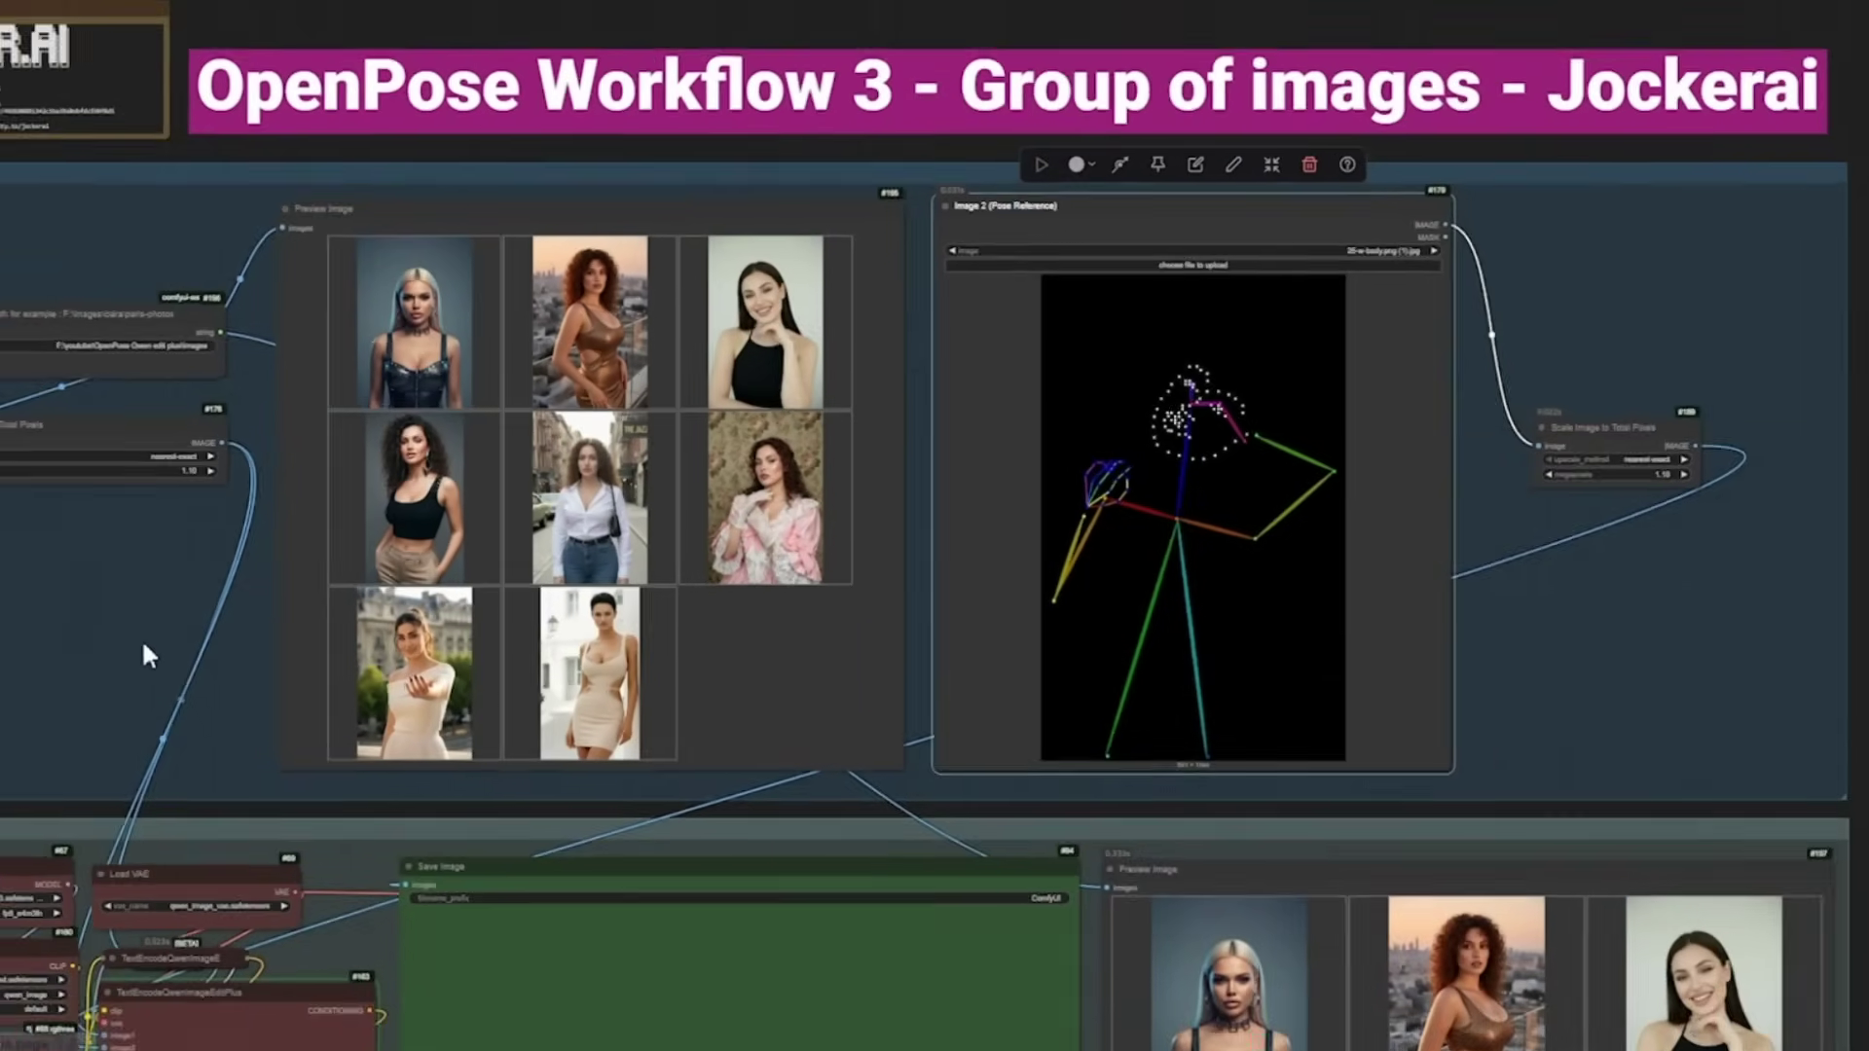
Step: Examine the input photos, pose reference, sampler and output nodes of OpenPose Workflow 3
scroll(142, 656, down, 1)
drag(98, 660, 321, 505)
scroll(465, 473, up, 2)
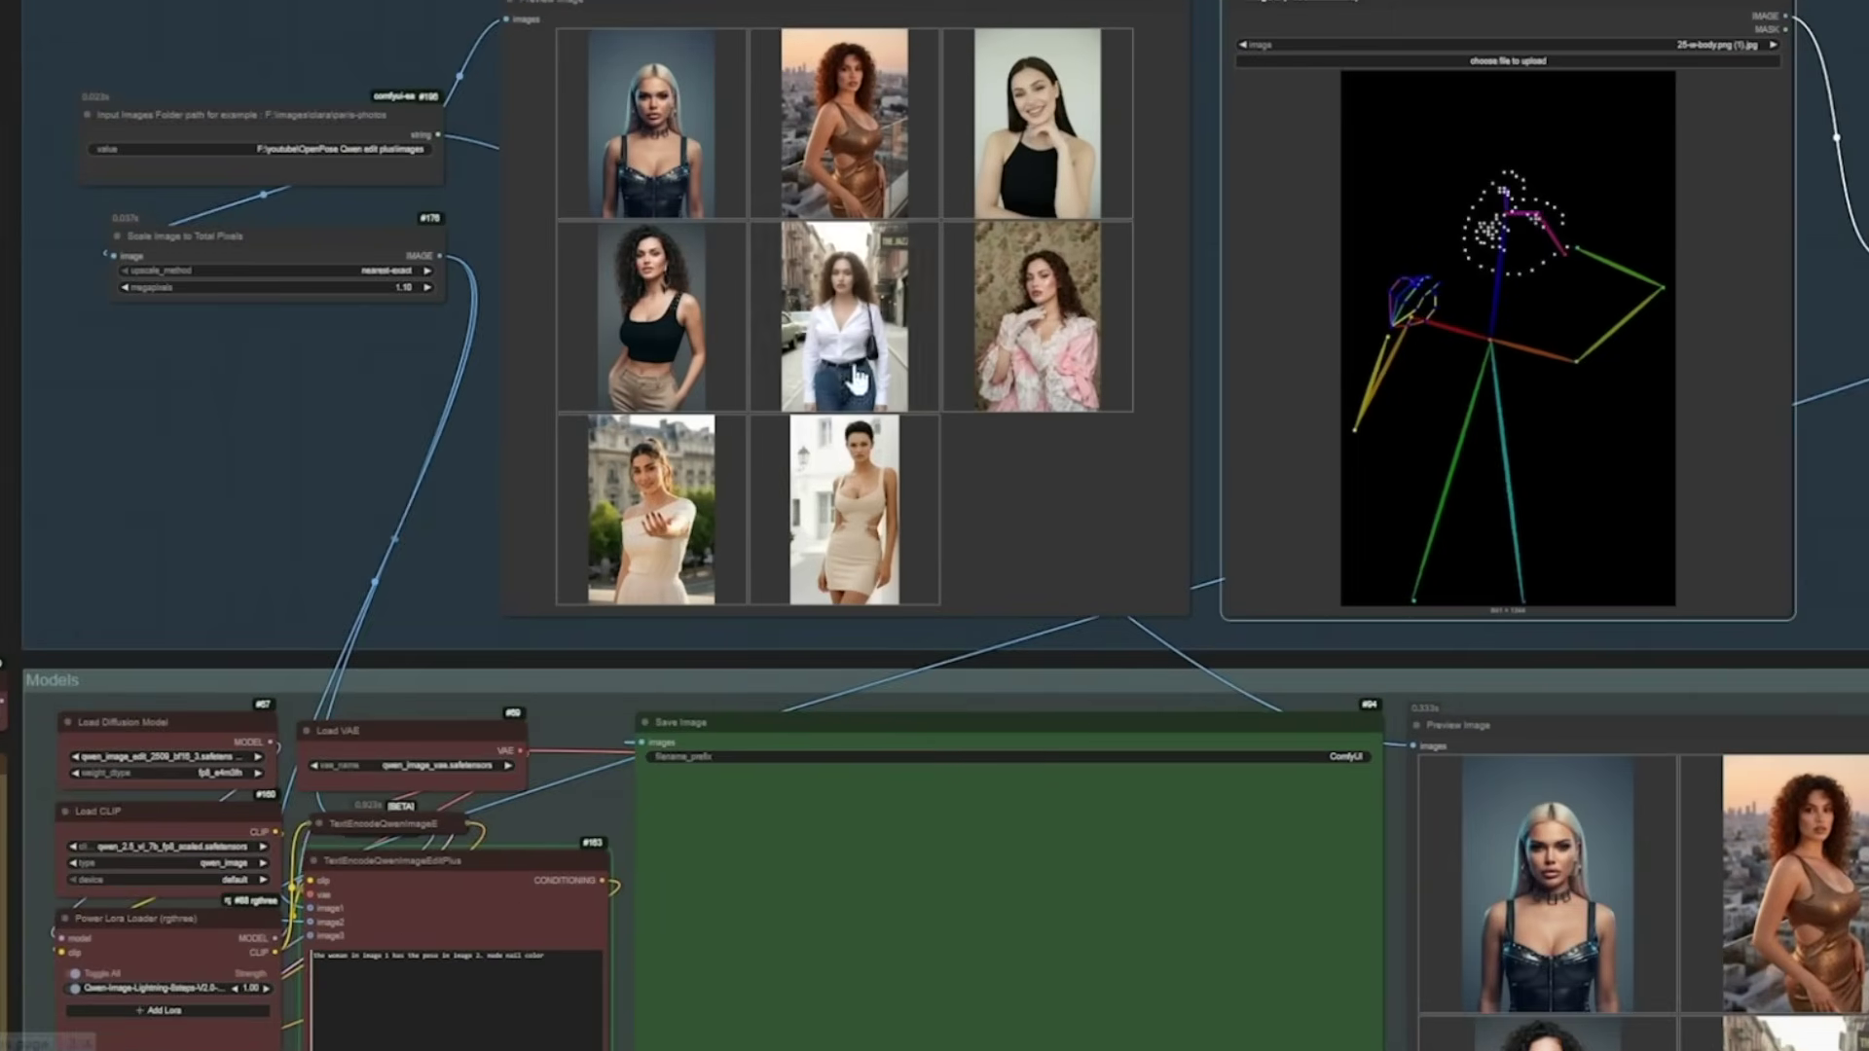
scroll(654, 638, down, 2)
scroll(434, 572, down, 2)
drag(434, 572, 629, 301)
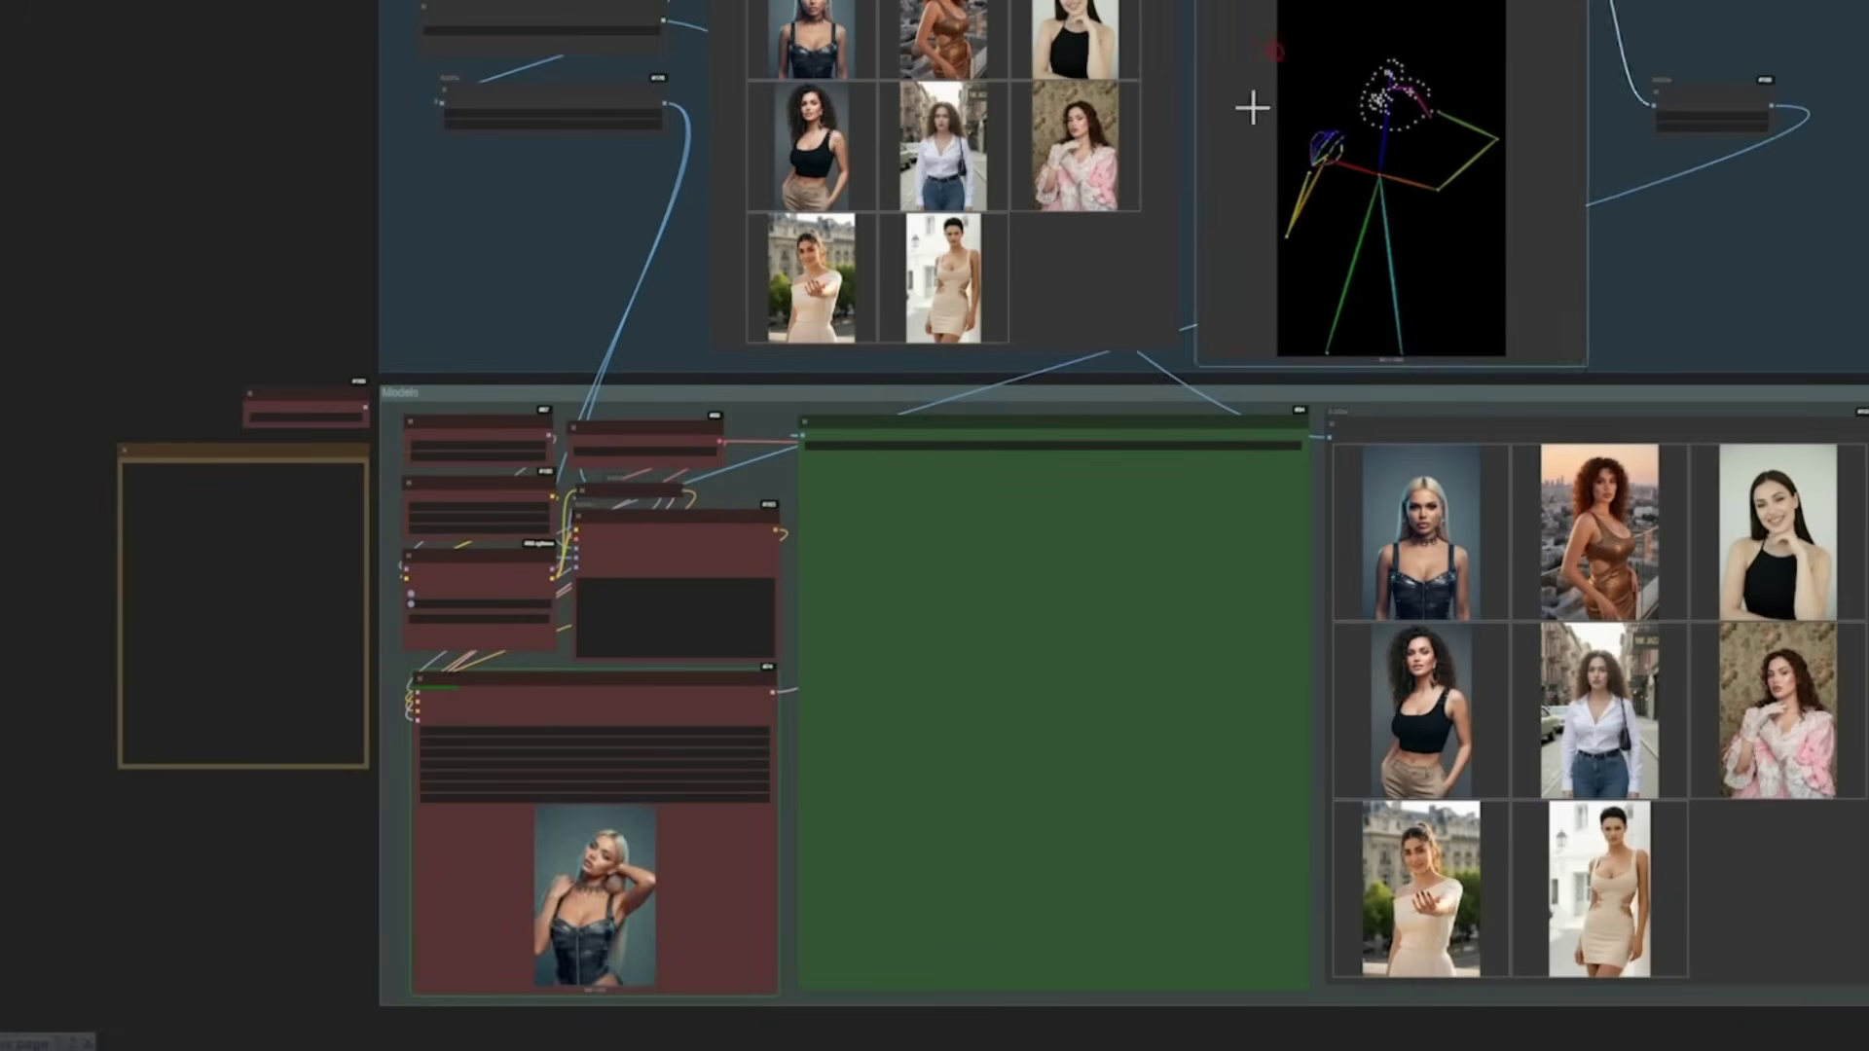
drag(1252, 108, 29, 781)
drag(463, 868, 526, 647)
drag(218, 191, 253, 359)
scroll(253, 360, up, 2)
drag(1040, 36, 479, 351)
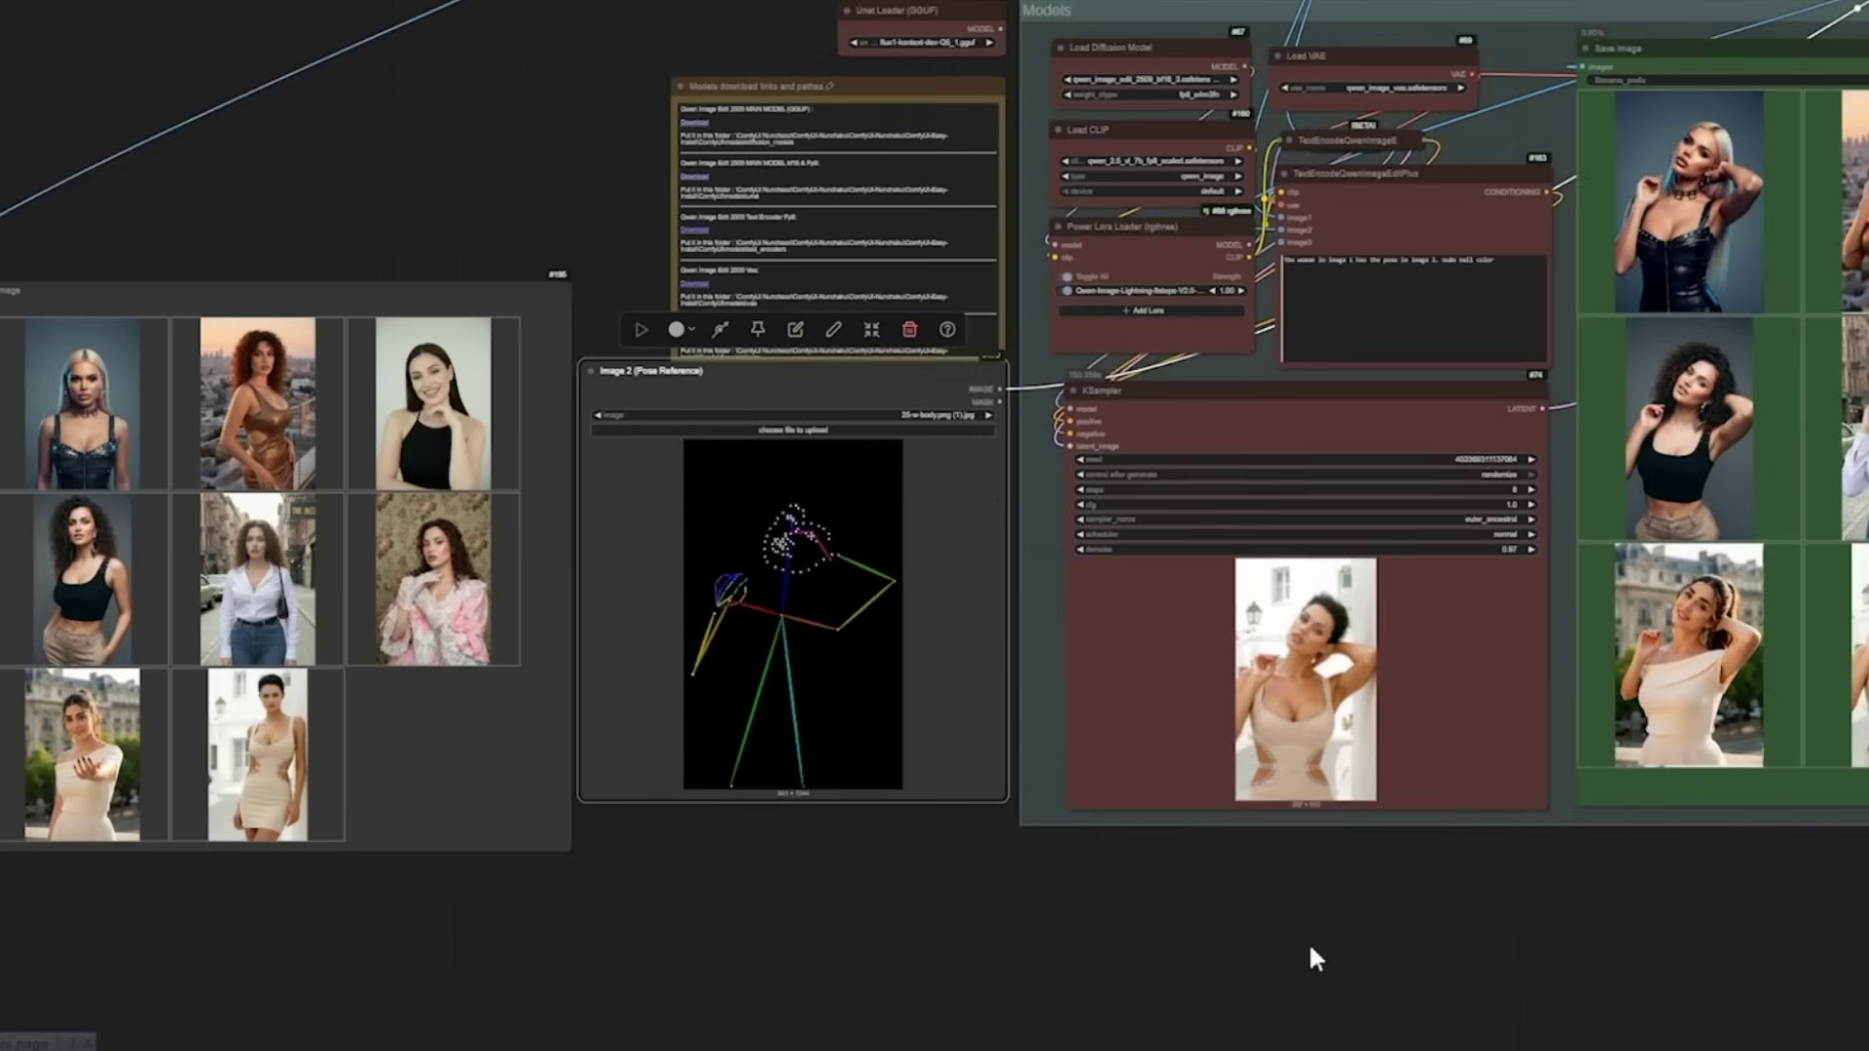
drag(1309, 955, 0, 1046)
scroll(934, 545, up, 2)
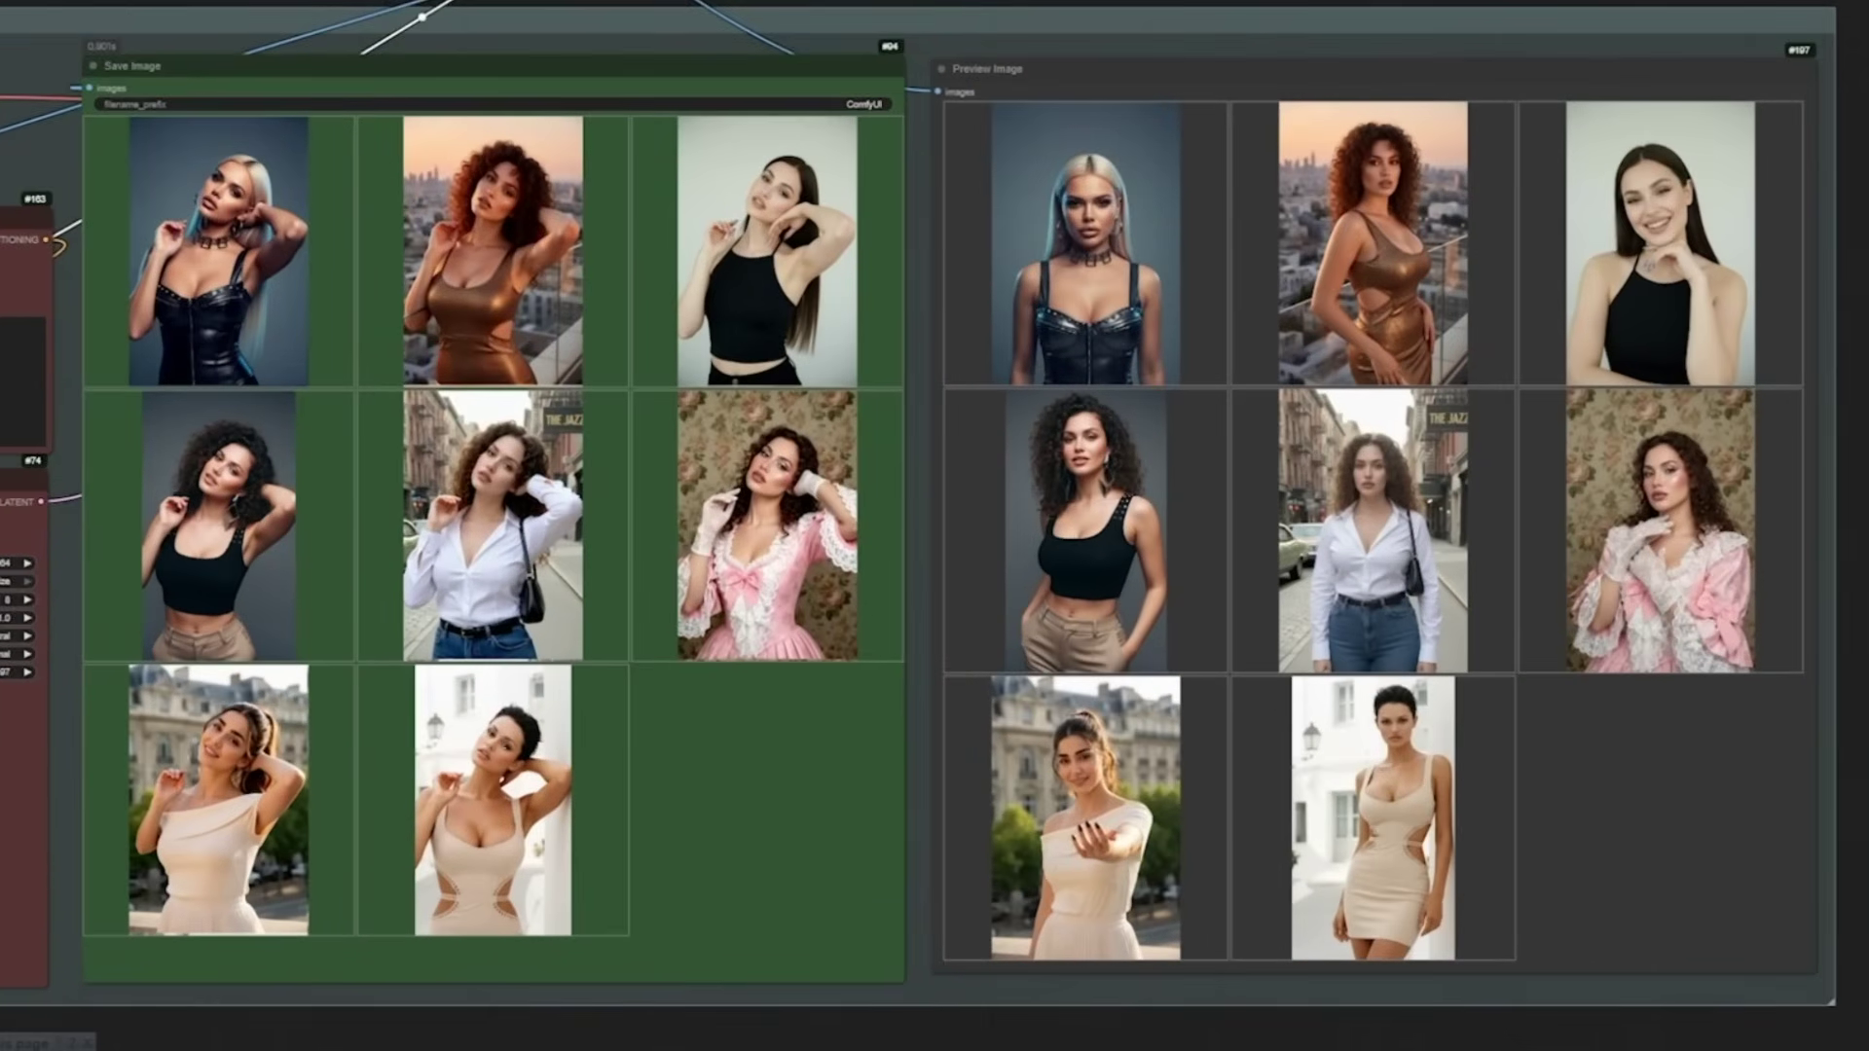
Step: Enlarge the generated images one after another in the Save Image node of OpenPose Workflow 3
click(297, 233)
click(886, 954)
click(886, 954)
click(886, 954)
click(886, 954)
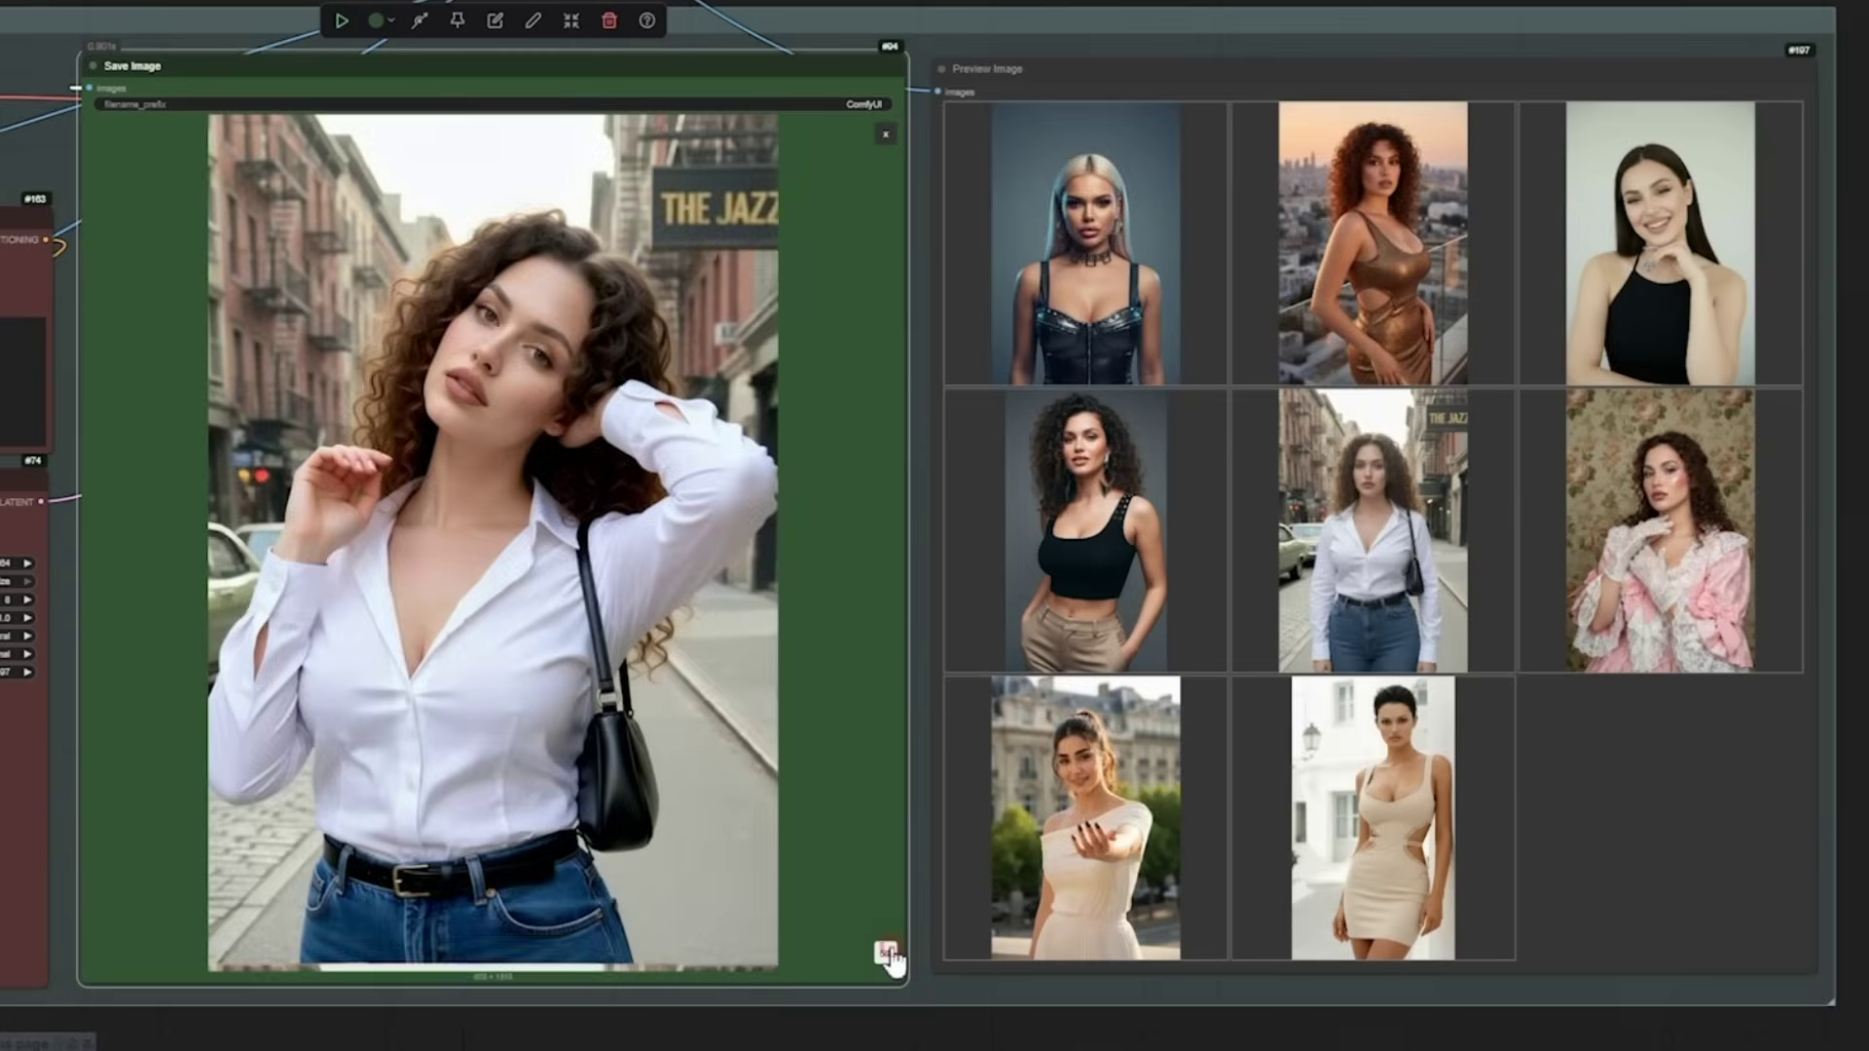
click(886, 954)
click(886, 954)
click(886, 955)
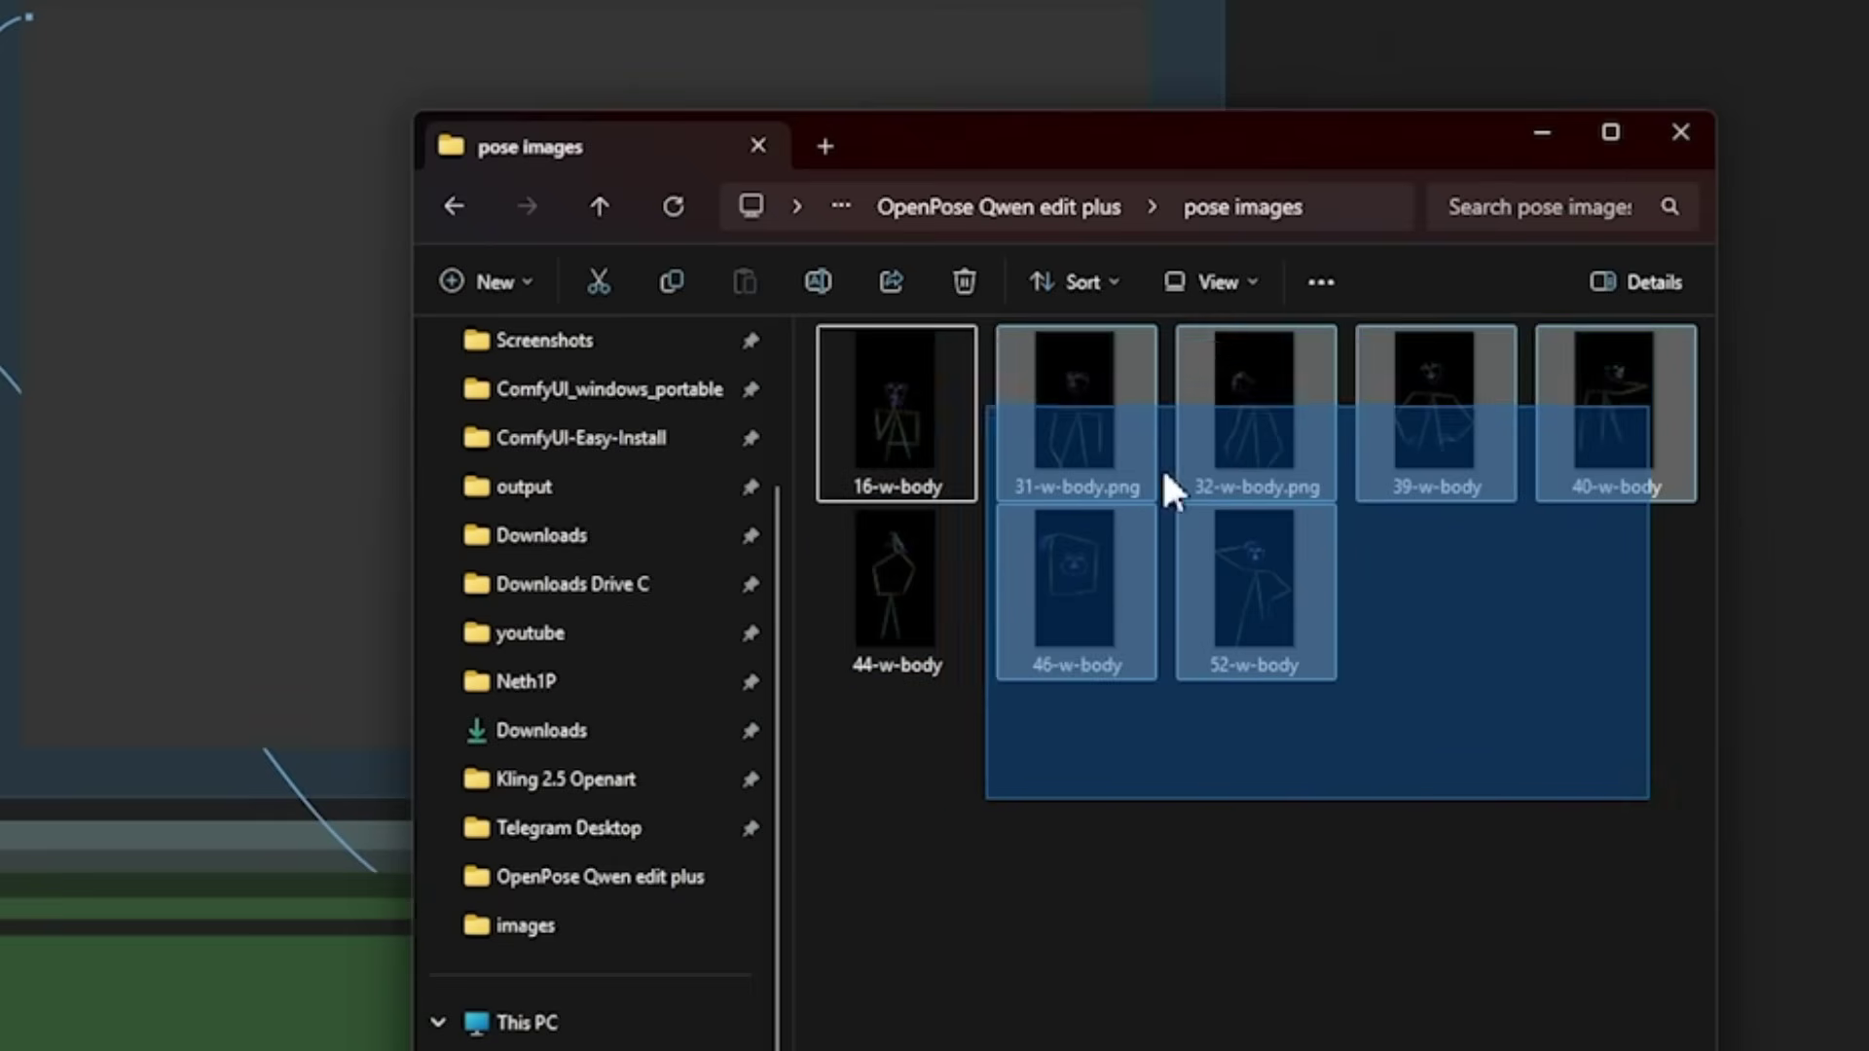
Step: Look over the skeleton files in the pose images folder and enlarge a generated anime image in the Save Image node
drag(1161, 466, 1054, 640)
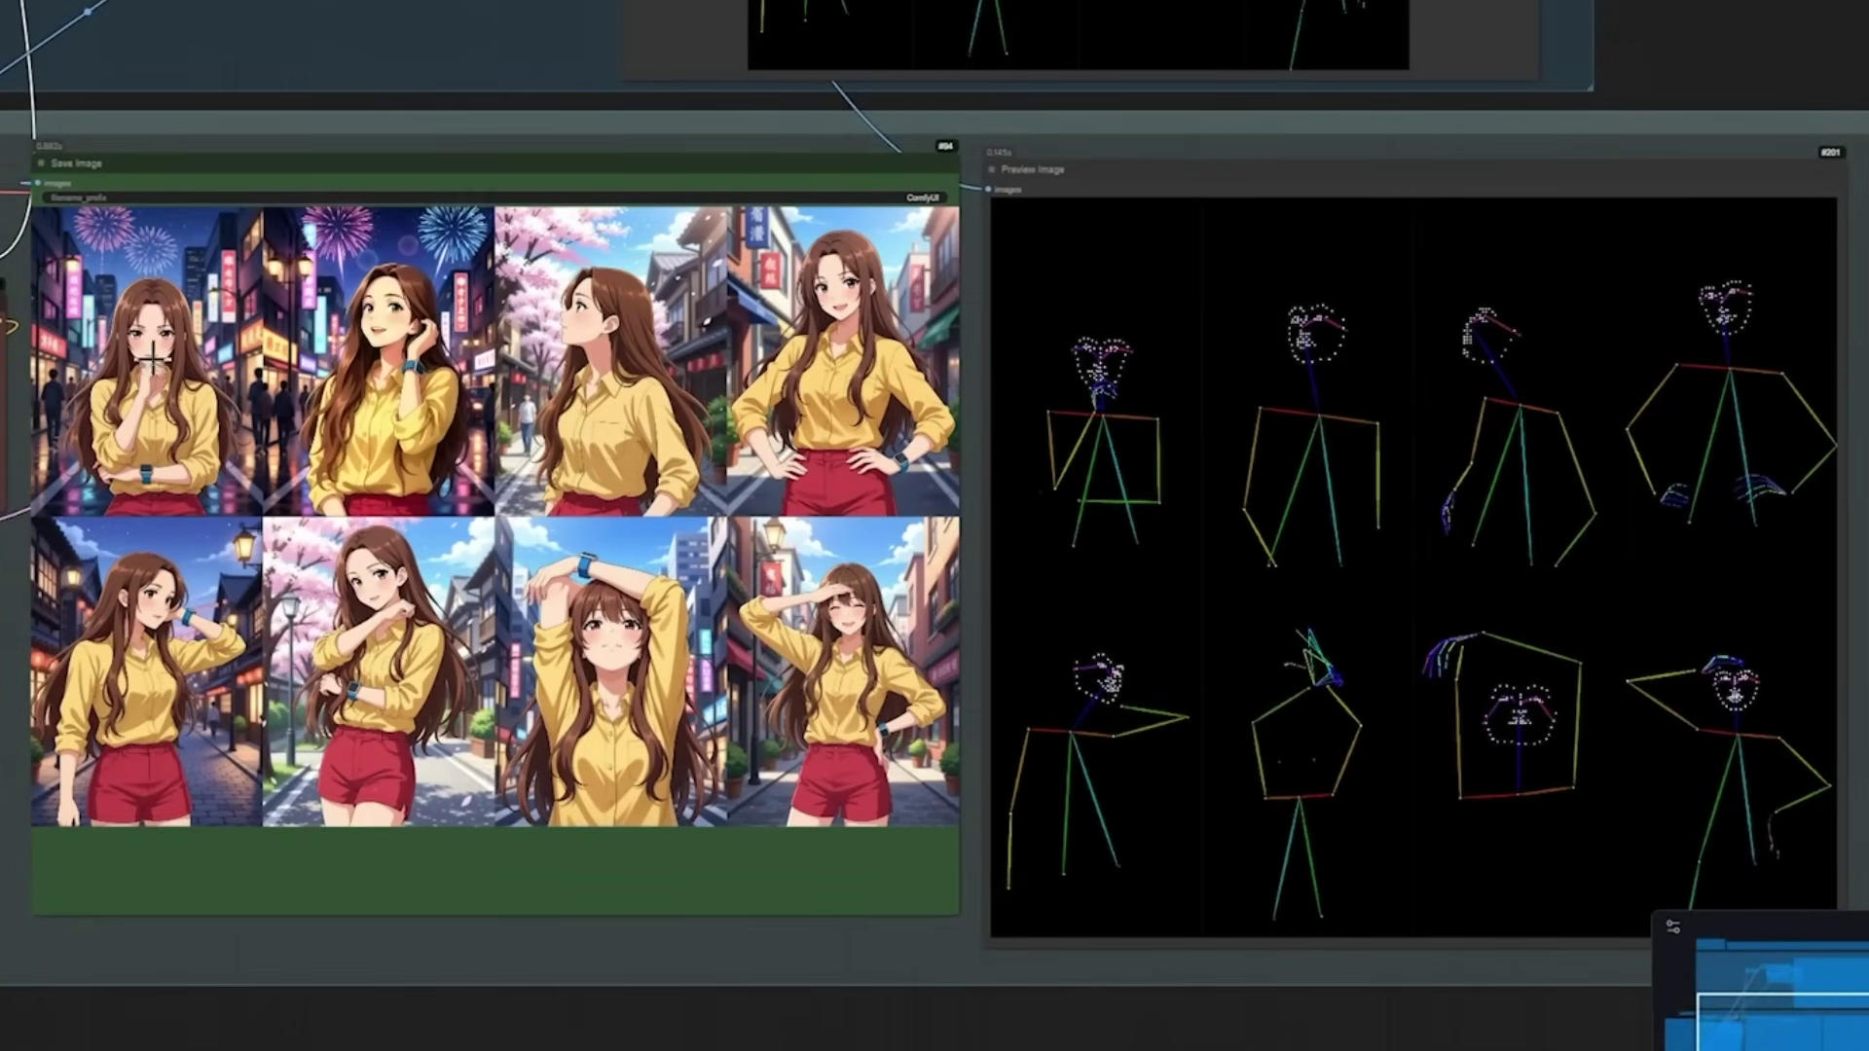
click(199, 388)
click(930, 227)
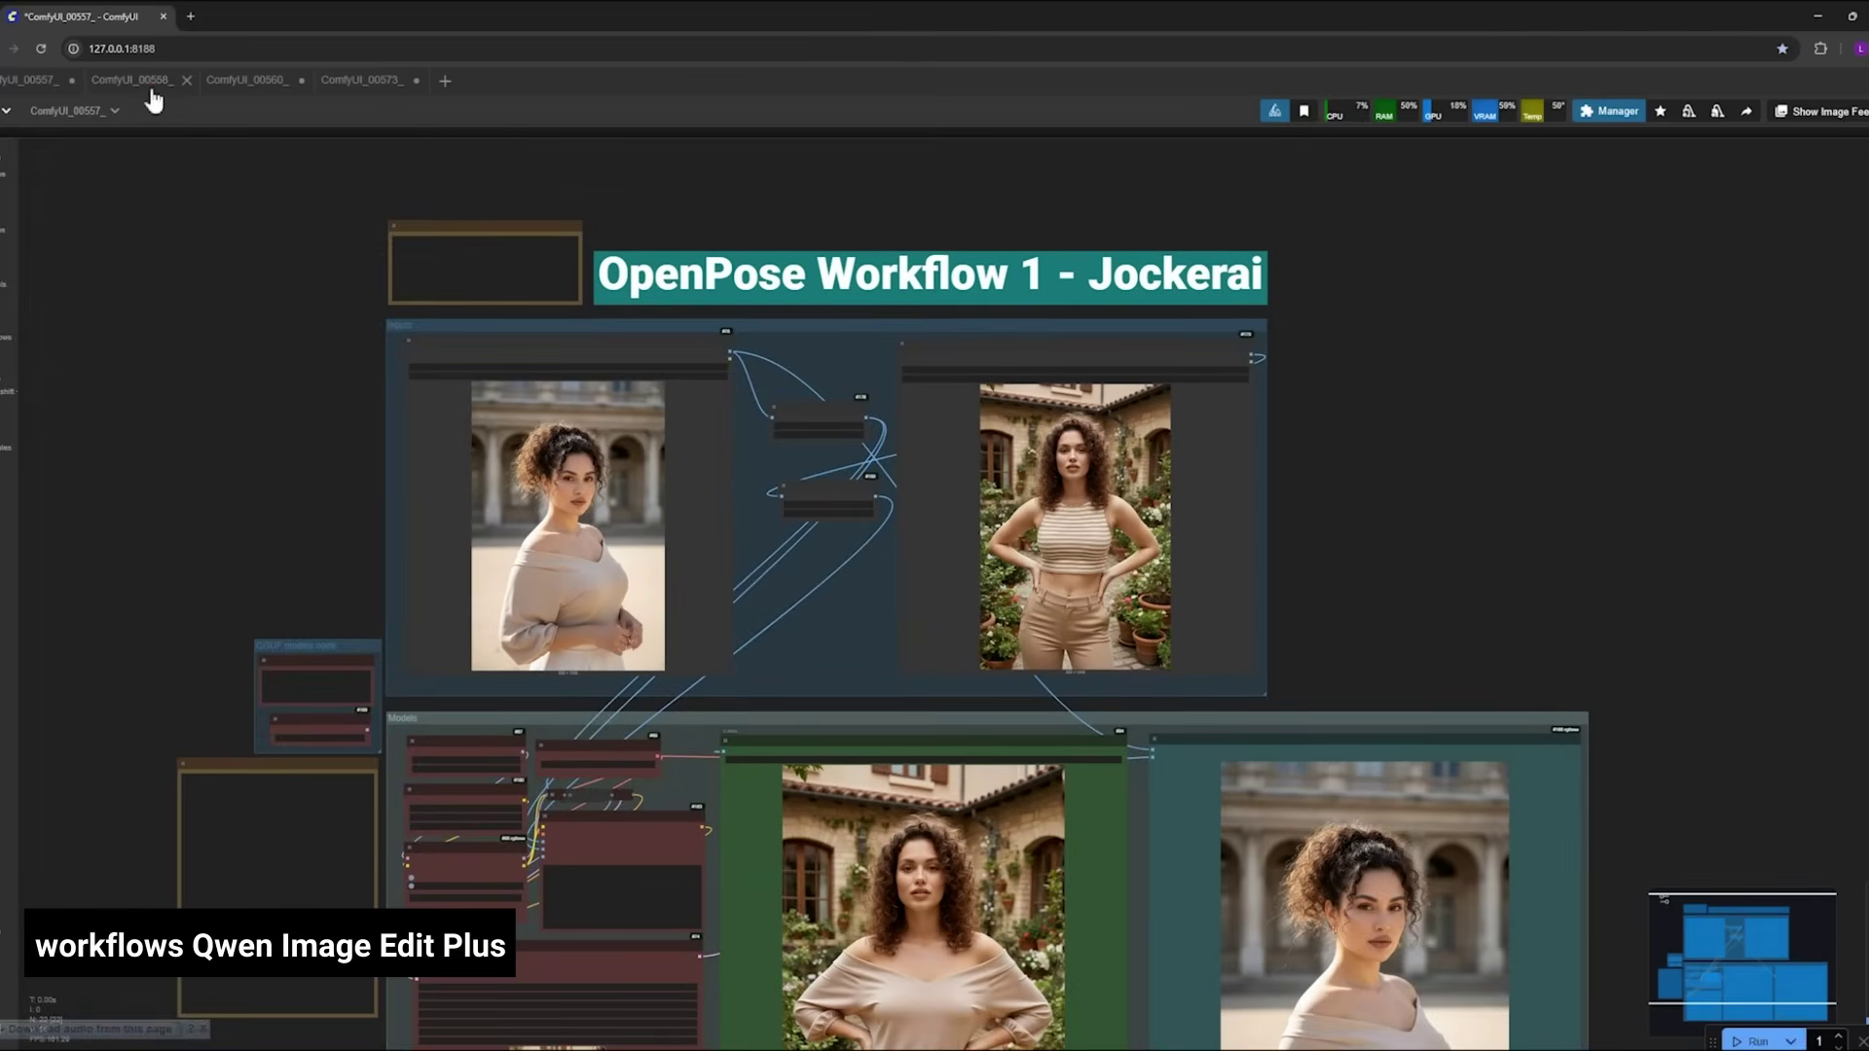
Step: View the ComfyUI_00558_, ComfyUI_00560_ and ComfyUI_00573_ workflows in turn and return to ComfyUI_00557_
click(150, 82)
click(266, 88)
click(376, 88)
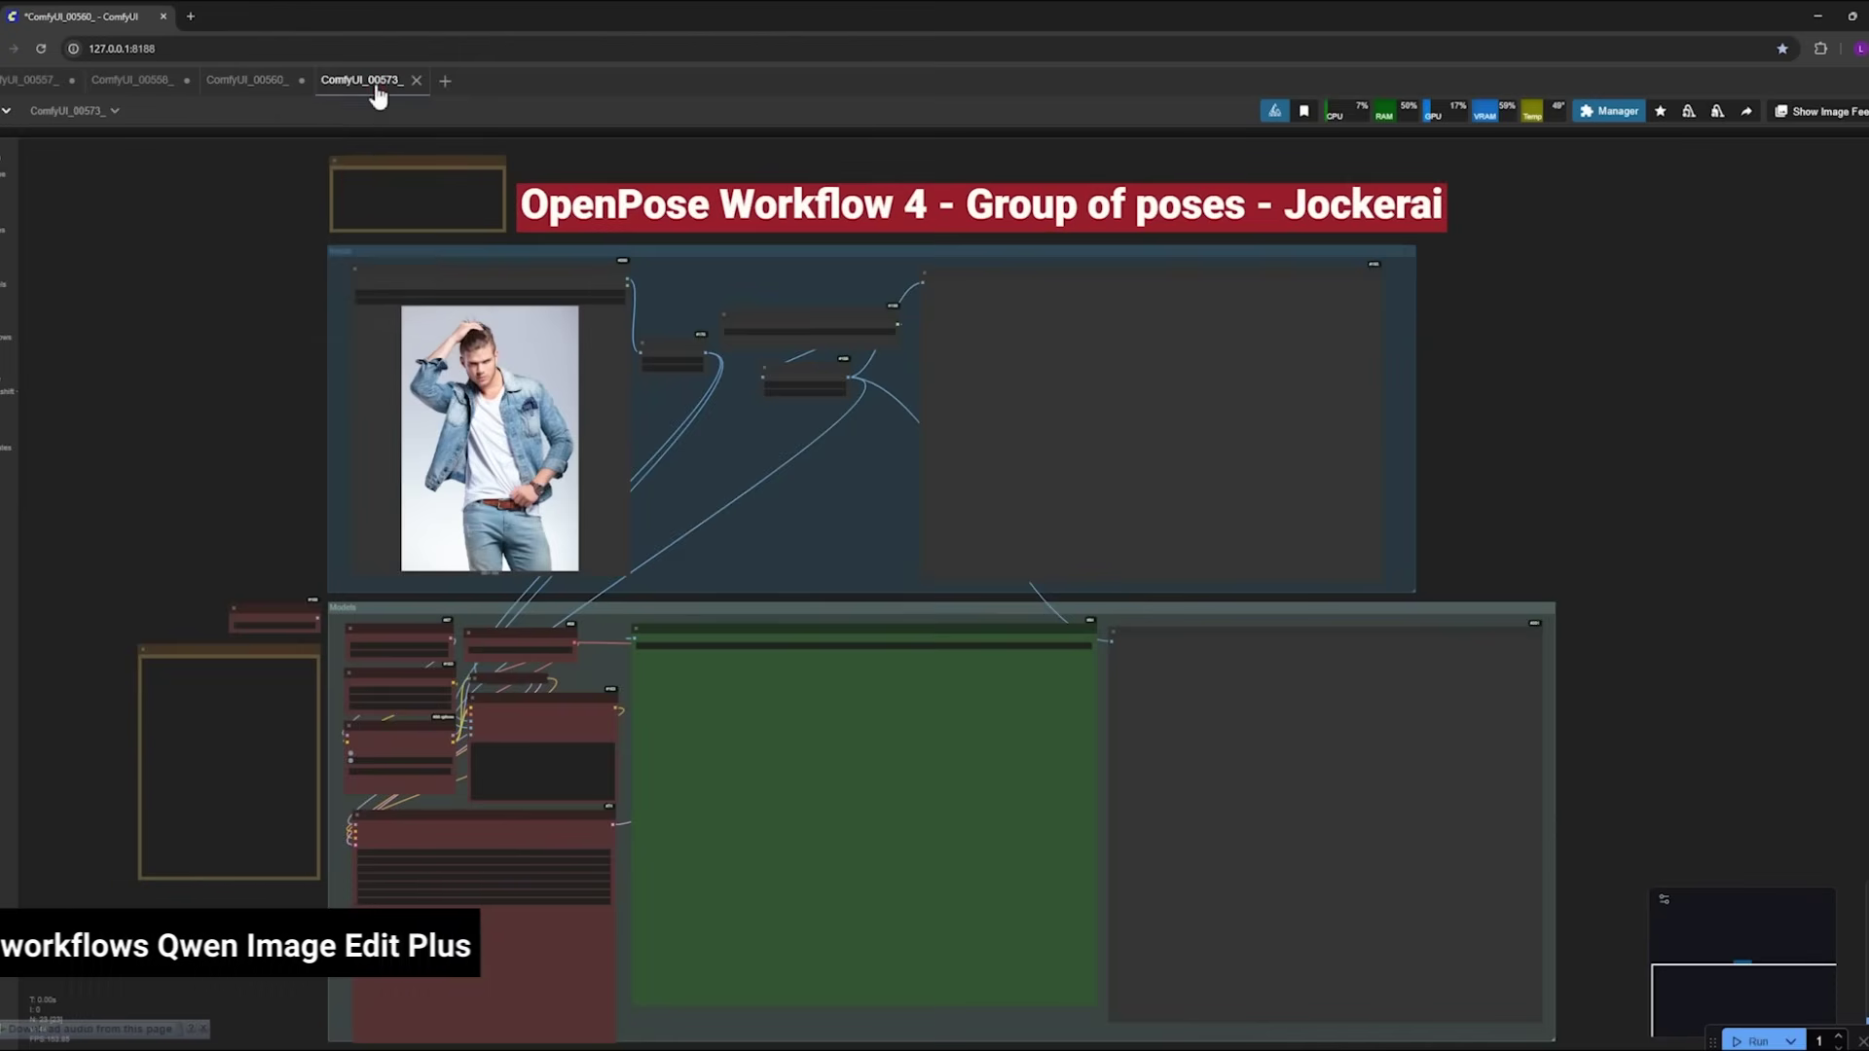
click(12, 94)
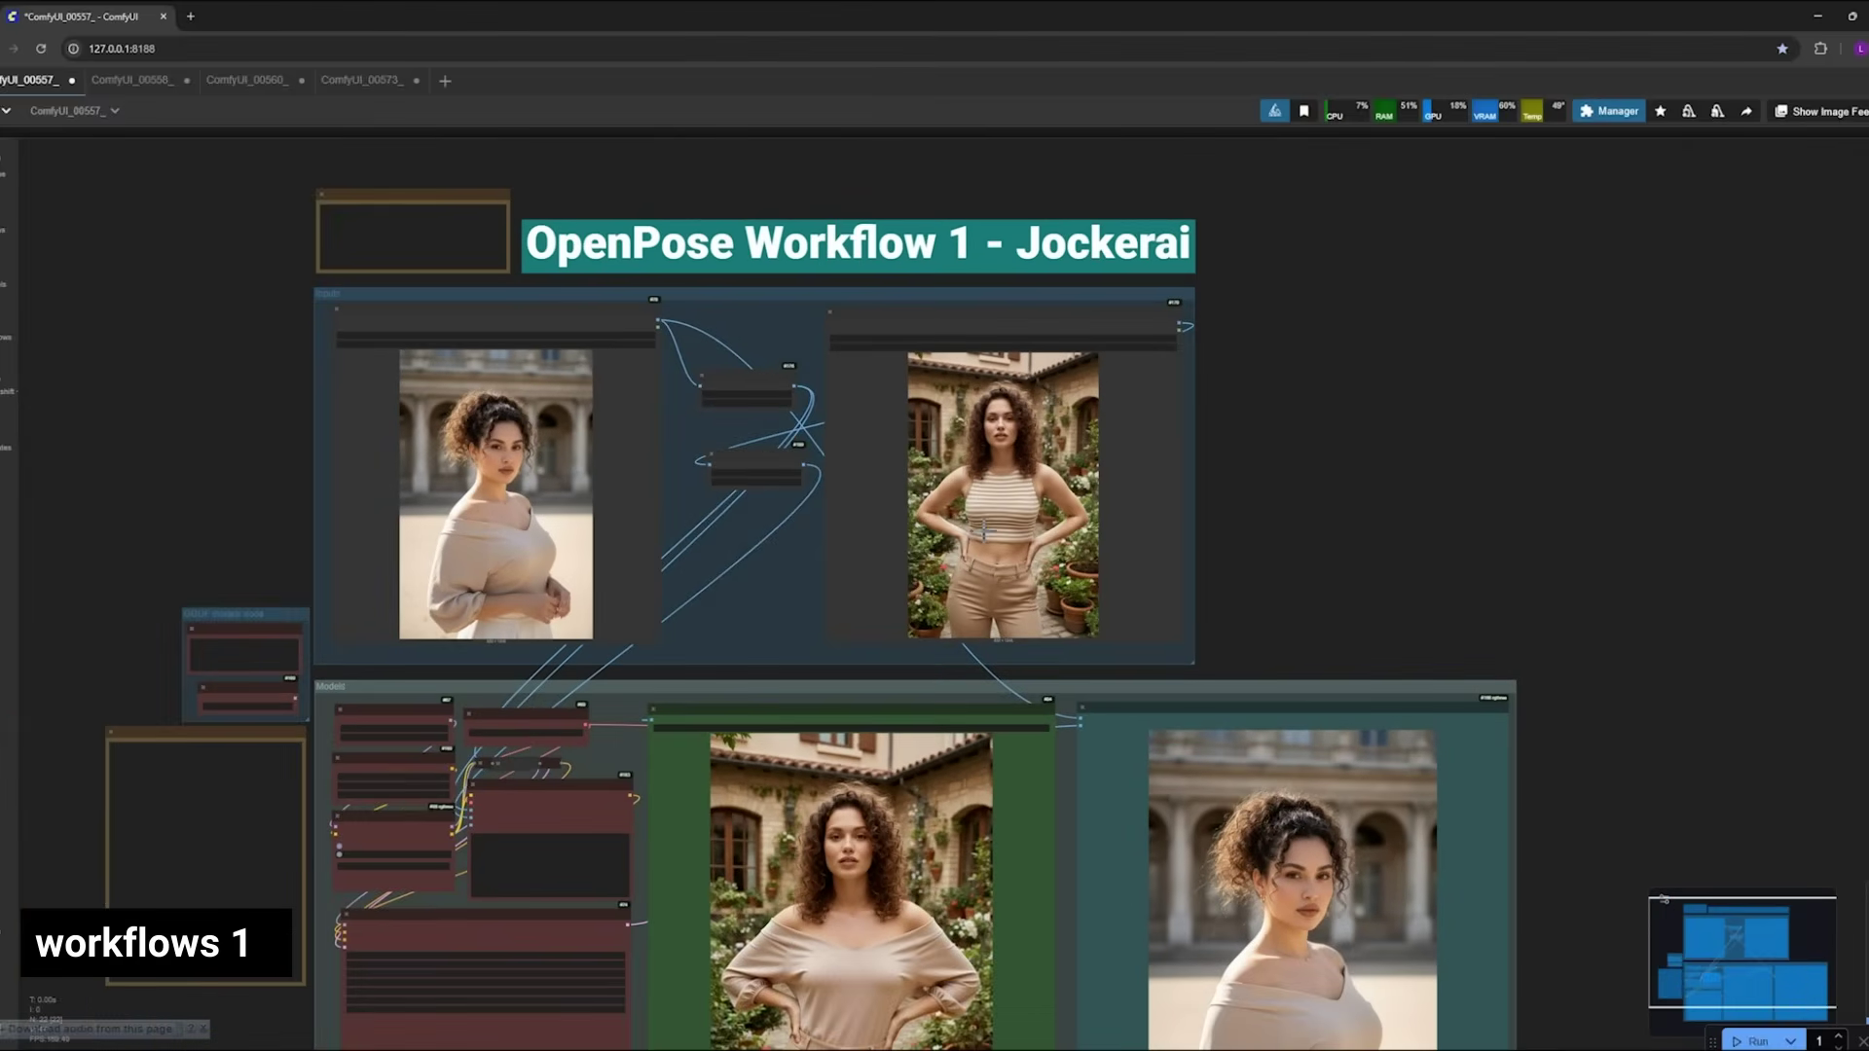
Step: Examine the layout of OpenPose Workflow 1, including its input images, result and Load Diffusion Model node
drag(216, 470, 321, 314)
scroll(1106, 891, up, 3)
scroll(1106, 892, down, 2)
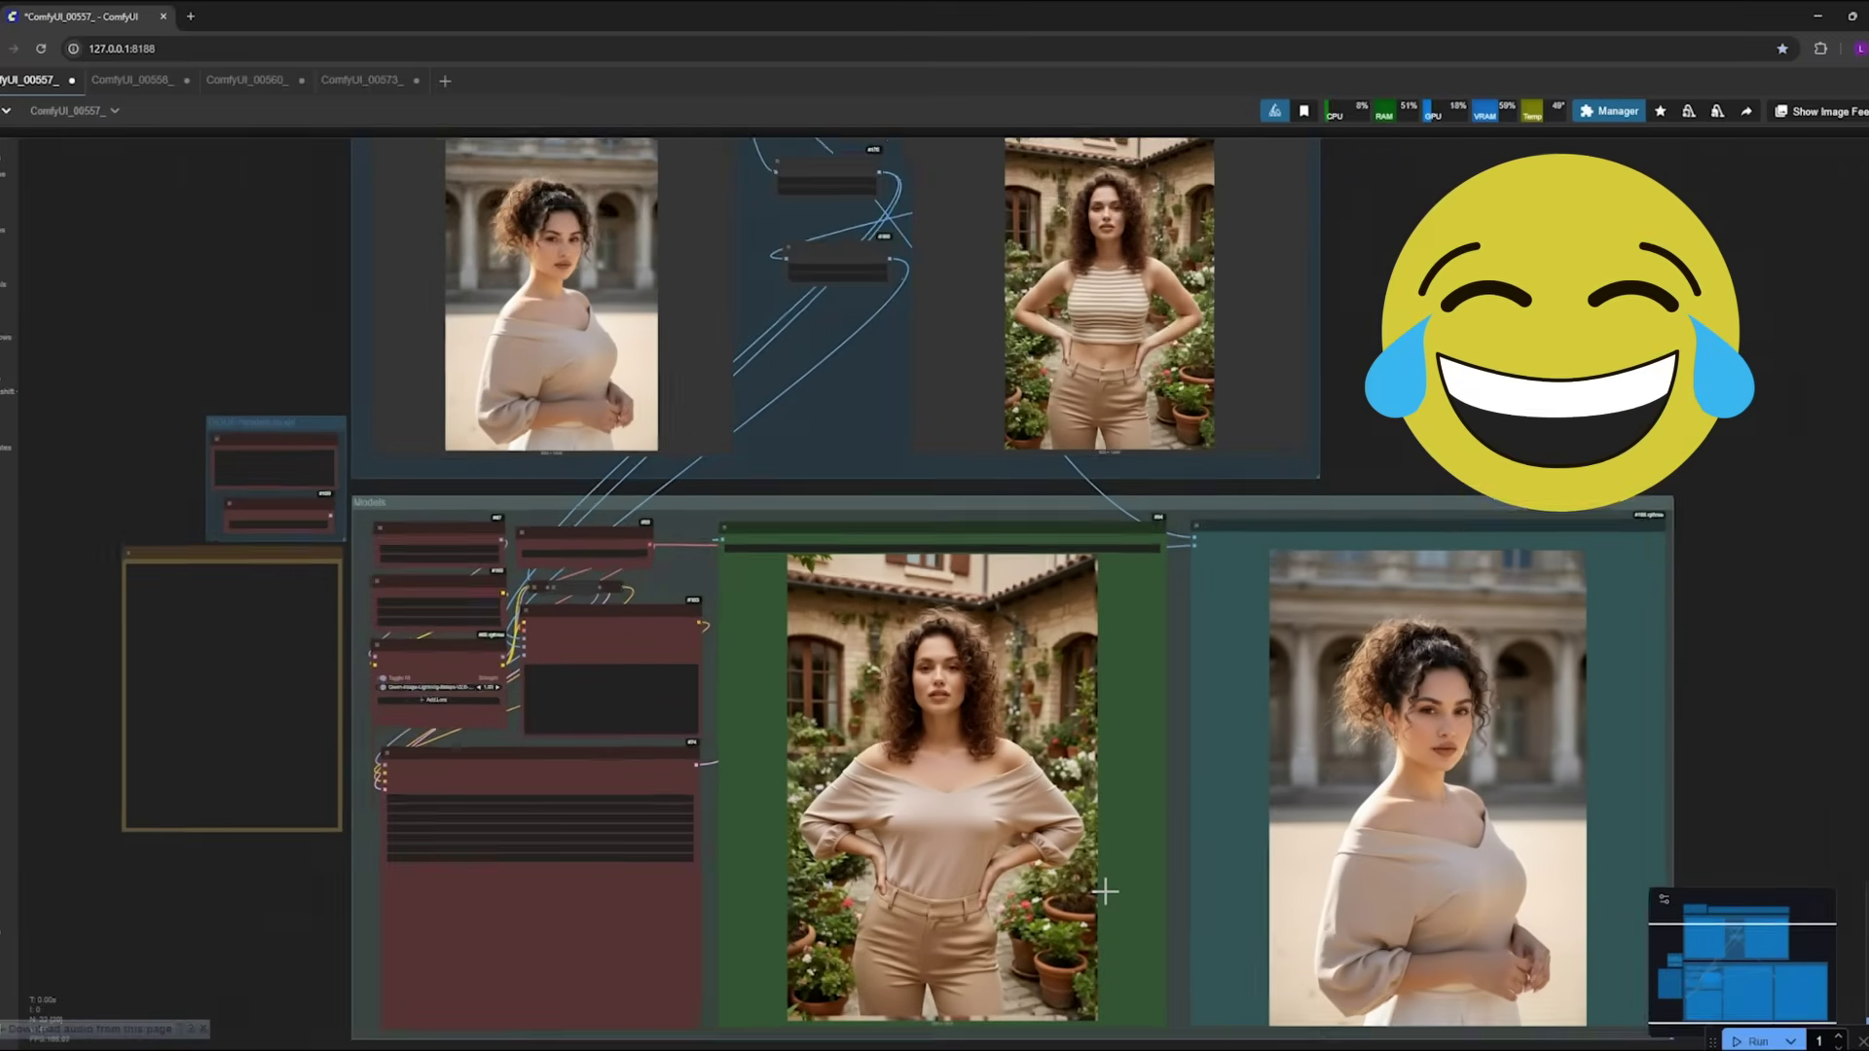
scroll(1105, 891, down, 1)
drag(322, 407, 413, 584)
scroll(746, 640, up, 2)
scroll(747, 640, up, 2)
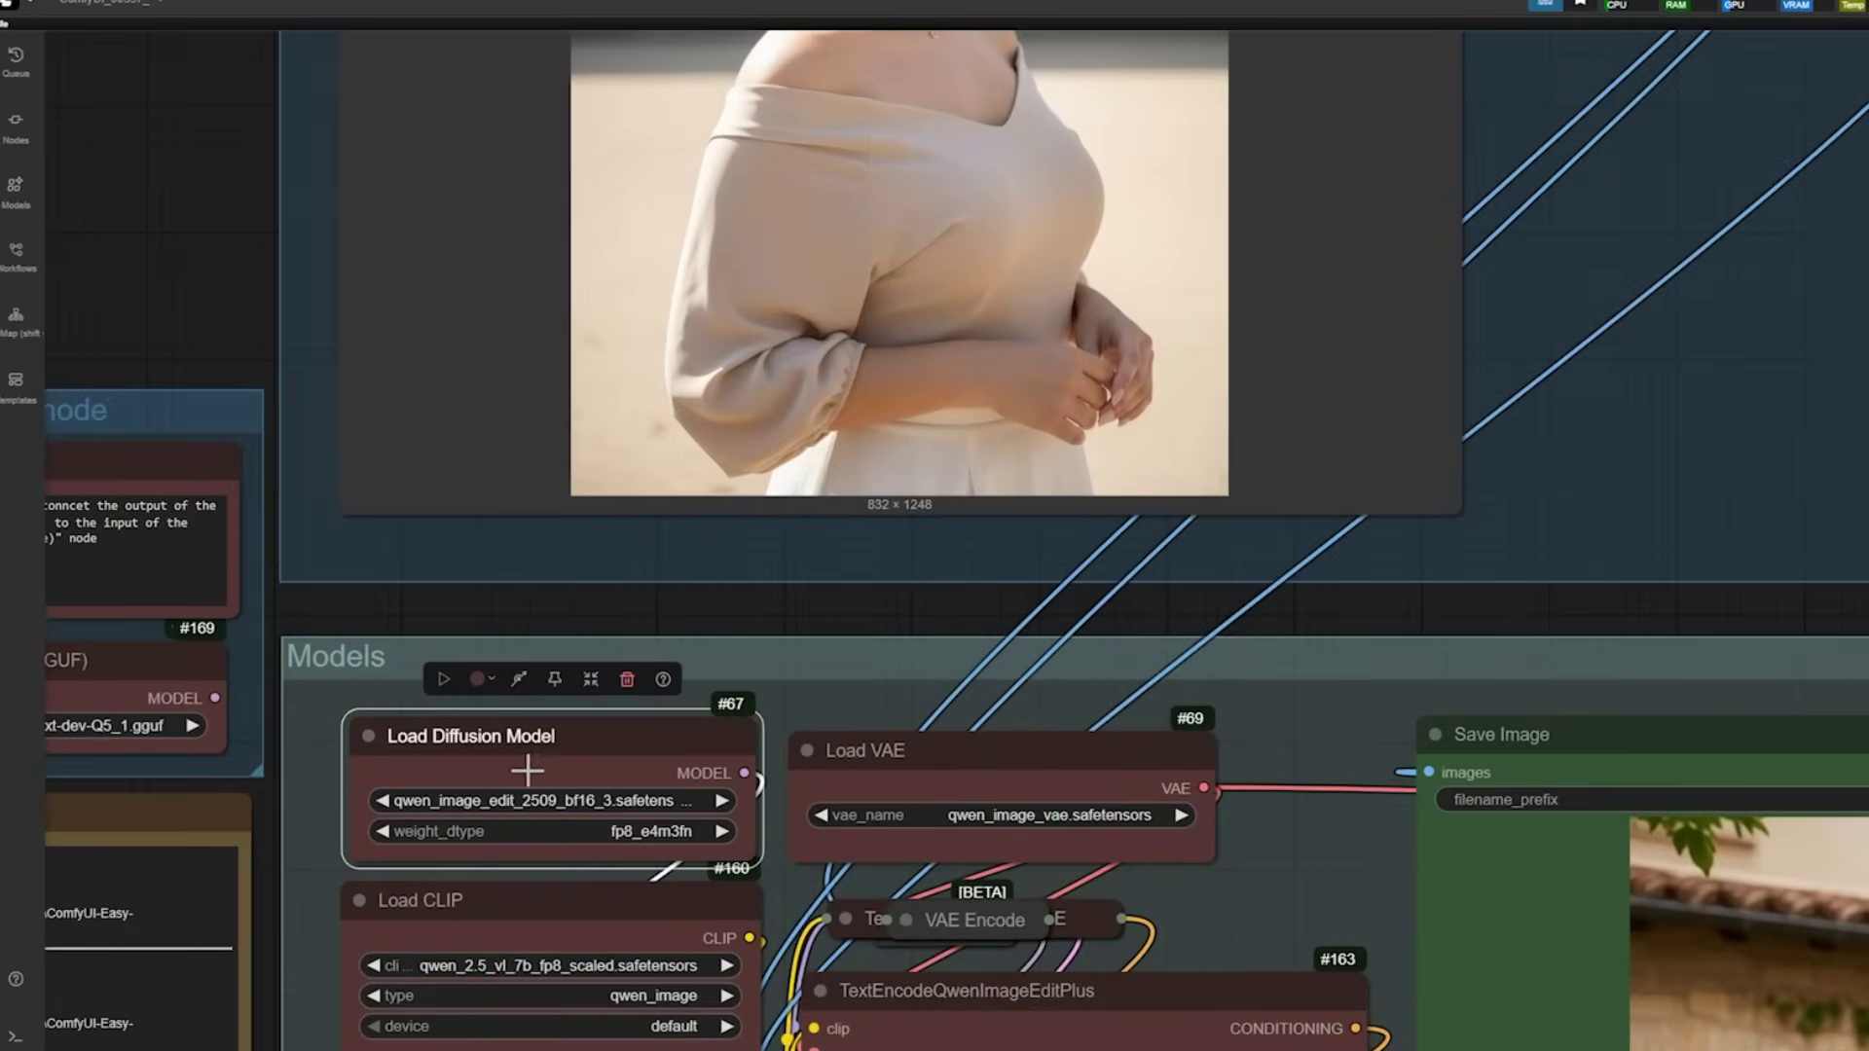
Step: Review the model loader nodes and the TextEncodeQwenImageEditPlus prompt in OpenPose Workflow 1
scroll(522, 837, down, 5)
drag(286, 418, 134, 659)
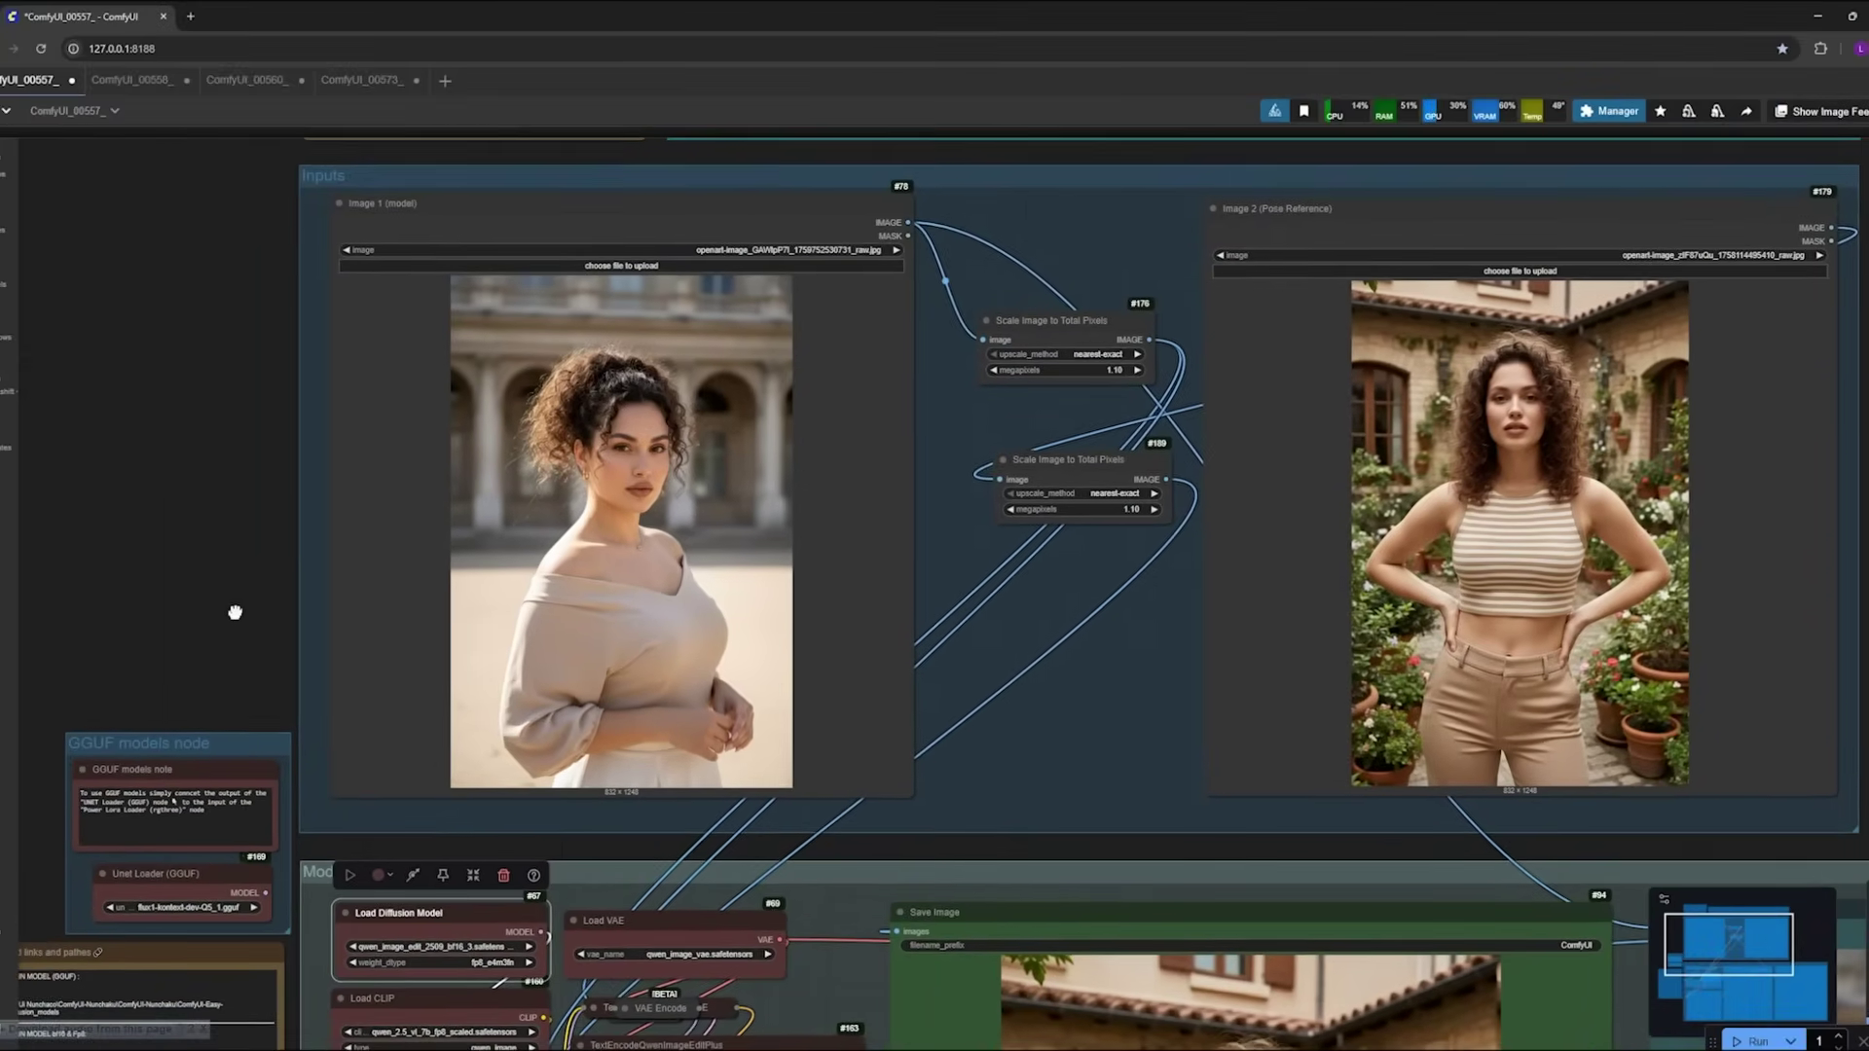
scroll(275, 797, down, 2)
scroll(258, 521, down, 2)
scroll(365, 604, up, 2)
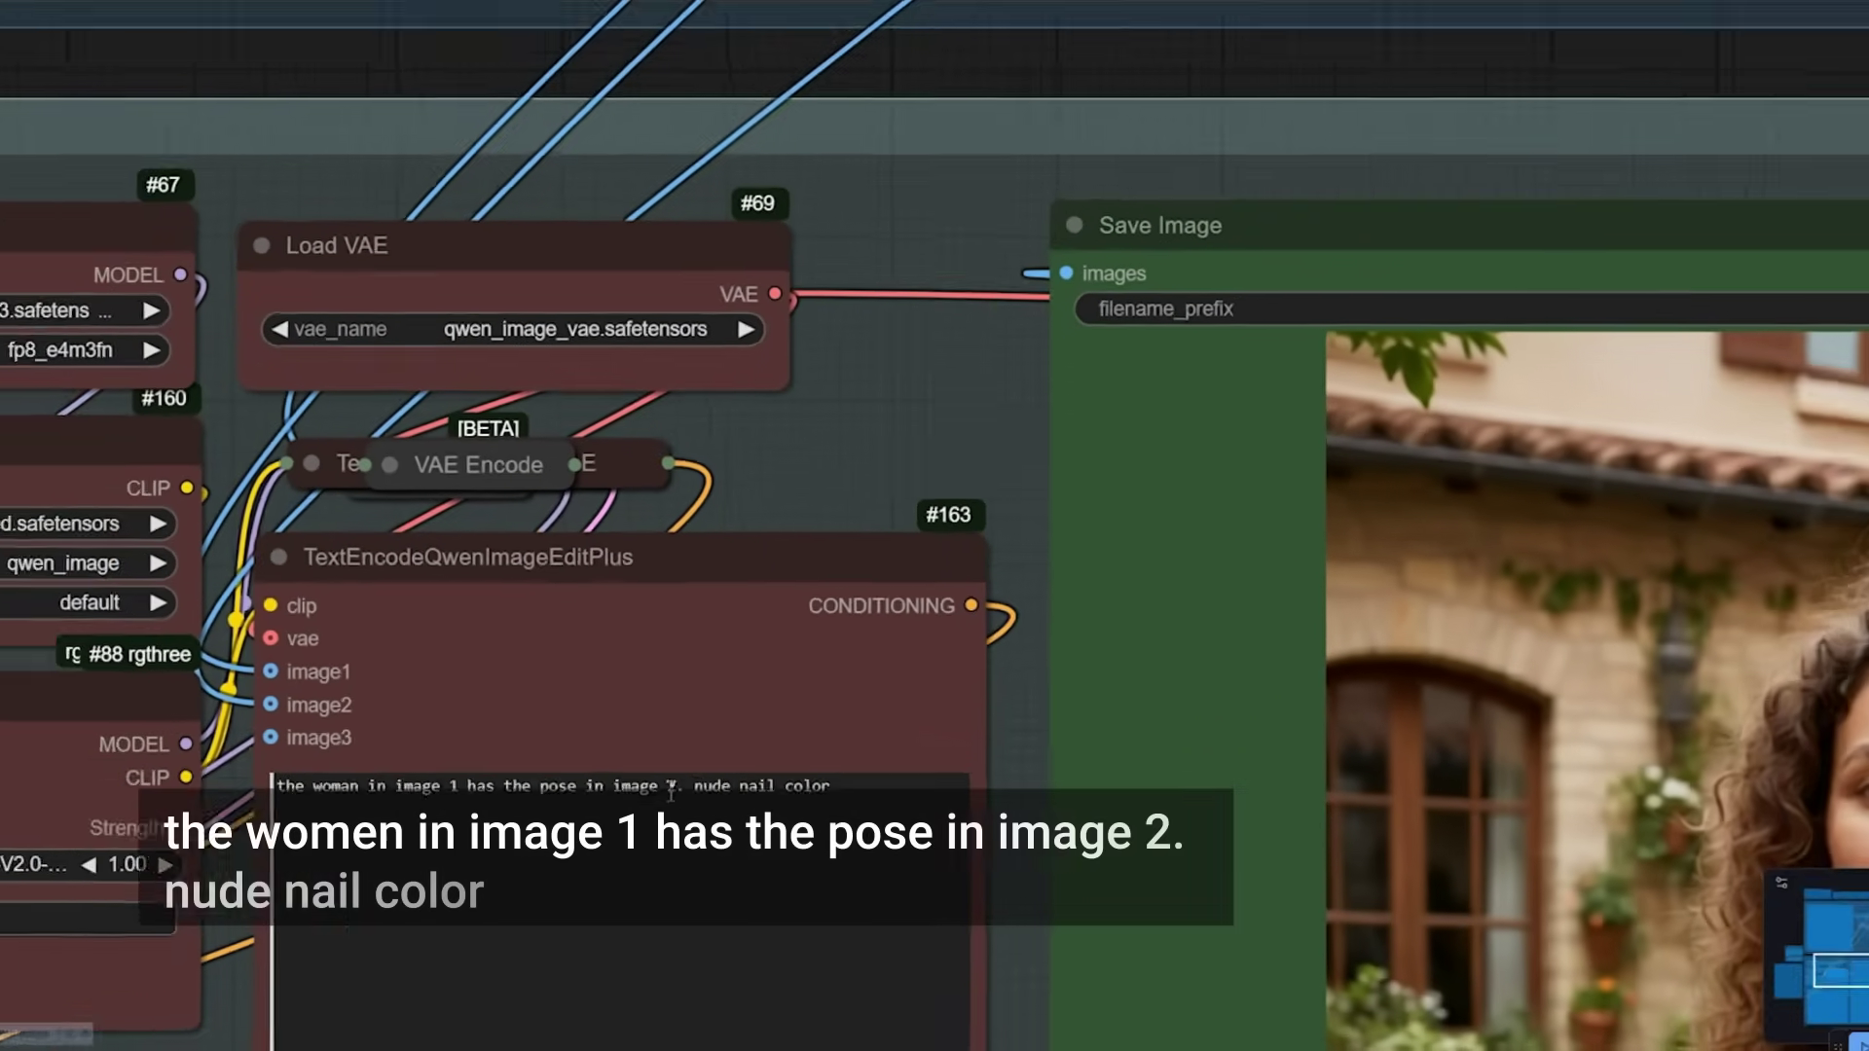
drag(628, 747, 184, 747)
scroll(1002, 551, down, 12)
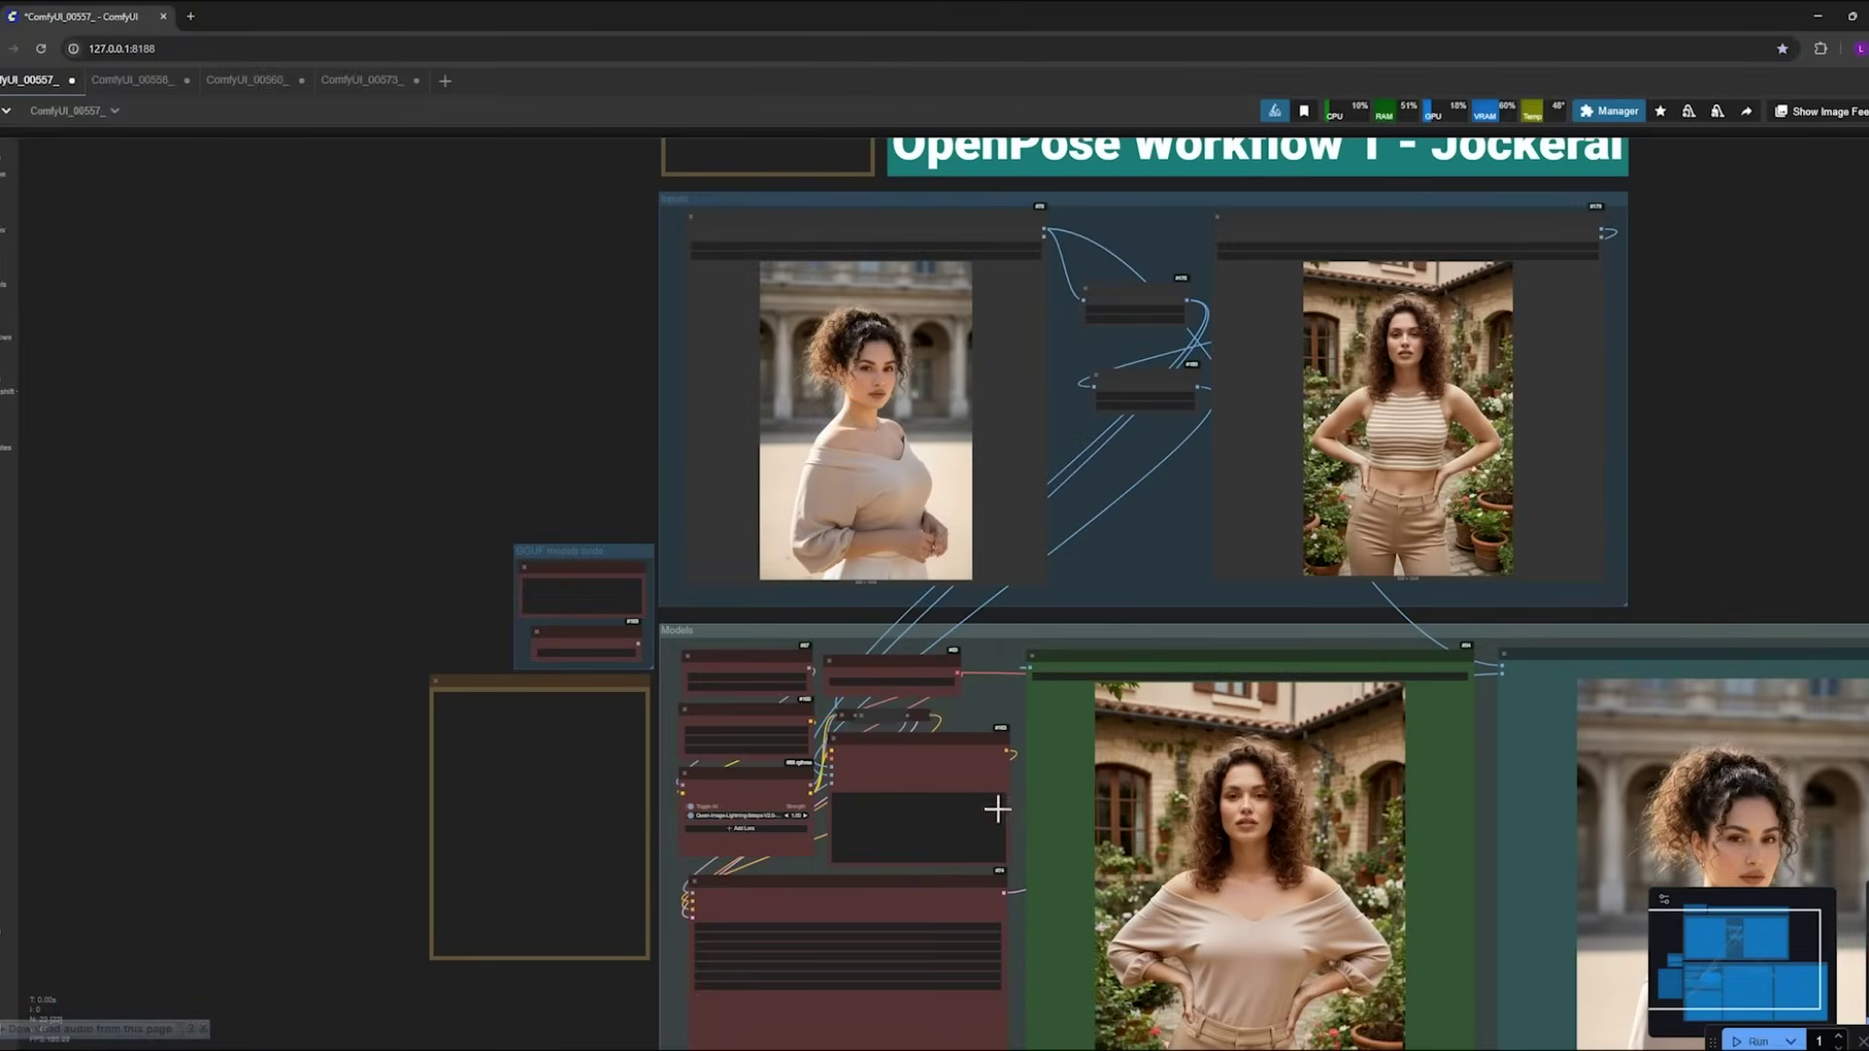
Step: Compare the generated image with the original in the Image Comparer and check it against both inputs of OpenPose Workflow 1
drag(893, 657, 417, 371)
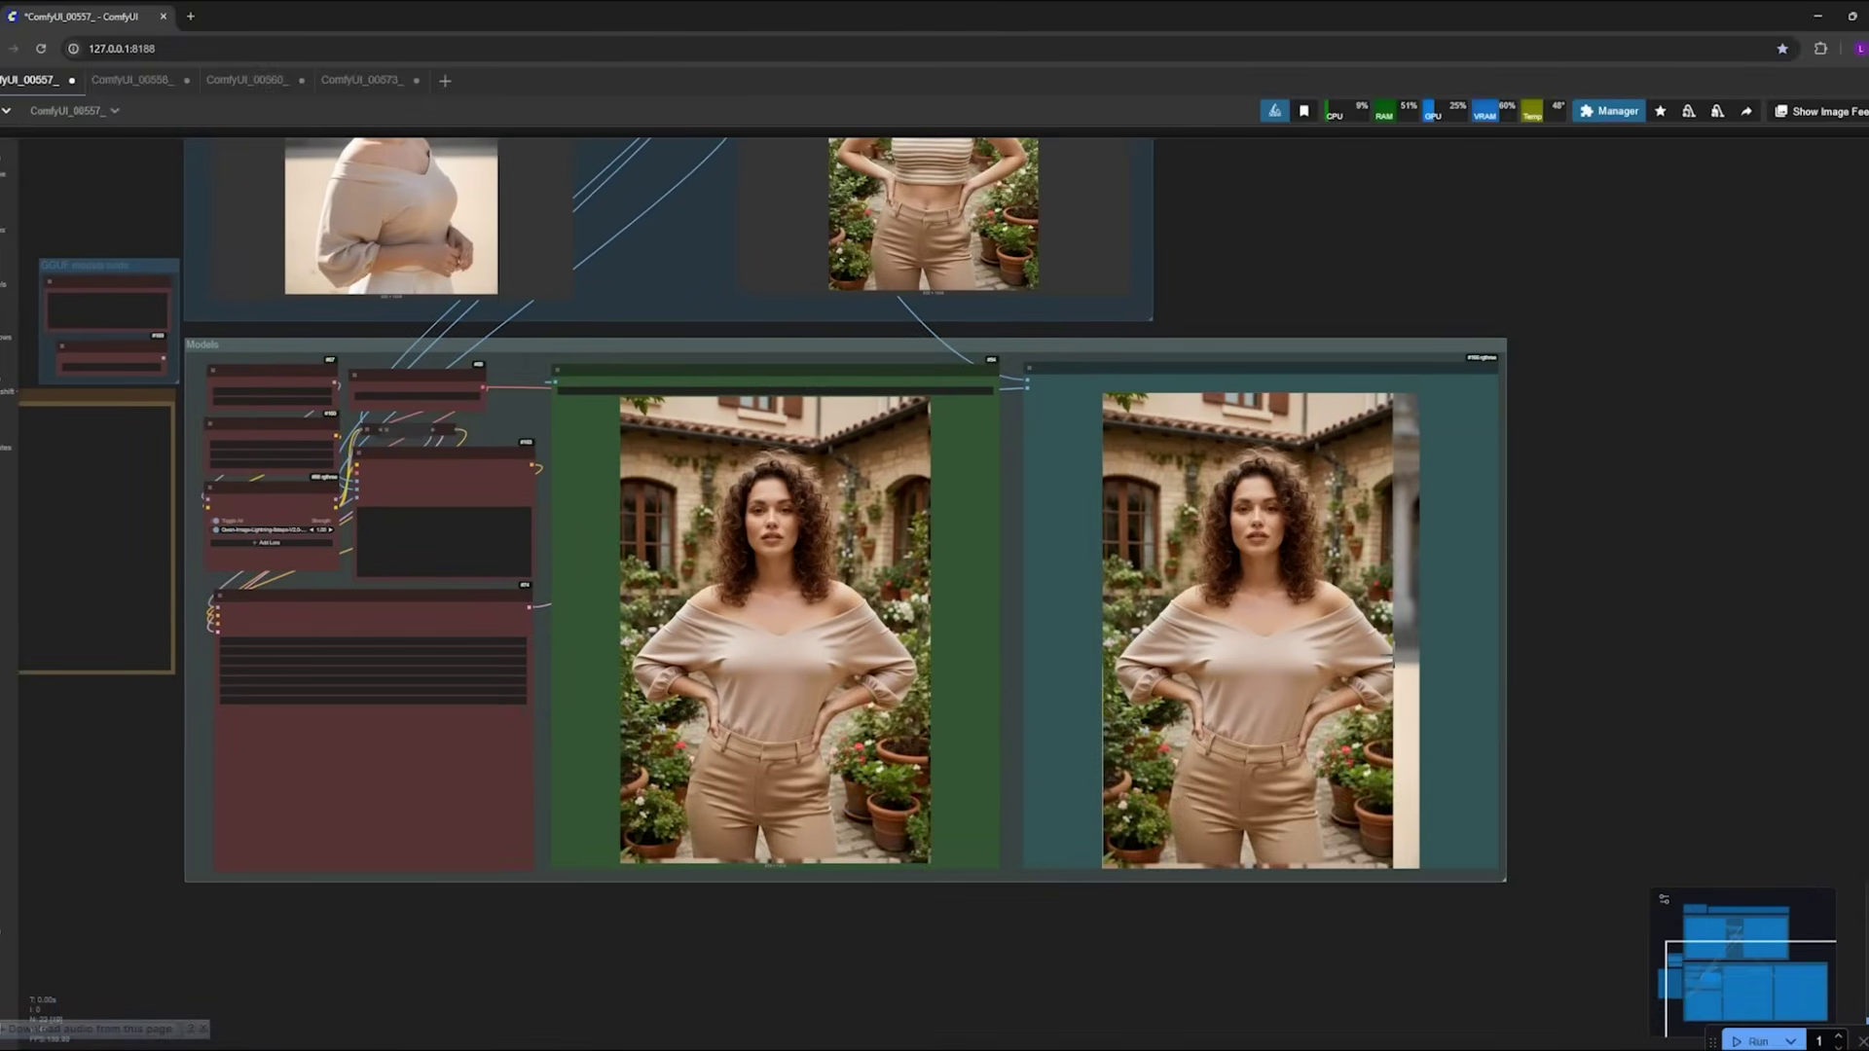
scroll(1400, 655, up, 4)
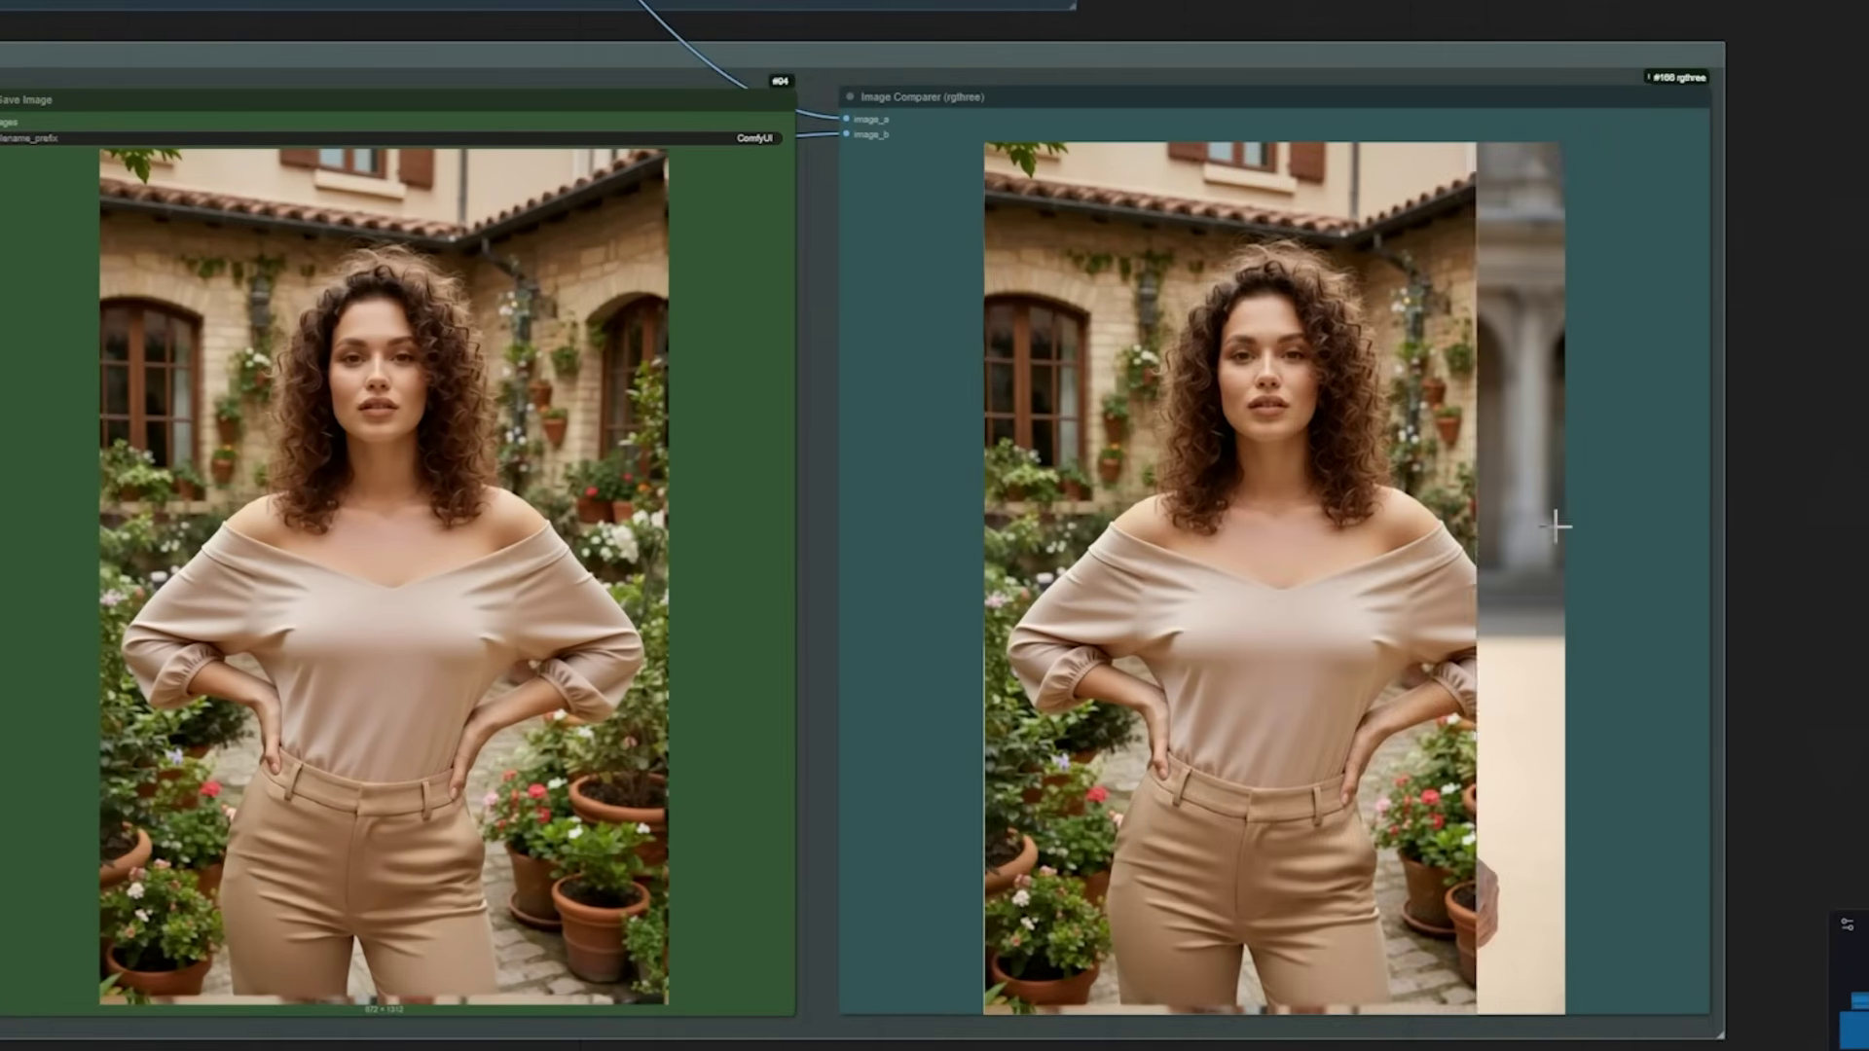
scroll(1088, 541, down, 3)
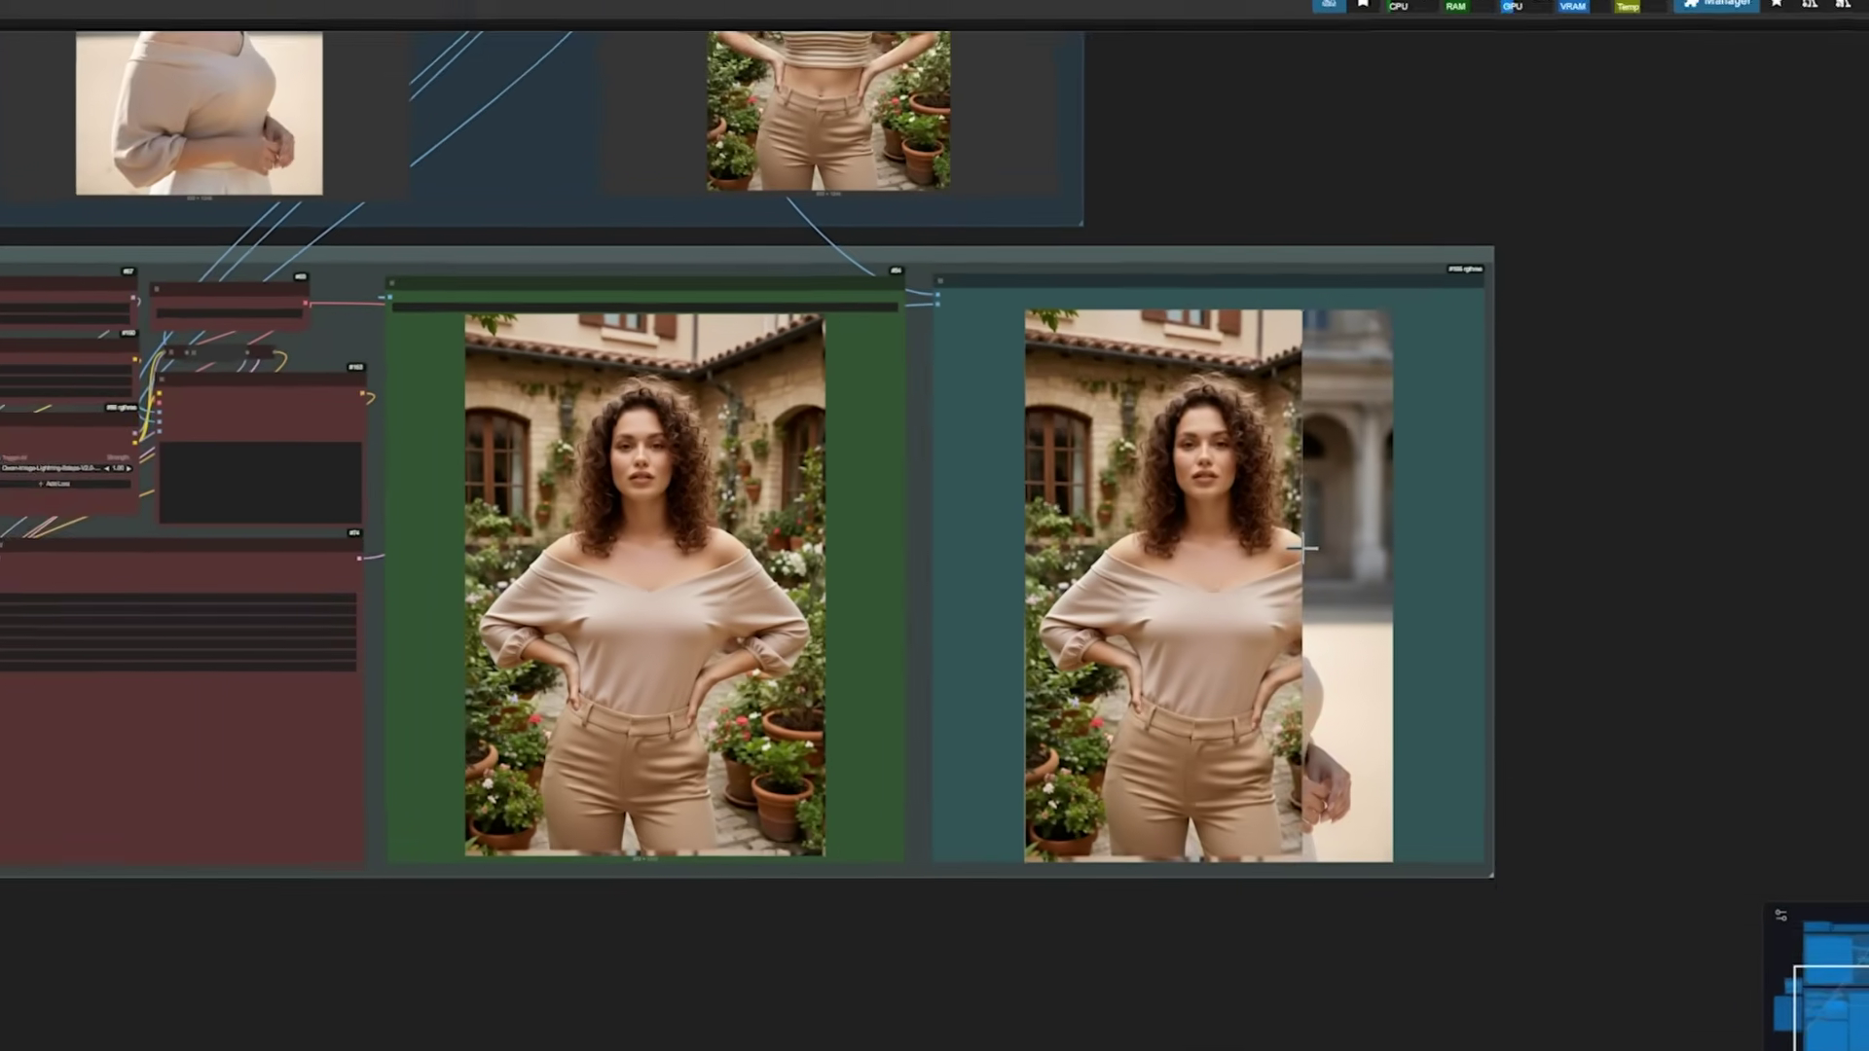
scroll(1139, 511, up, 1)
scroll(1135, 521, down, 1)
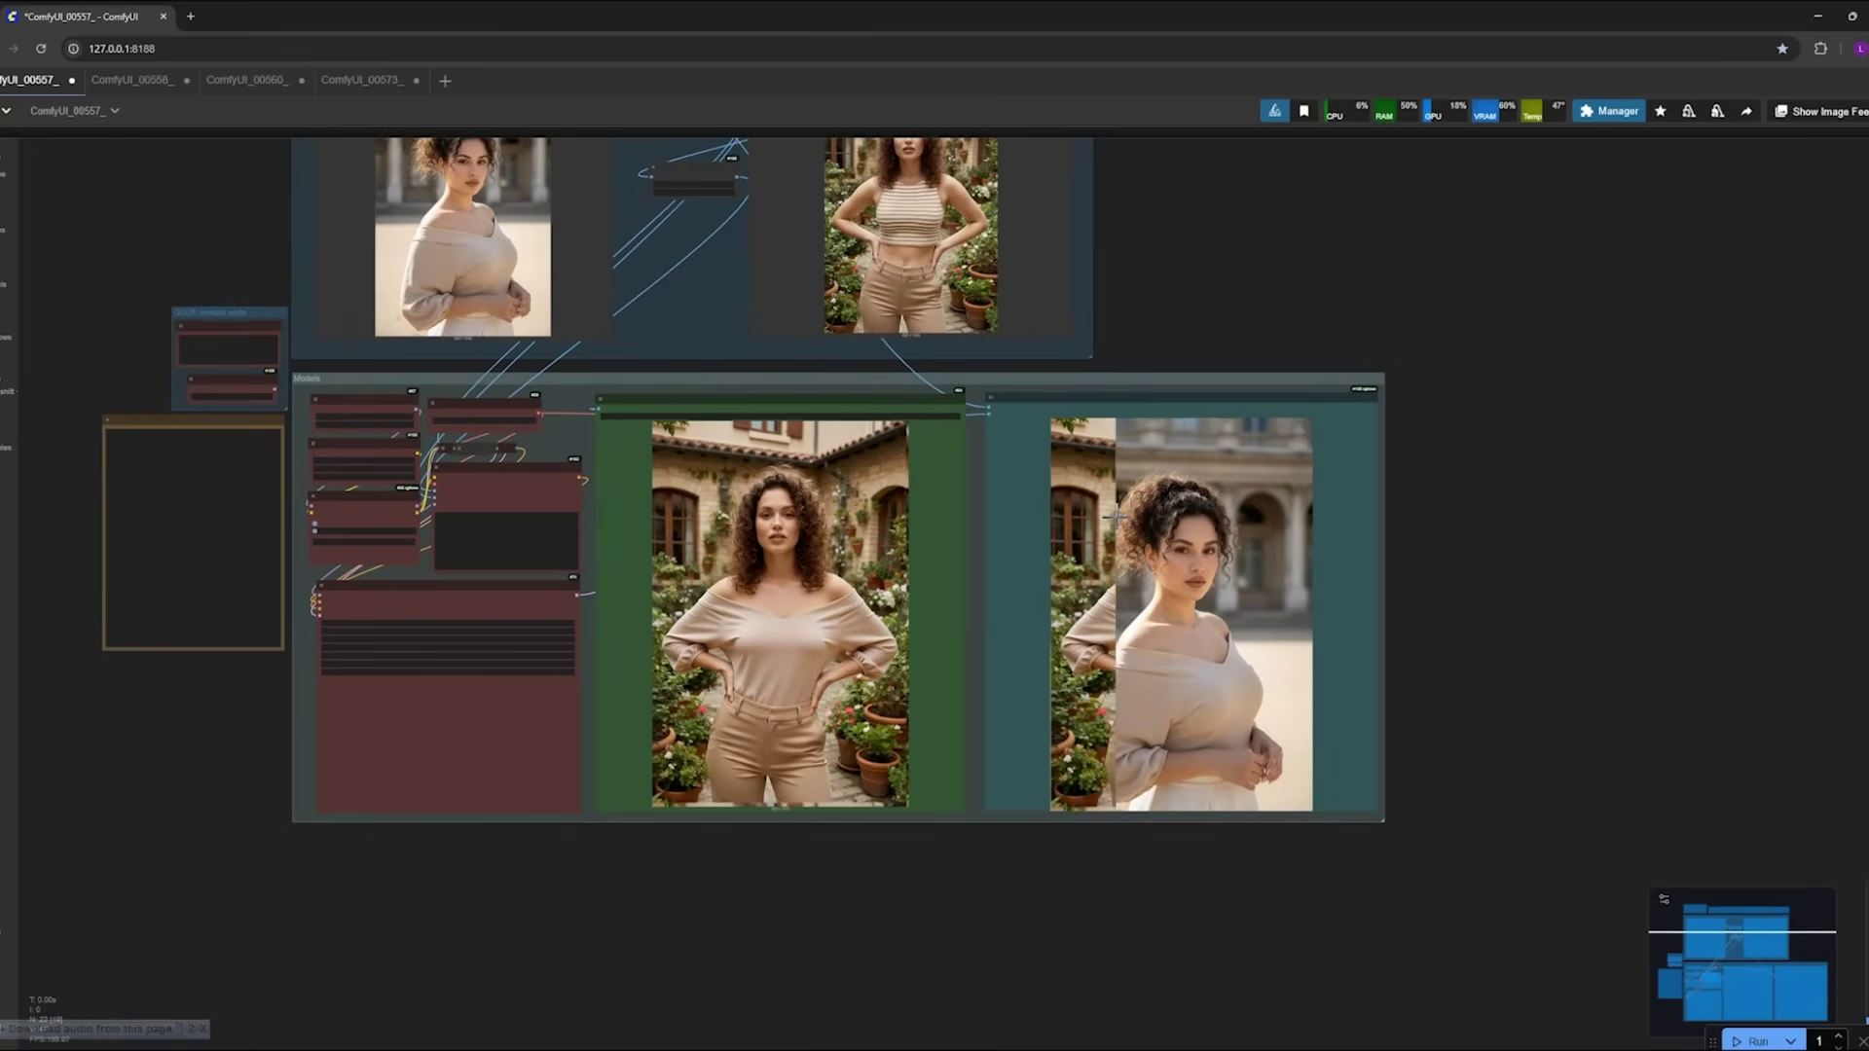
drag(1223, 258, 1197, 397)
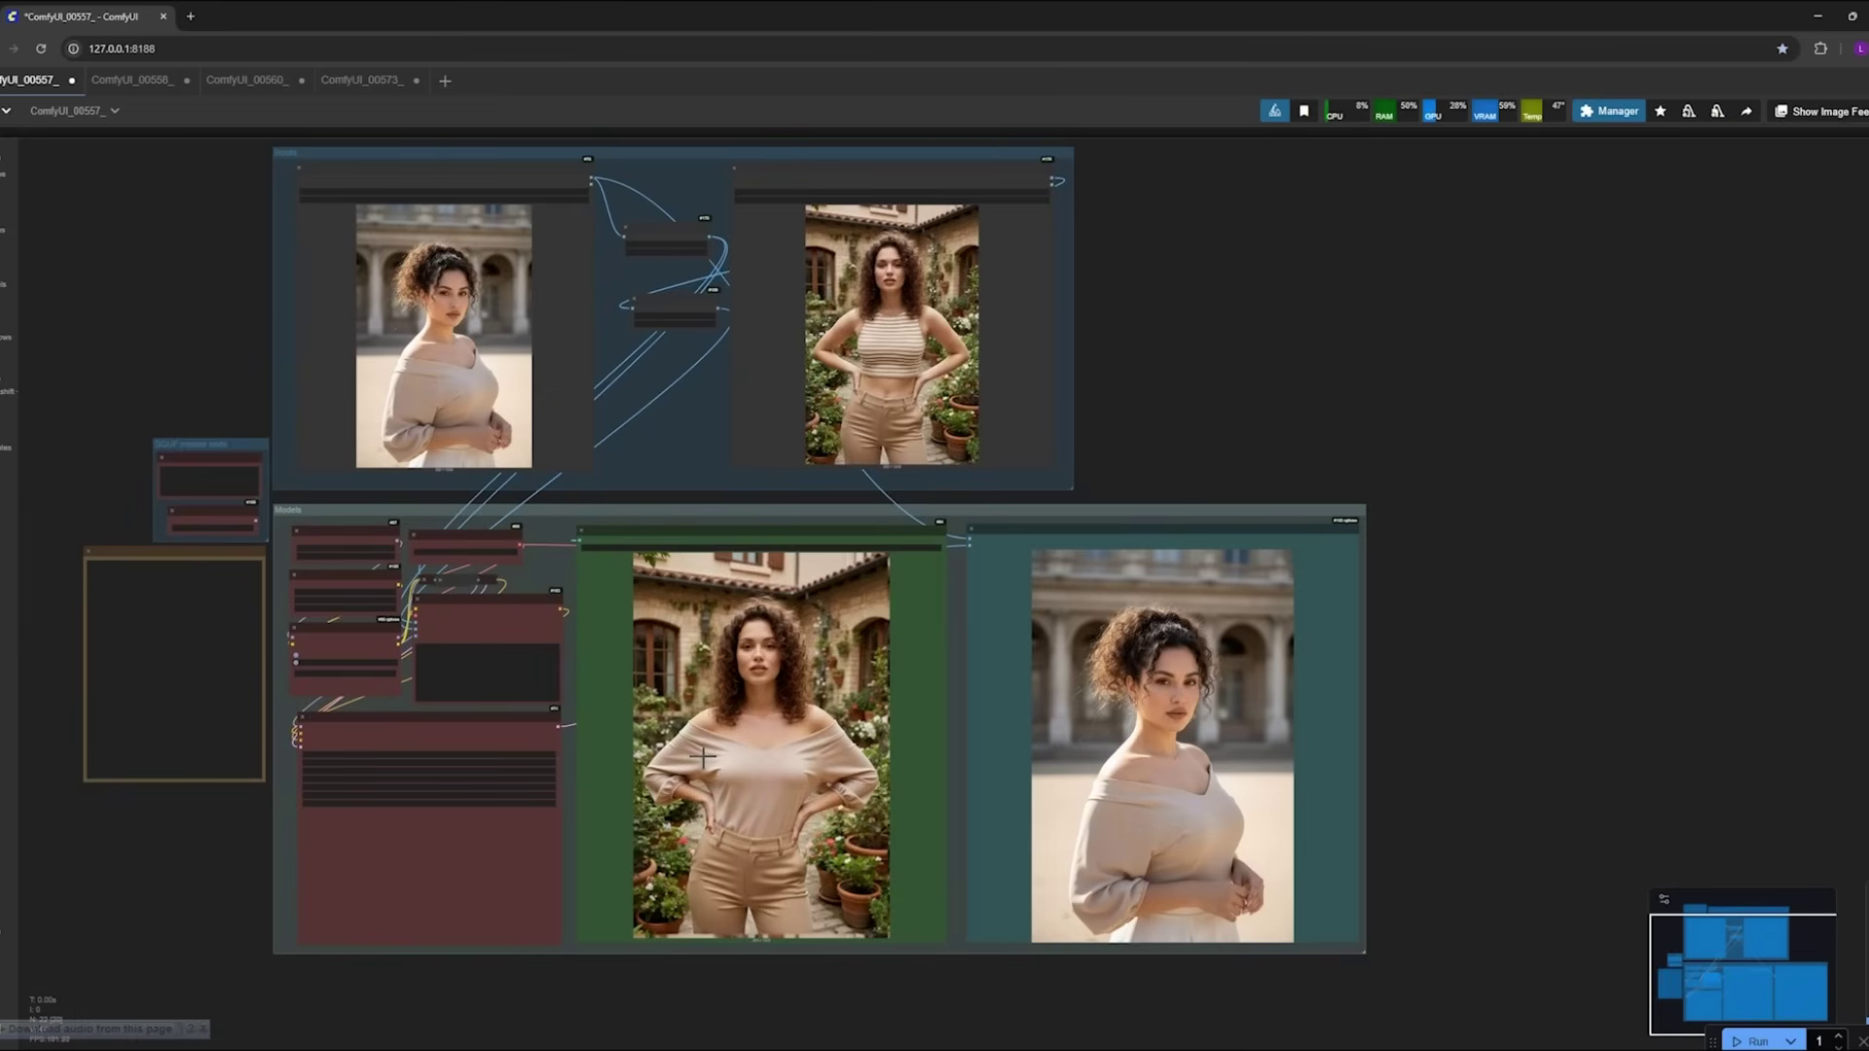
drag(1324, 364, 1532, 464)
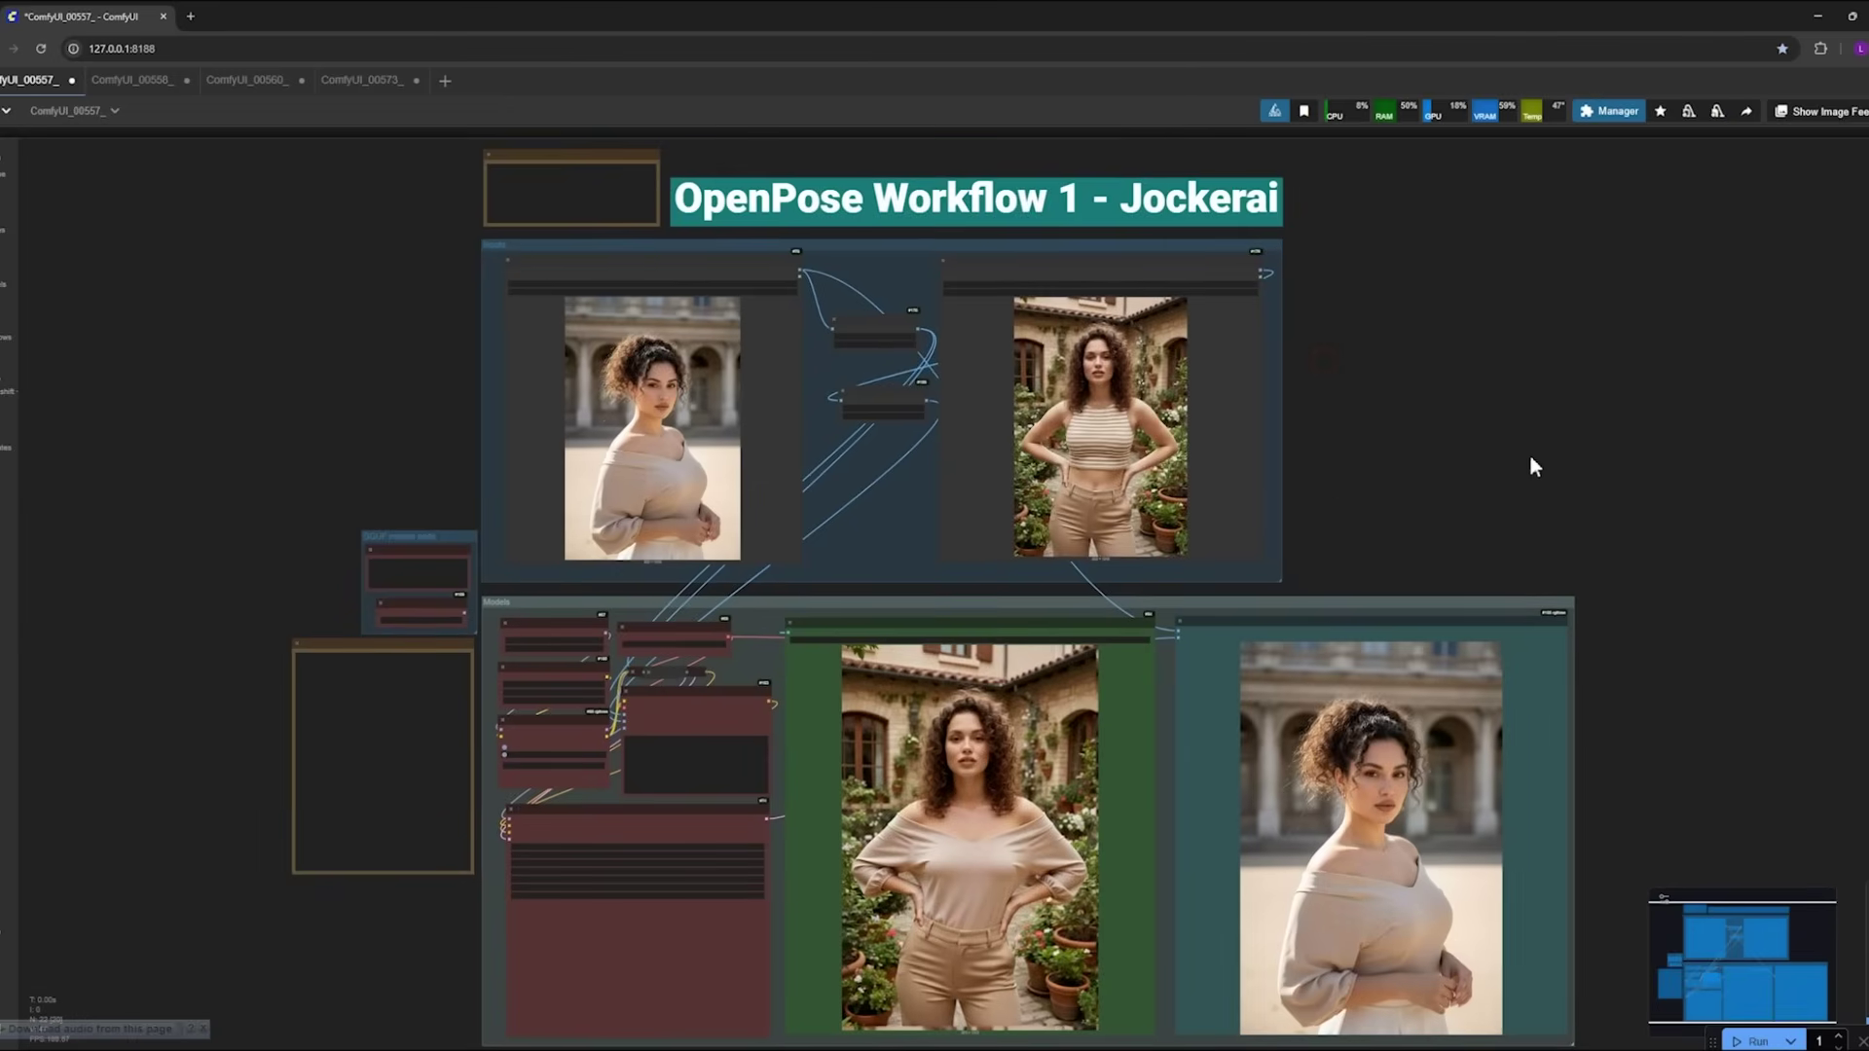
scroll(923, 623, up, 2)
scroll(1015, 819, up, 1)
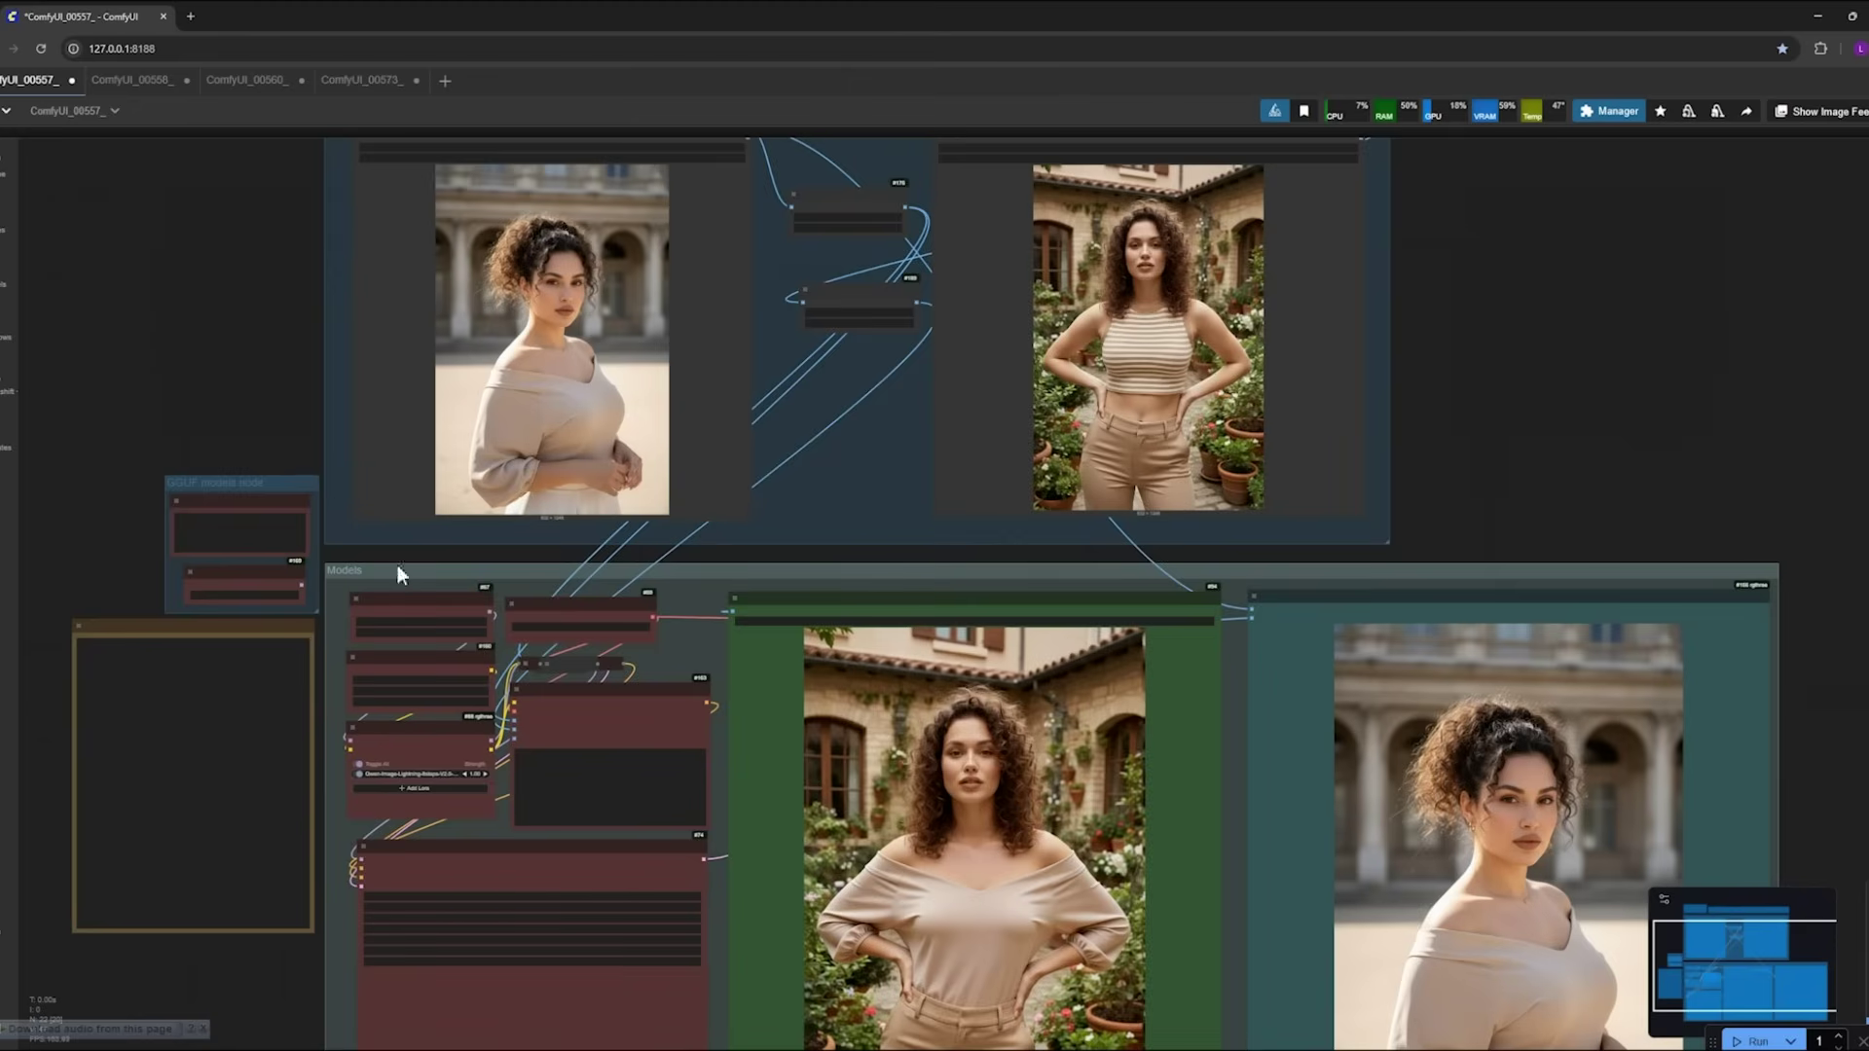
drag(234, 297, 162, 467)
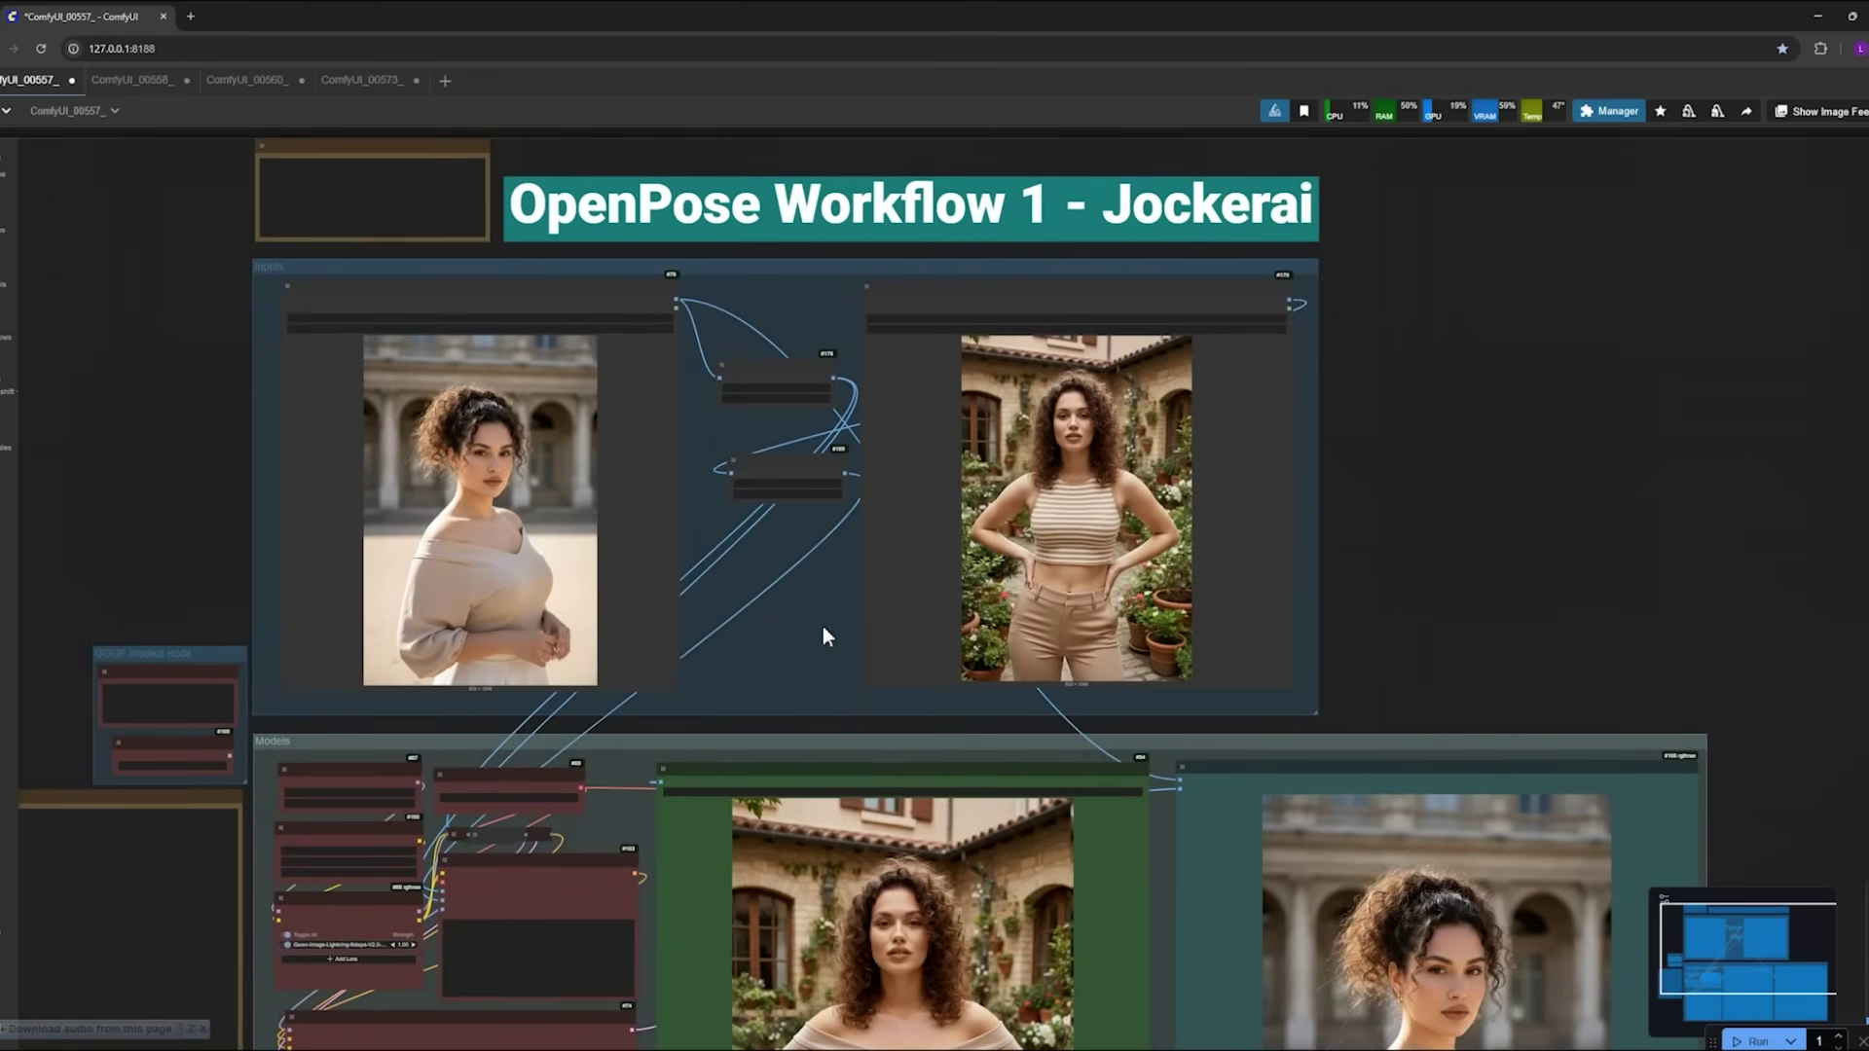
Step: Open OpenPose Workflow 2 (ComfyUI_00558_) and run it
click(156, 84)
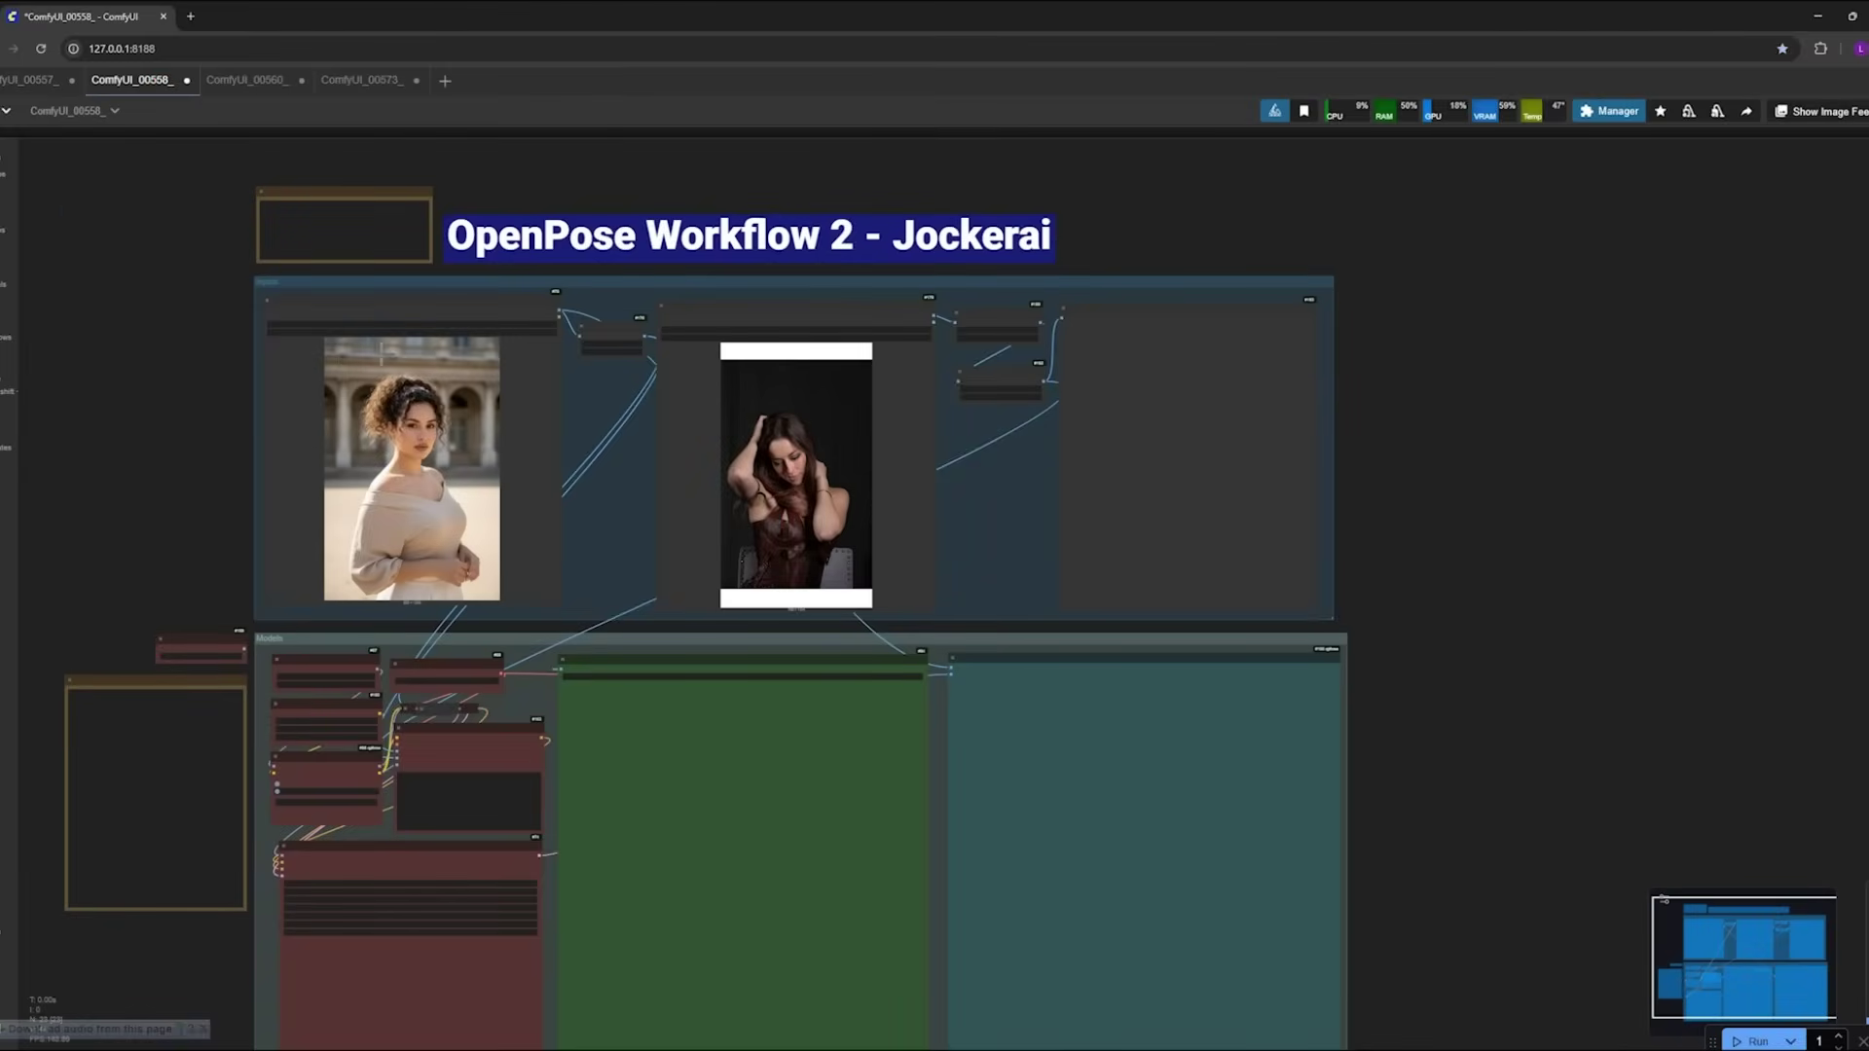
scroll(176, 460, up, 3)
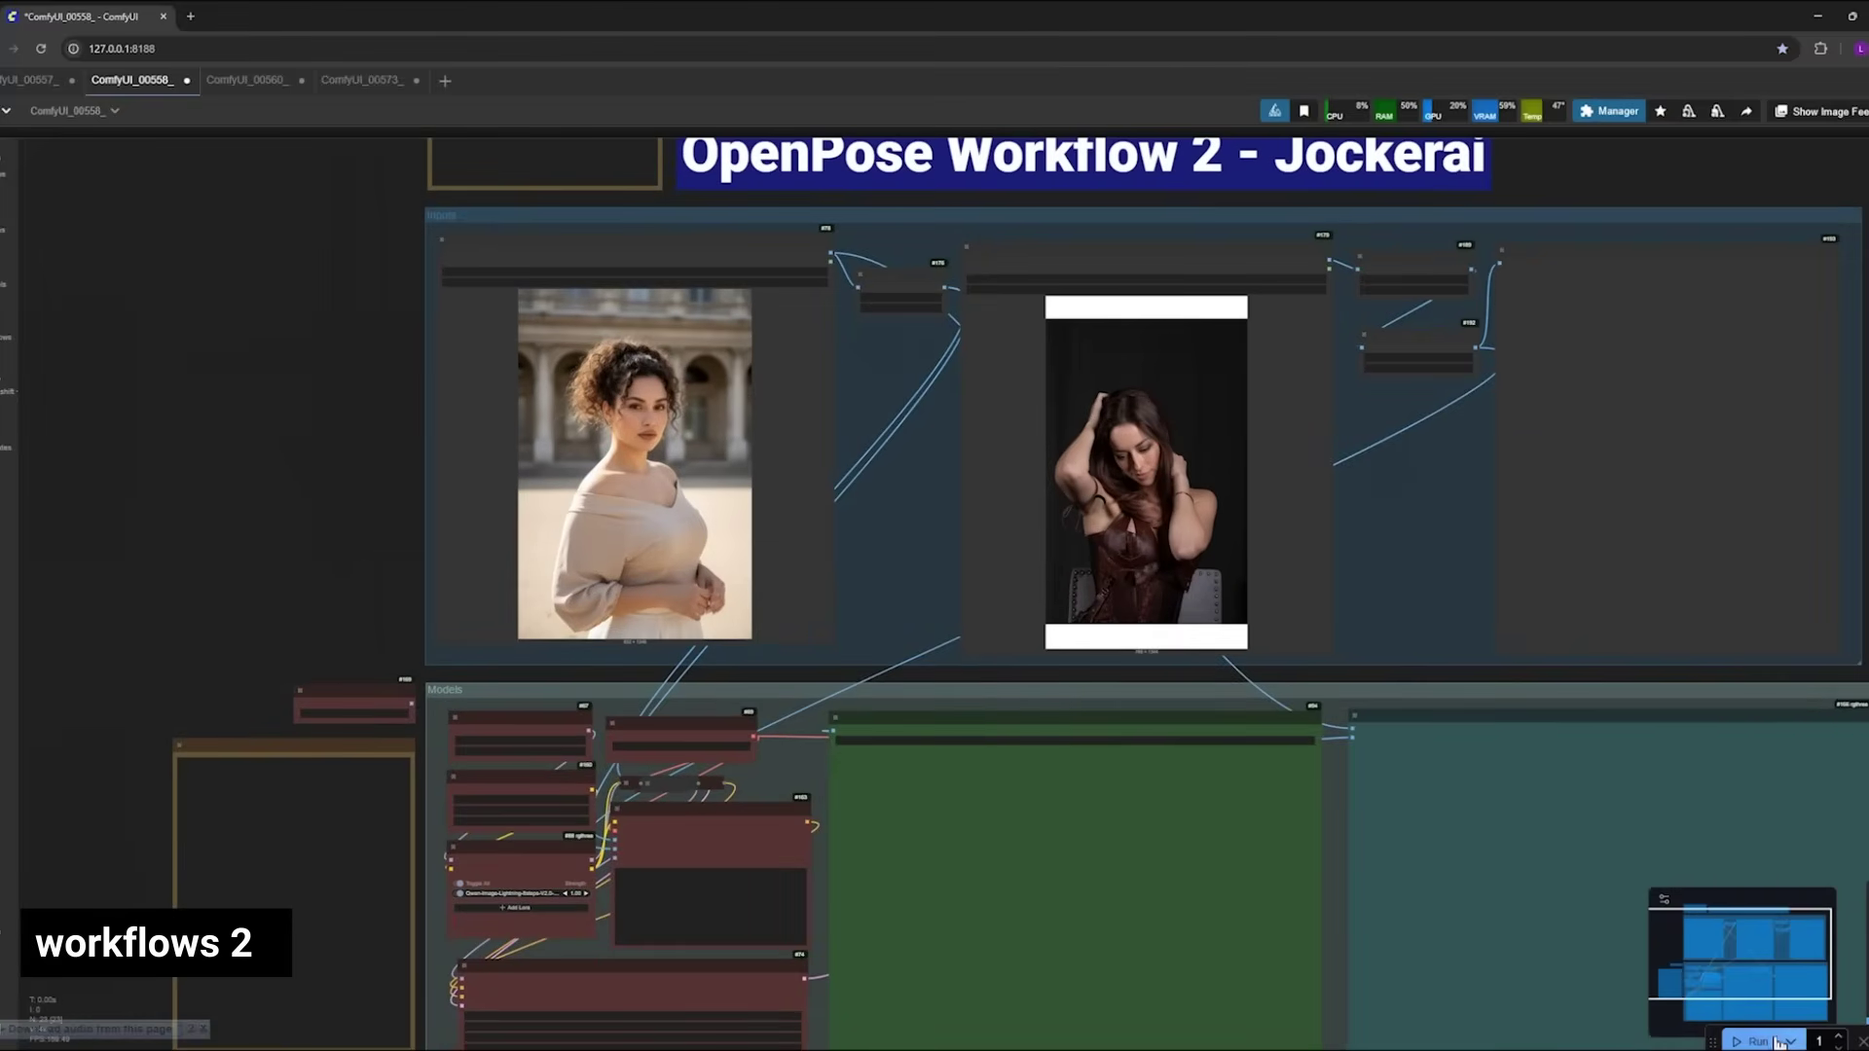
scroll(202, 689, down, 1)
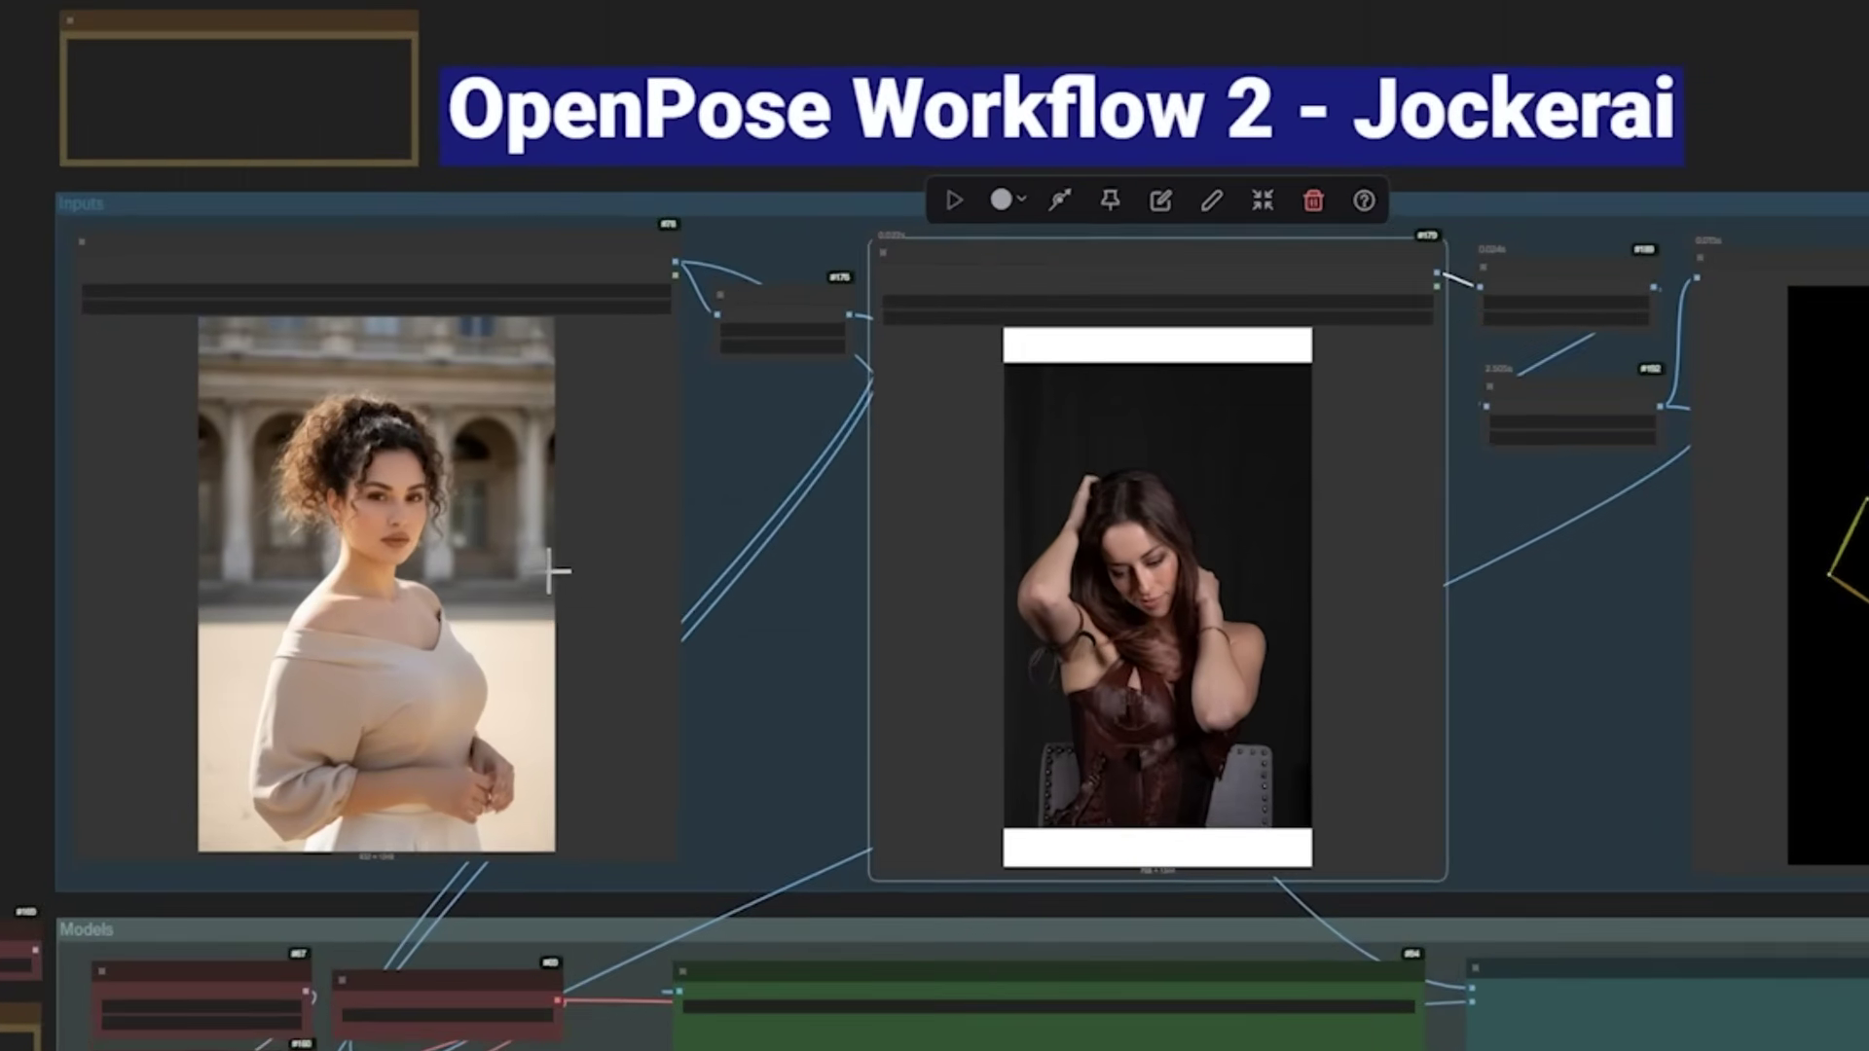
Step: Inspect the model image and the pose reference image in the inputs group of OpenPose Workflow 2
click(503, 513)
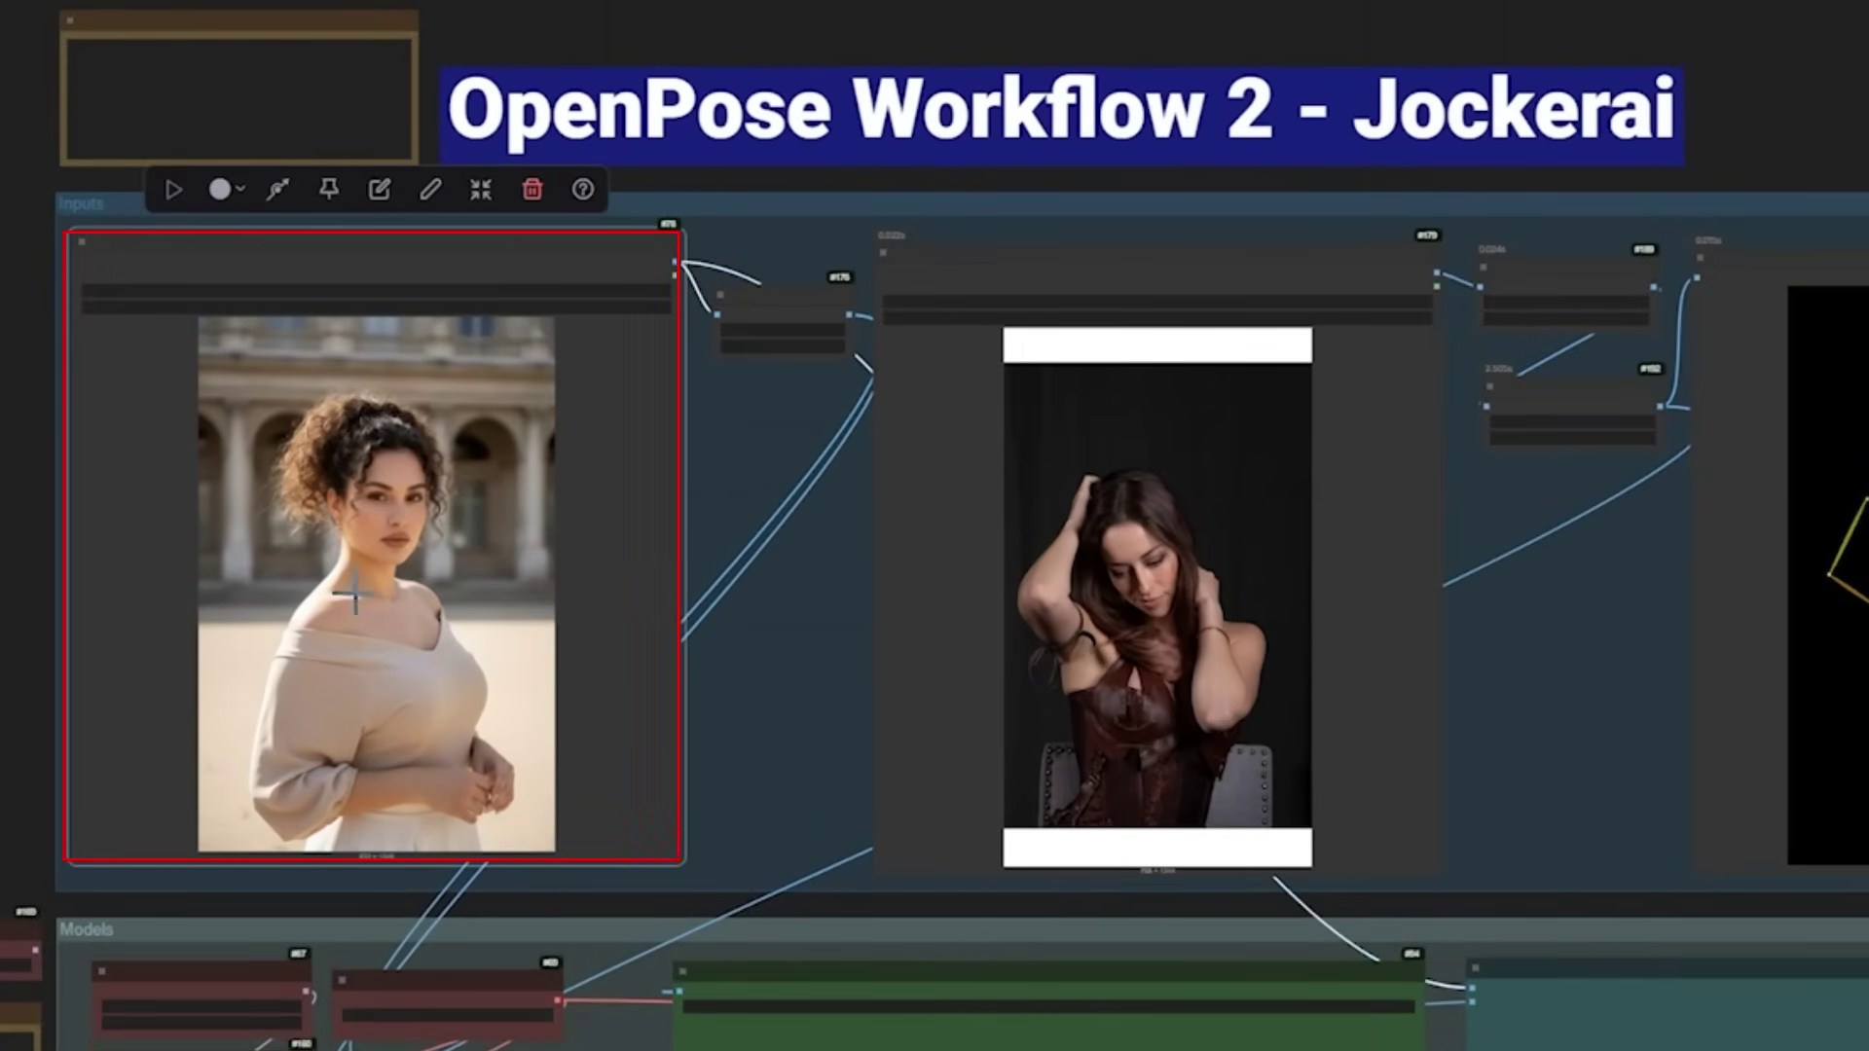
click(1079, 550)
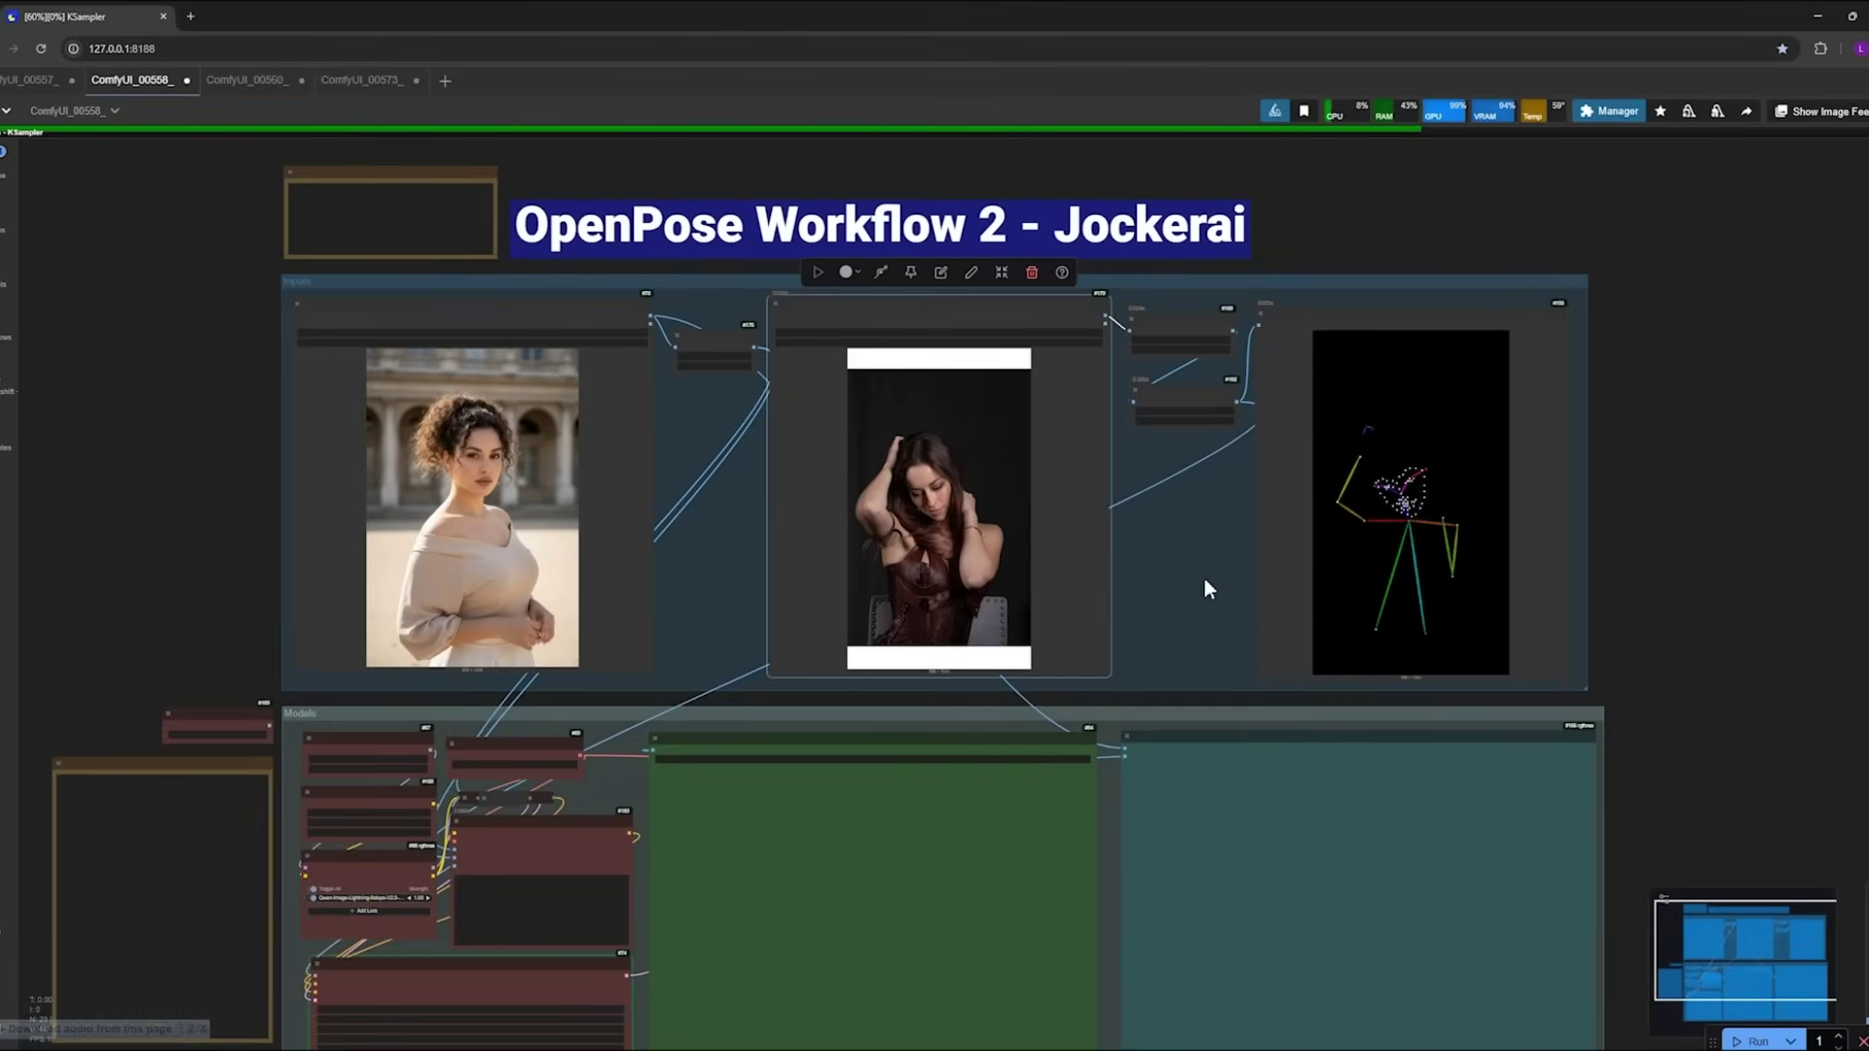
scroll(1210, 596, up, 3)
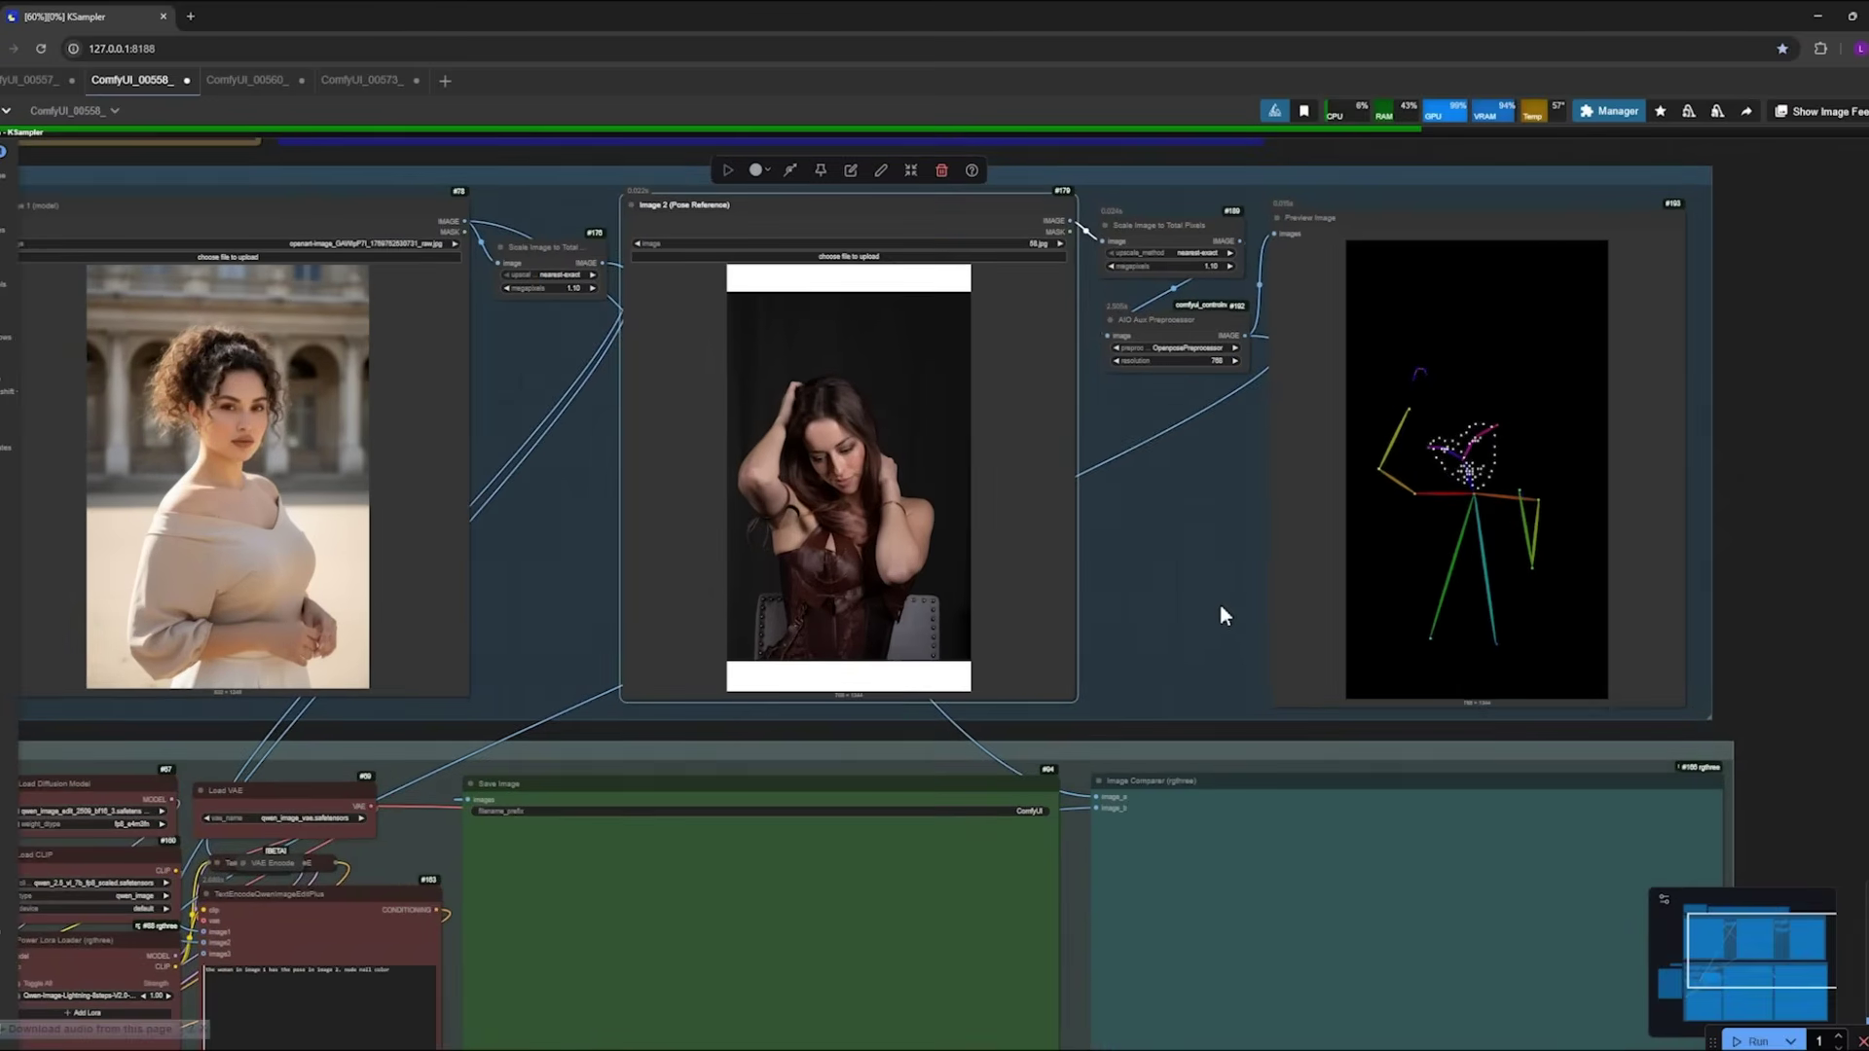
Step: Check the KSampler preview during the run against the extracted pose skeleton and the input images
scroll(1194, 626, down, 1)
drag(1180, 631, 1170, 424)
scroll(1194, 625, down, 3)
drag(234, 917, 272, 764)
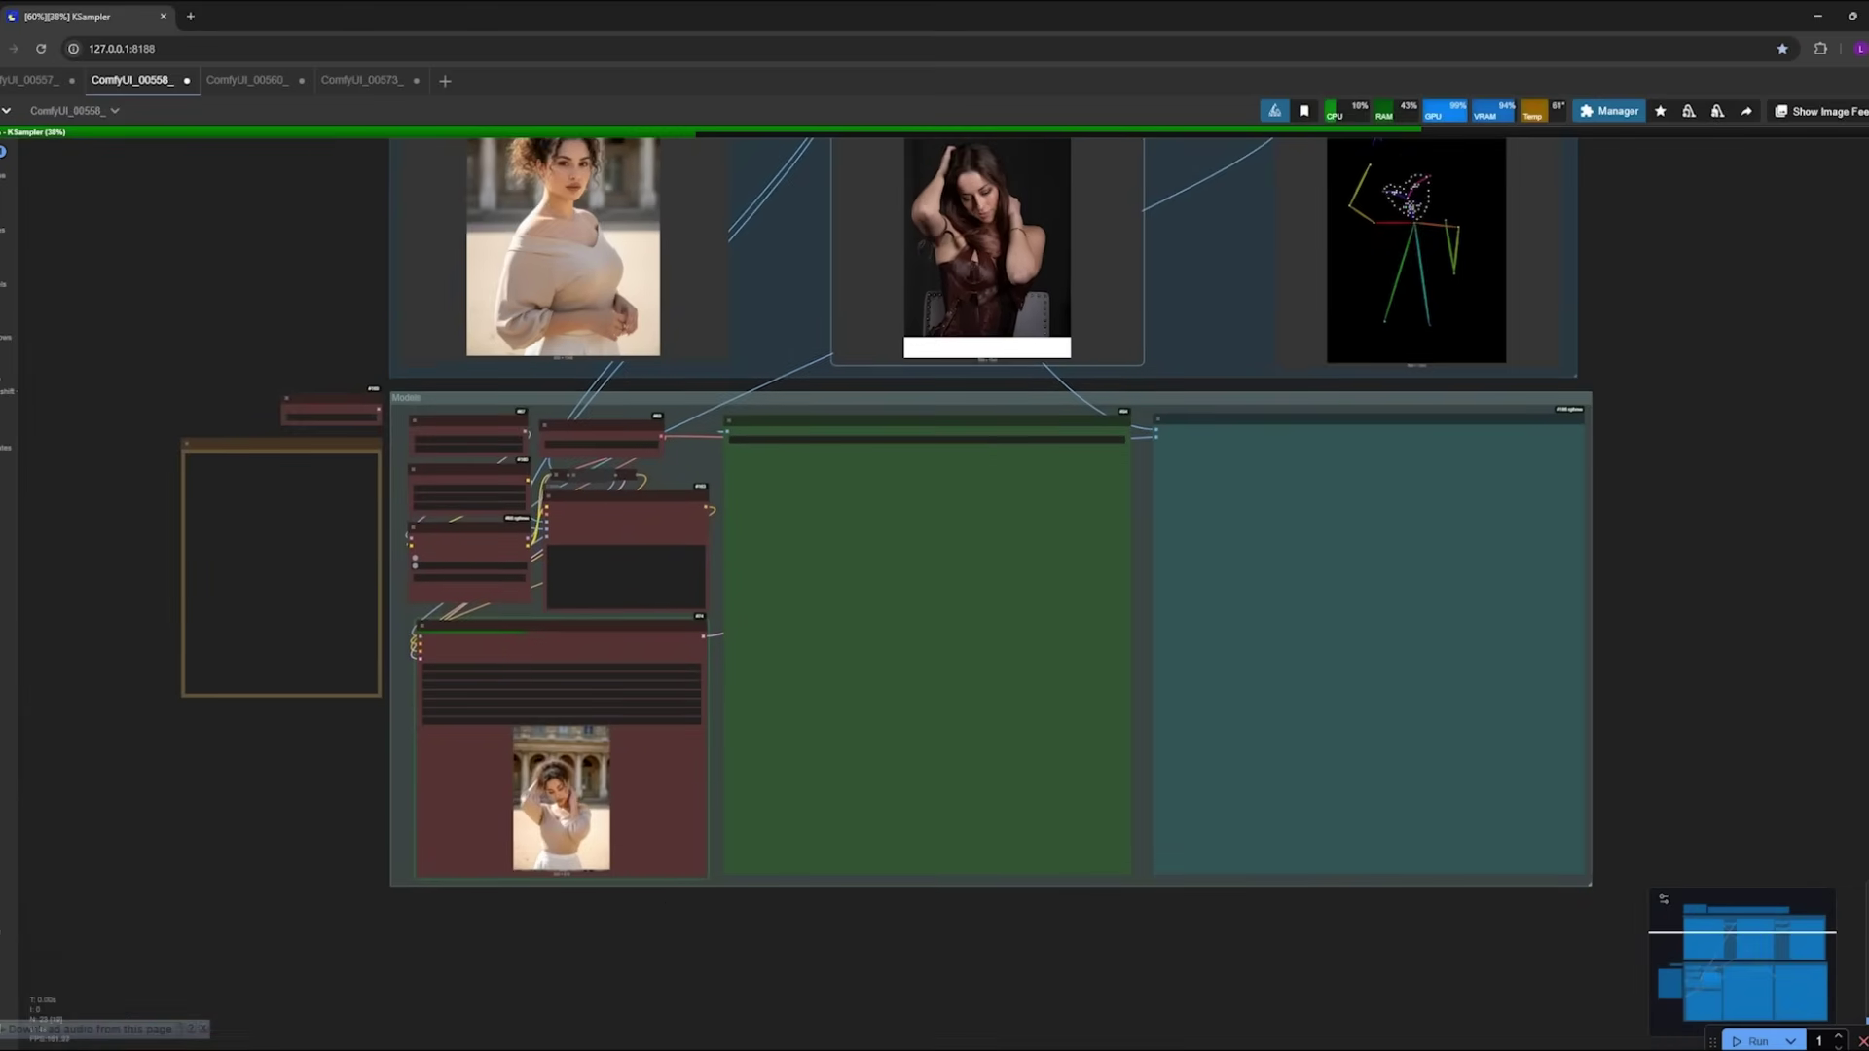
scroll(1342, 230, up, 2)
drag(1342, 230, 1256, 390)
scroll(348, 902, down, 2)
drag(347, 903, 519, 797)
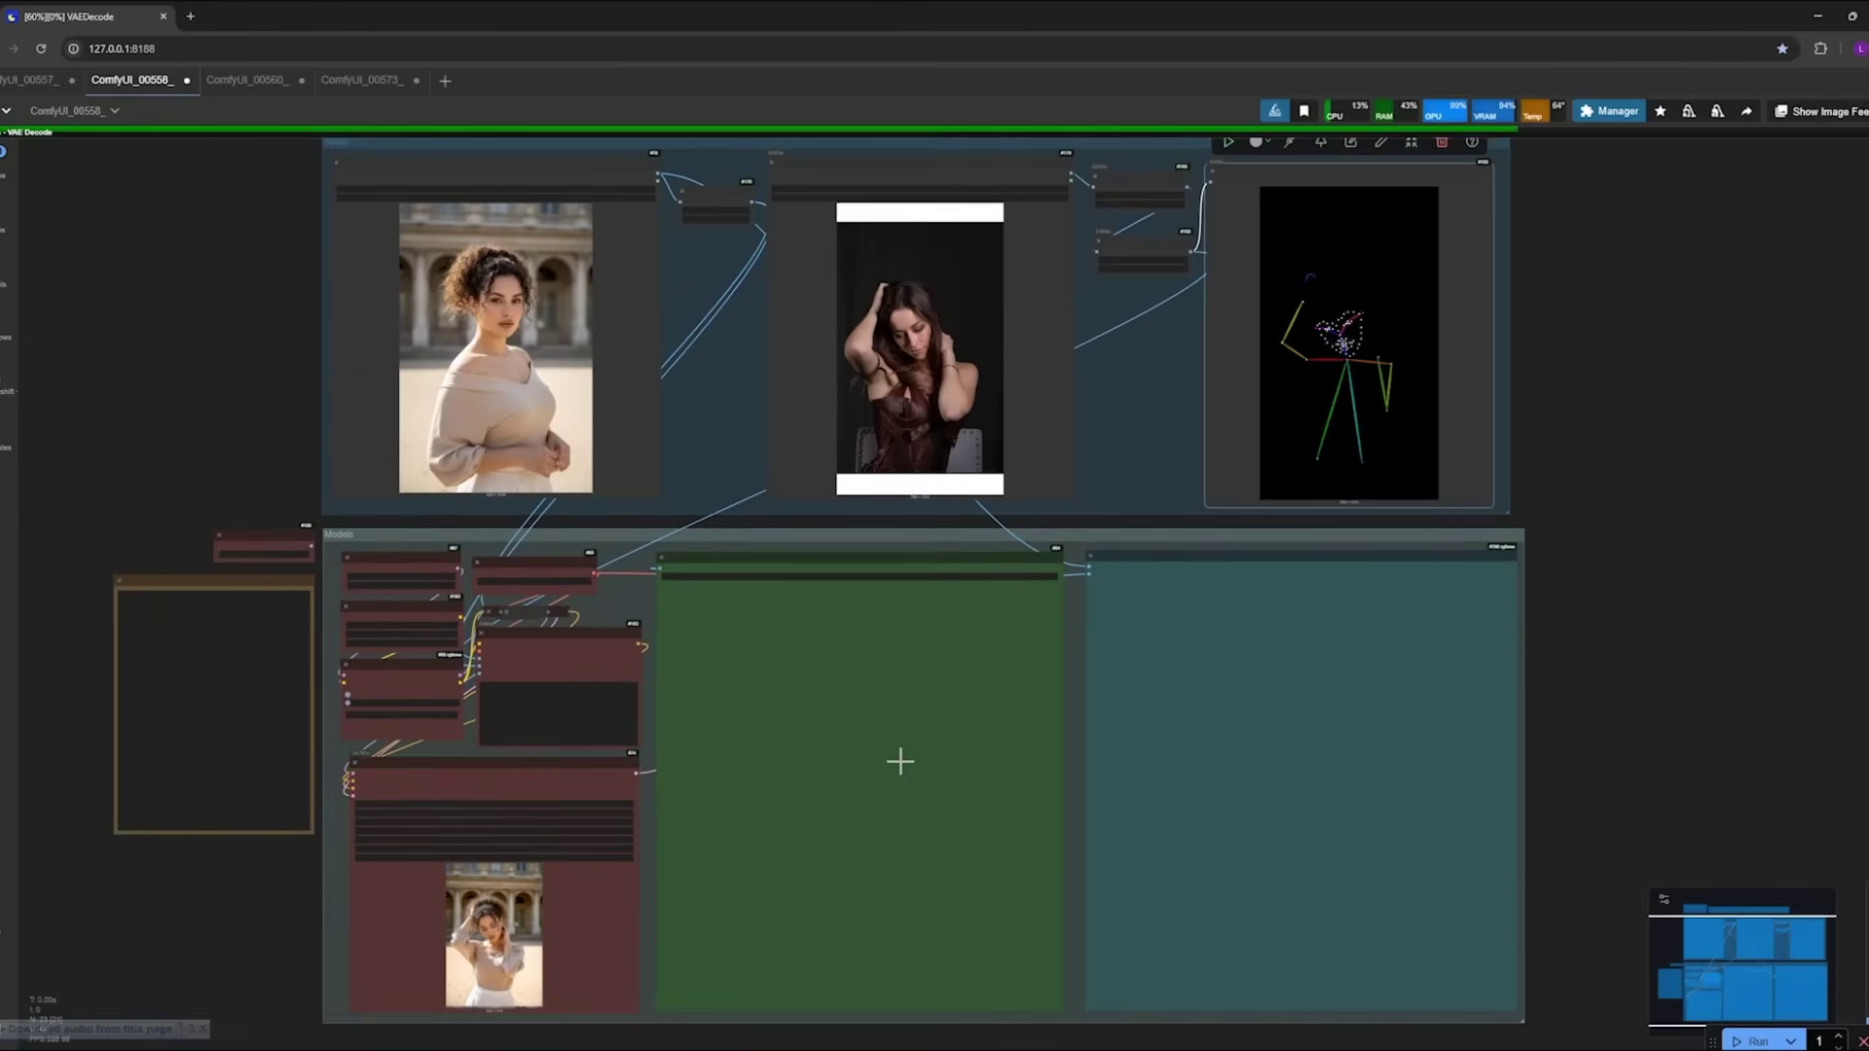
Step: Inspect the AIO Aux Preprocessor and the OpenPose skeleton in its Preview Image node
scroll(821, 693, down, 2)
scroll(1204, 448, up, 3)
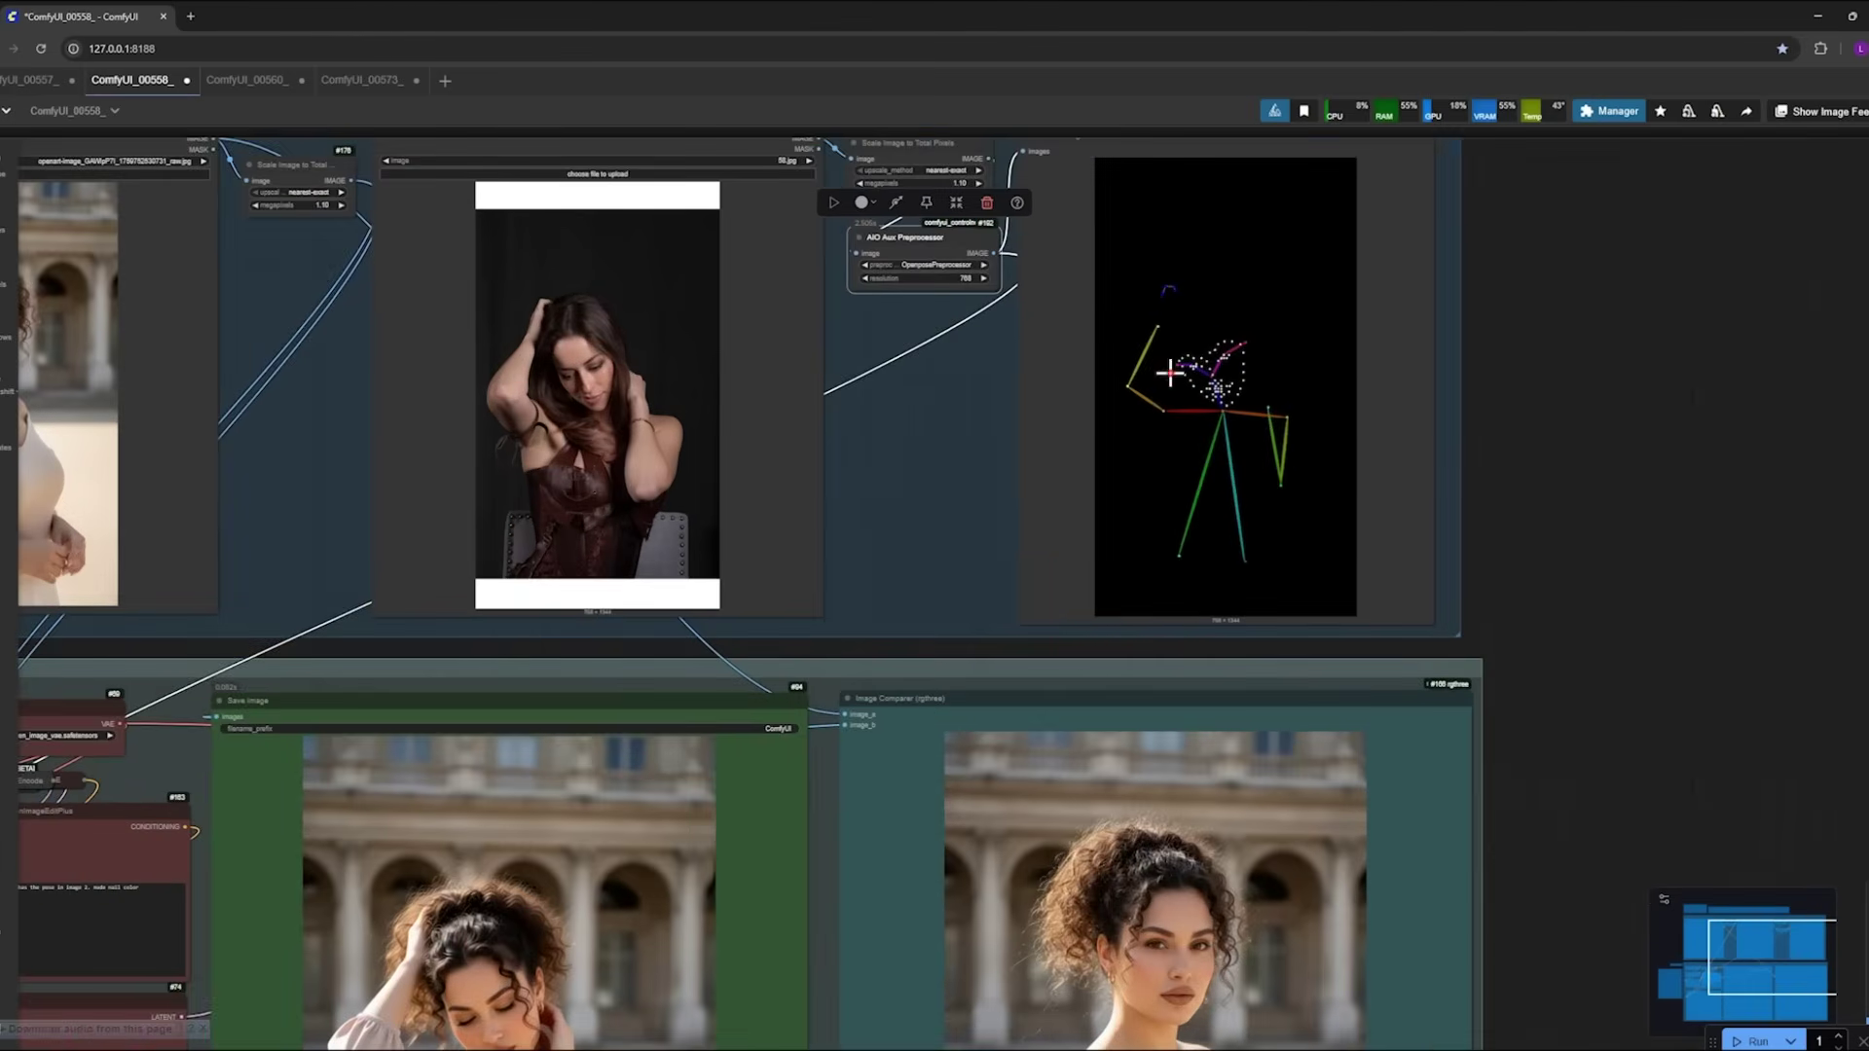
drag(836, 469, 846, 528)
drag(1126, 439, 1132, 437)
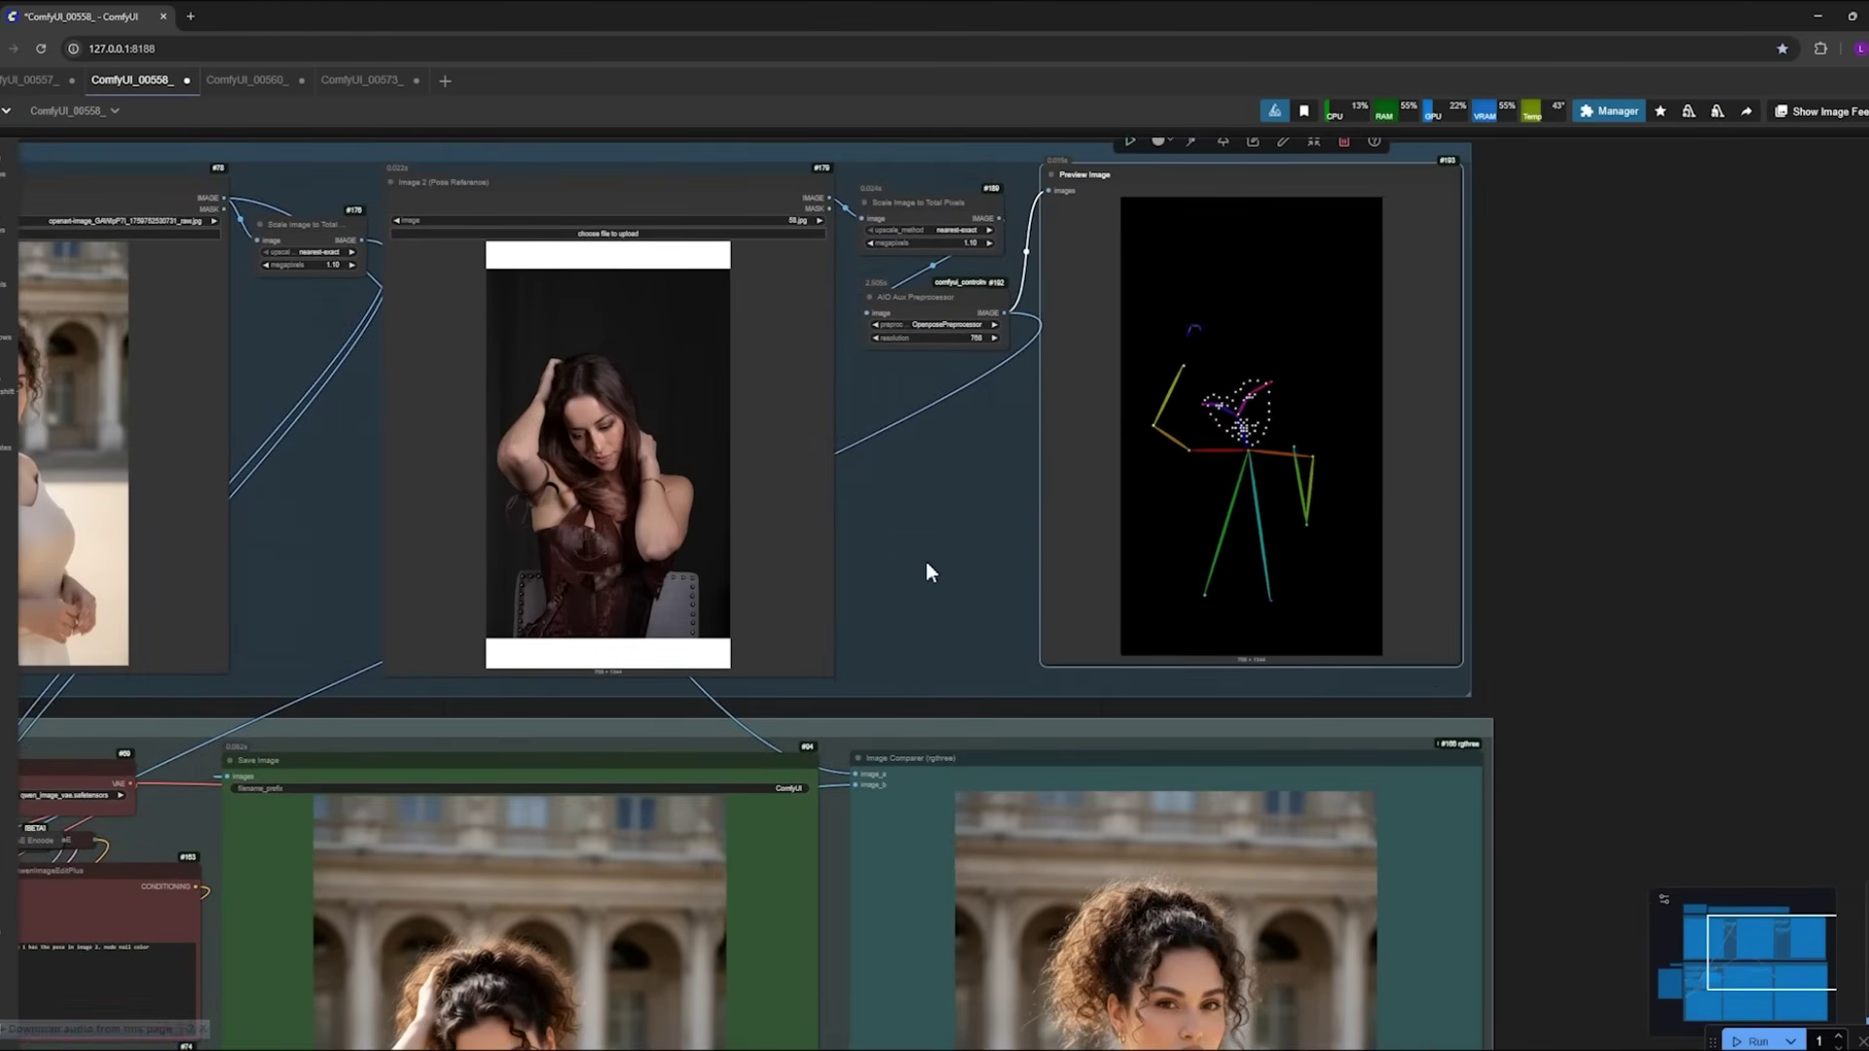
Step: Compare Workflow 2's generated image with the original in the Image Comparer and with the pose reference
drag(927, 573, 1090, 127)
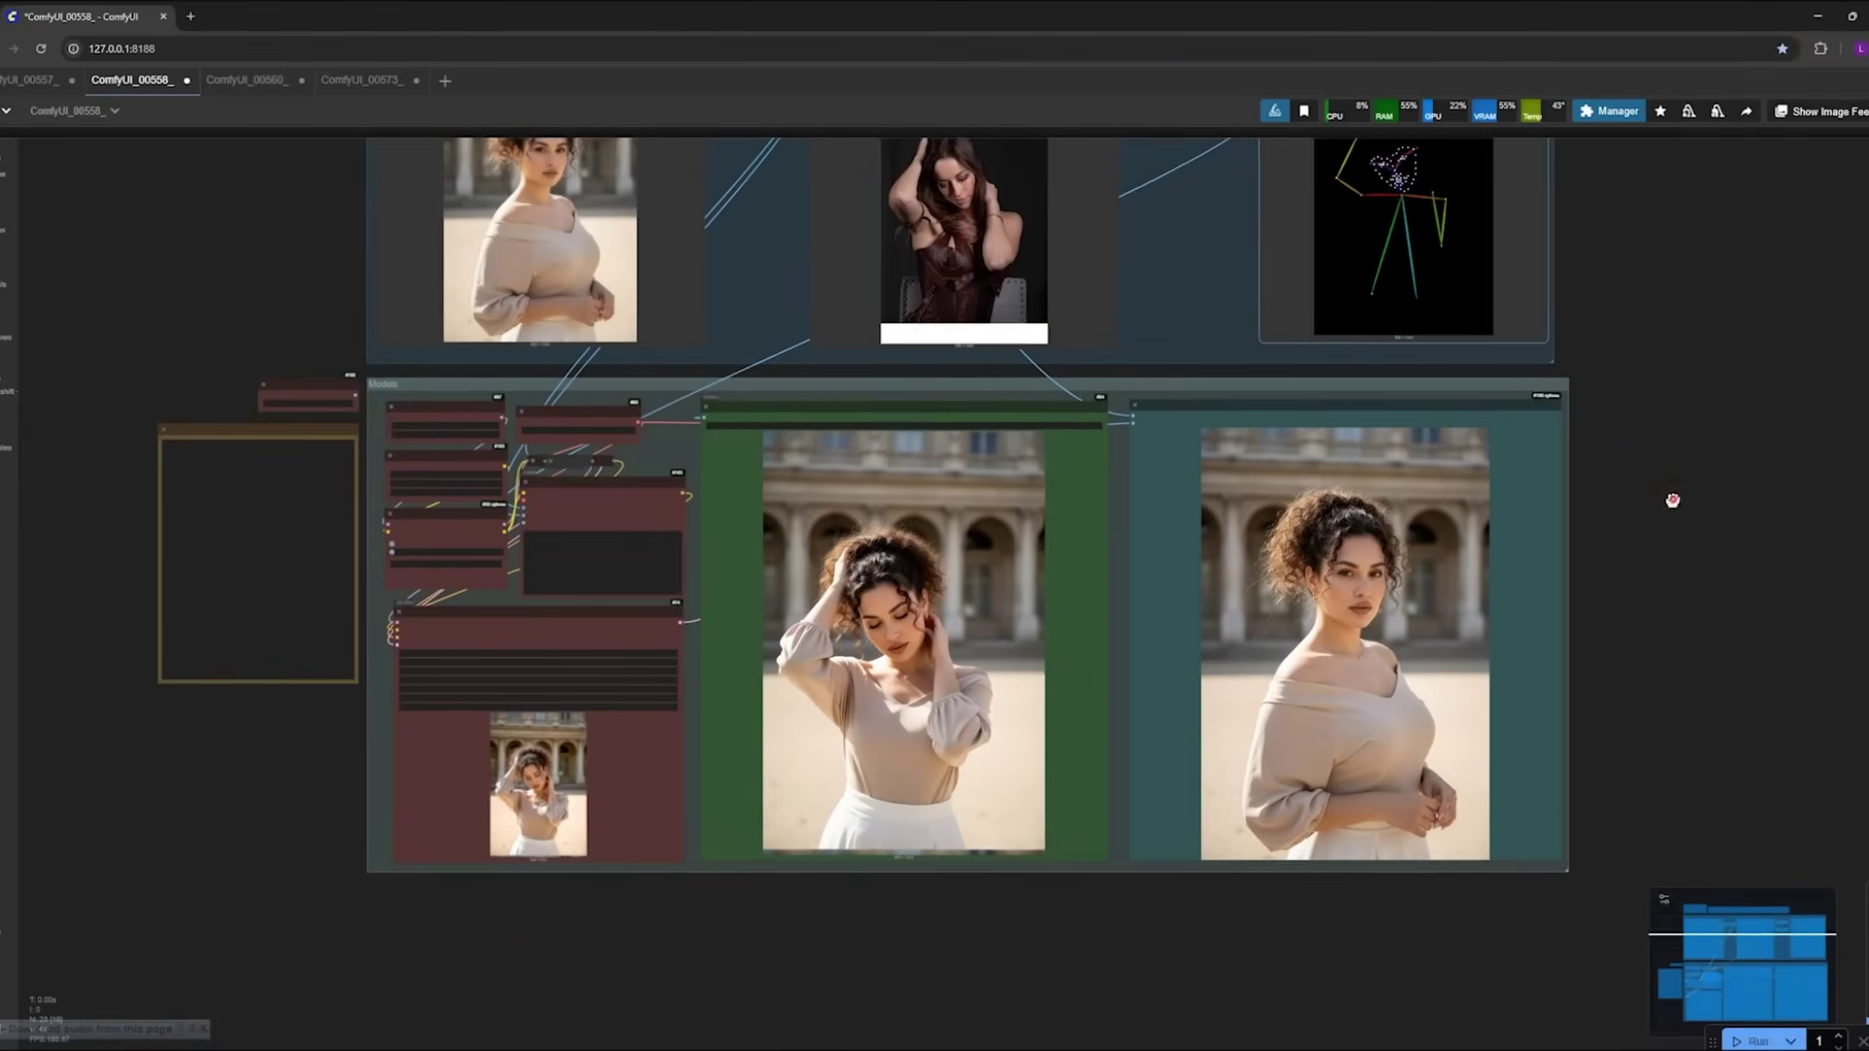
drag(1673, 501, 1564, 605)
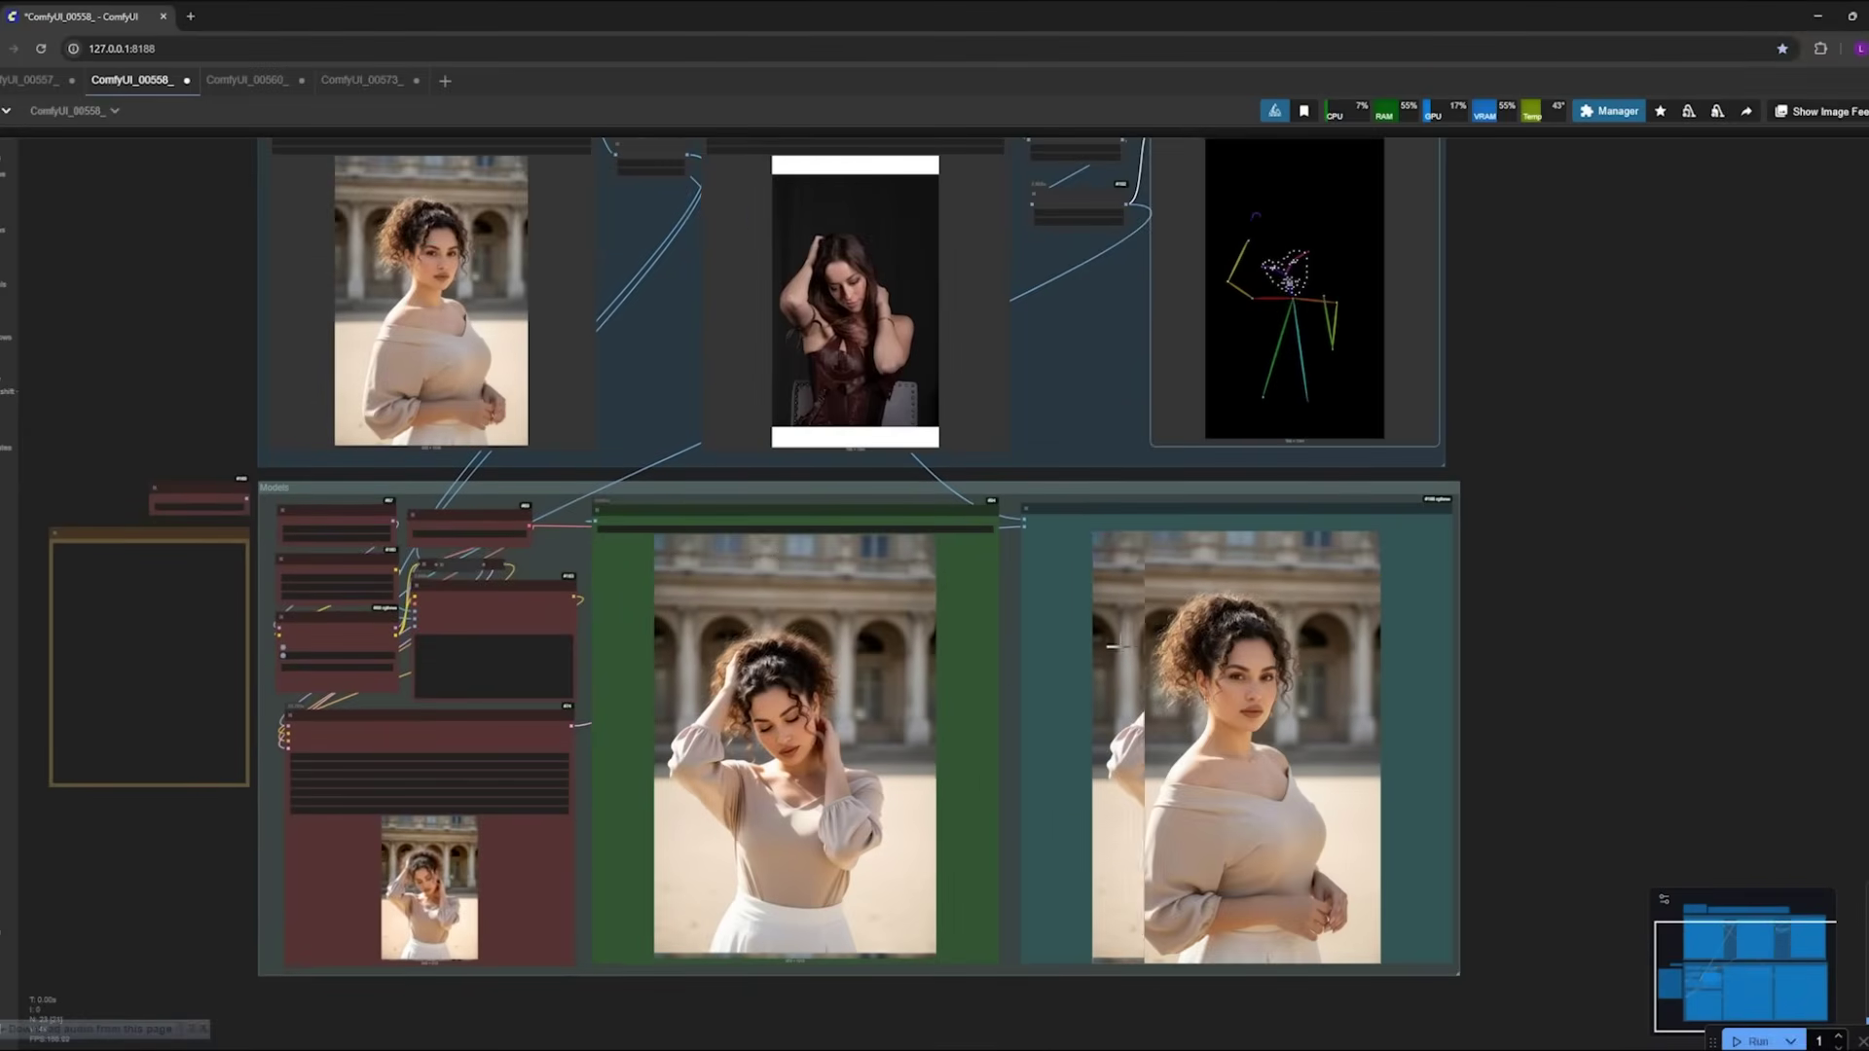
scroll(1119, 551, up, 5)
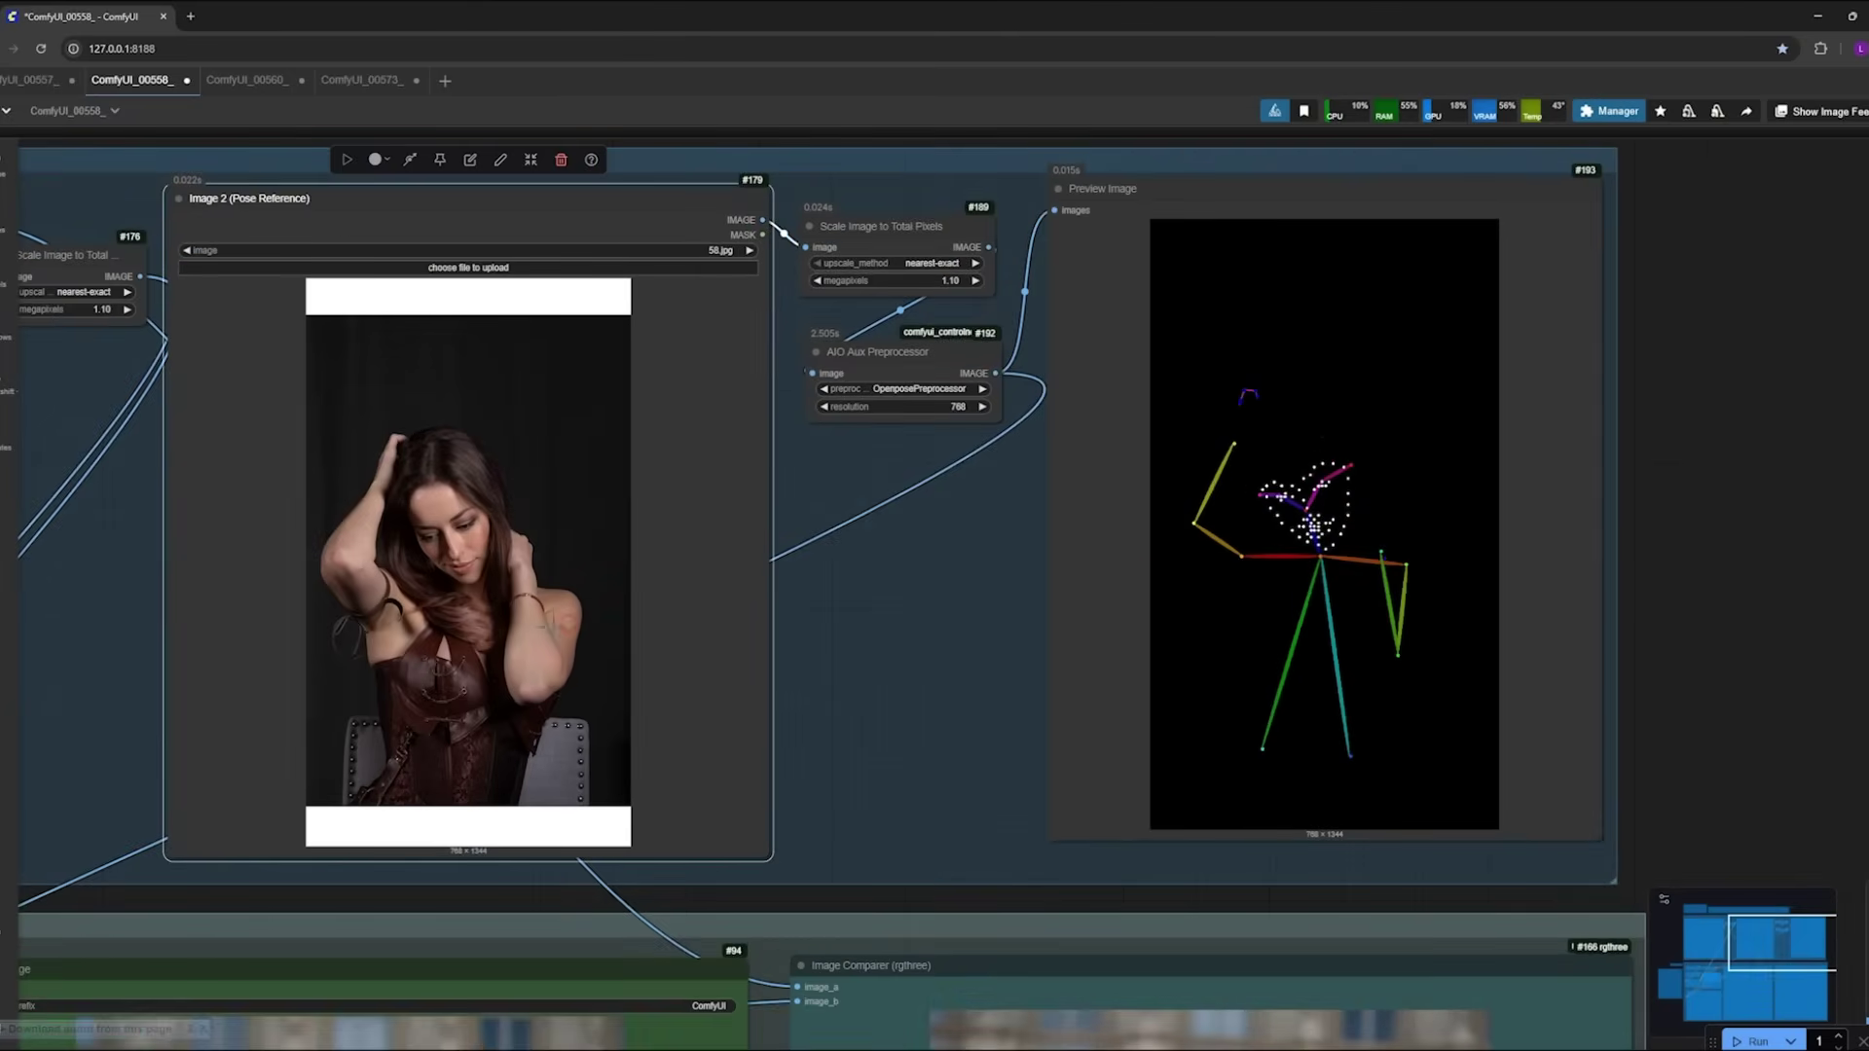
Step: Inspect the AIO Aux Preprocessor node and its skeleton preview within the full layout of OpenPose Workflow 2
click(902, 340)
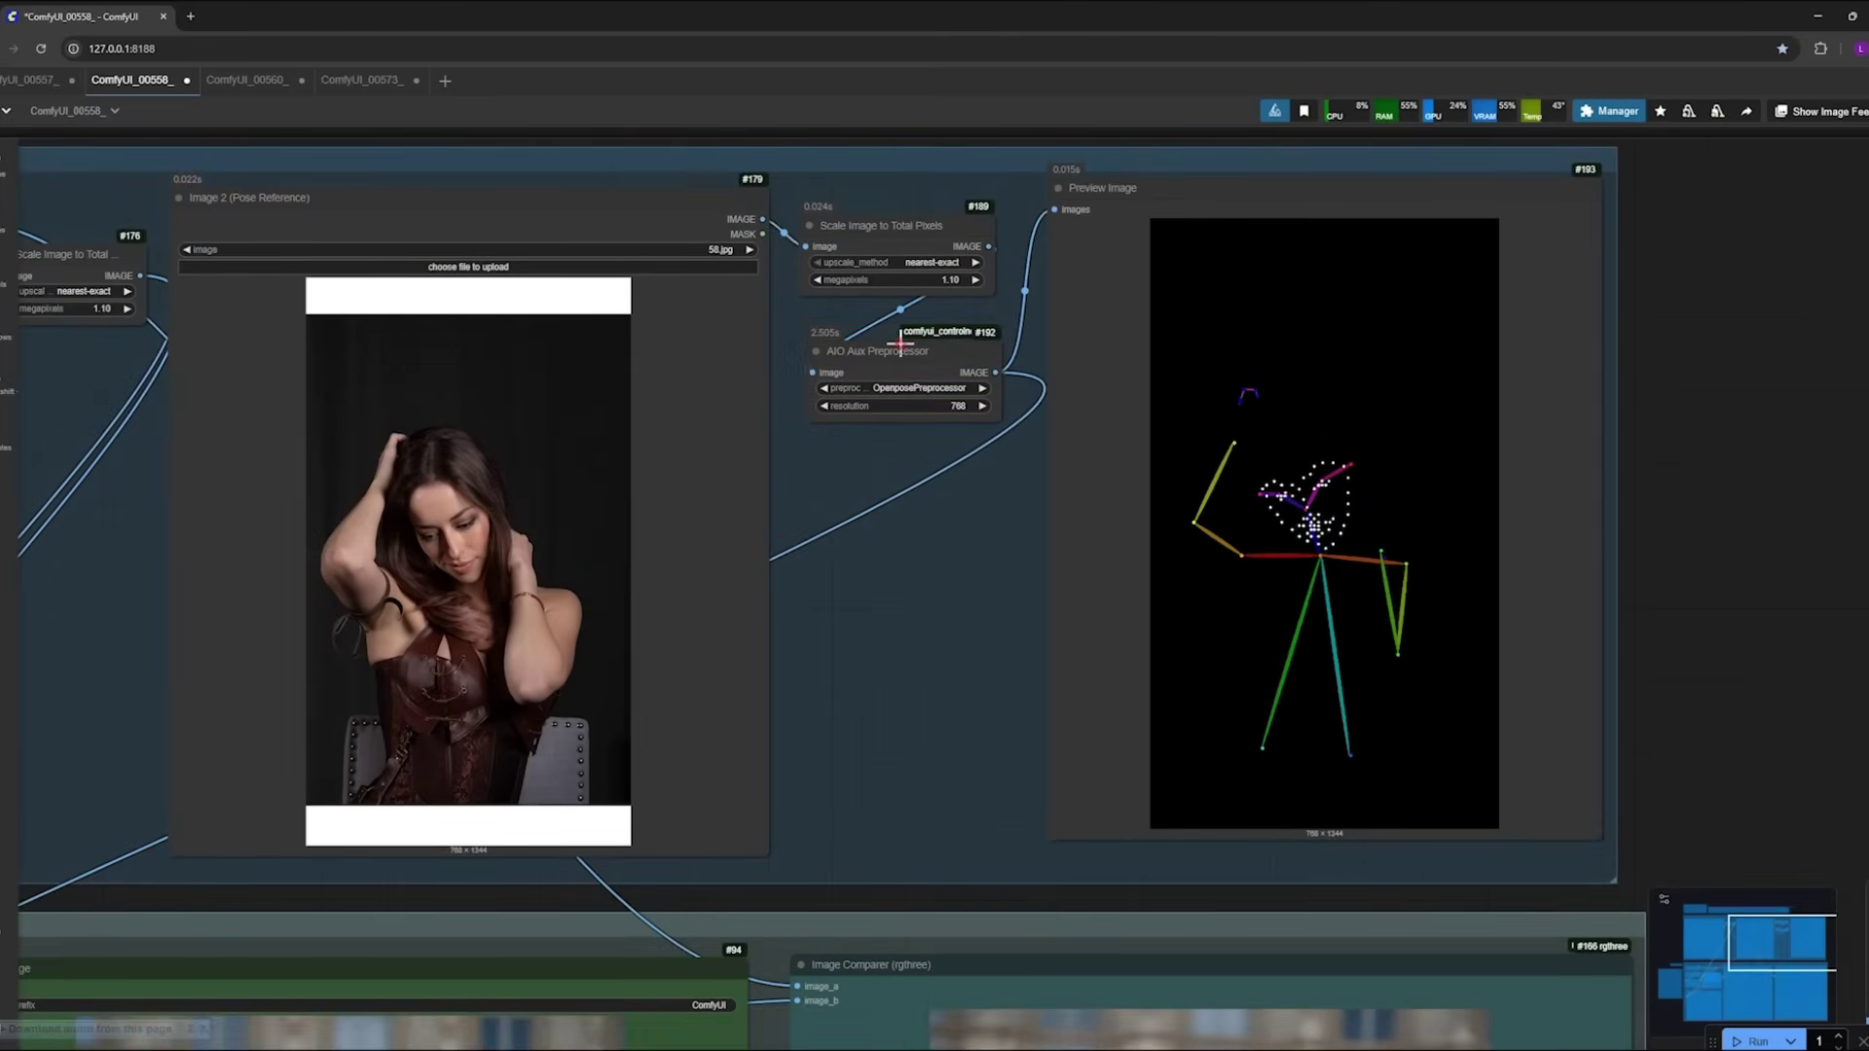
click(900, 342)
scroll(904, 351, up, 3)
scroll(897, 542, down, 5)
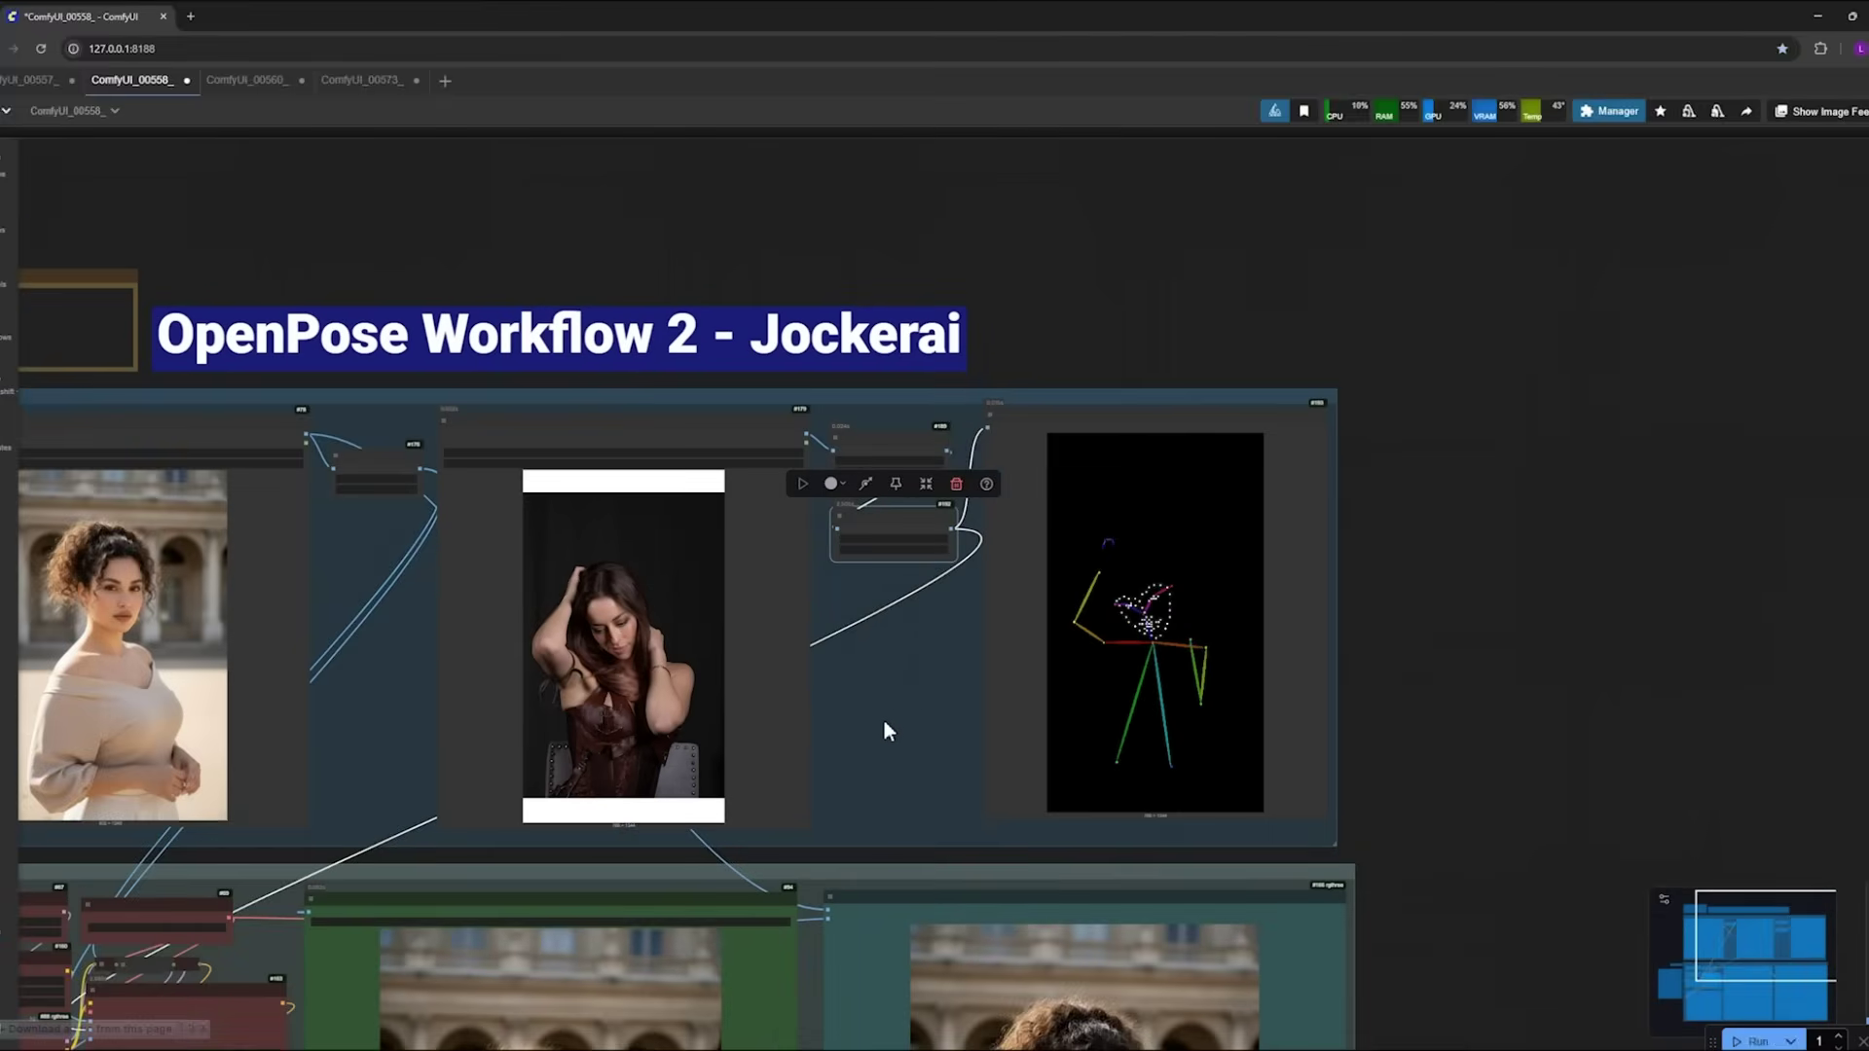
drag(882, 726, 1241, 468)
scroll(1240, 469, down, 3)
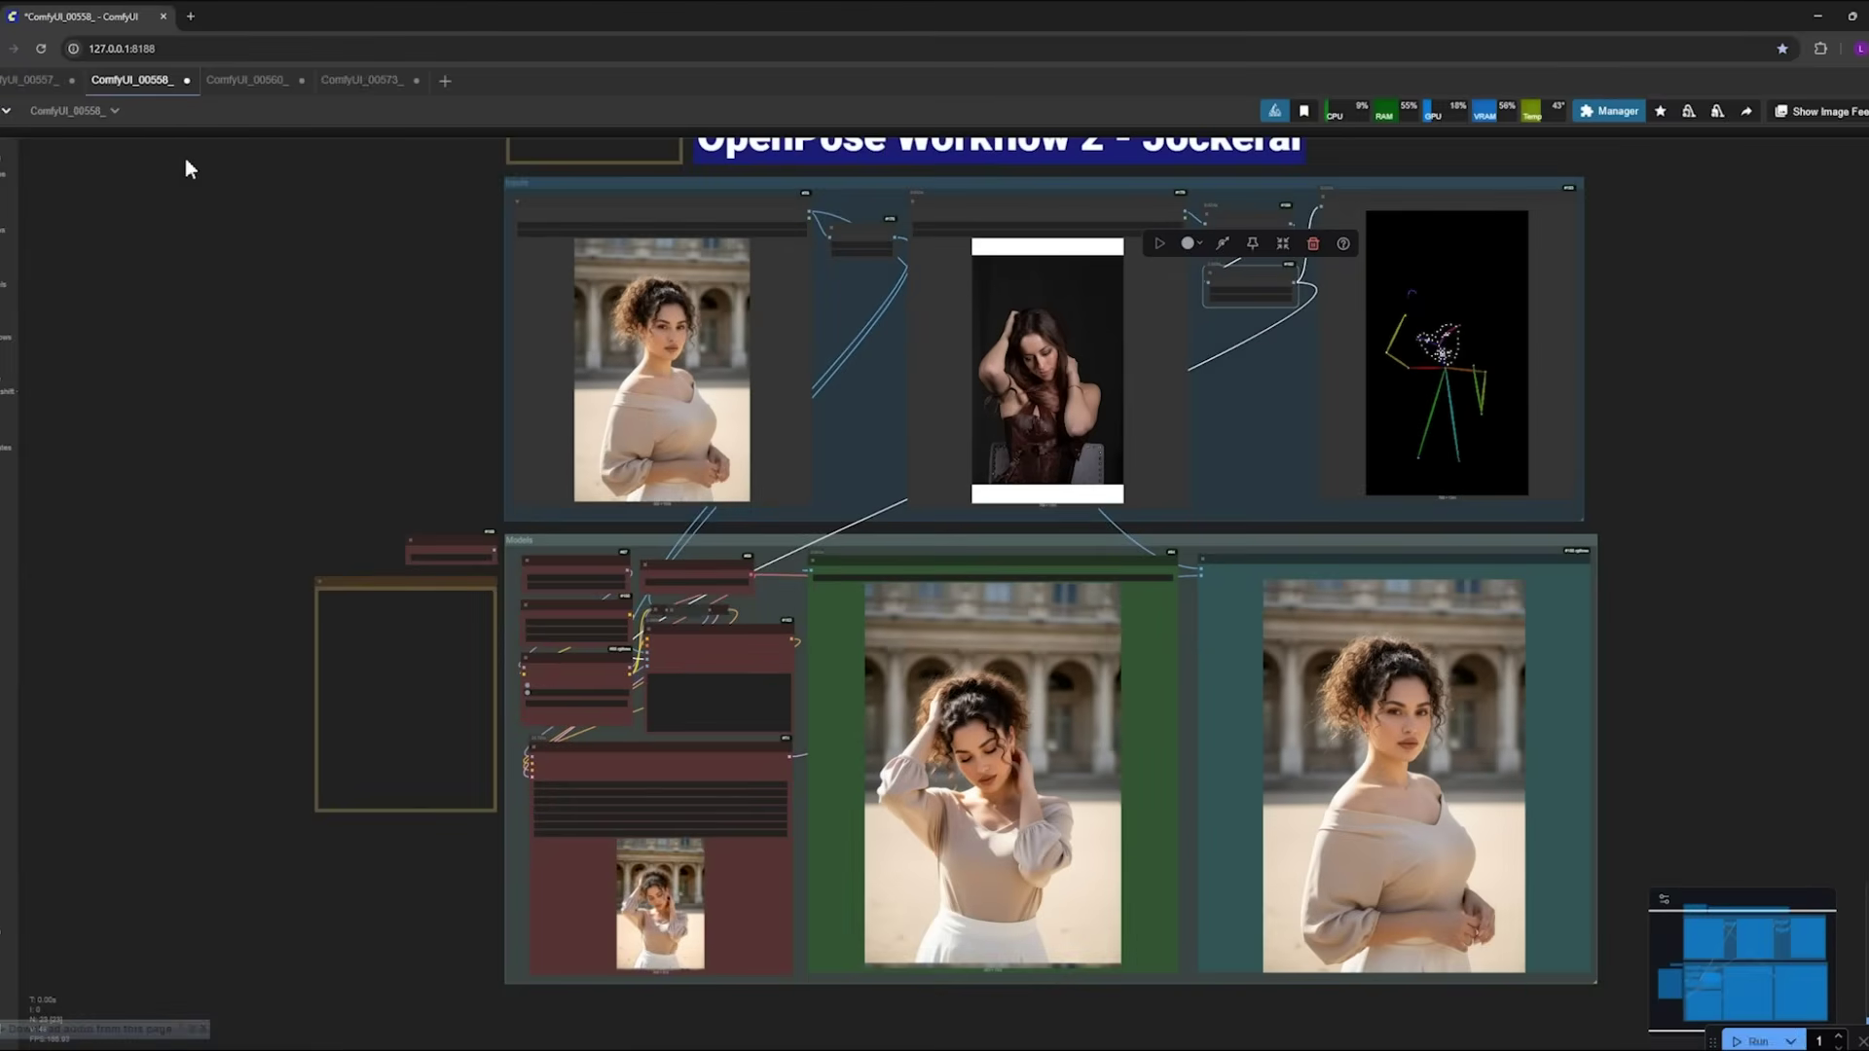
Step: Switch to OpenPose Workflow 1 and view its input images alongside the generated result
click(54, 83)
drag(149, 547, 334, 475)
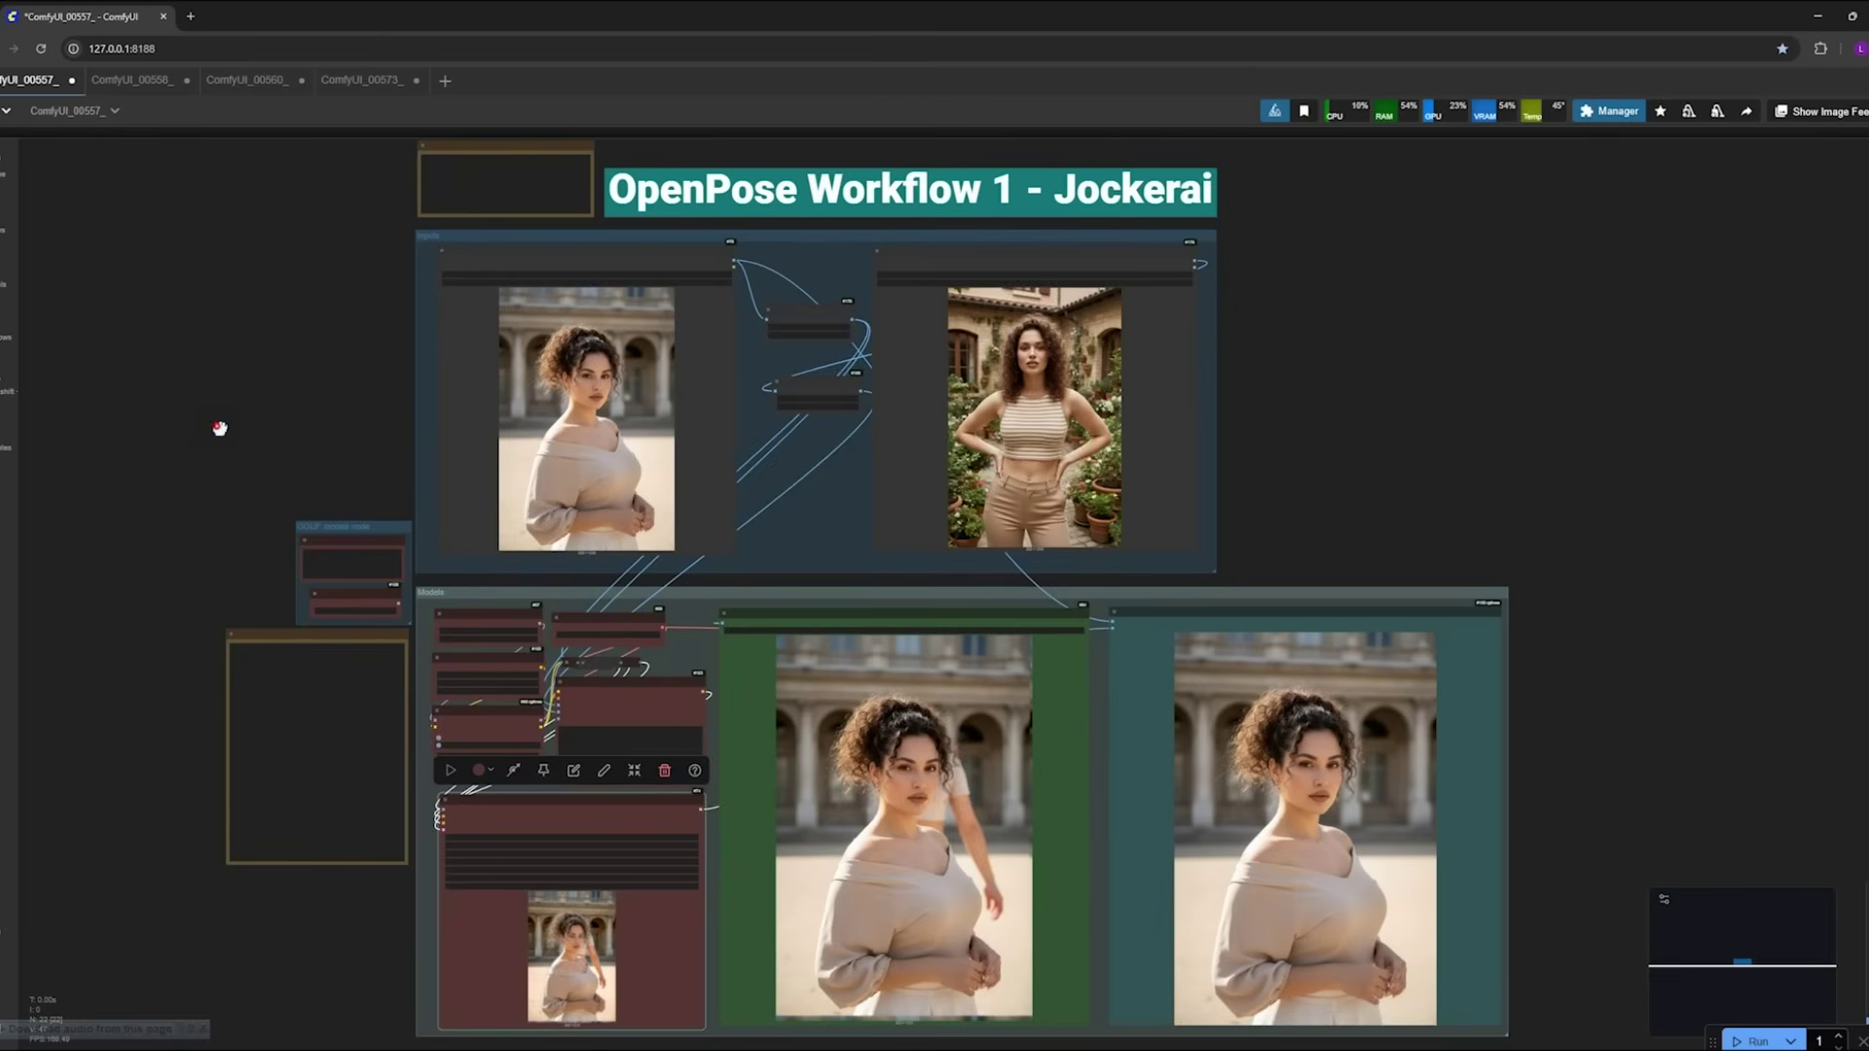
drag(221, 426, 293, 399)
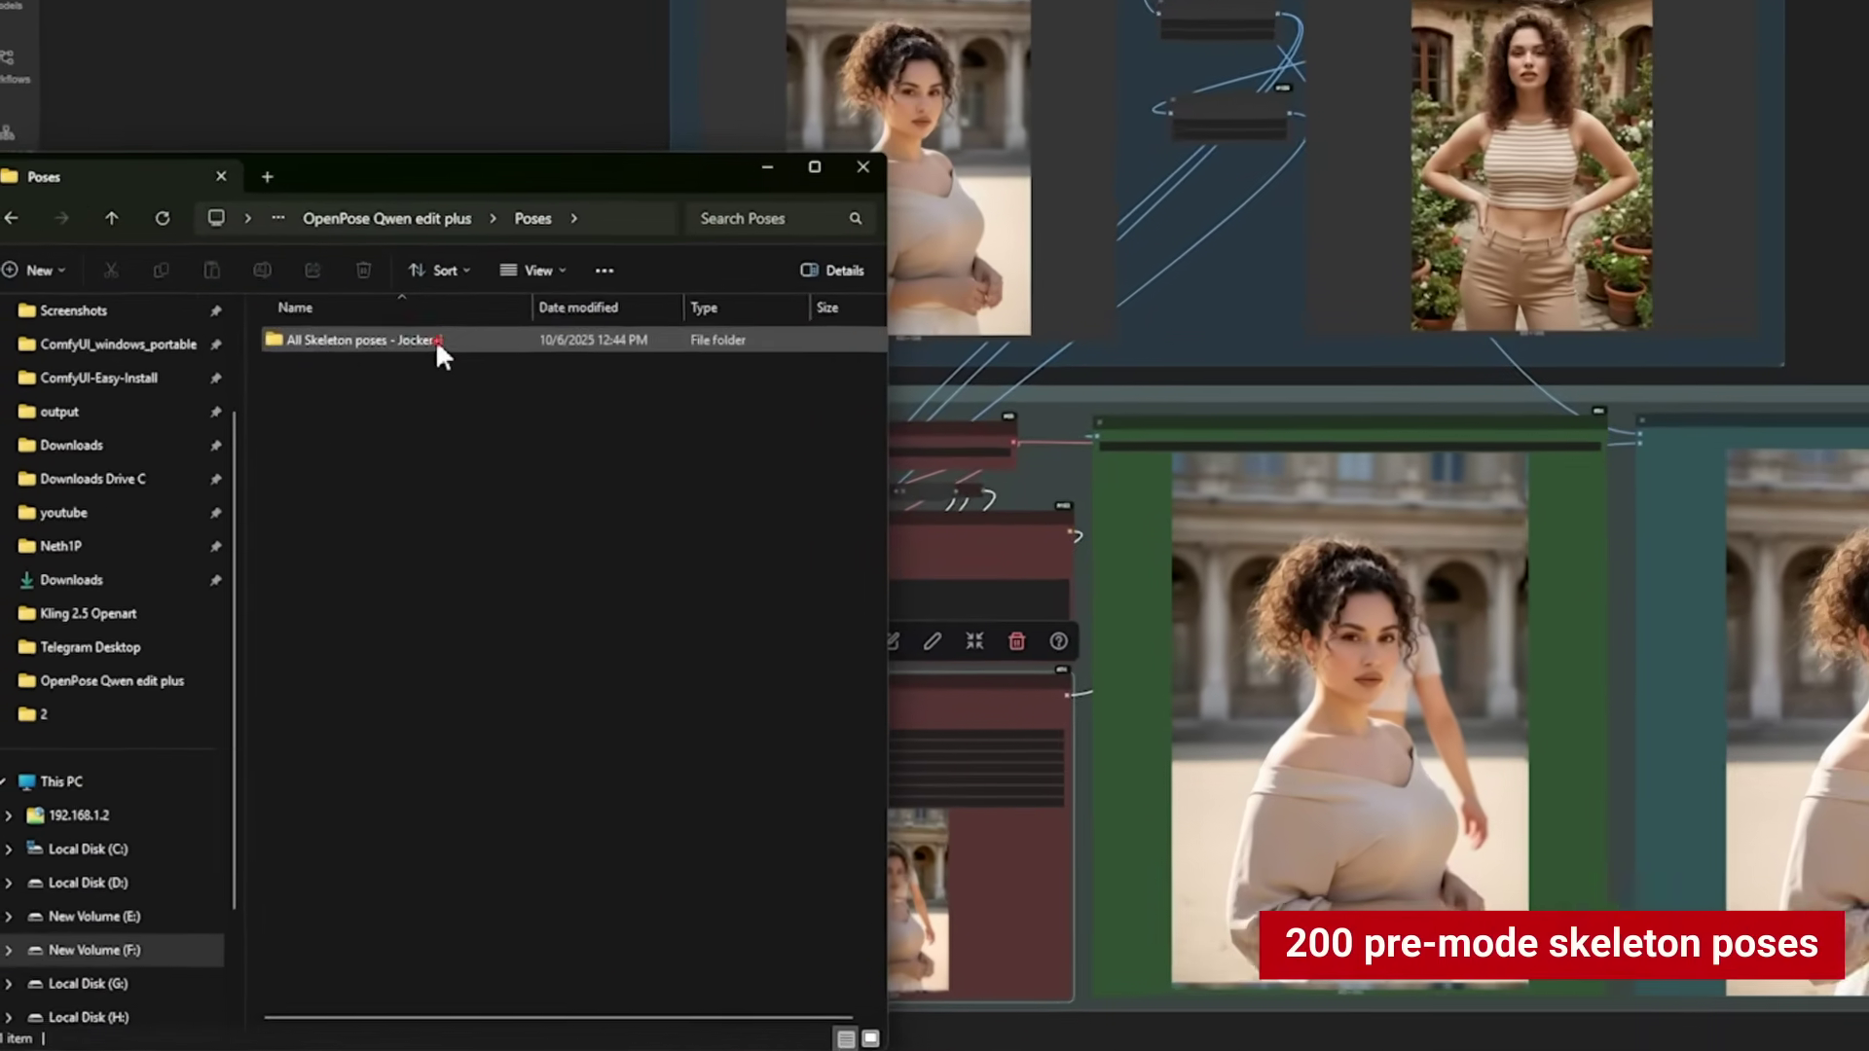
Step: Browse the premade skeleton pose images in the All Skeleton poses - Jockerai folder in File Explorer
double_click(321, 505)
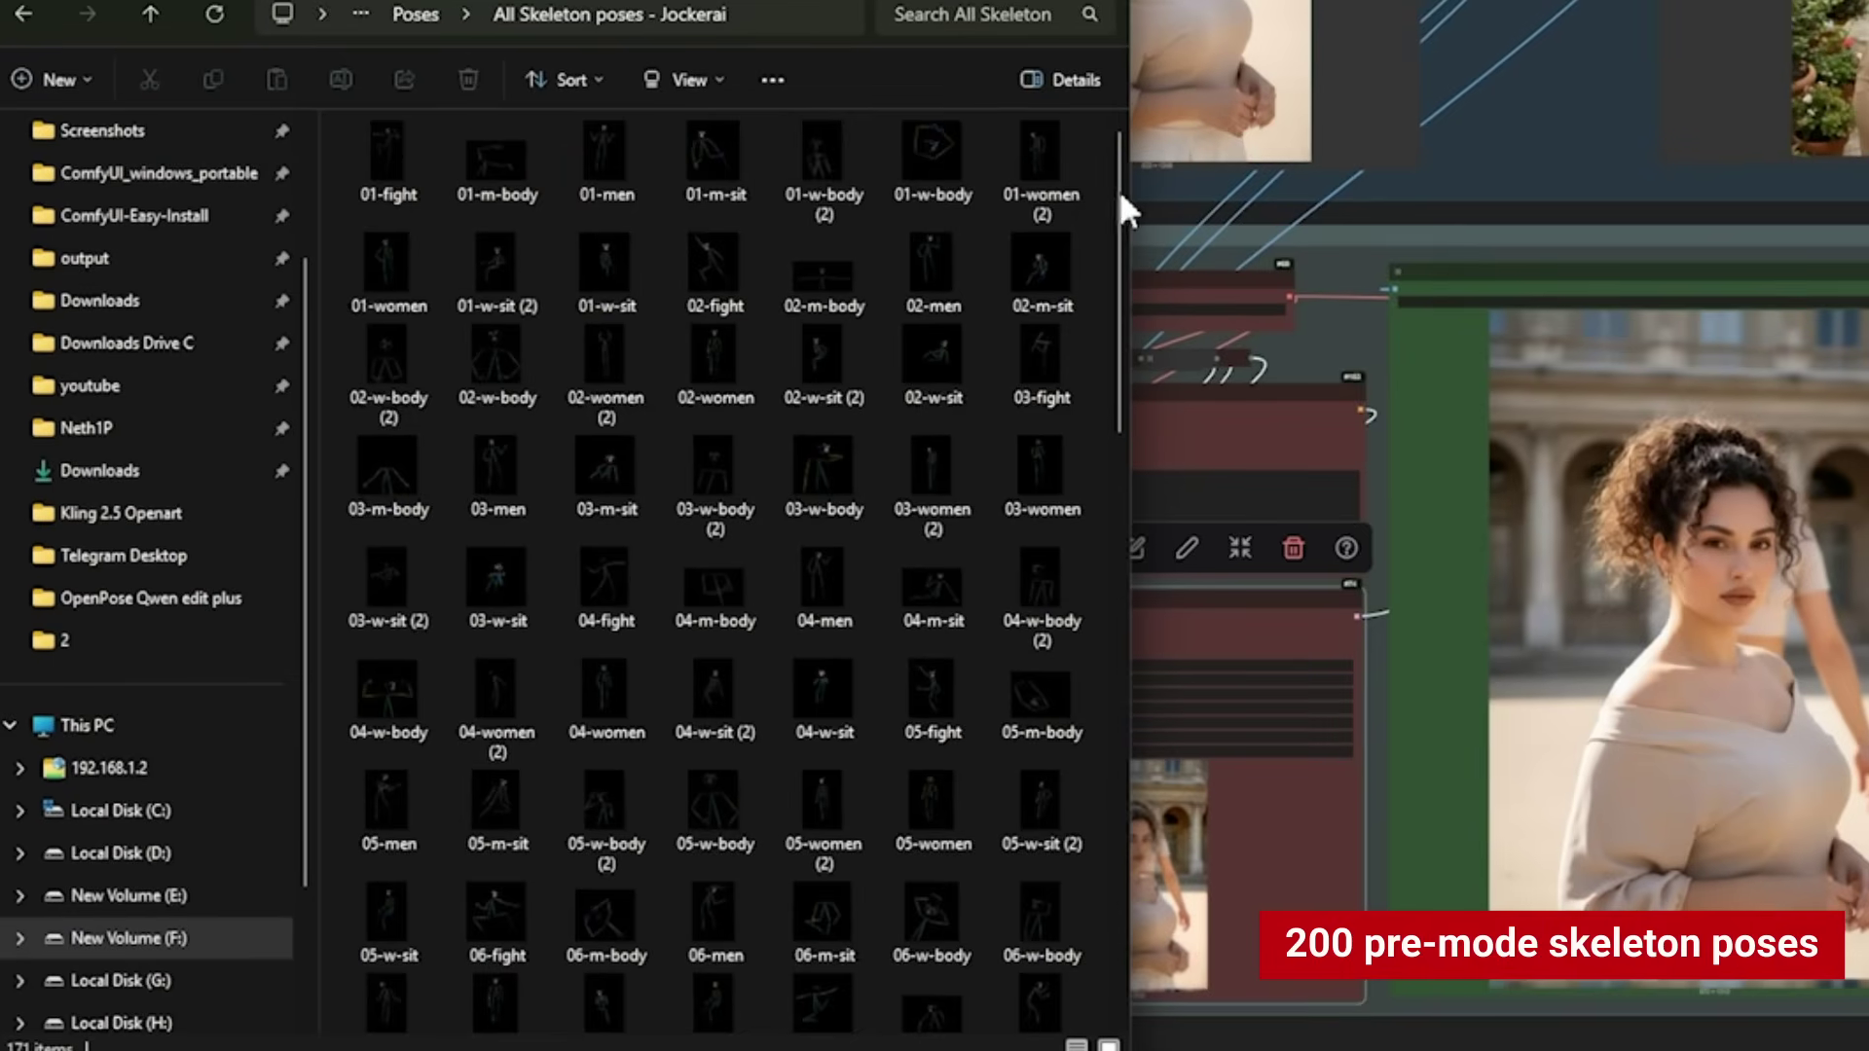
mouse_move(1116, 187)
mouse_down()
mouse_move(1125, 609)
mouse_move(1114, 339)
mouse_move(1080, 180)
mouse_up()
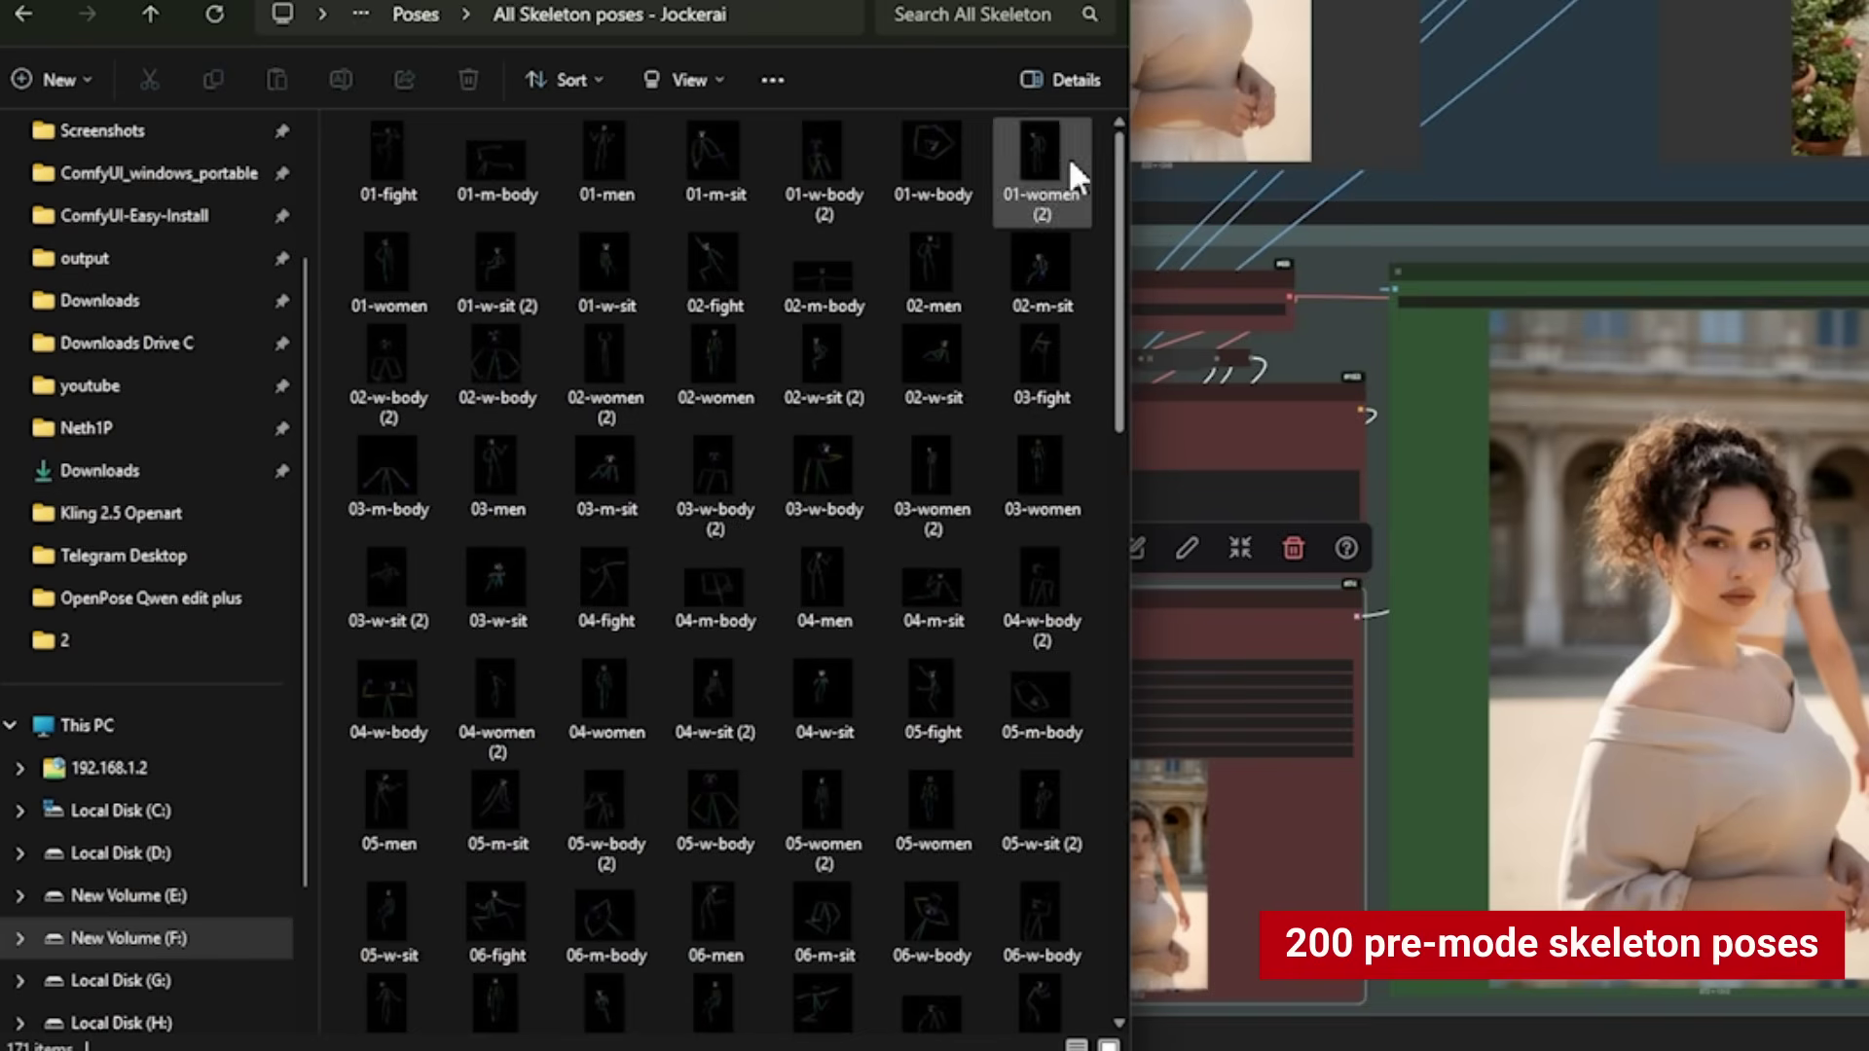
click(750, 336)
scroll(695, 448, down, 2)
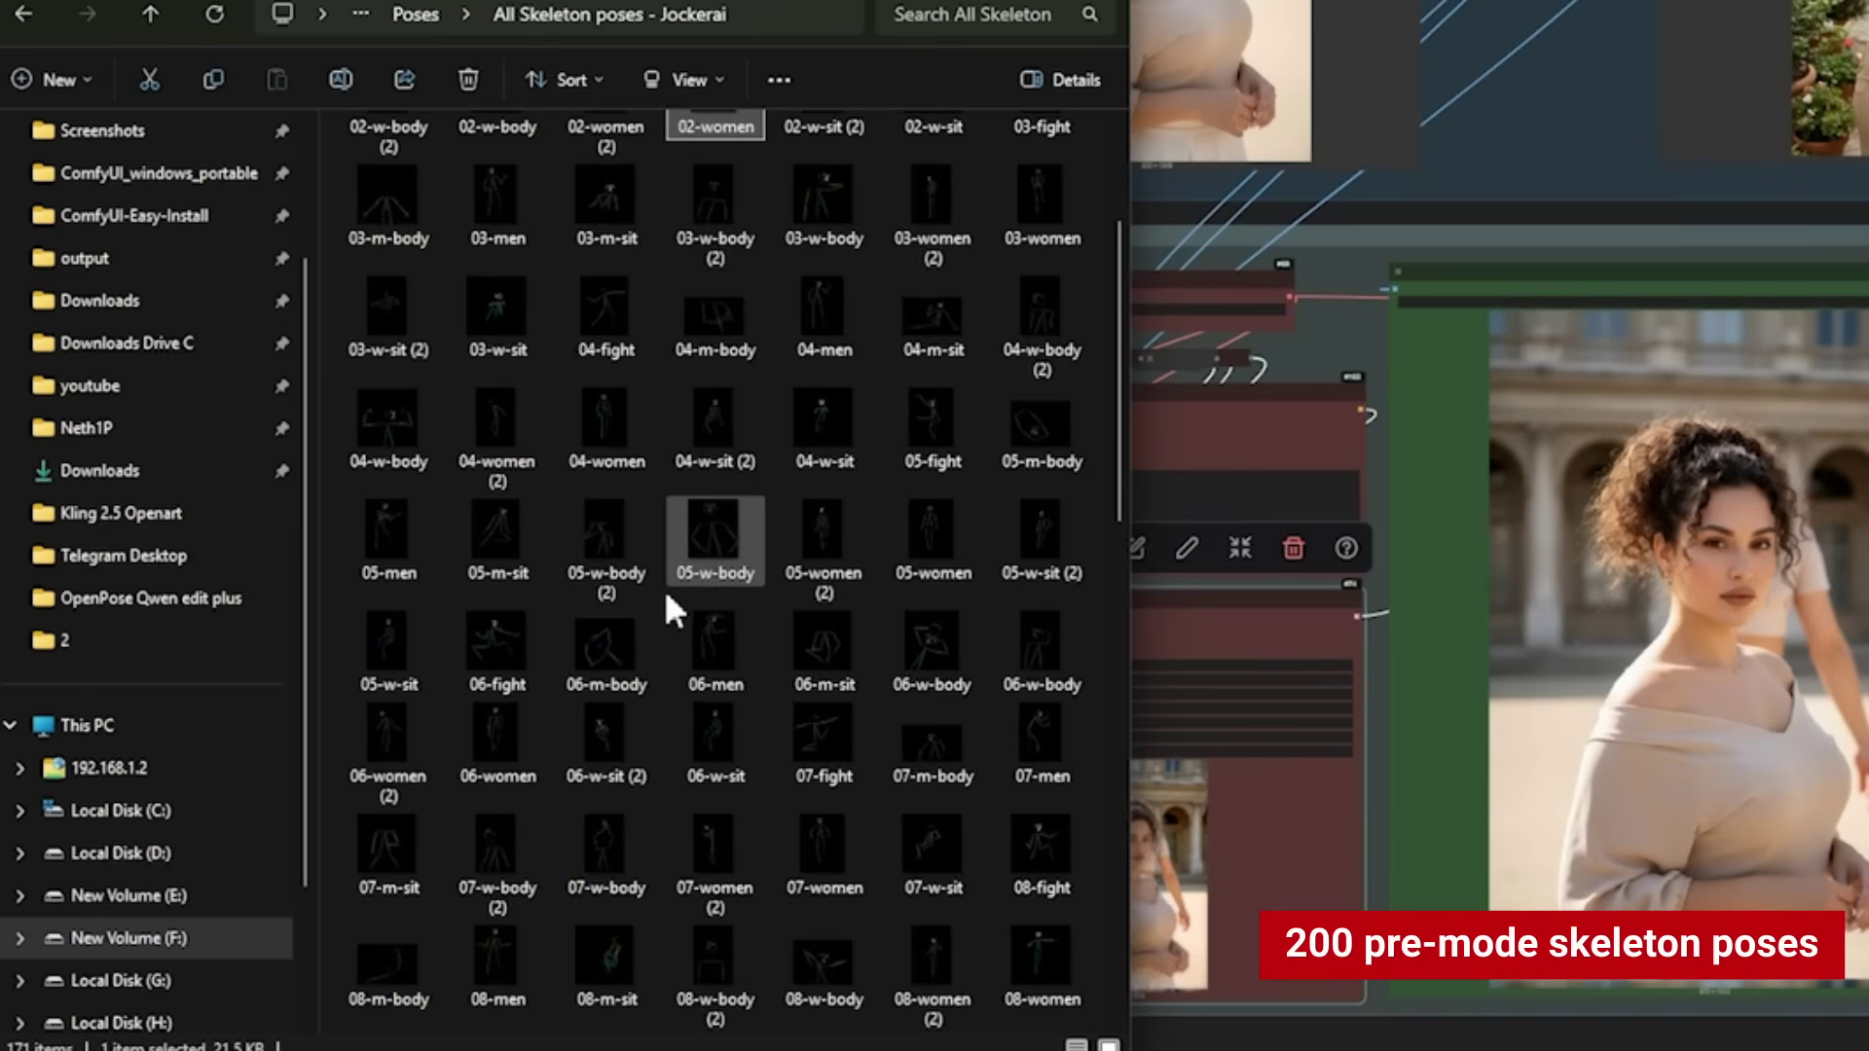
scroll(839, 734, down, 8)
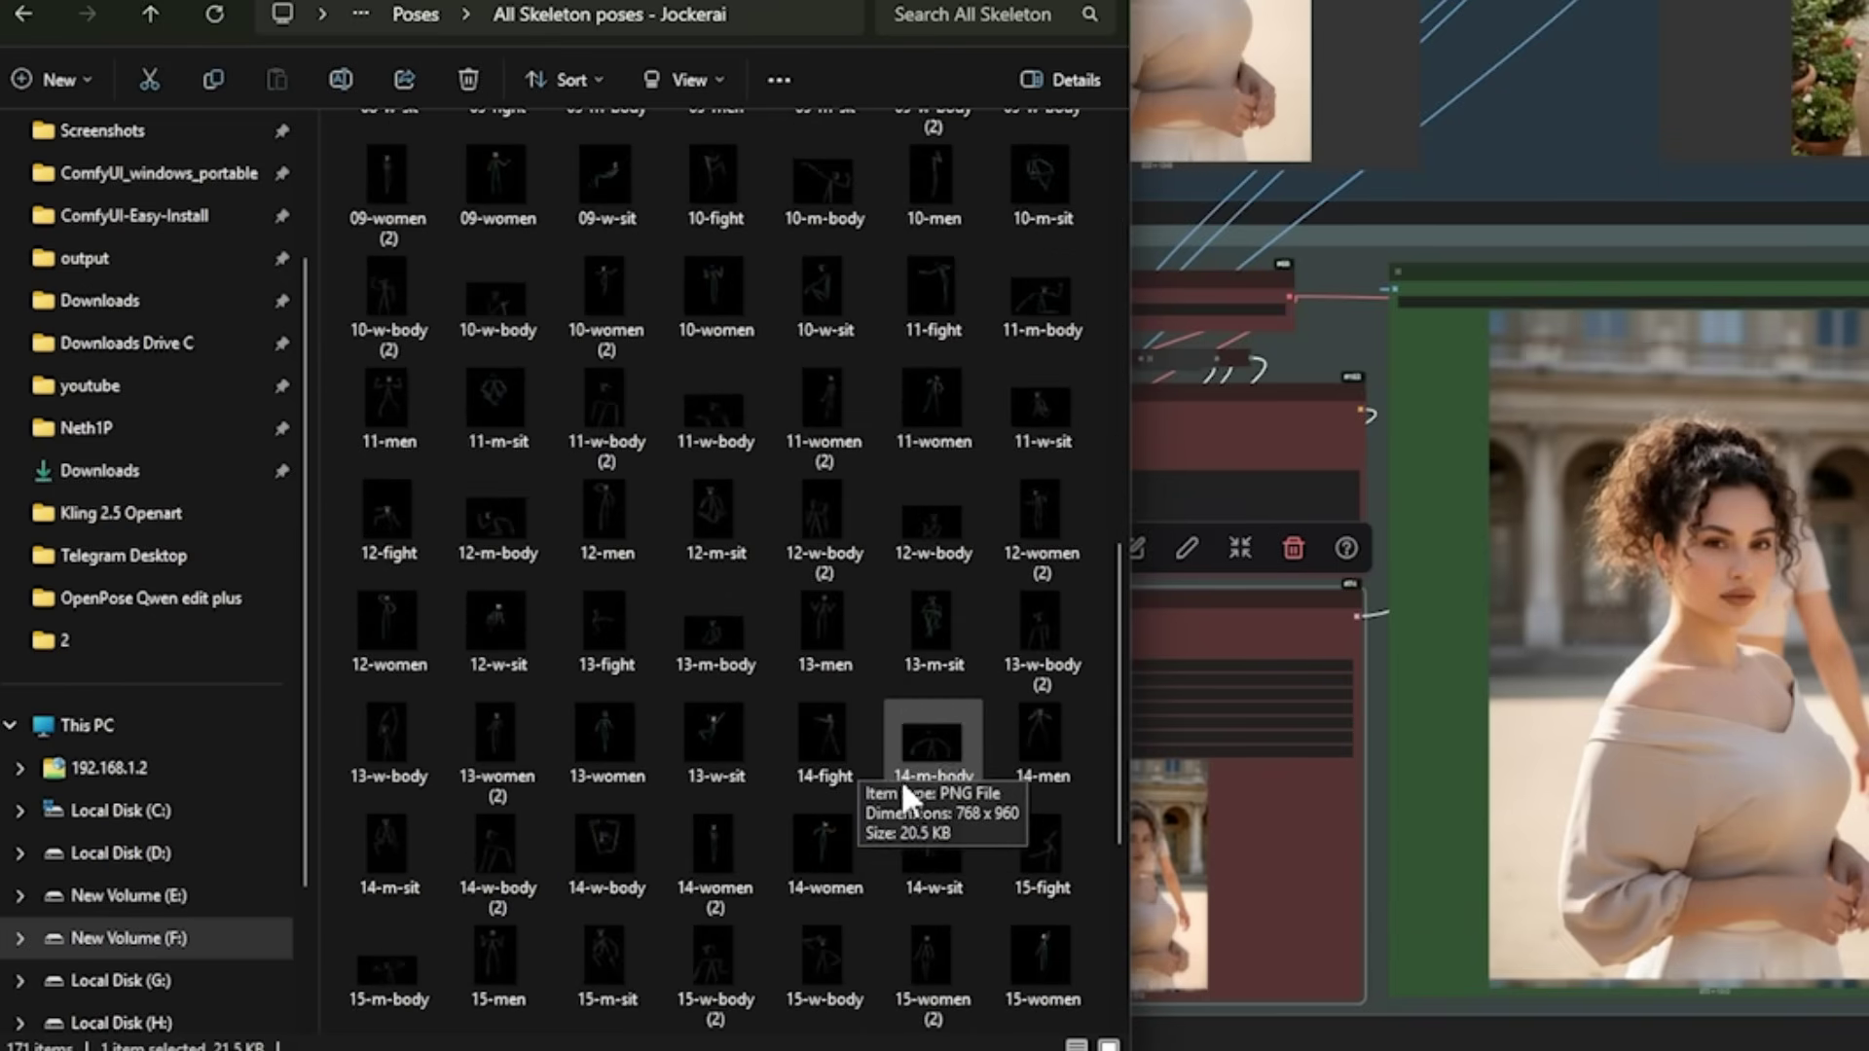
Step: Switch to OpenPose Workflow 2 and examine its generated image against the pose reference and the original model image
drag(1810, 199, 1845, 73)
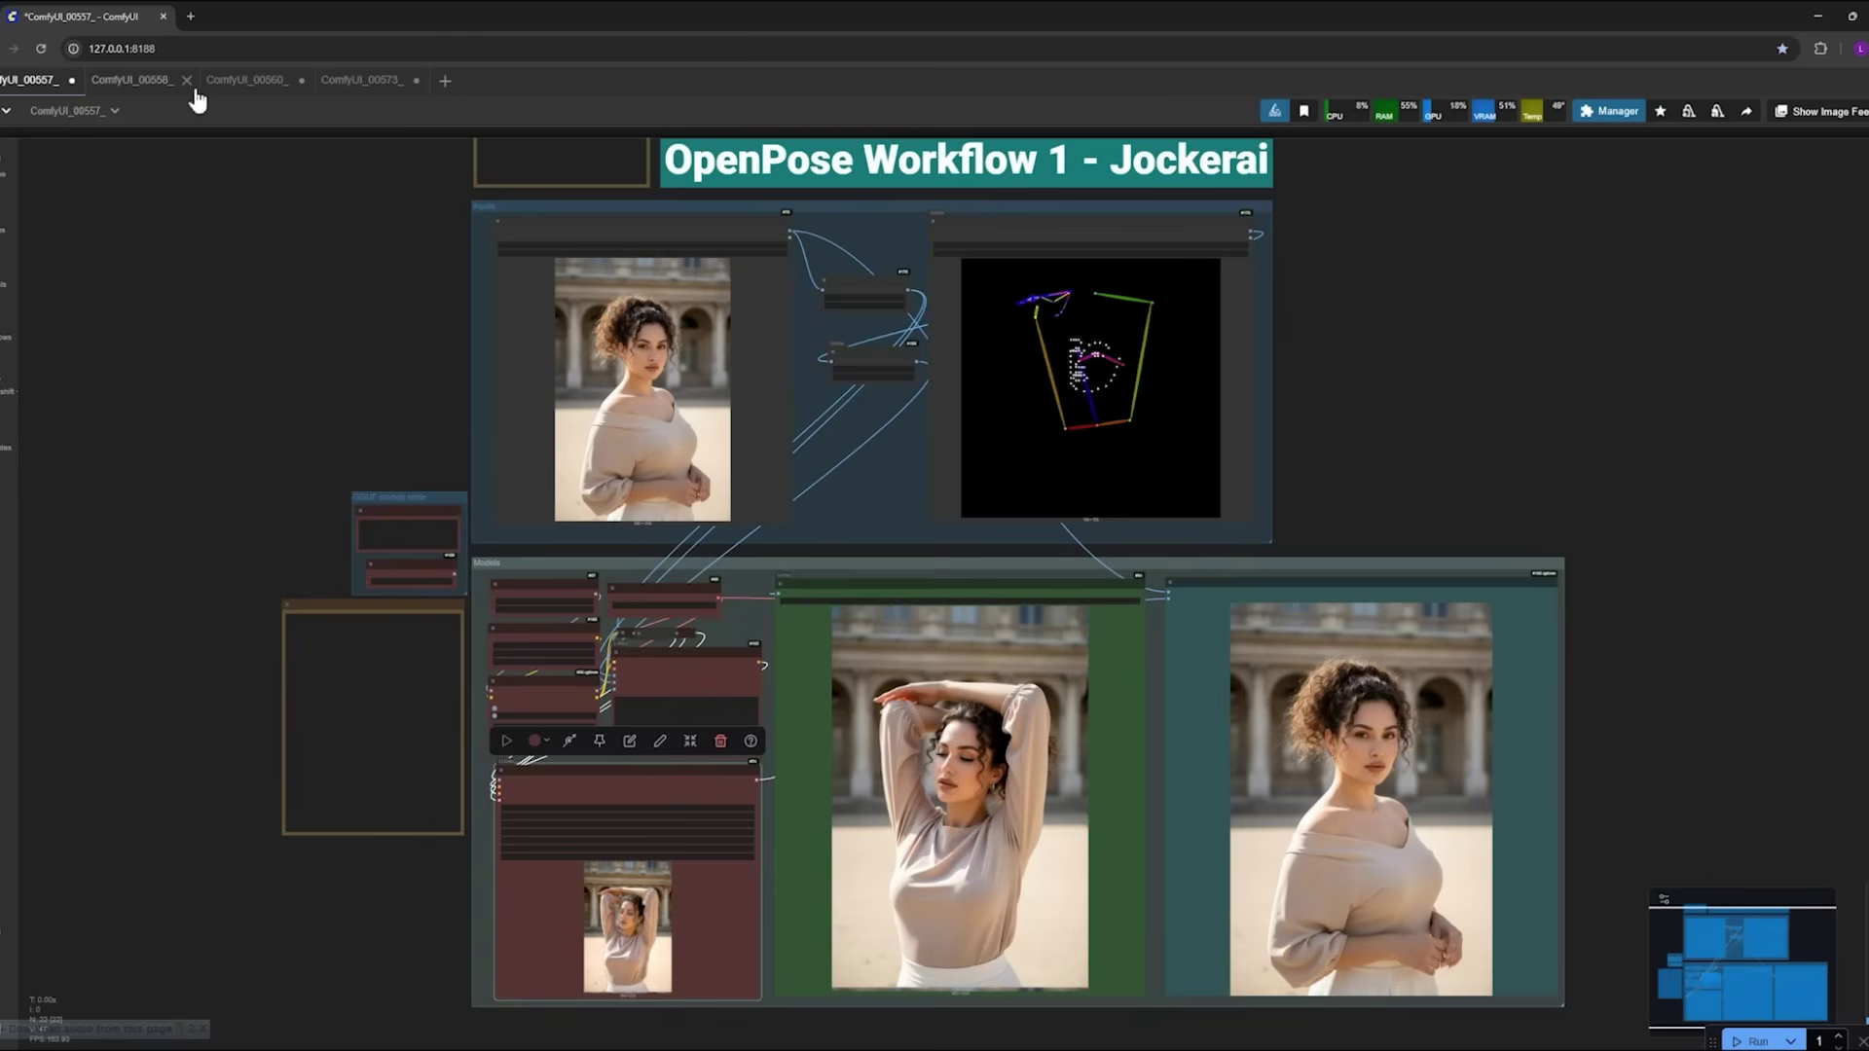
click(161, 84)
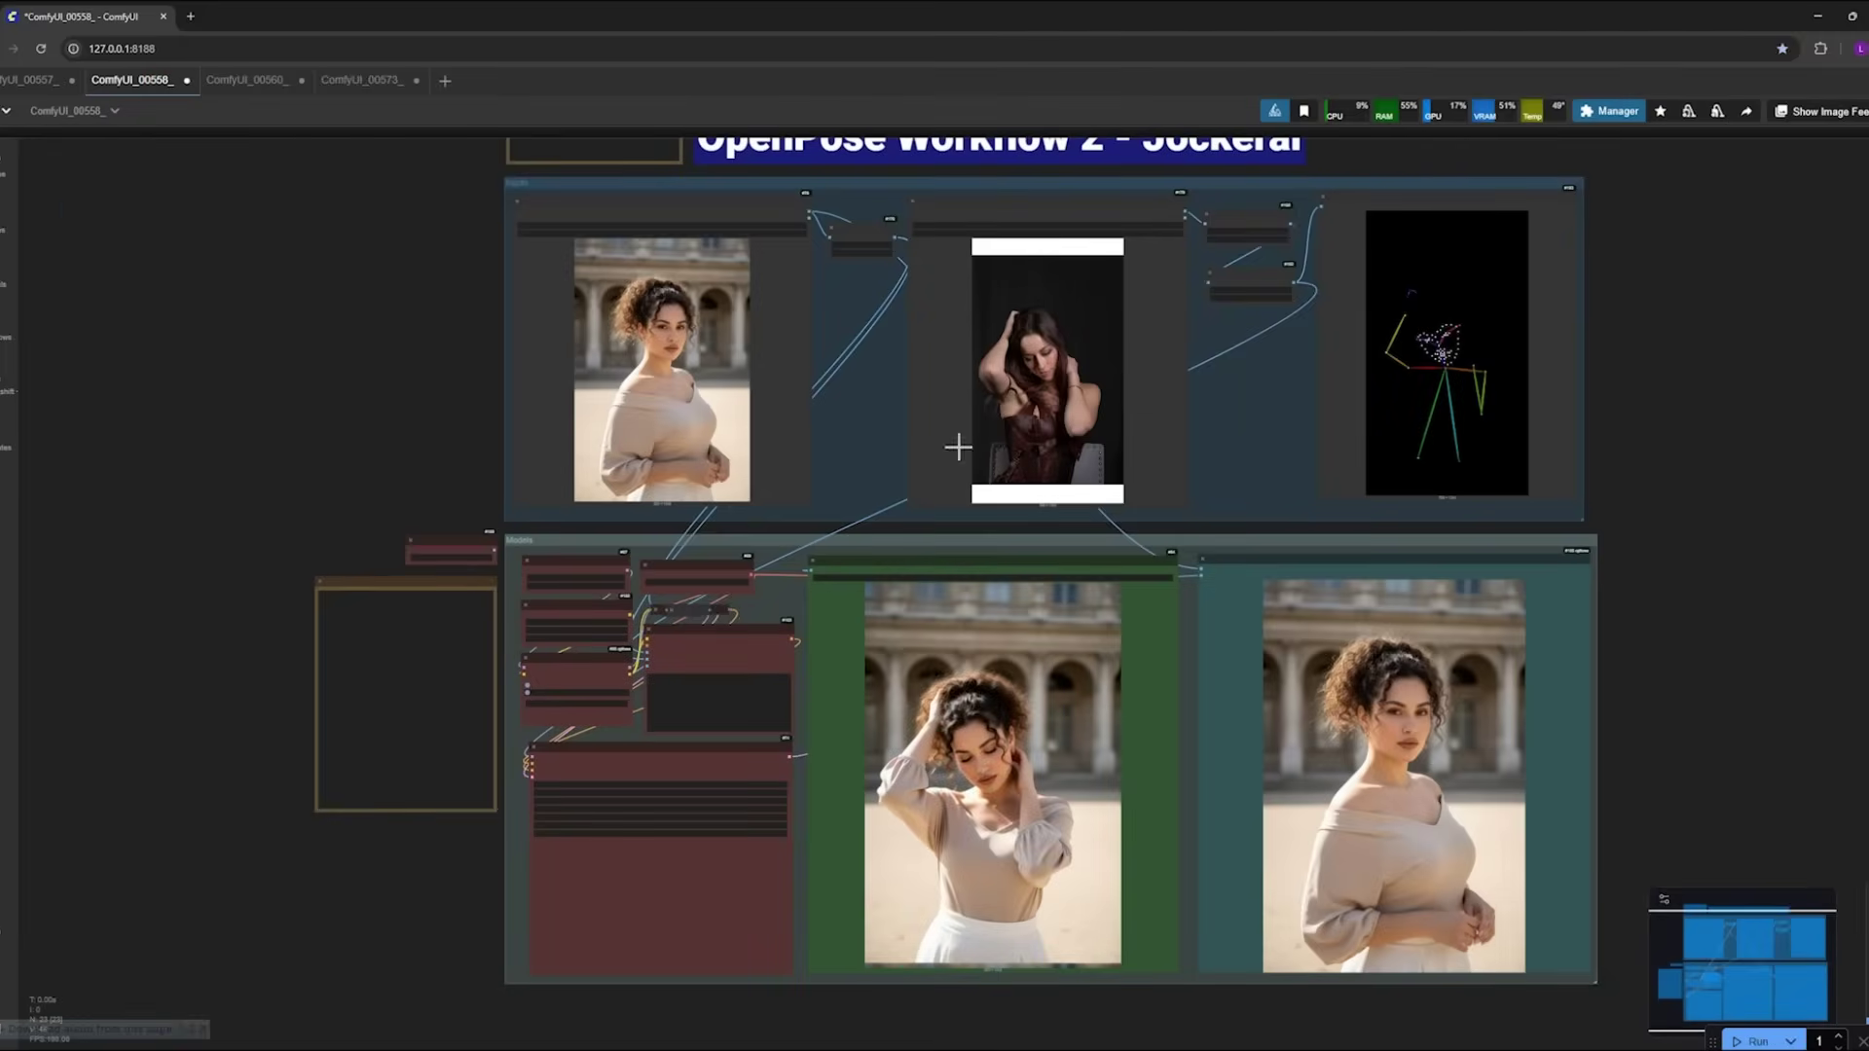
scroll(1051, 327, up, 6)
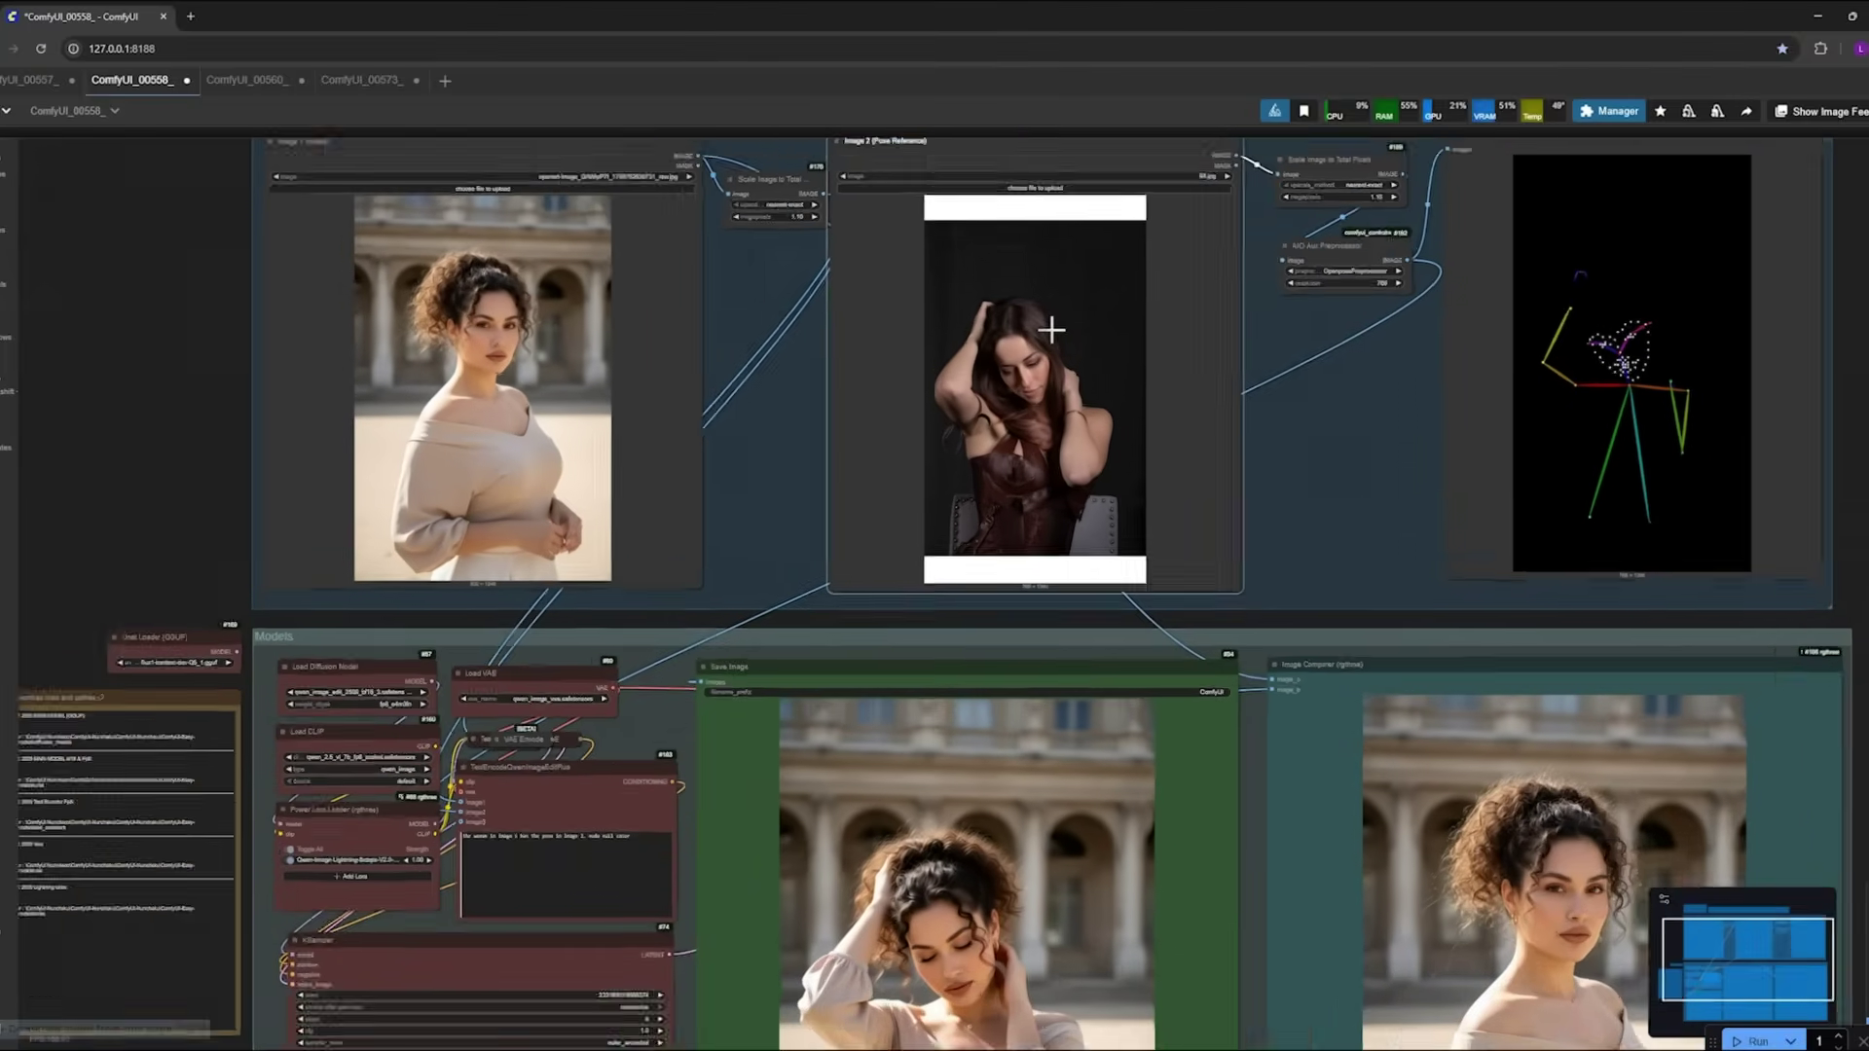
drag(938, 453, 956, 446)
scroll(1192, 496, down, 1)
drag(1389, 494, 1097, 301)
scroll(1096, 301, down, 1)
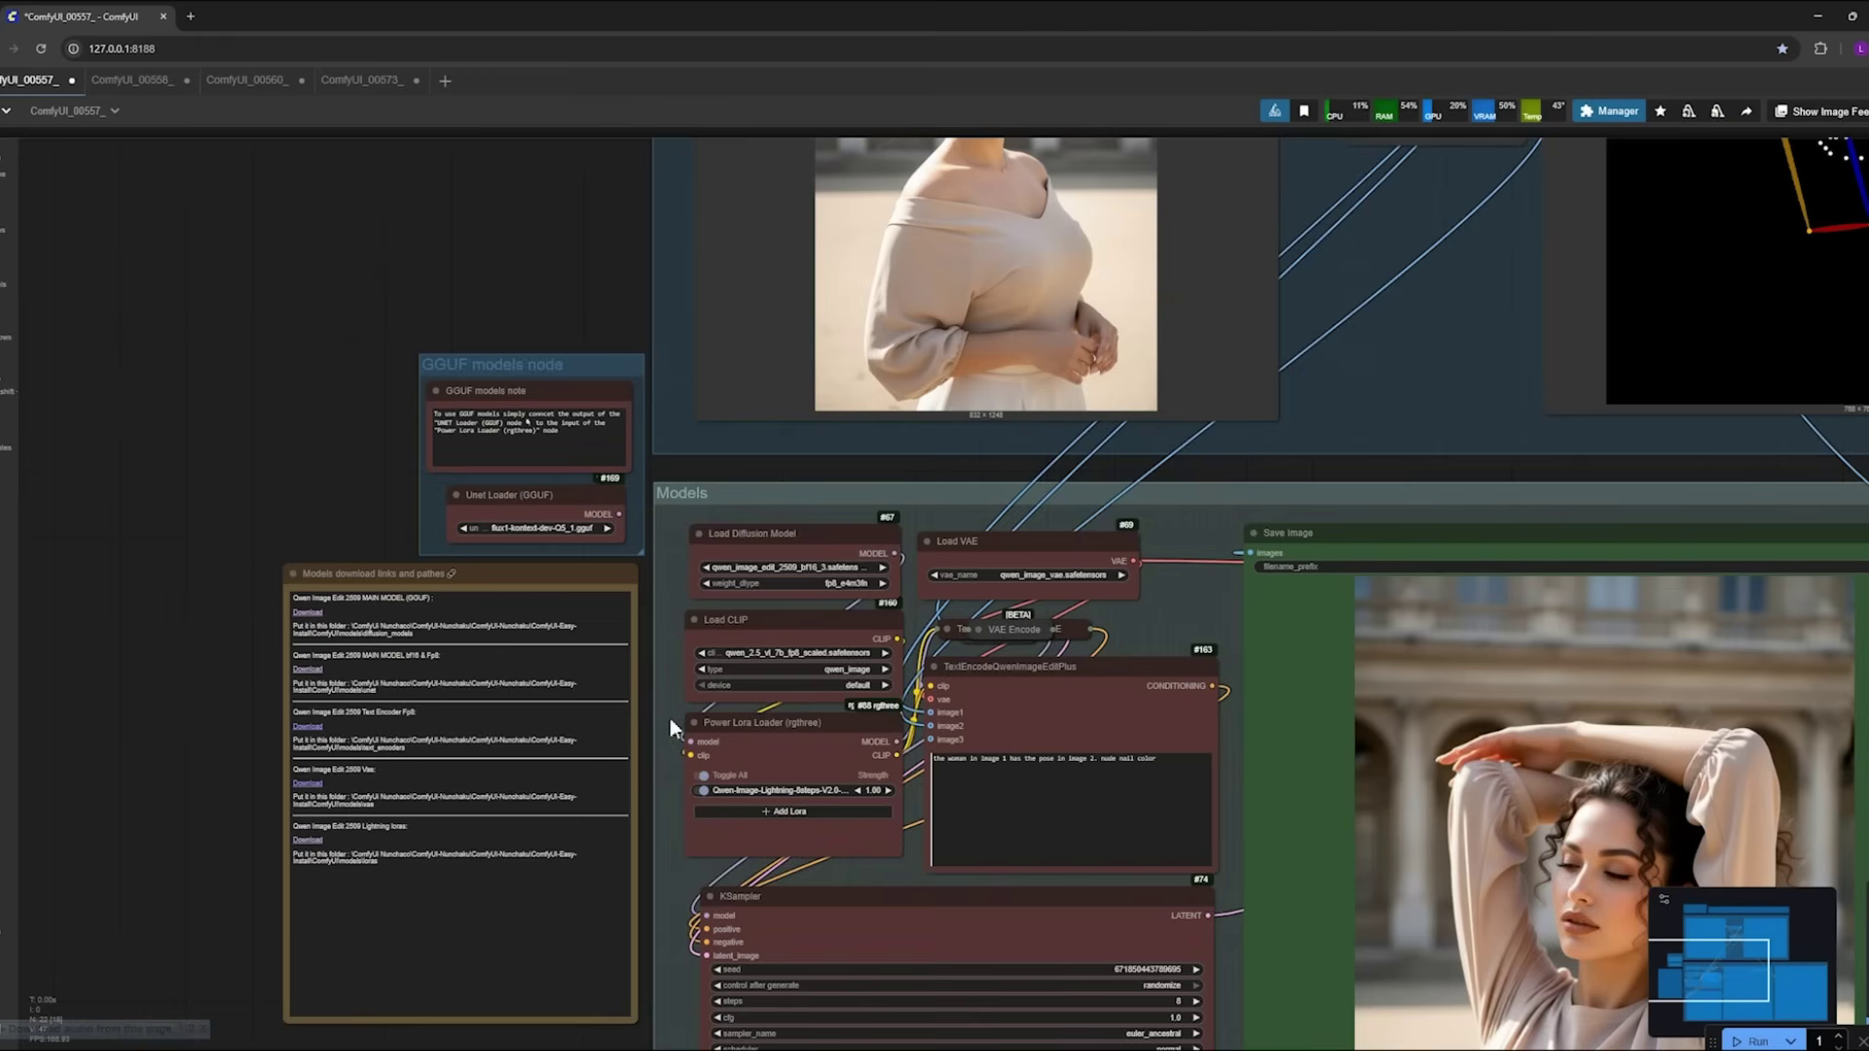
scroll(818, 833, up, 3)
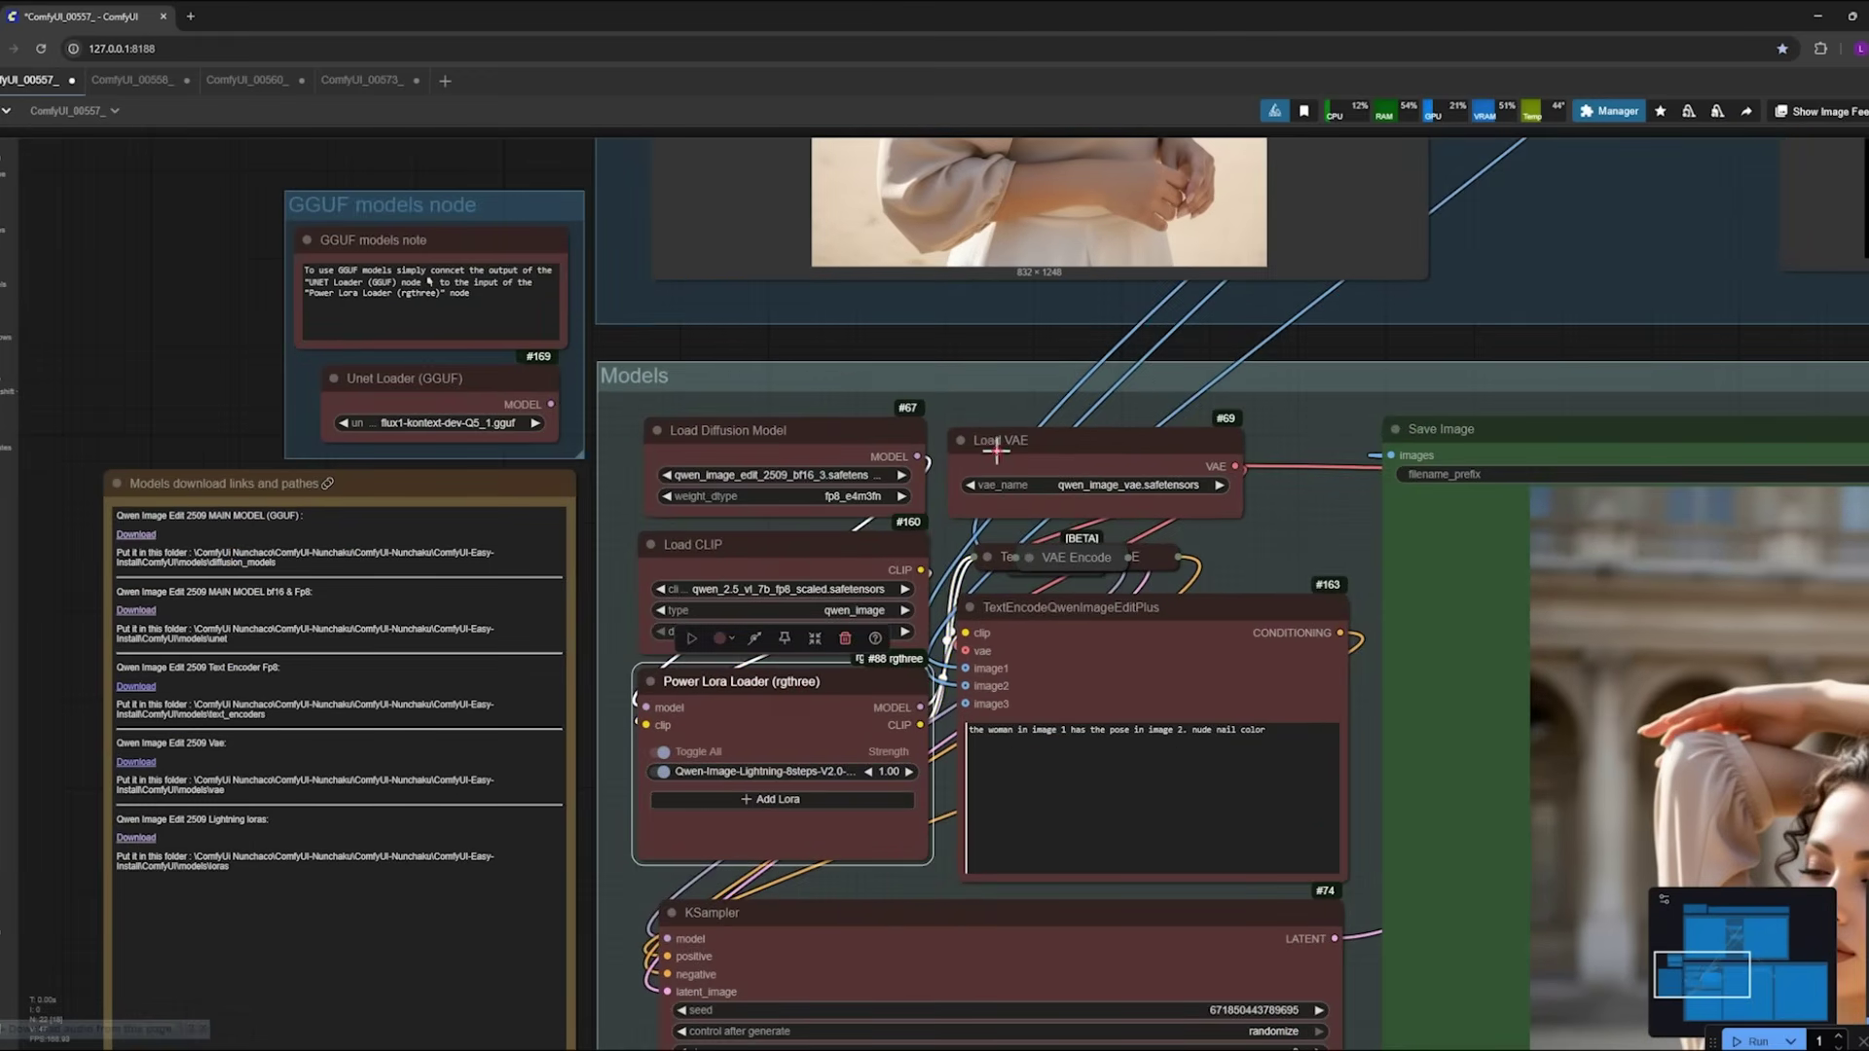
Step: Read the Models download links and pathes note, checking the GGUF and bf16/Fp8 main model entries and their target folders
click(316, 490)
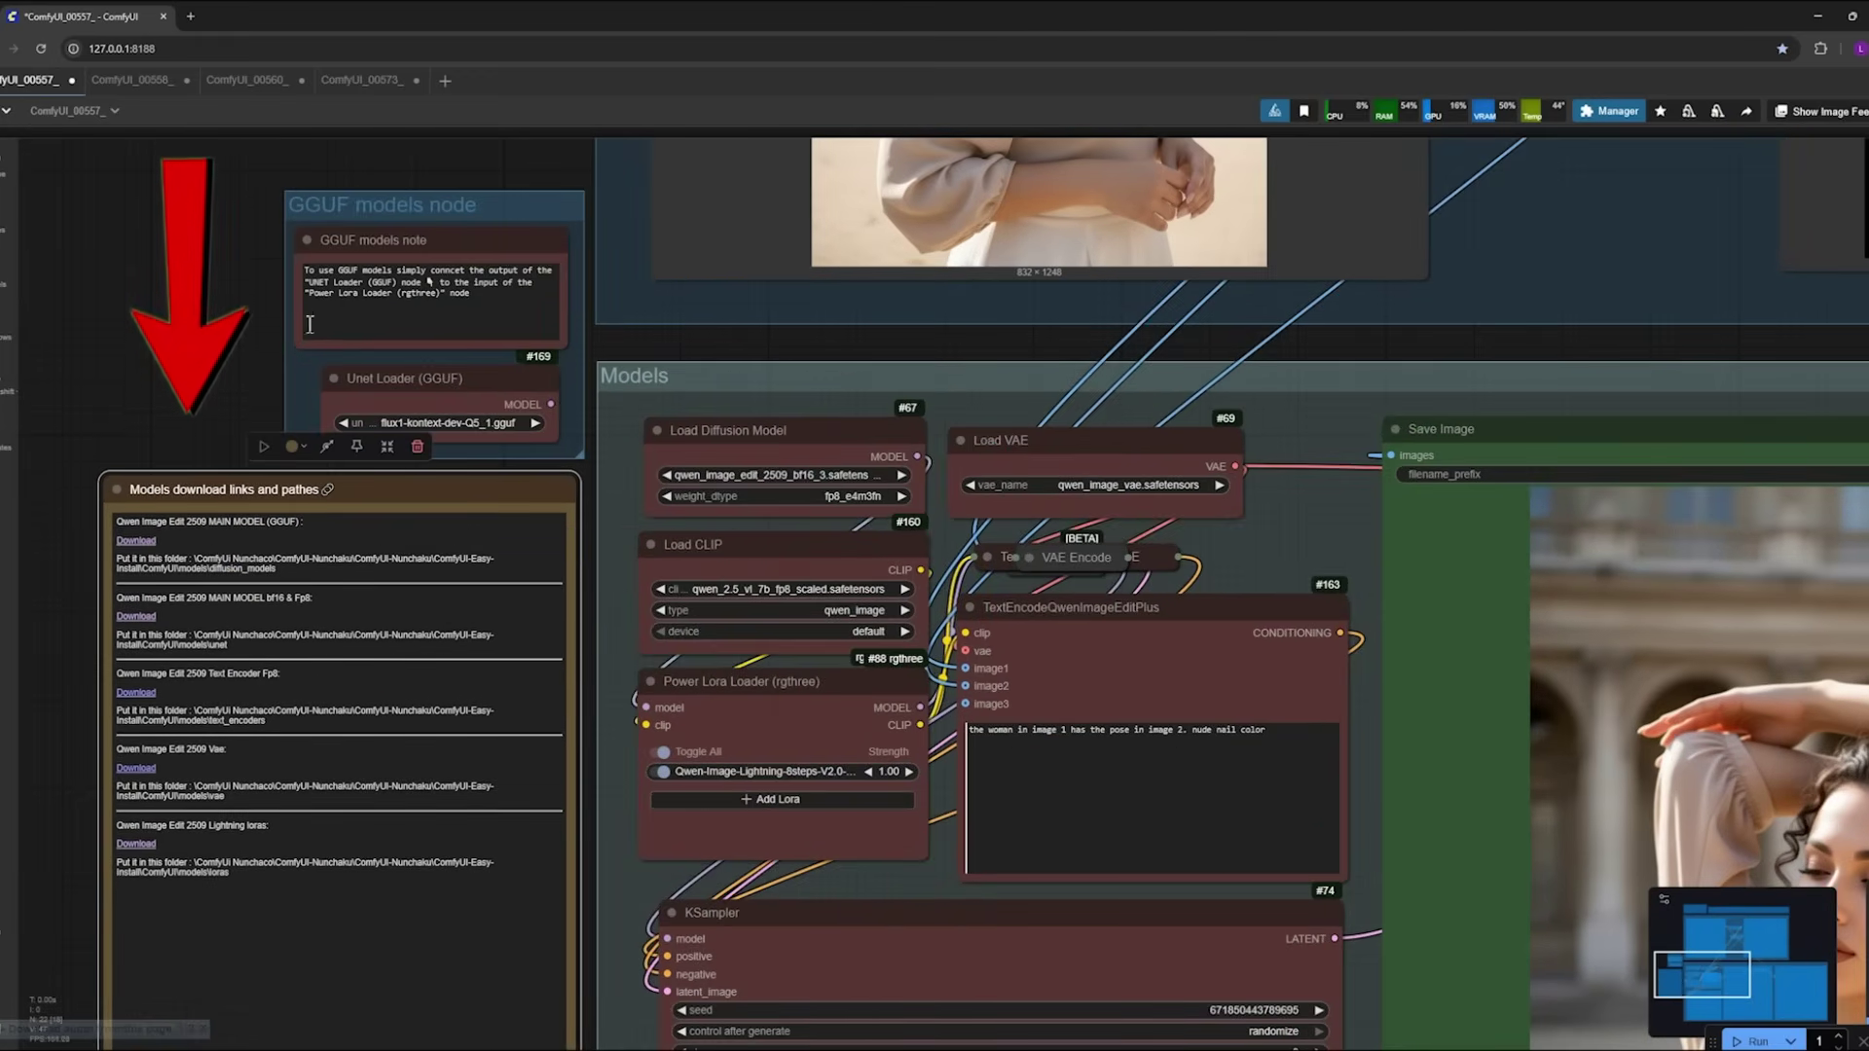
mouse_move(185, 349)
mouse_down()
mouse_move(201, 296)
mouse_move(197, 385)
mouse_up()
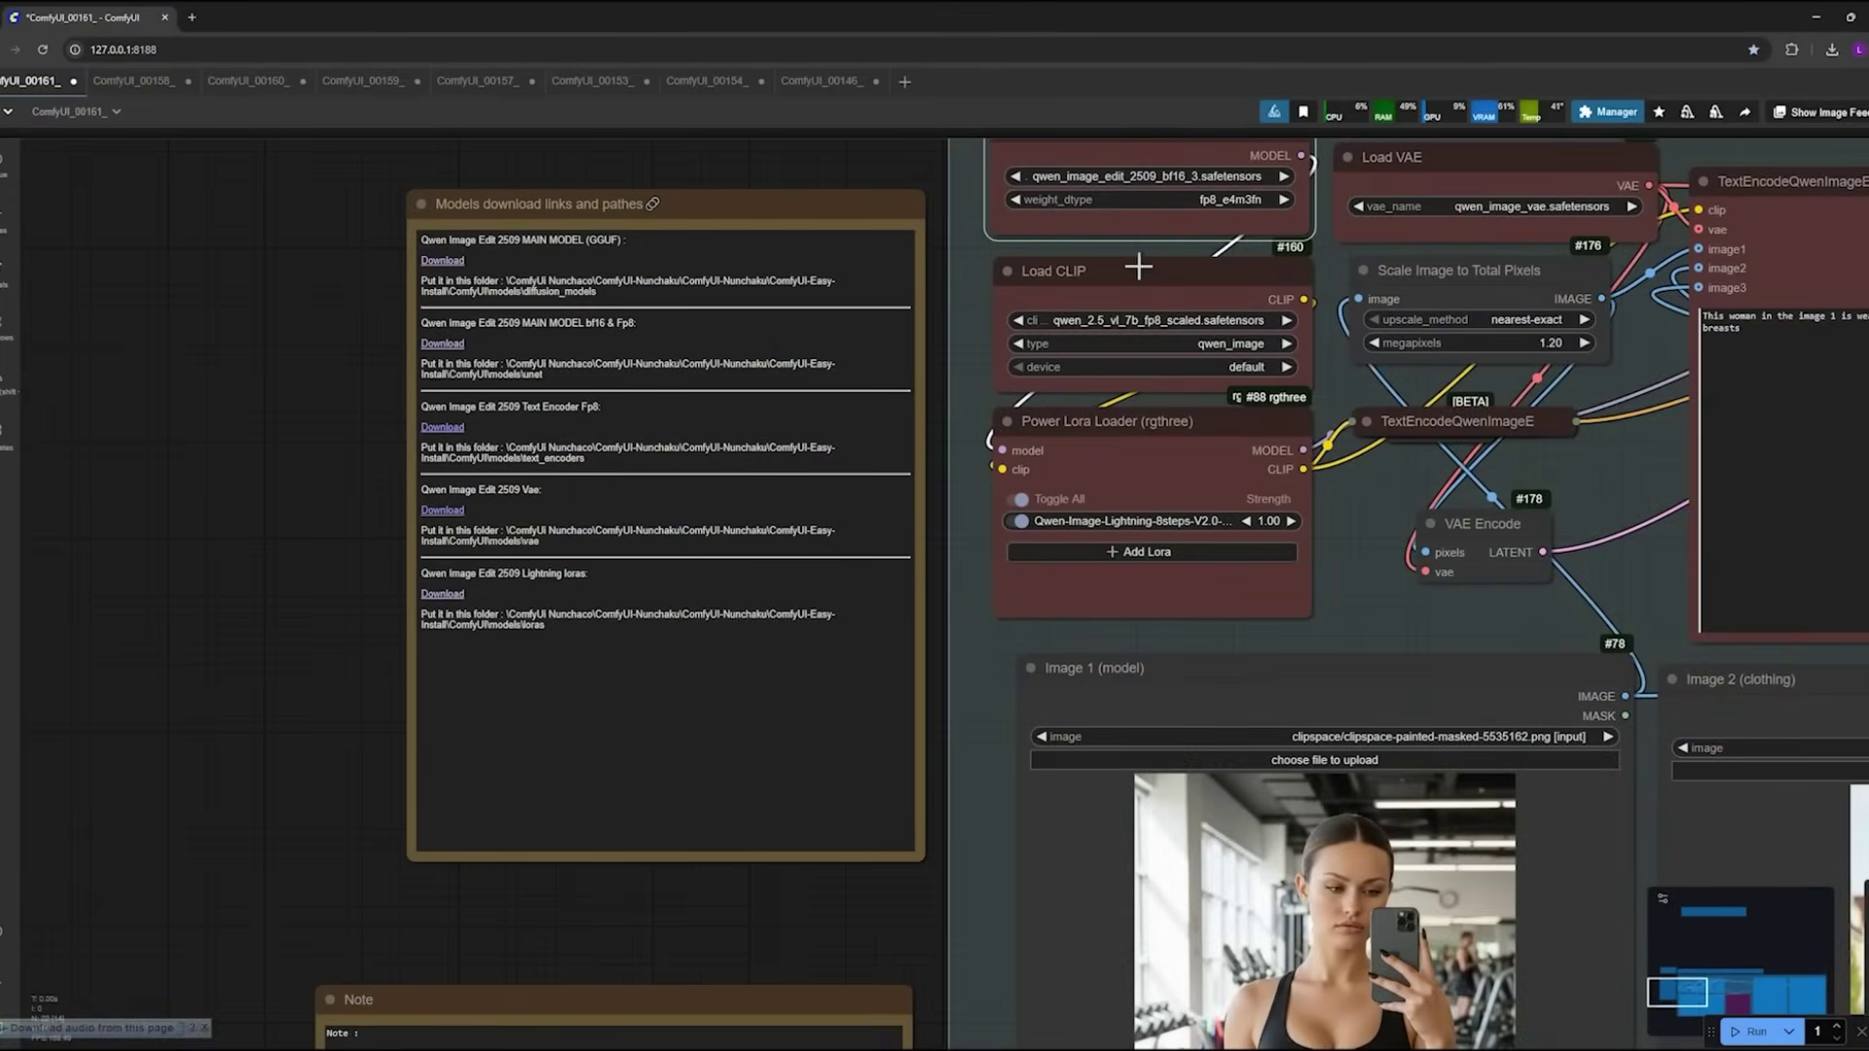
scroll(435, 519, up, 3)
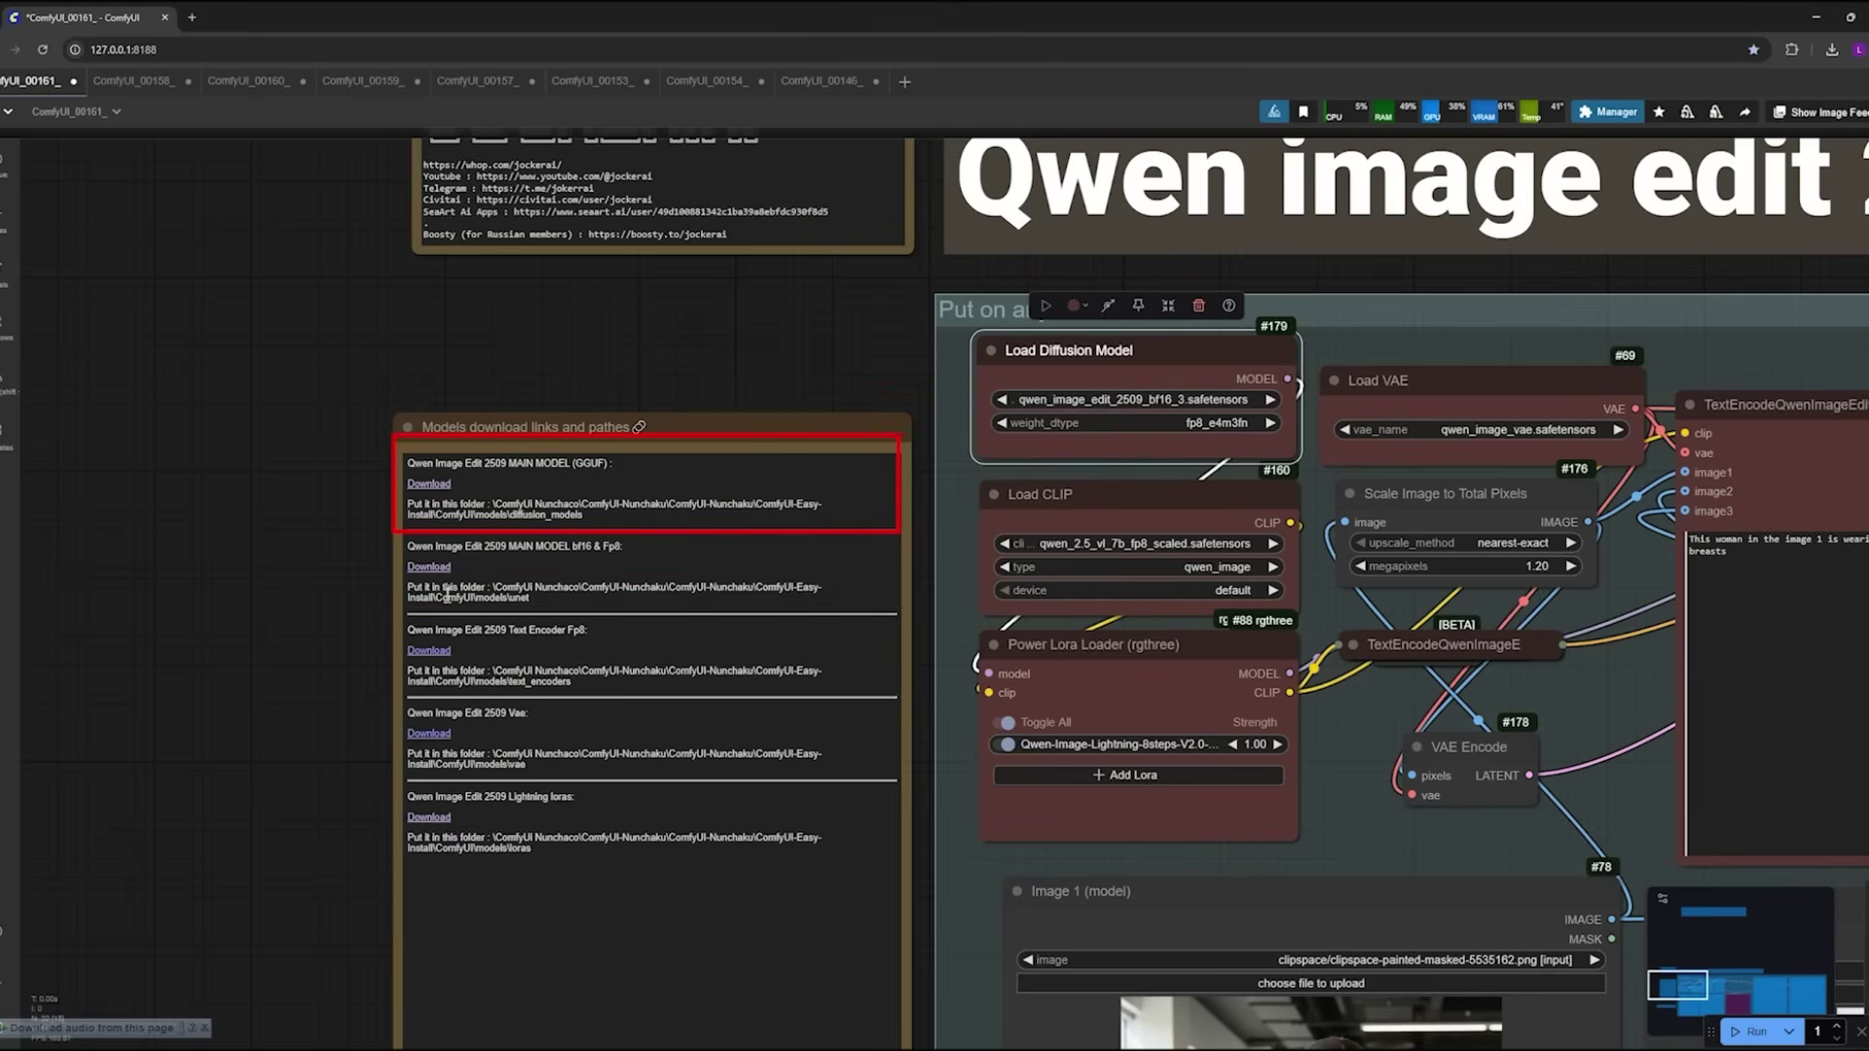
scroll(445, 594, down, 3)
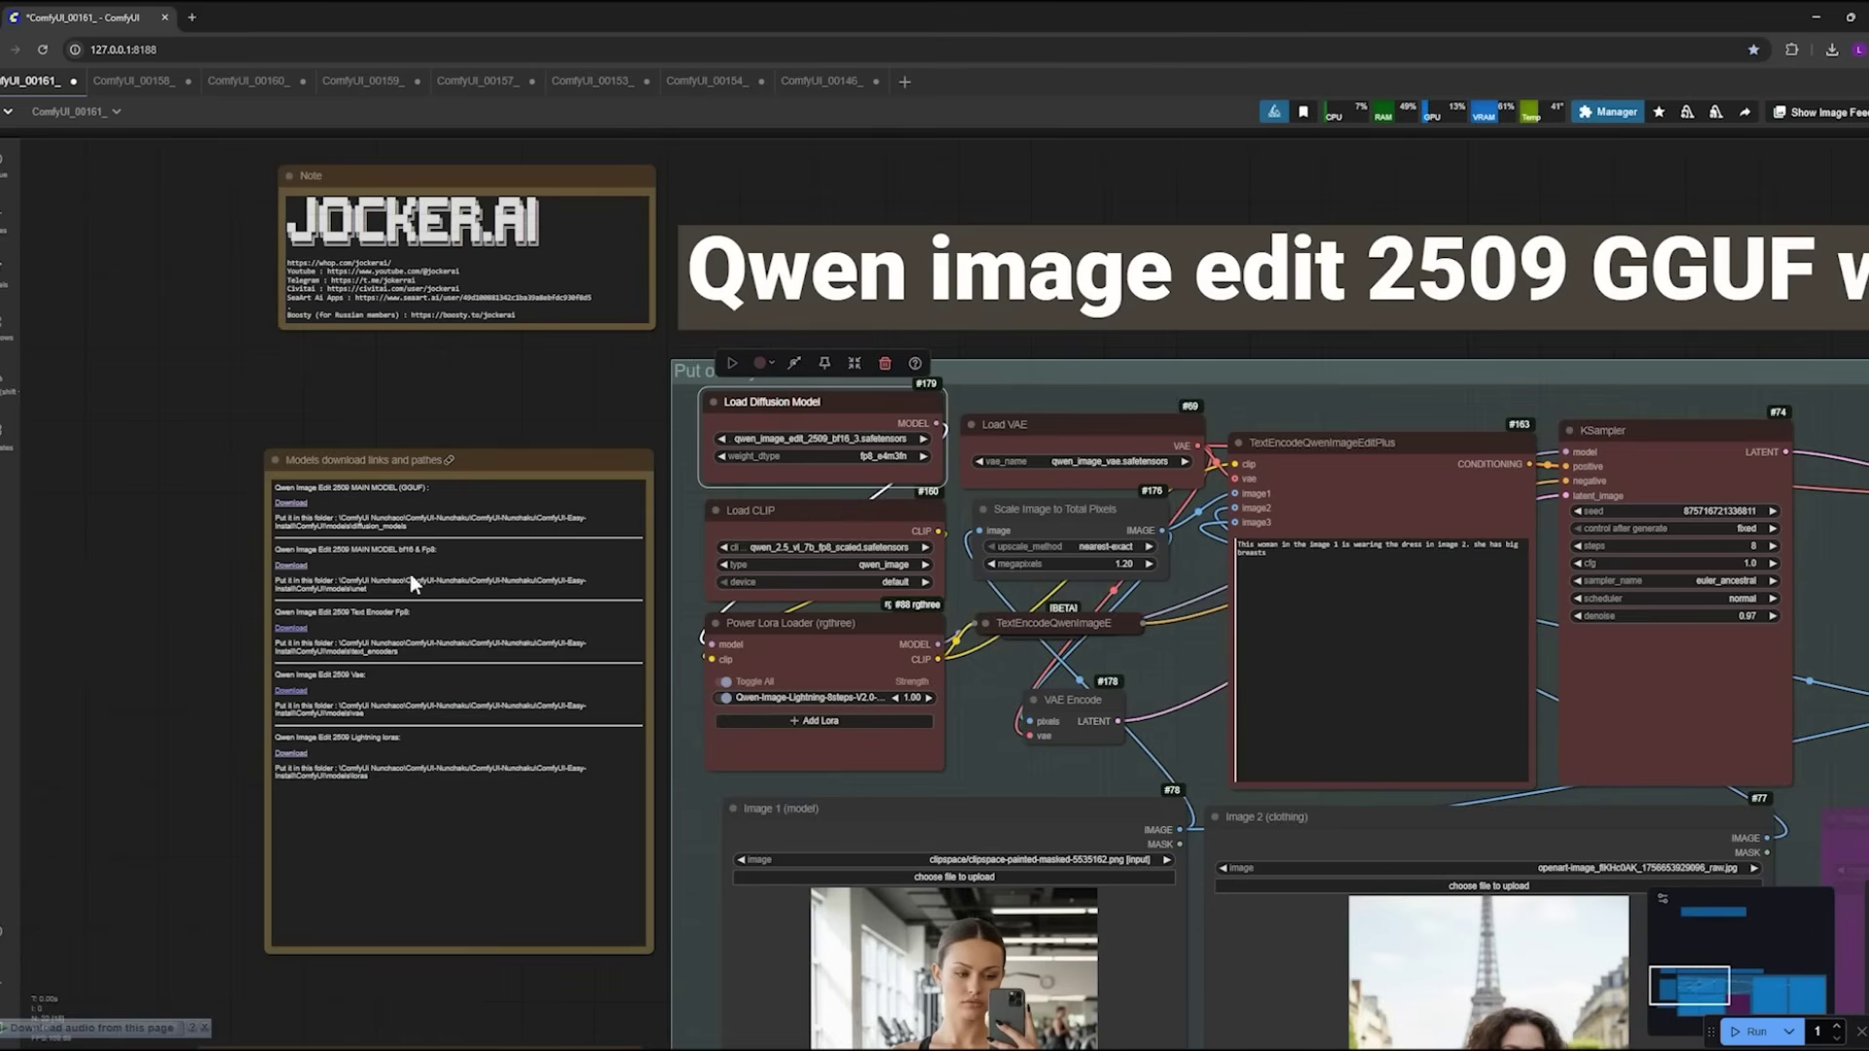
scroll(263, 576, up, 2)
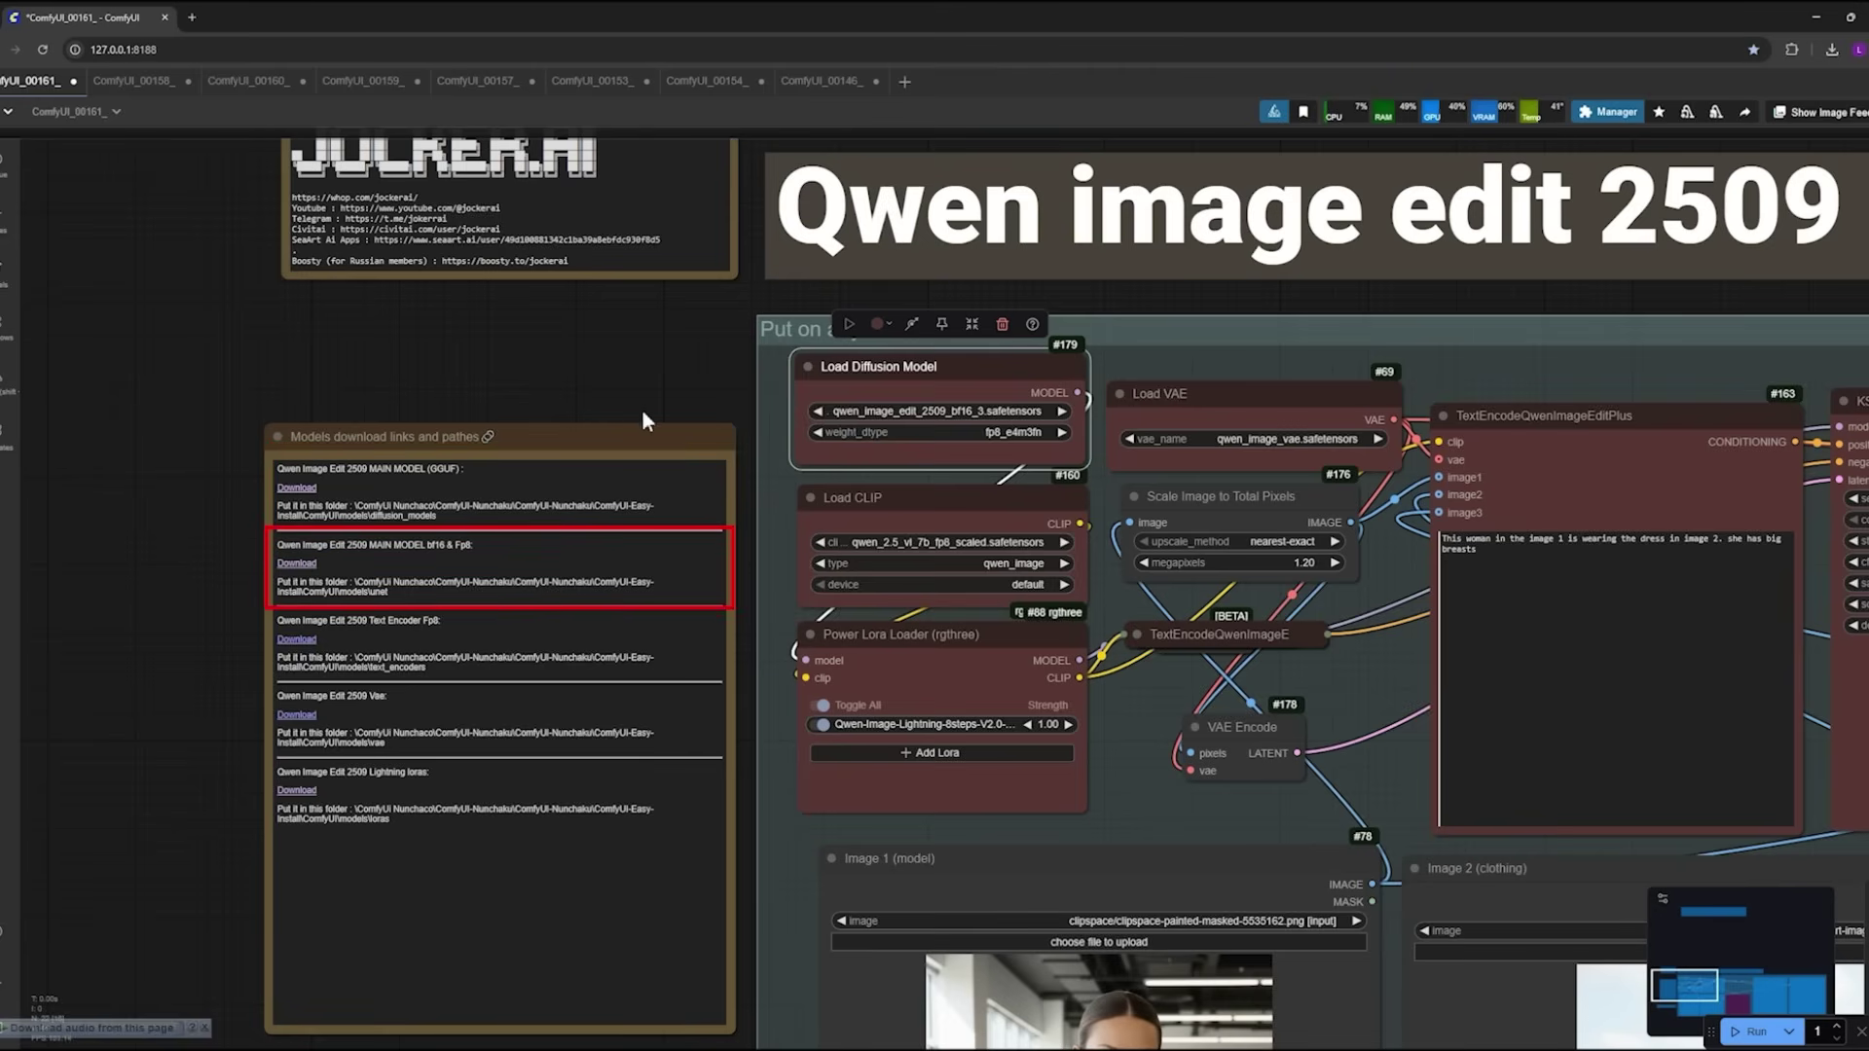
scroll(646, 400, down, 3)
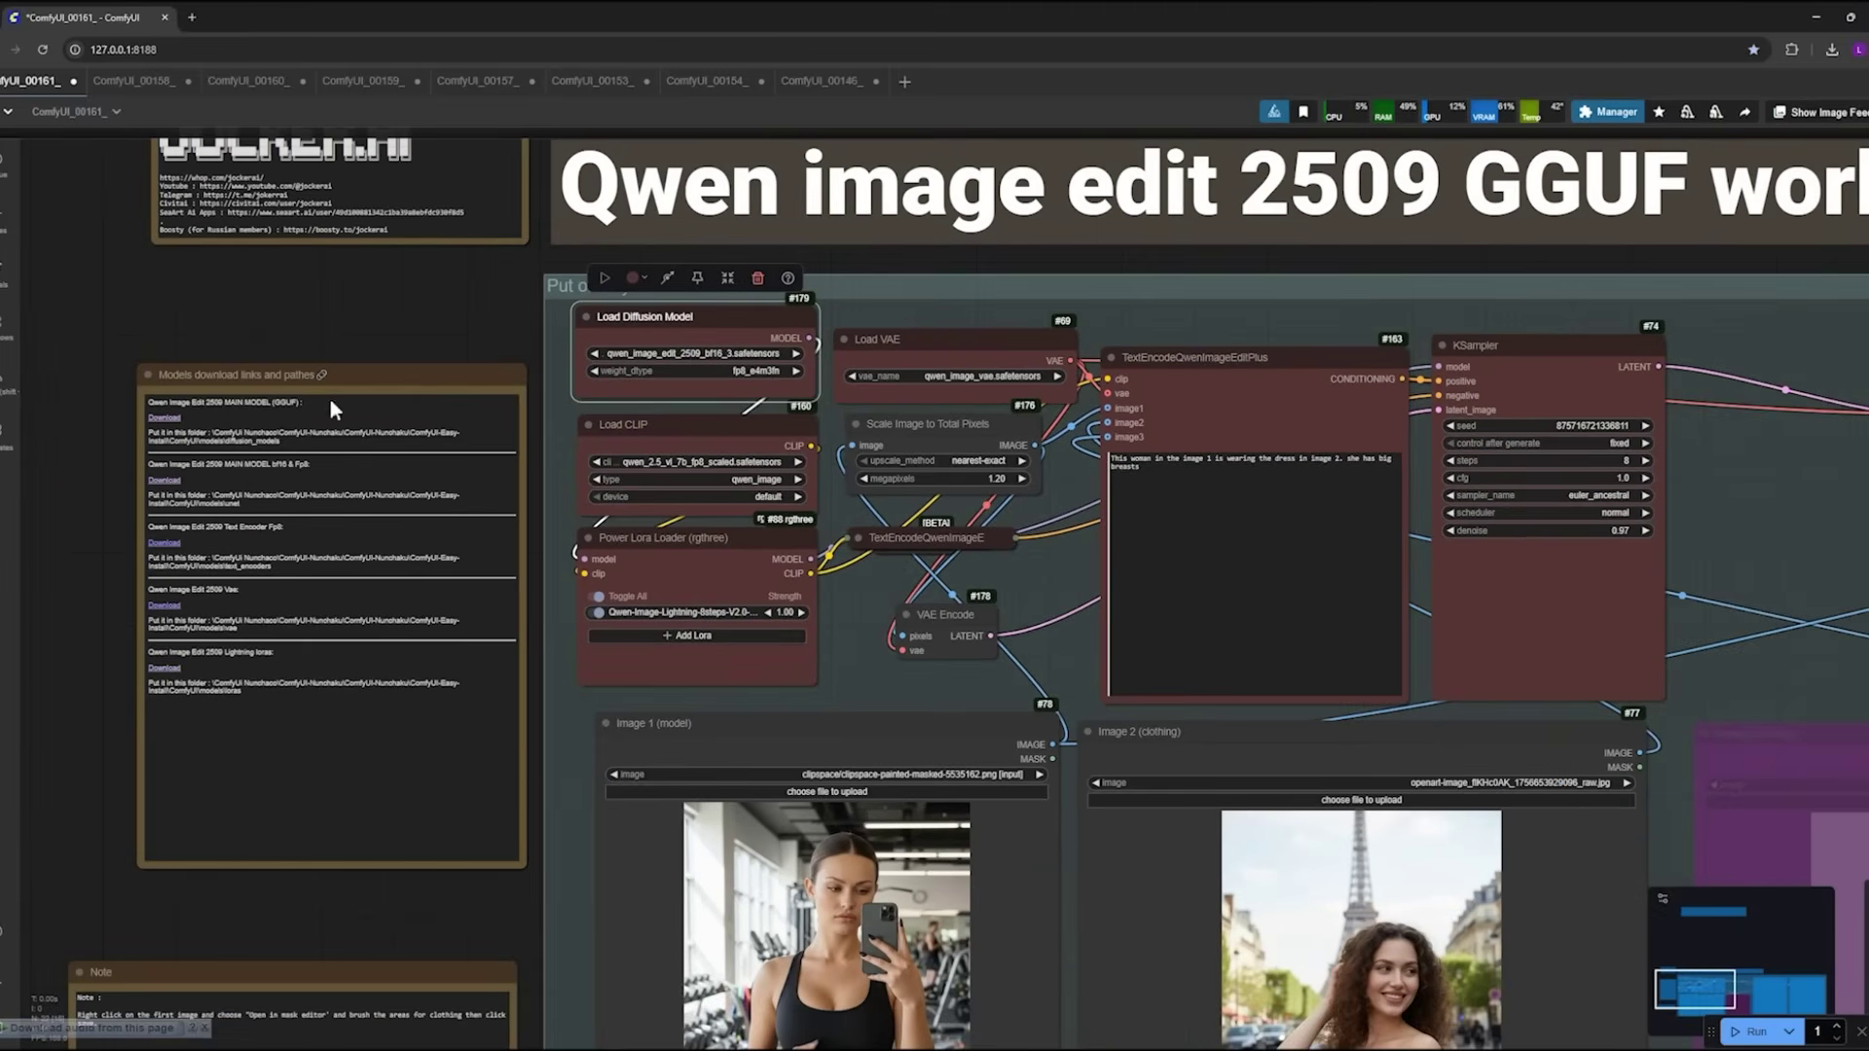
drag(329, 356, 383, 507)
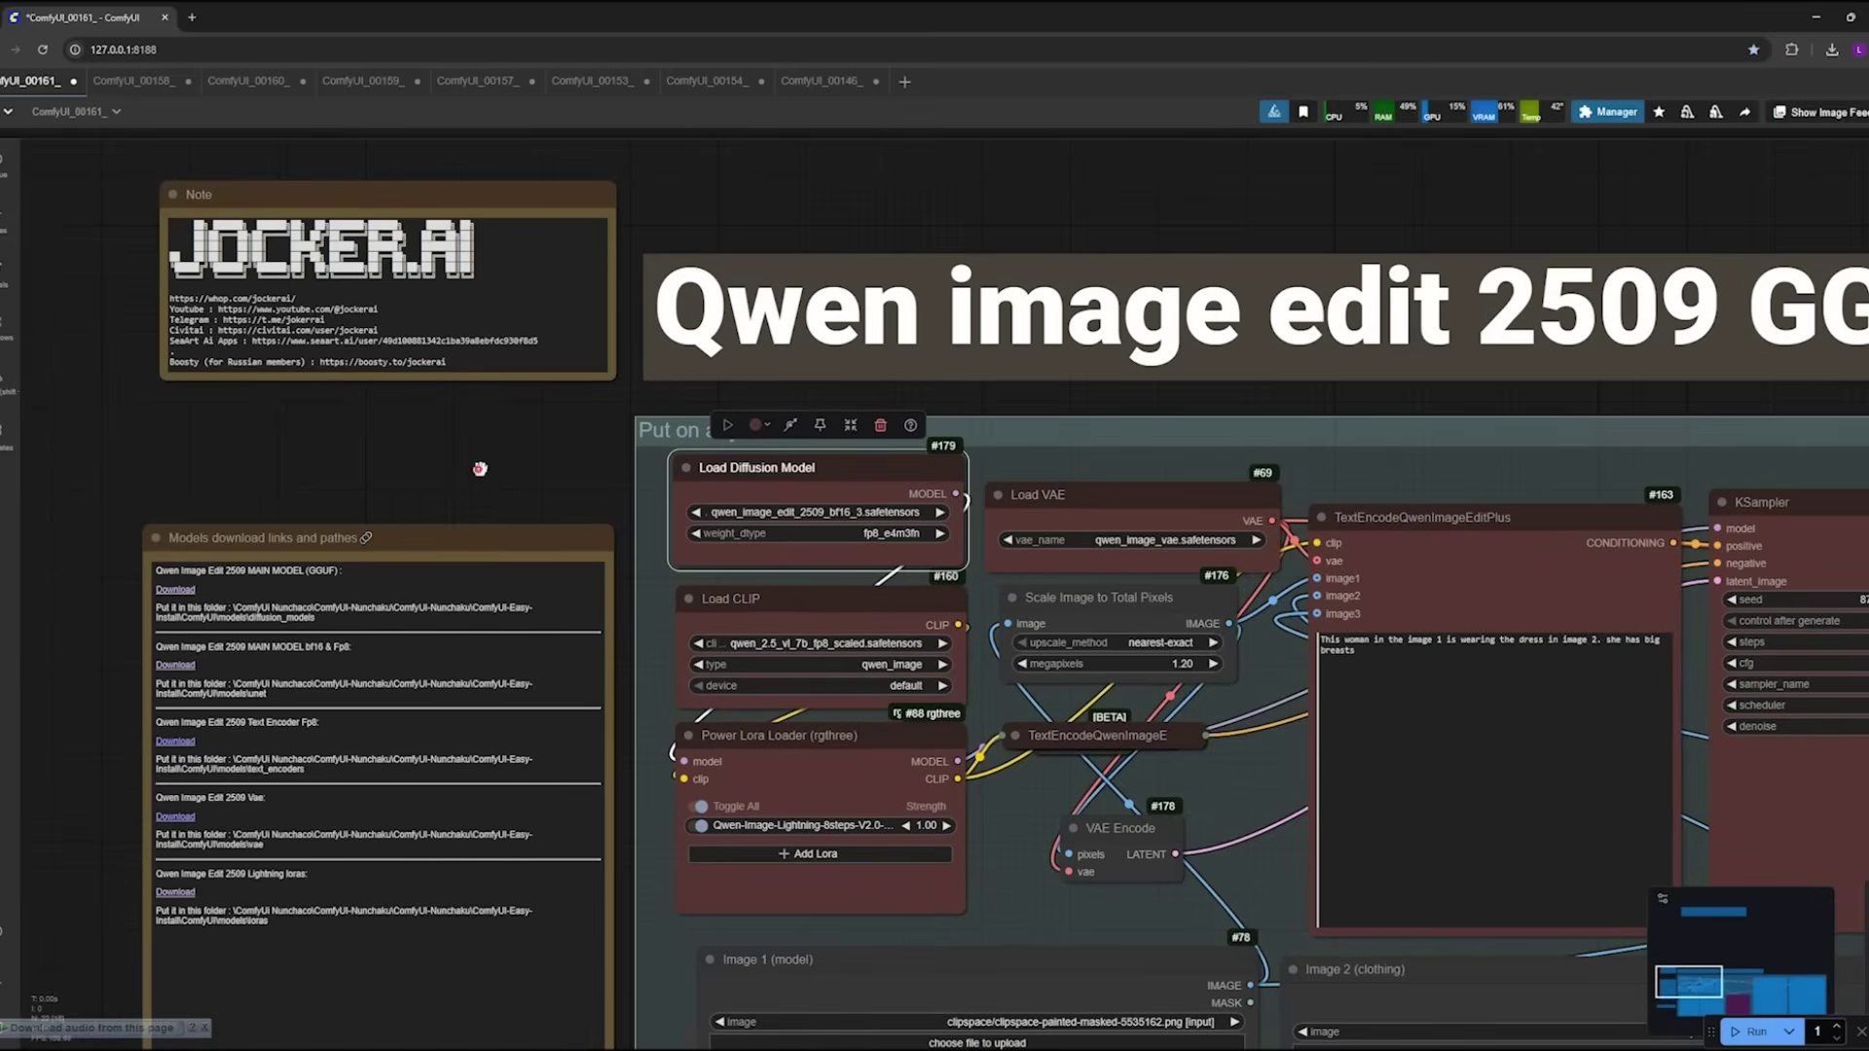
scroll(460, 471, up, 2)
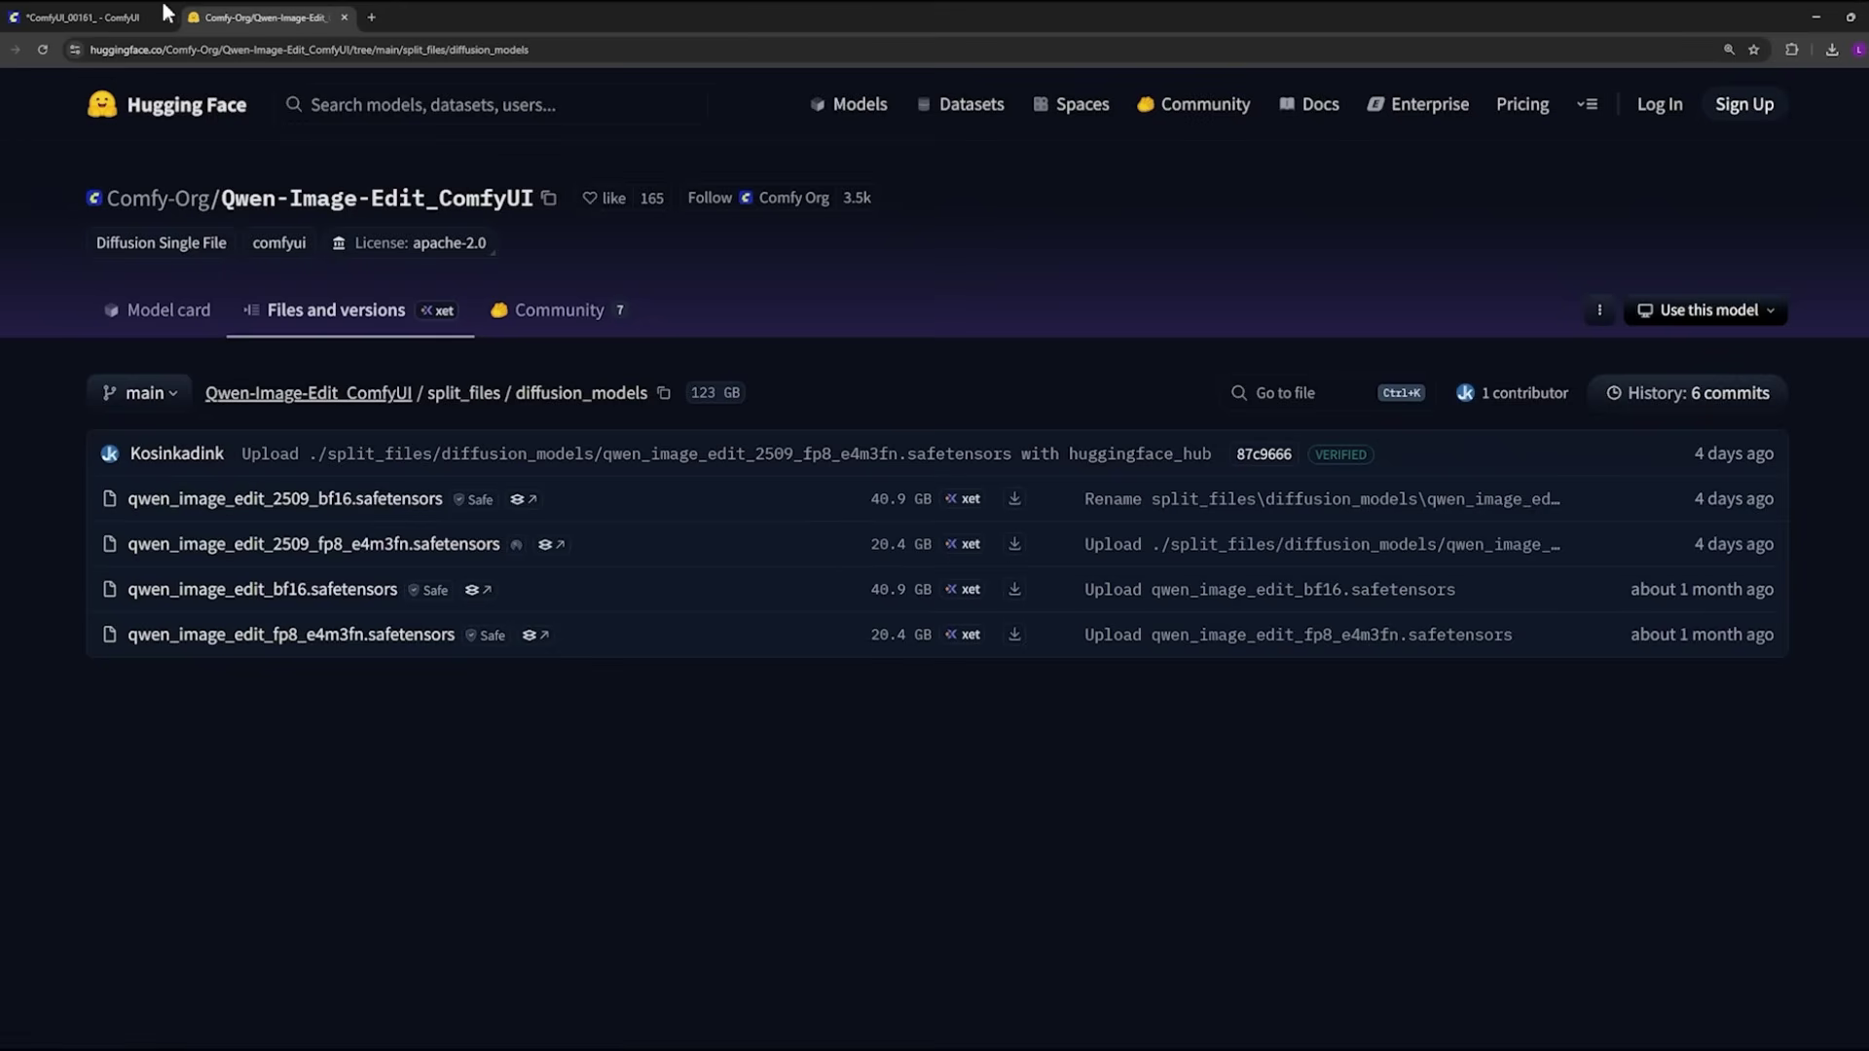
Step: Return to the ComfyUI workflow and set the Load Diffusion Model node's weight_dtype to default
click(136, 16)
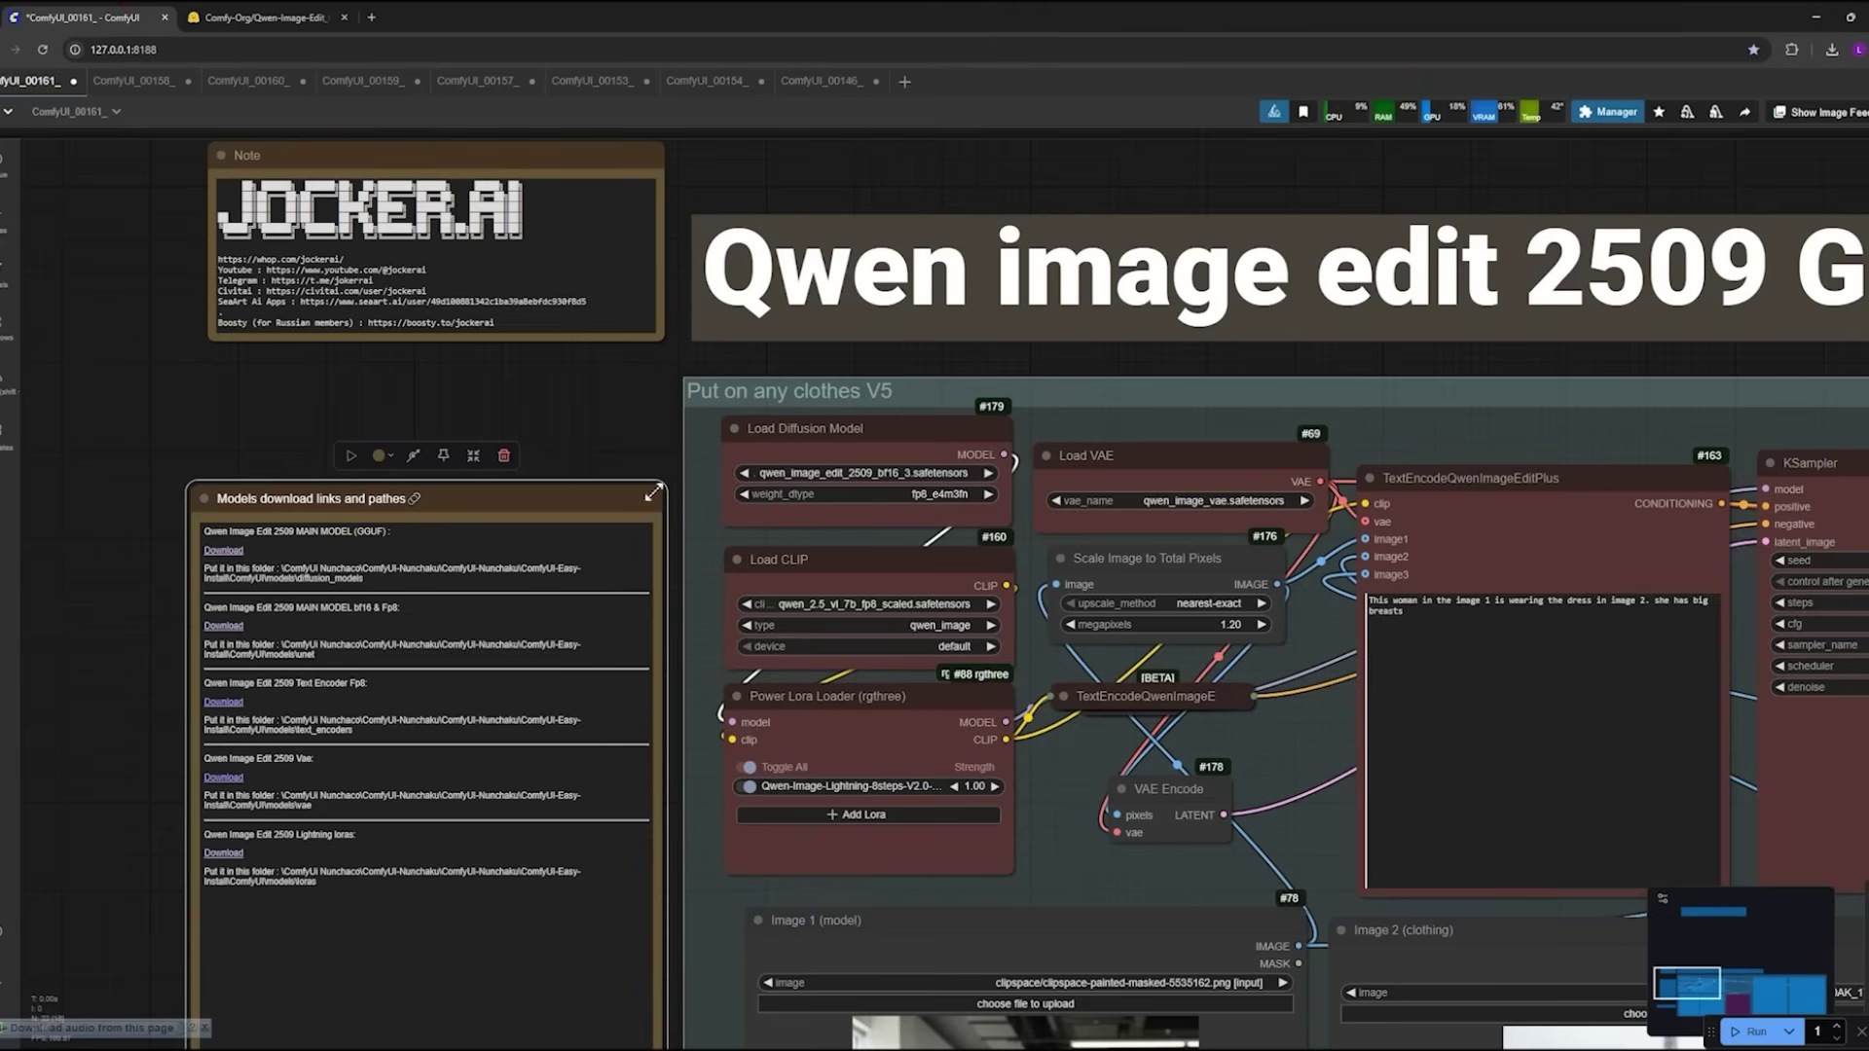
click(766, 438)
click(839, 492)
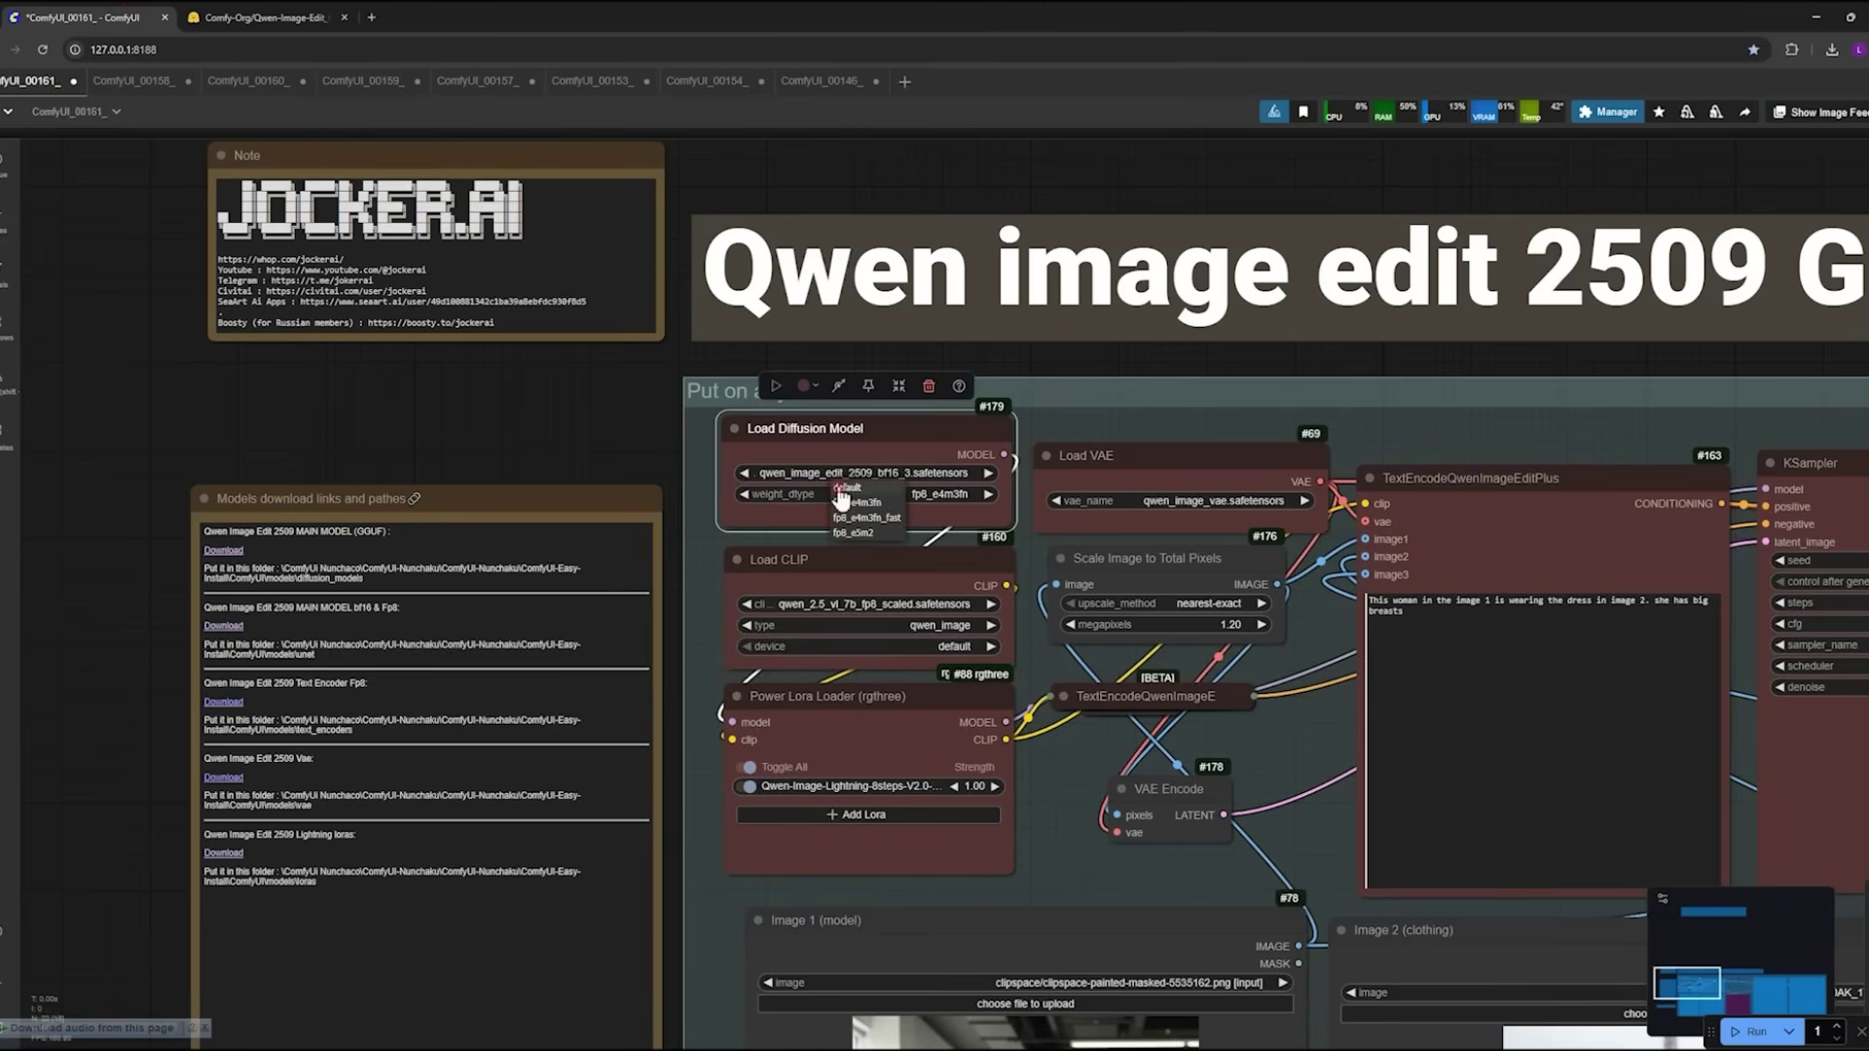
click(850, 504)
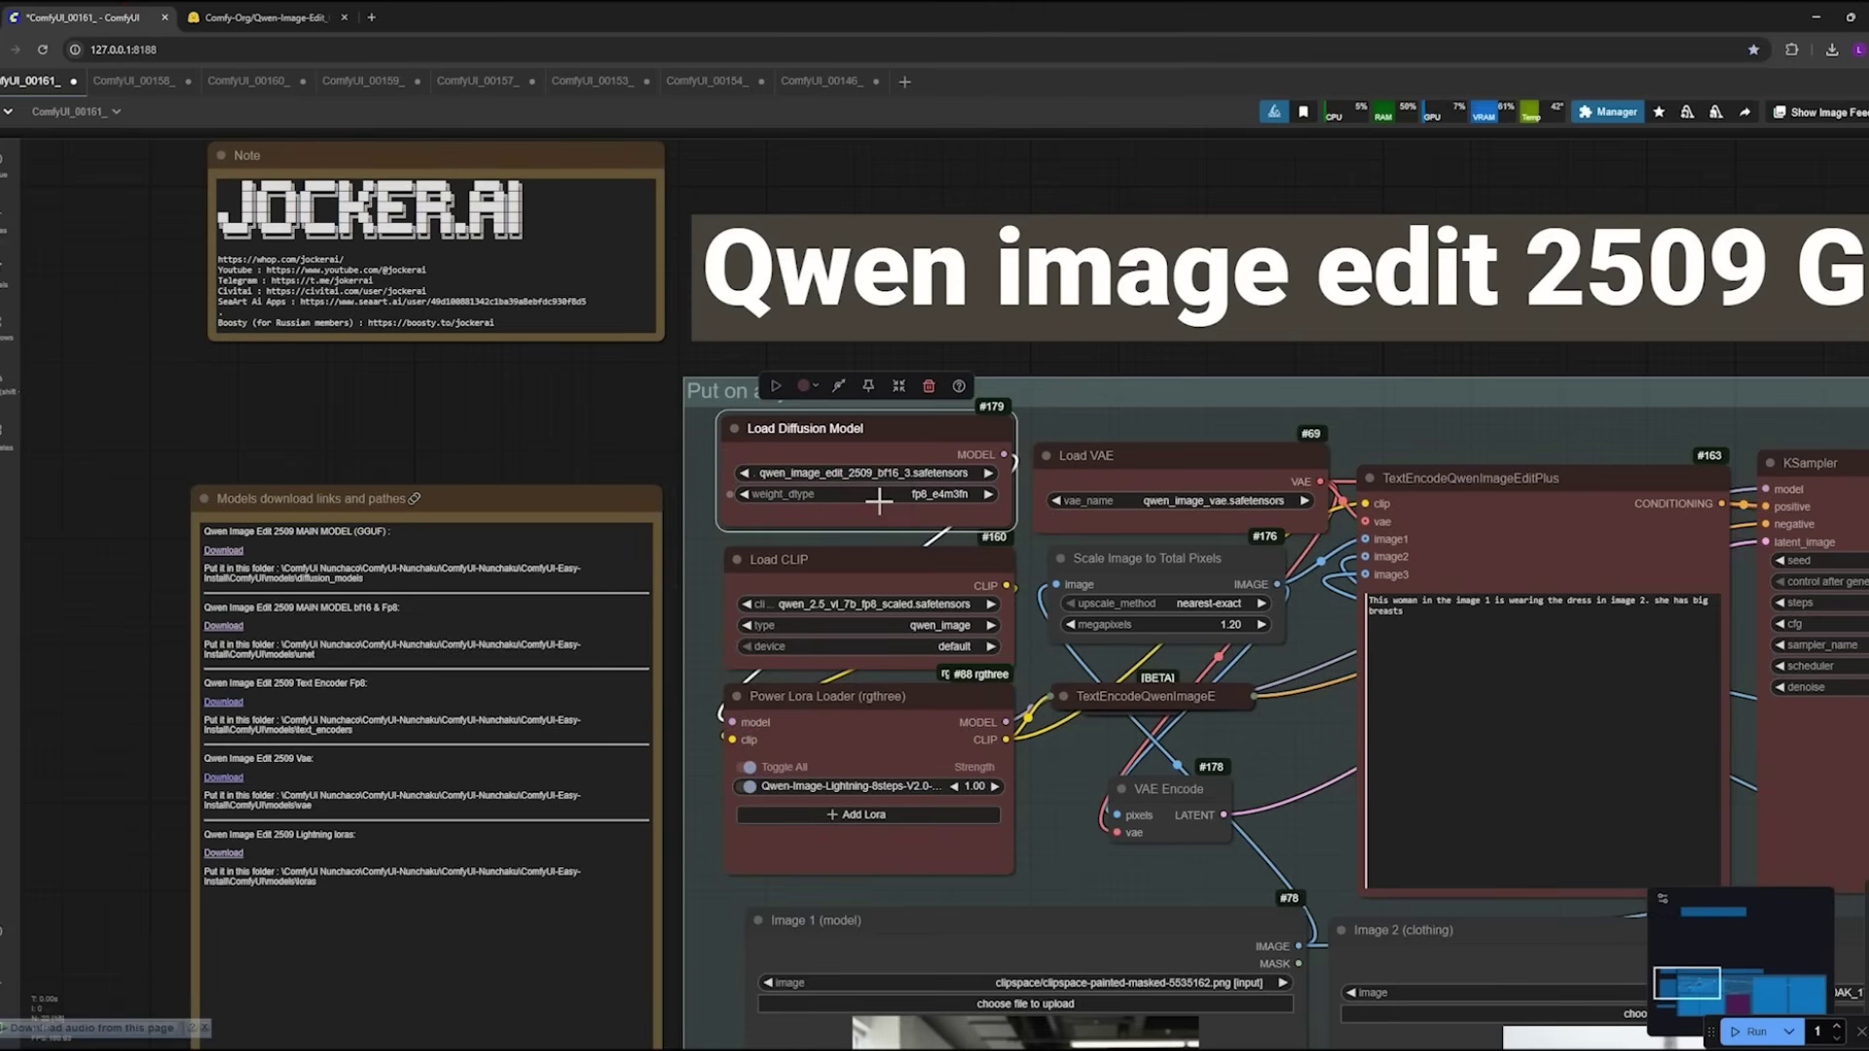
click(880, 497)
click(890, 501)
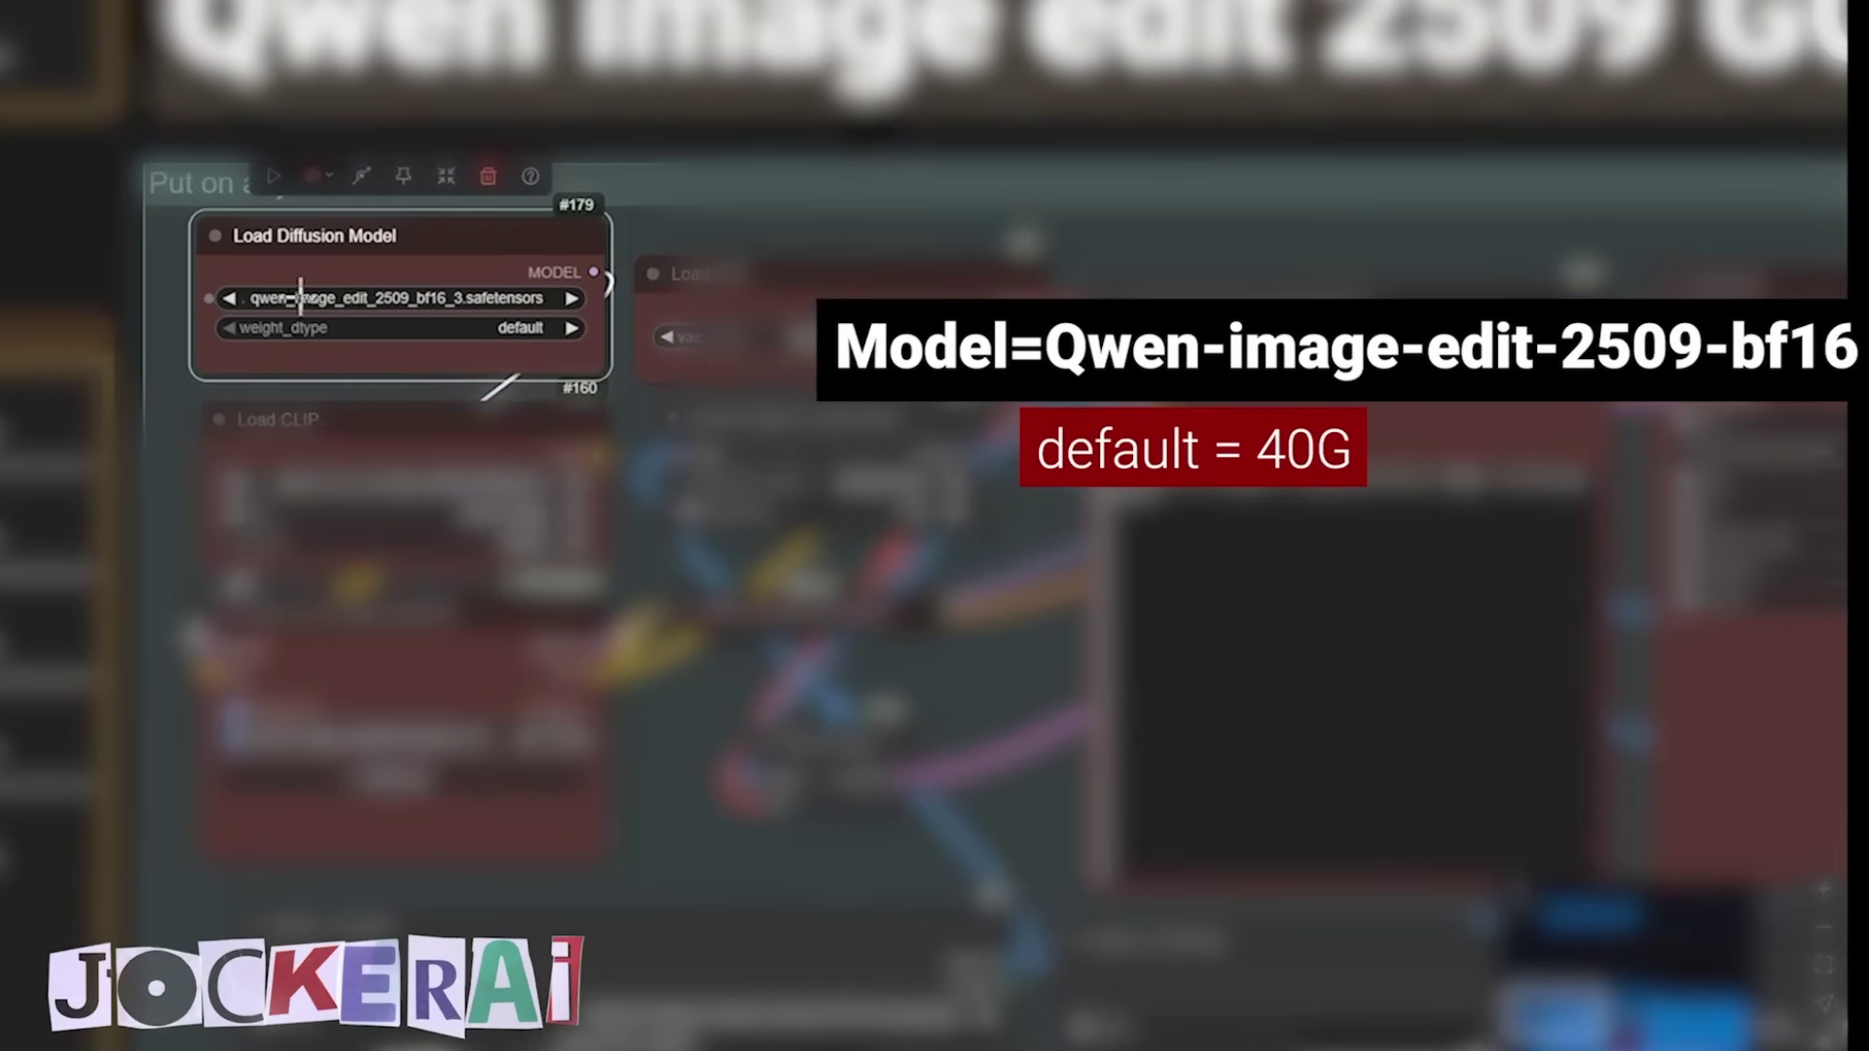
Step: Set the Load Diffusion Model node's weight_dtype to fp8_e4m3fn
click(458, 329)
click(495, 344)
click(494, 331)
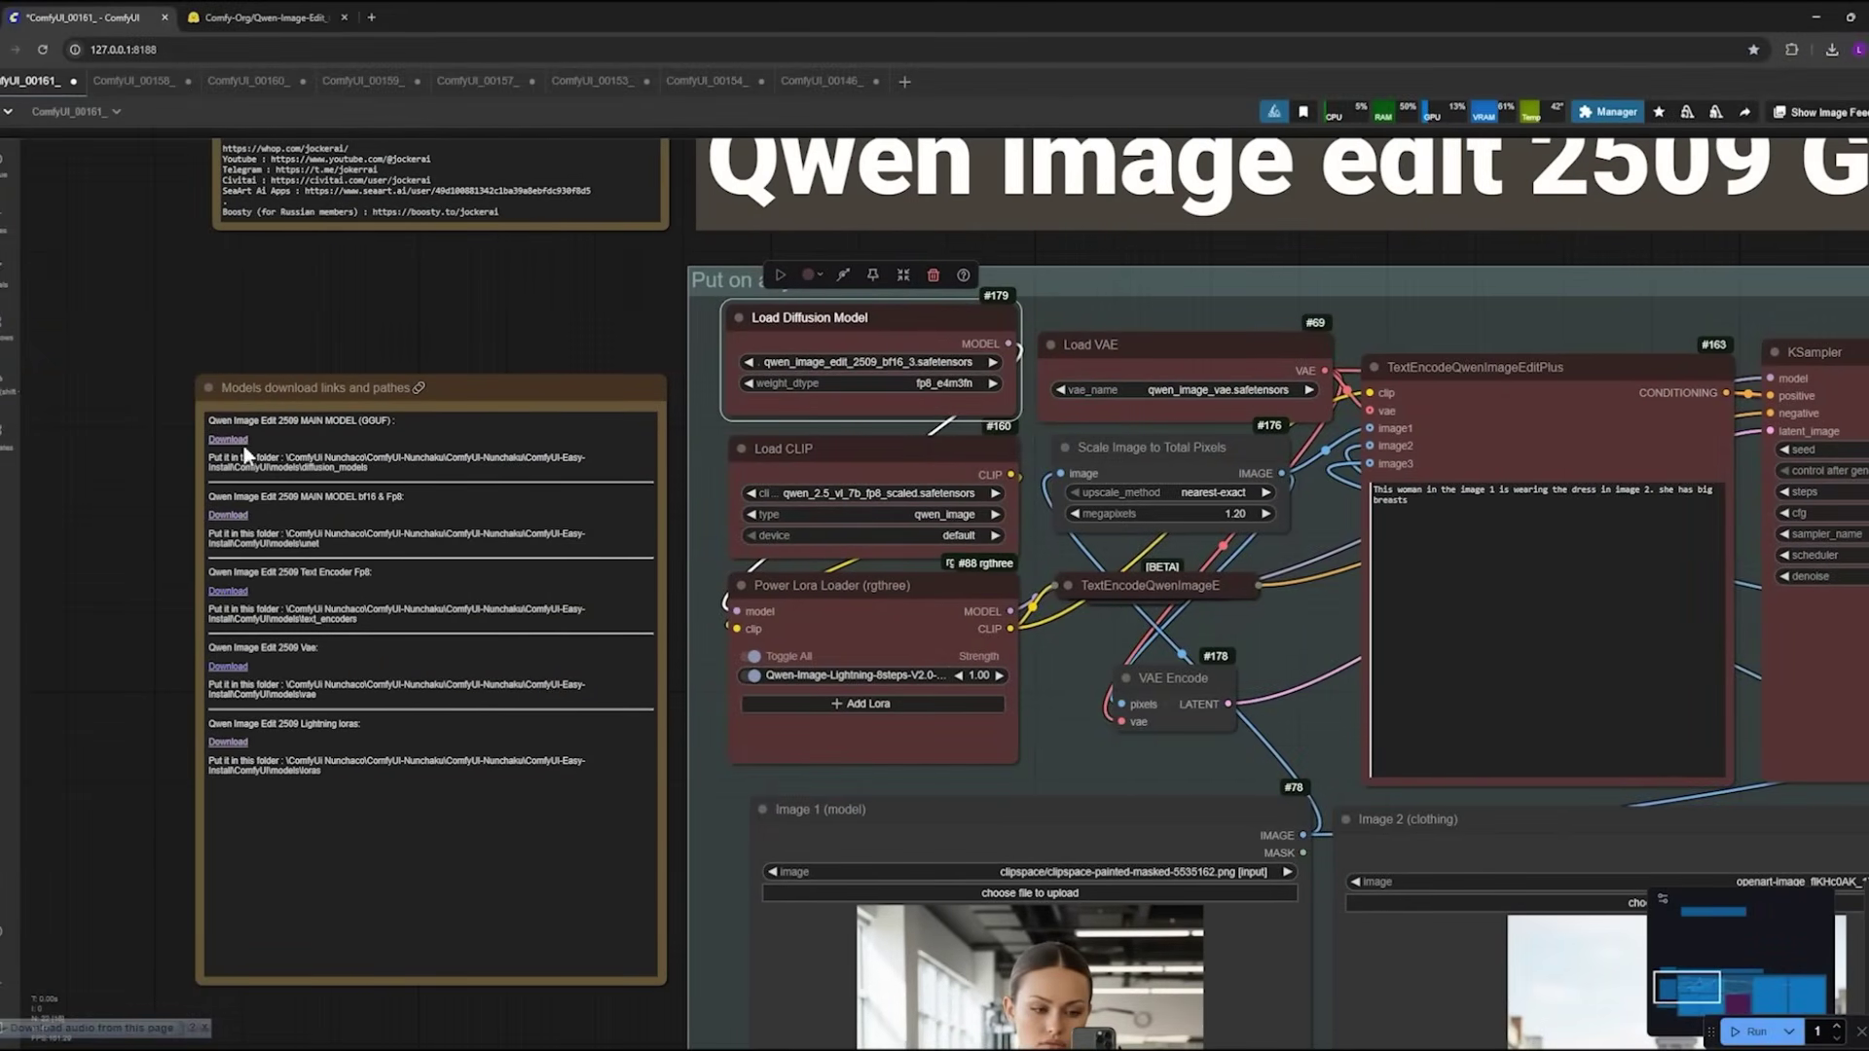
Step: Open the download page for the Qwen Image Edit 2509 GGUF main model and look through its quantized file versions
click(242, 440)
scroll(462, 720, down, 3)
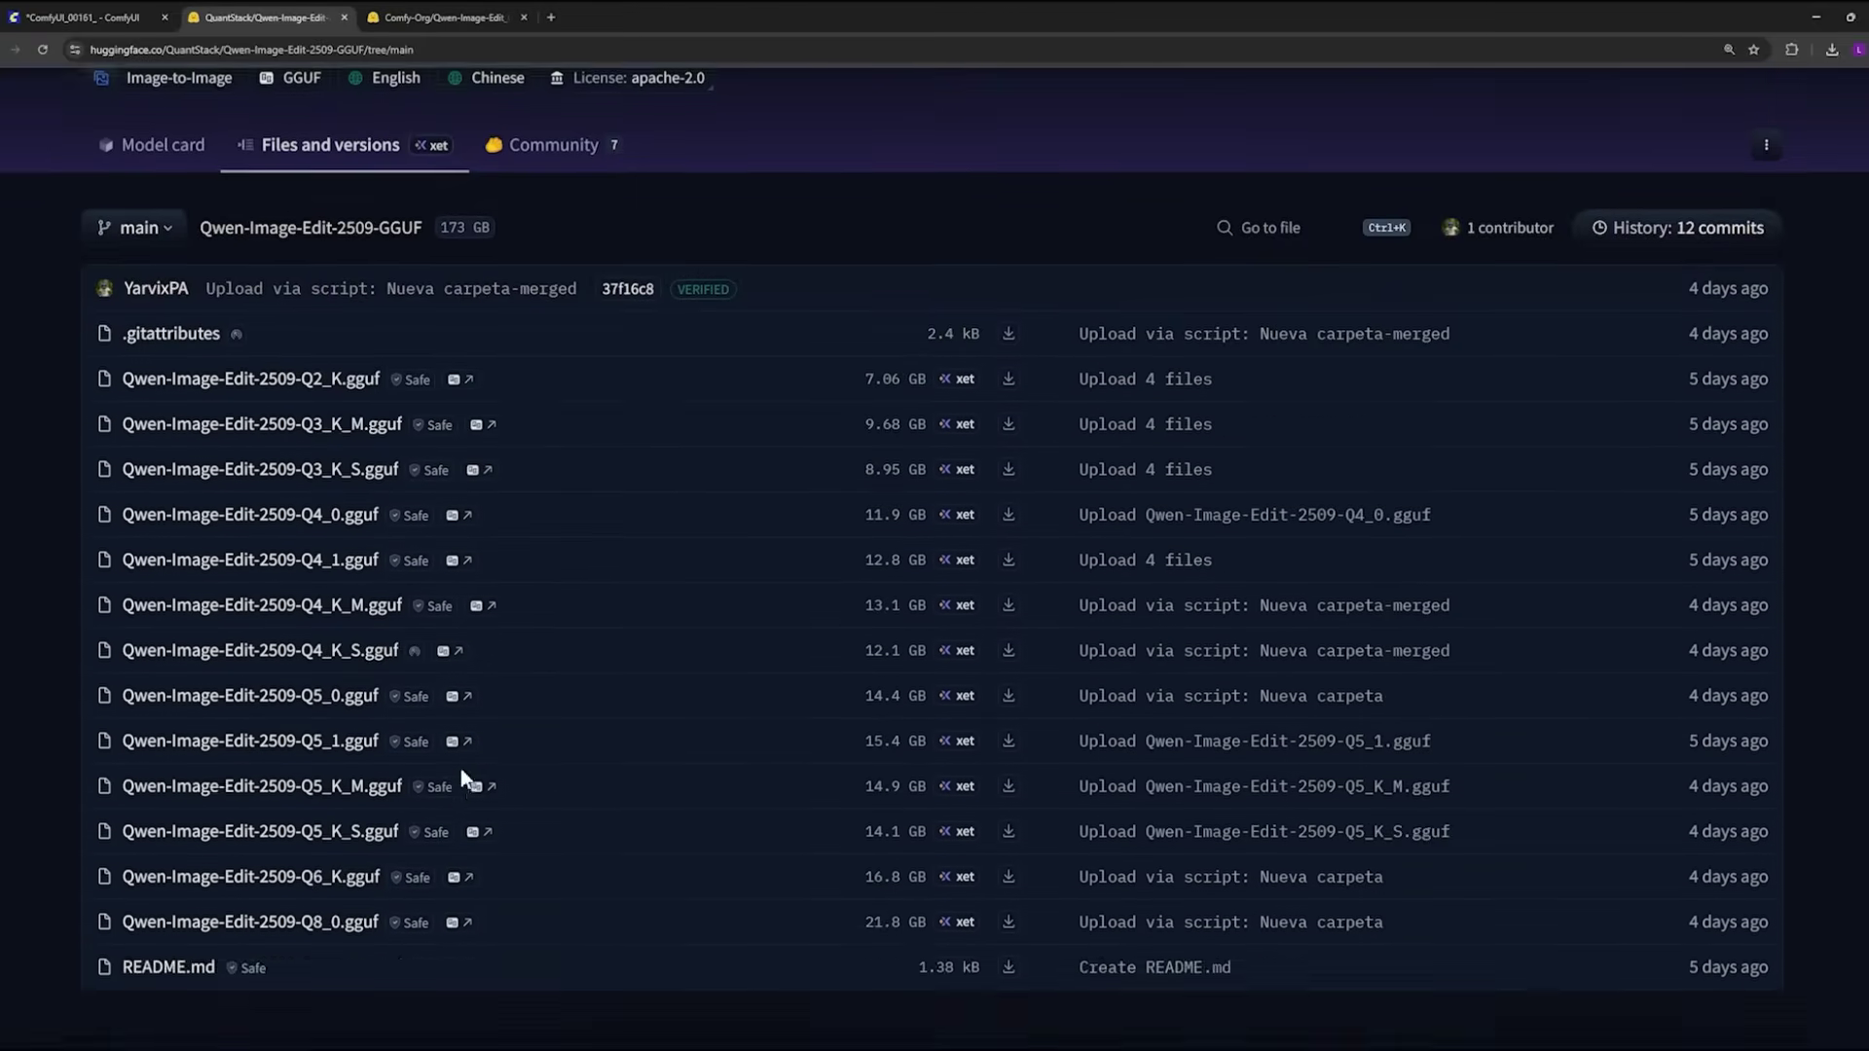
scroll(462, 771, down, 1)
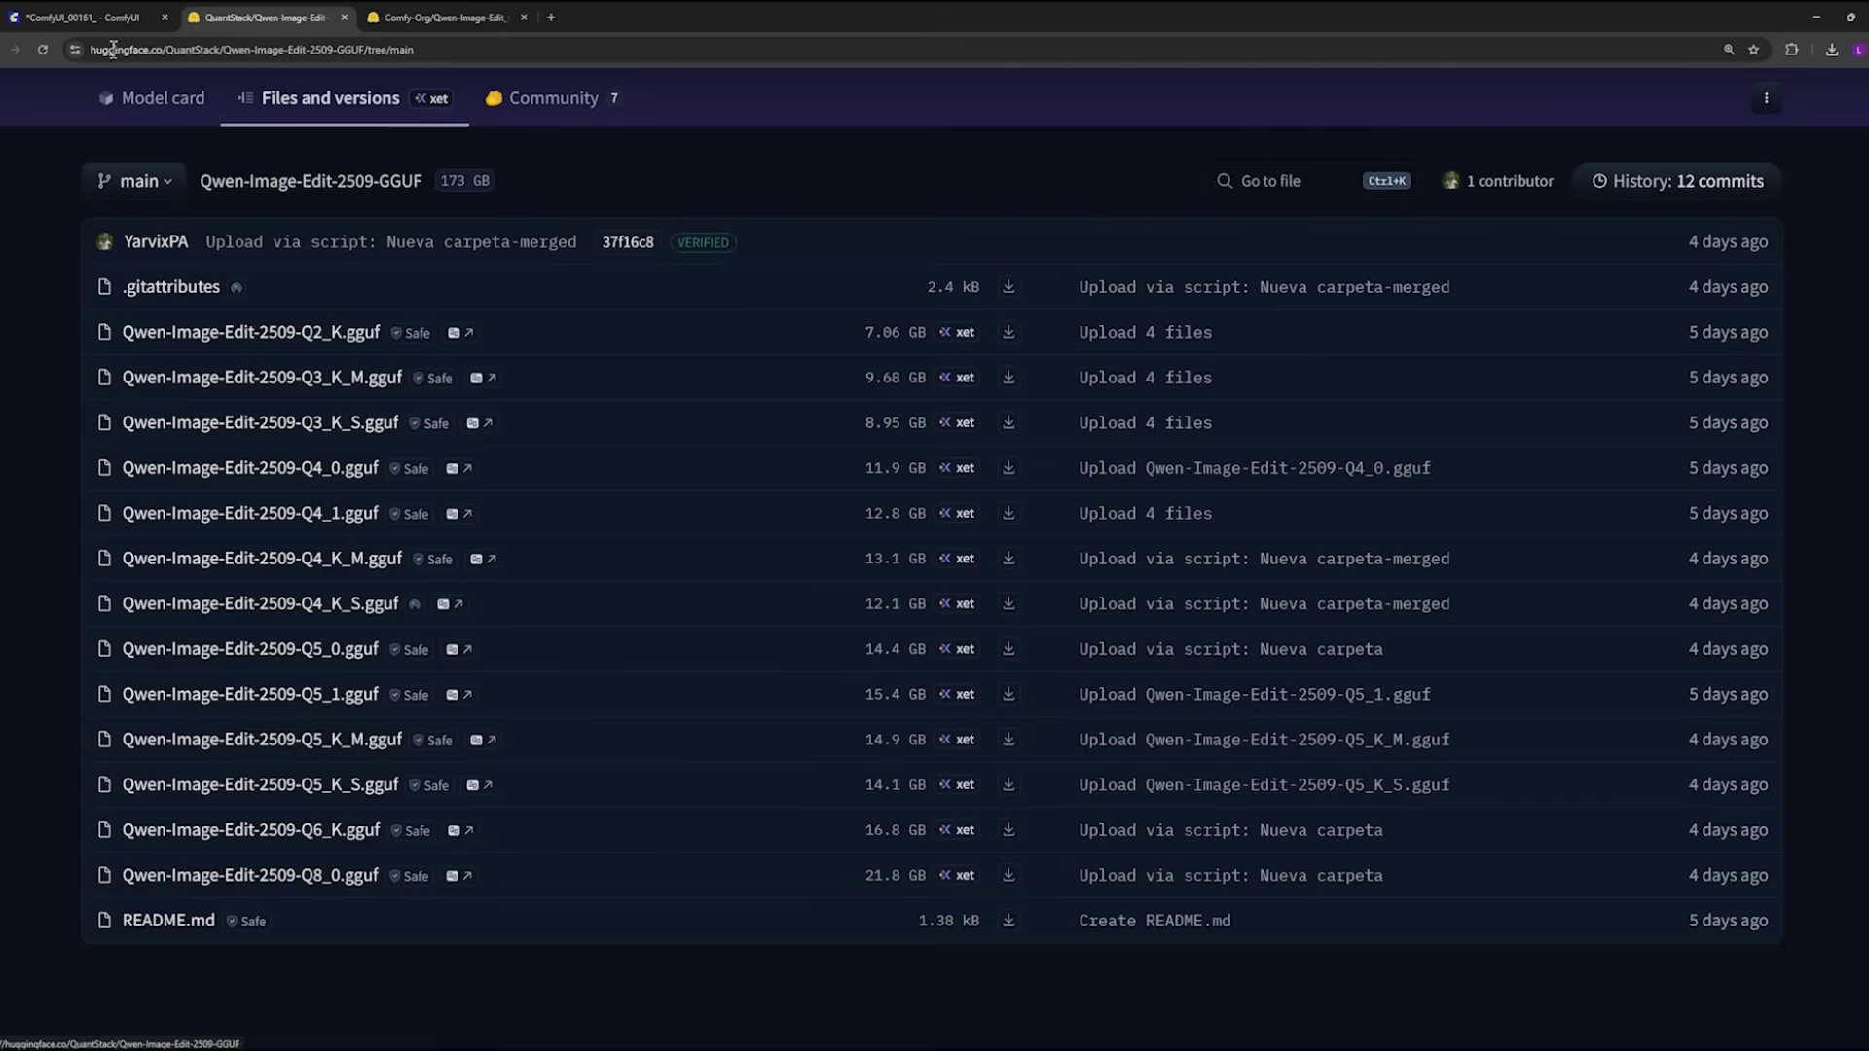
Step: Return to the ComfyUI workflow and inspect the Power Lora Loader and Load CLIP nodes
click(83, 16)
click(799, 619)
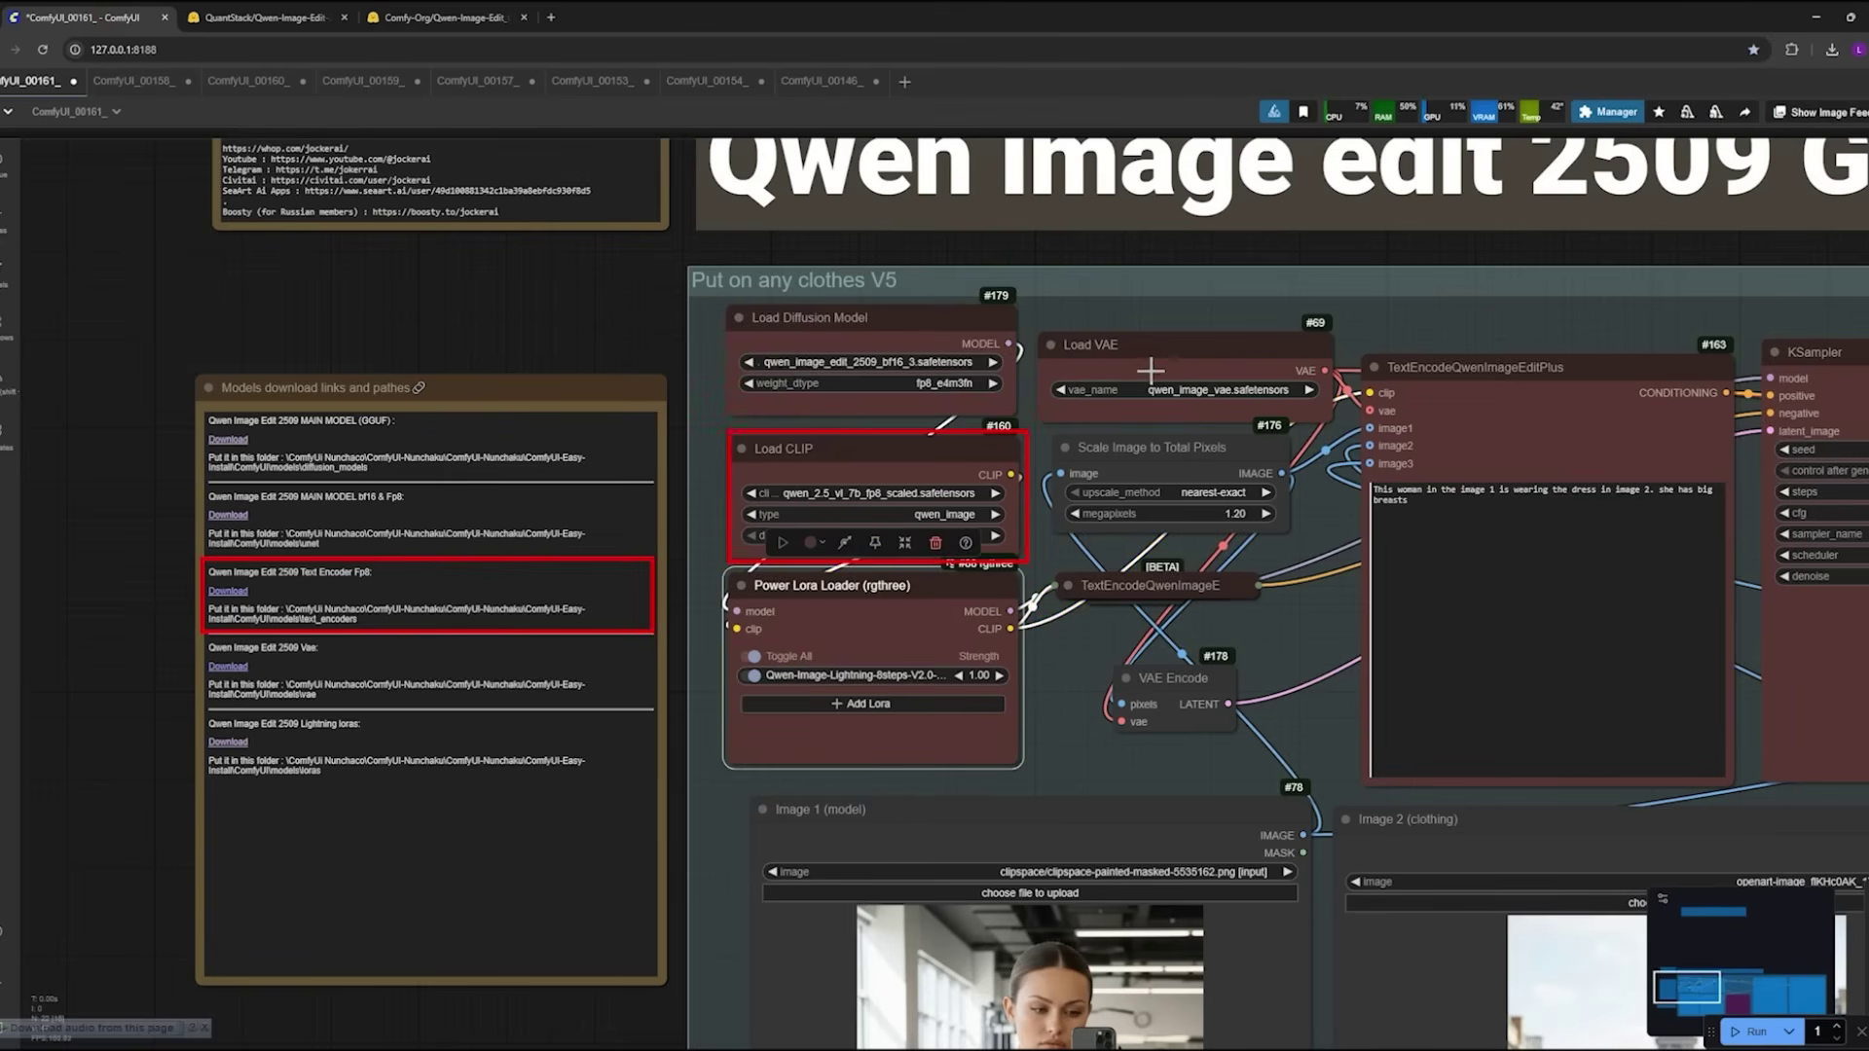
click(863, 448)
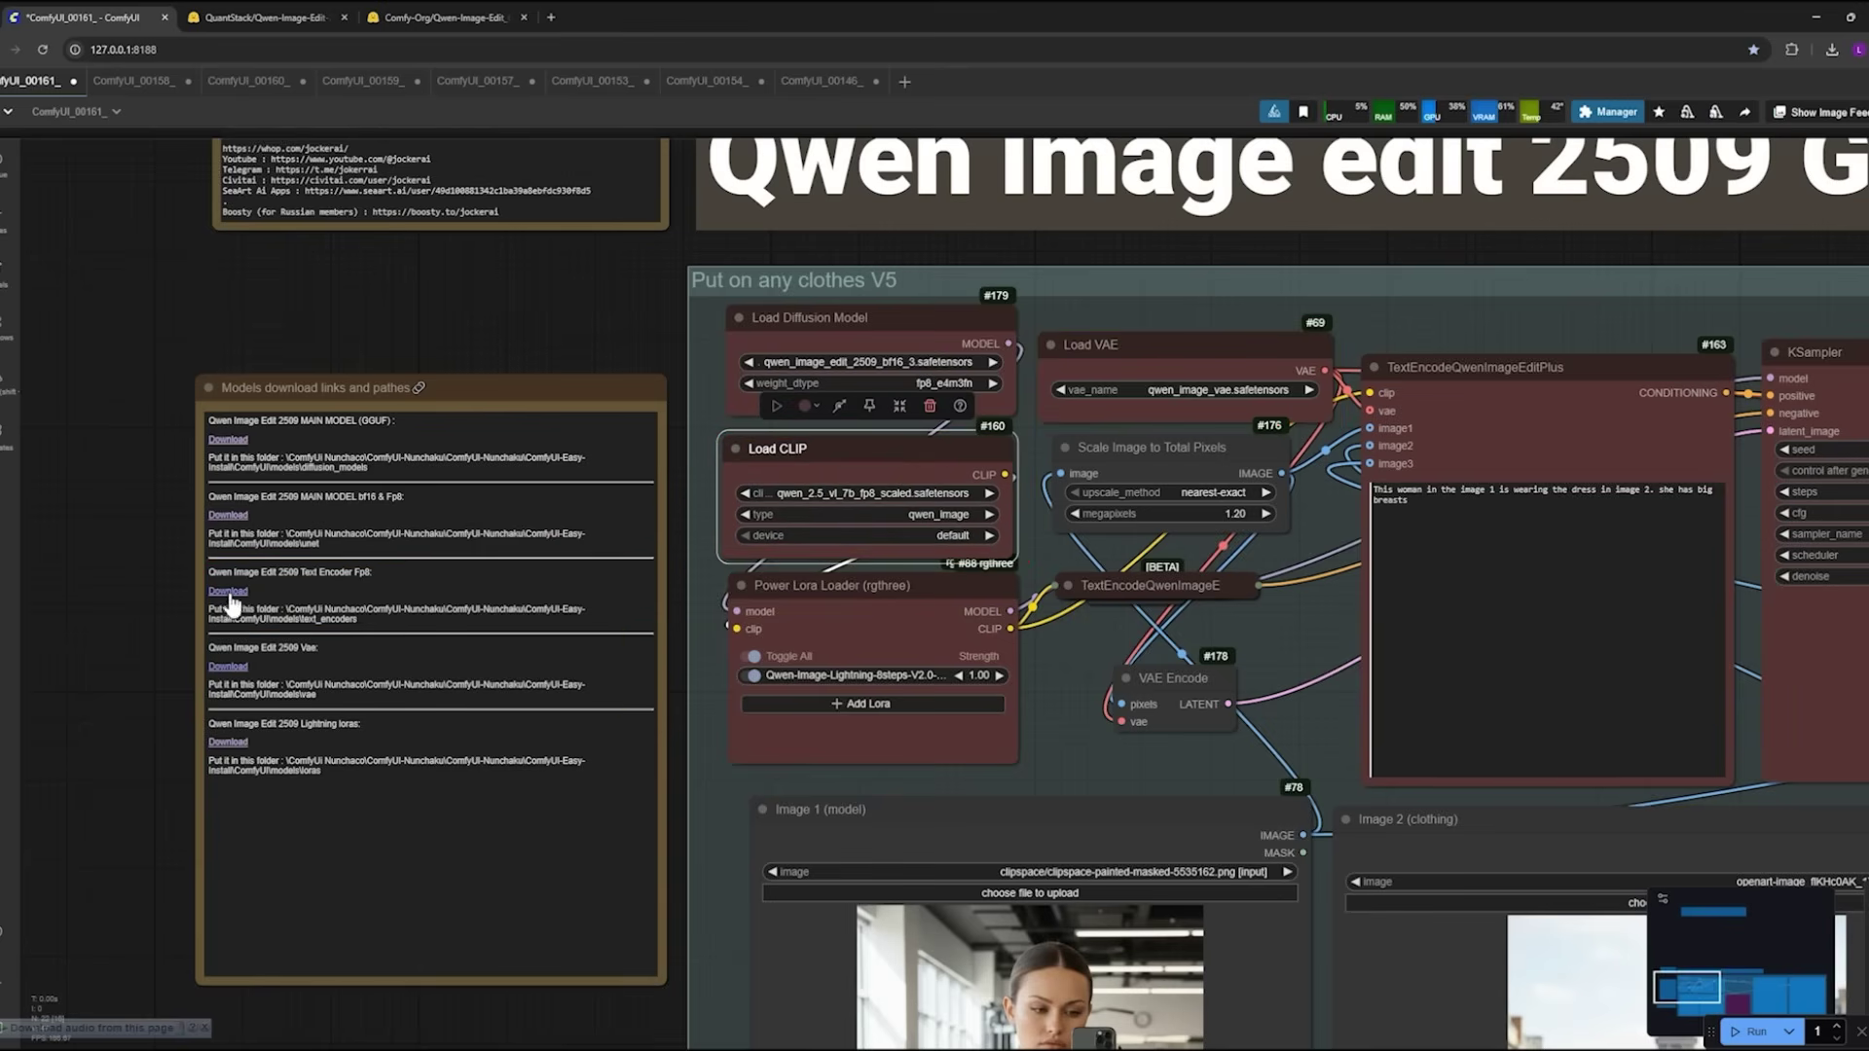
Step: Look through the files on the Qwen Image Edit 2509 Lightning loras download page and return to the model links note
click(230, 742)
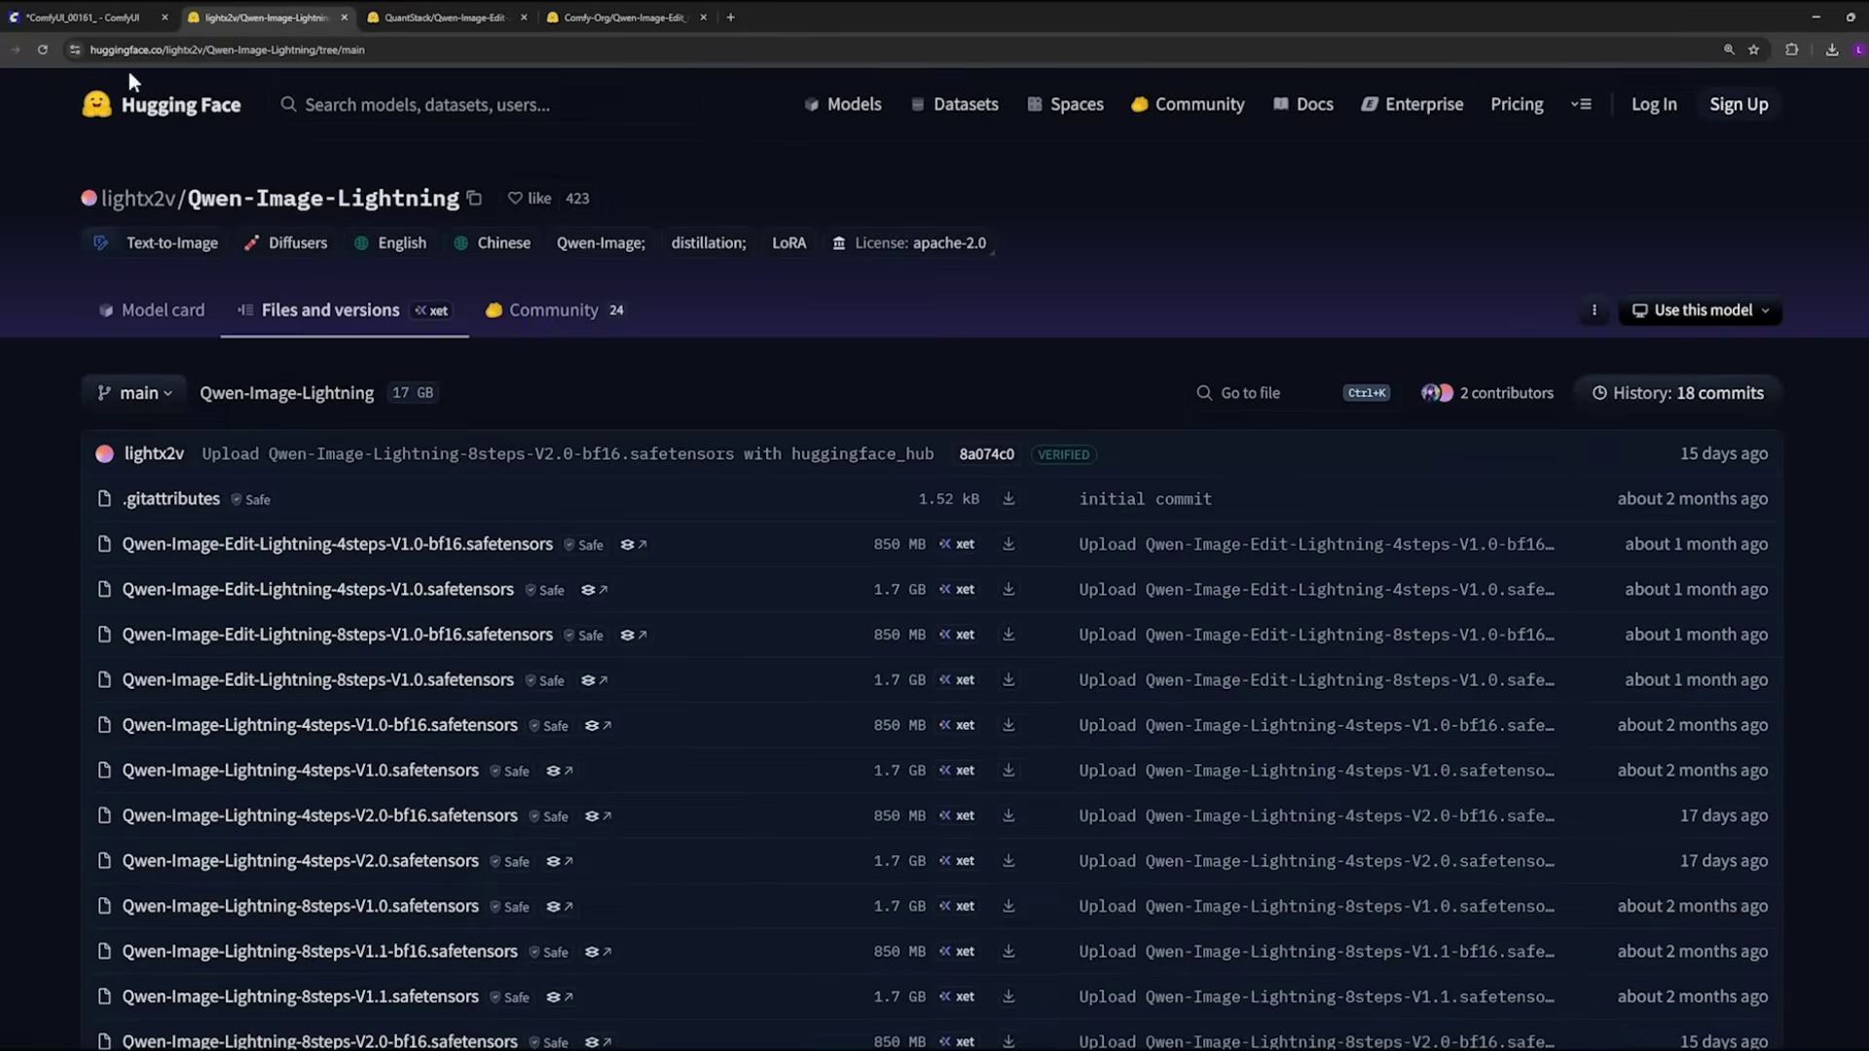
scroll(355, 786, down, 3)
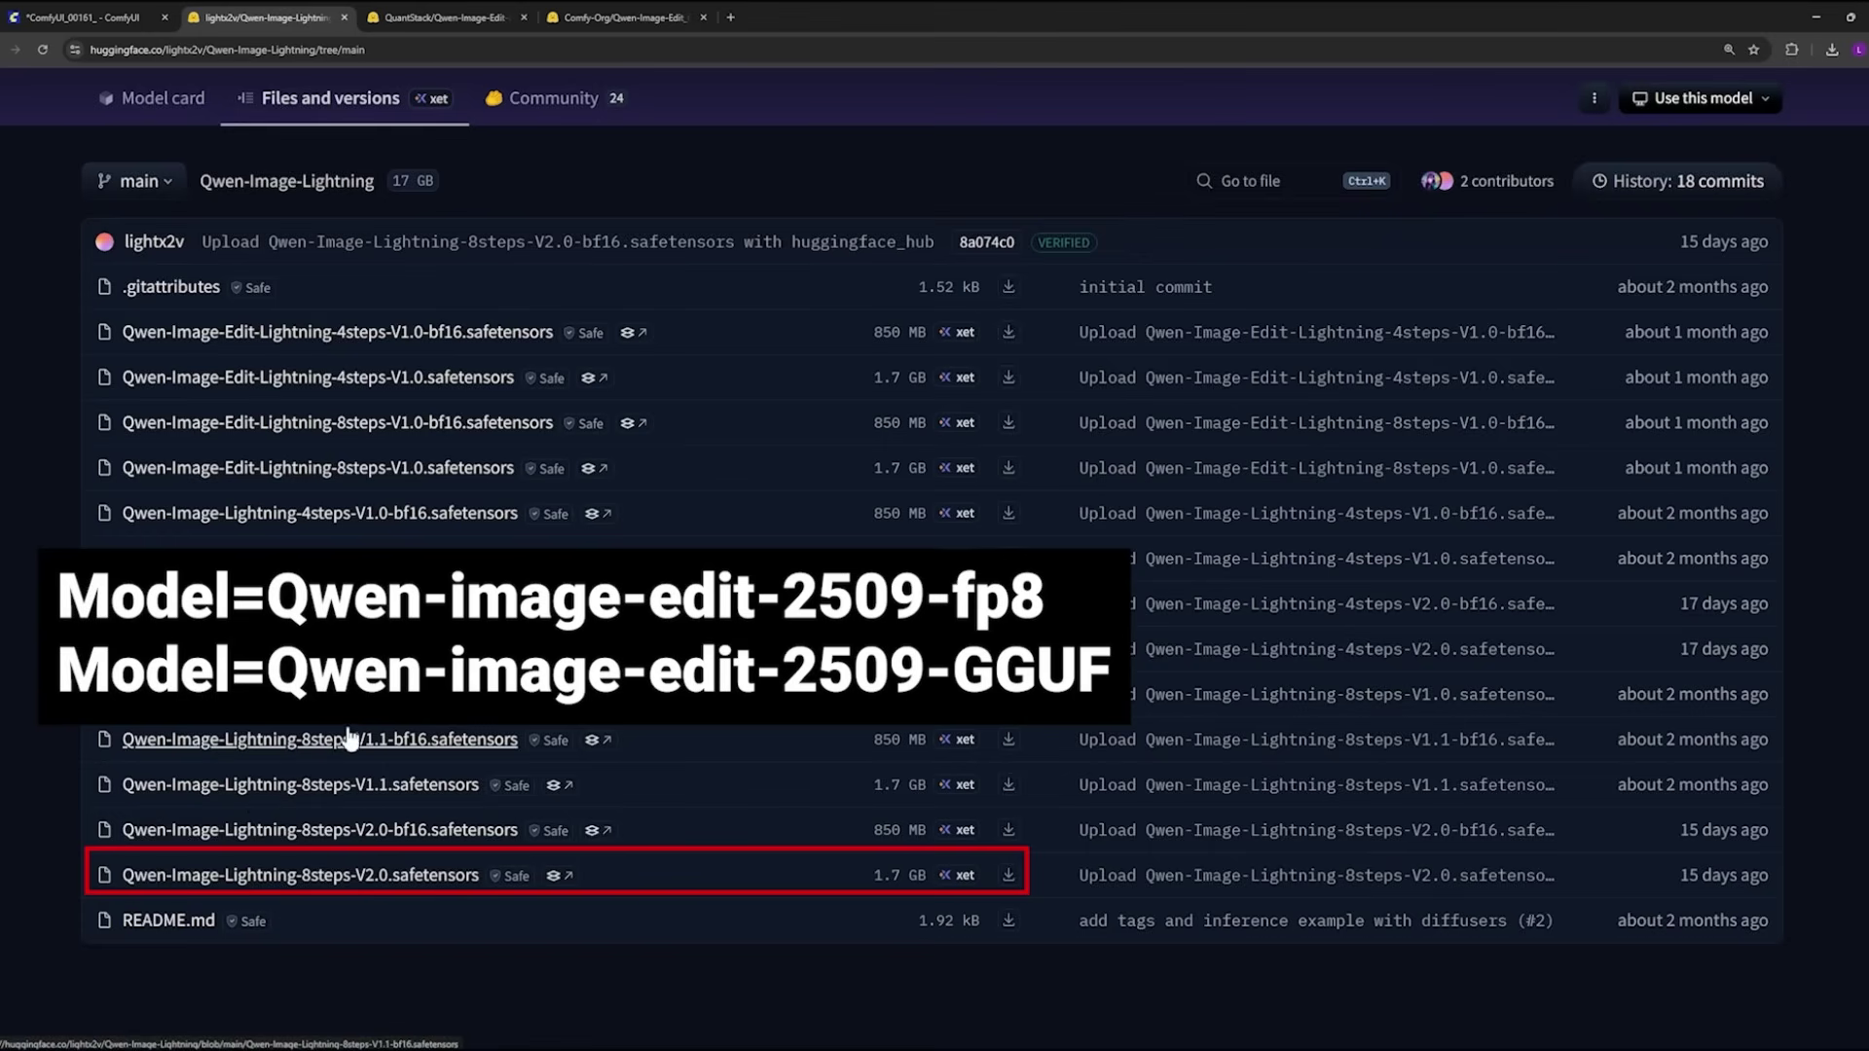
click(97, 17)
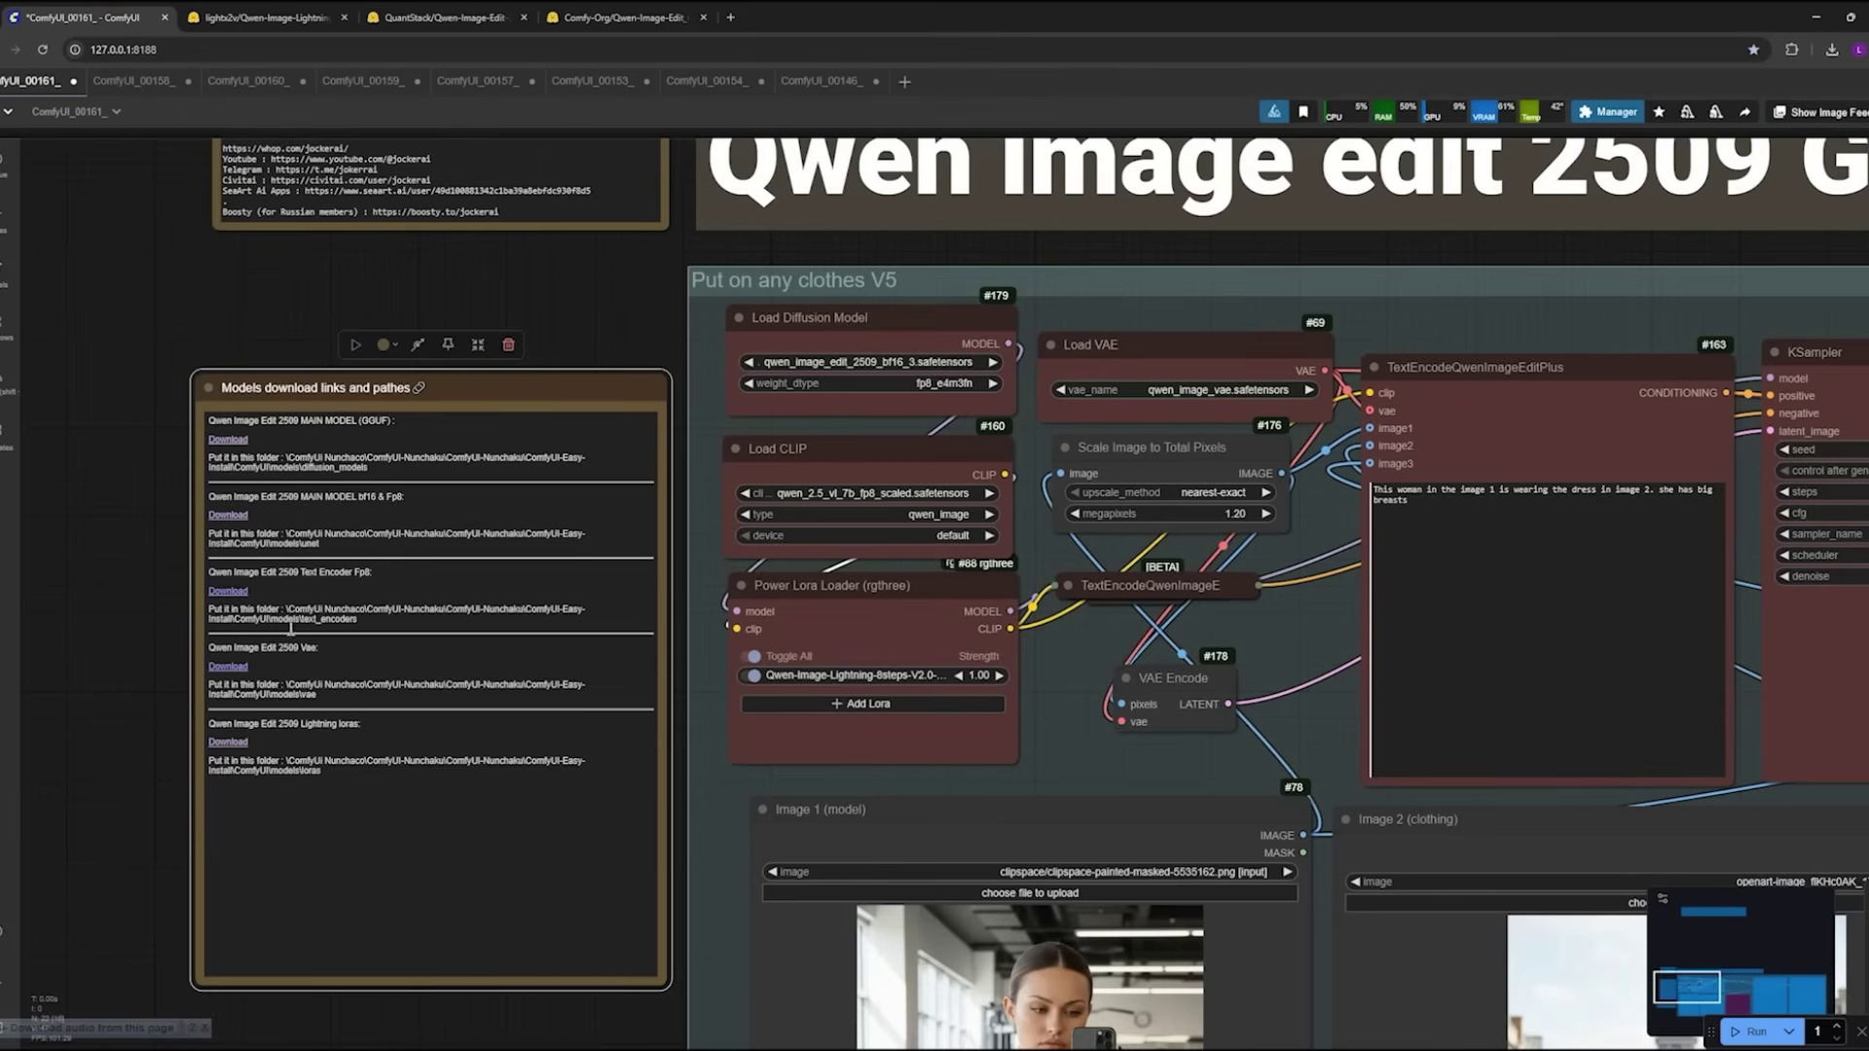
scroll(118, 623, up, 5)
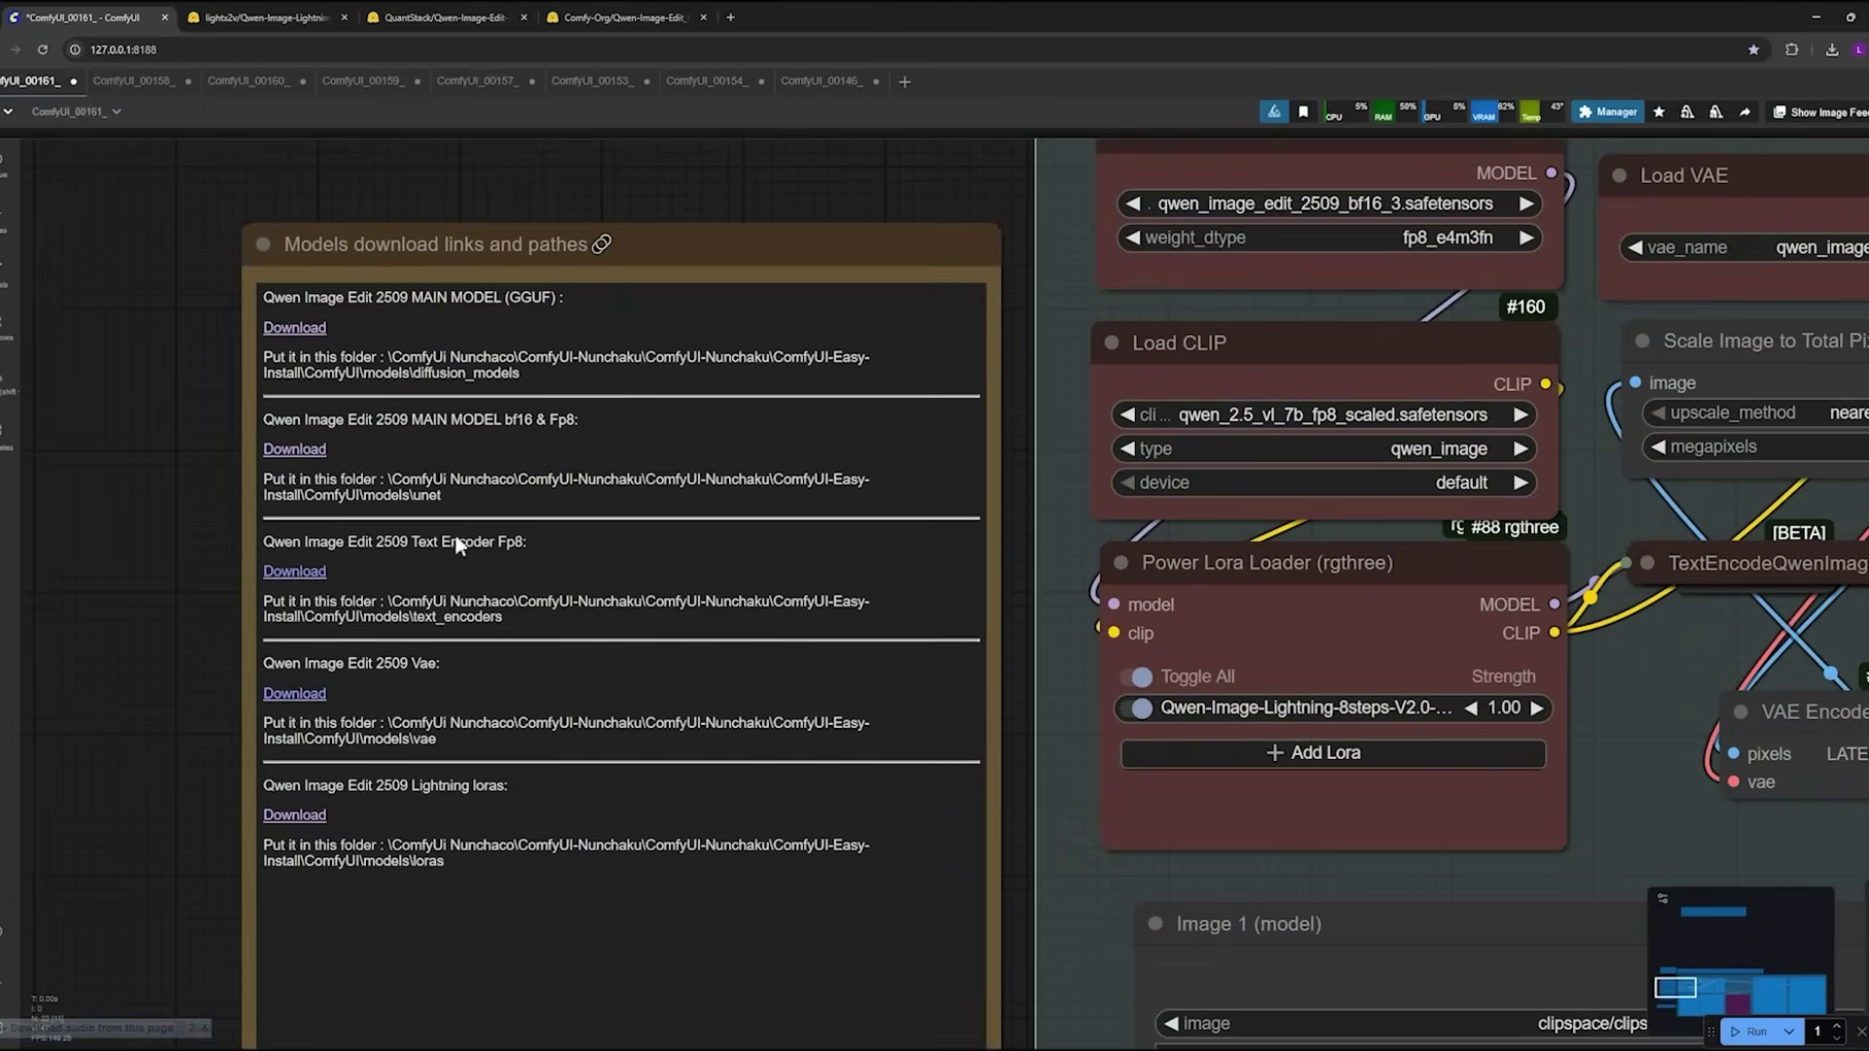
Step: Go over the Load Diffusion Model, Load CLIP and Power Lora Loader nodes and refresh the workflow's node definitions
scroll(57, 681, down, 6)
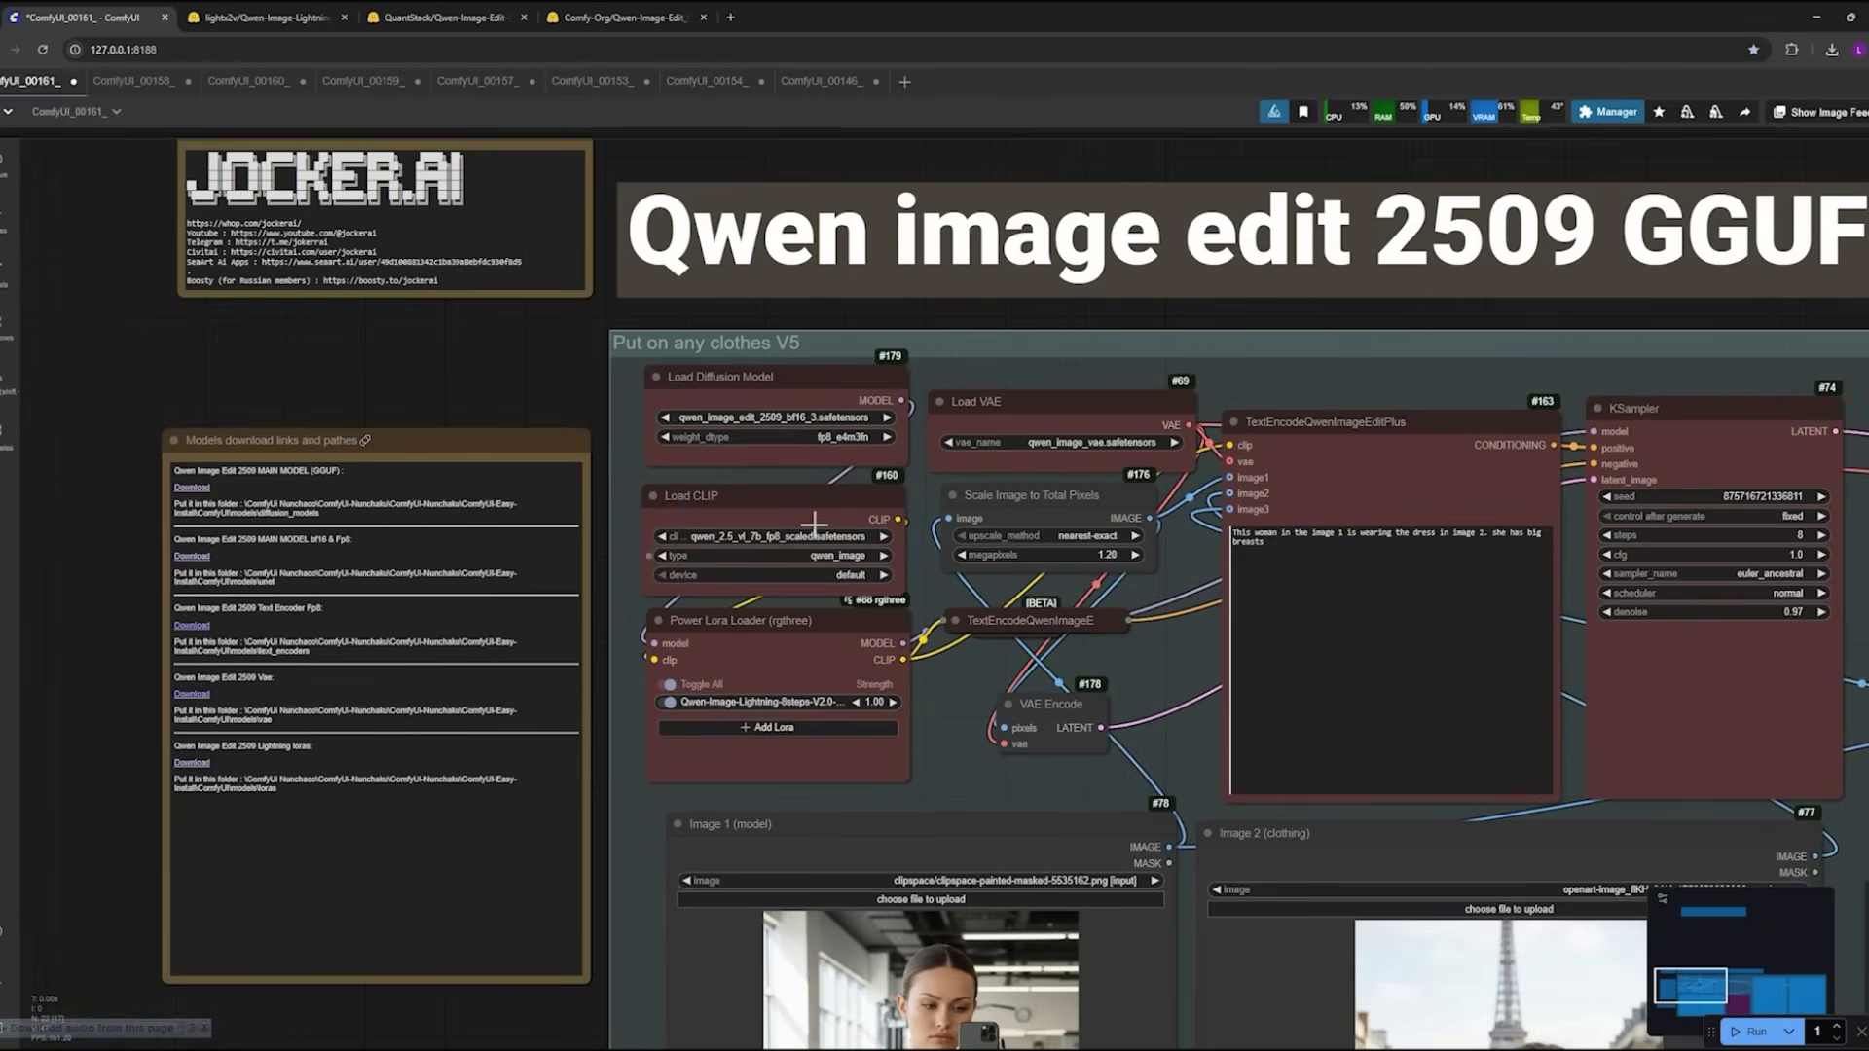
click(794, 386)
click(789, 517)
click(807, 645)
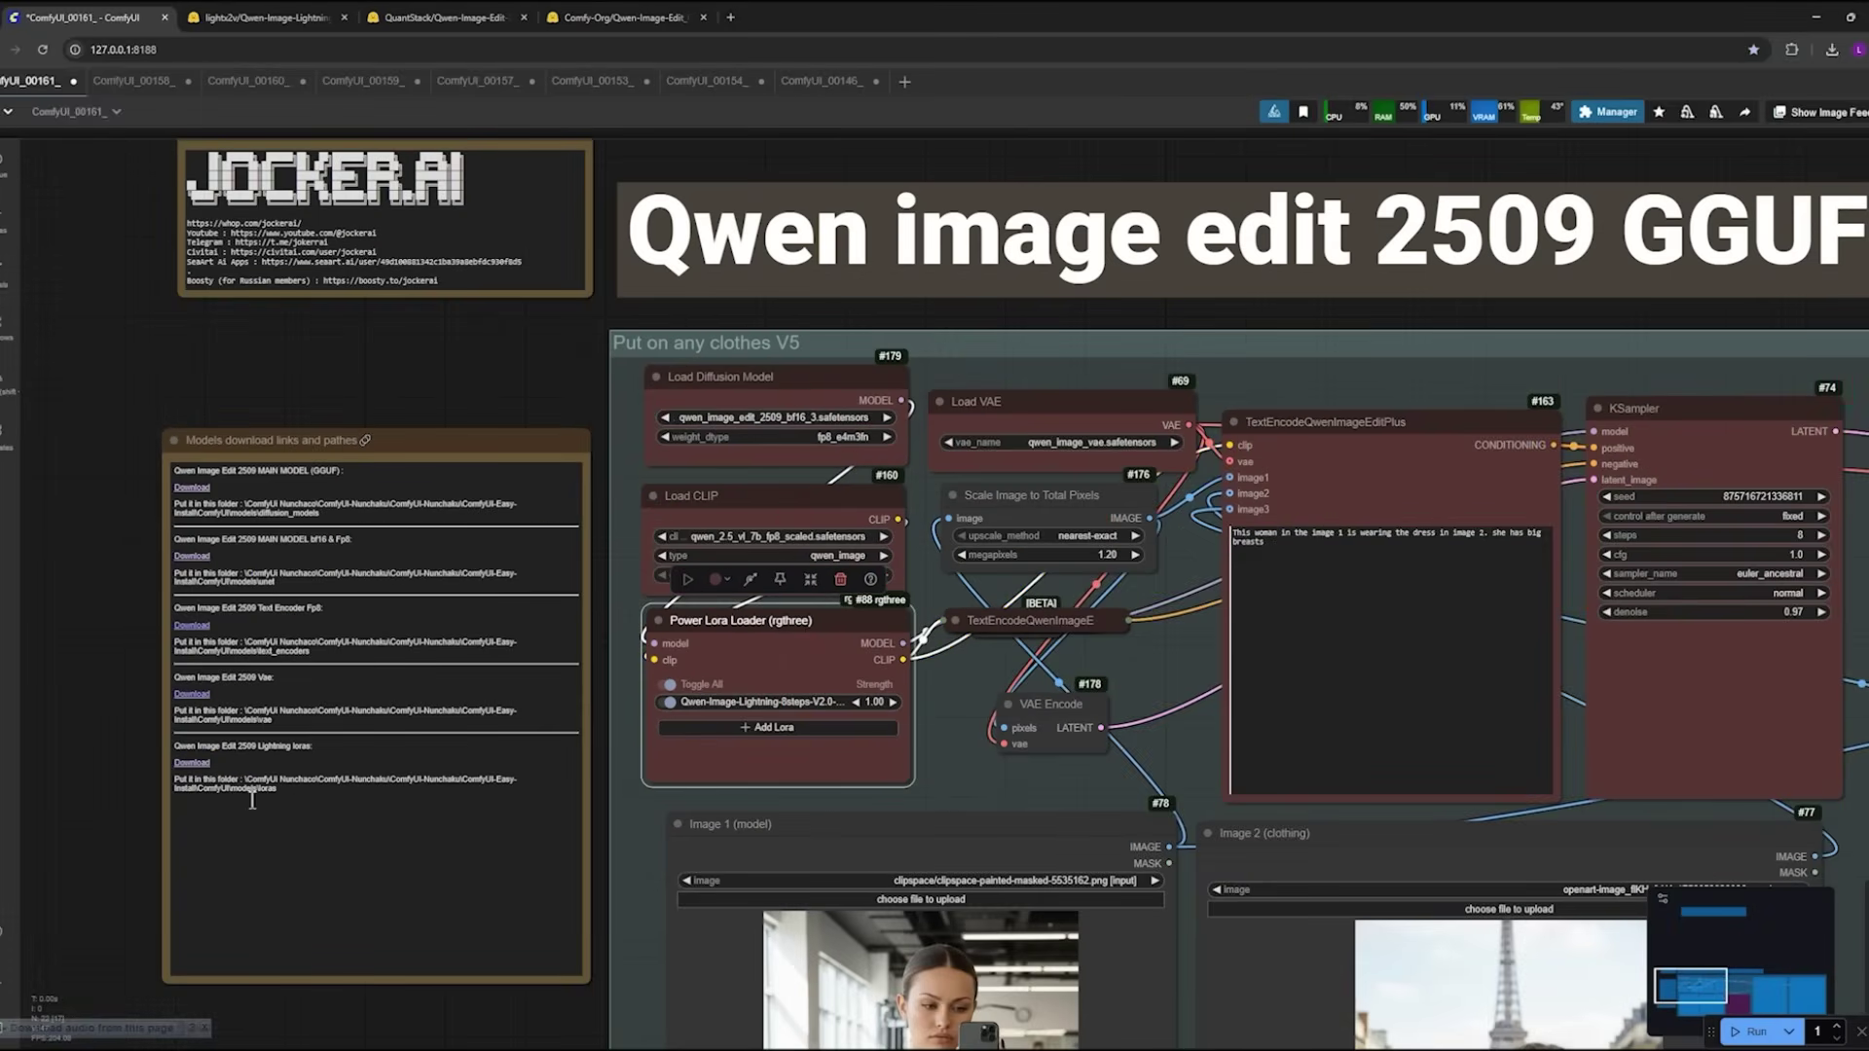
click(768, 475)
key(r)
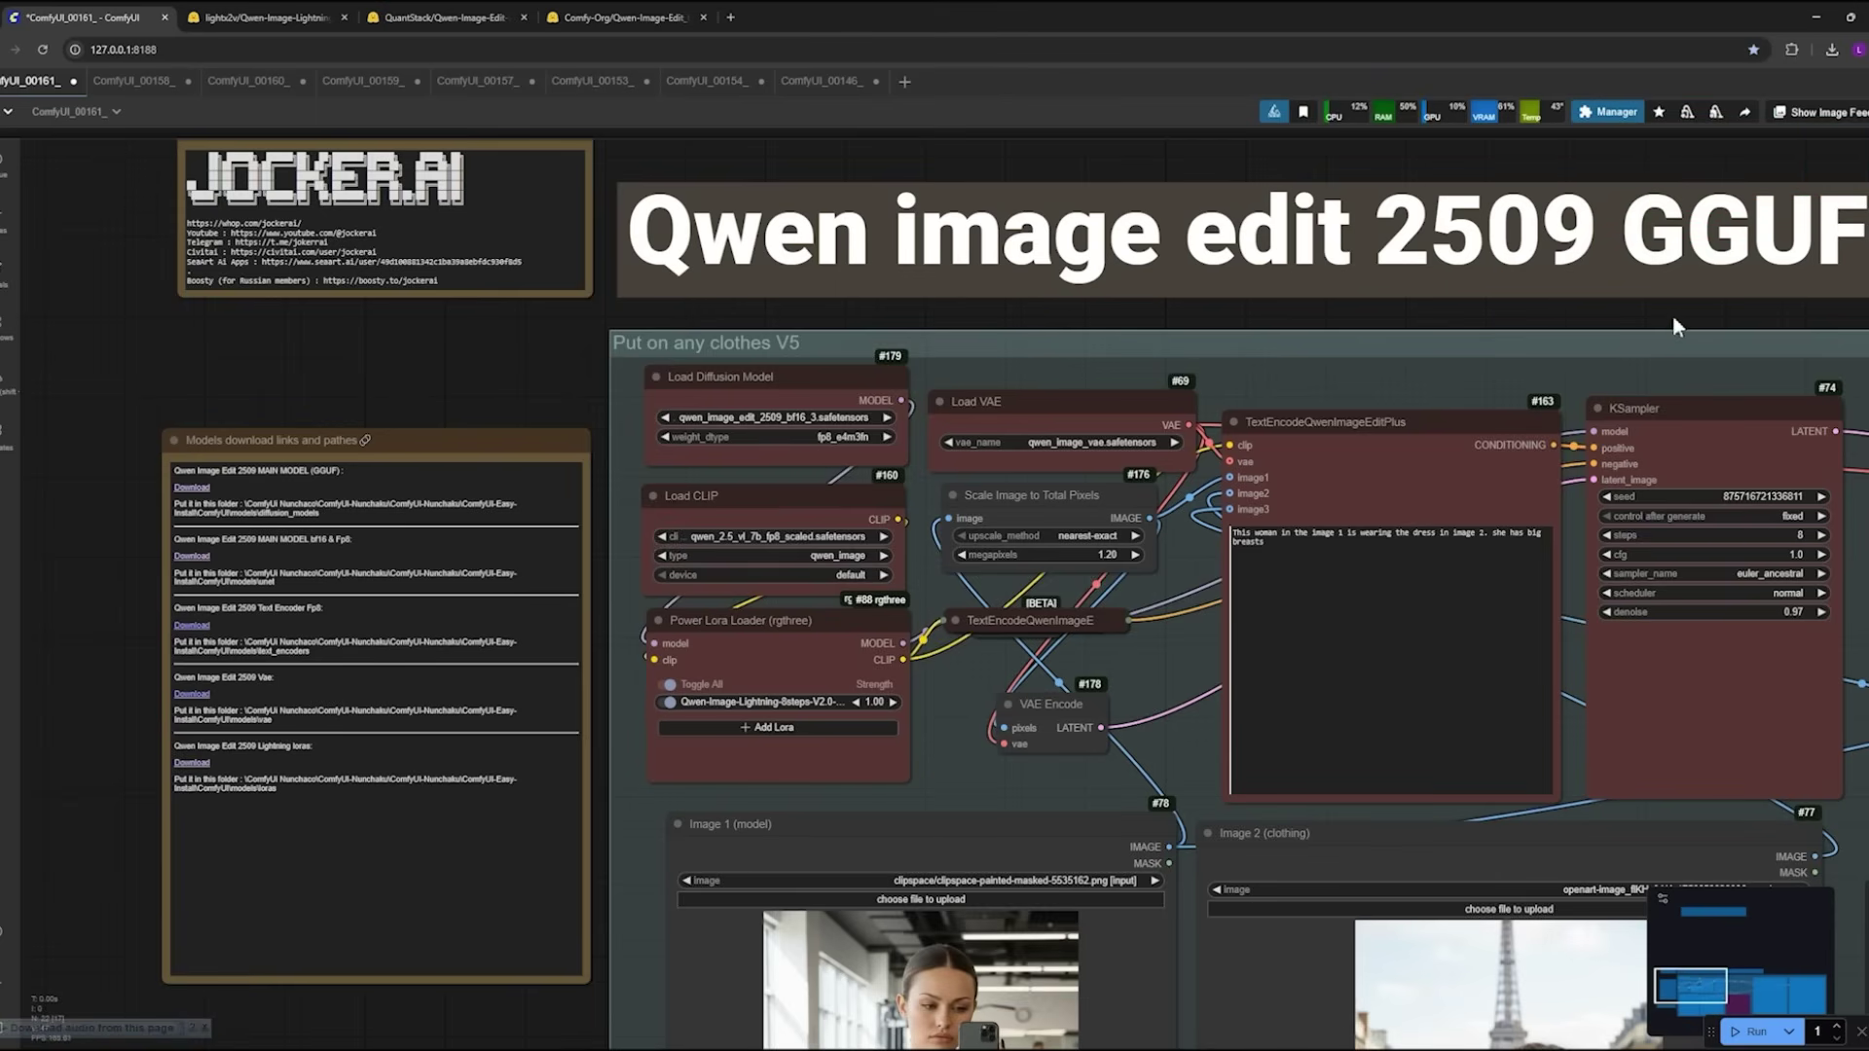
Step: Examine the files chosen in the Load Diffusion Model, Load CLIP and lora nodes alongside the model links note
drag(1672, 326, 1286, 288)
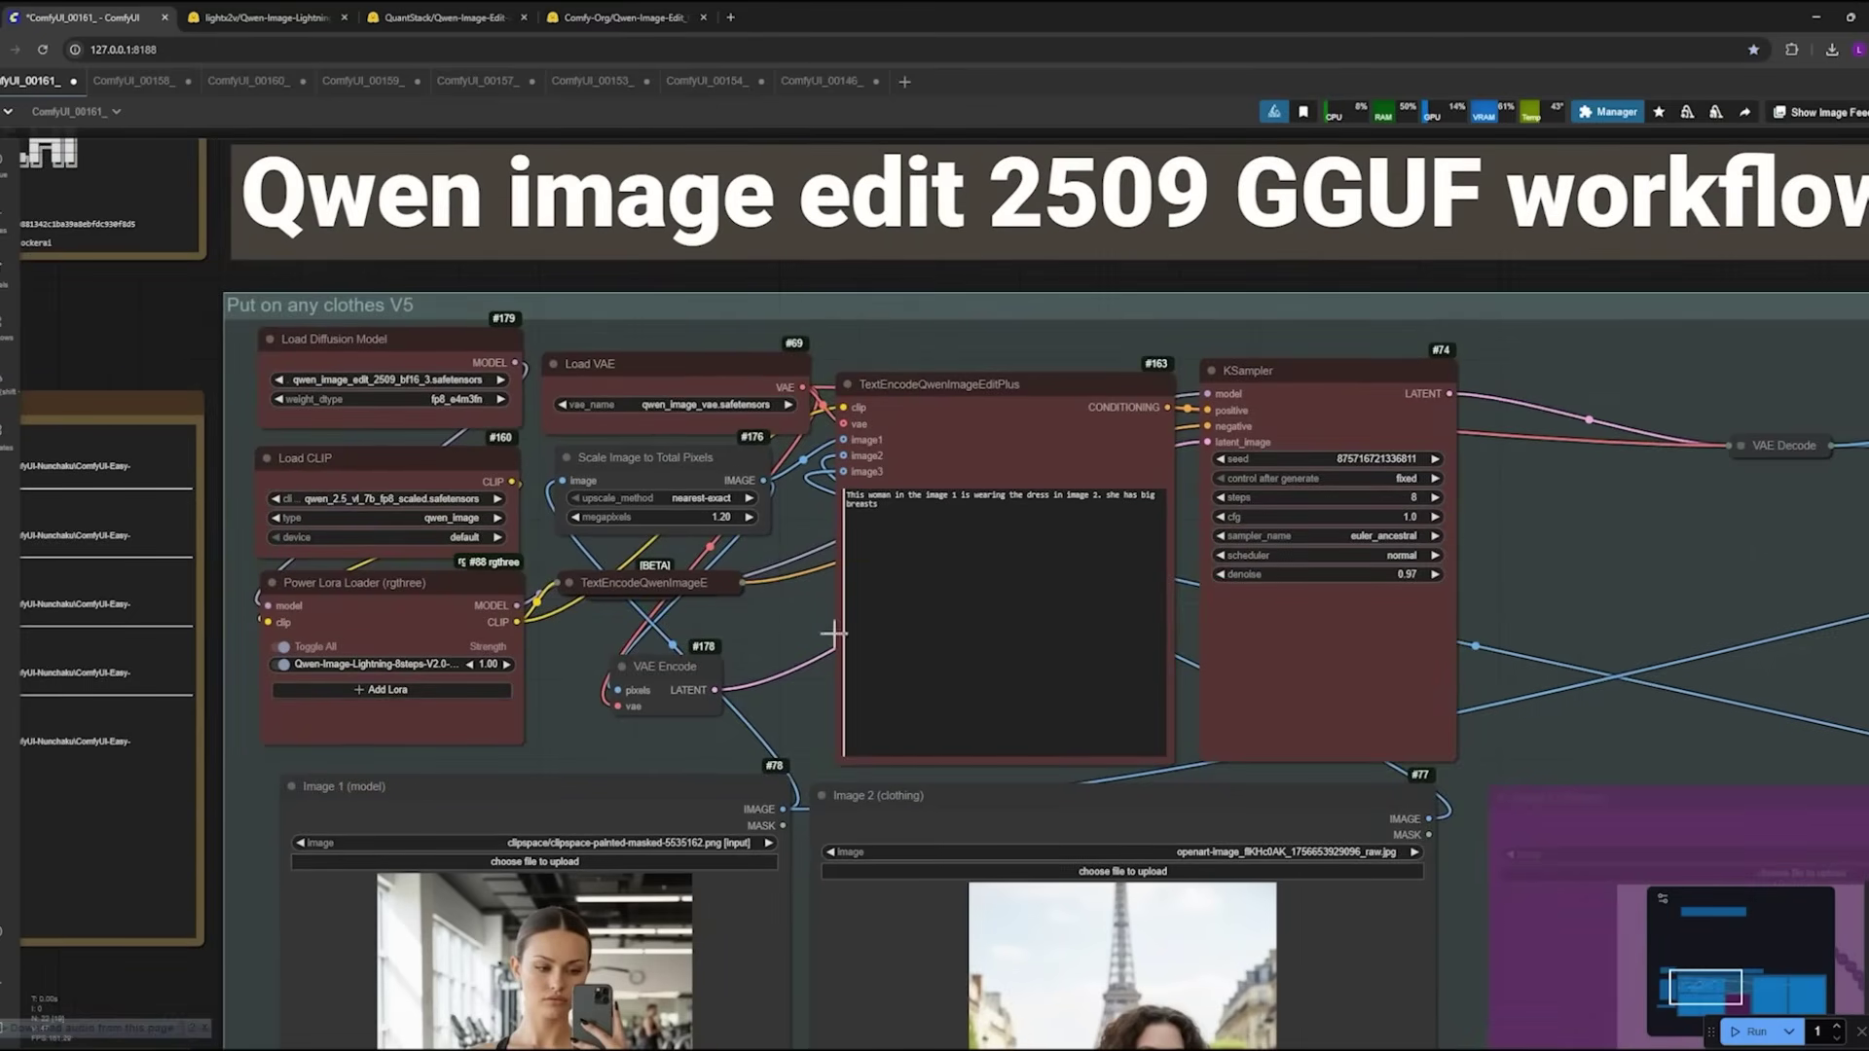
scroll(367, 419, up, 2)
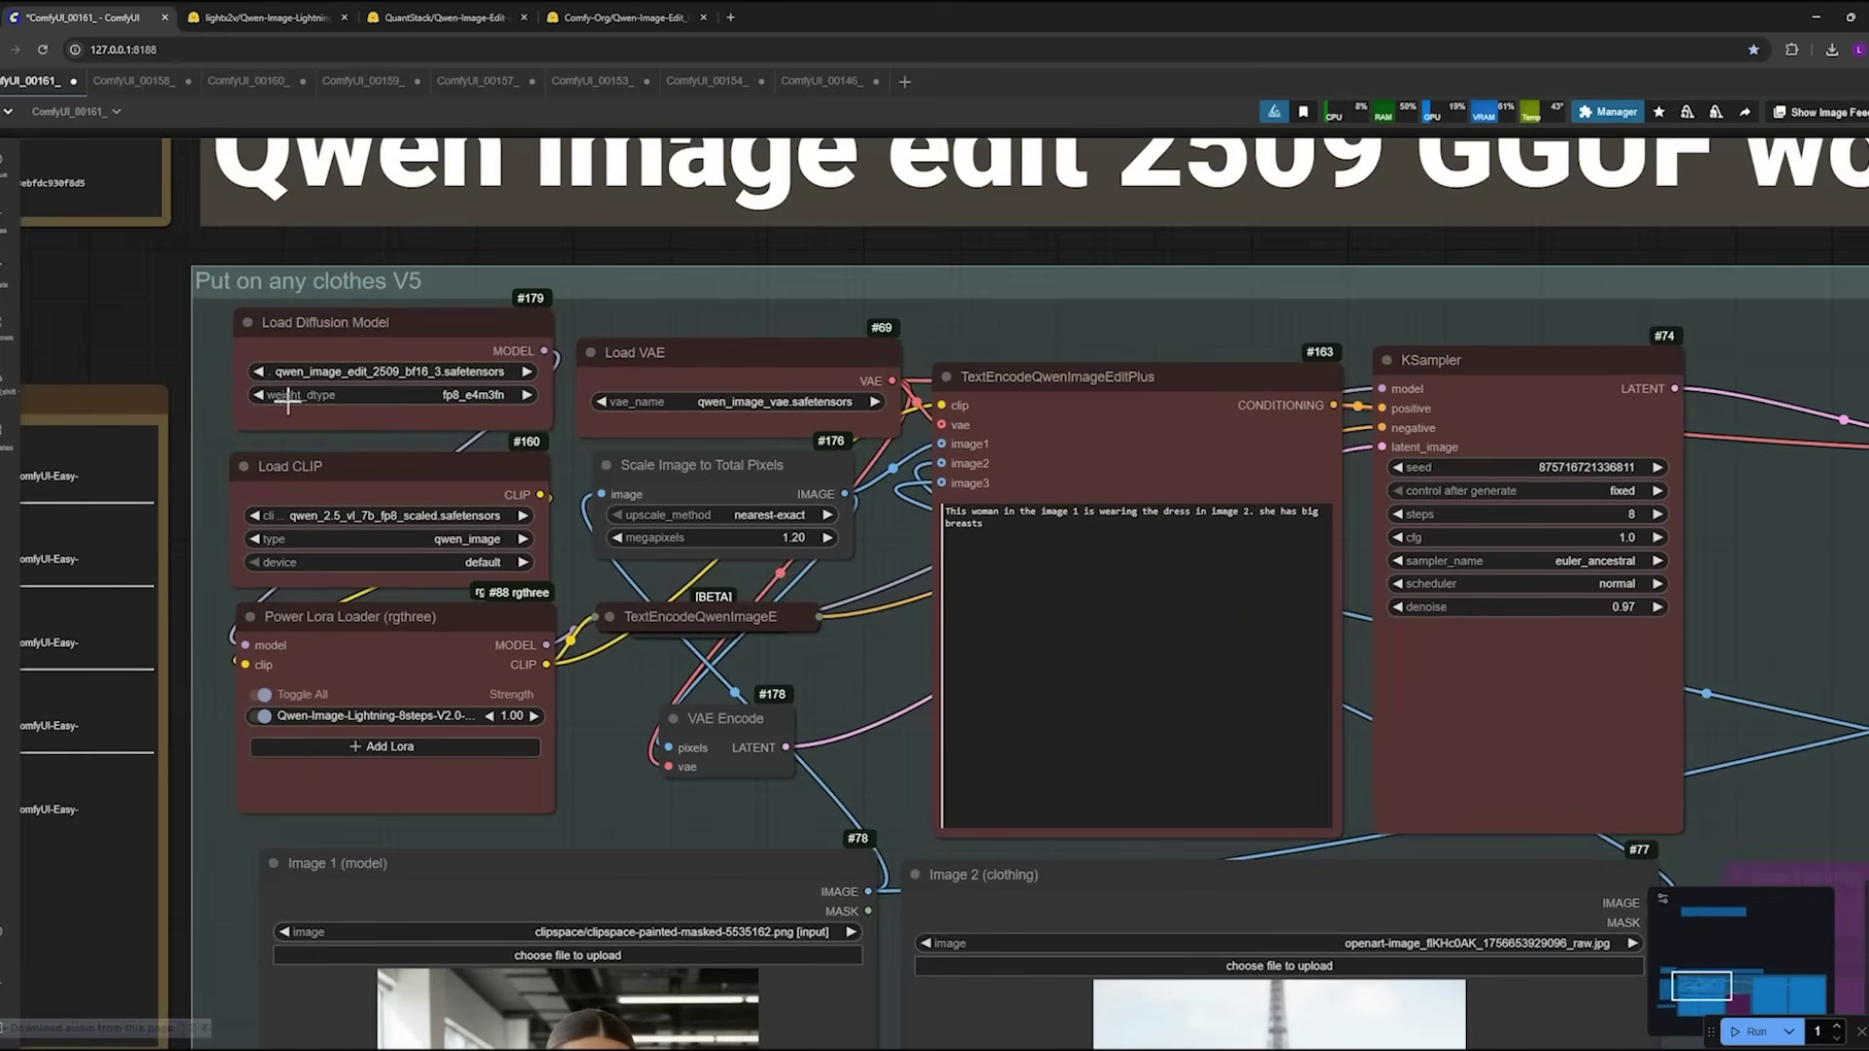
click(375, 382)
click(400, 473)
drag(298, 435, 823, 417)
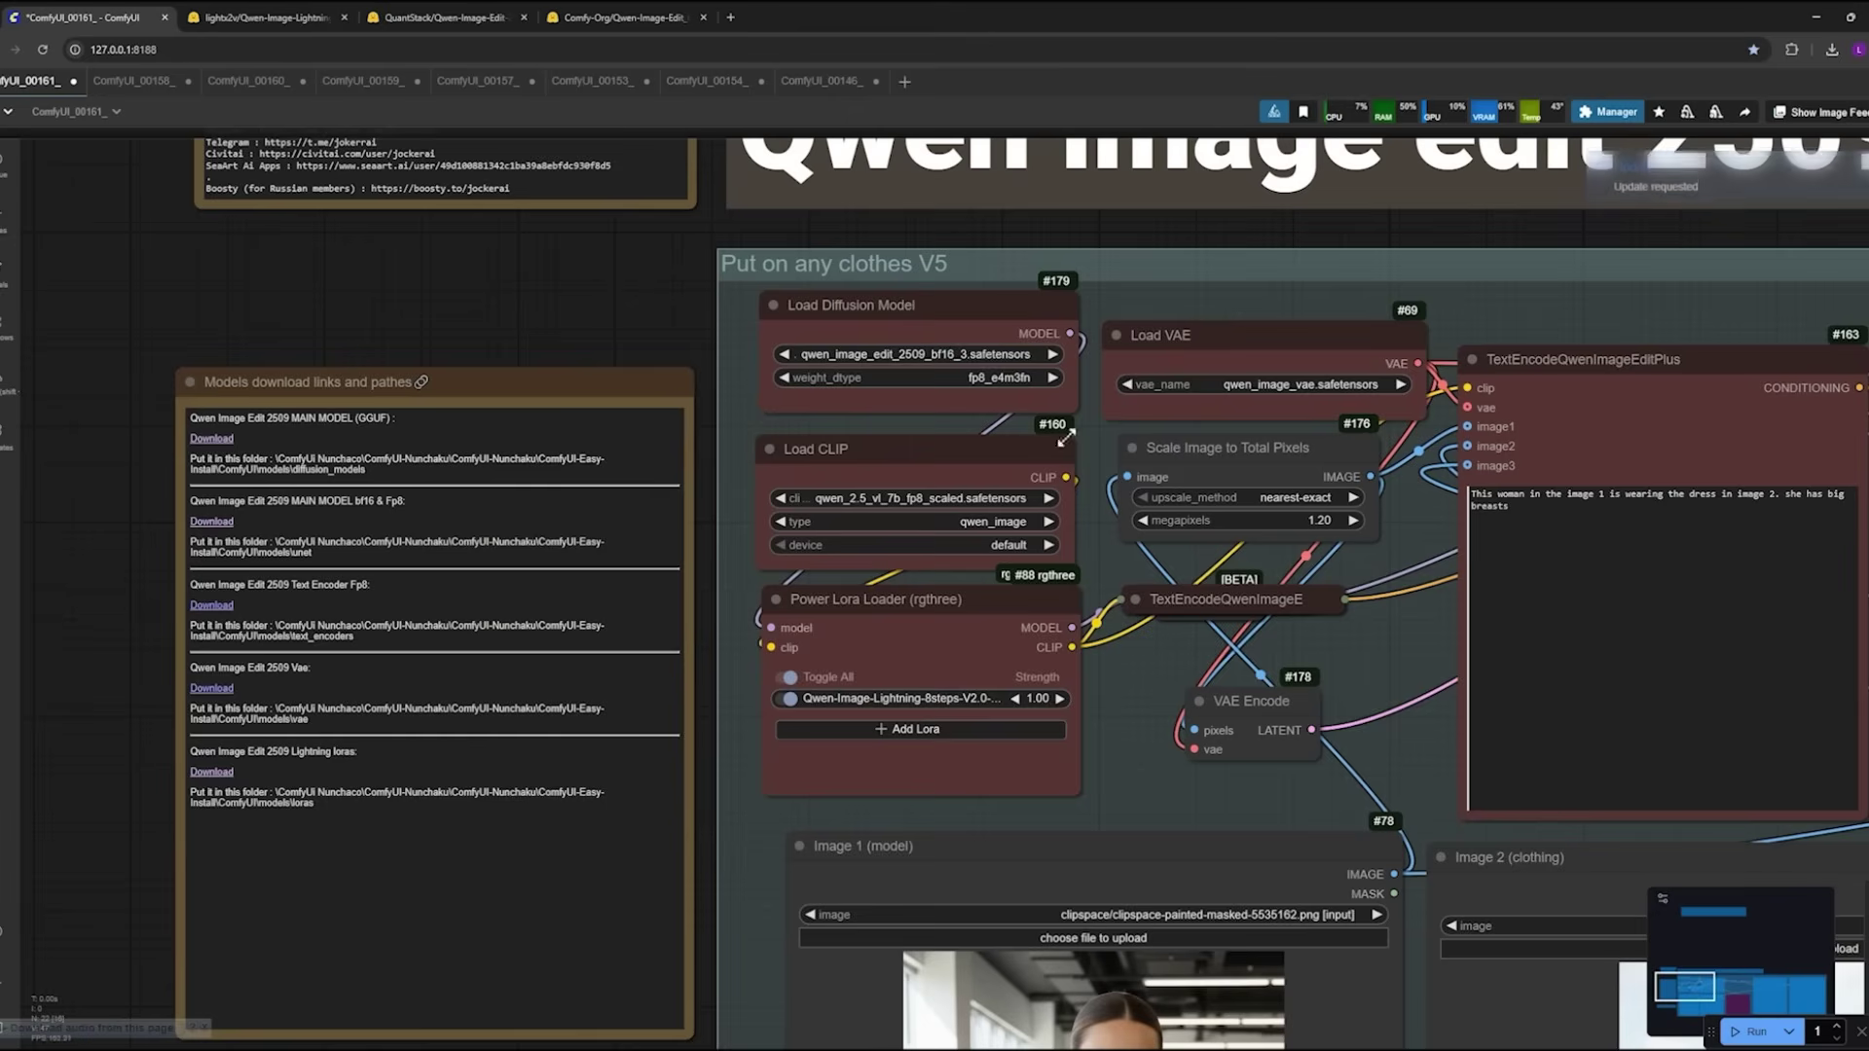
drag(1603, 226, 1393, 230)
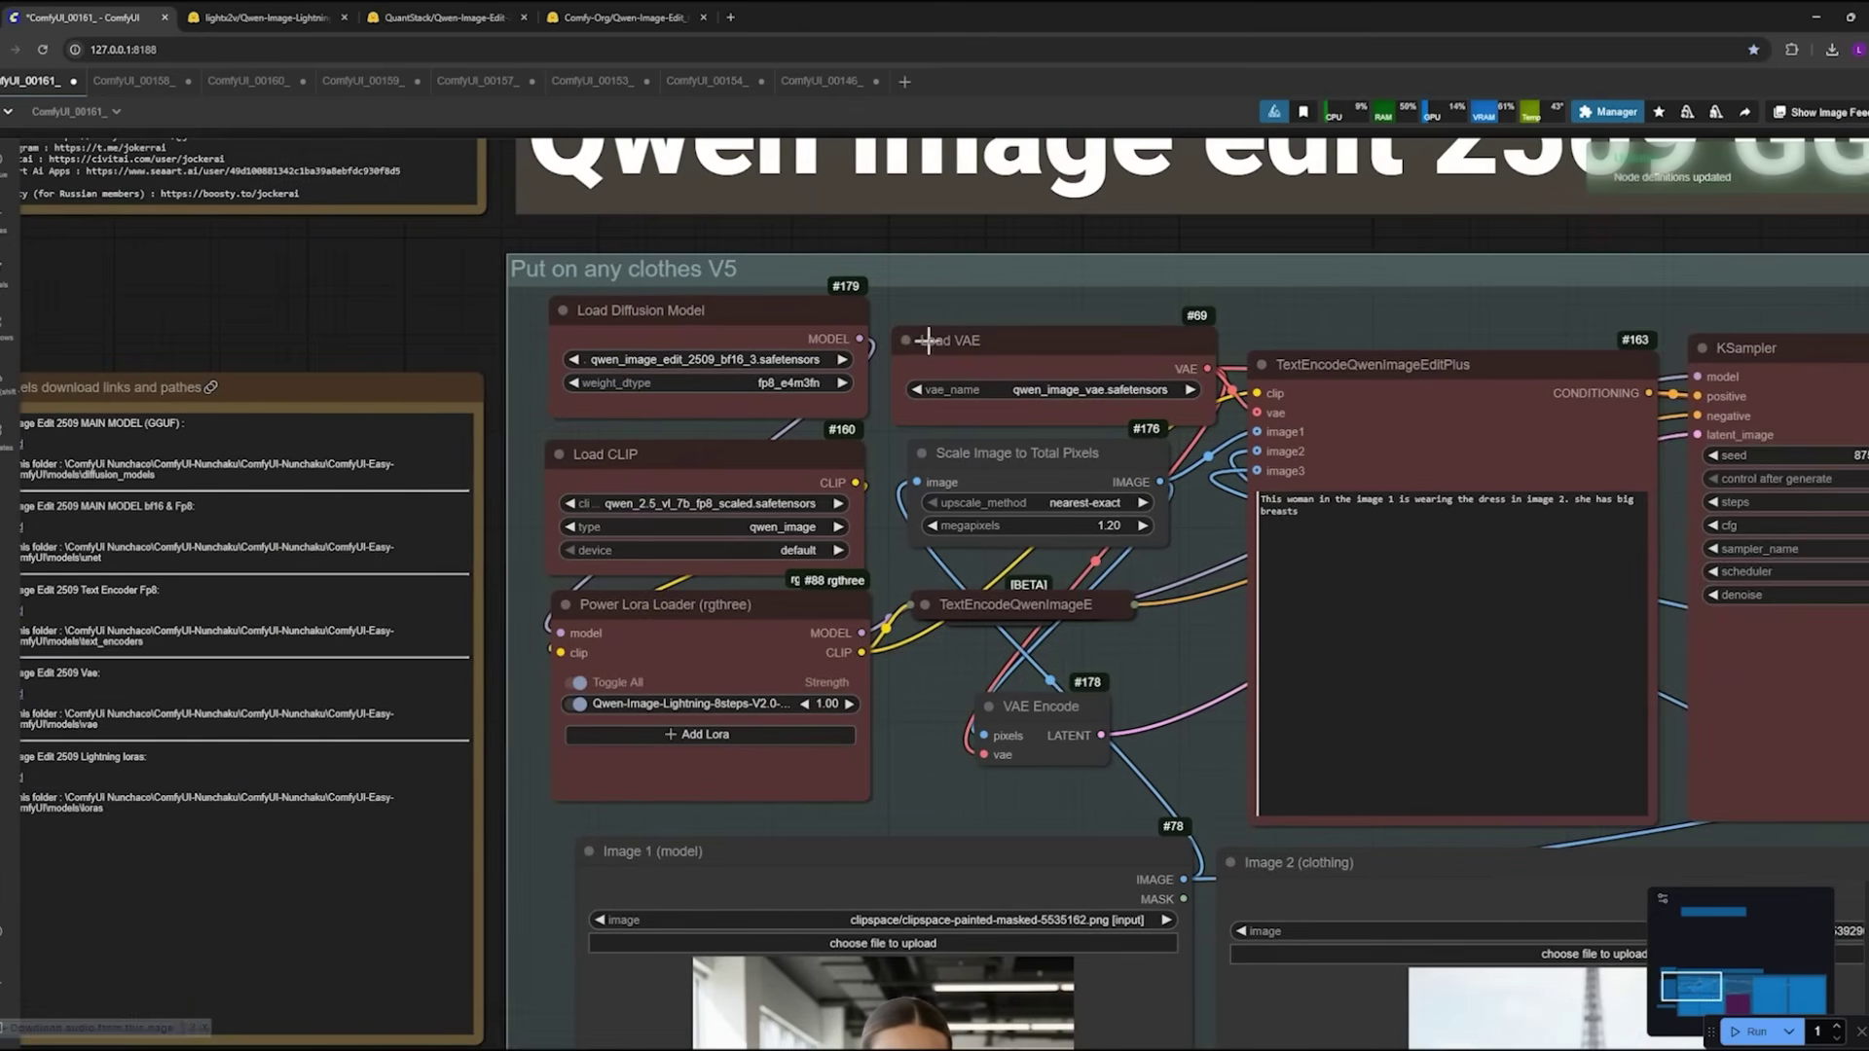
click(740, 360)
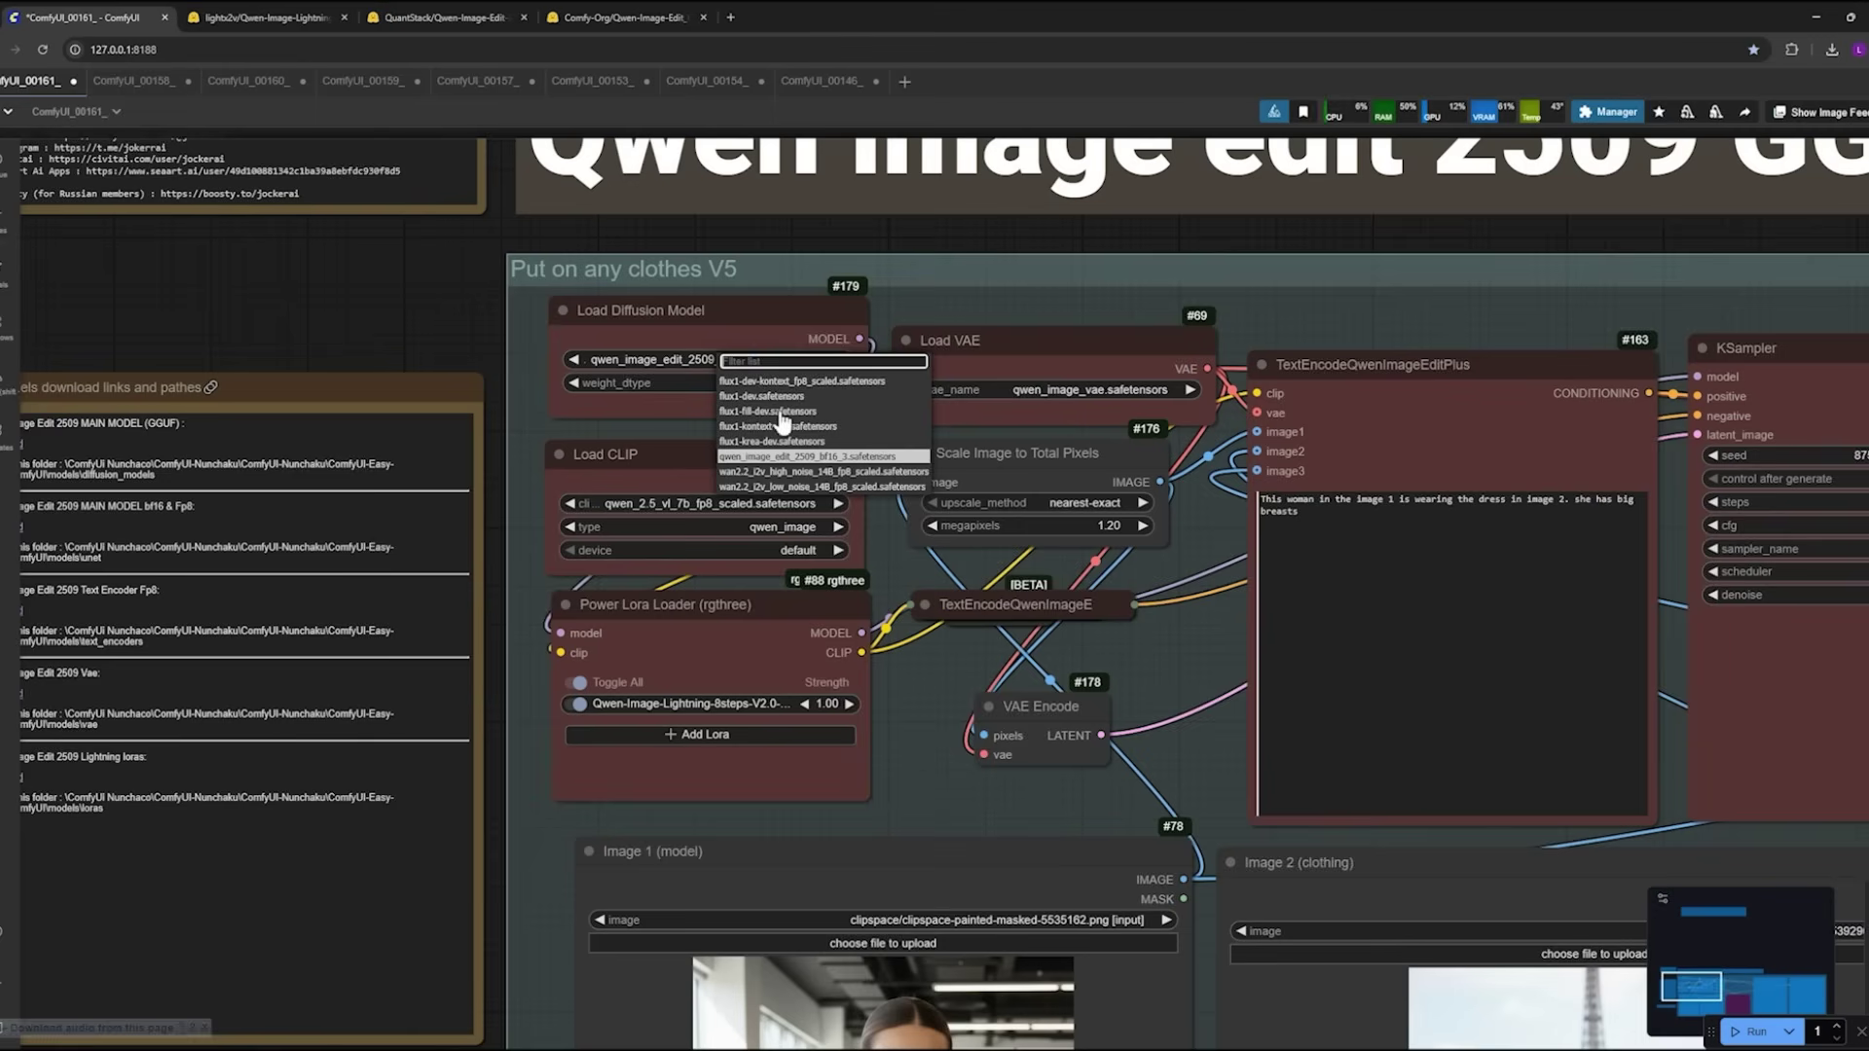
click(785, 502)
click(796, 570)
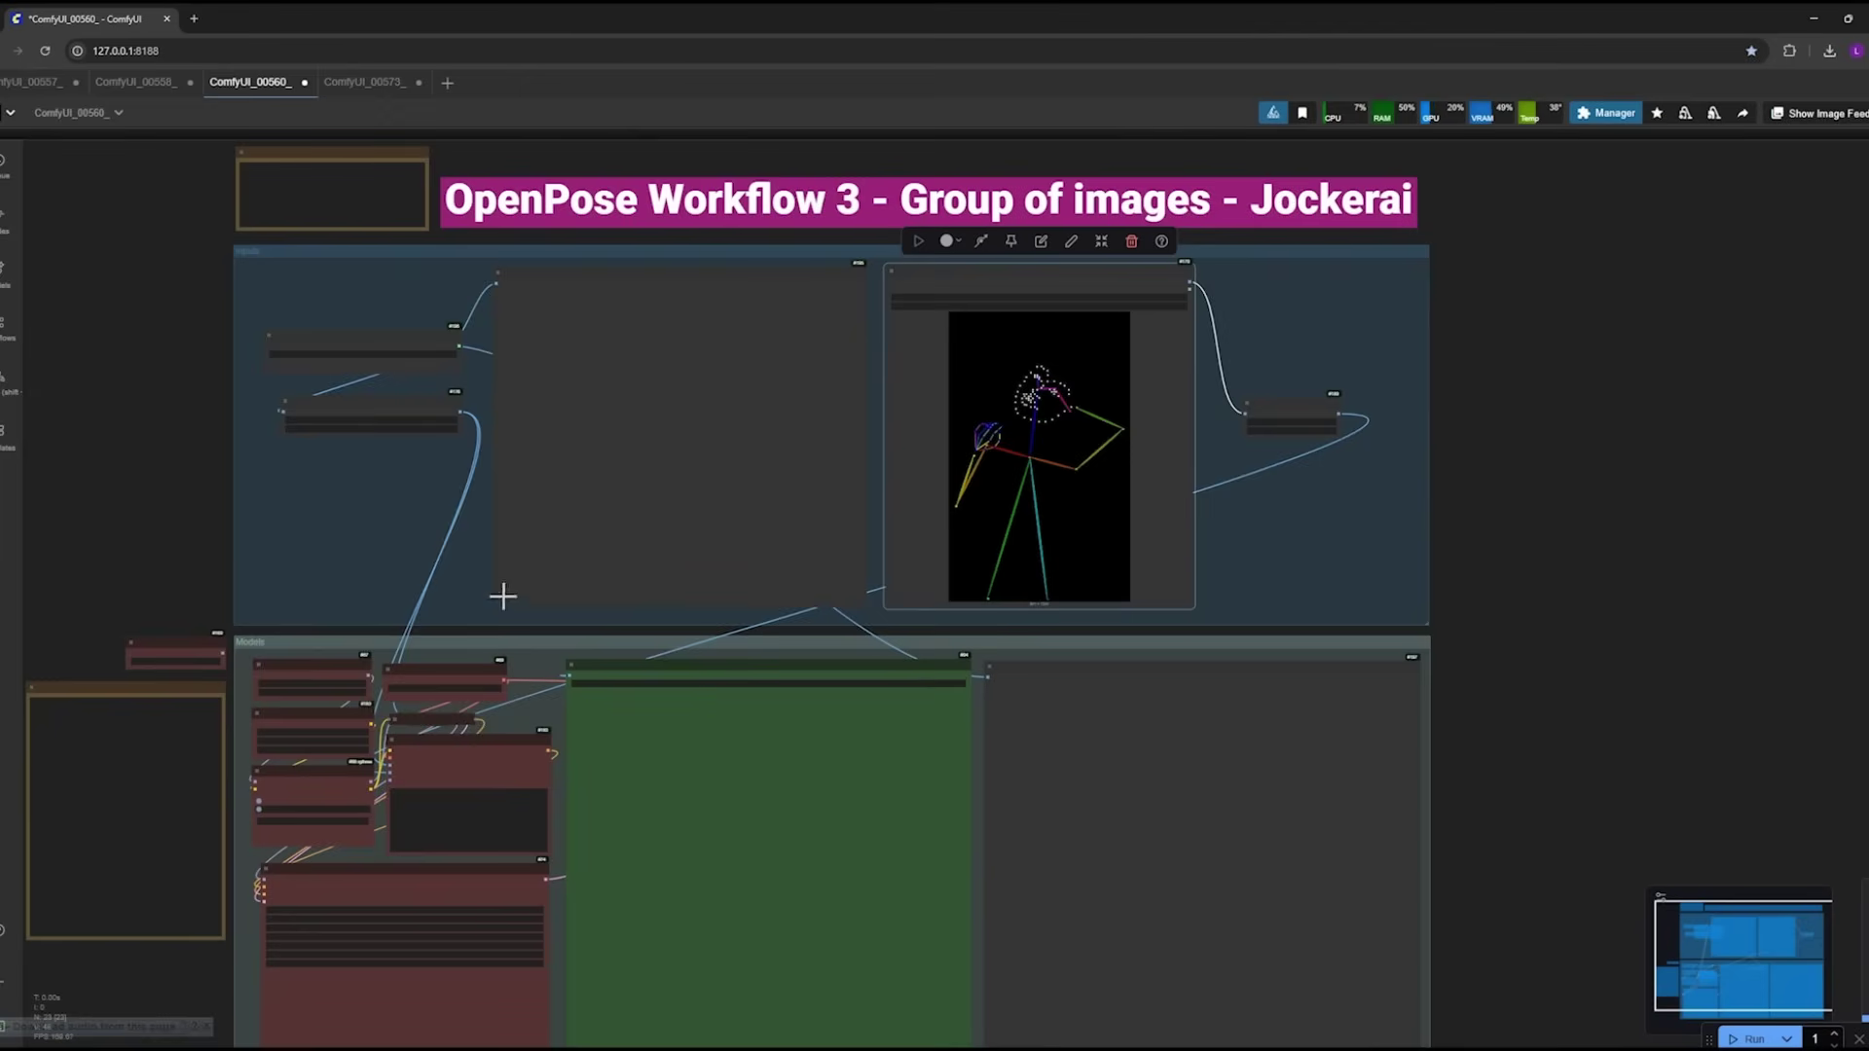
Step: Bring up the OpenPose Workflow 3 - Group of images workflow and look over its input nodes
scroll(663, 622, down, 1)
scroll(641, 603, up, 1)
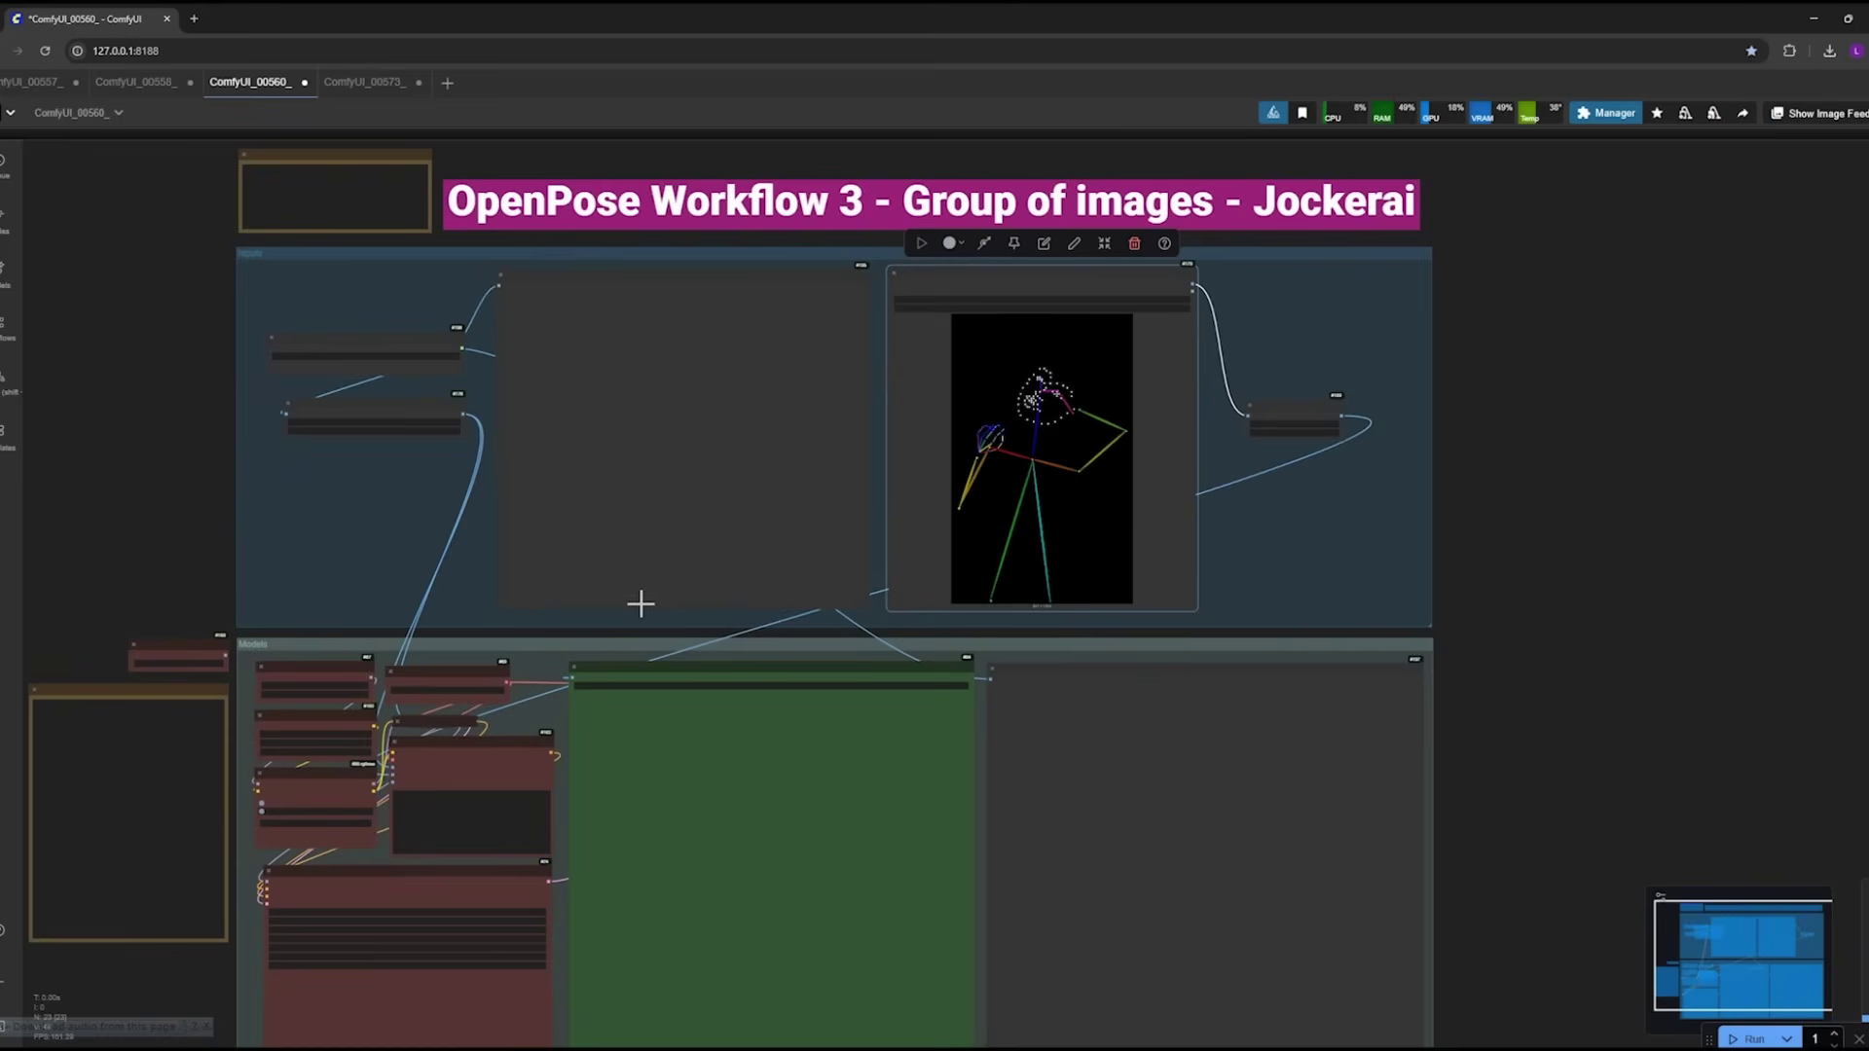
click(382, 94)
click(255, 83)
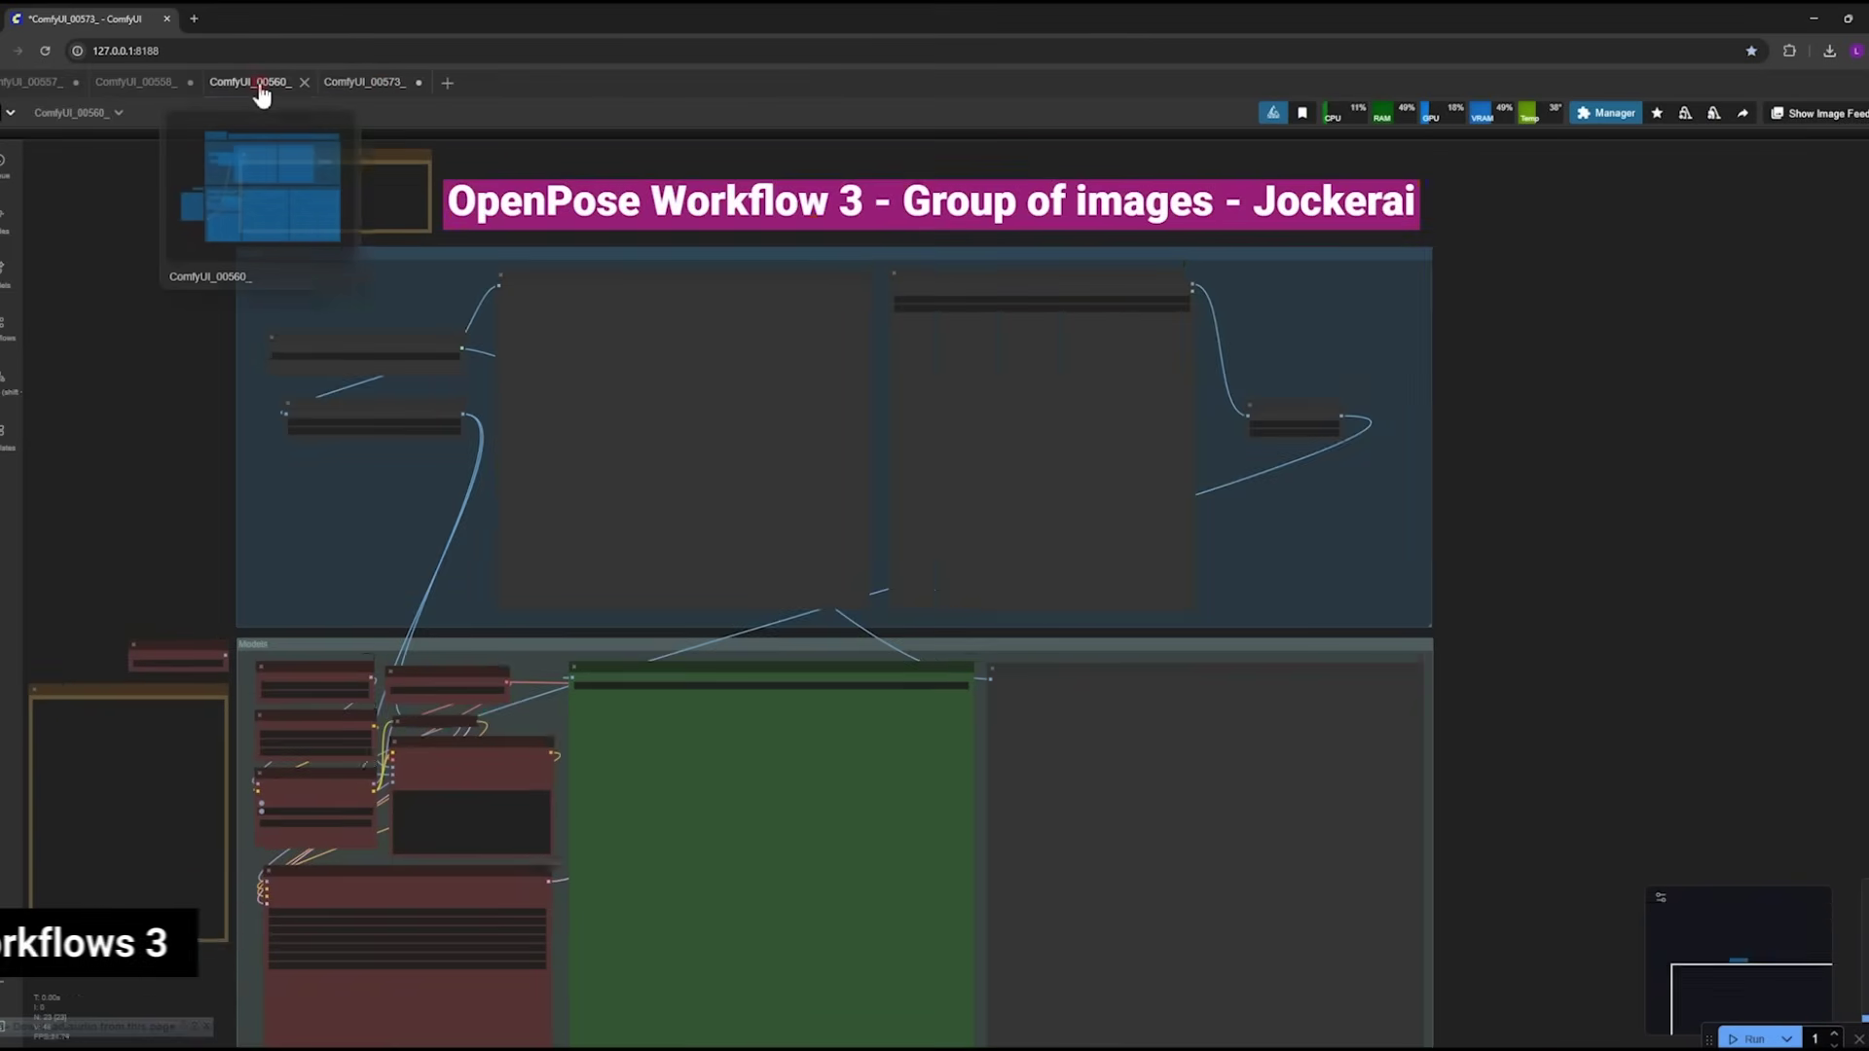
scroll(526, 528, up, 2)
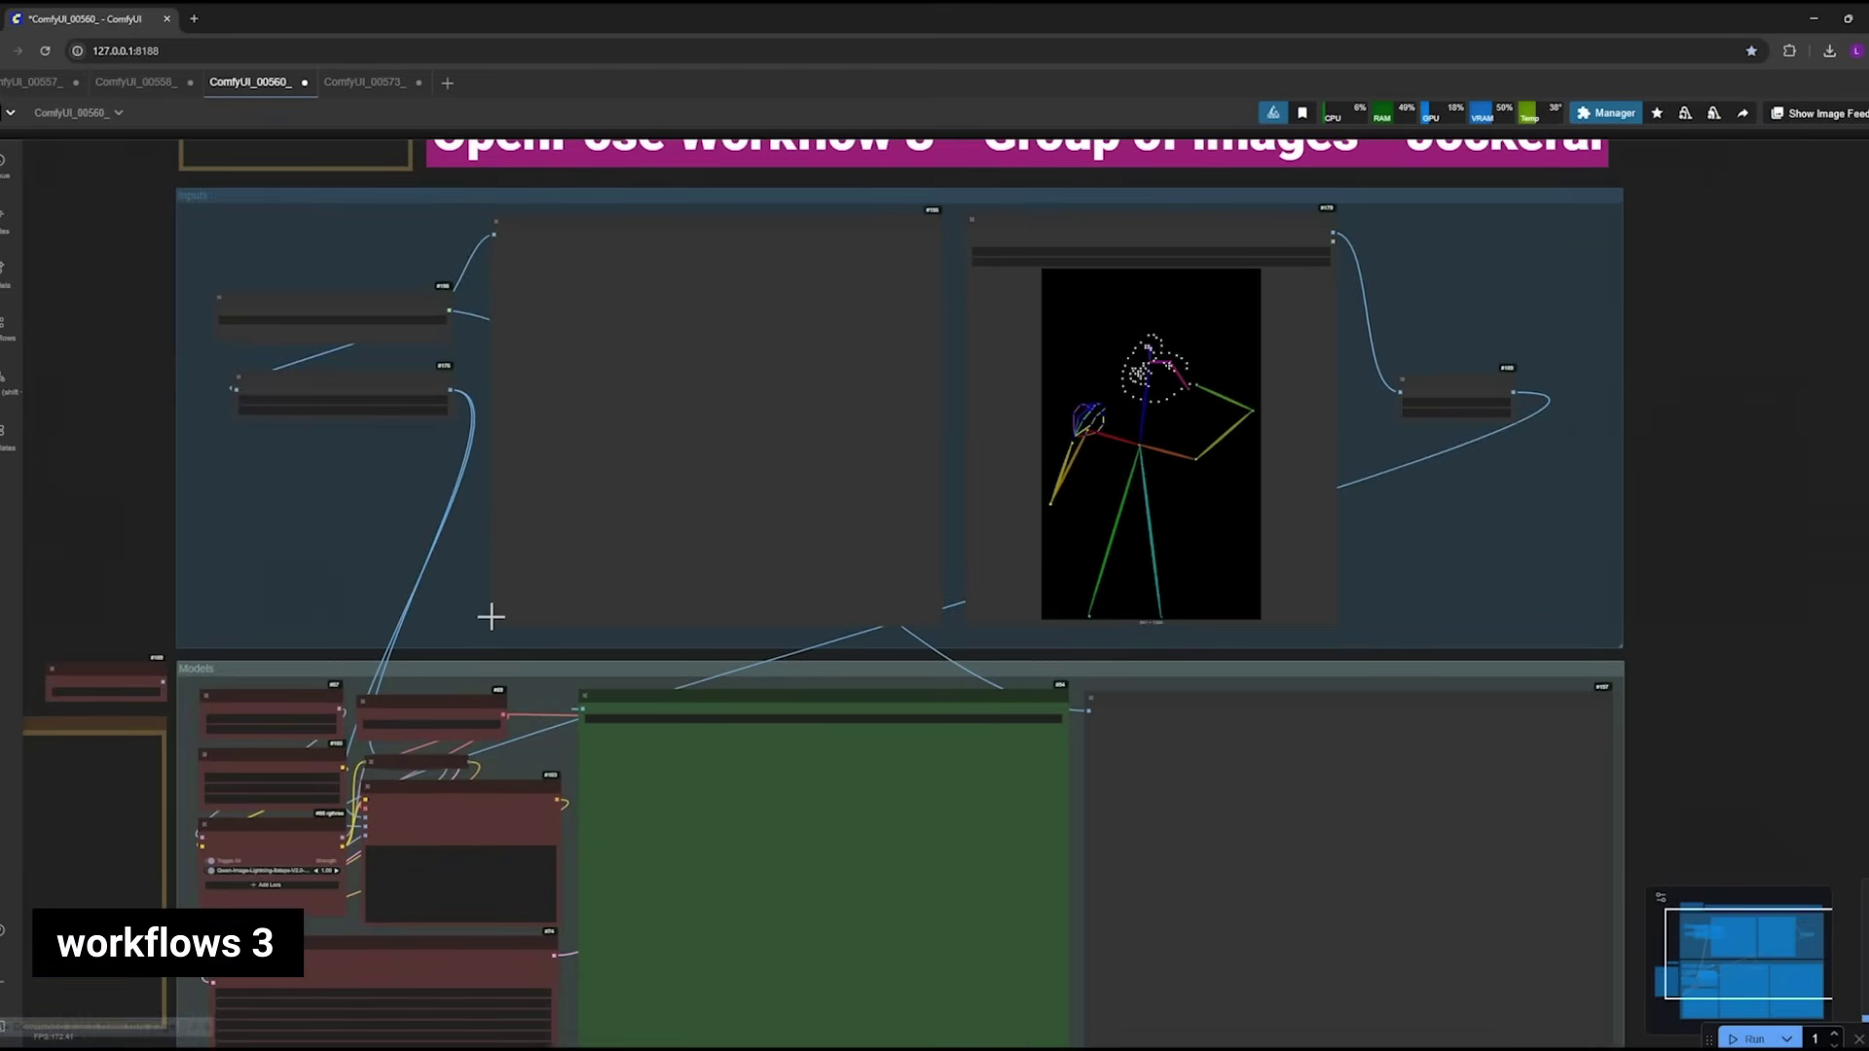
drag(380, 562, 333, 676)
click(794, 510)
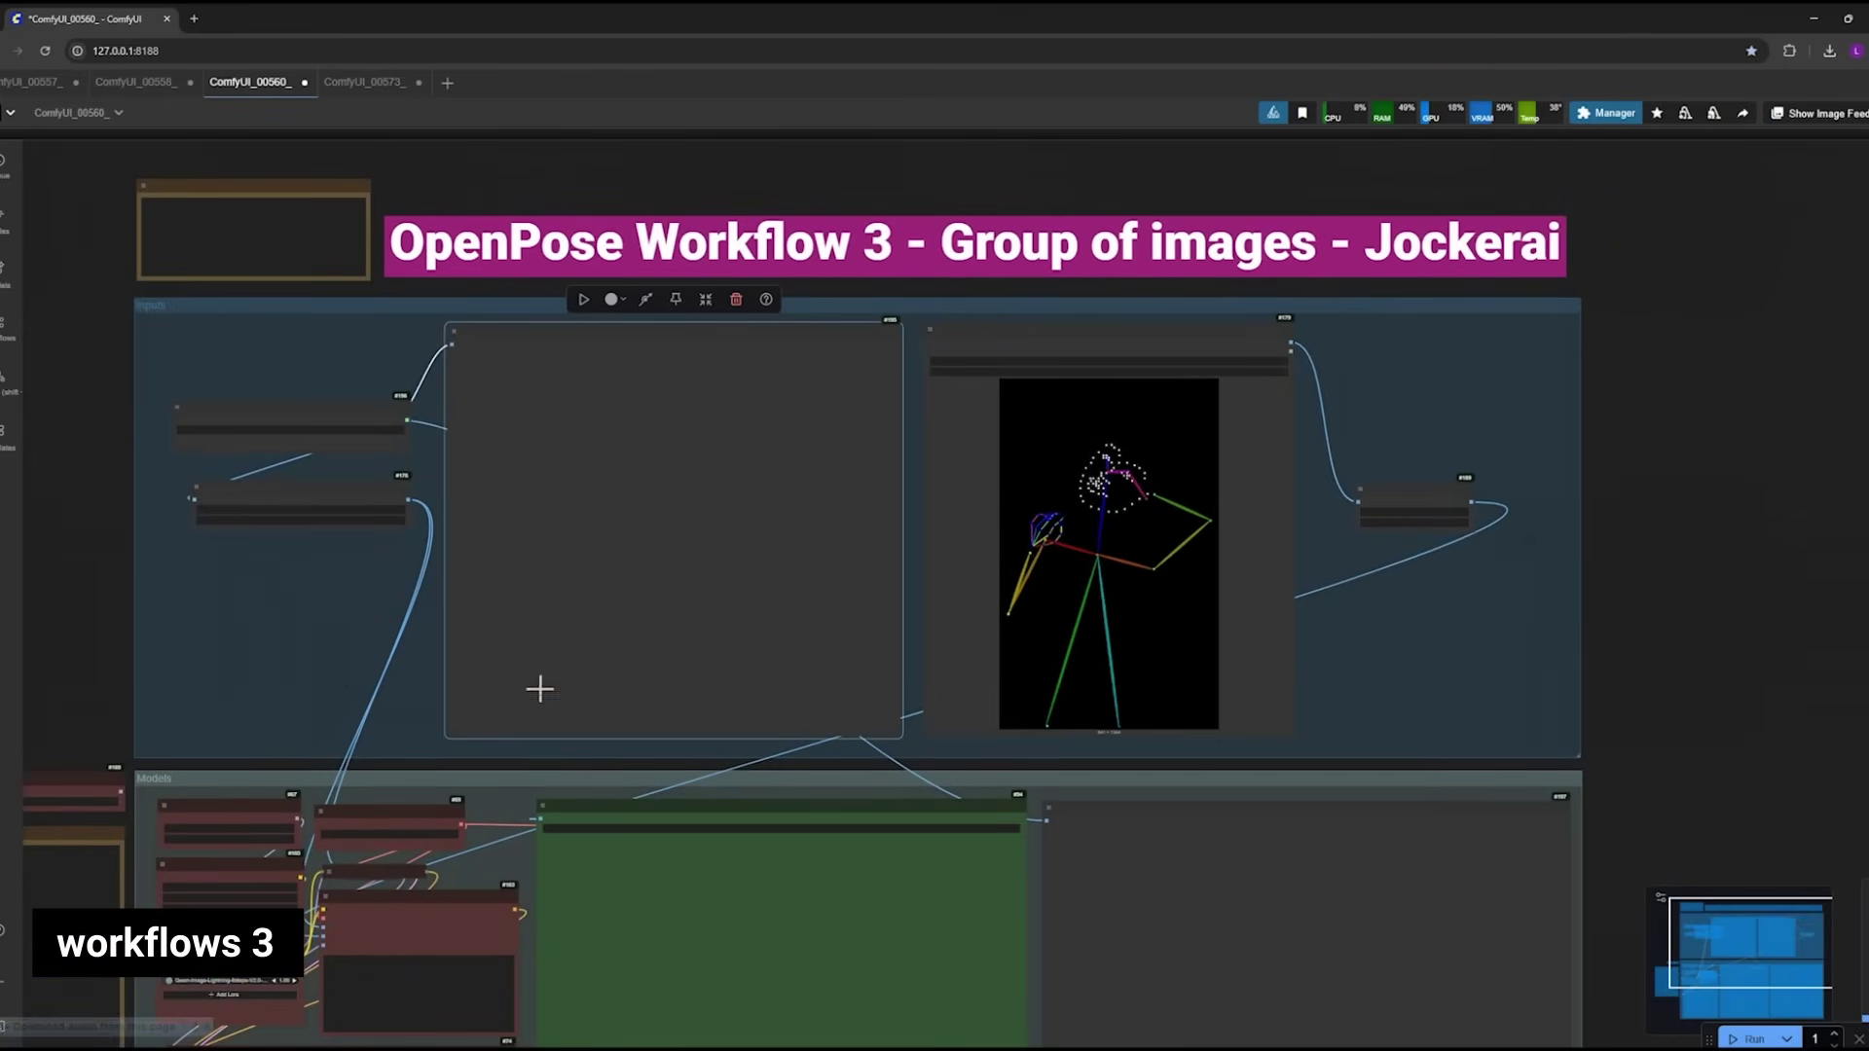
scroll(462, 735, down, 1)
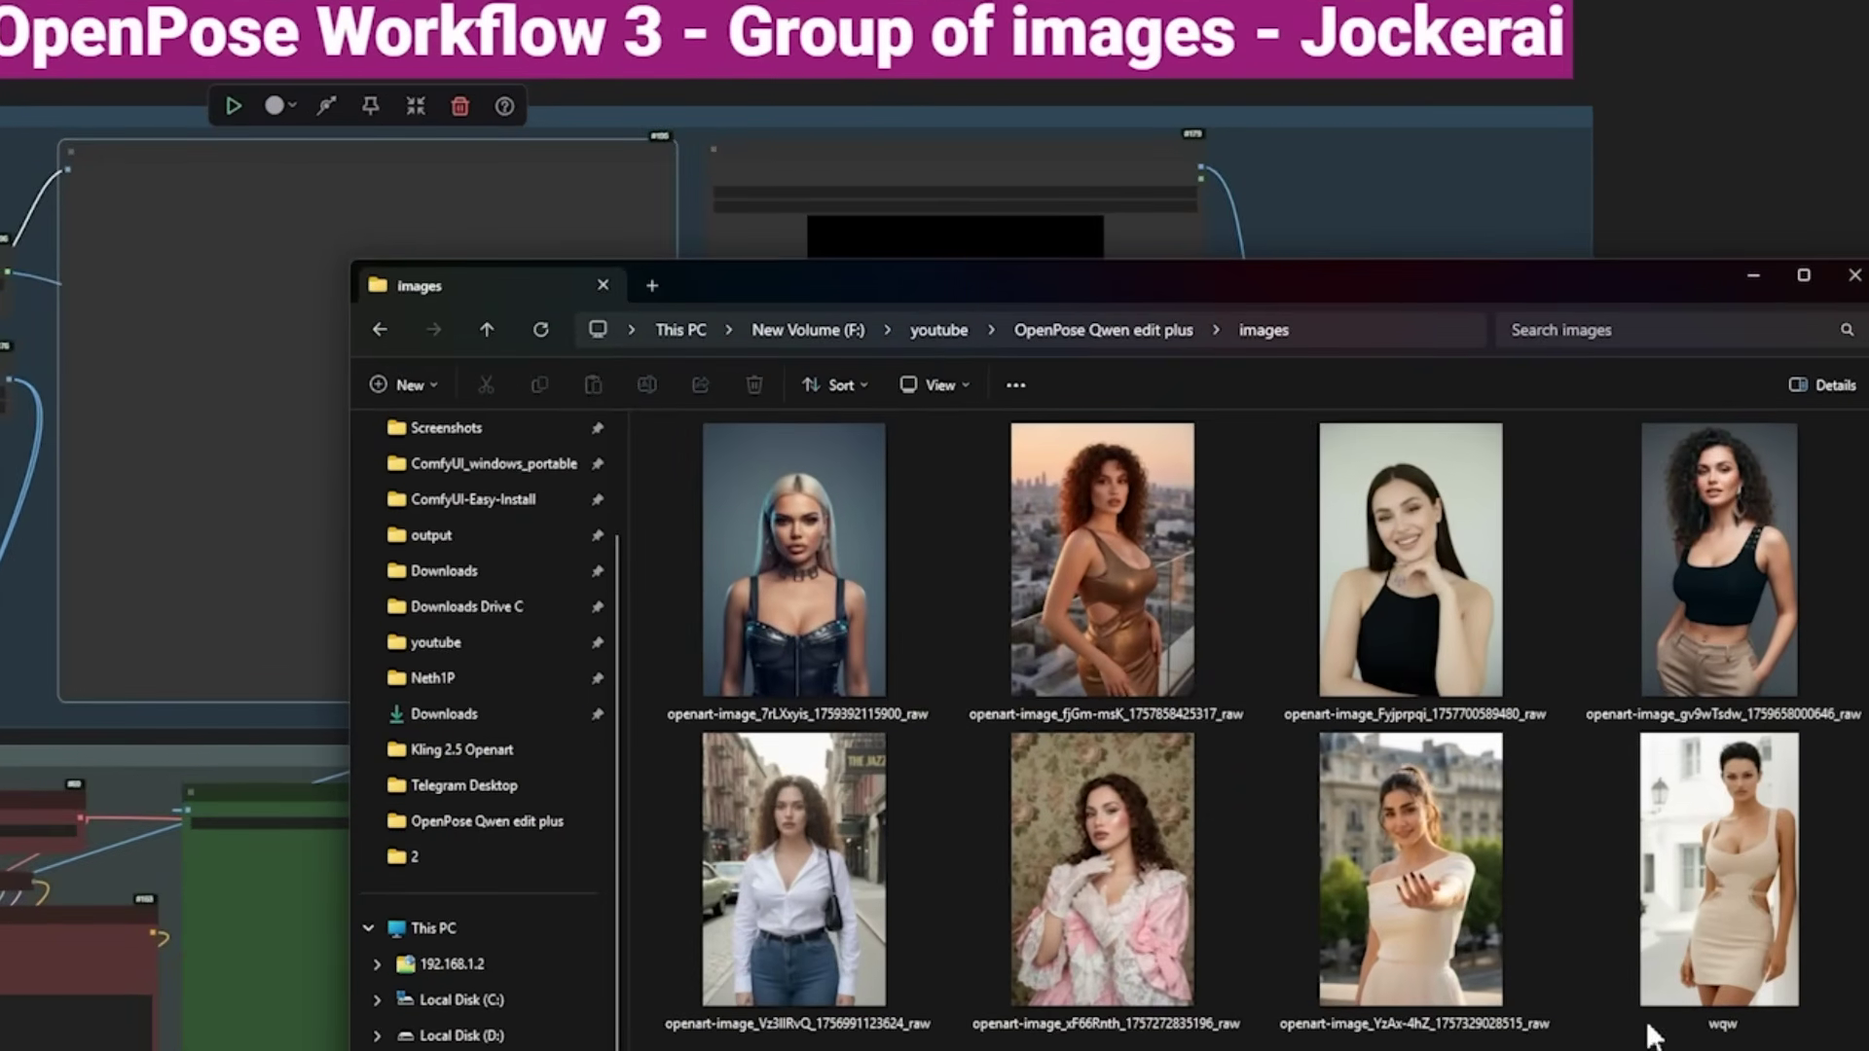
Step: Select all pictures in the images folder and load the skeleton pose 25-w-body.png (1) into the Image 2 (Pose Reference) node
drag(1653, 1037, 938, 731)
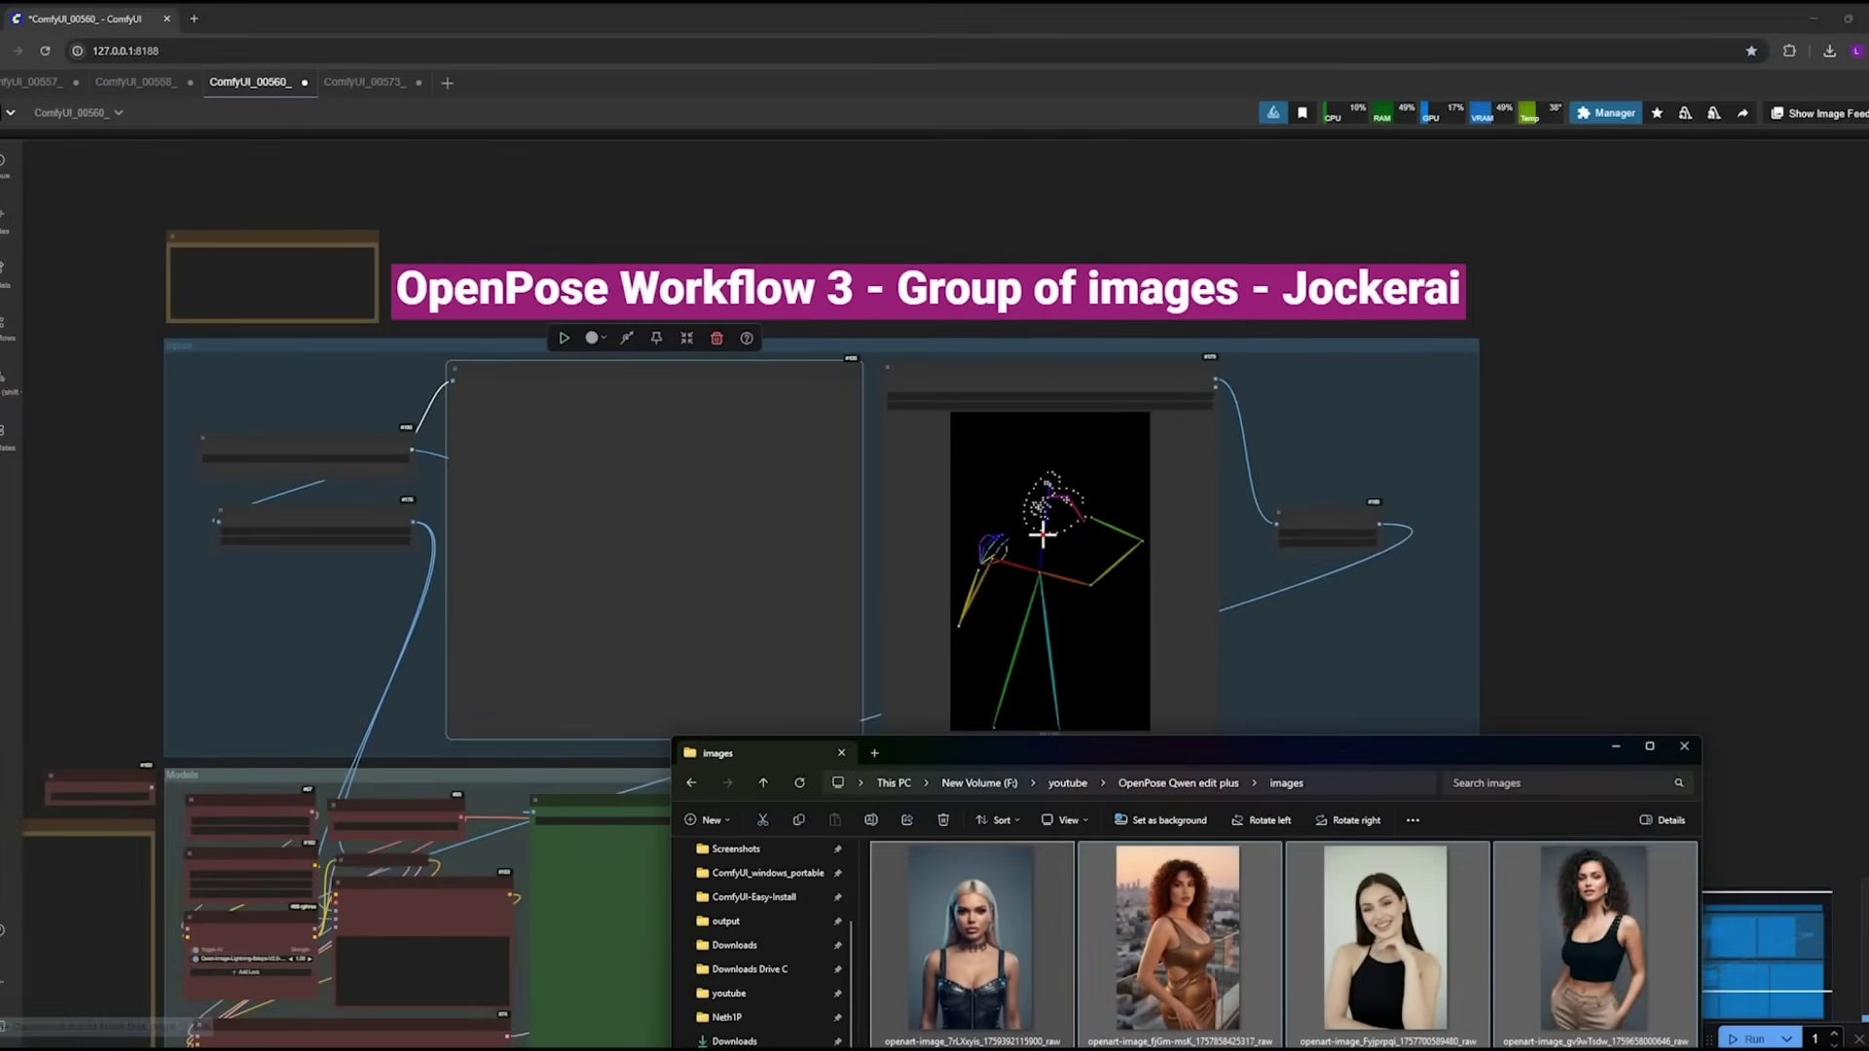
click(943, 397)
click(721, 1048)
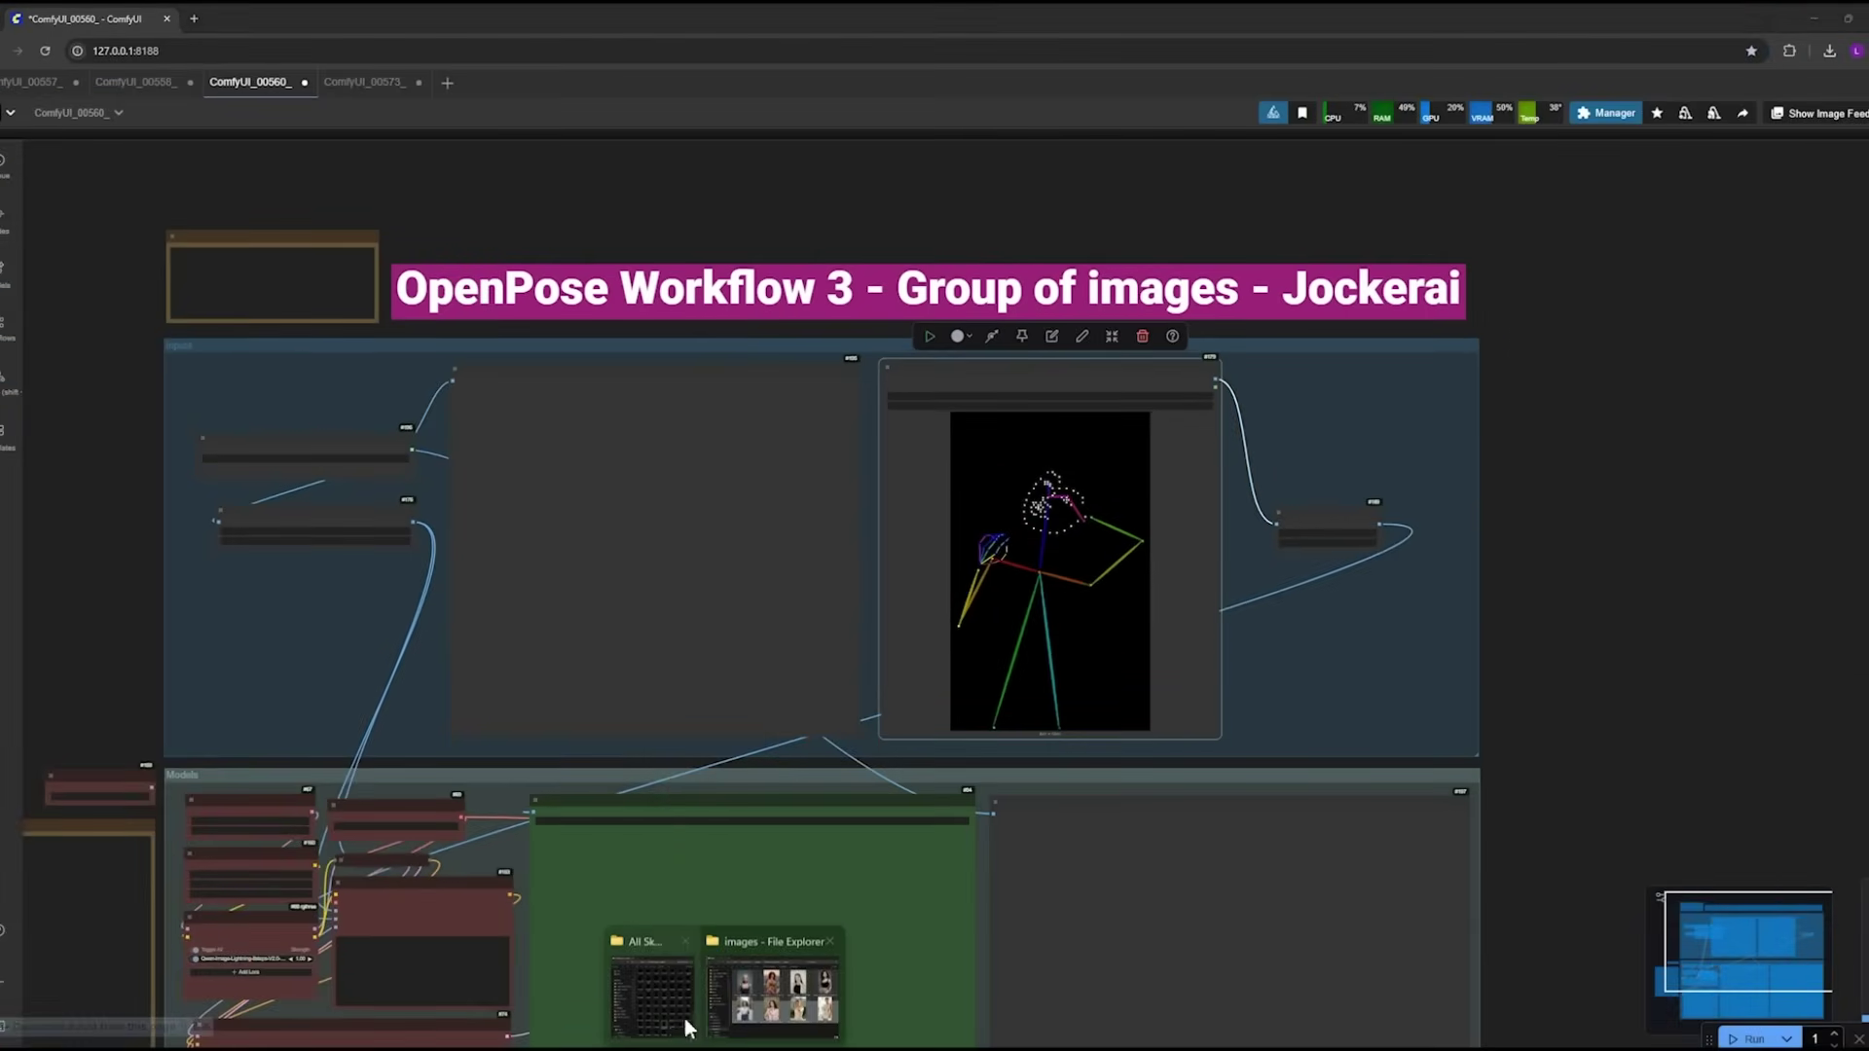
click(682, 1003)
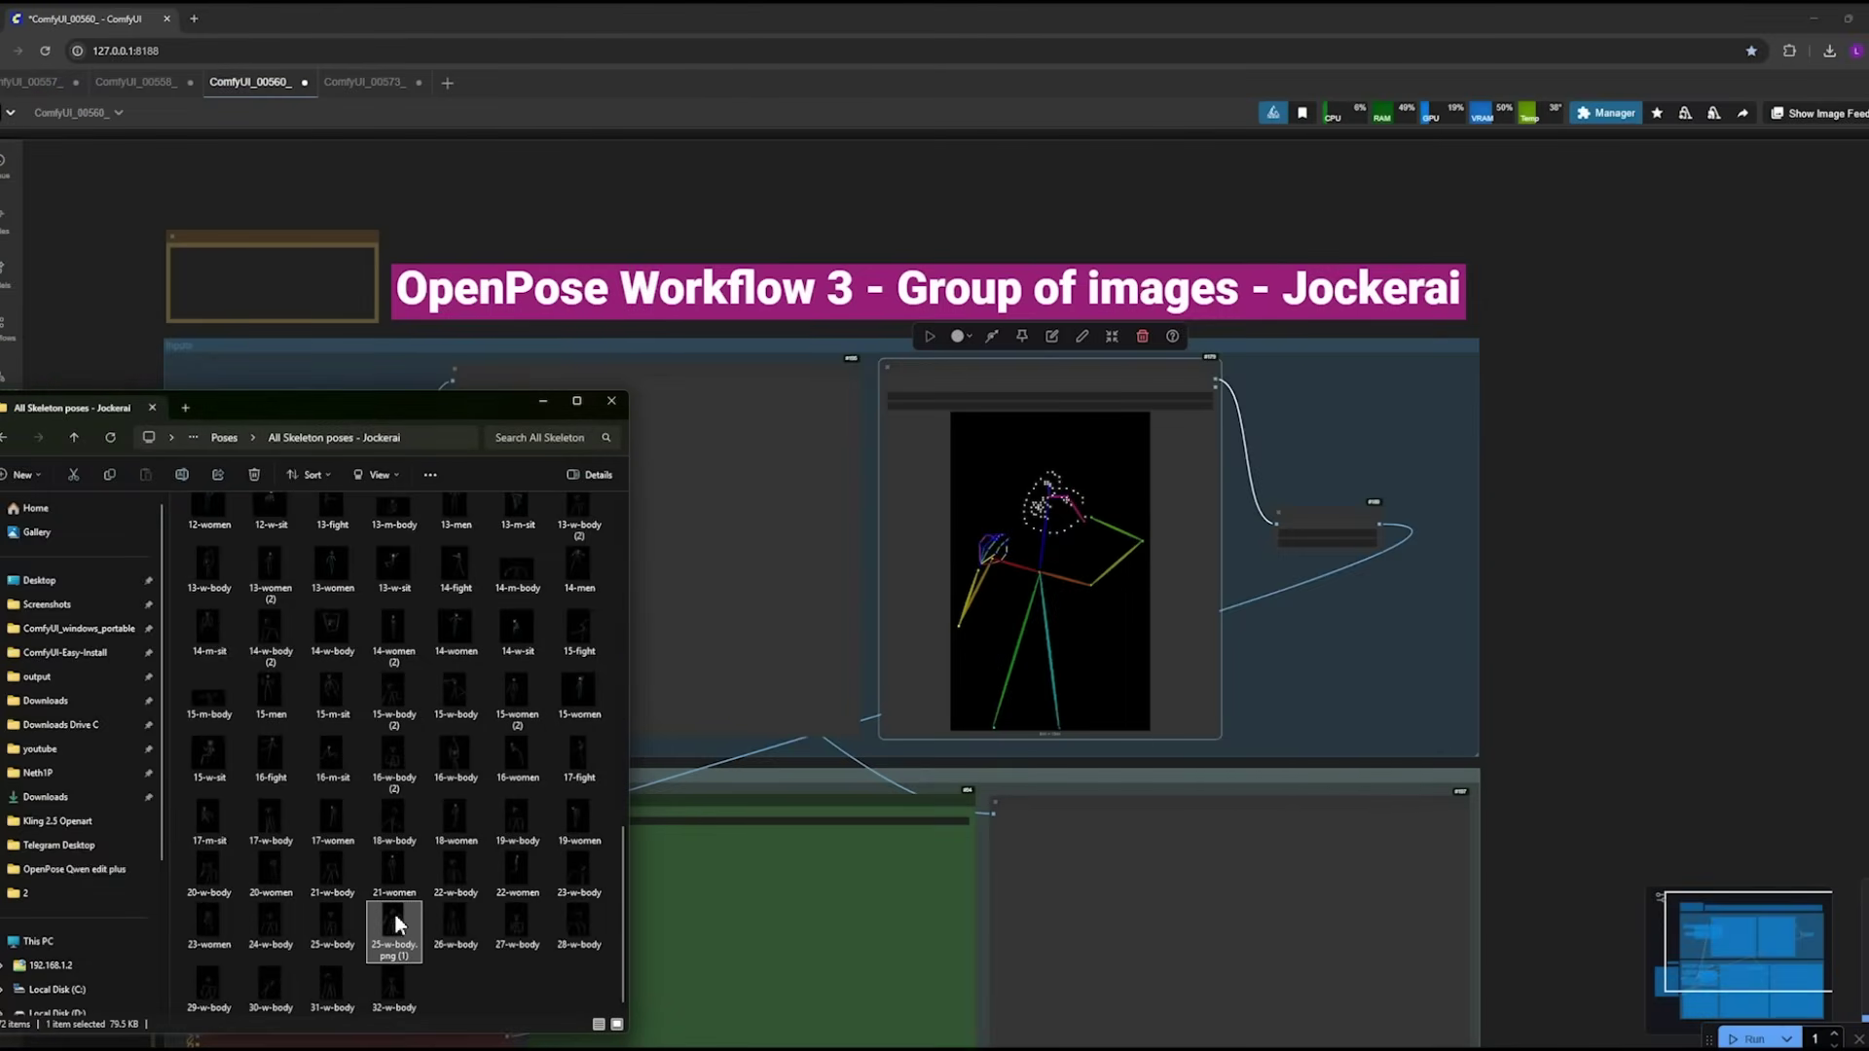
drag(966, 619, 1040, 553)
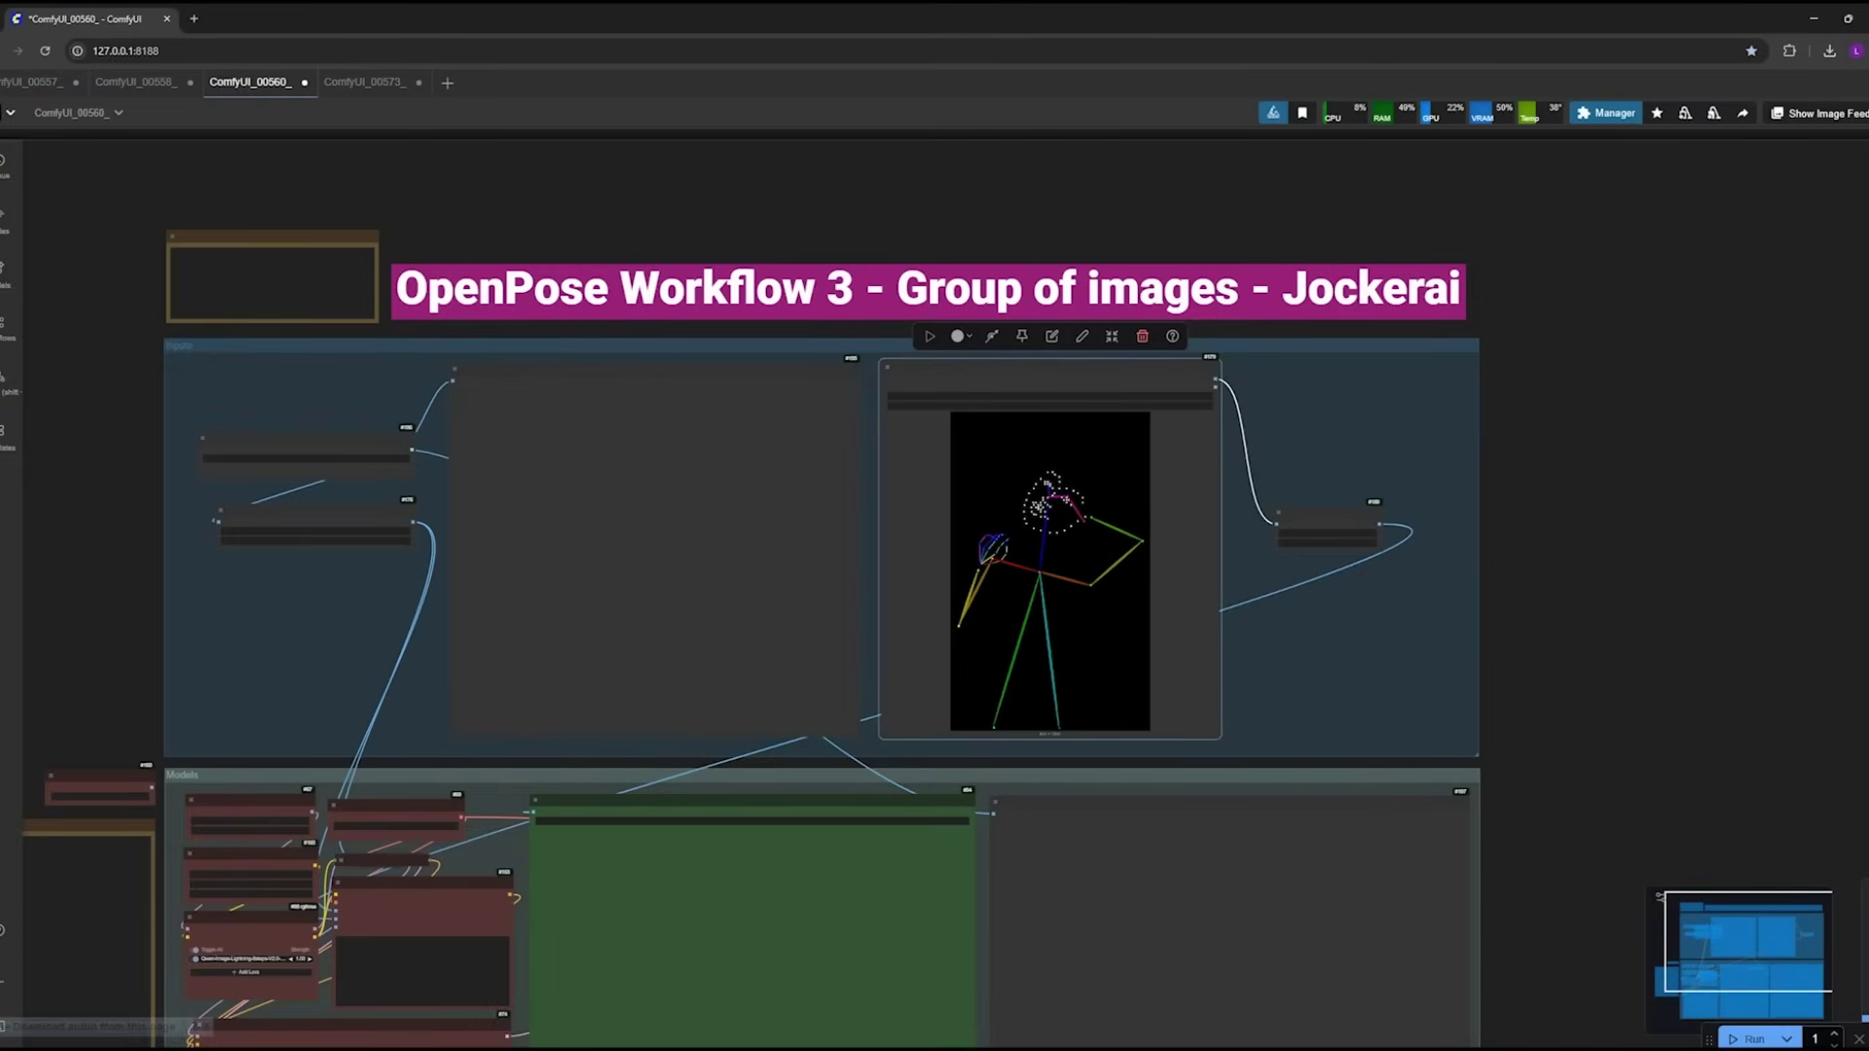
Step: Copy the folder path F:\youtube\OpenPose Qwen edit plus\images into the Input Images Folder path node
click(726, 1047)
click(792, 996)
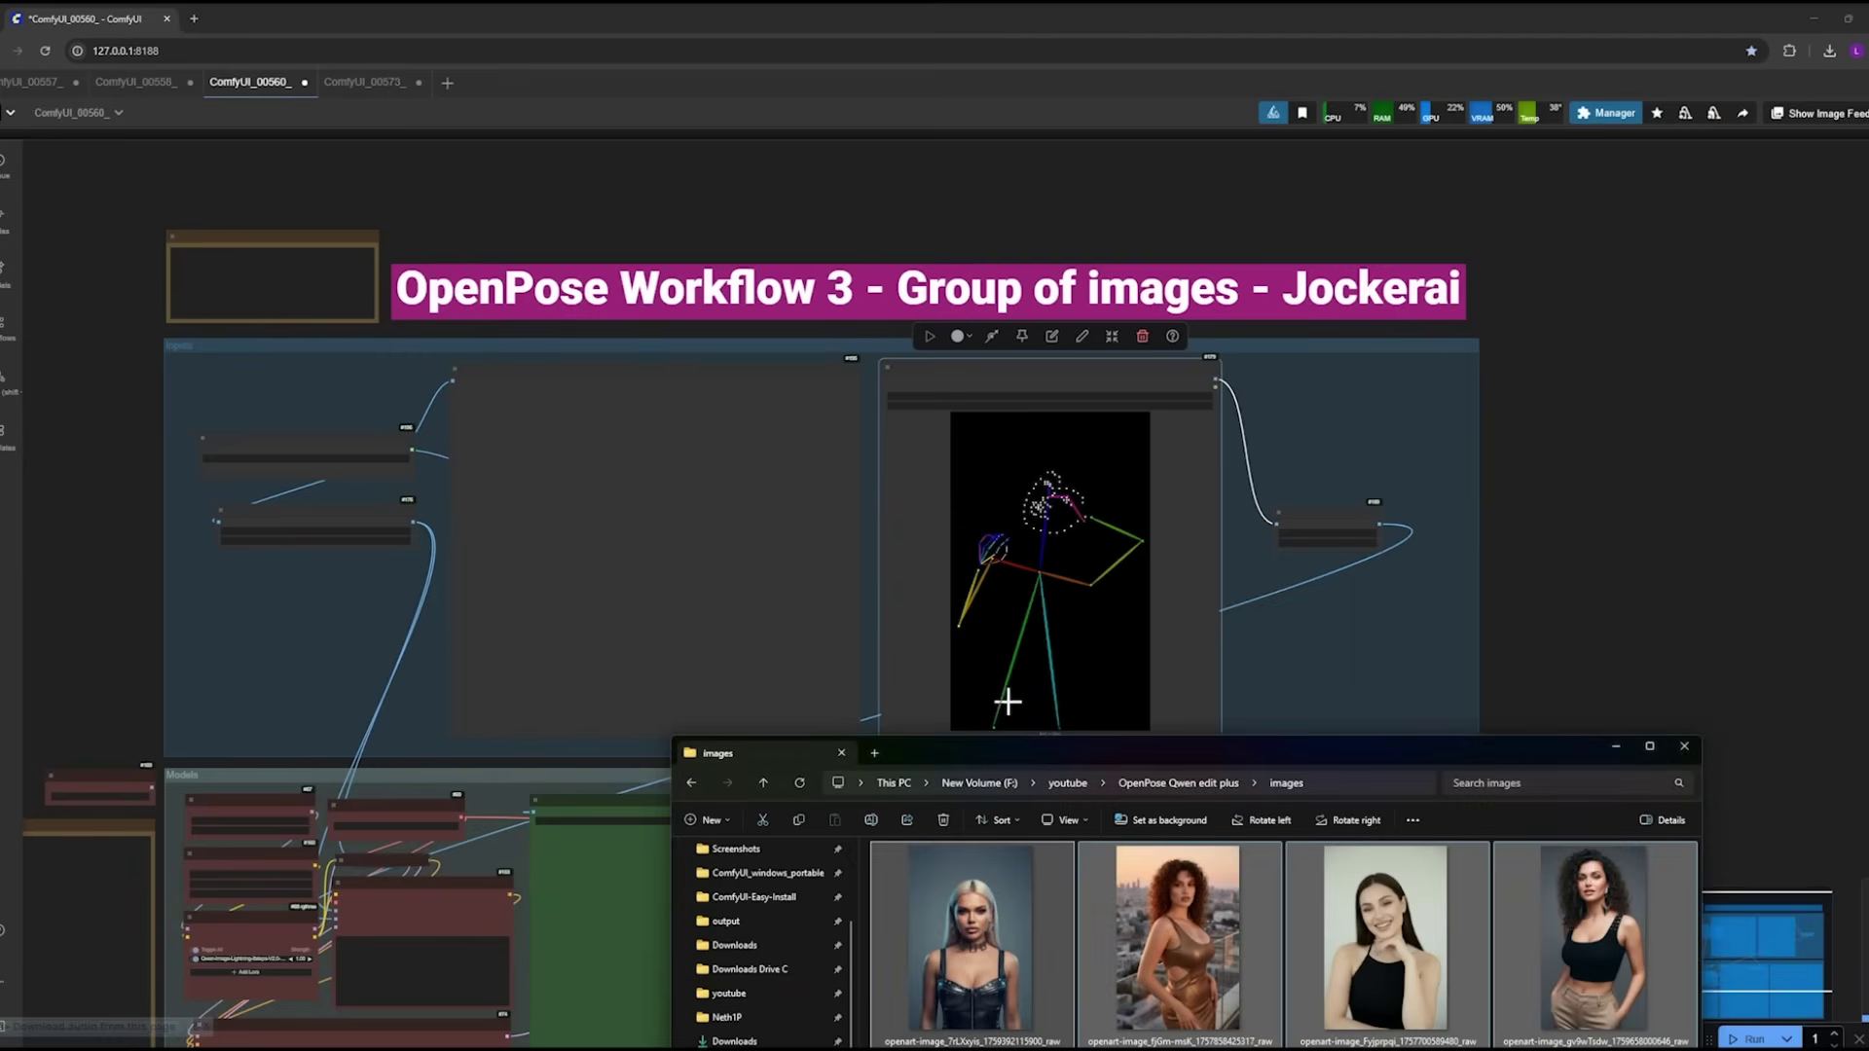
drag(1010, 747, 970, 365)
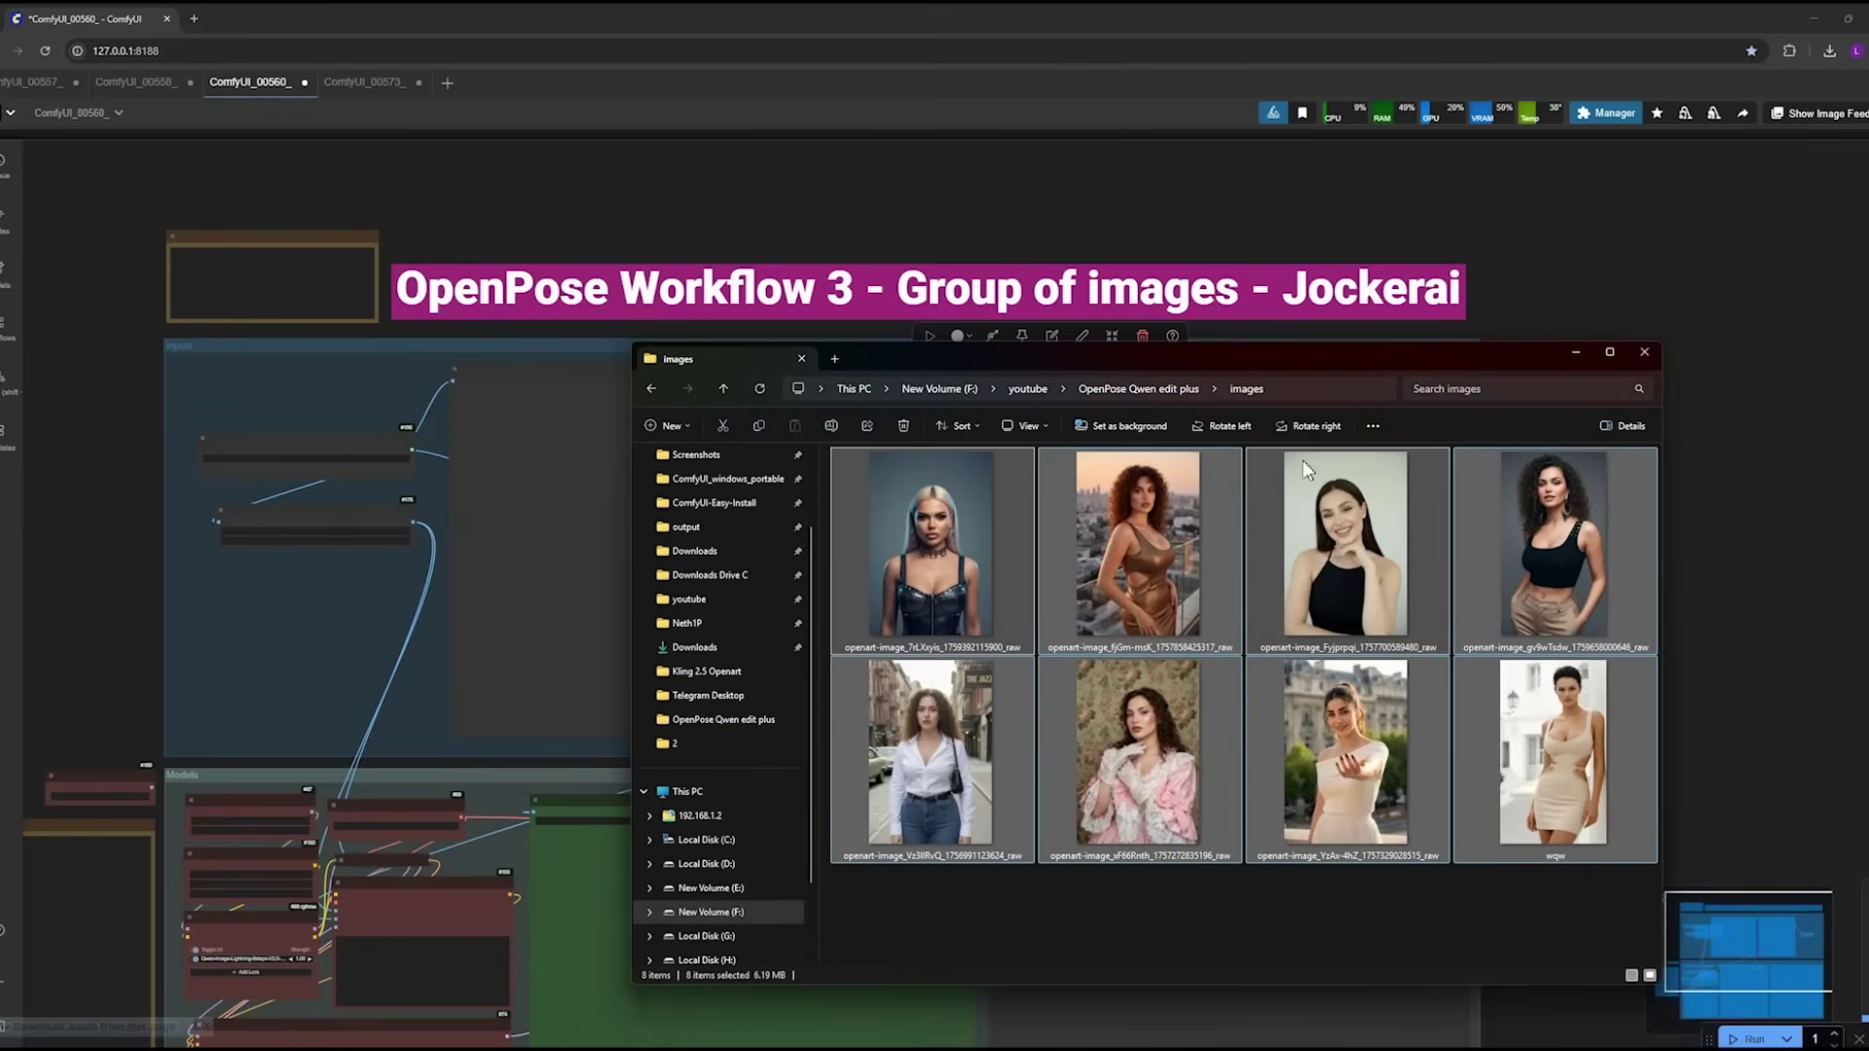
drag(1558, 920, 1177, 874)
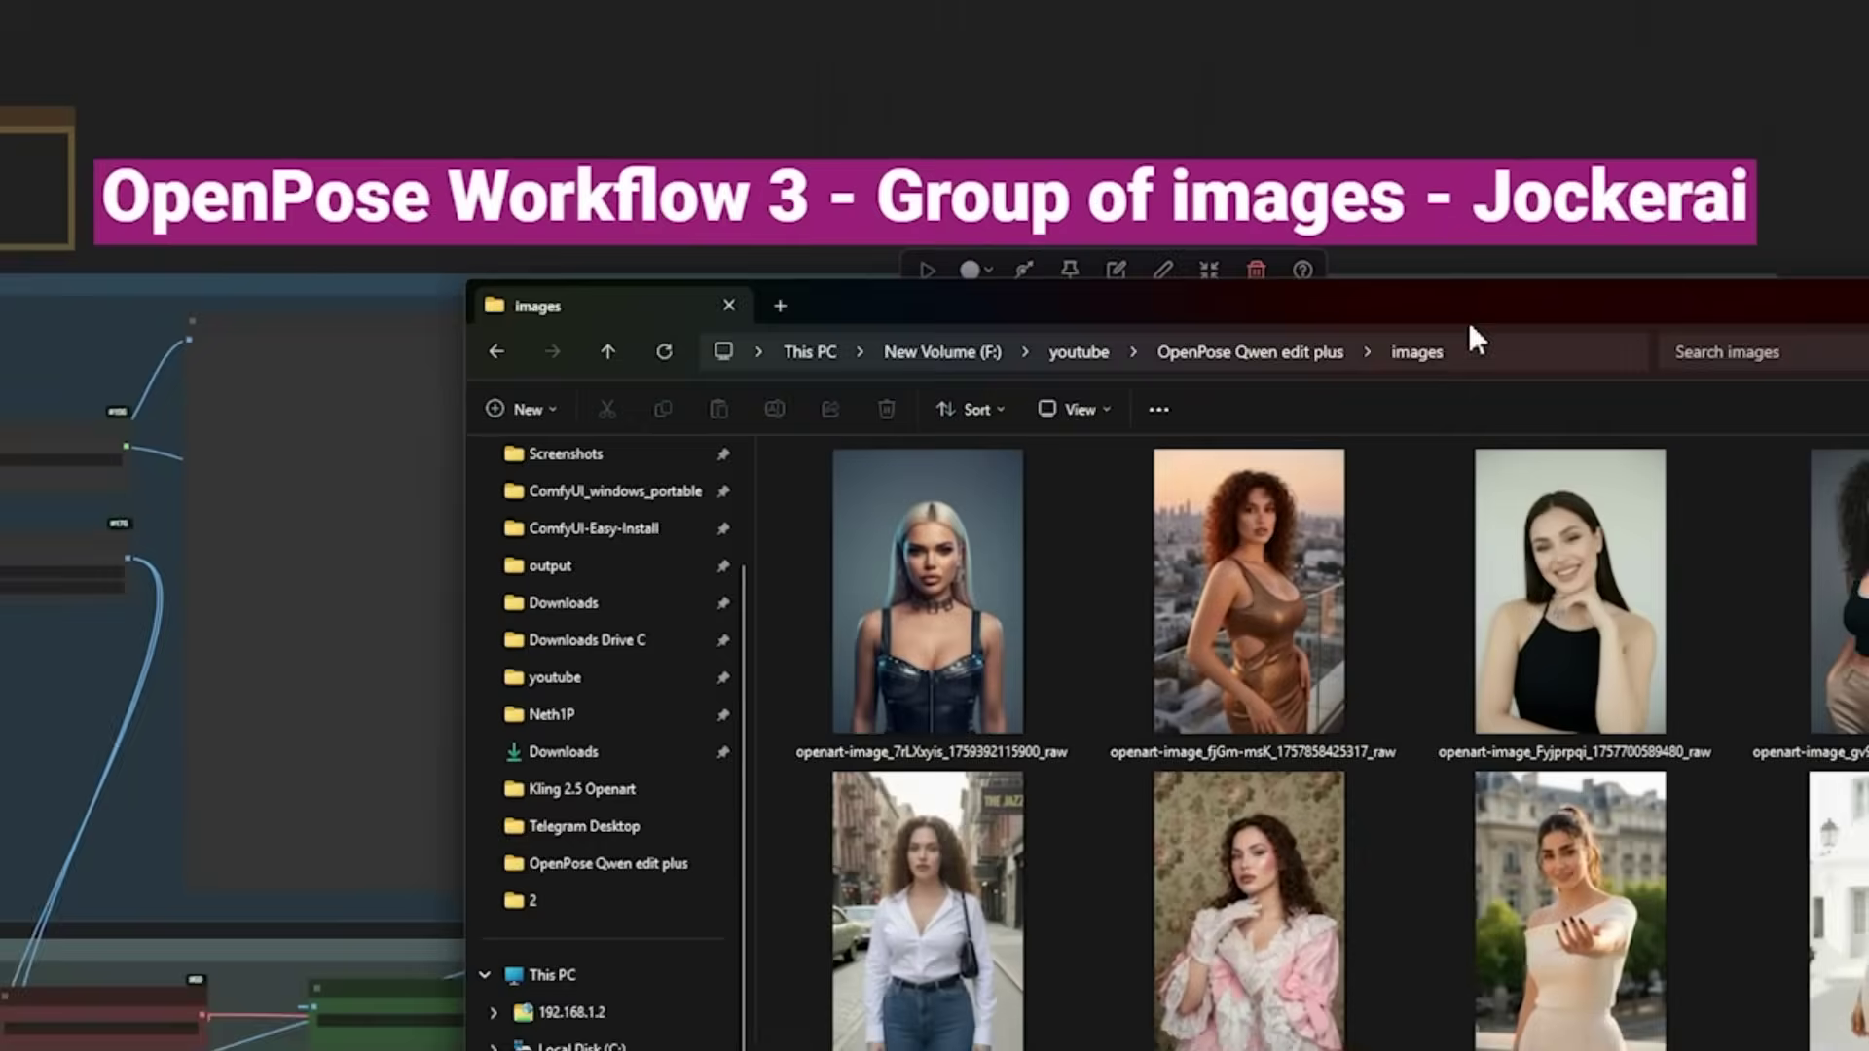
click(1305, 391)
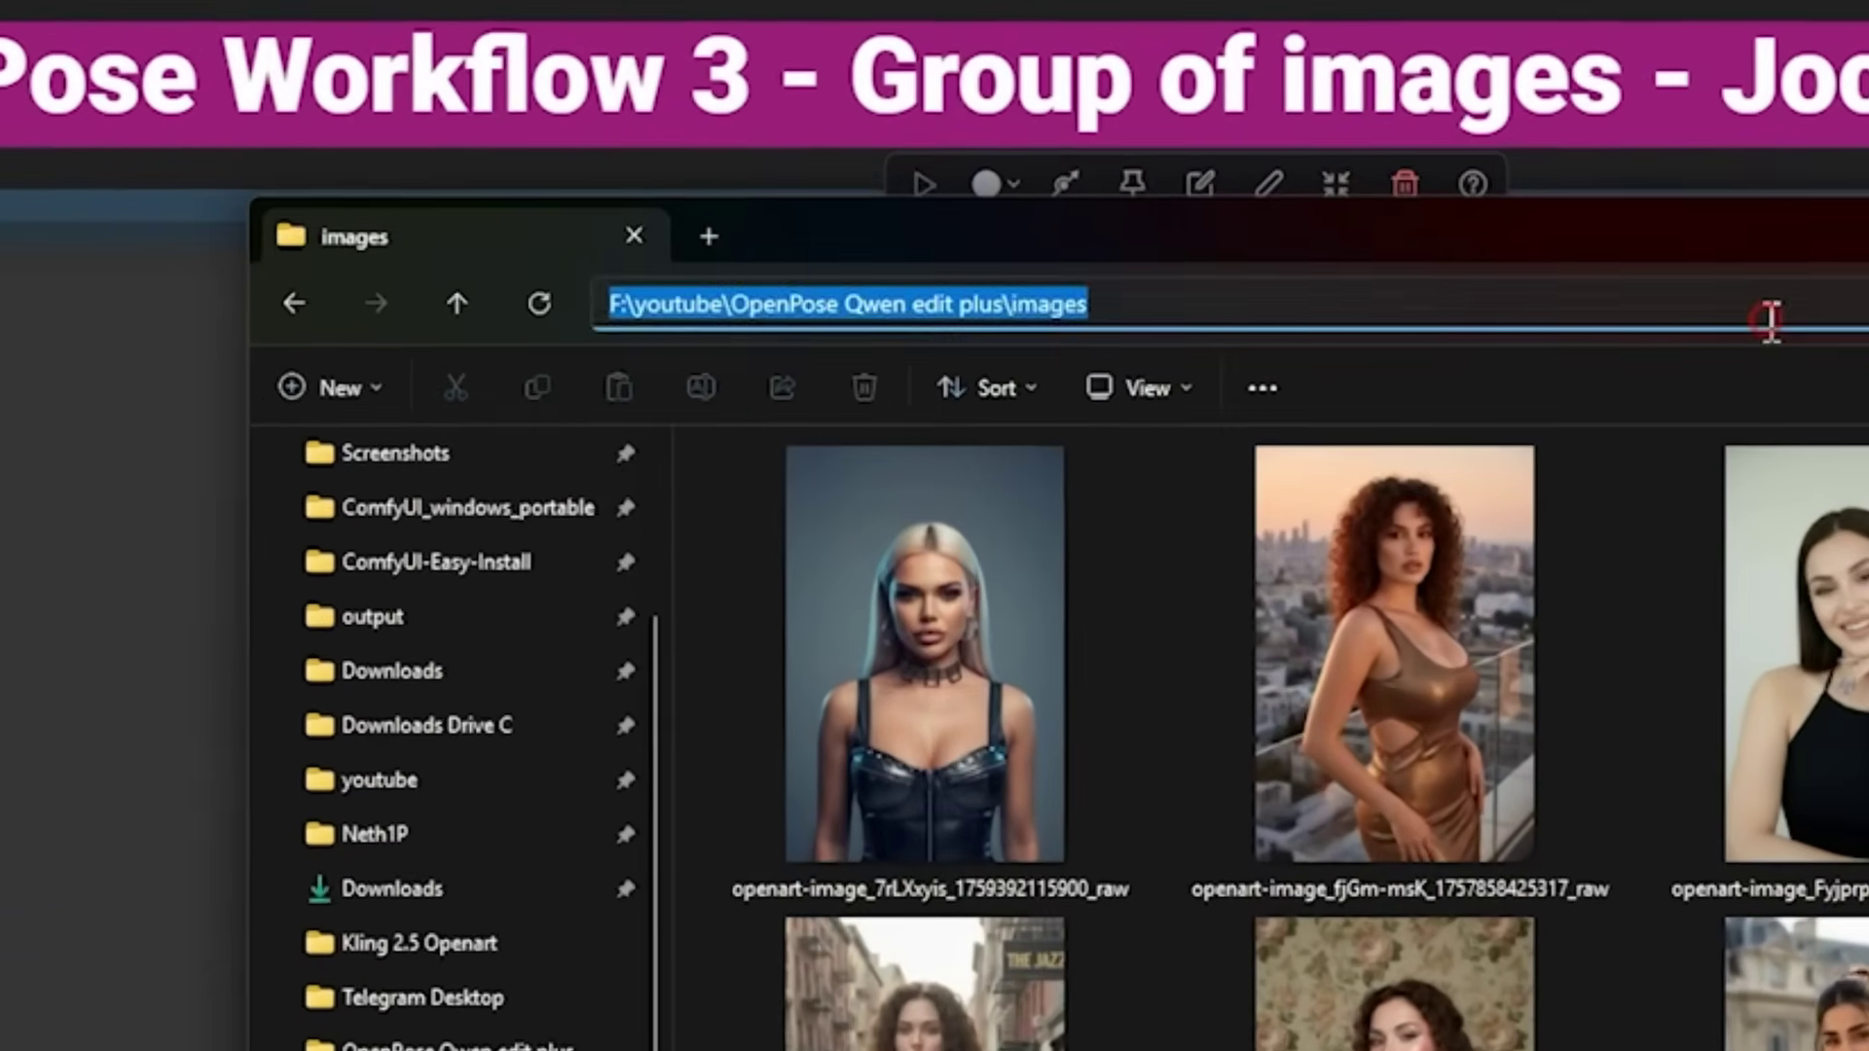
right_click(1015, 306)
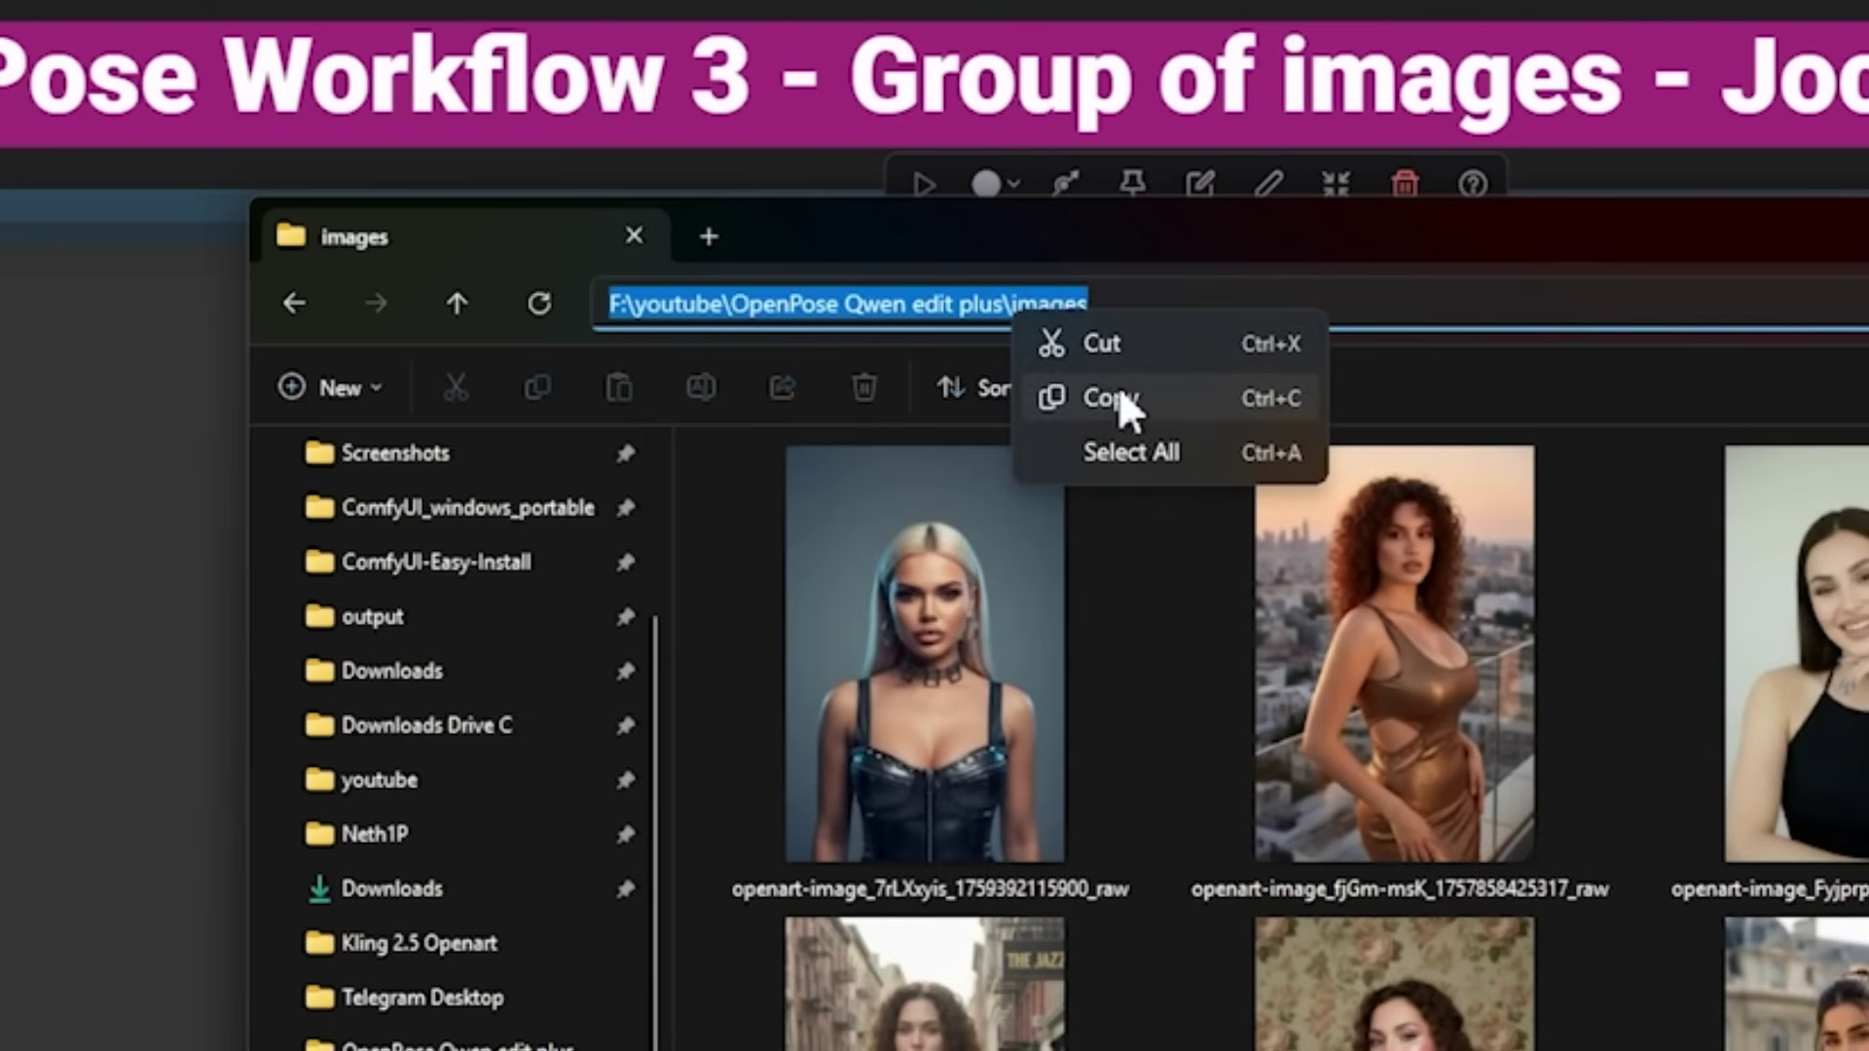
click(1120, 394)
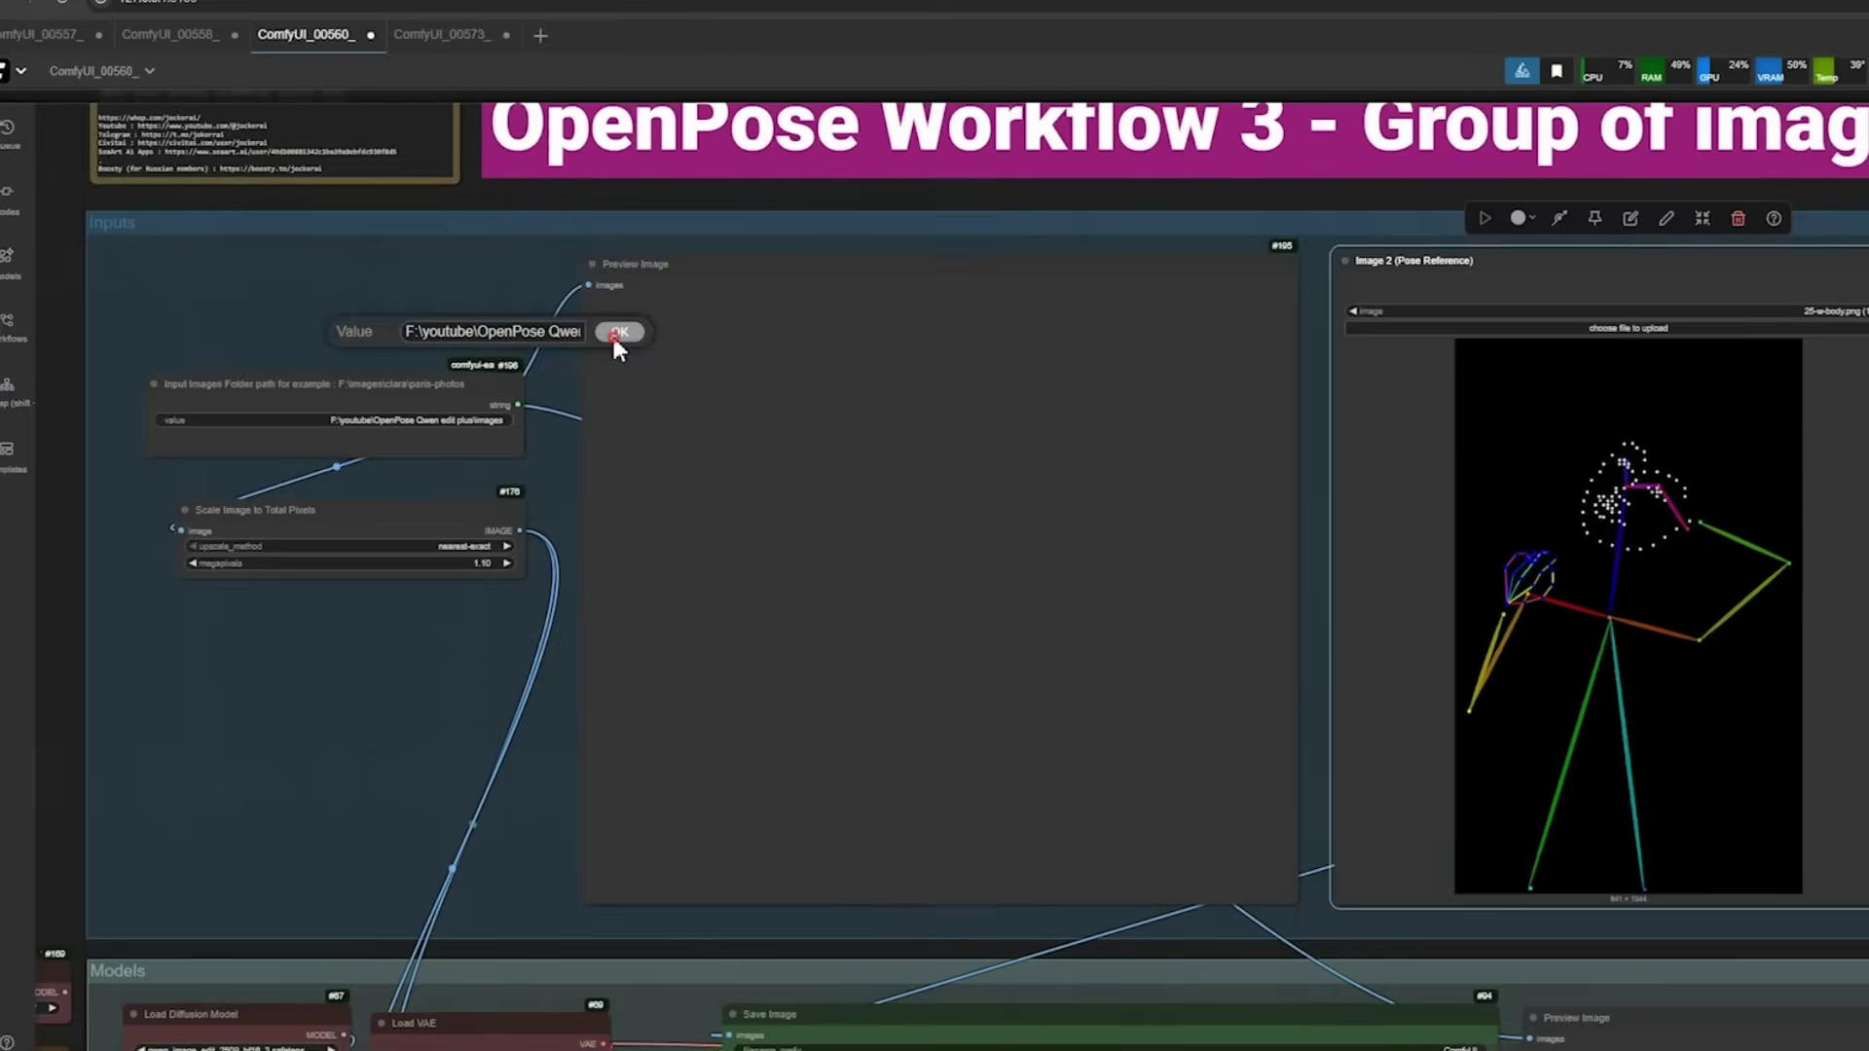
click(824, 332)
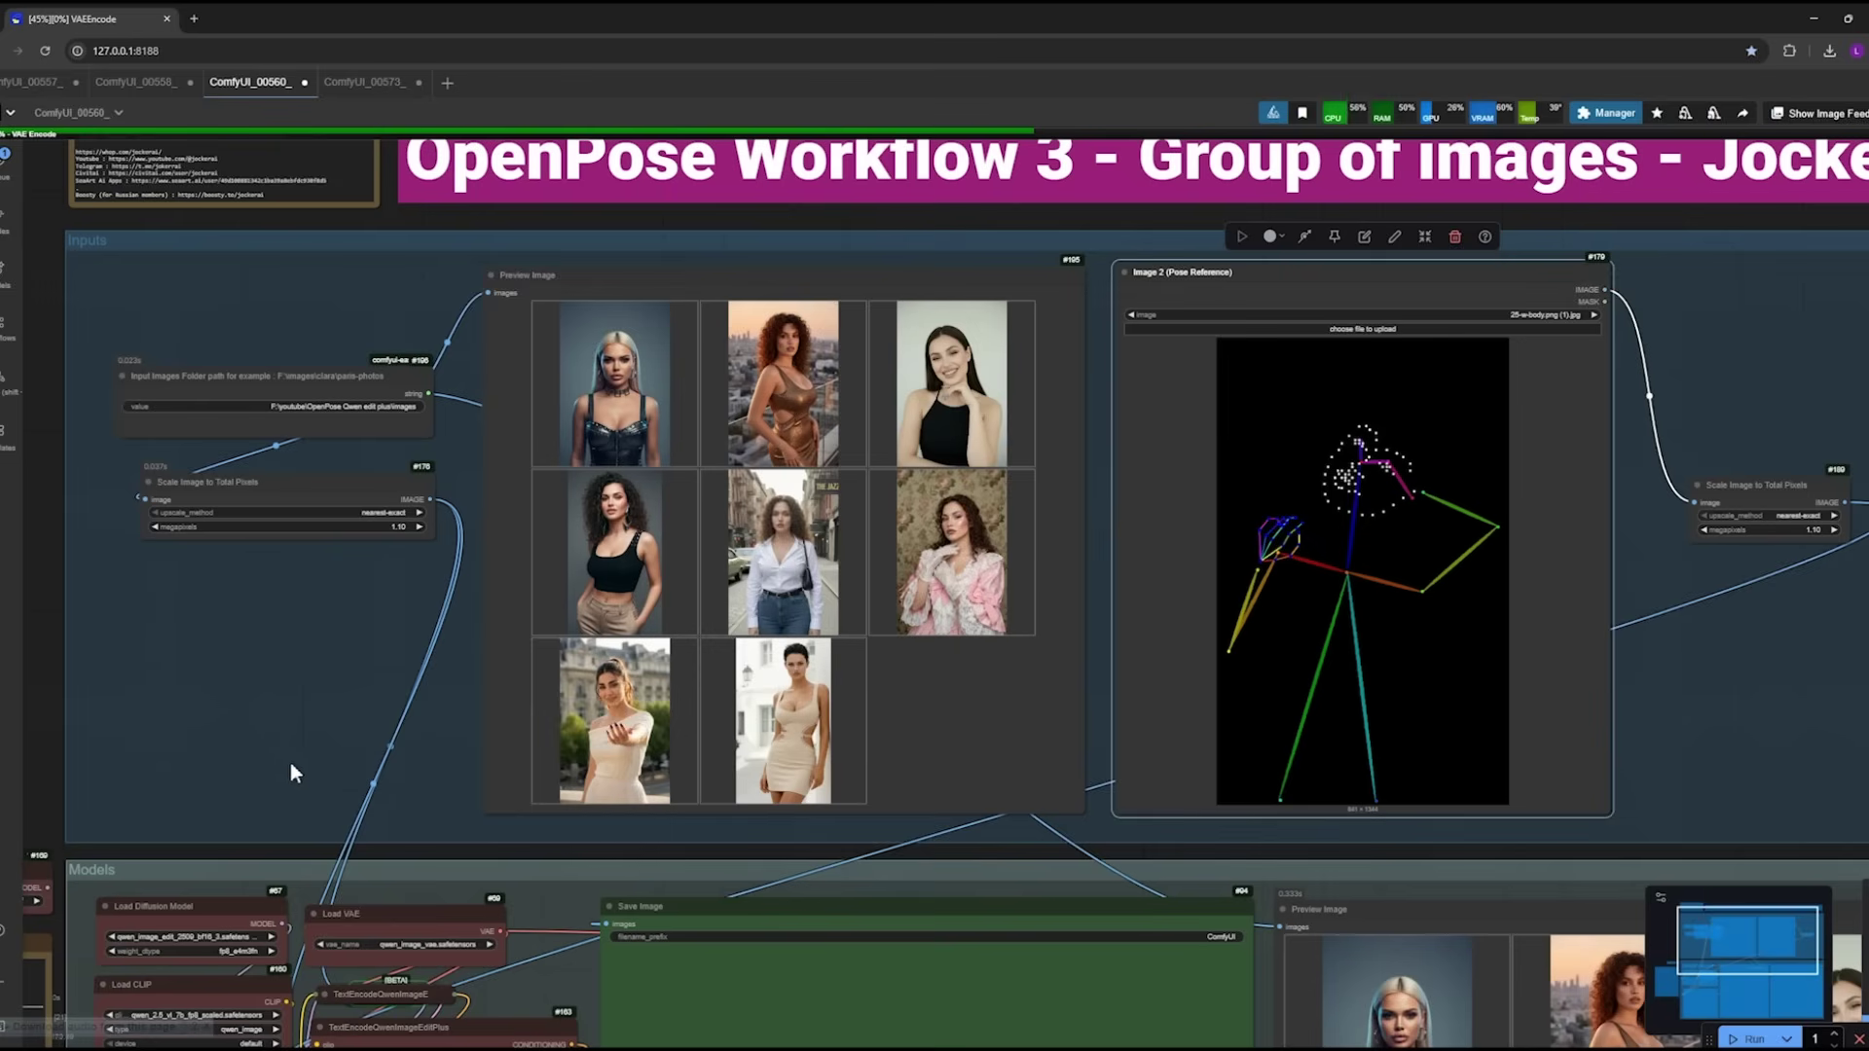
Step: Examine the input images, the pose reference and the Models group while the group-of-images workflow is running
scroll(290, 762, down, 1)
drag(303, 744, 206, 757)
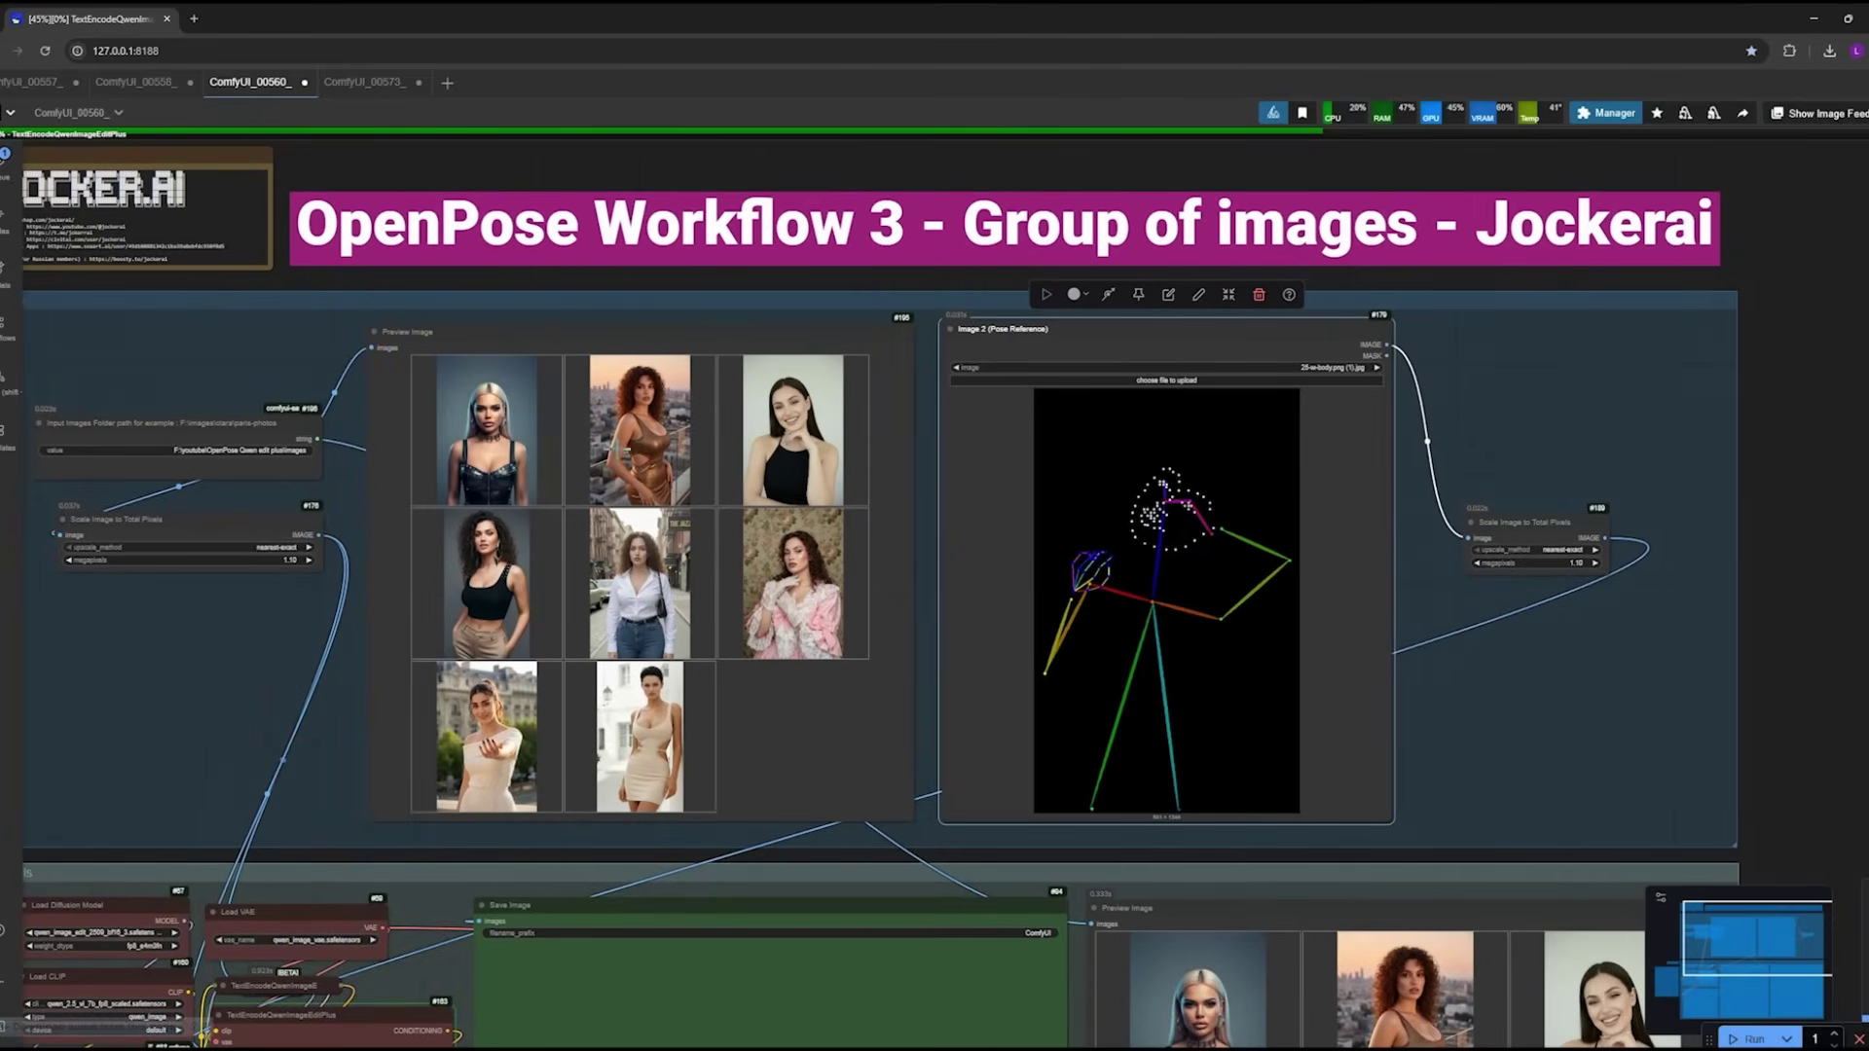
scroll(260, 689, down, 2)
drag(208, 717, 400, 598)
scroll(535, 580, up, 2)
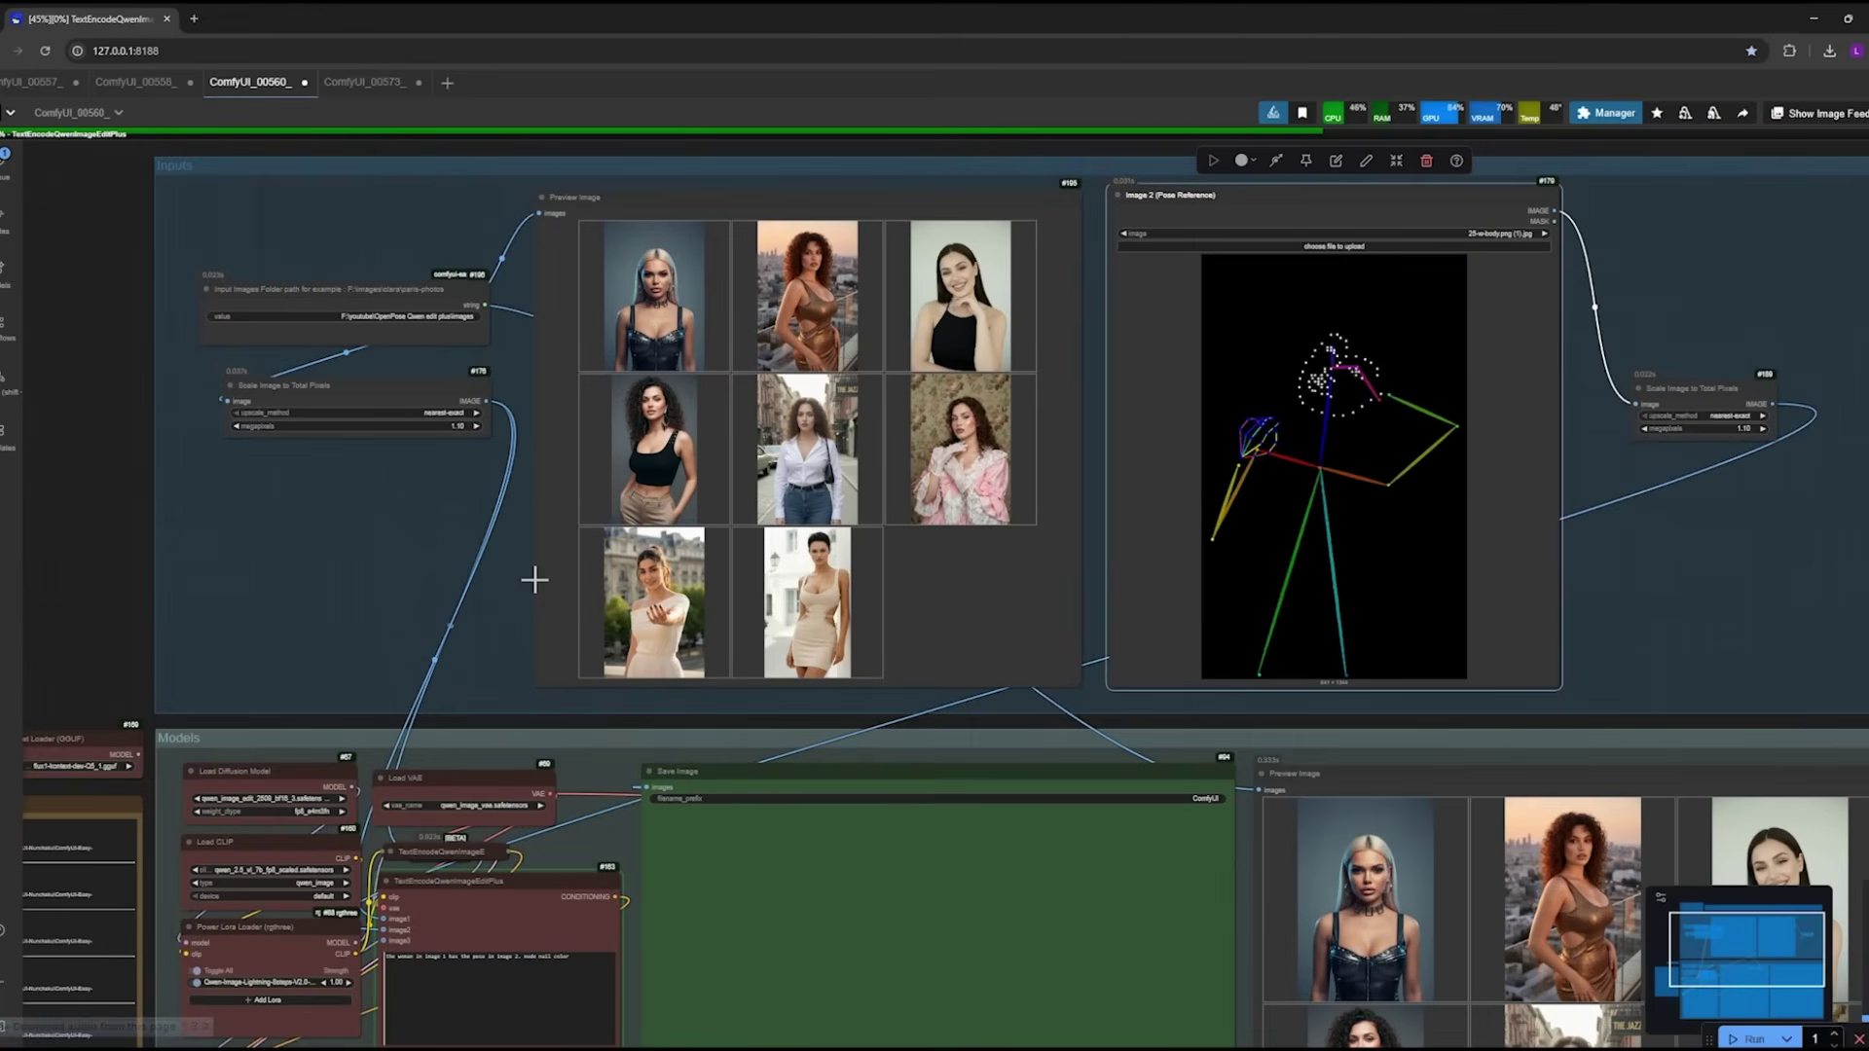
scroll(657, 736, down, 2)
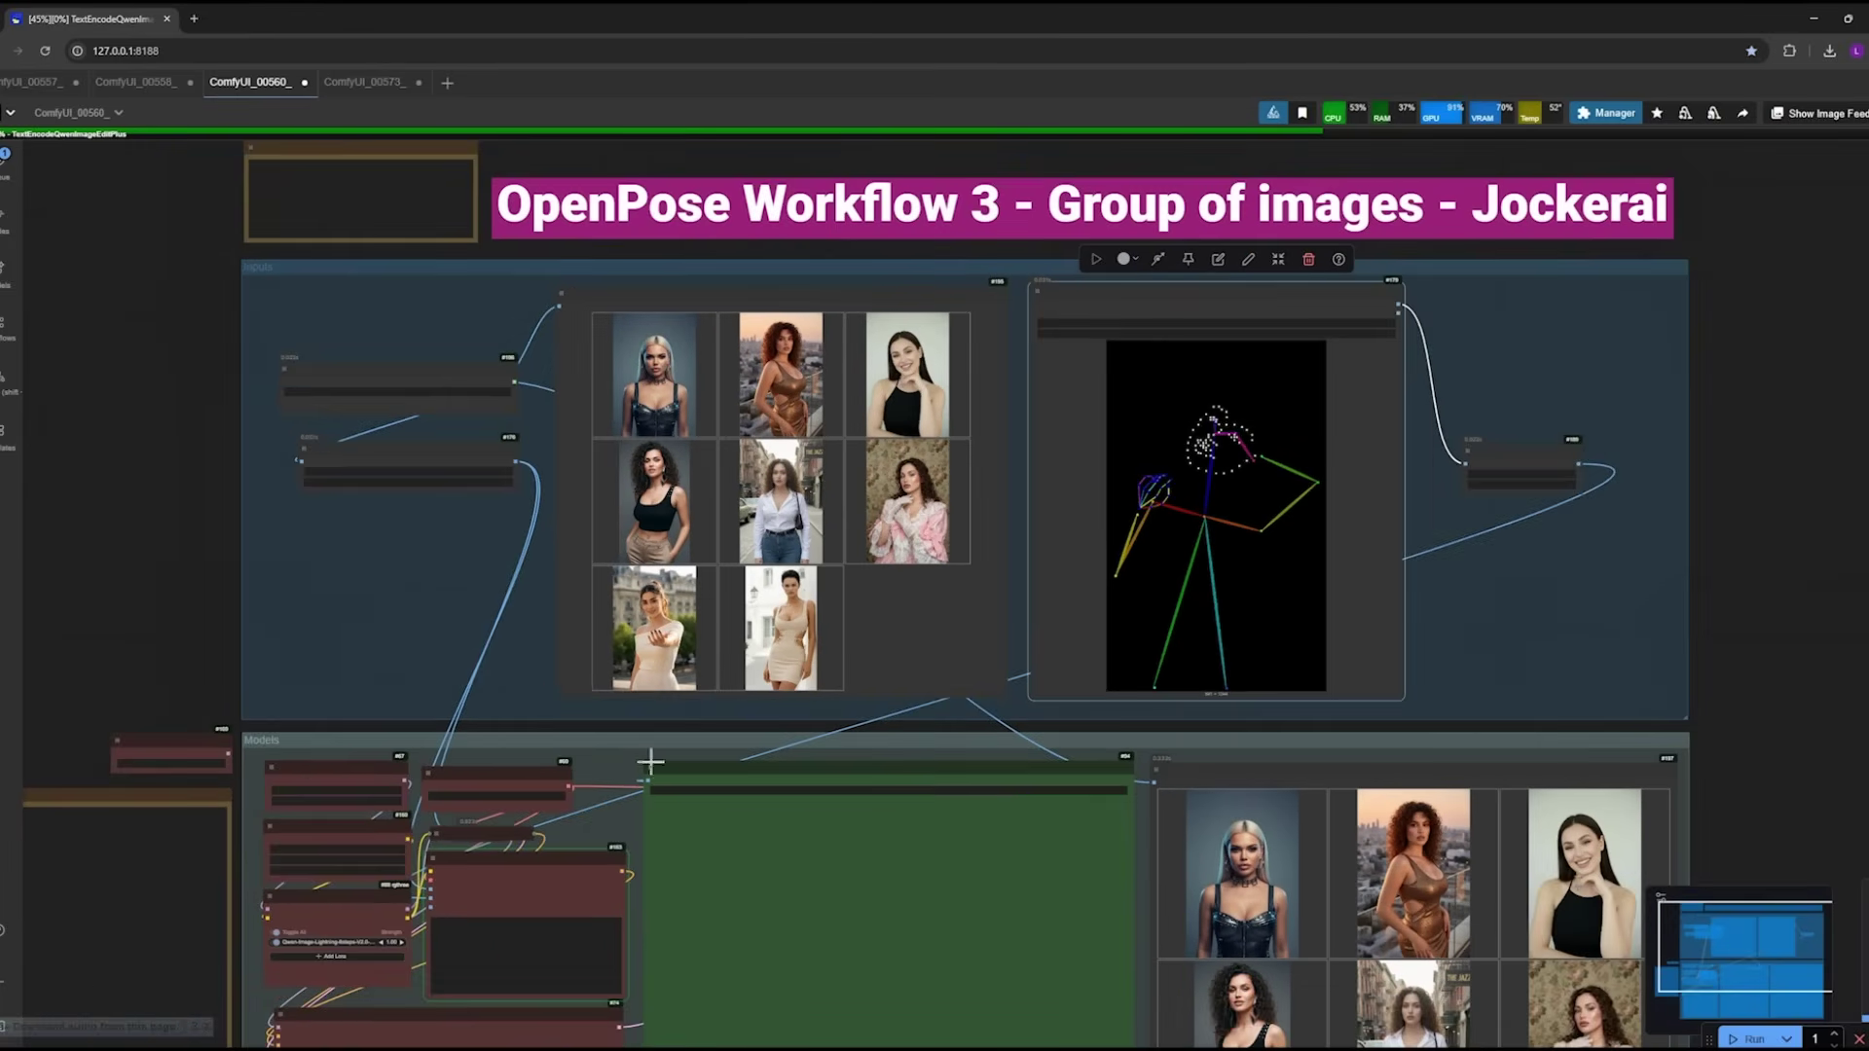
drag(434, 617, 492, 440)
click(1013, 292)
scroll(1090, 273, down, 2)
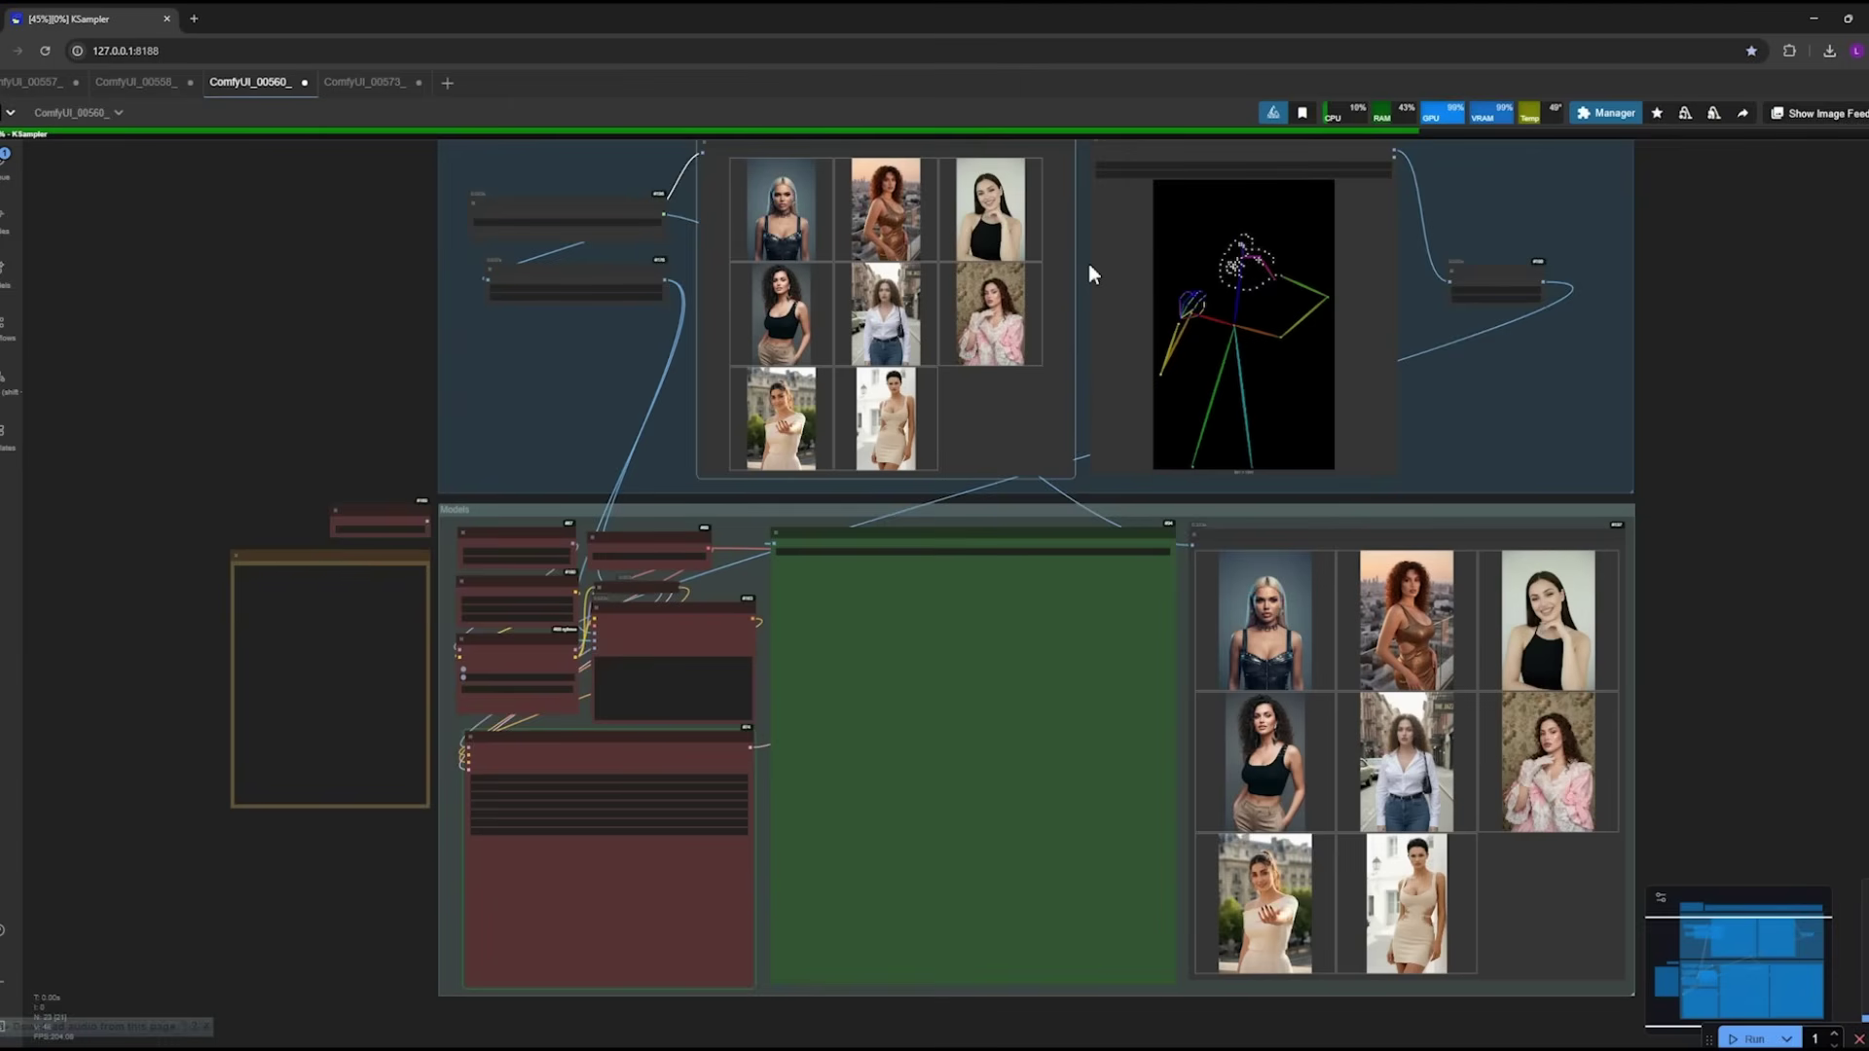
Step: Move the Image 2 (Pose Reference) node out of the Inputs group to just beside the KSampler node
drag(1147, 238, 188, 721)
drag(122, 579, 174, 405)
scroll(559, 718, up, 2)
drag(230, 257, 306, 462)
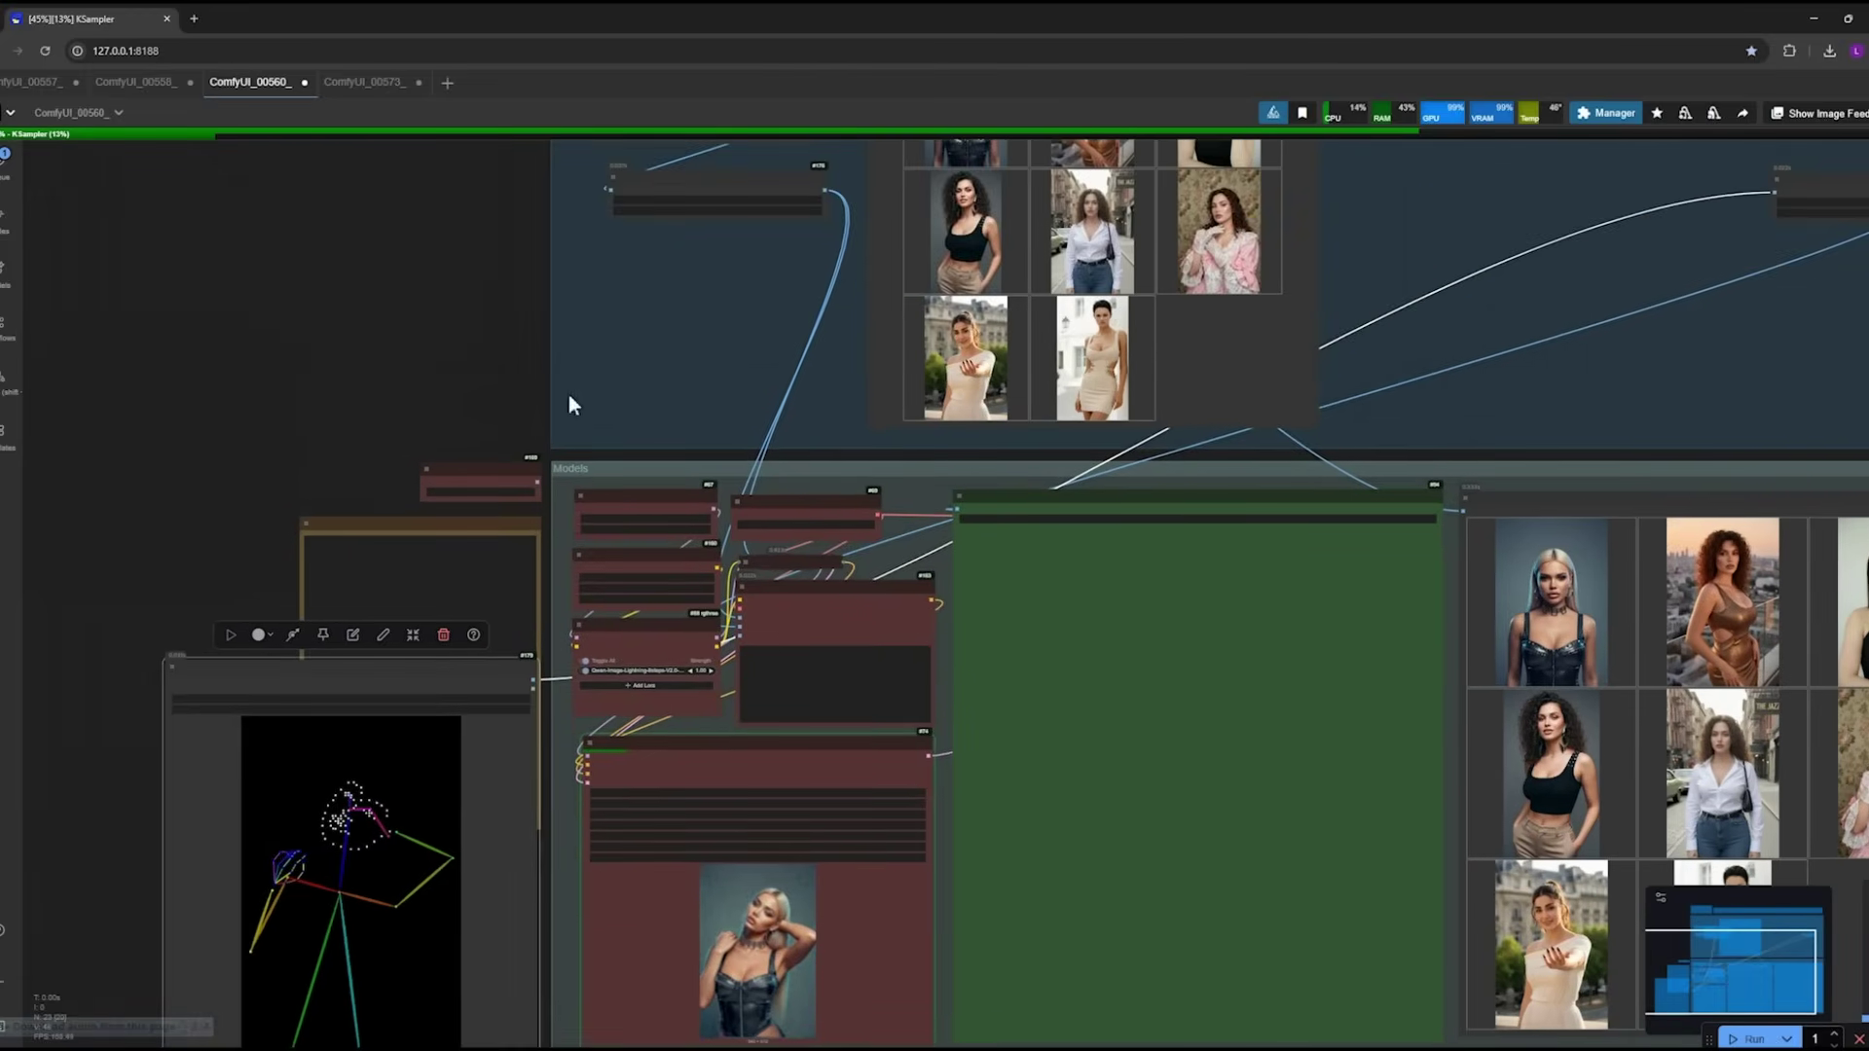
Step: Move the input images' Preview Image node out of the Inputs group to beside the pose reference node
drag(974, 285, 534, 531)
drag(163, 480, 393, 325)
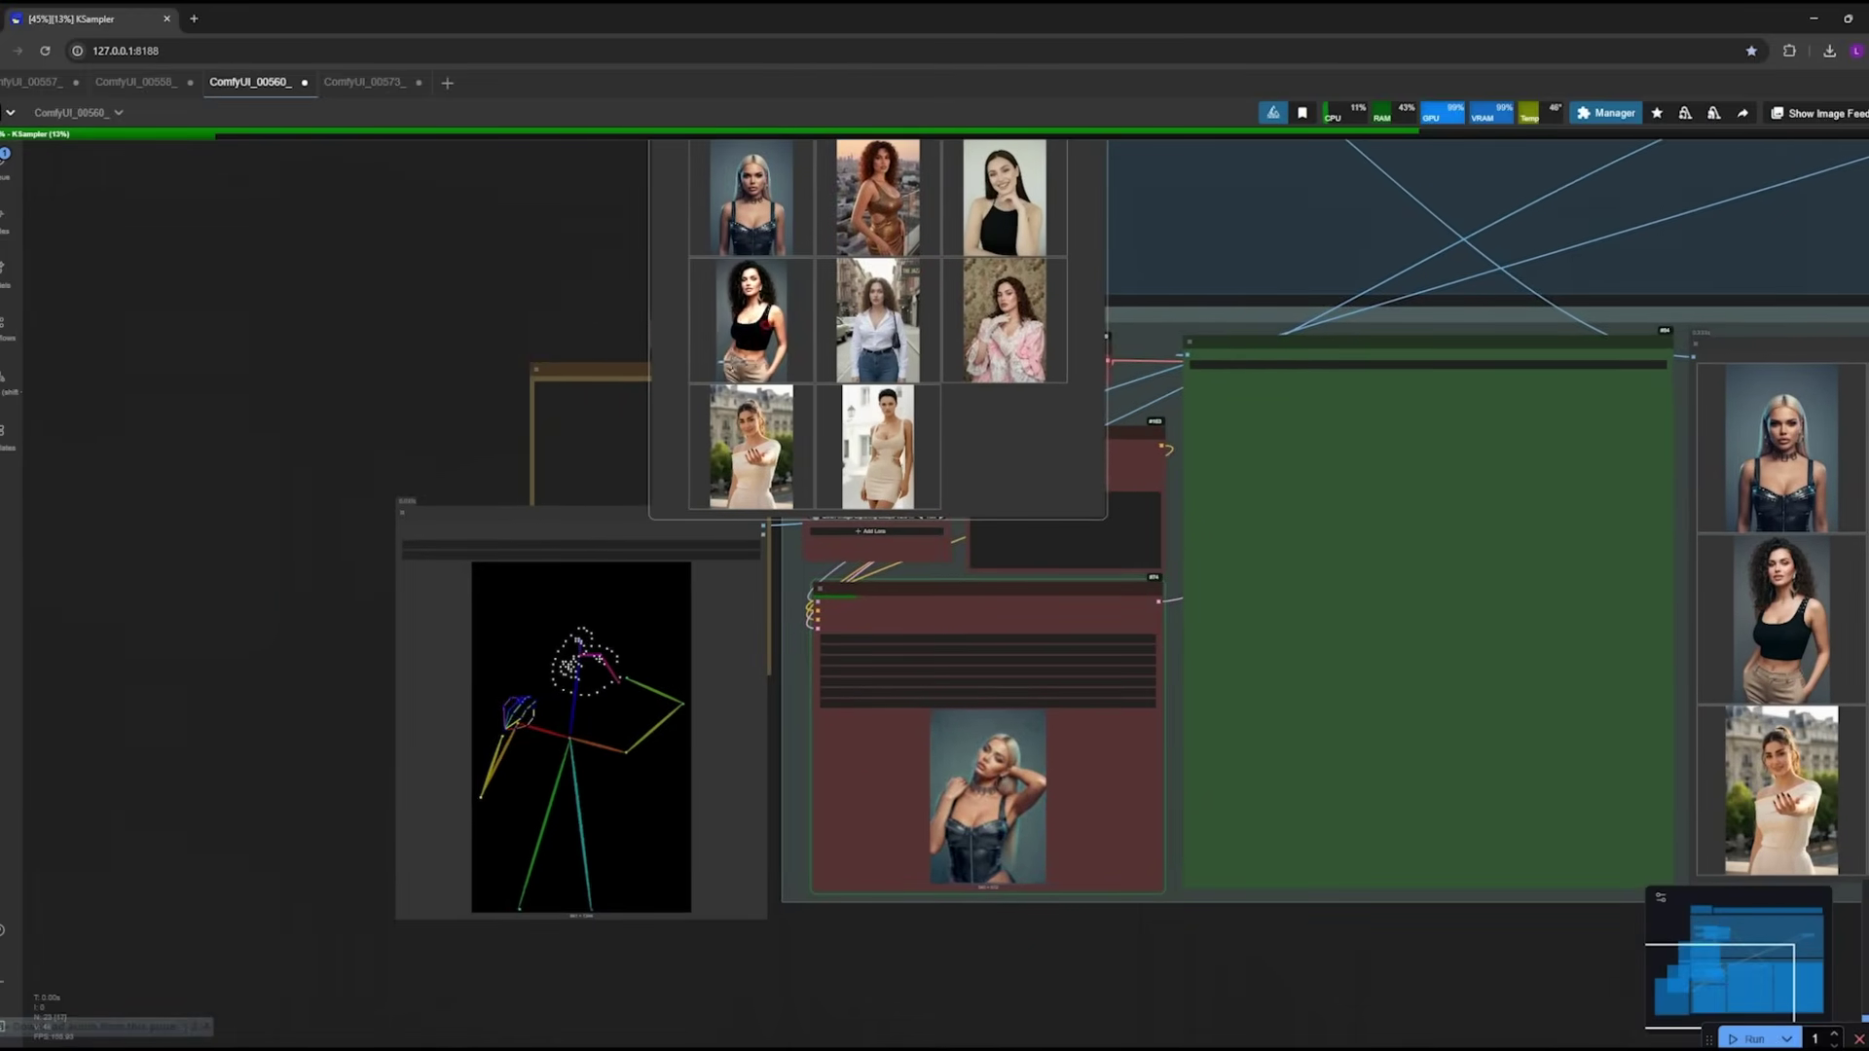
drag(765, 332, 148, 716)
drag(381, 420, 548, 370)
drag(542, 560, 512, 584)
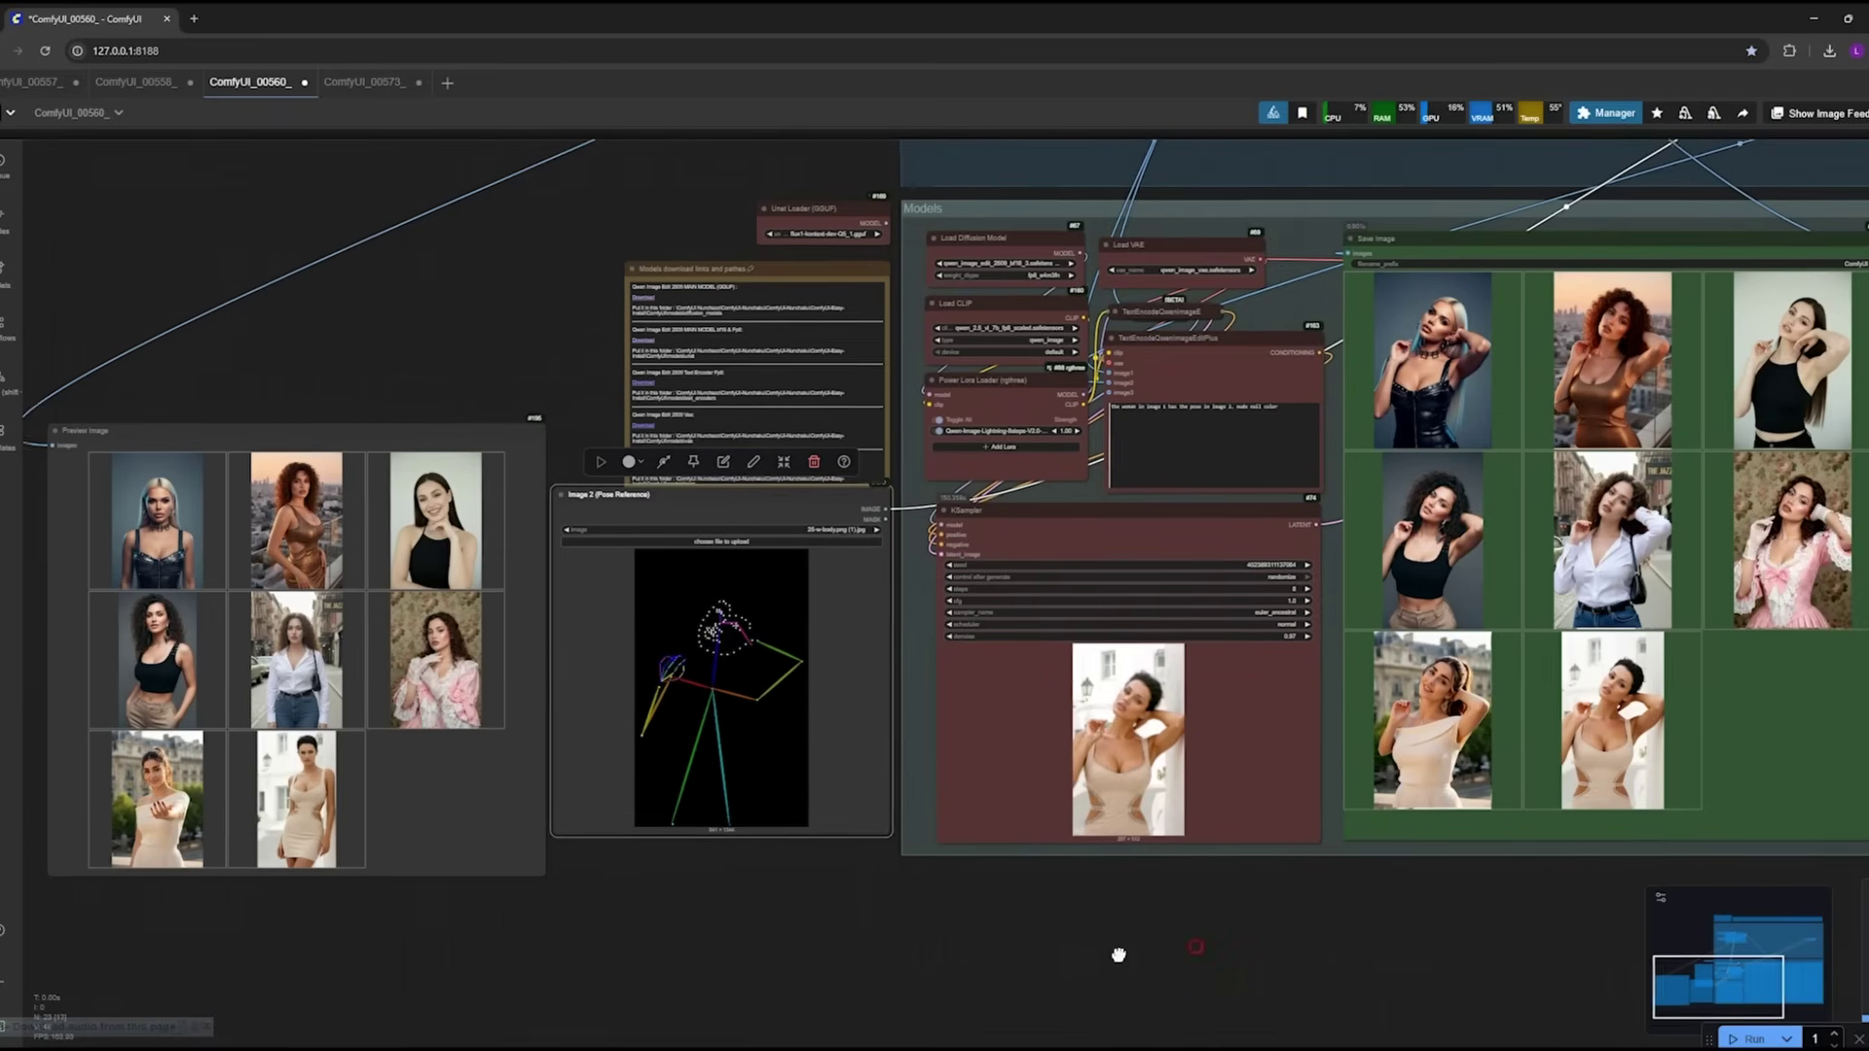
Step: Enlarge the generated images in the Save Image node one by one, compare them with the originals, and return to the grid
drag(1119, 956, 201, 997)
scroll(816, 937, up, 3)
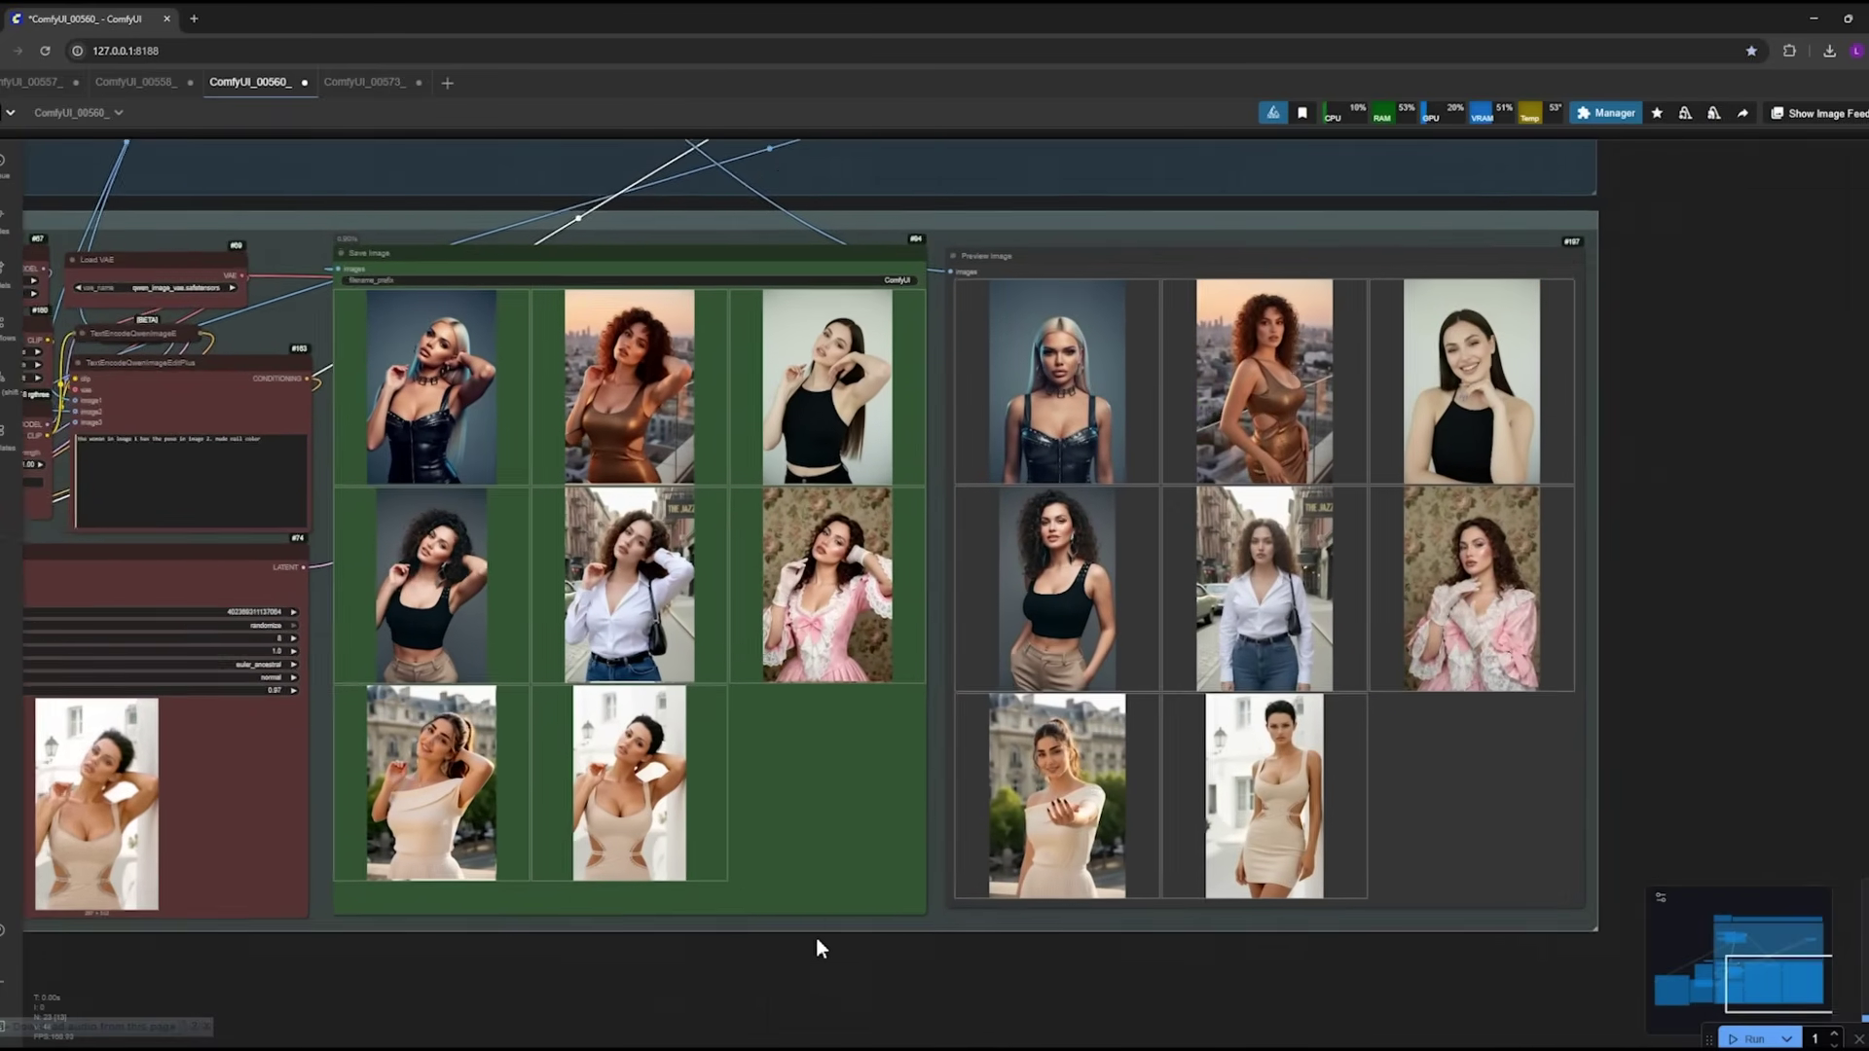
click(393, 388)
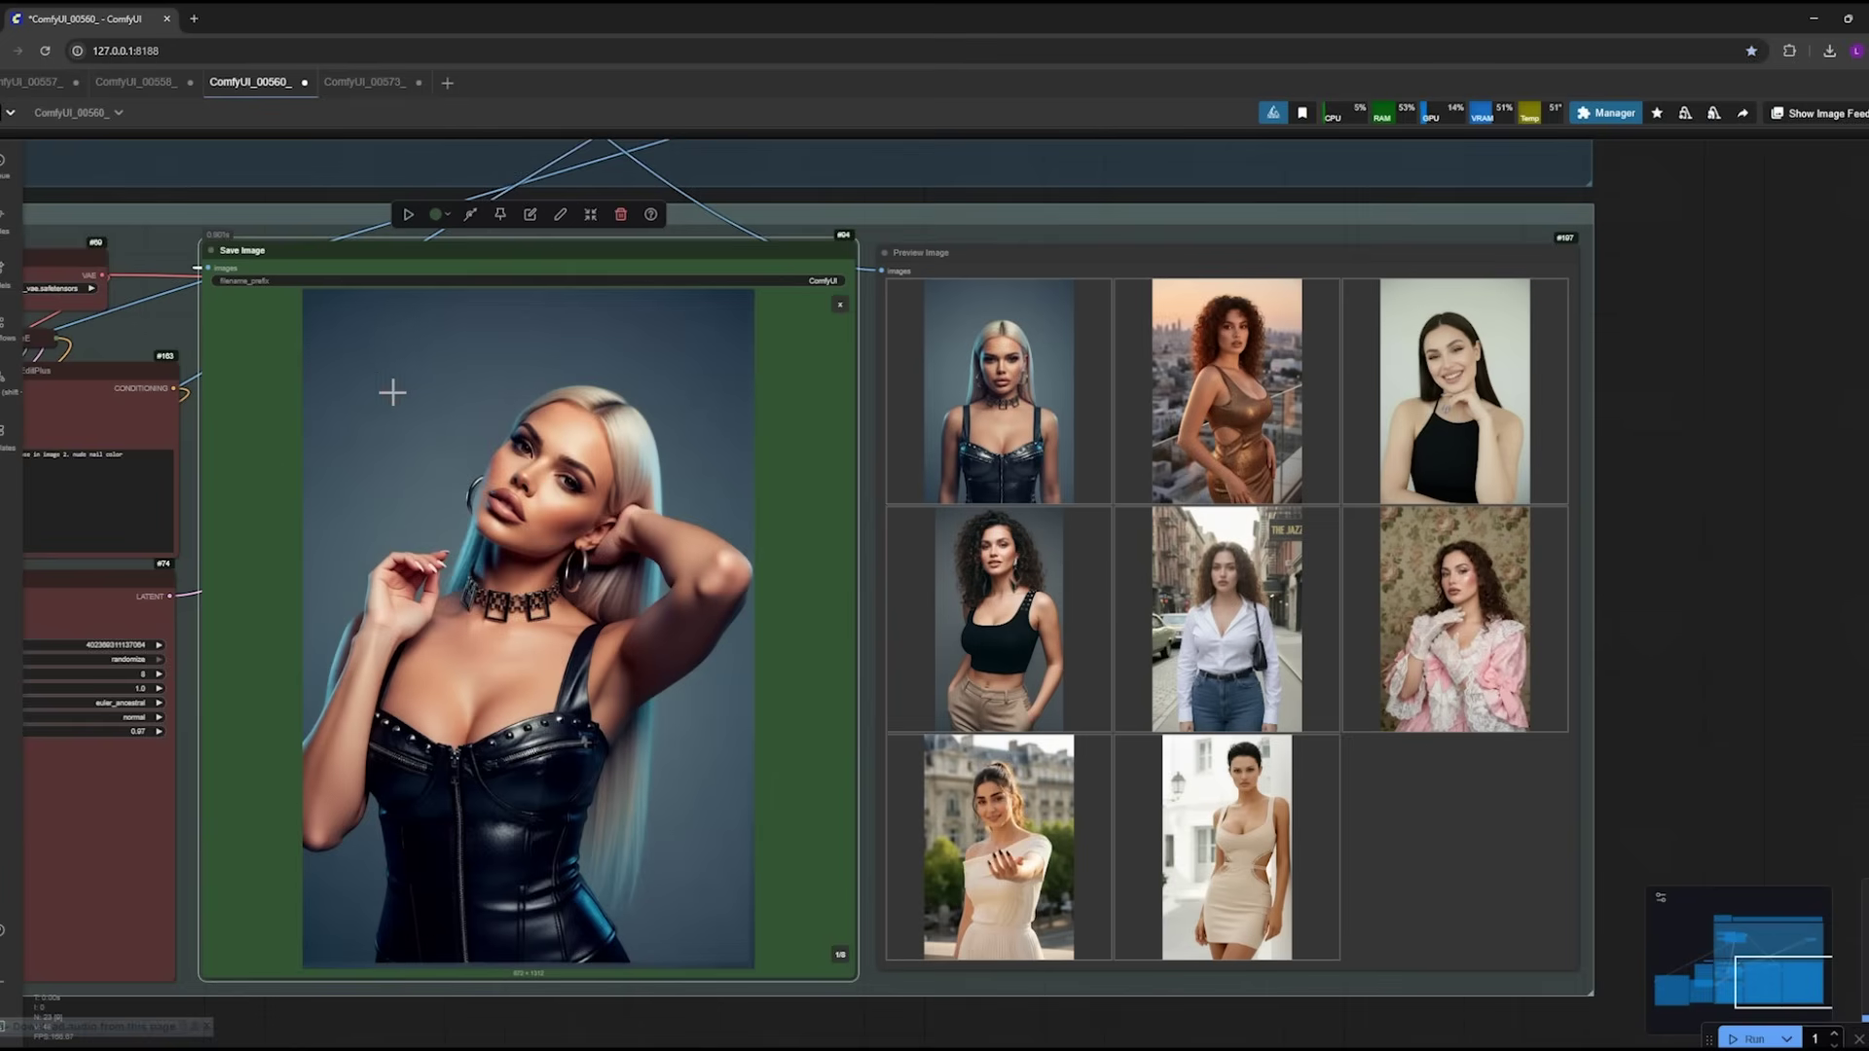
click(841, 956)
click(841, 956)
click(841, 956)
click(841, 956)
click(841, 956)
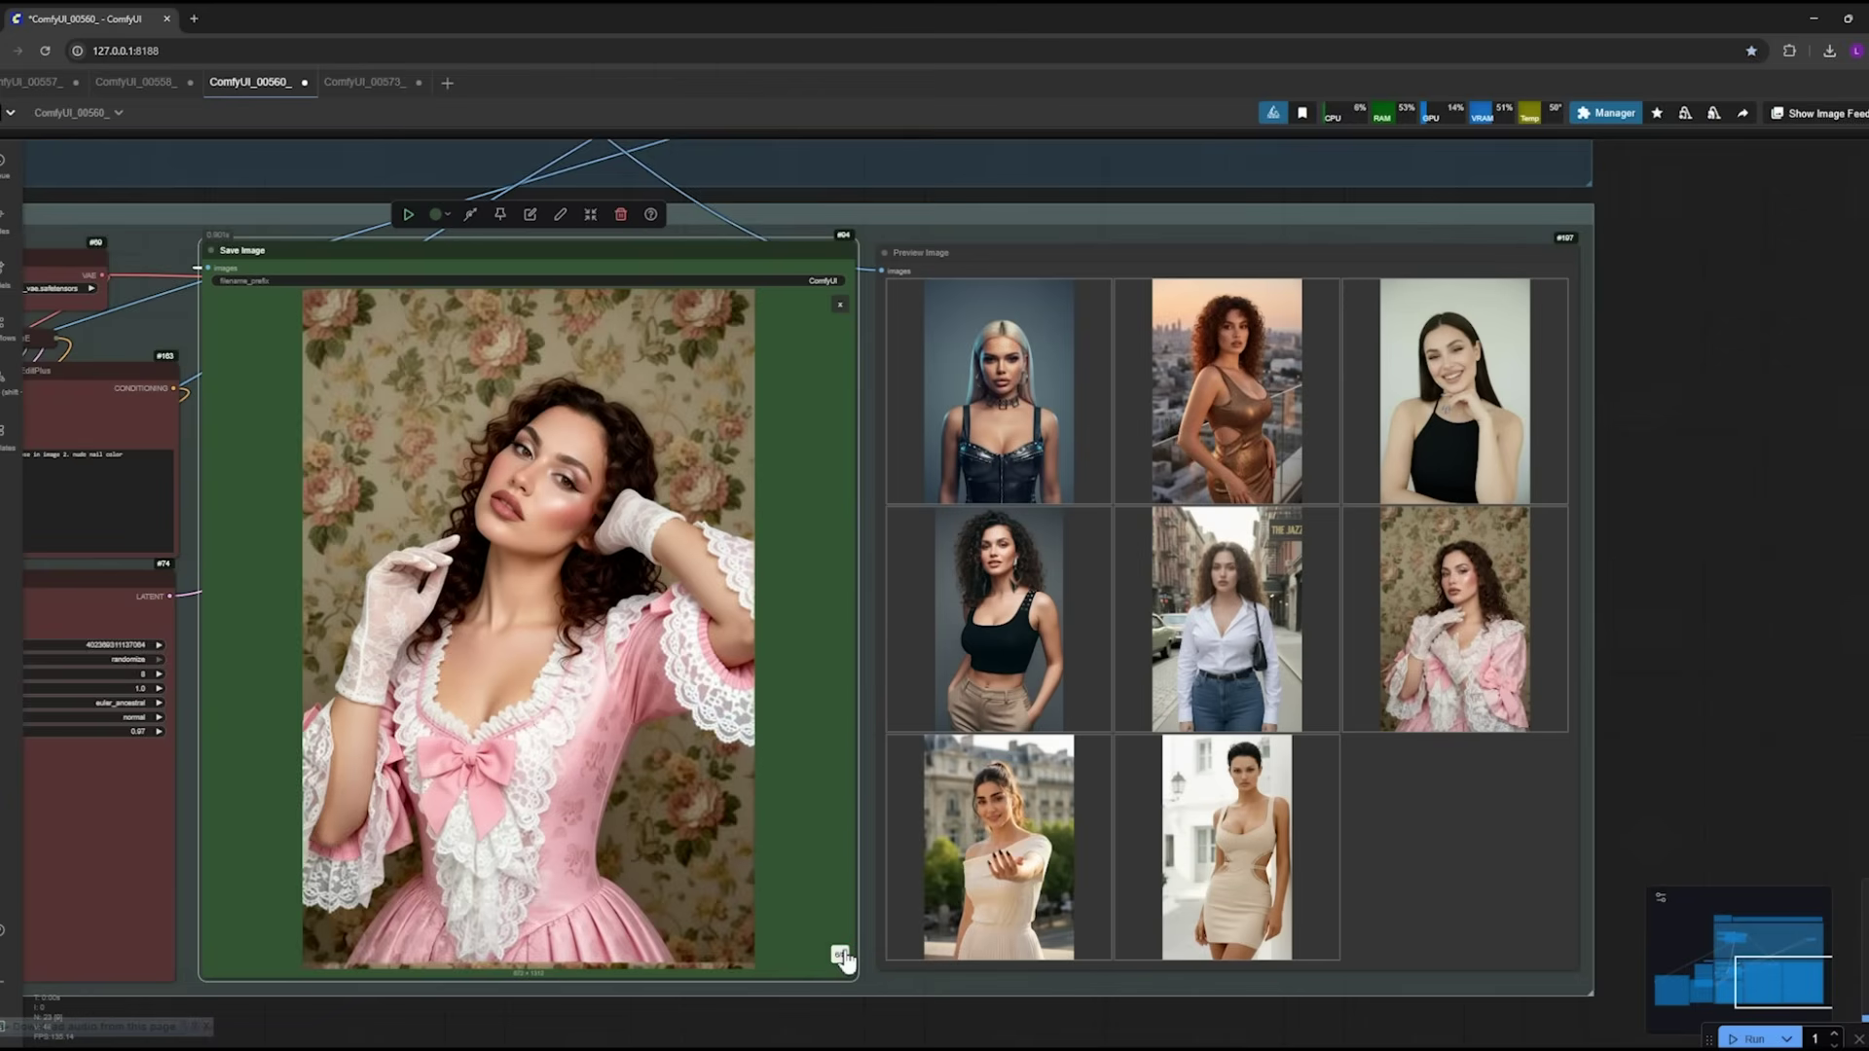
click(841, 956)
click(842, 956)
click(841, 956)
click(841, 305)
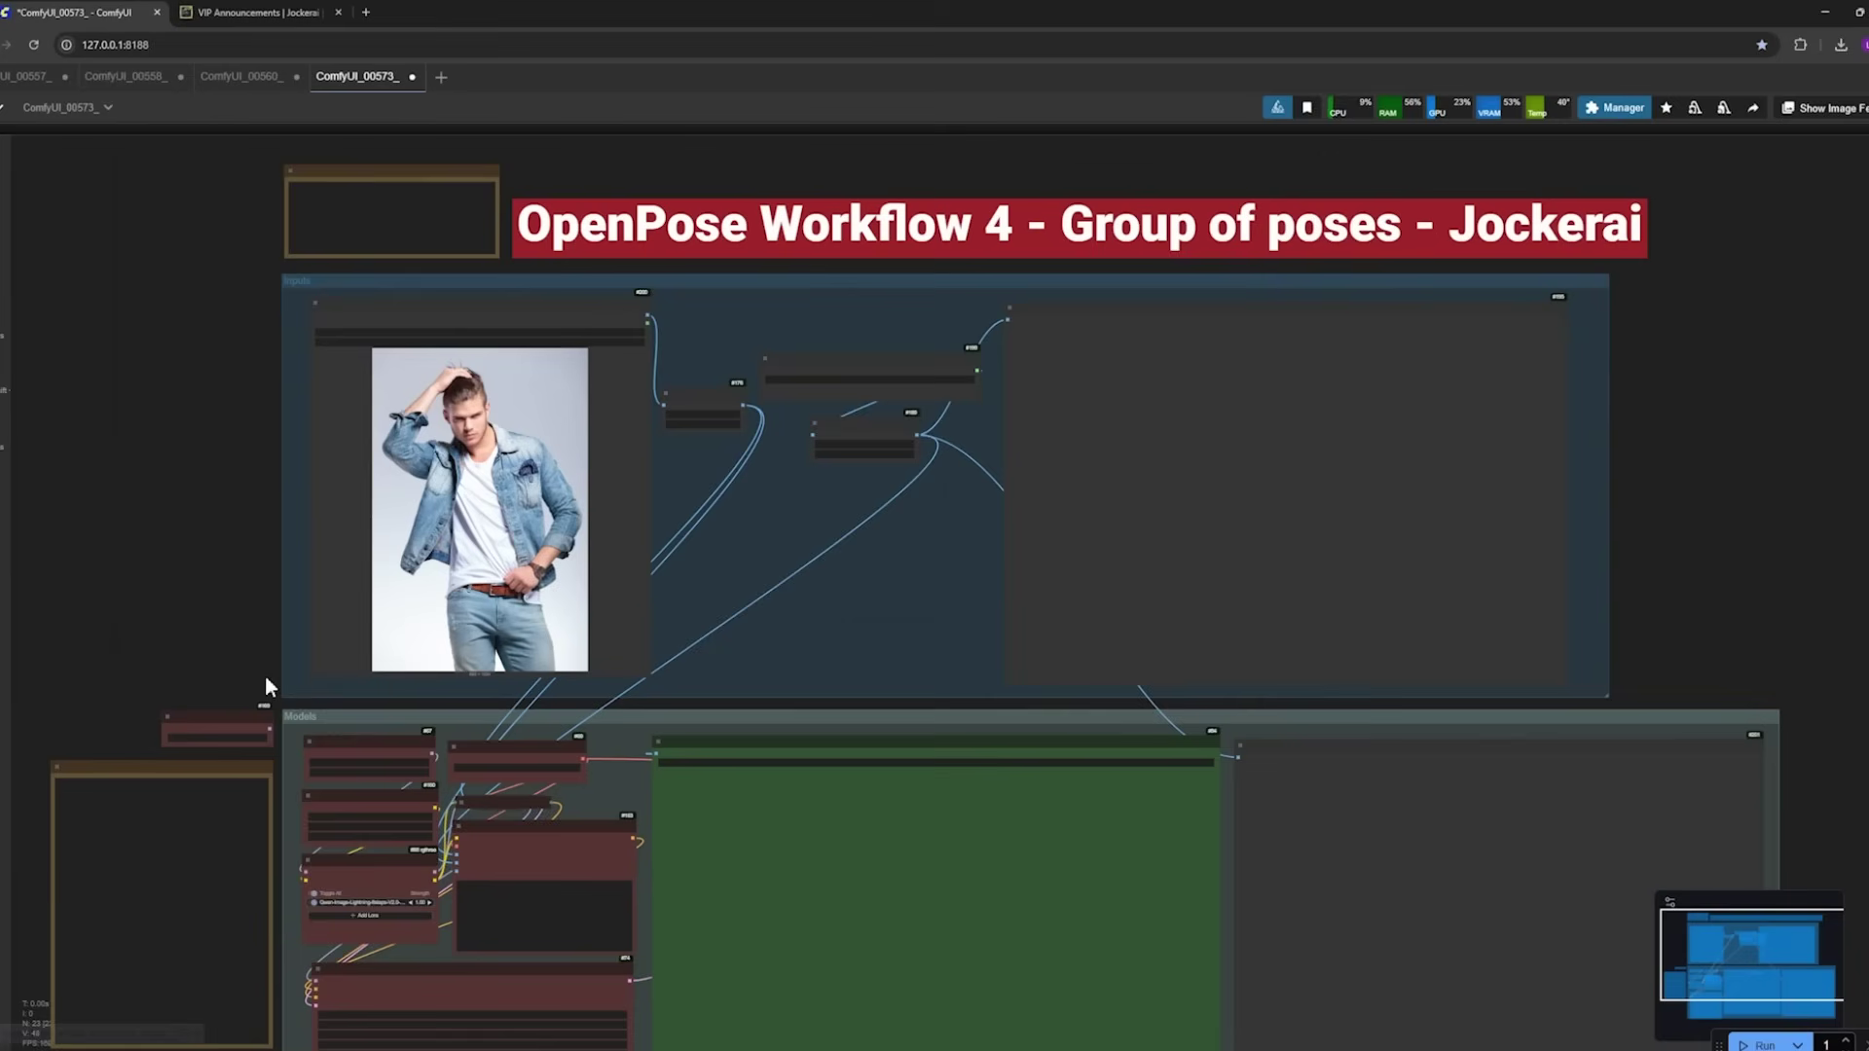
Step: Load anime-9866759_1280 from the images folder into the Image 1 (Model Image) node of the group-of-poses workflow
drag(762, 669, 690, 644)
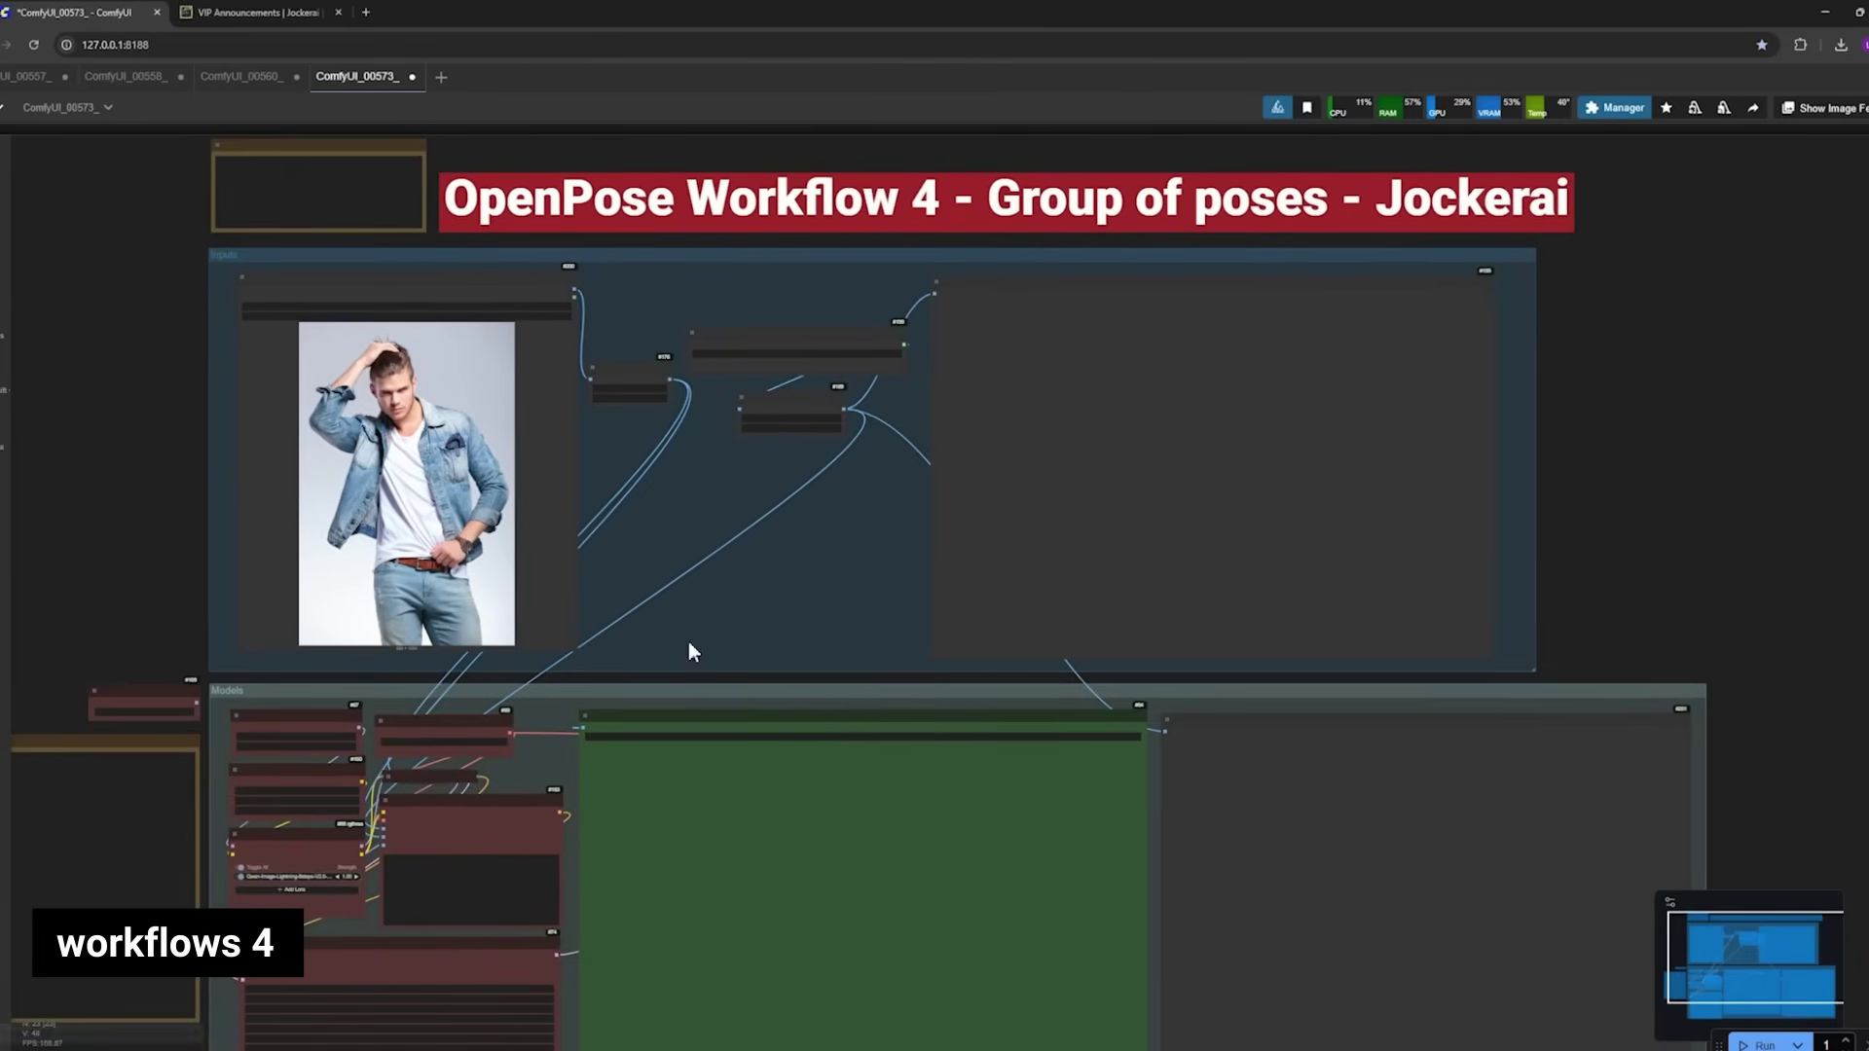
click(251, 87)
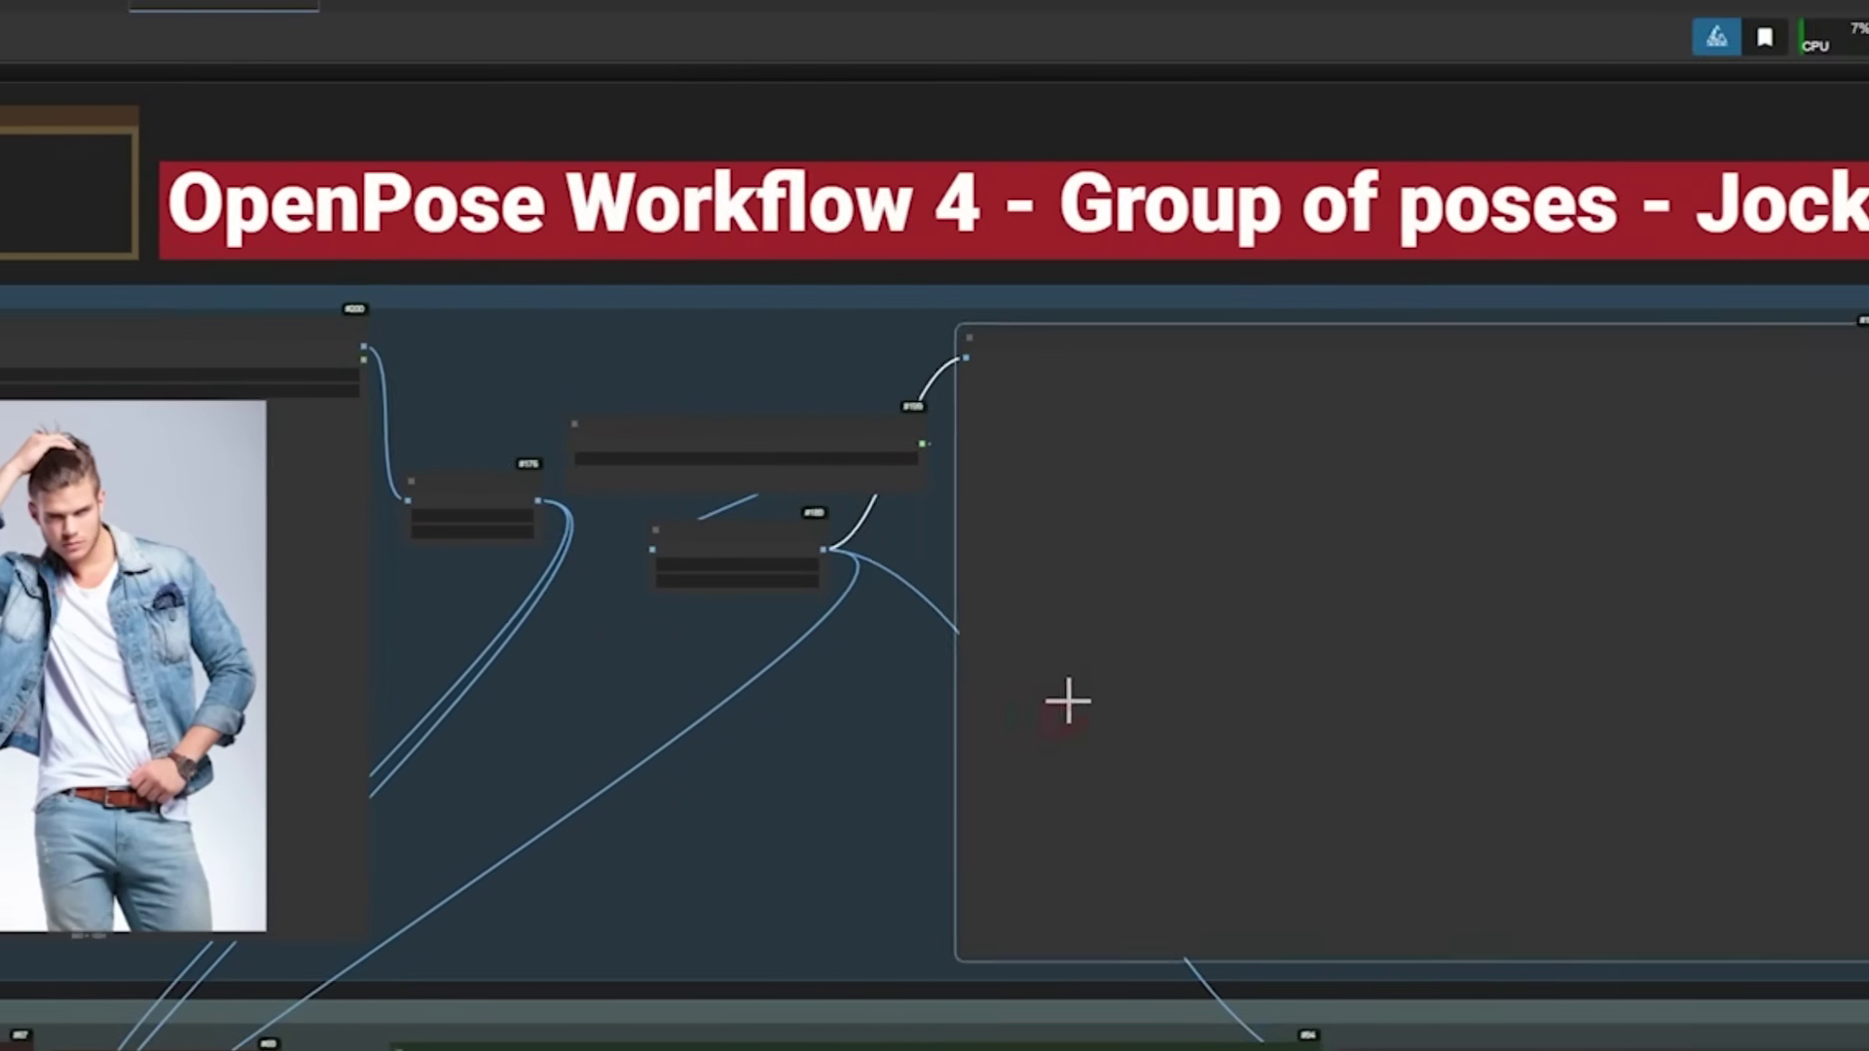
mouse_move(722, 1050)
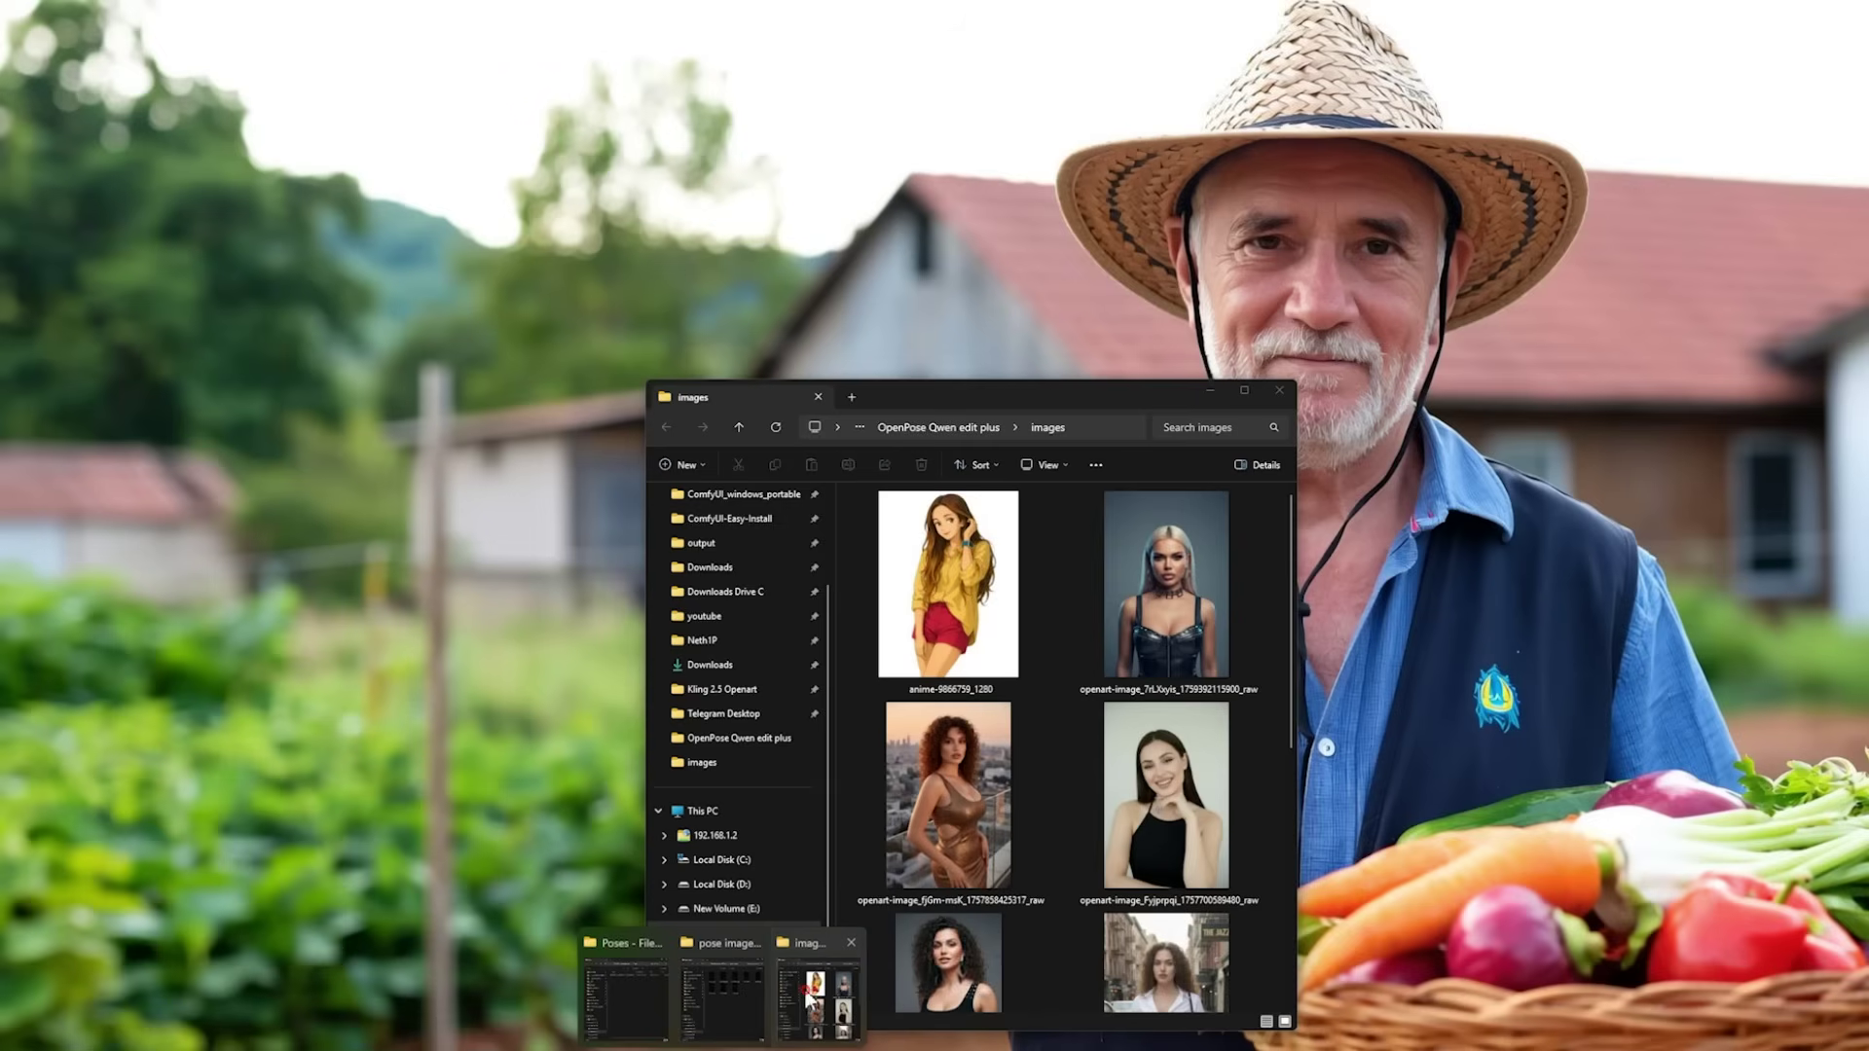
click(808, 1003)
drag(504, 553, 293, 505)
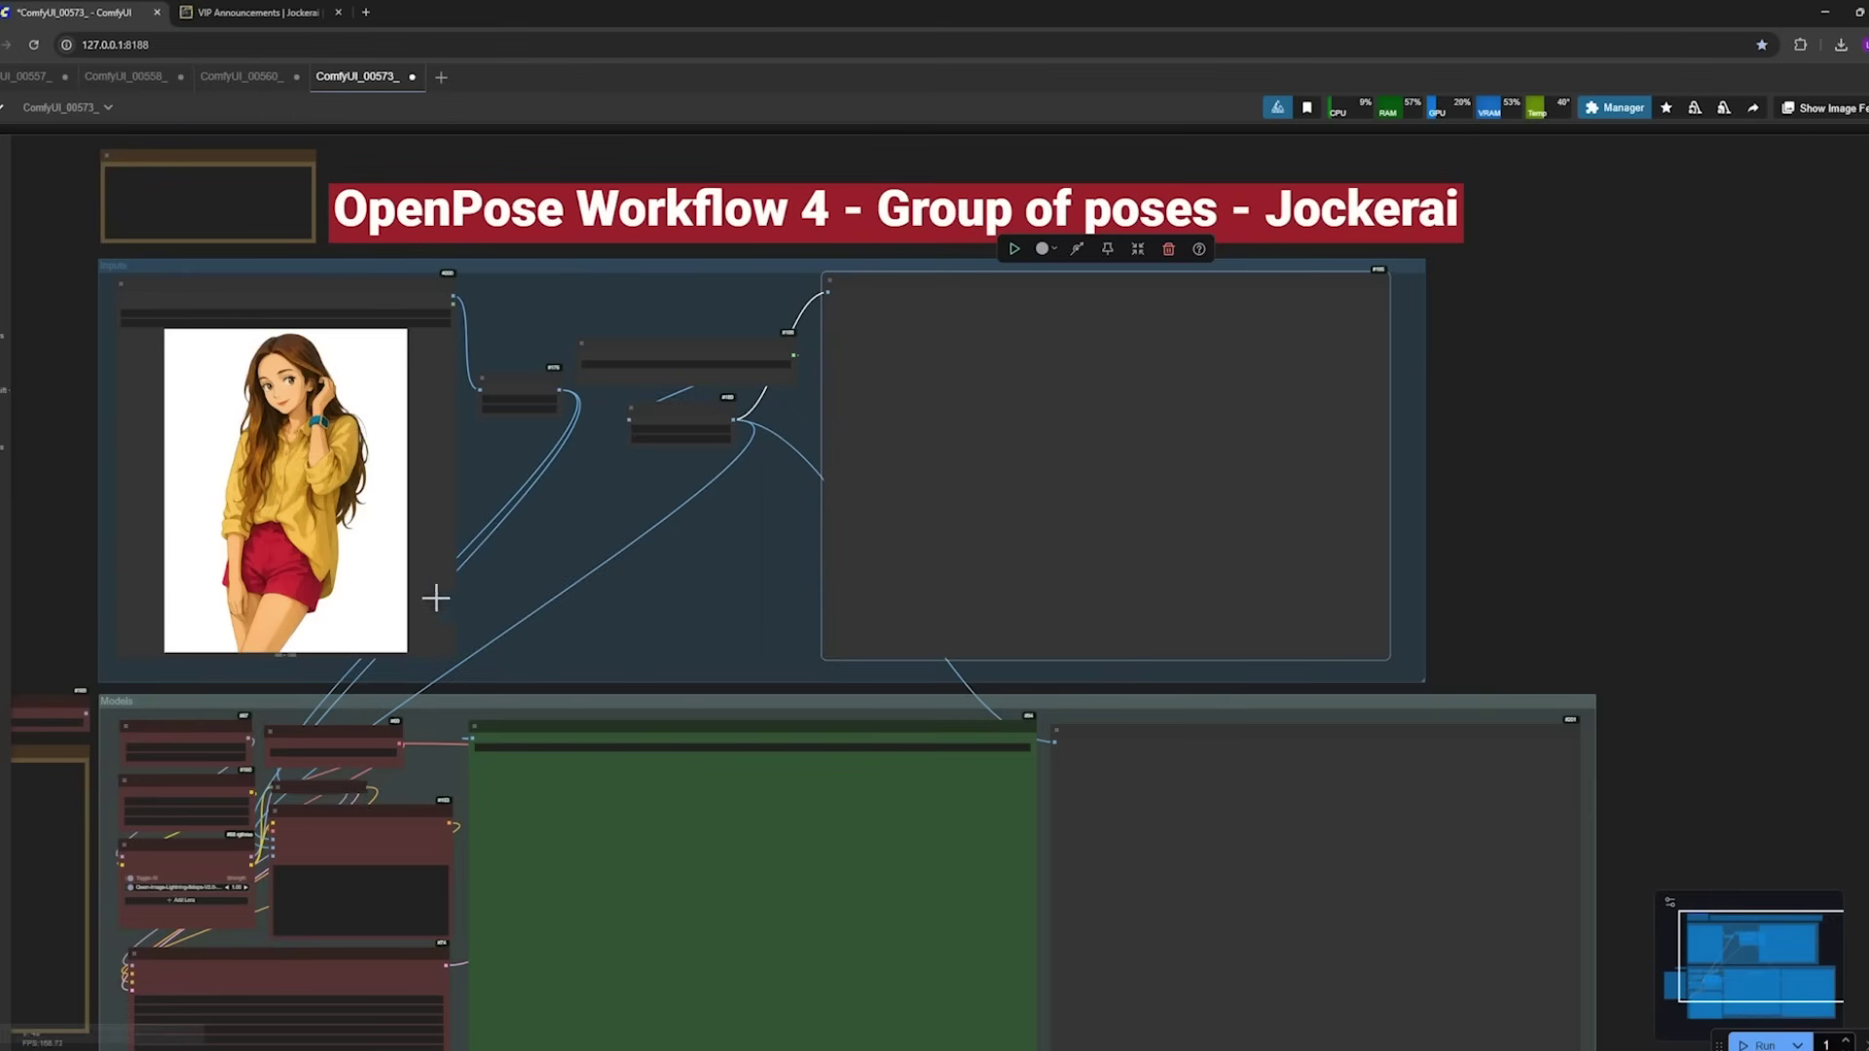
click(348, 541)
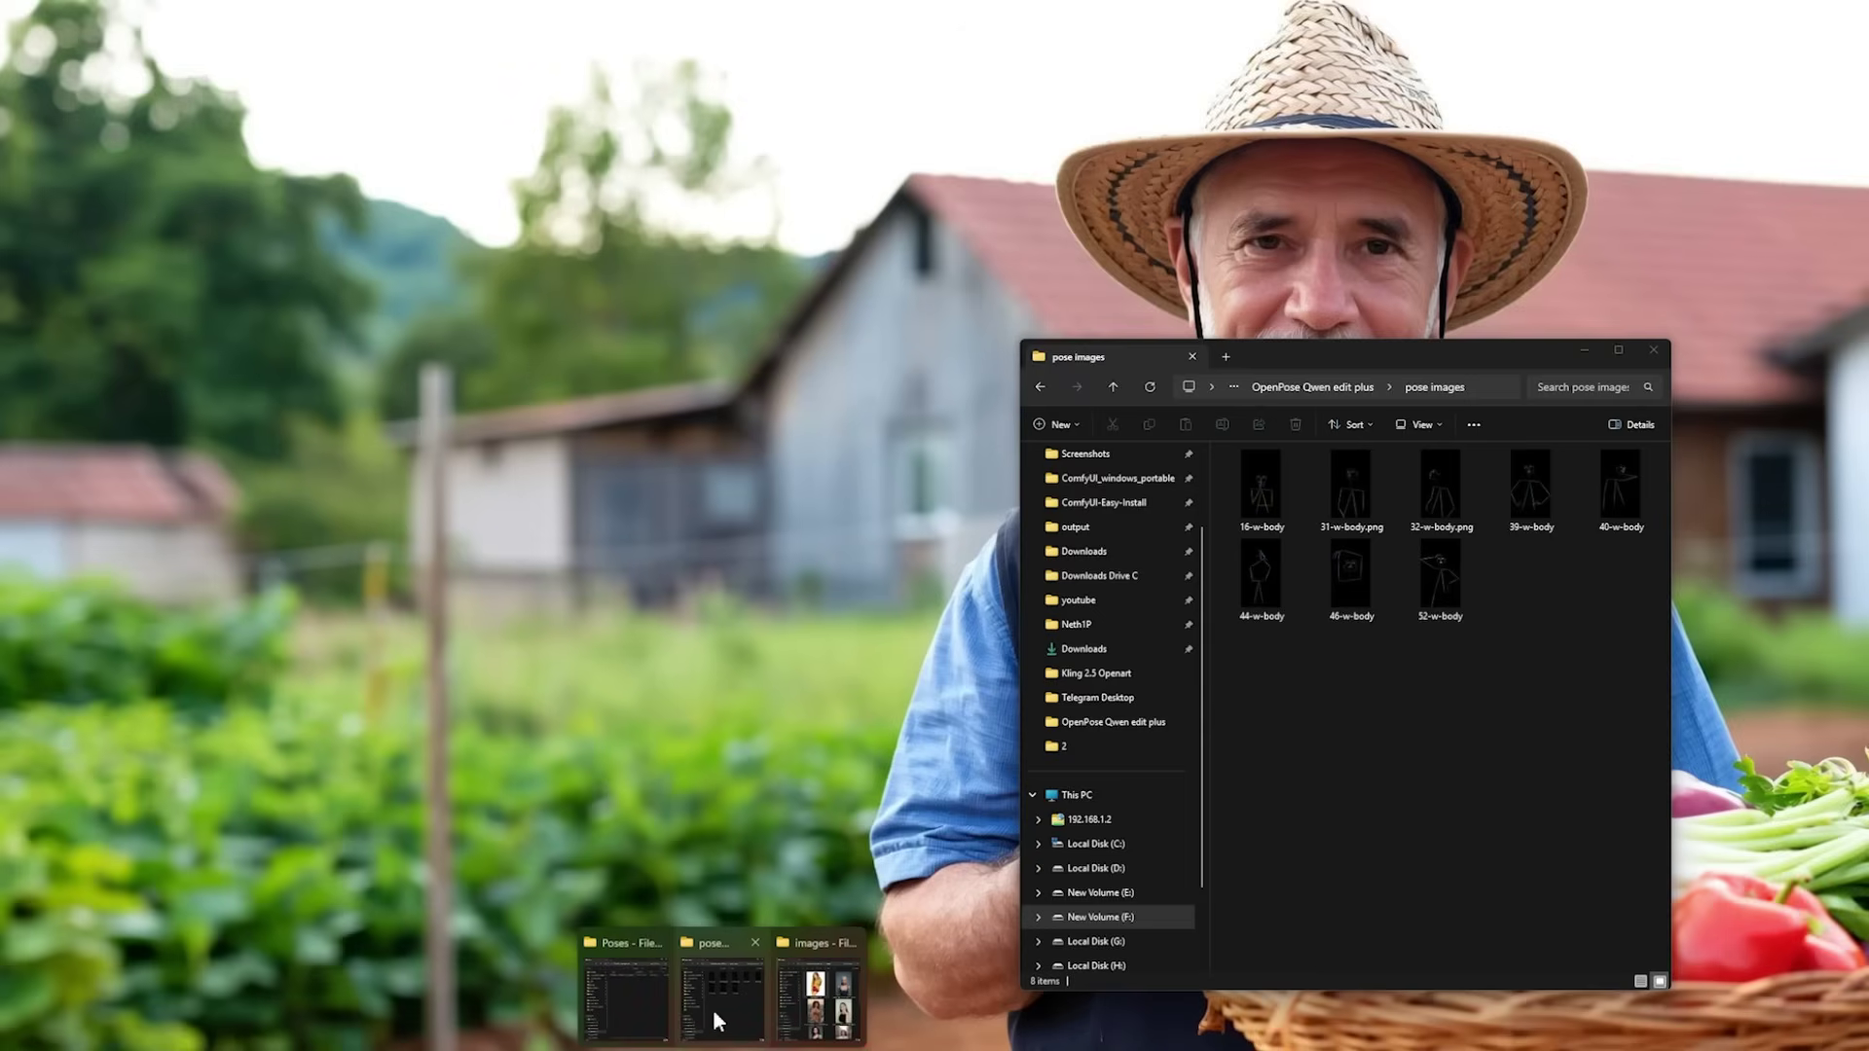
Step: Bring up the pose images folder and the Poses folder holding the reference archive over the workflow to view their contents
click(712, 1009)
drag(1648, 797, 1135, 843)
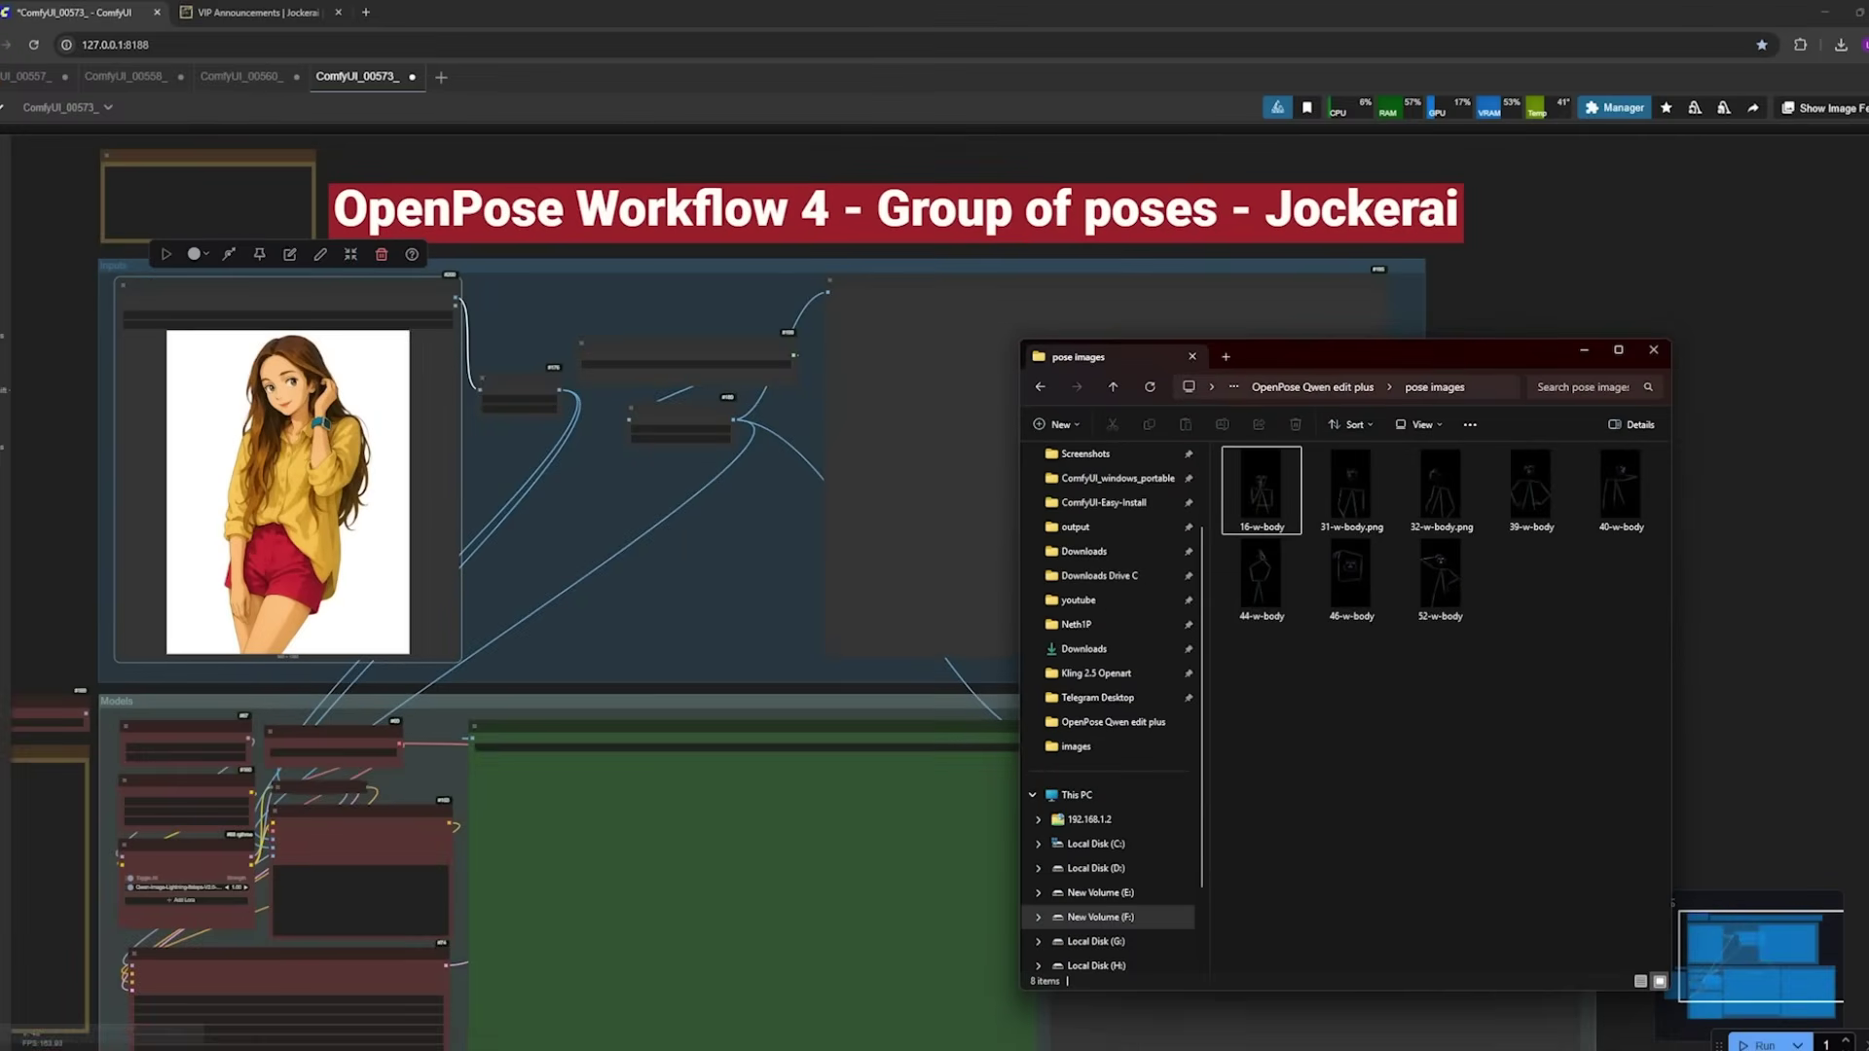
click(721, 1044)
click(700, 1014)
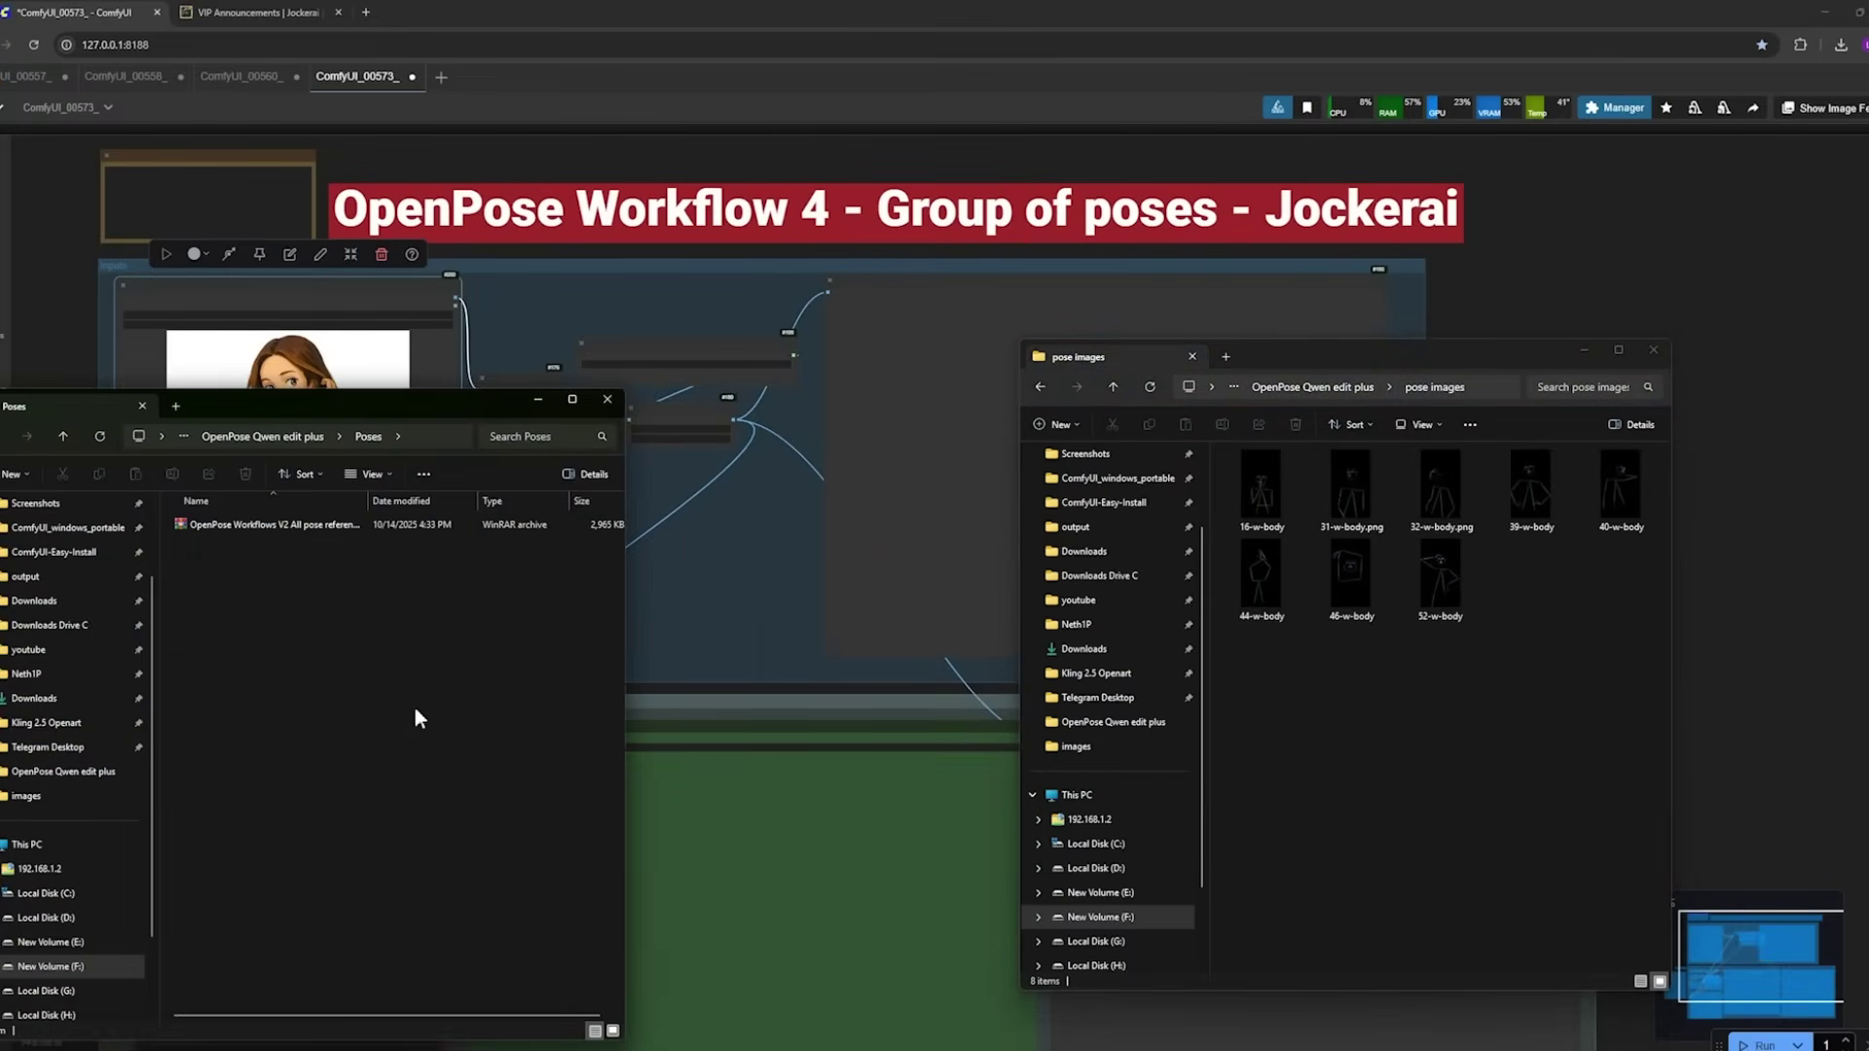
Step: Open the OpenPose All VIP Workflows file list on the Whop page in the browser
click(236, 12)
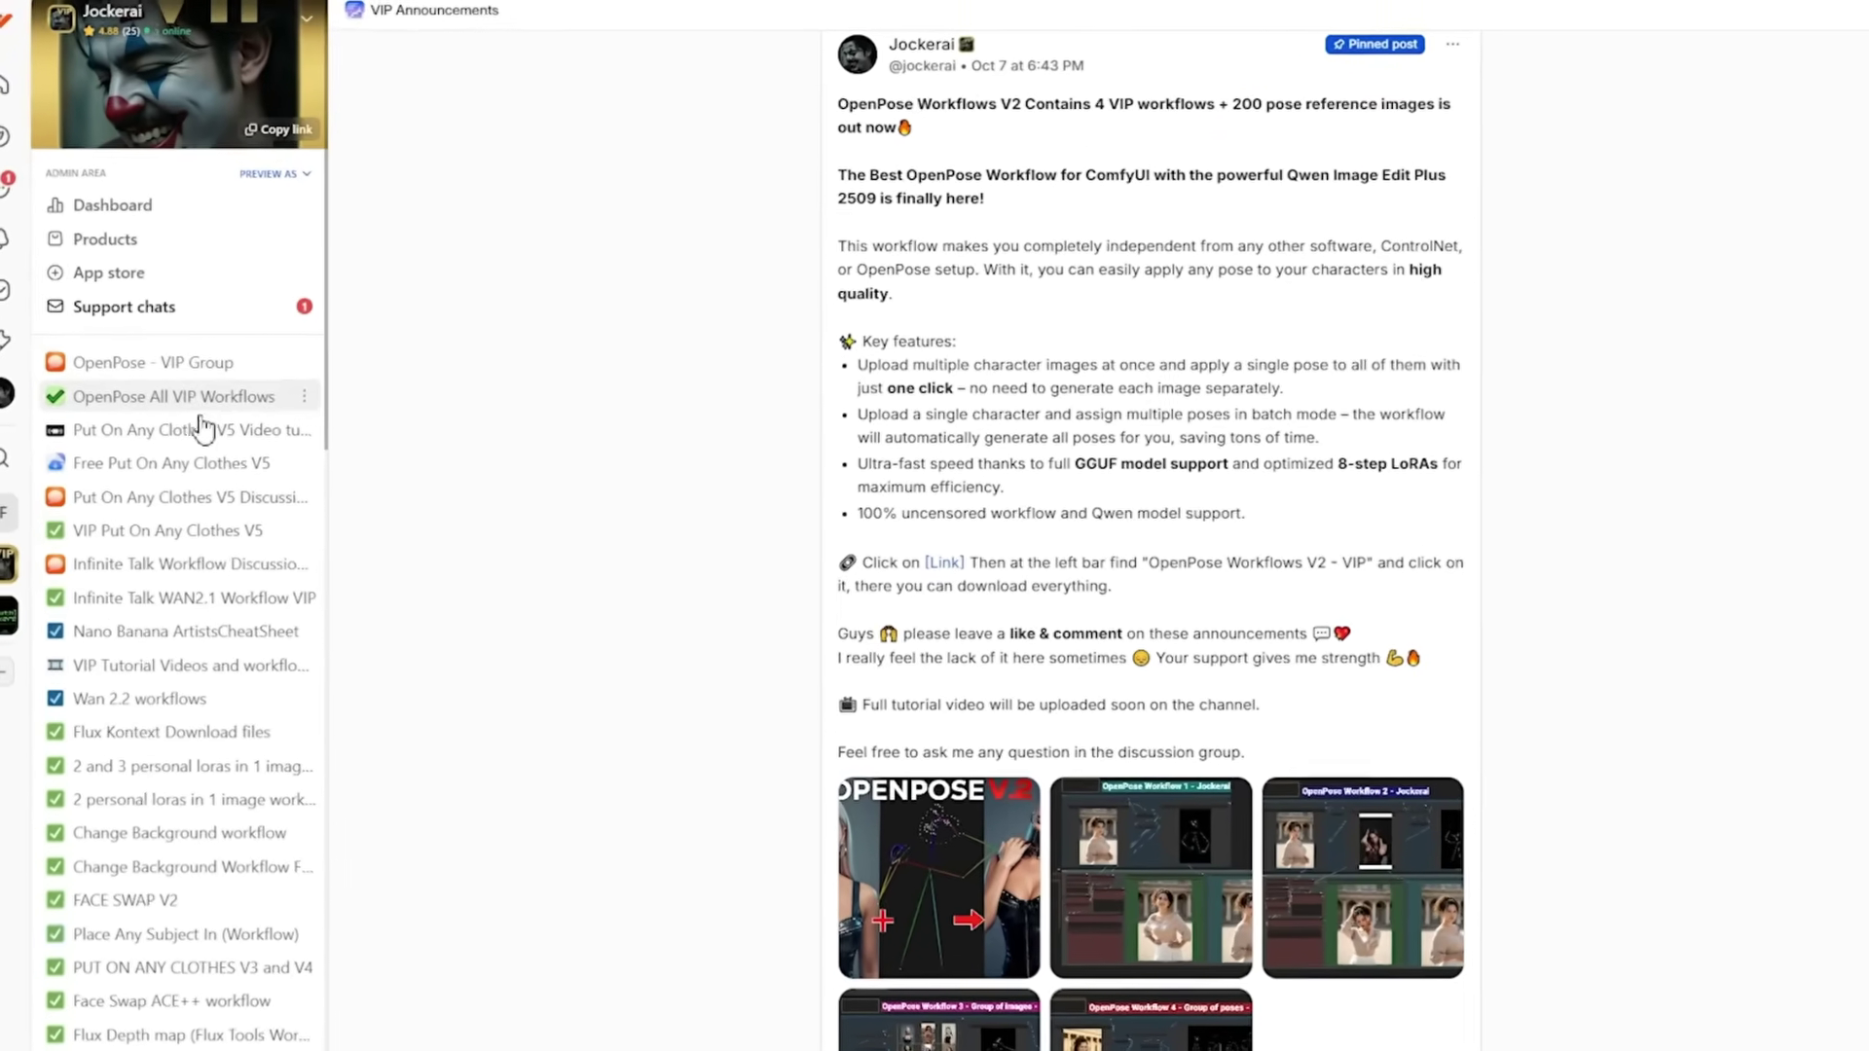
click(248, 381)
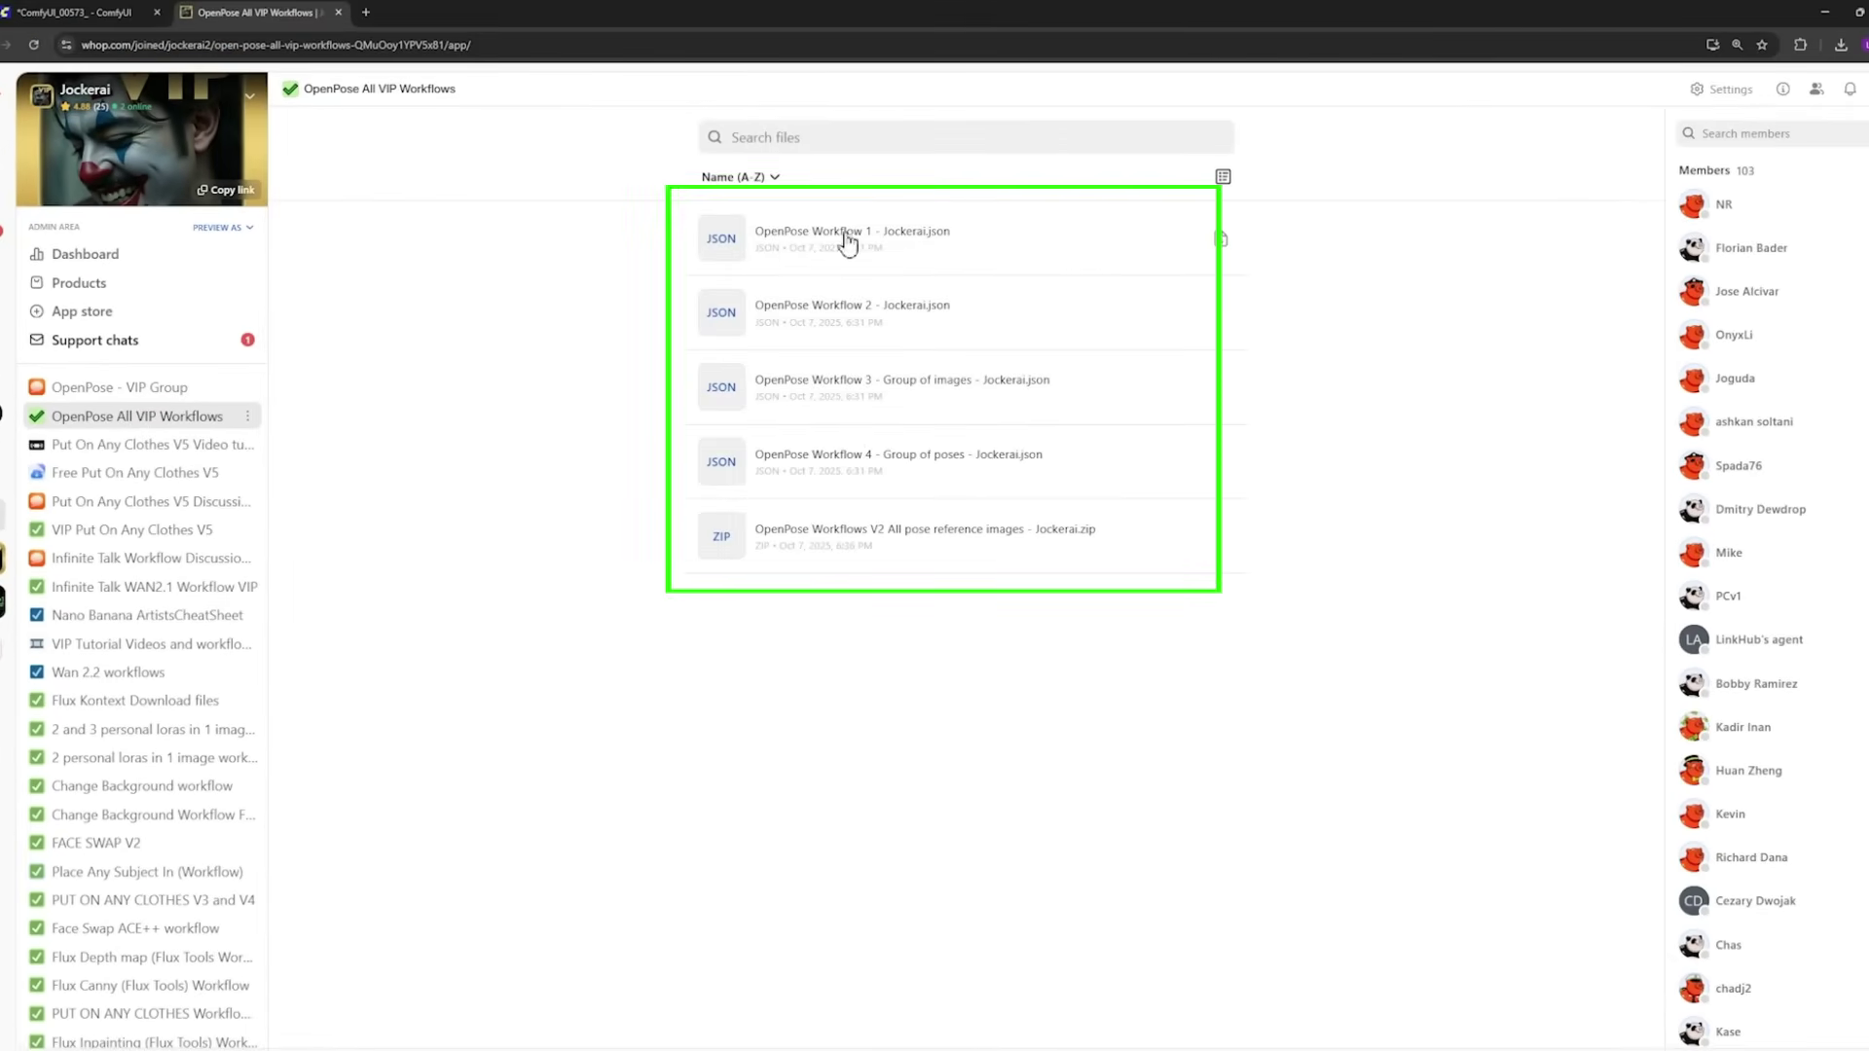
Step: Switch to the Poses folder in File Explorer and extract the OpenPose Workflows V2 All pose reference images archive
key(alt+Tab)
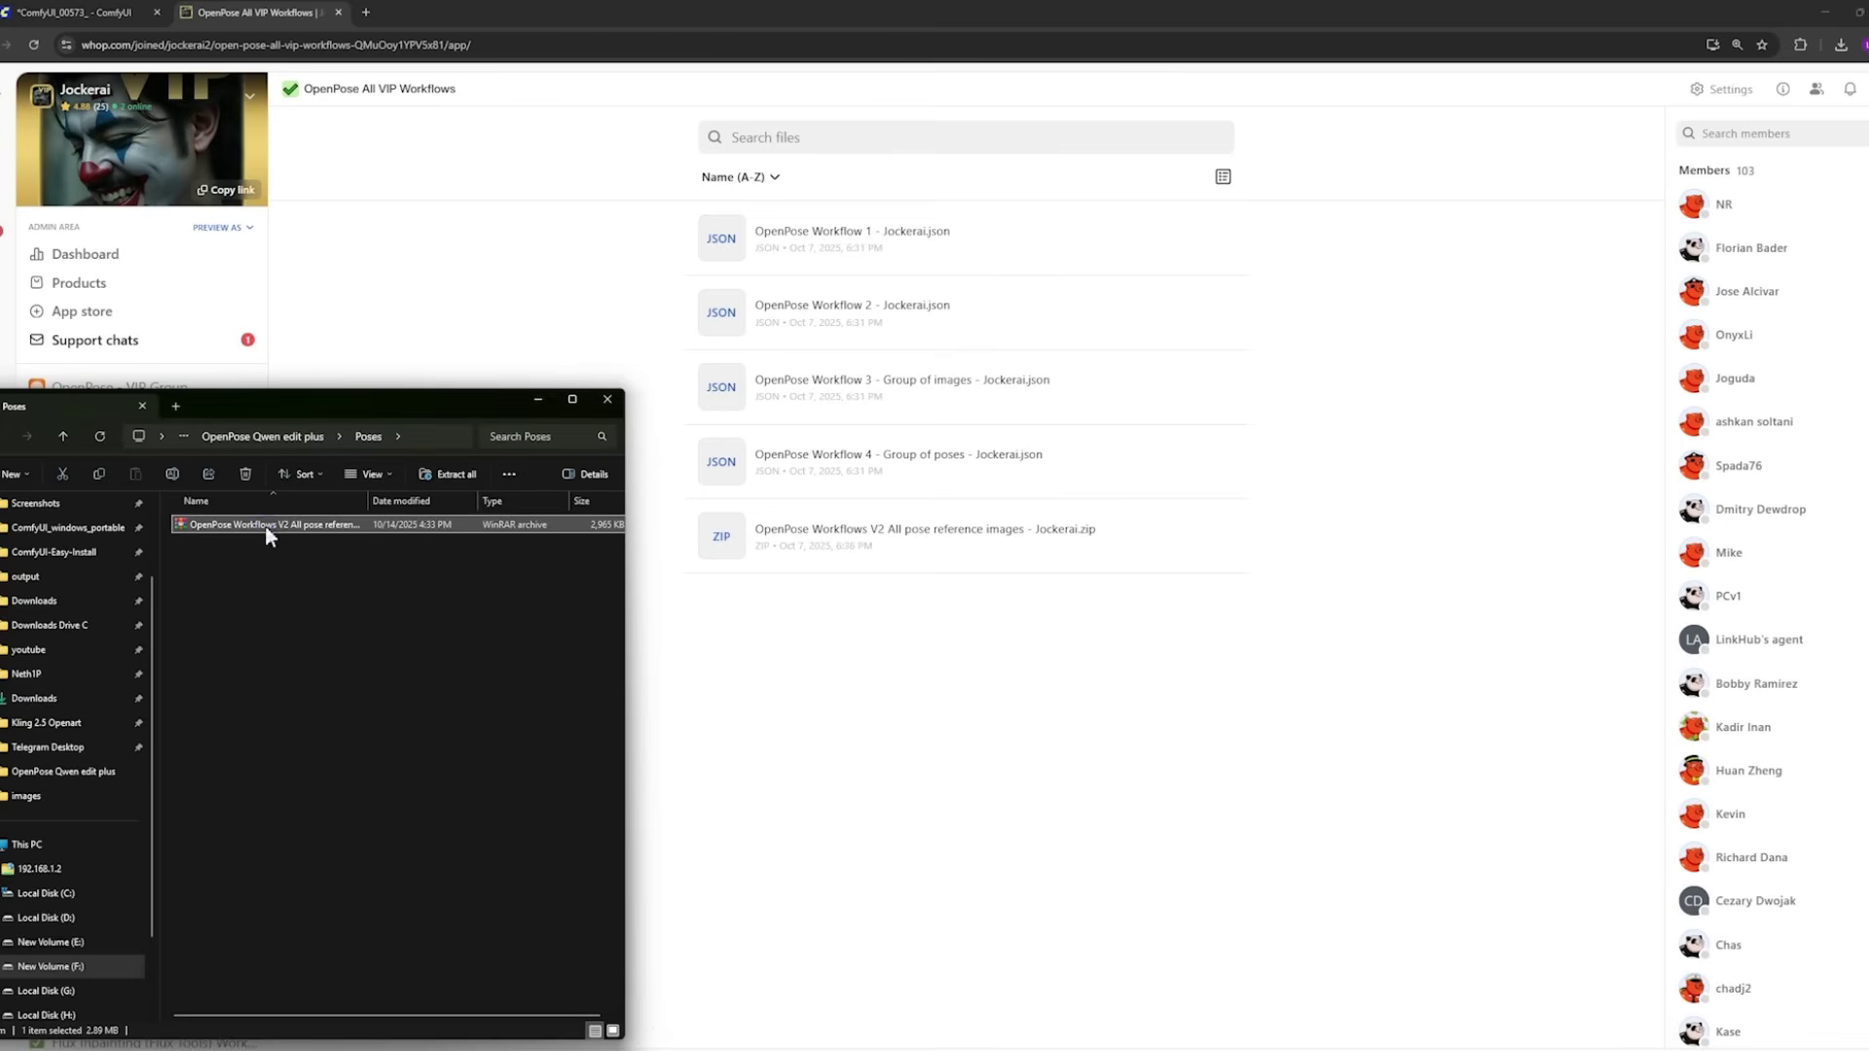
right_click(269, 534)
click(350, 870)
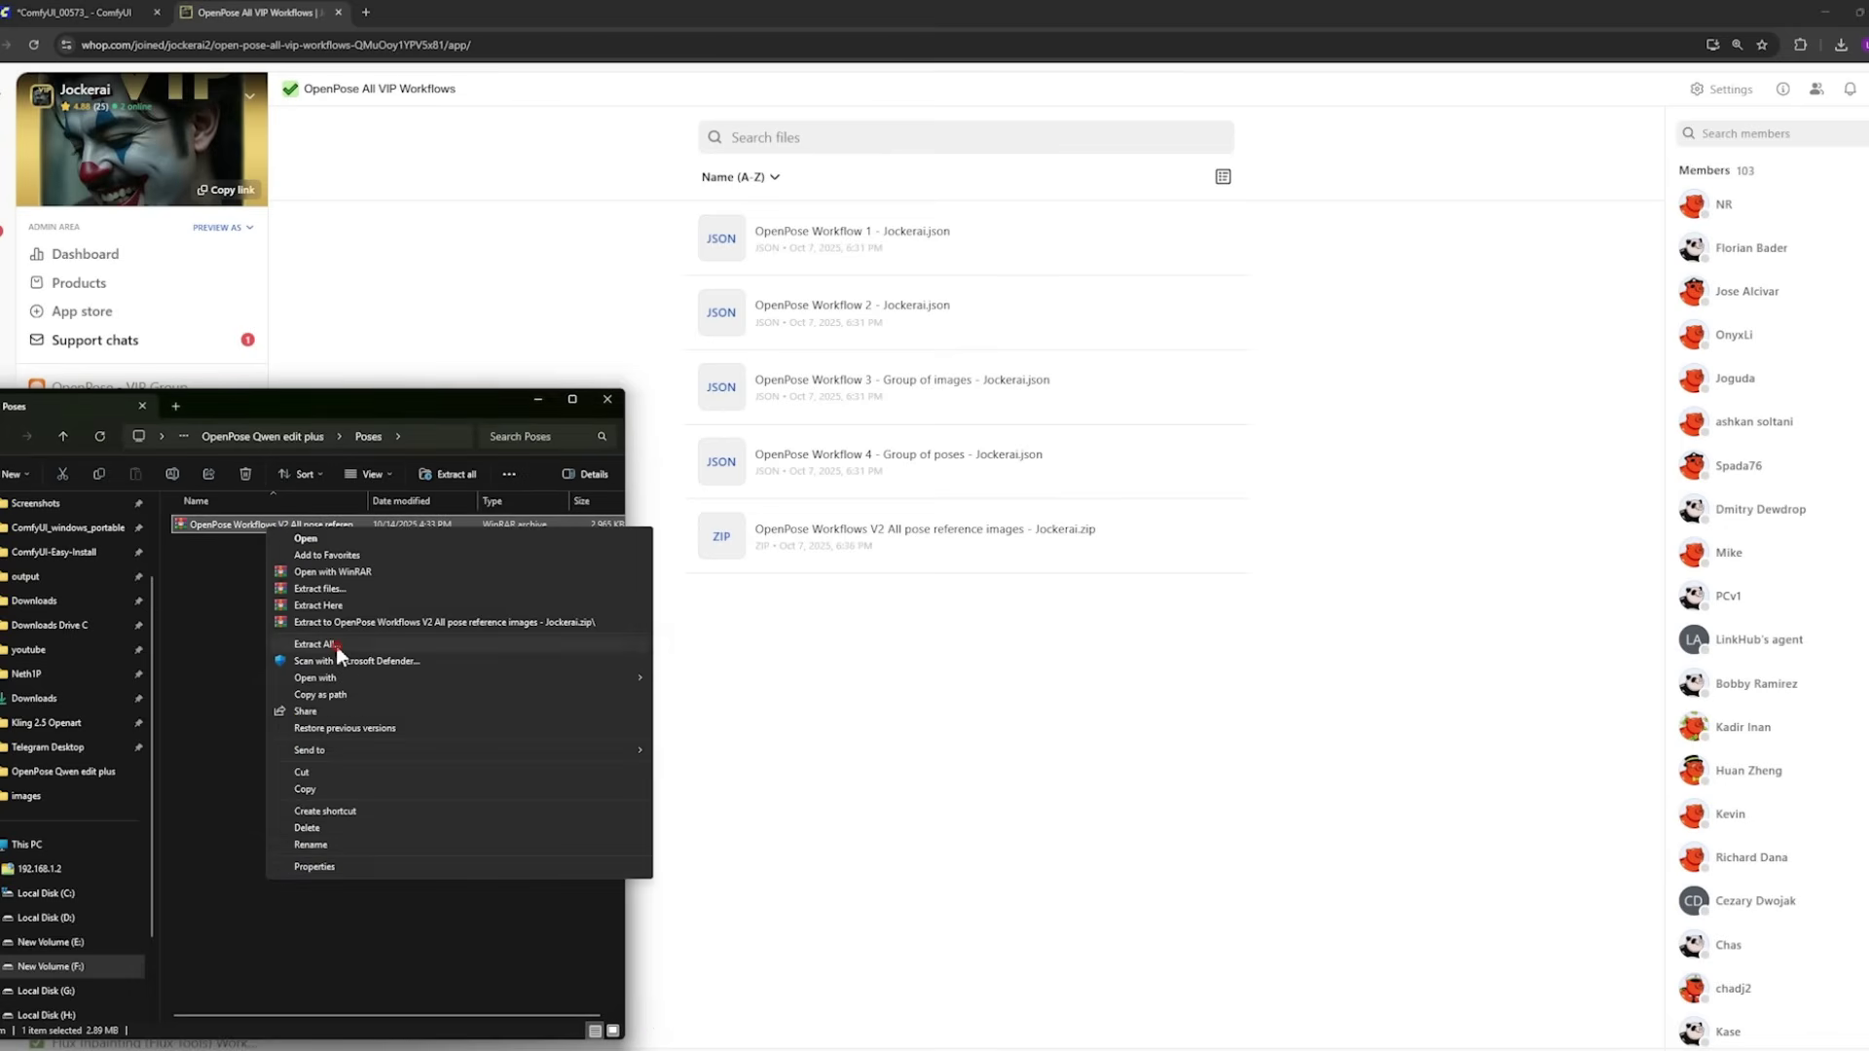
click(338, 646)
click(1056, 685)
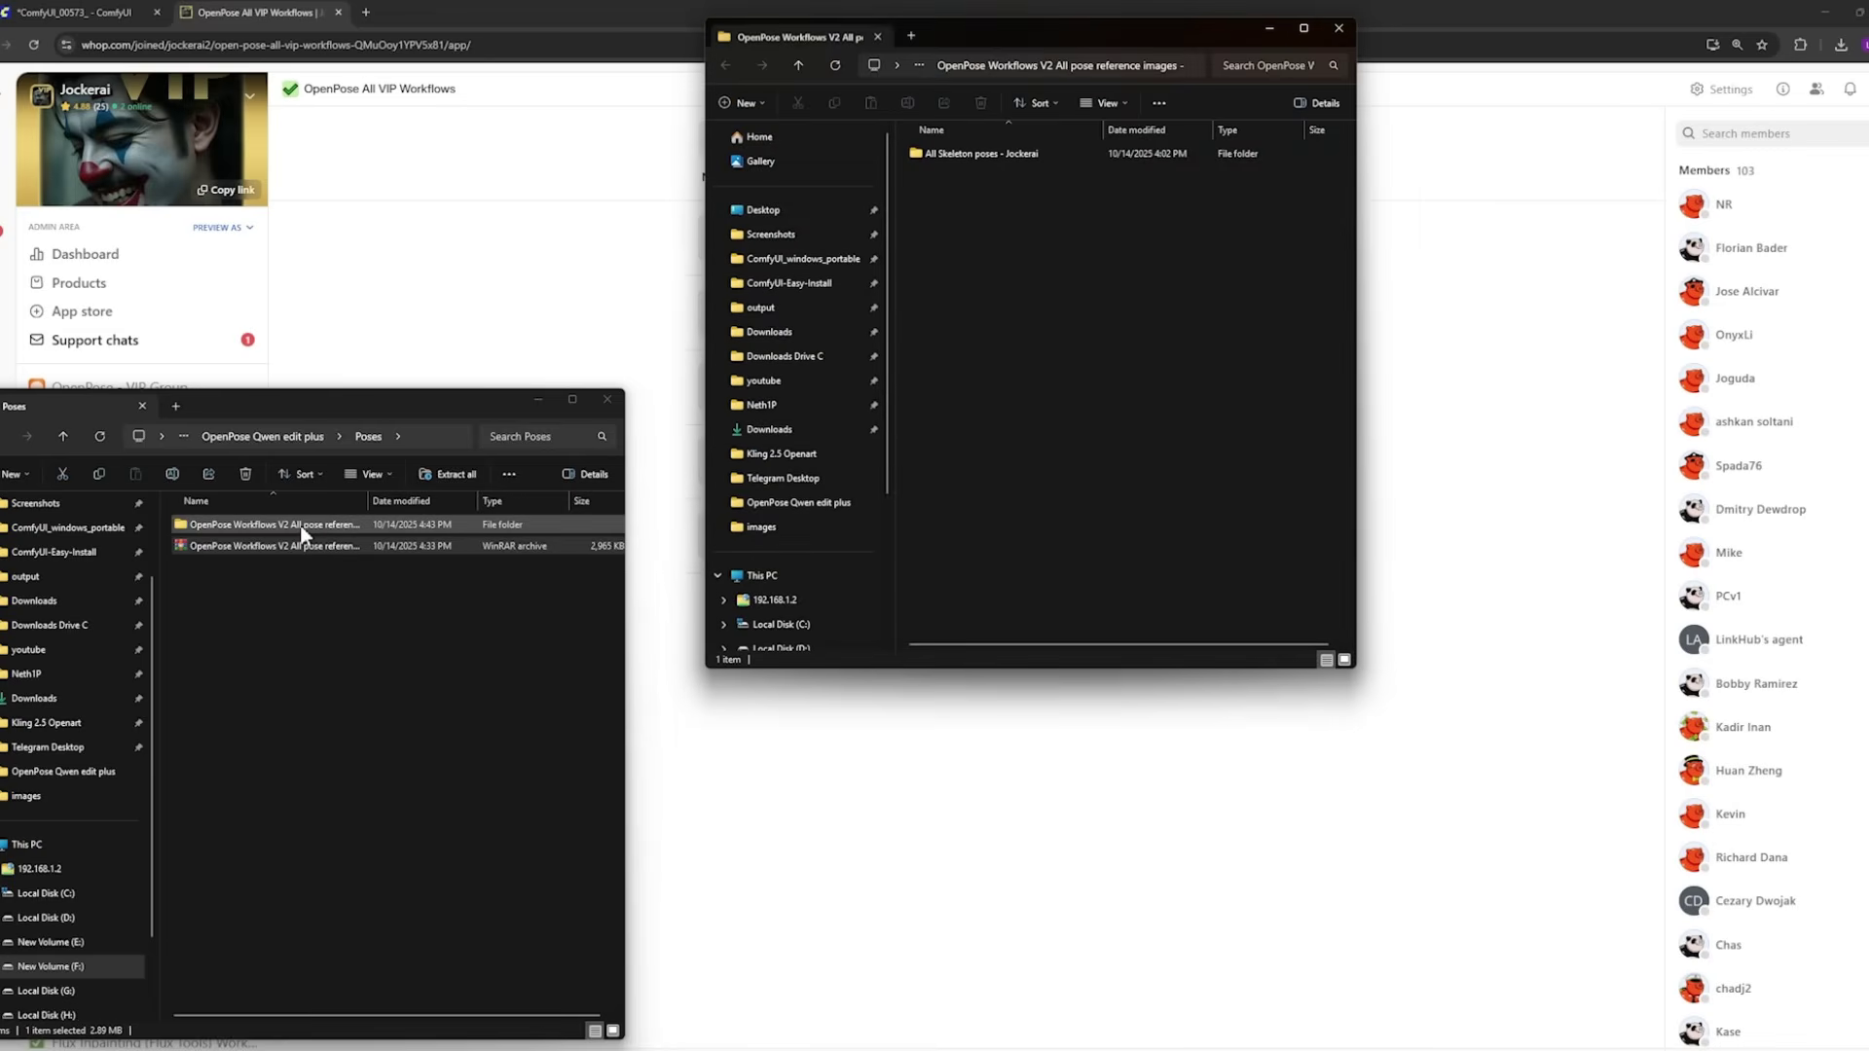
Step: Open the extracted All Skeleton poses folder and create a new folder among its pose images
double_click(938, 157)
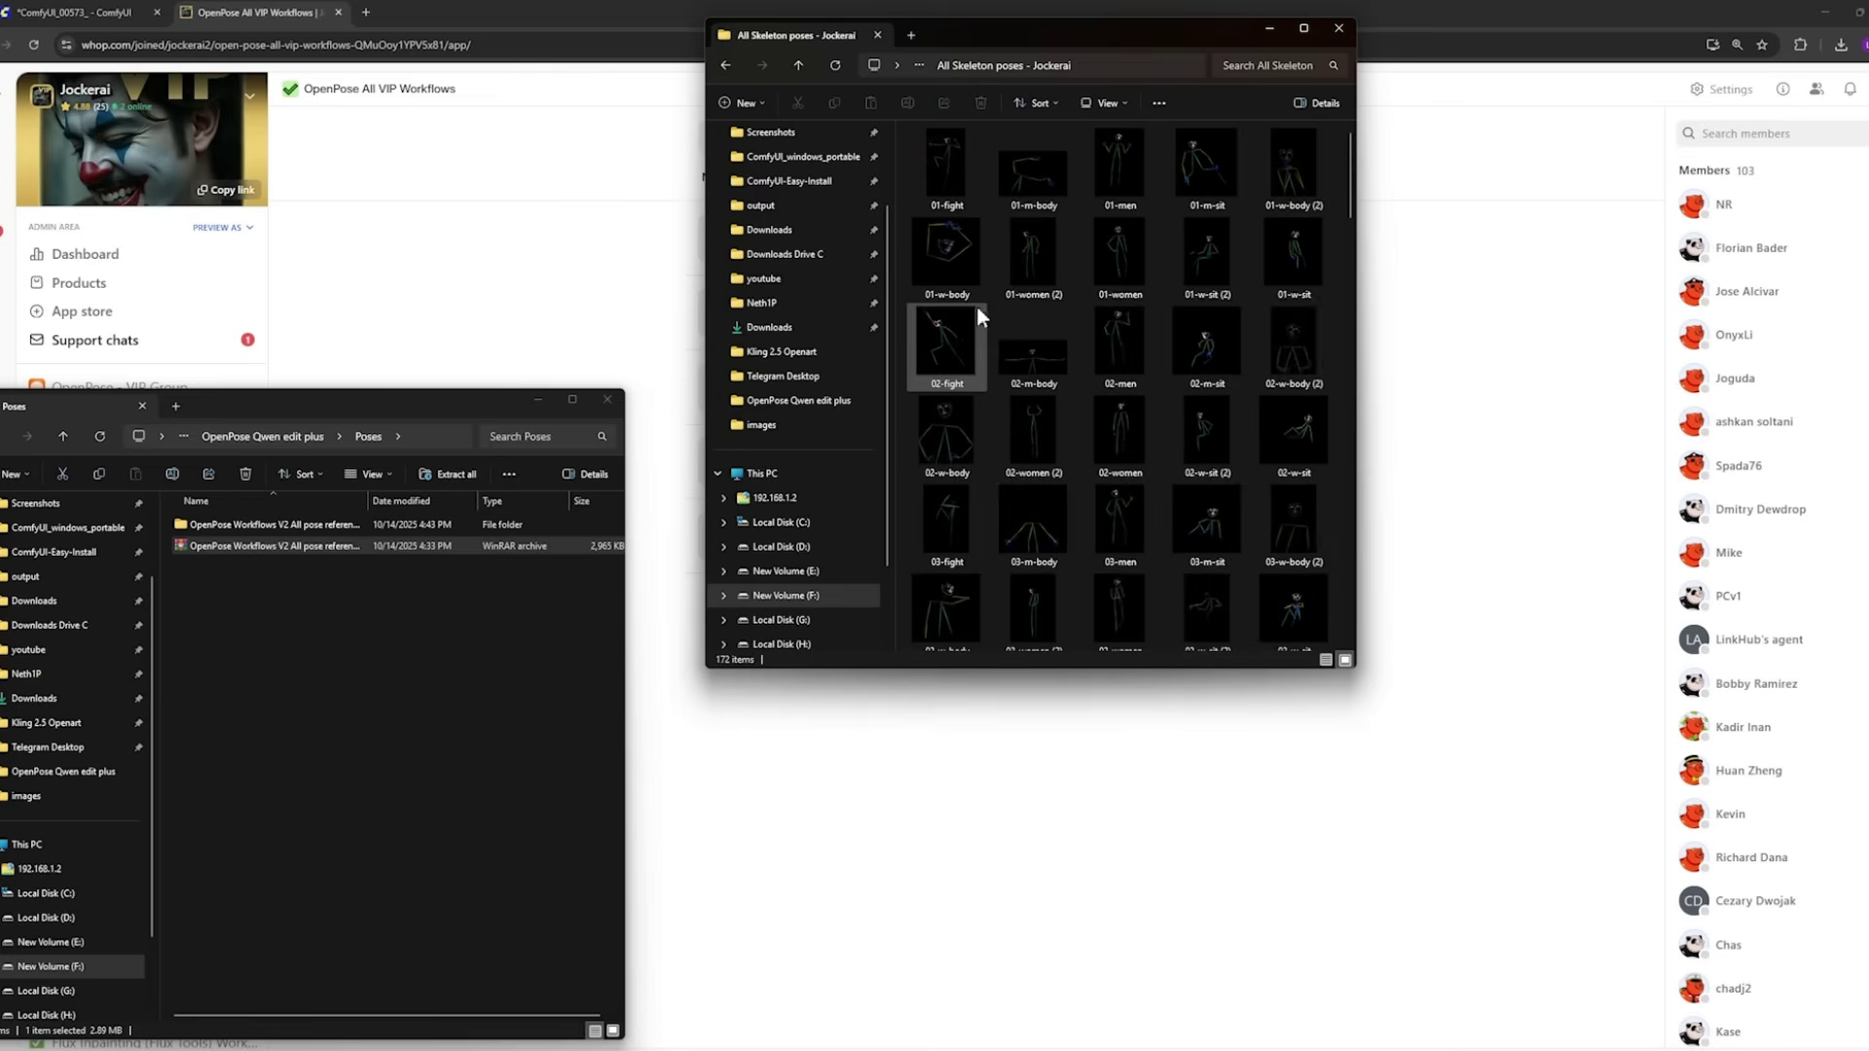
right_click(999, 321)
mouse_move(1062, 429)
click(1203, 429)
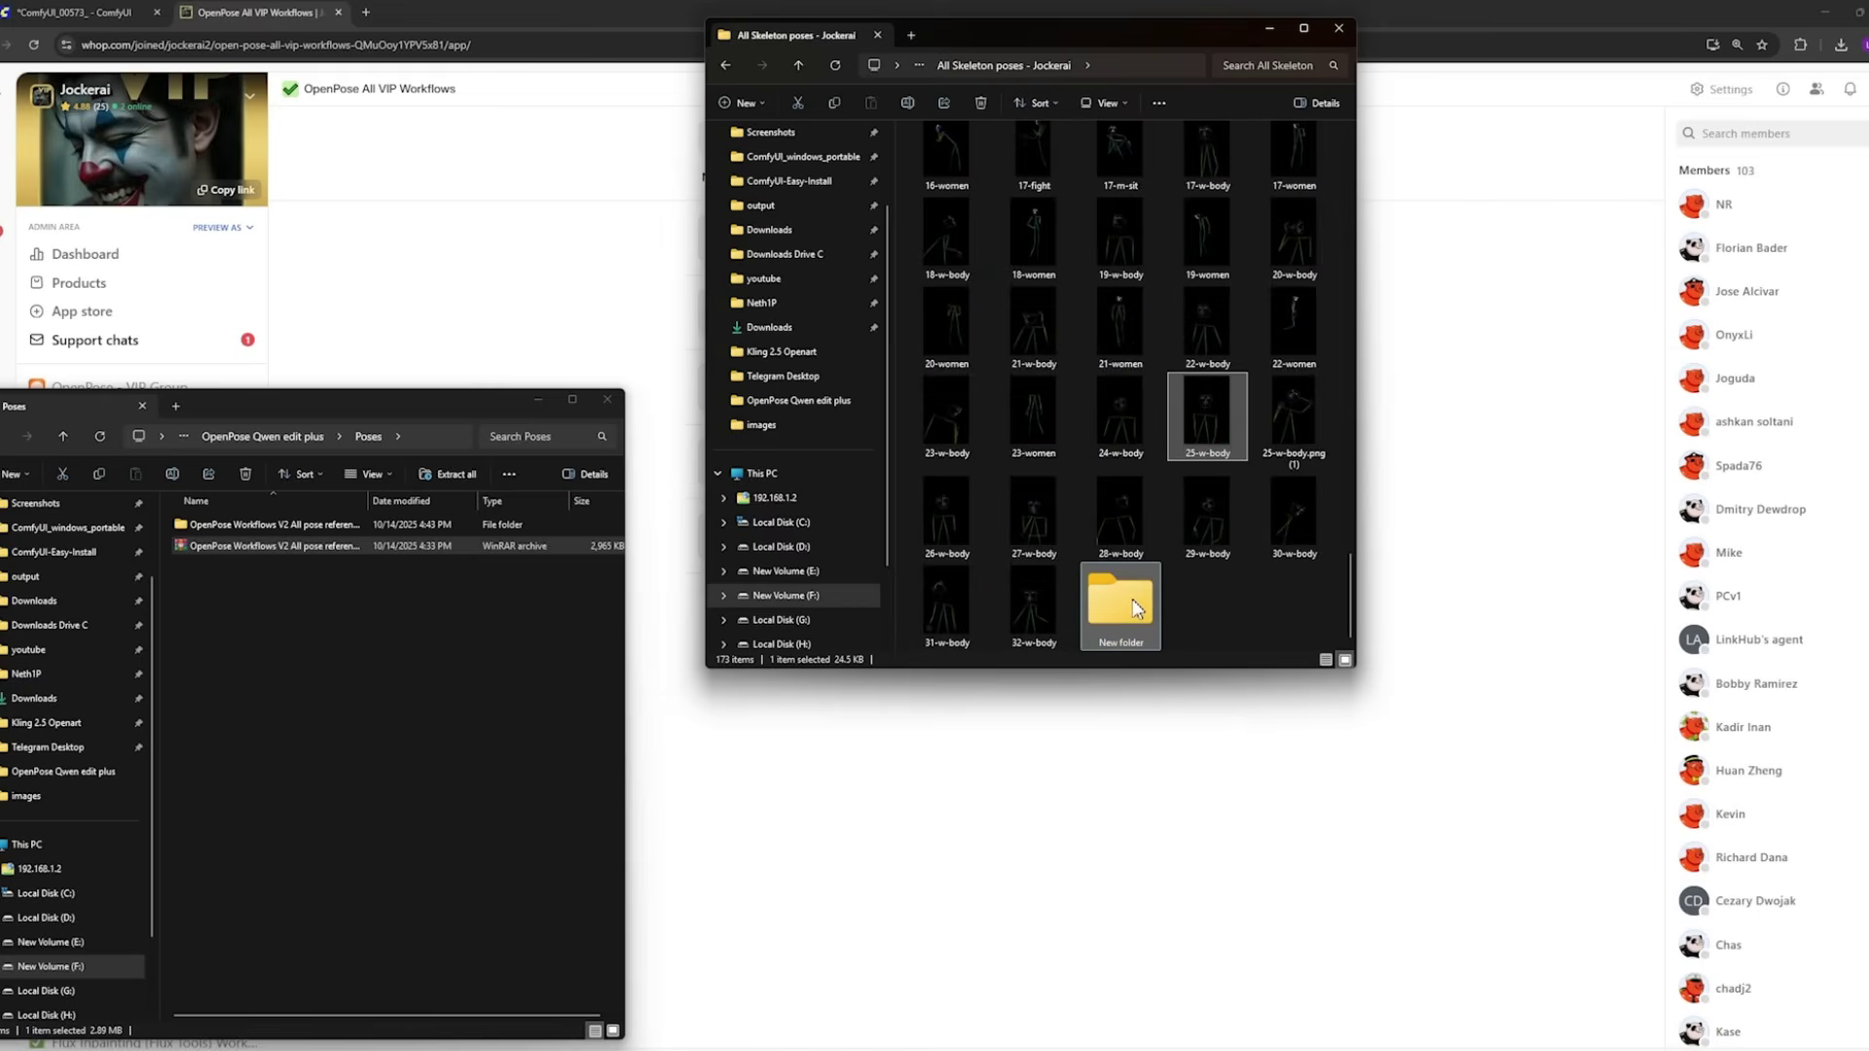
drag(1135, 609, 1134, 608)
drag(1037, 251, 946, 606)
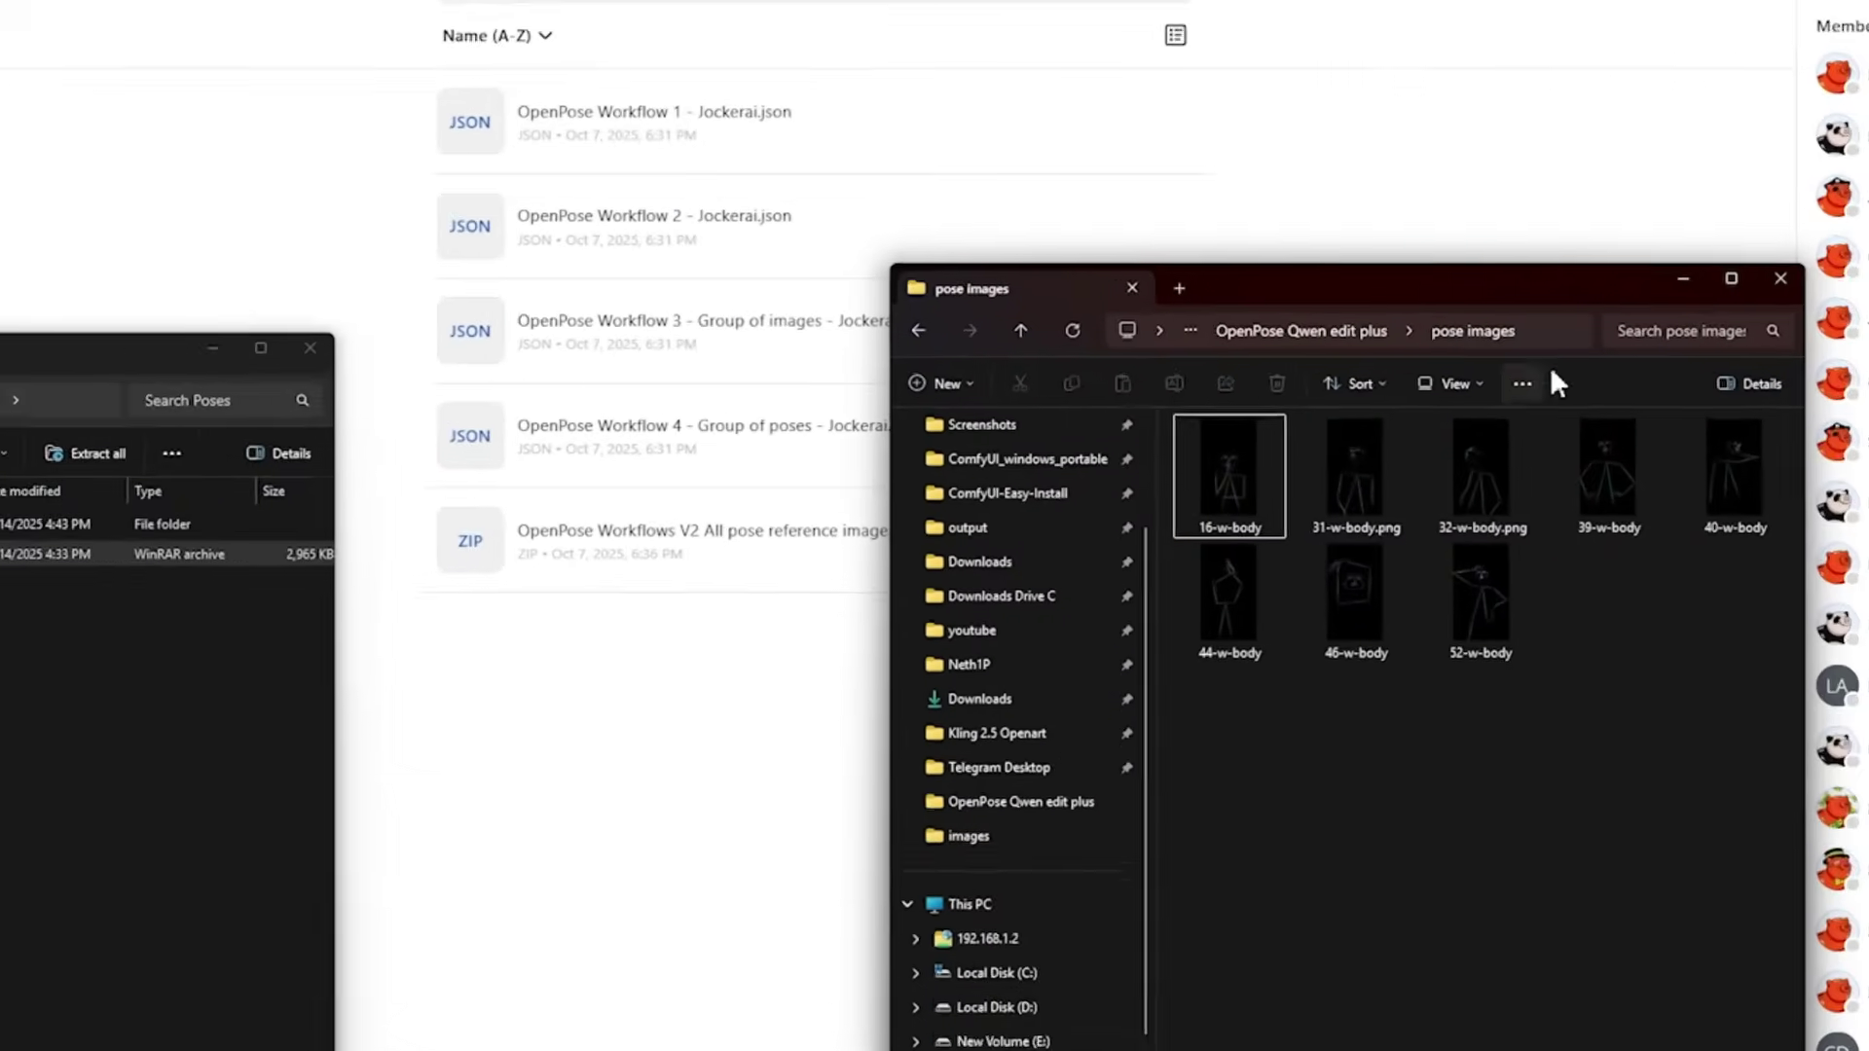
Step: Copy the full path of the pose images folder
click(1538, 334)
right_click(1435, 336)
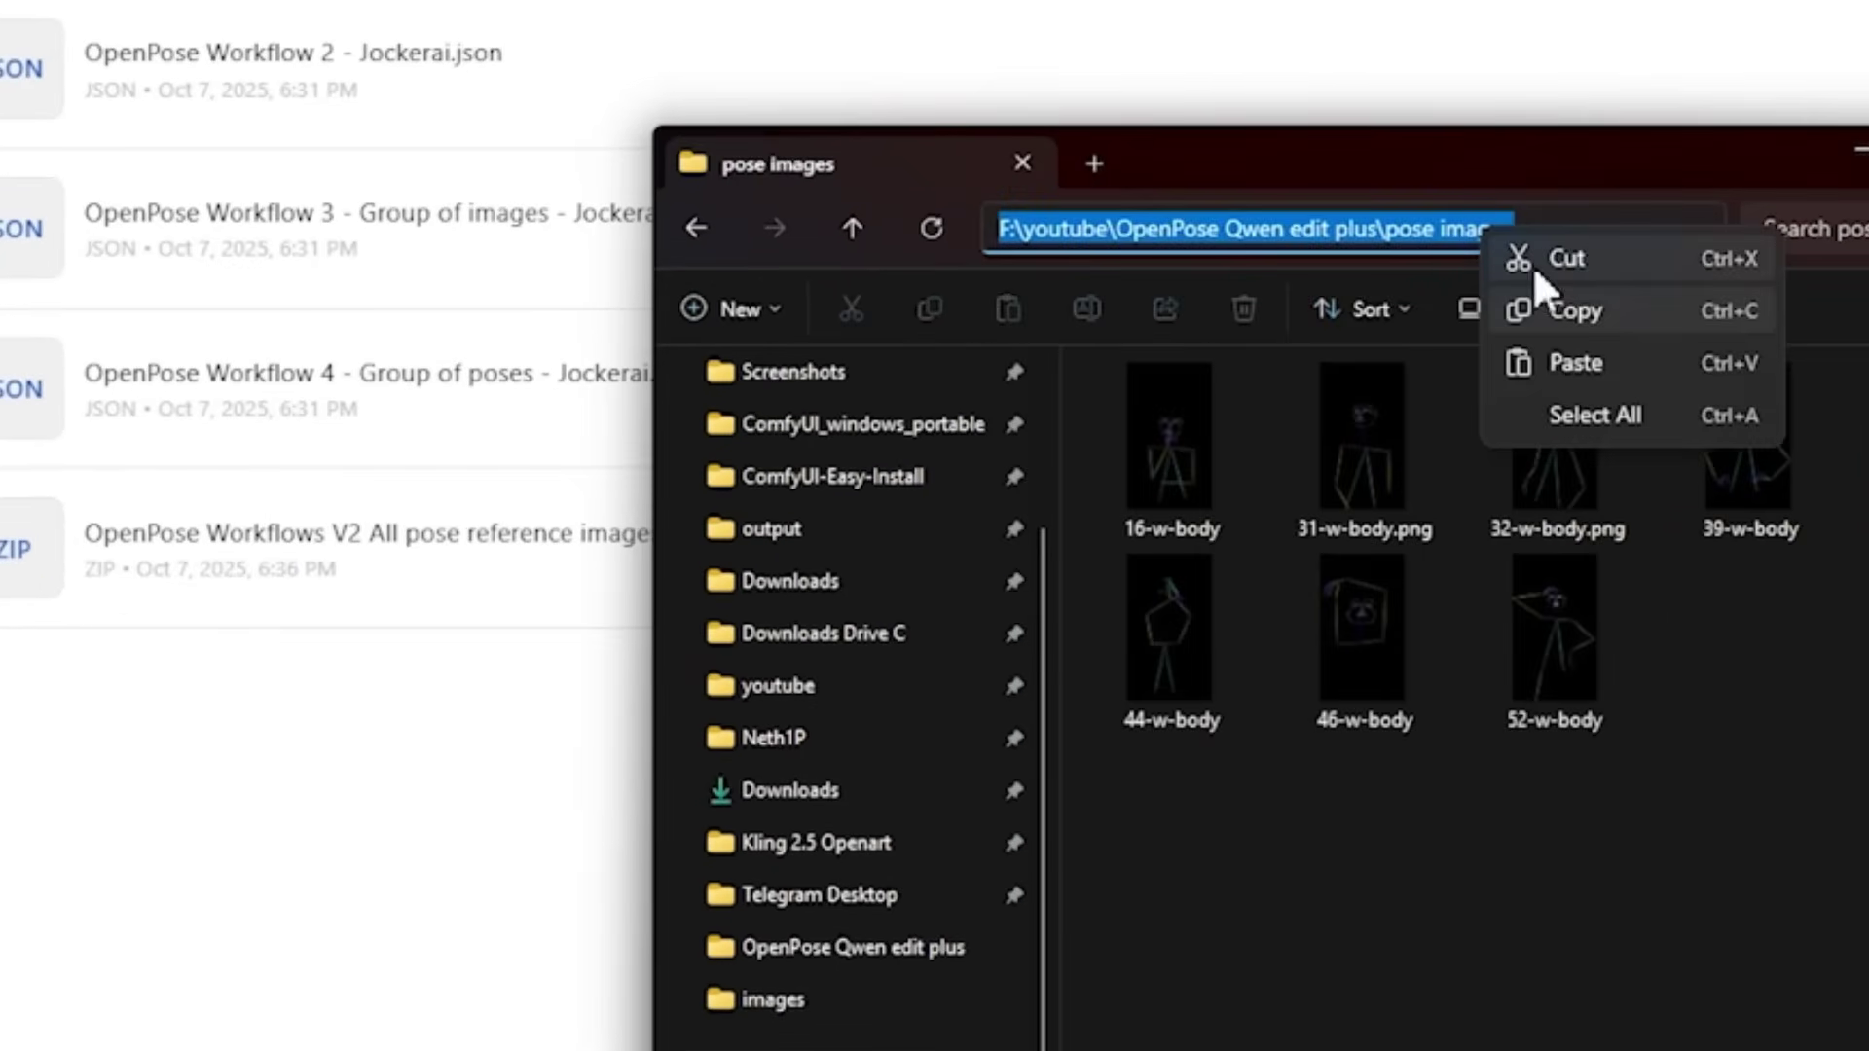
click(1565, 312)
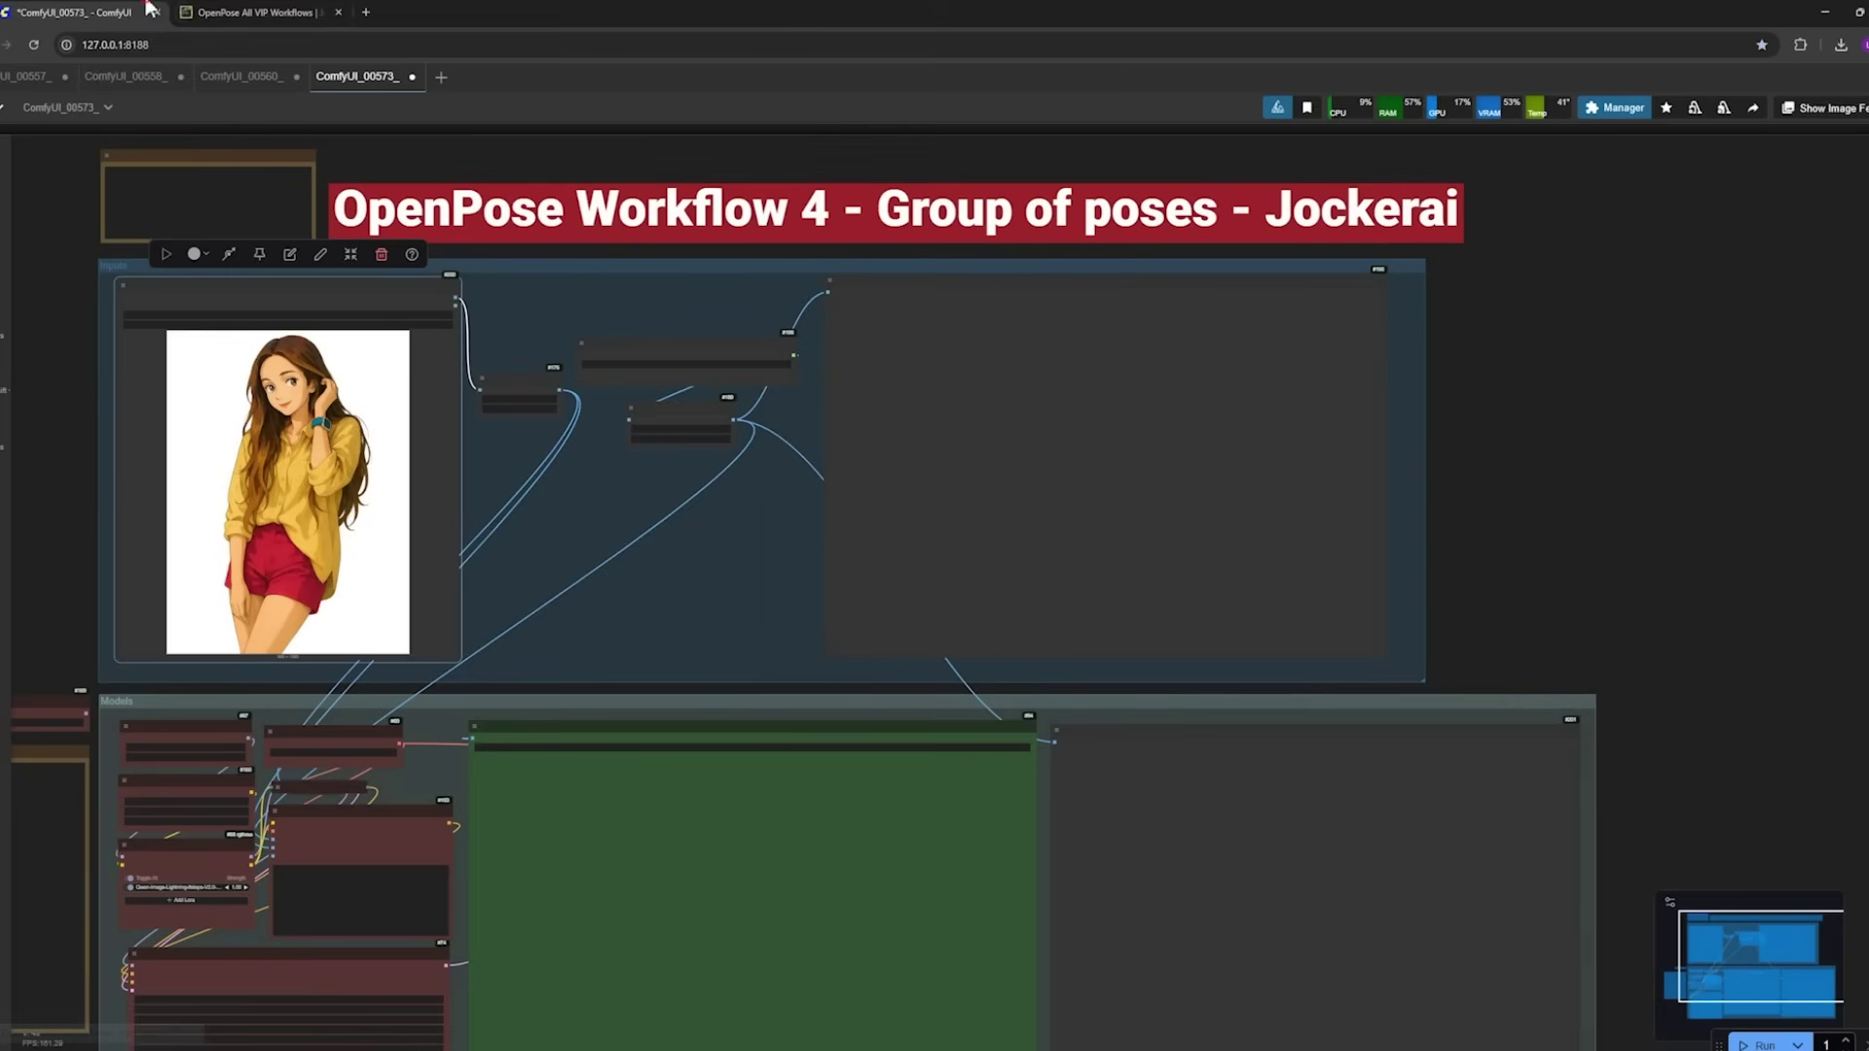
Step: Set the Input Images Folder path value in ComfyUI to F:\youtube\OpenPose Qwen edit plus\pose images
scroll(657, 308, up, 5)
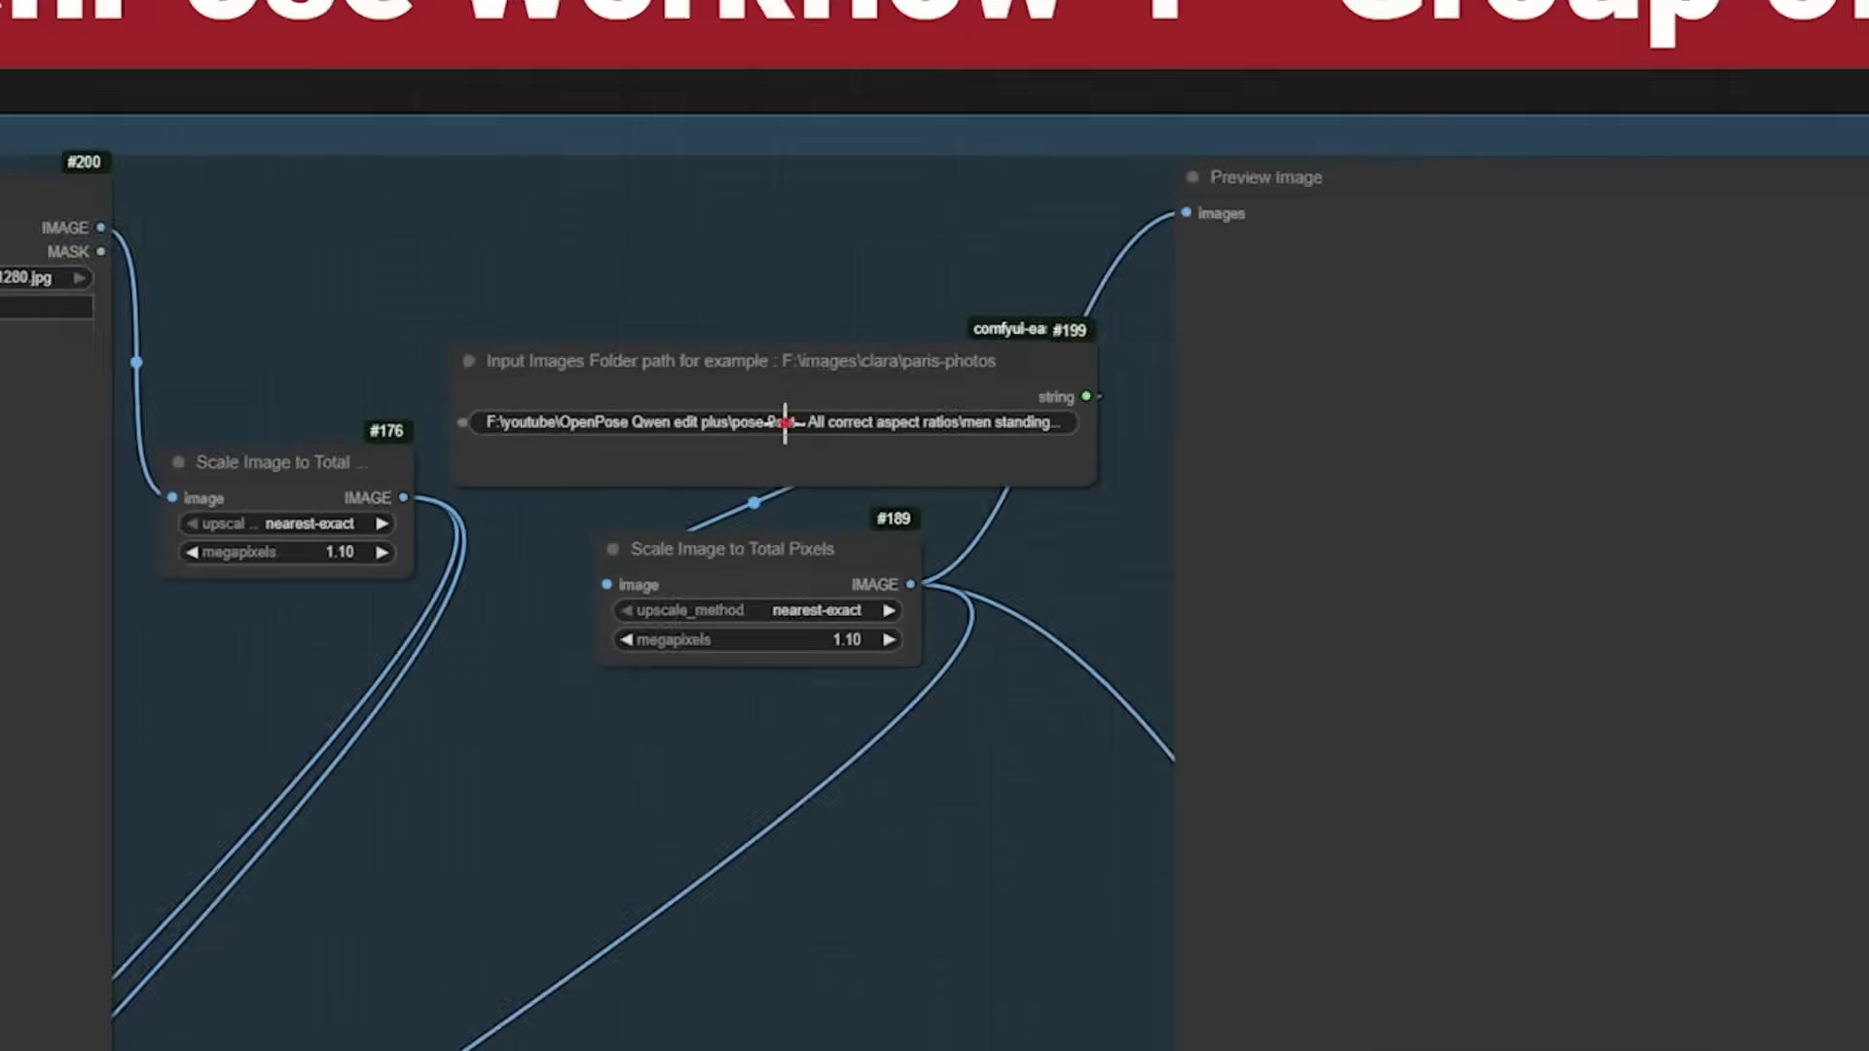
click(691, 363)
right_click(732, 328)
click(1158, 545)
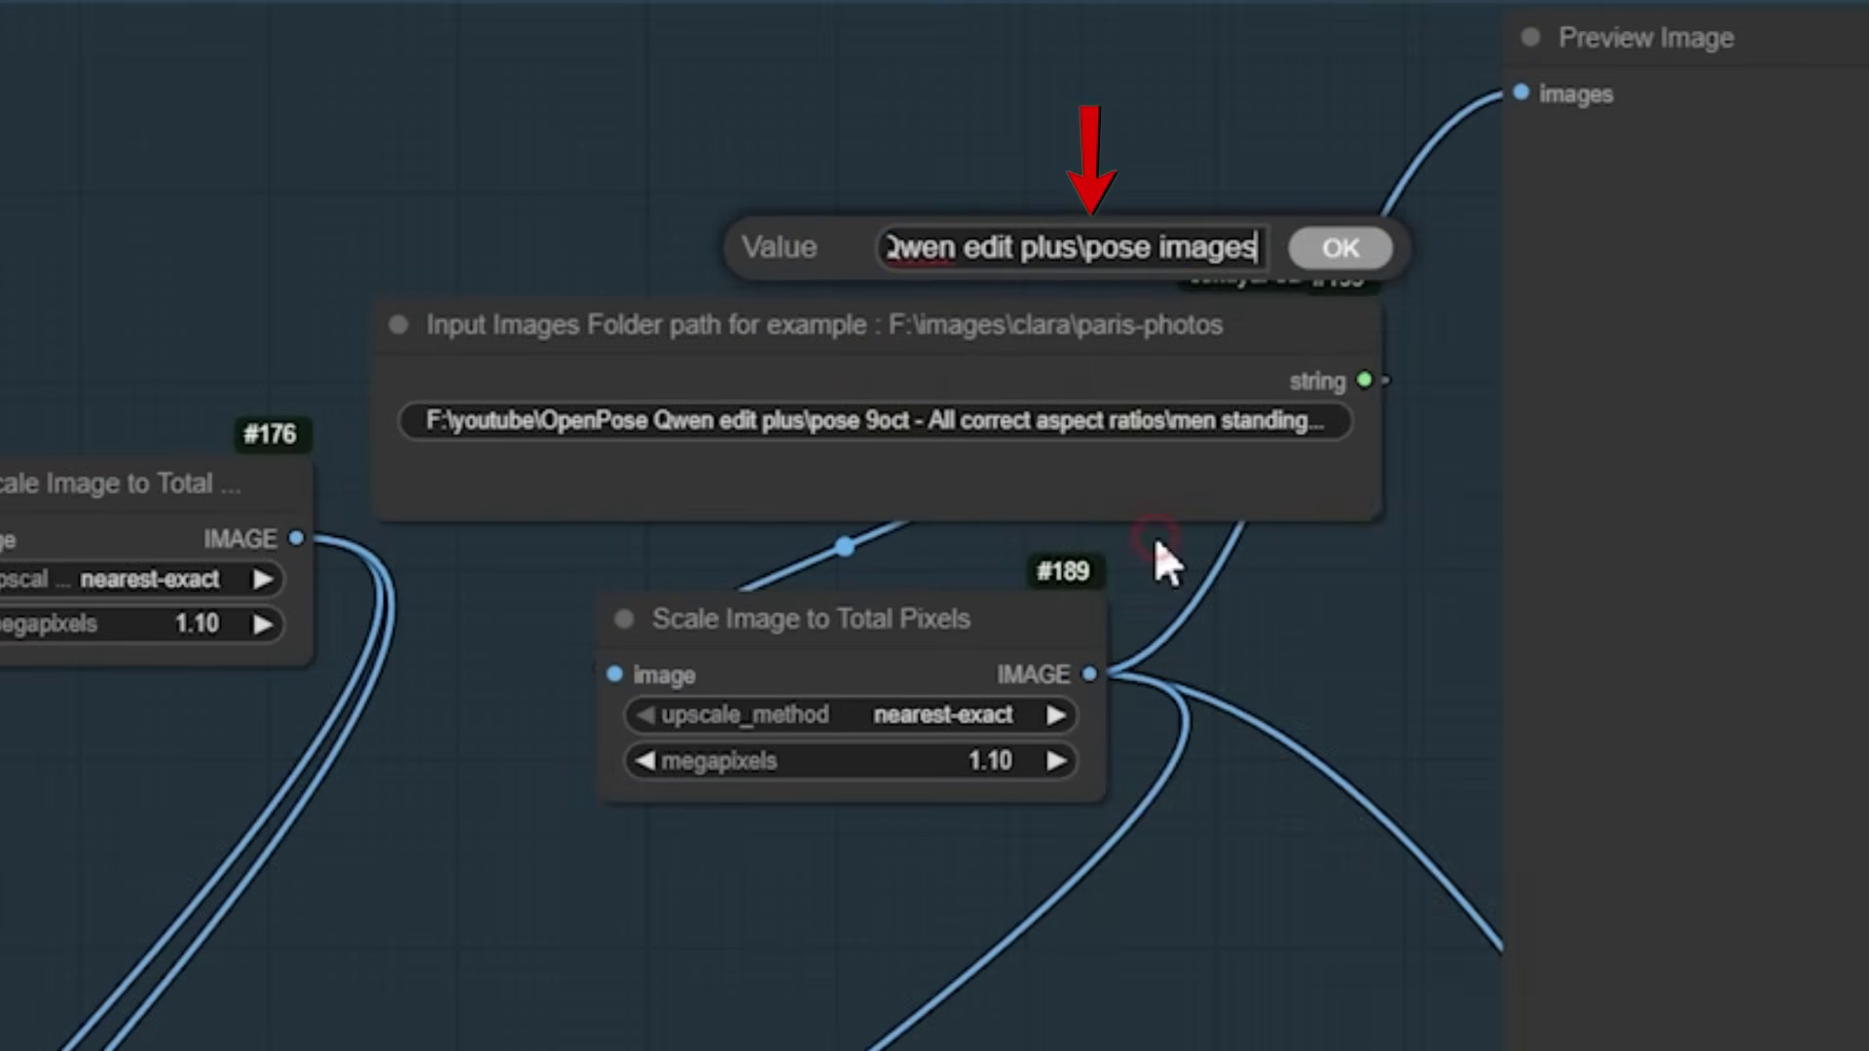
click(1335, 246)
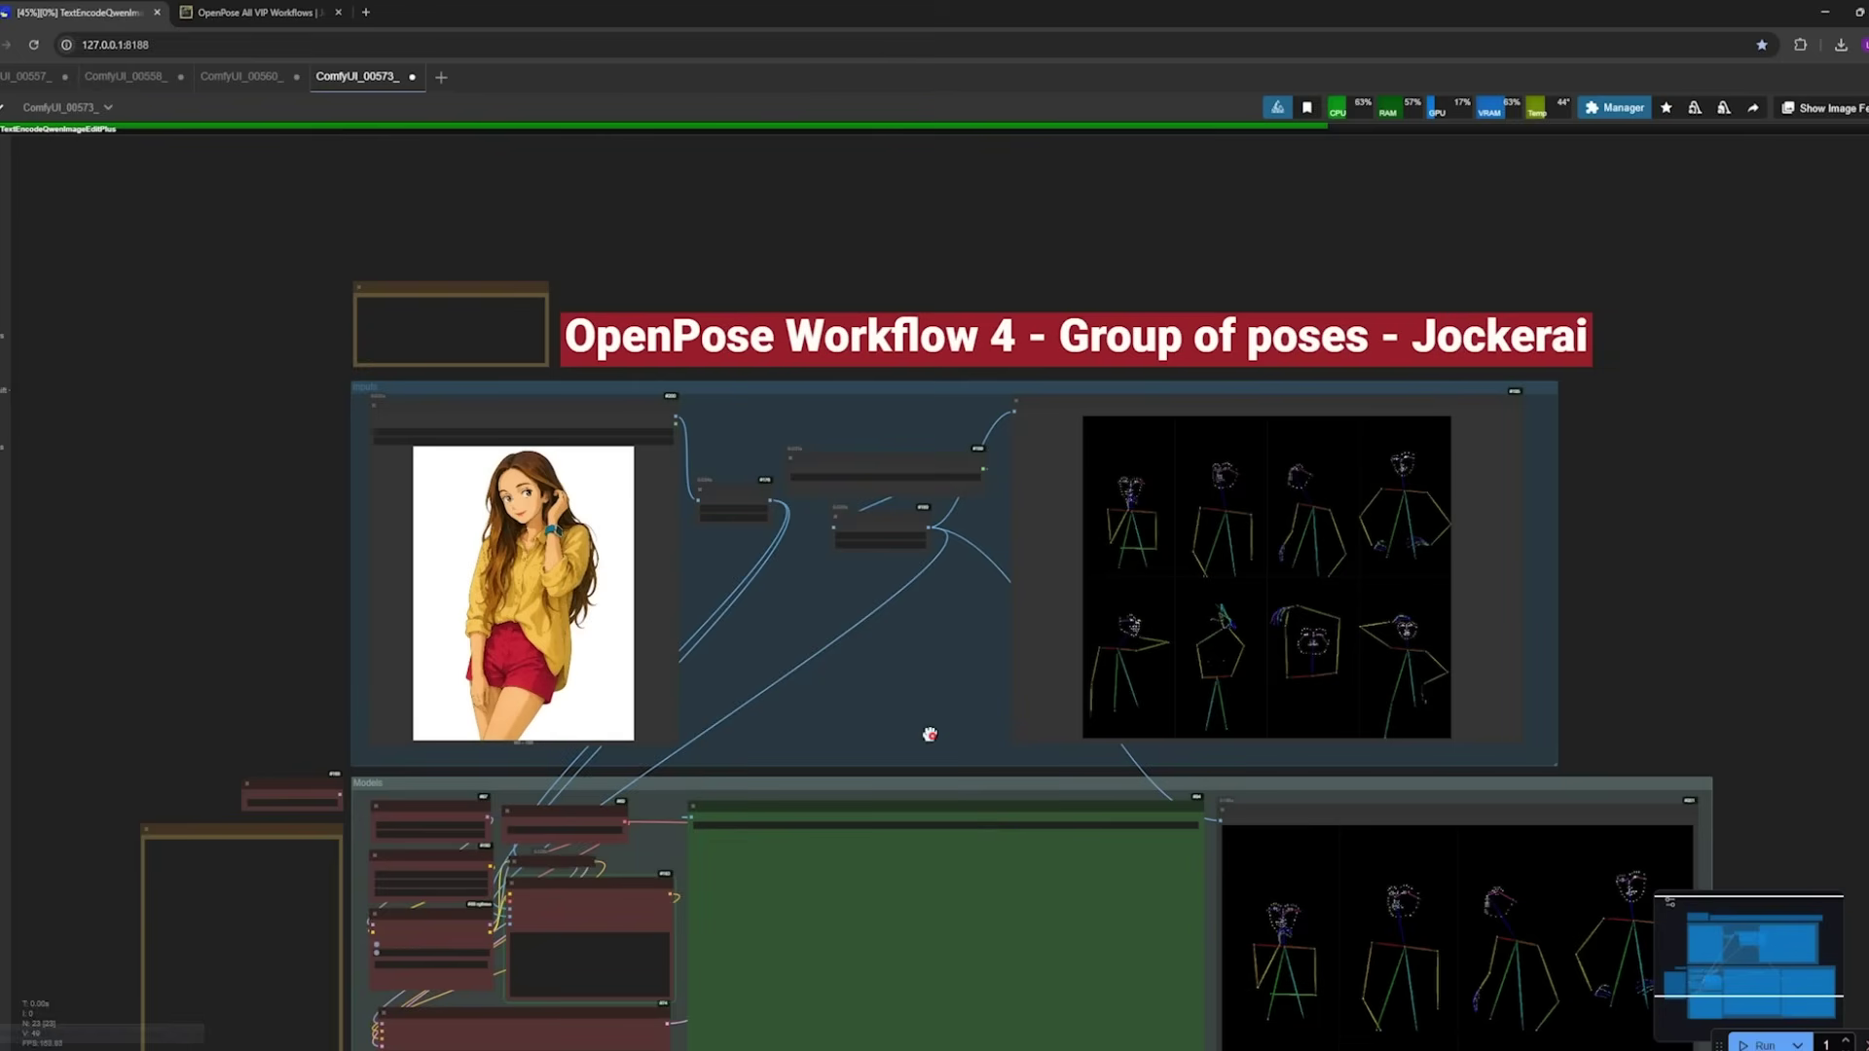
Step: Run the workflow and move the poses' Preview Image node out of the Inputs group to beside the KSampler node
drag(926, 734, 848, 558)
drag(1012, 267, 360, 623)
scroll(361, 623, up, 4)
drag(849, 960, 973, 918)
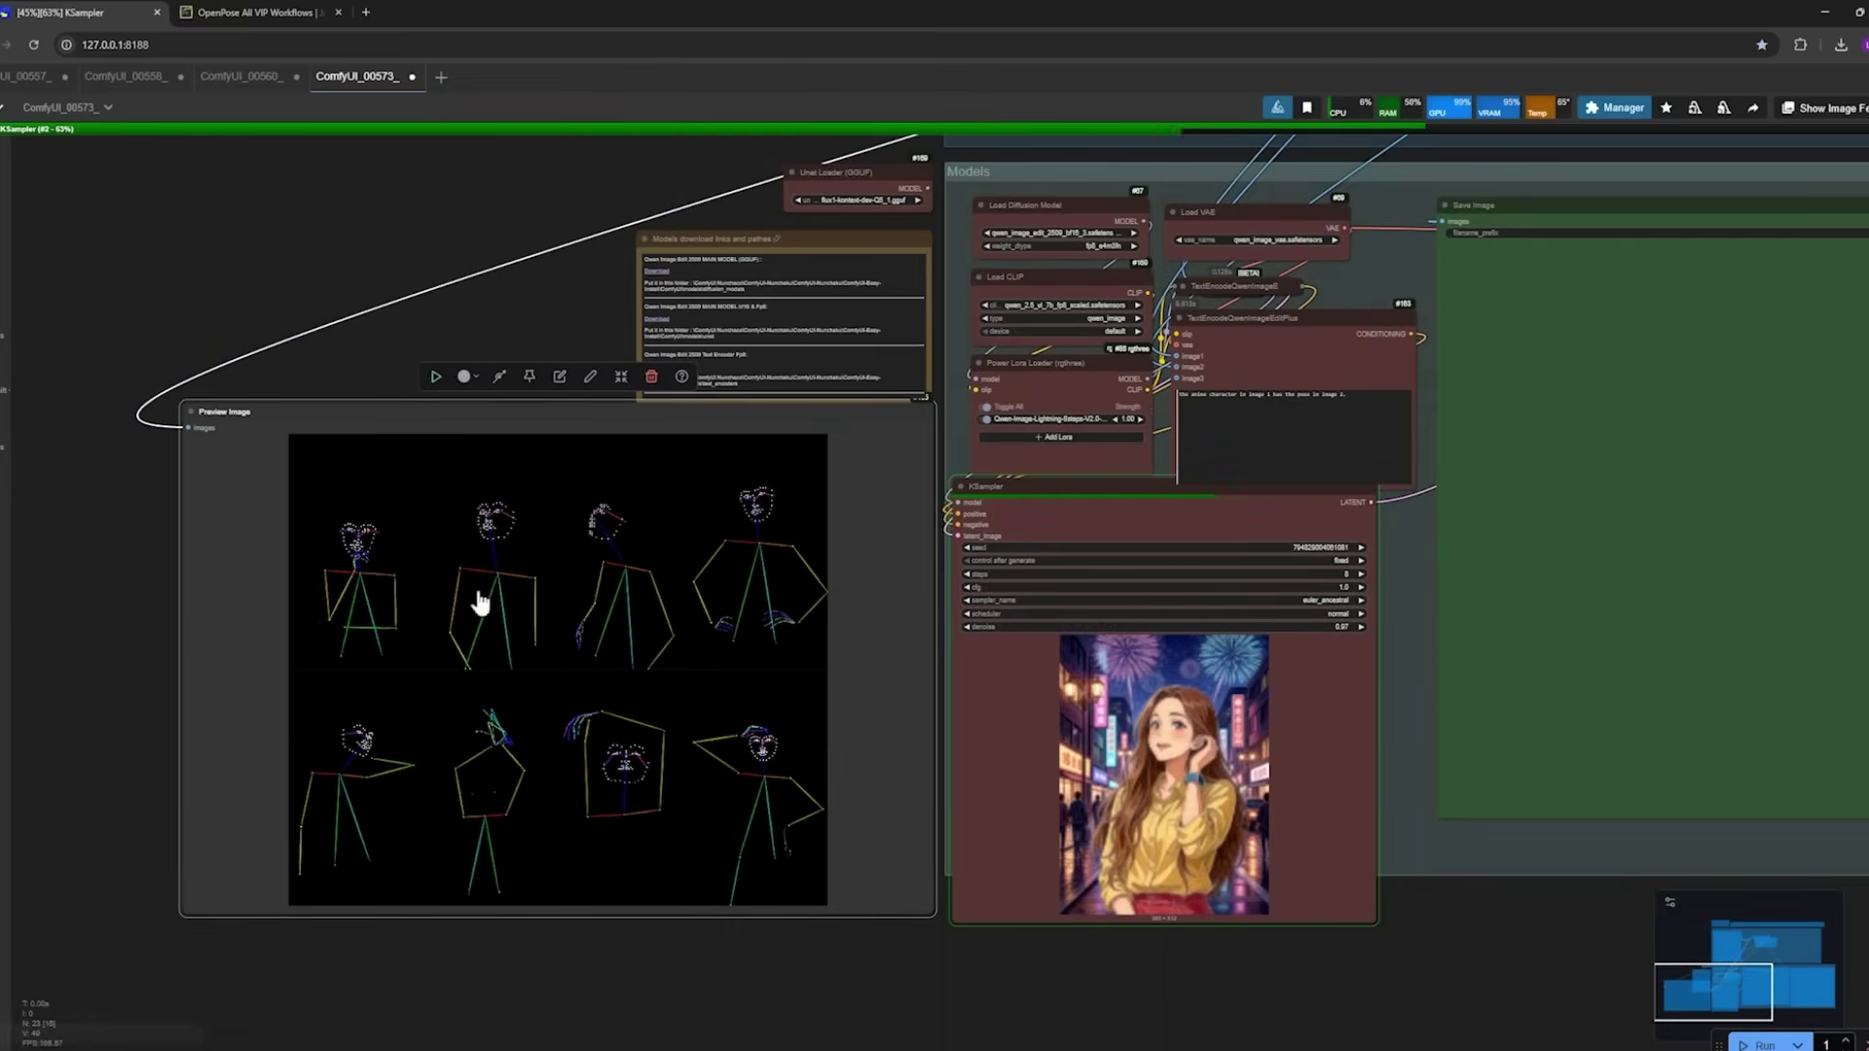
Step: Move the Image 1 (Model Image) node out of the Inputs group to beside the poses' Preview Image node
scroll(753, 567, down, 3)
drag(1168, 195, 974, 857)
scroll(982, 611, up, 2)
key(ctrl+z)
scroll(699, 428, up, 2)
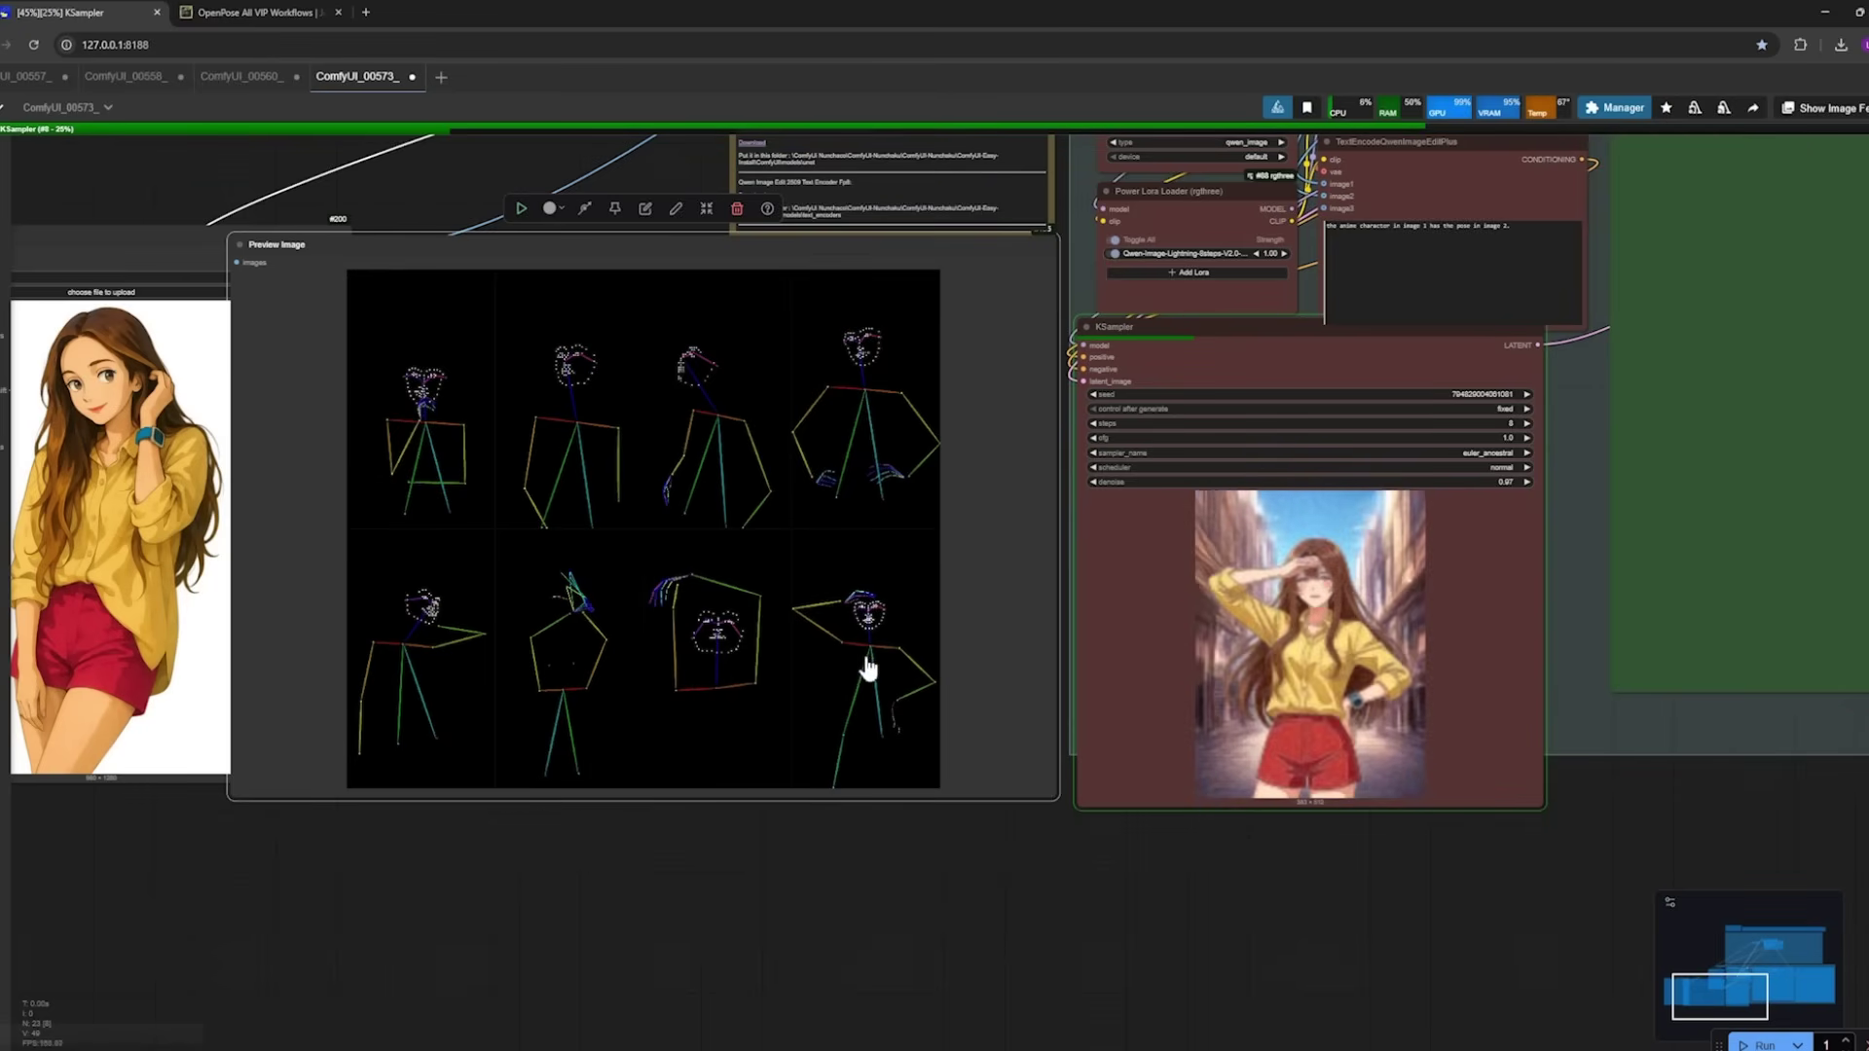
Step: Place the Image 1 (Model Image) node over the KSampler node, beside the Save Image node
scroll(832, 679, down, 2)
drag(1678, 762, 737, 922)
scroll(1141, 869, down, 2)
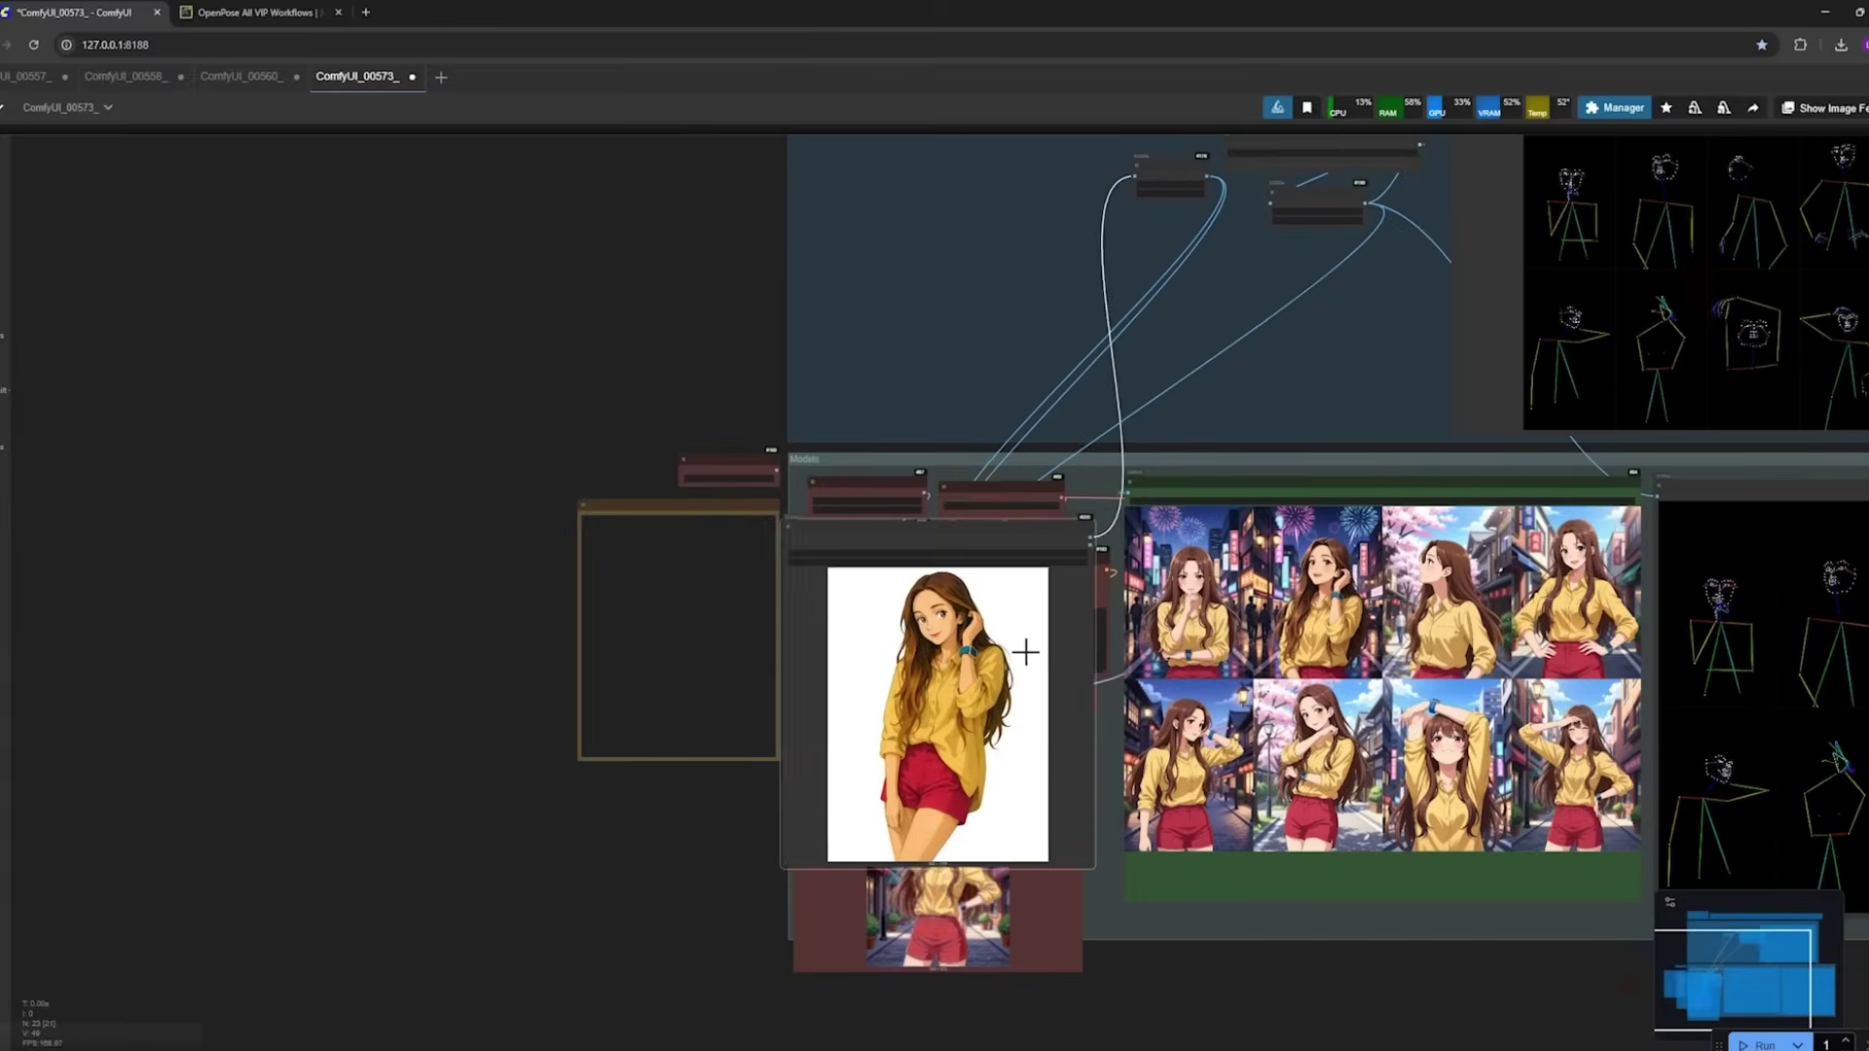
scroll(1027, 651, up, 3)
drag(1735, 721, 952, 637)
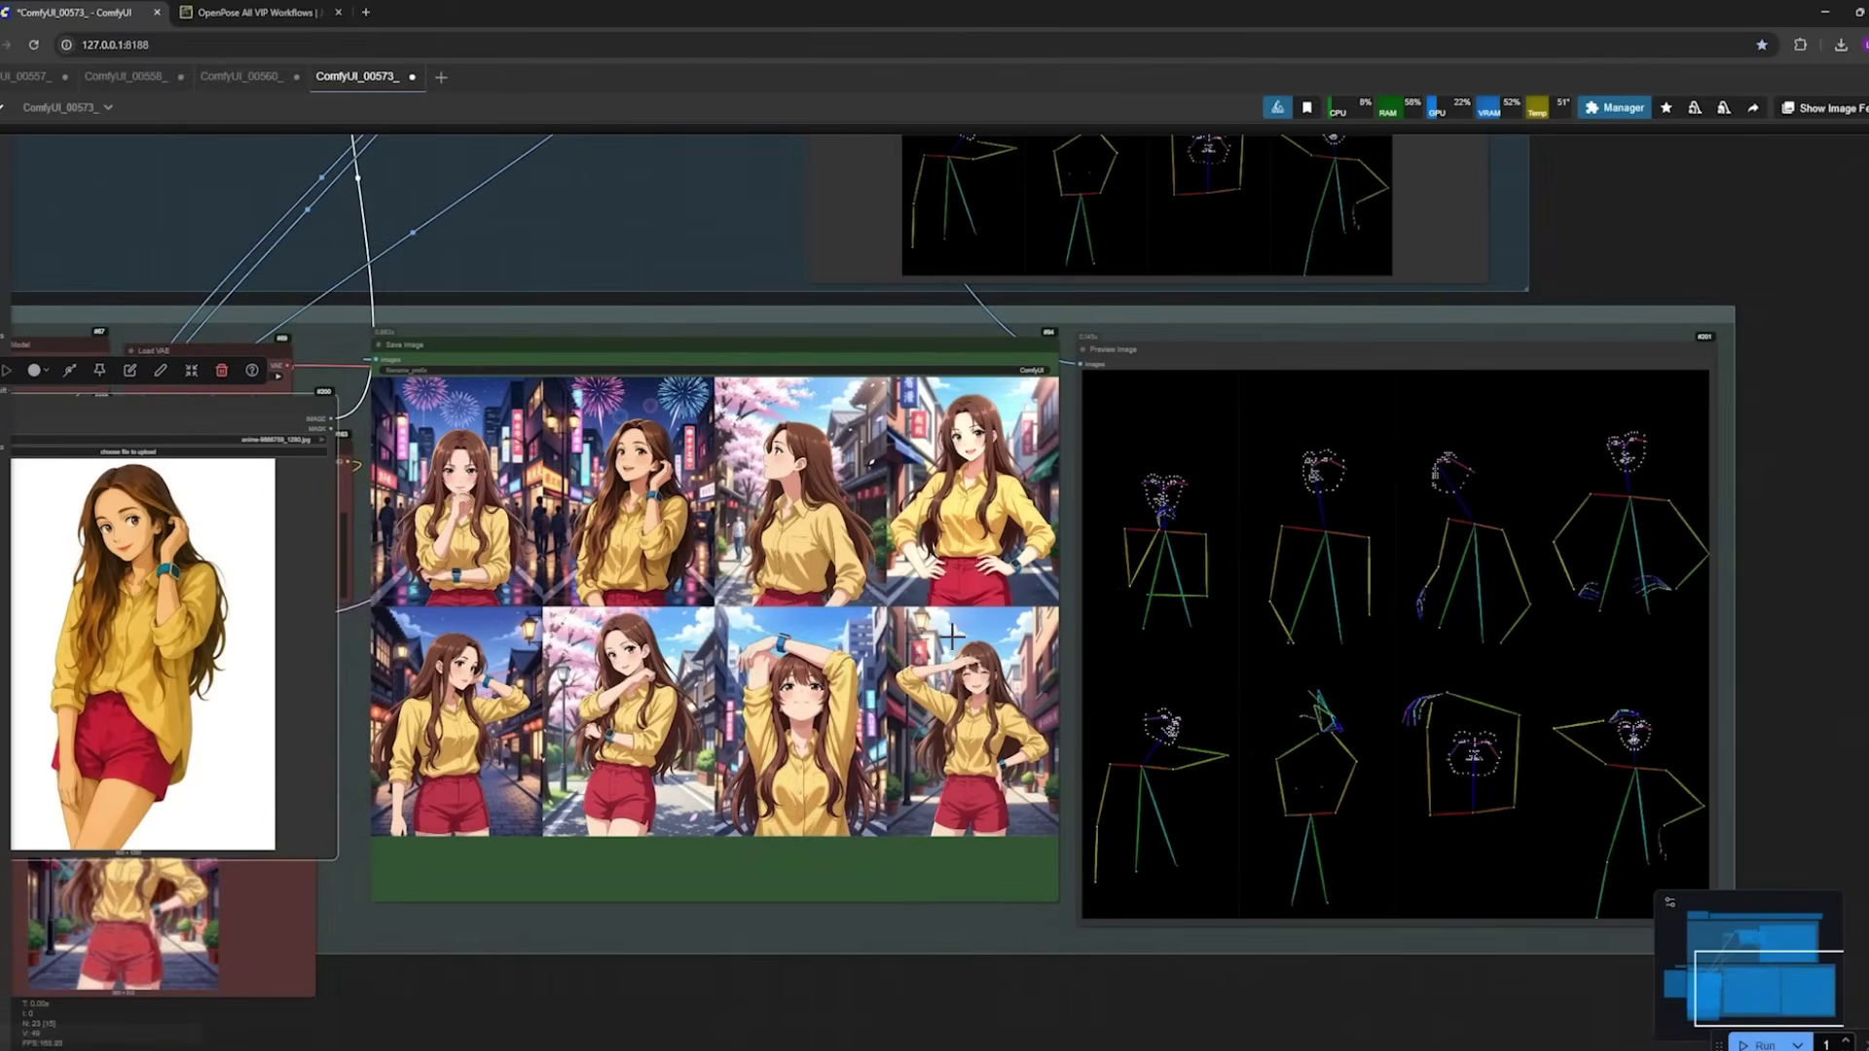
Step: Enlarge the first generated image in the Save Image node, compare it with its pose, and return to the grid
drag(623, 941, 709, 930)
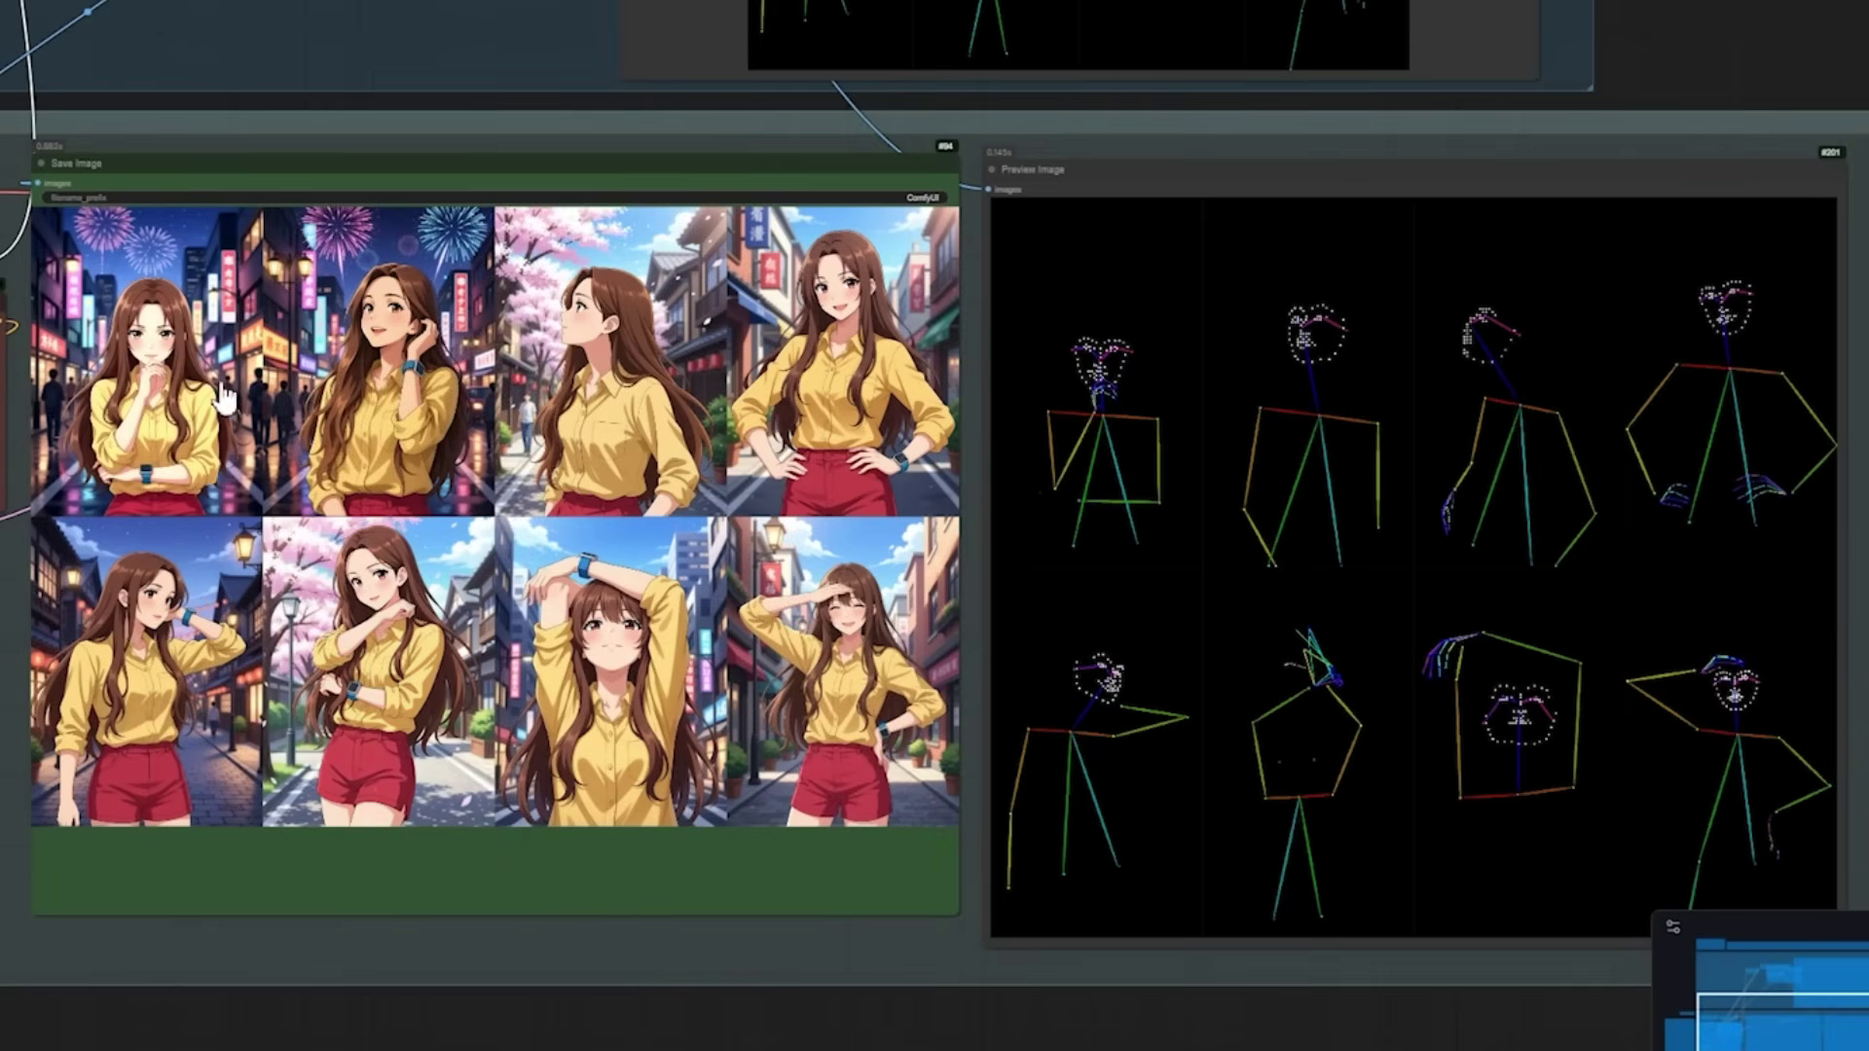
click(178, 375)
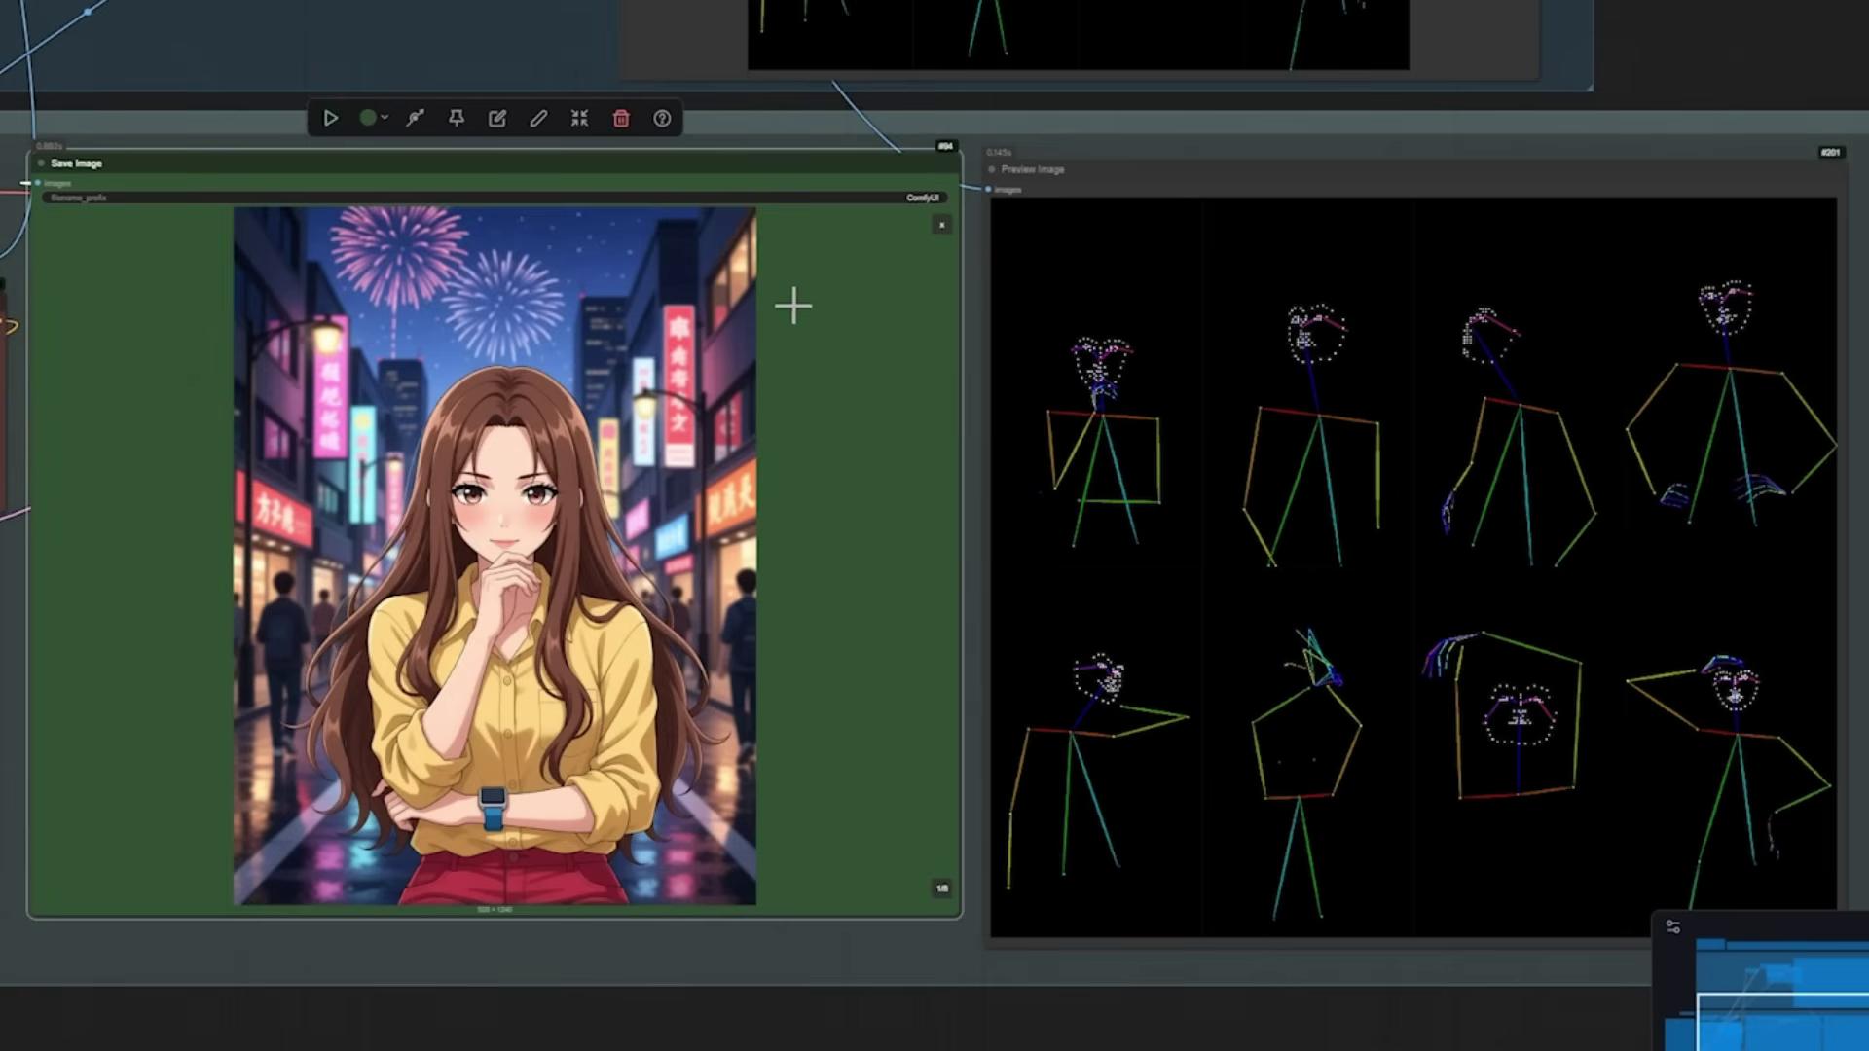
click(940, 230)
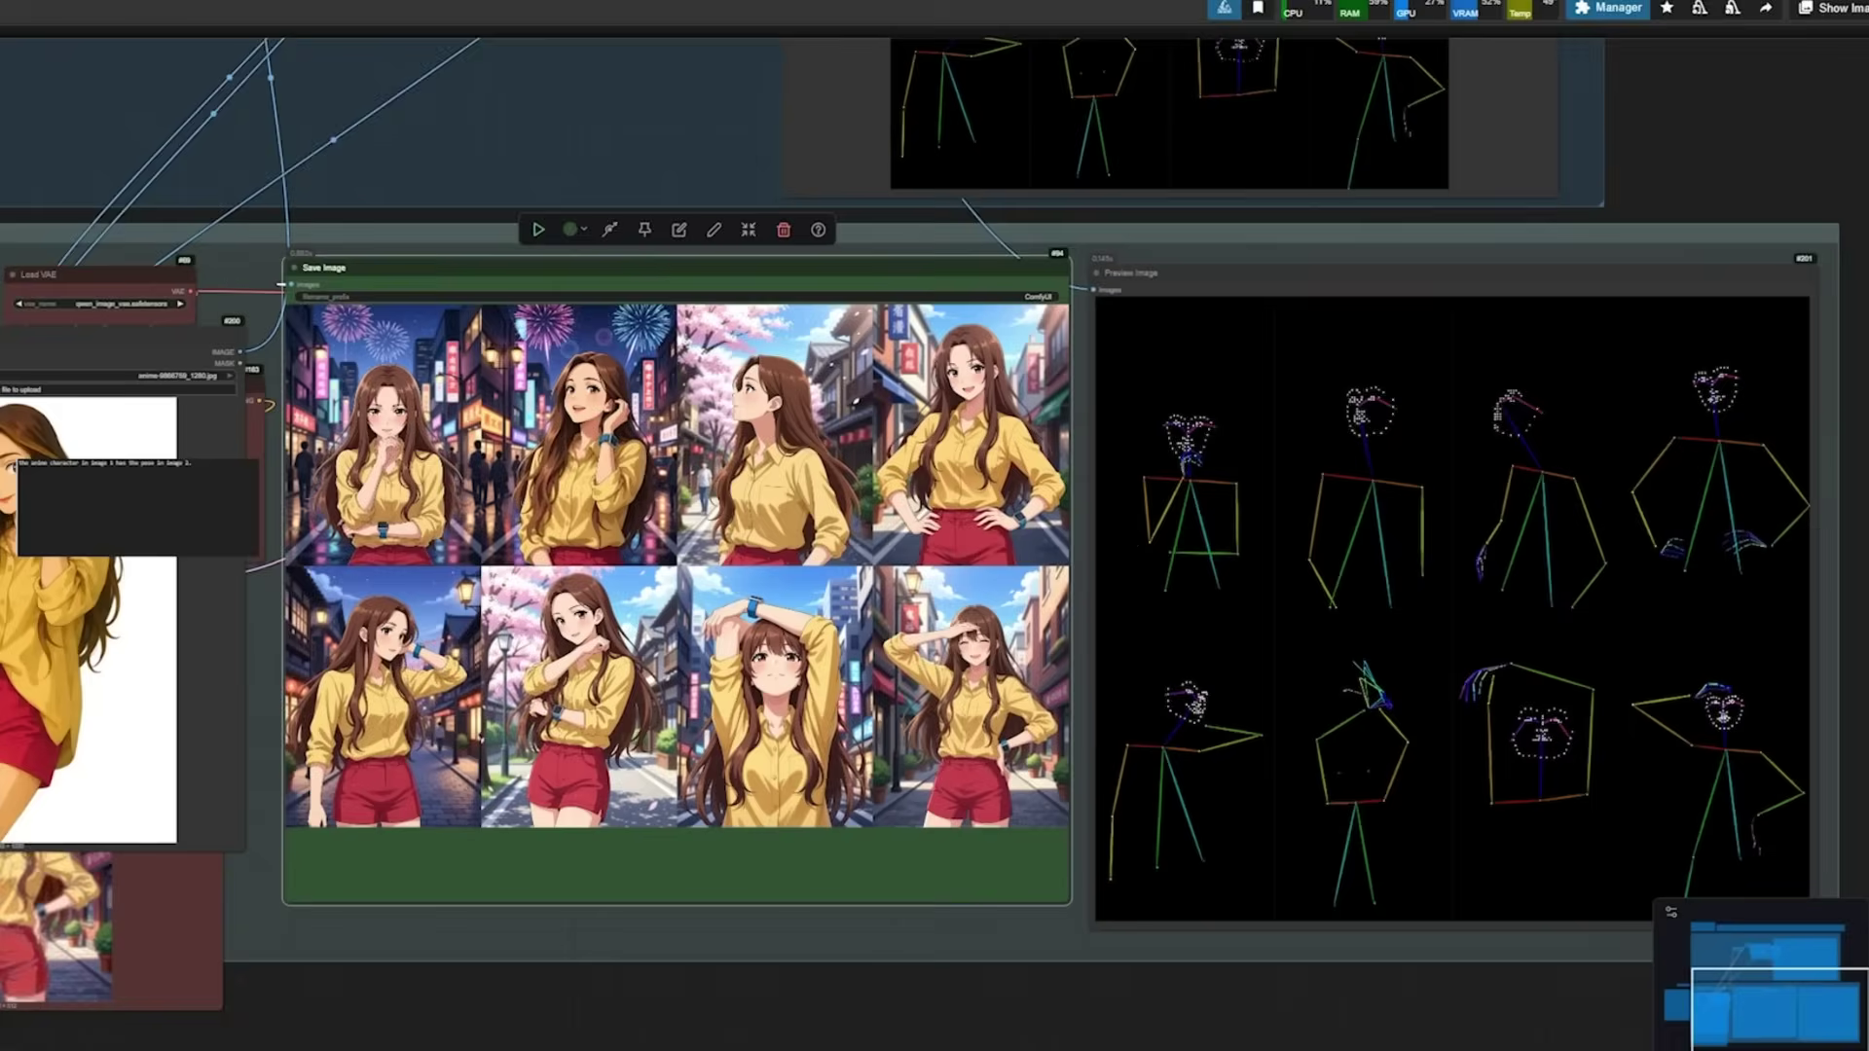
Step: Open the output folder inside ComfyUI_windows_portable\ComfyUI in File Explorer to view the saved images
mouse_move(713, 1047)
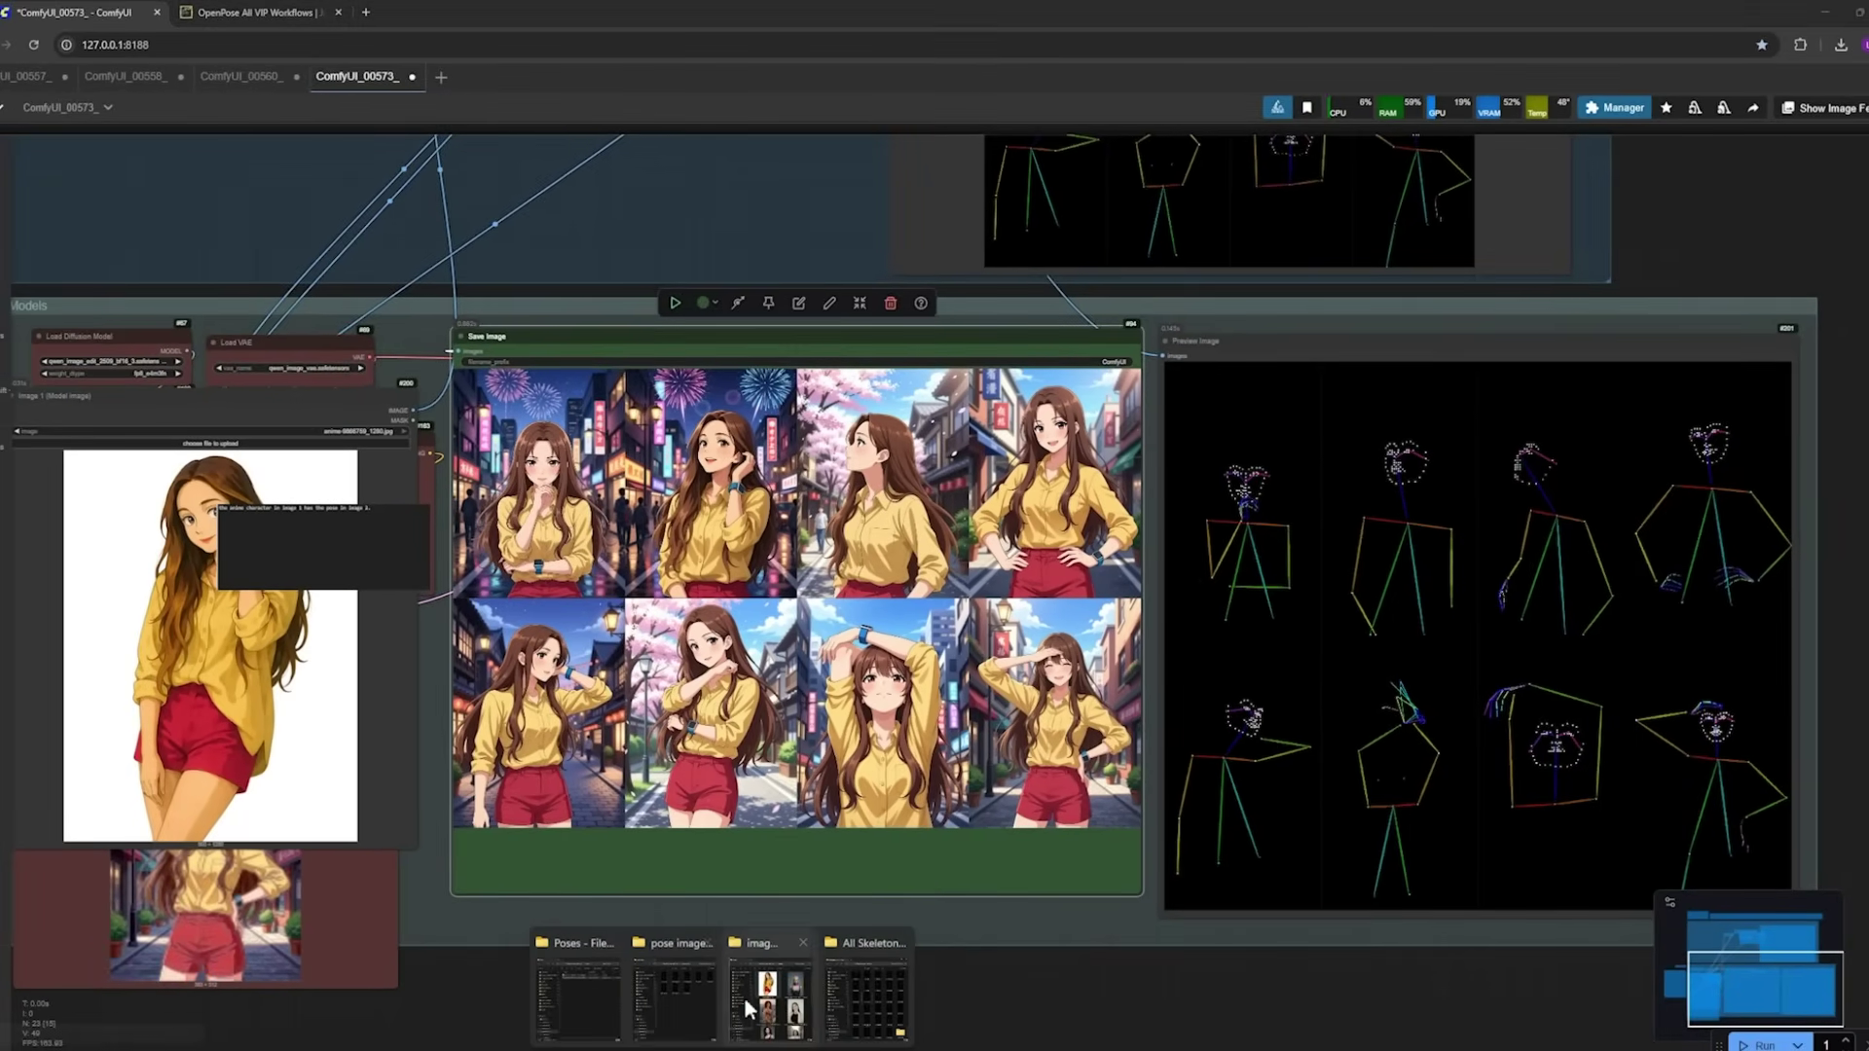
click(748, 999)
scroll(737, 508, up, 2)
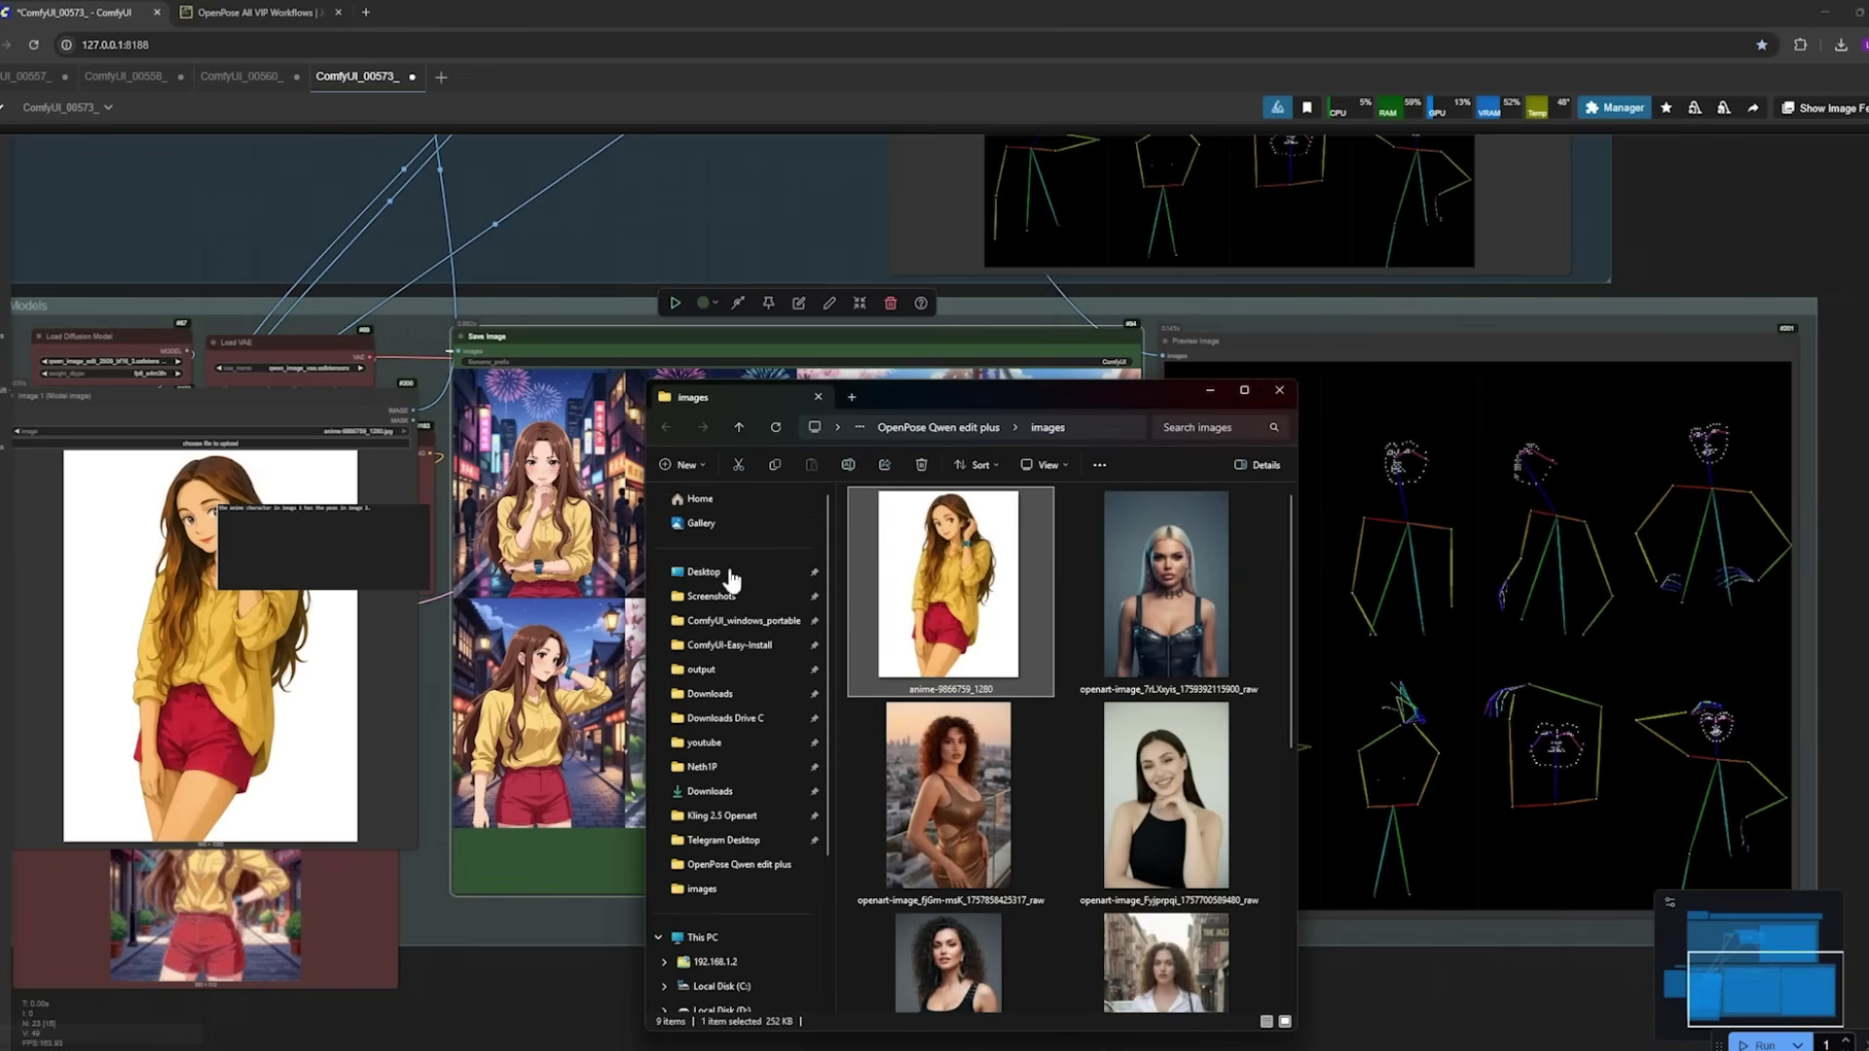
click(730, 594)
double_click(861, 347)
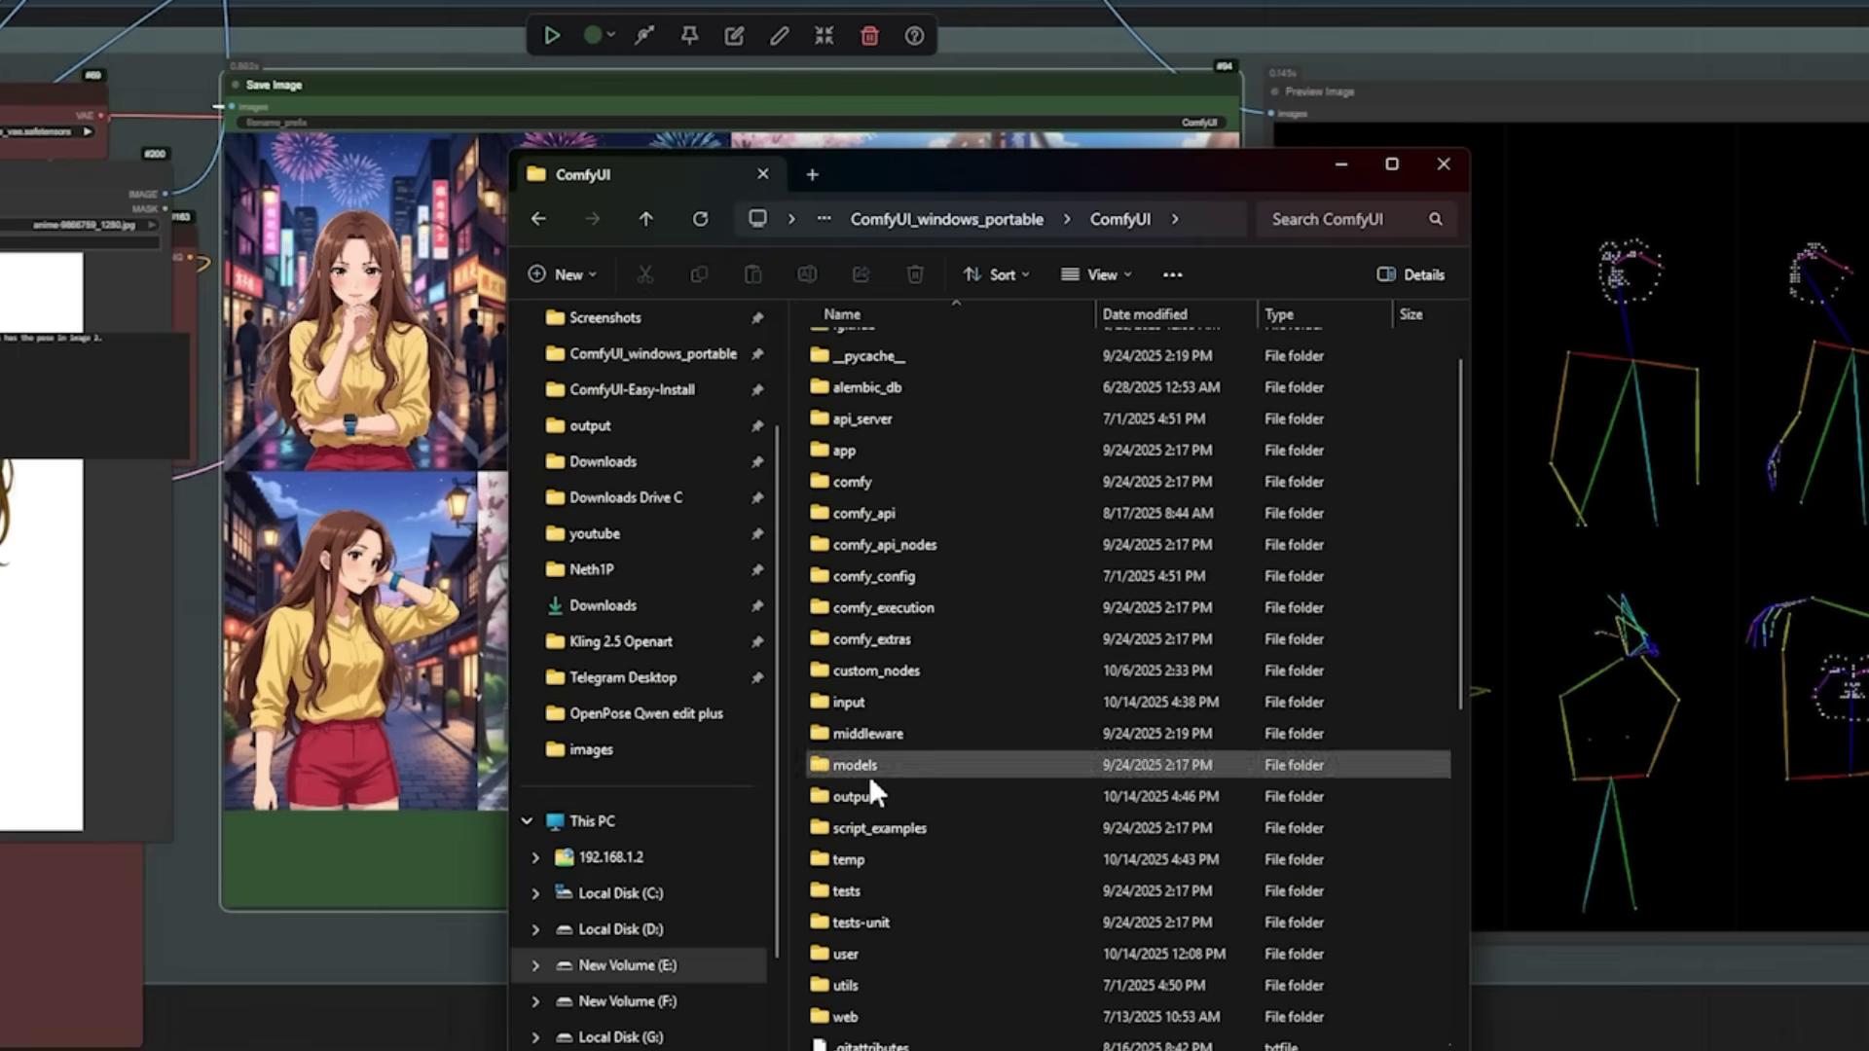
double_click(869, 777)
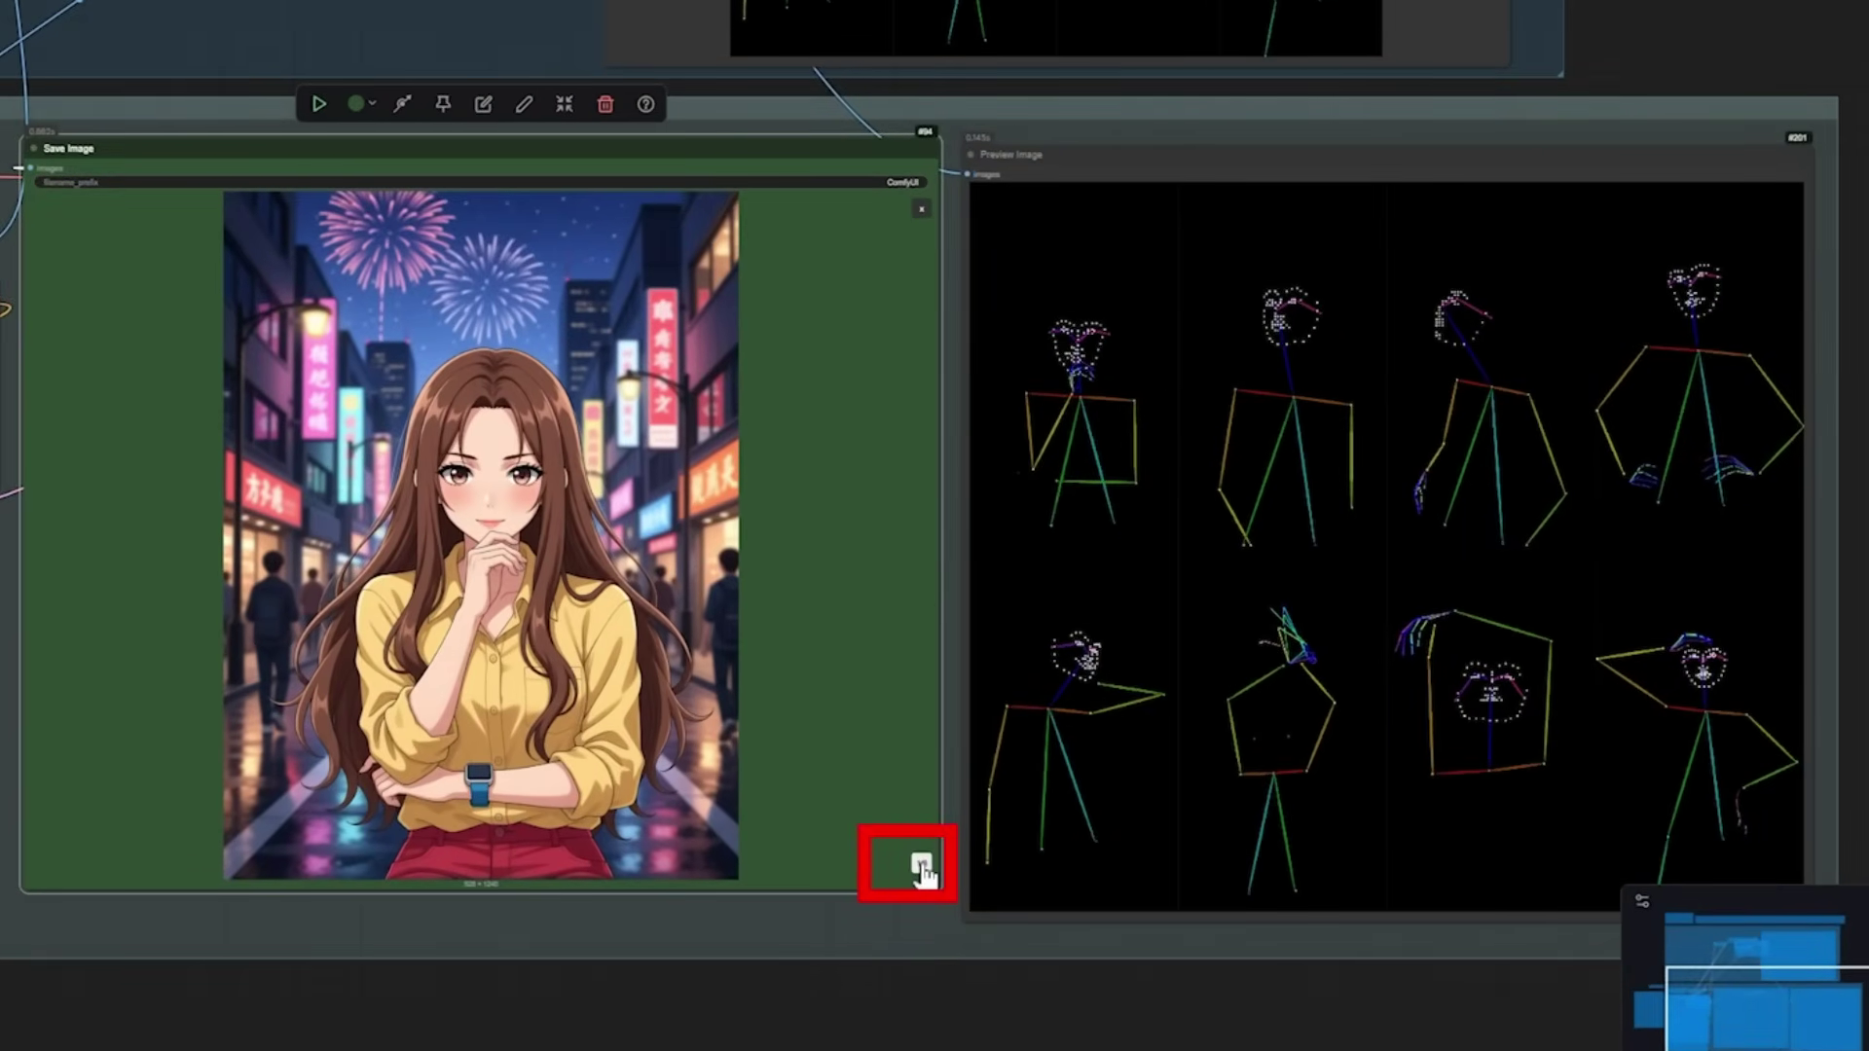
Step: Step through all eight enlarged images in the Save Image node and compare each with its skeleton pose
click(921, 864)
click(921, 865)
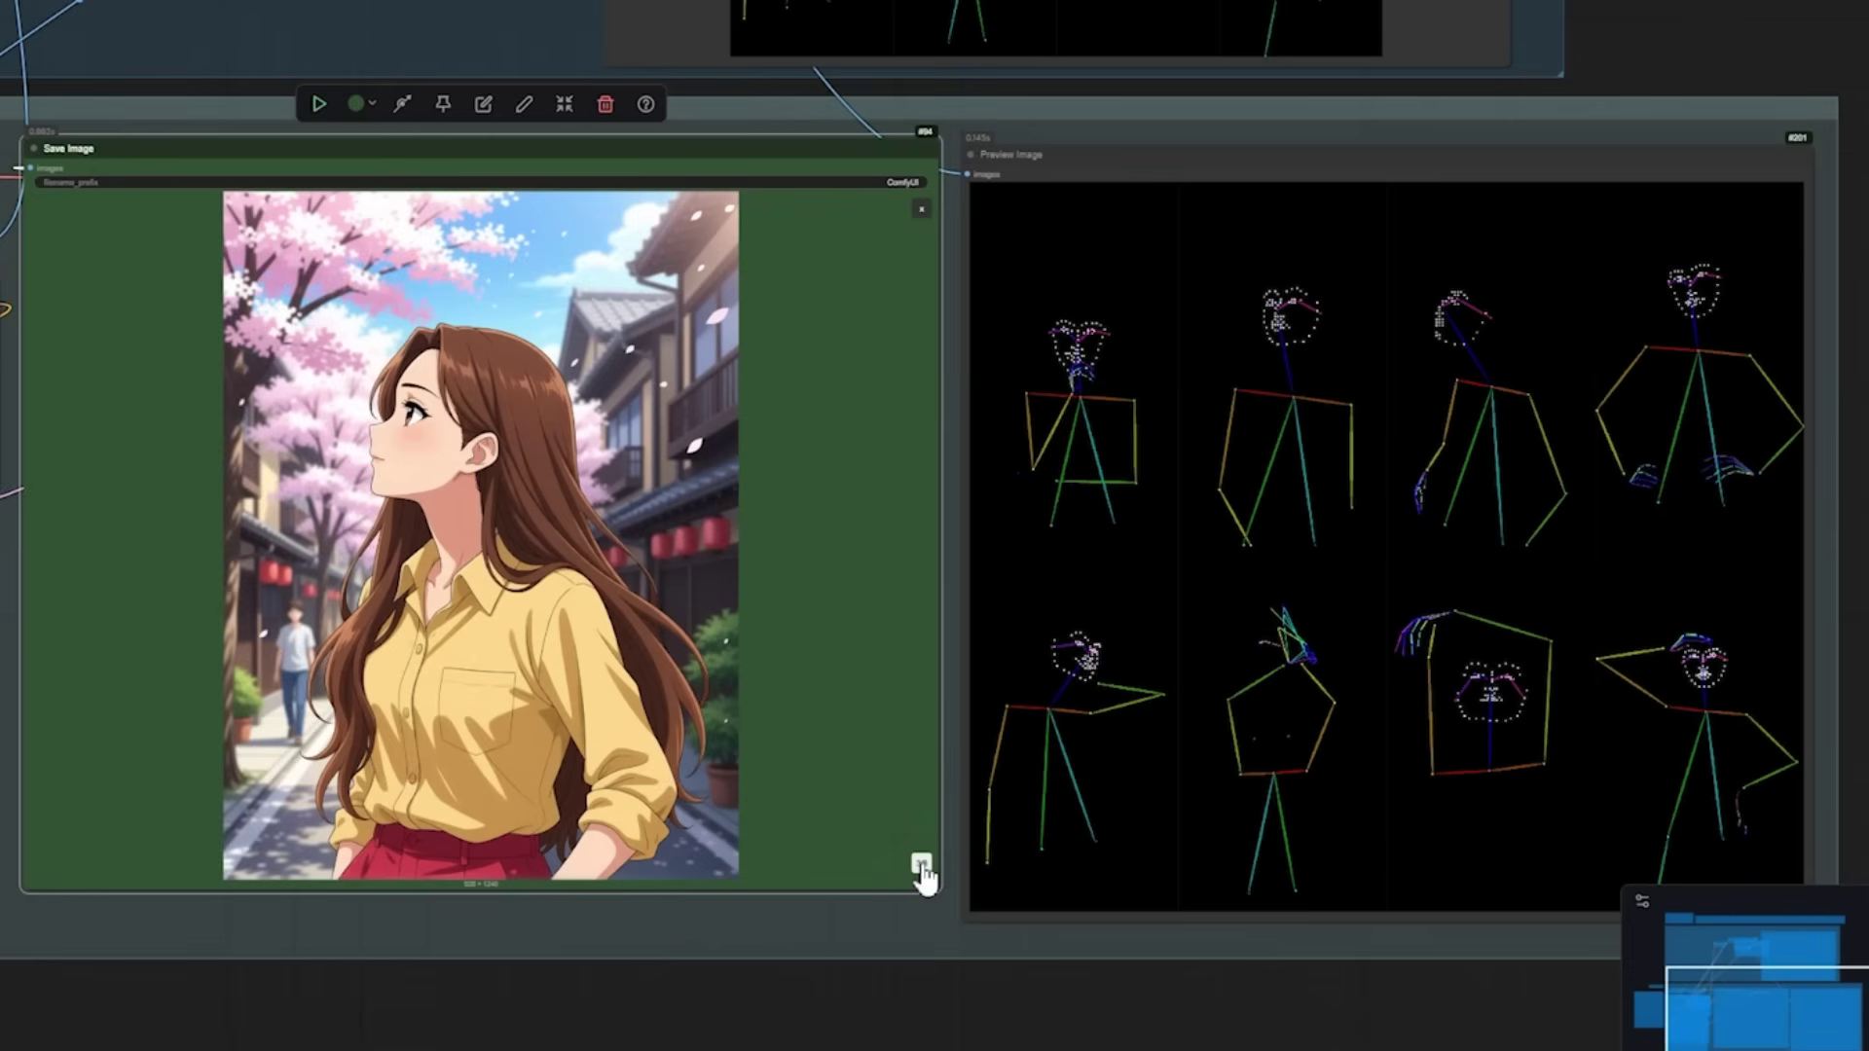
click(921, 864)
click(921, 865)
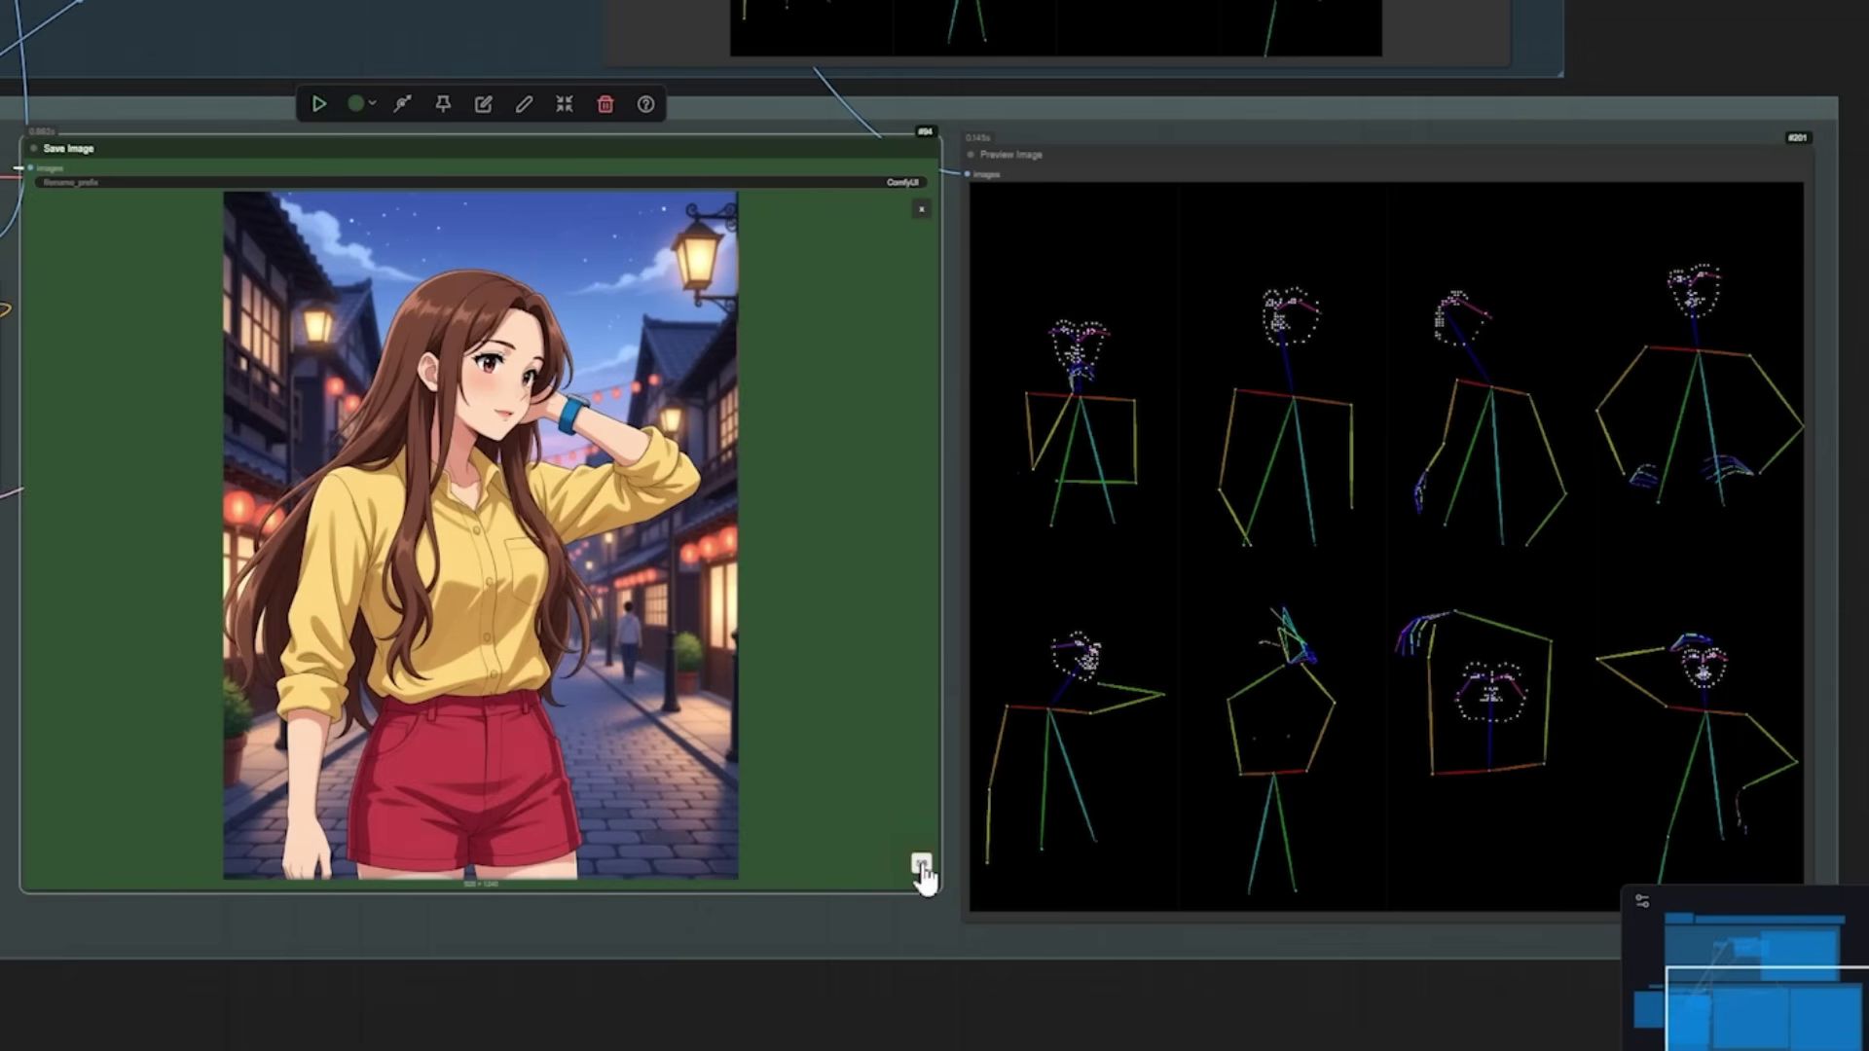
click(921, 864)
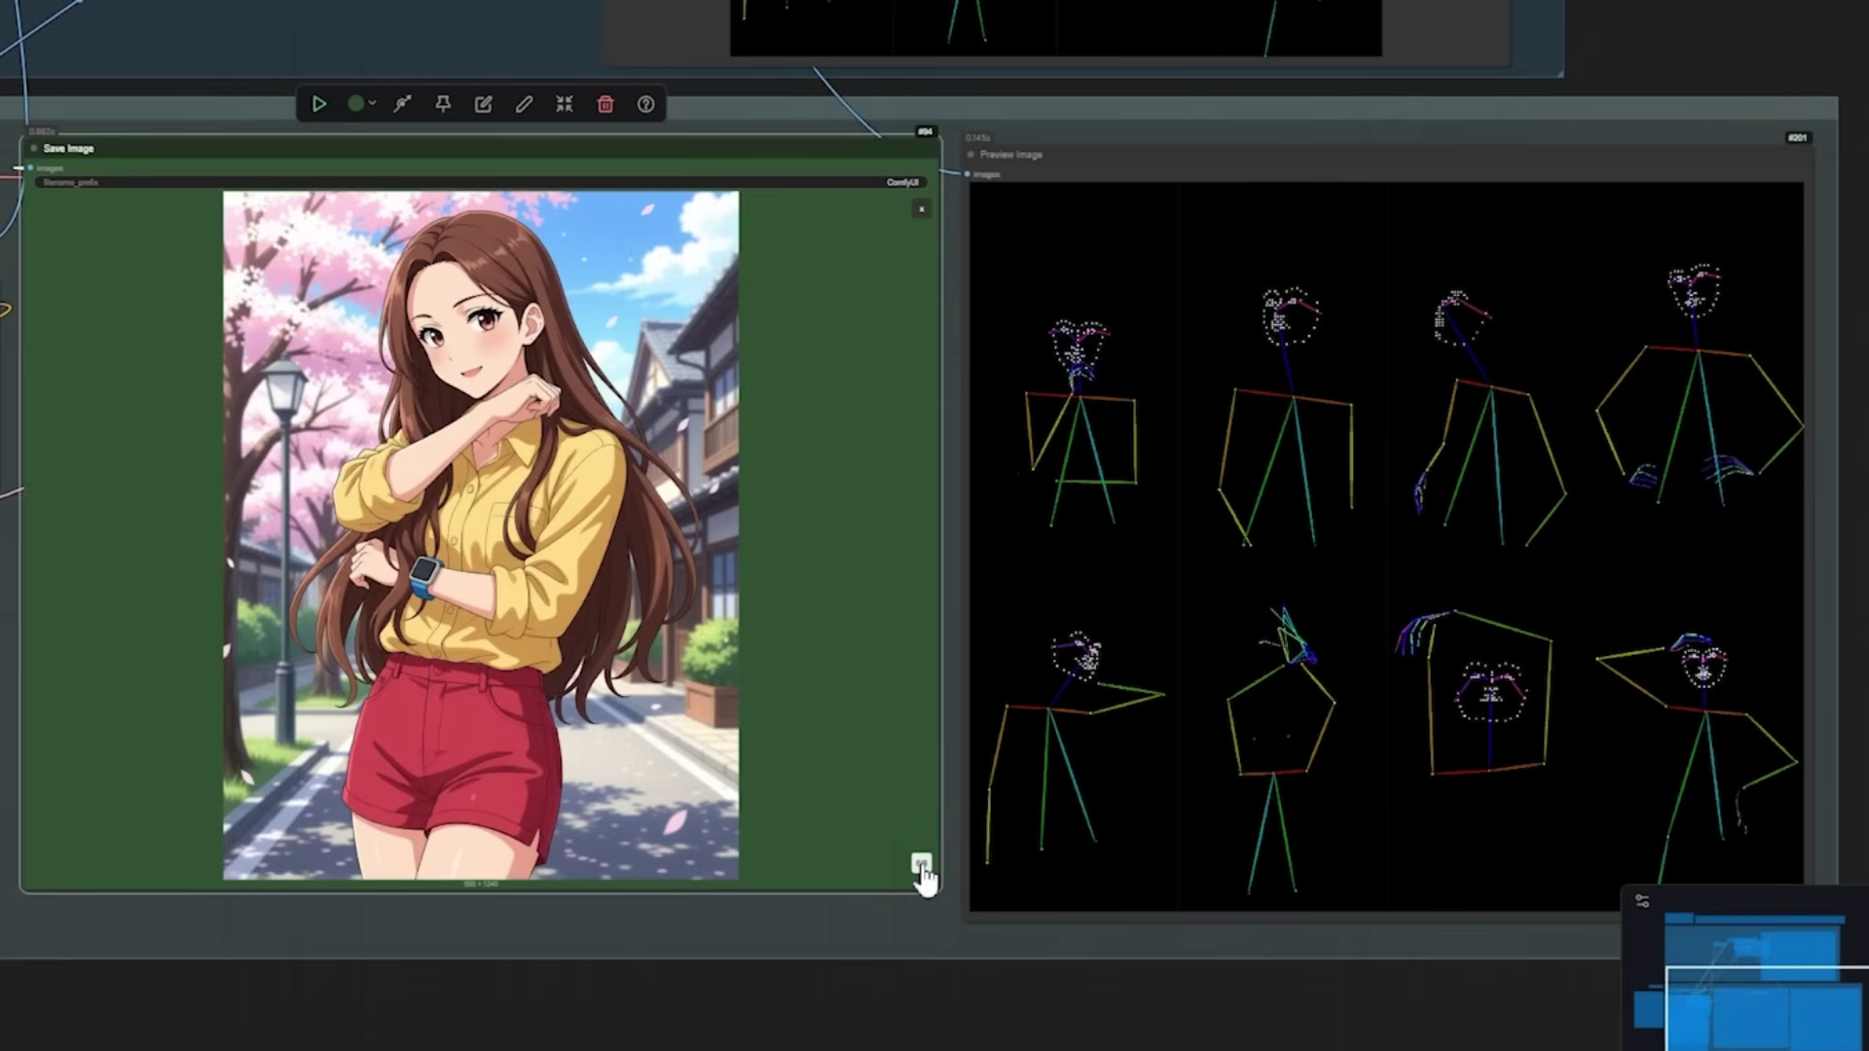
click(921, 865)
click(921, 865)
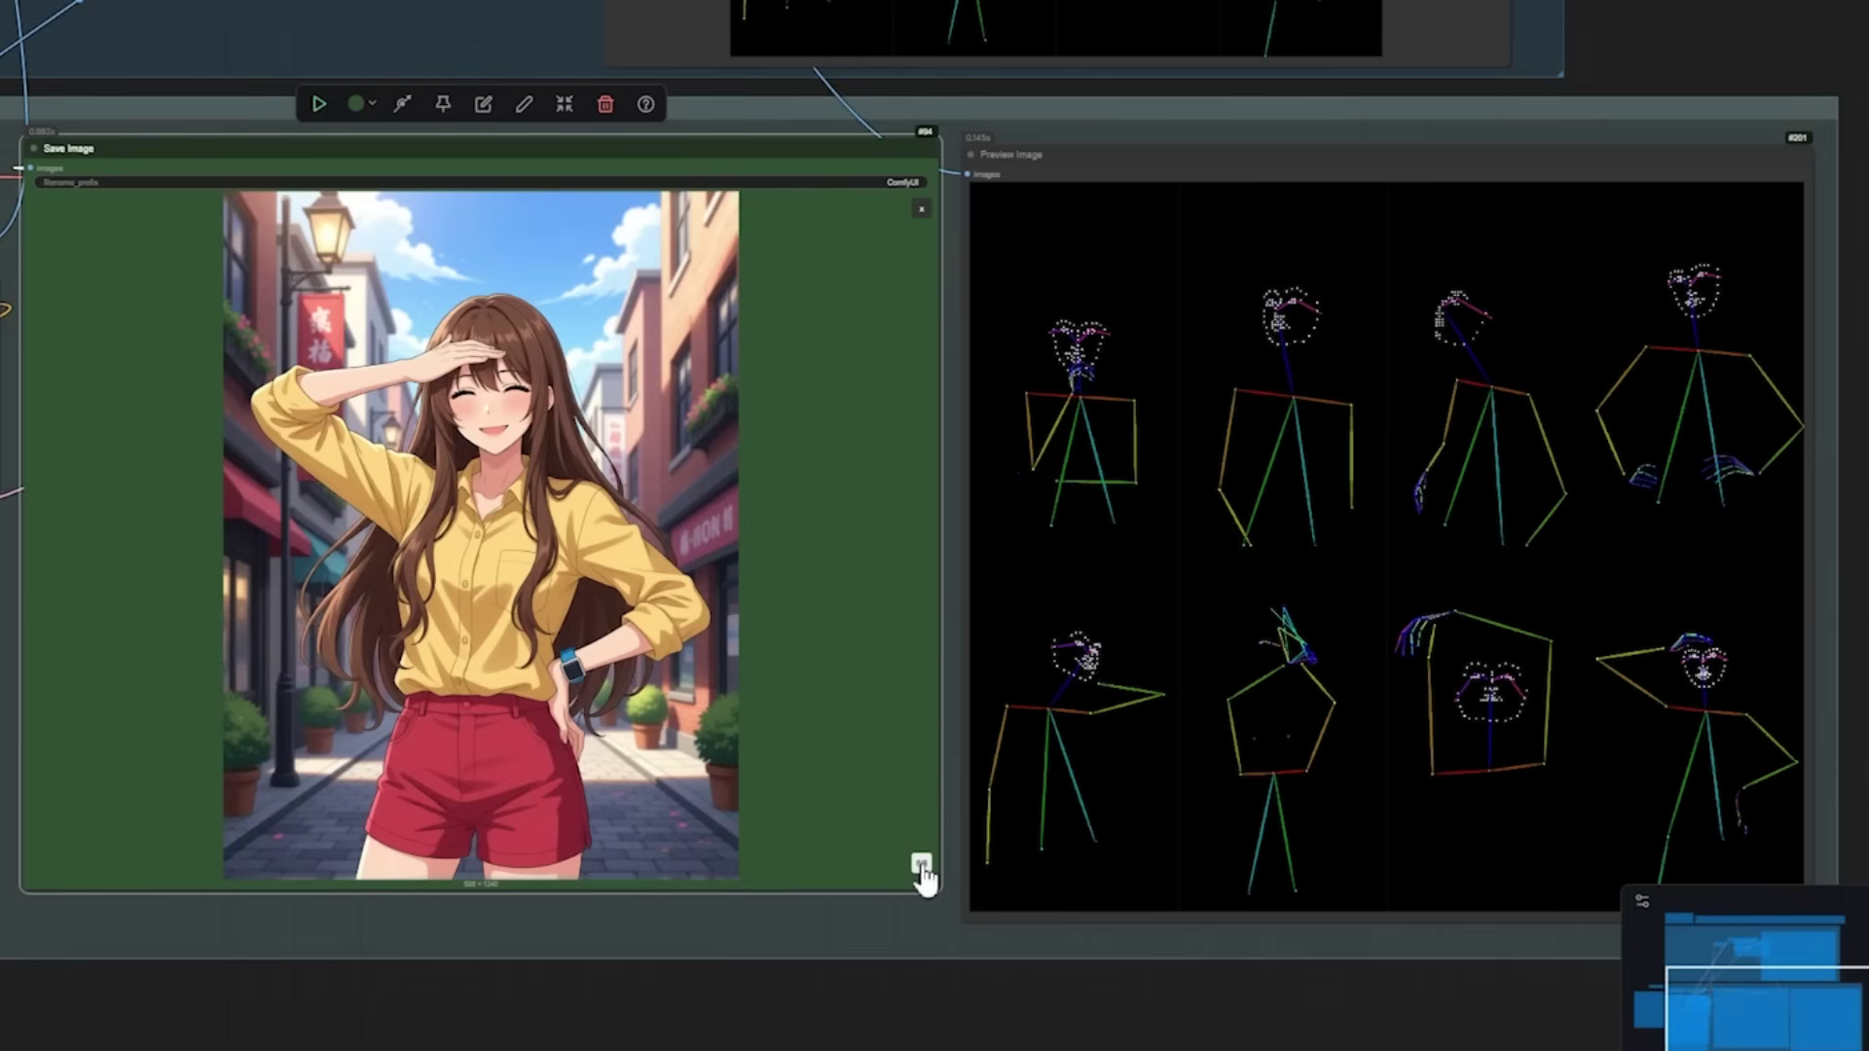
click(921, 865)
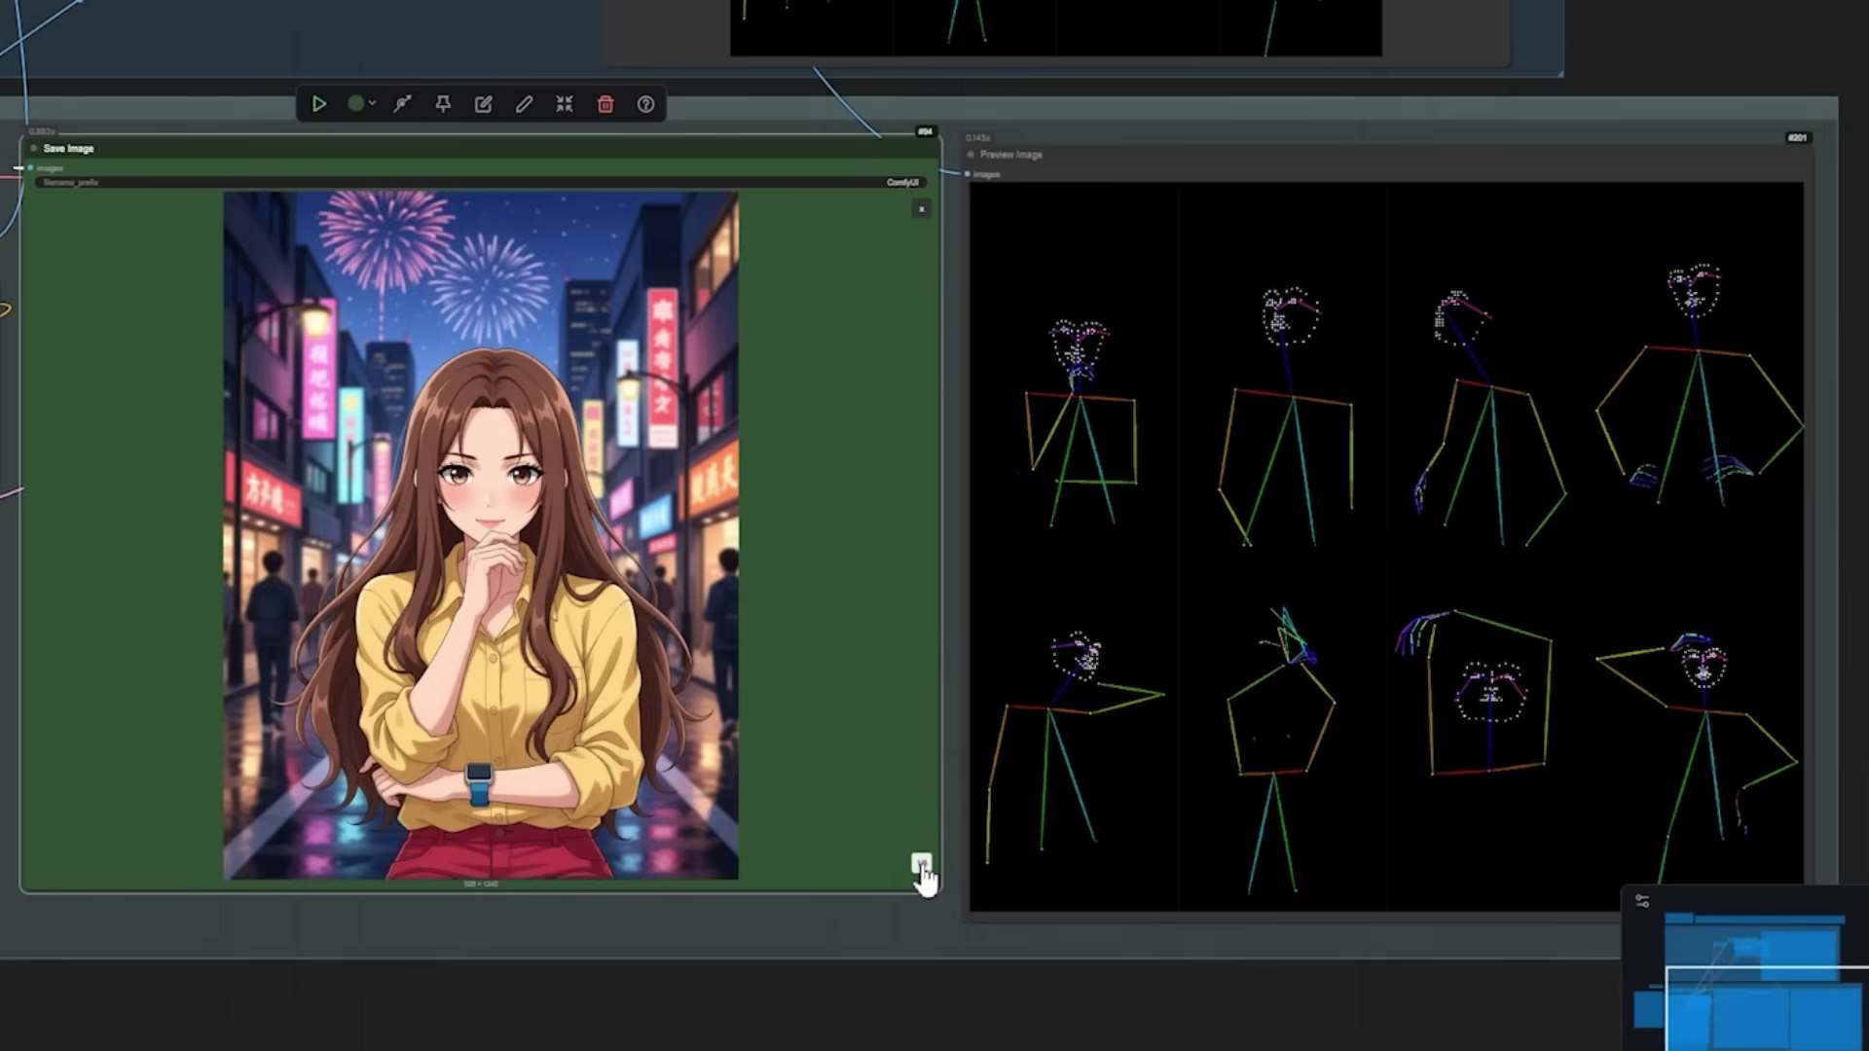
Step: Page through the enlarged results in the Save Image node again, comparing them with the skeleton grid and the original model image
click(921, 864)
click(921, 865)
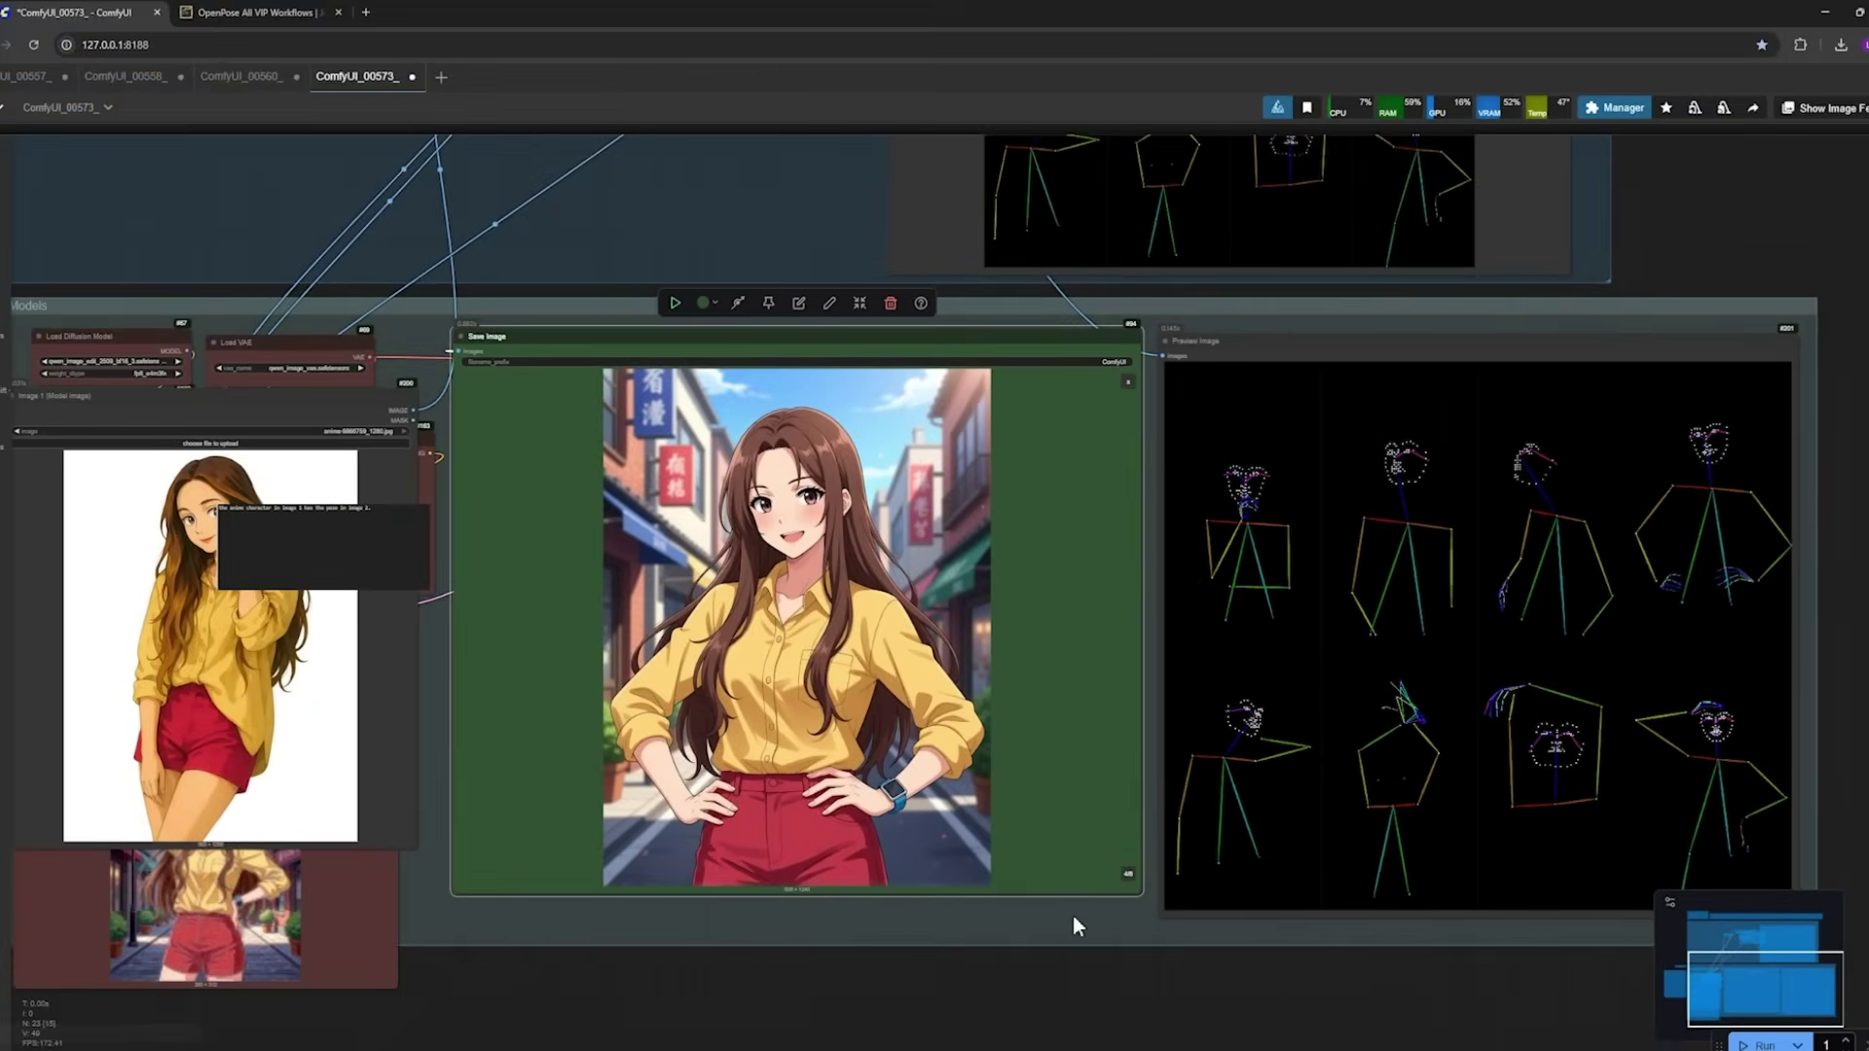
scroll(1073, 915, down, 2)
drag(1217, 955, 1048, 952)
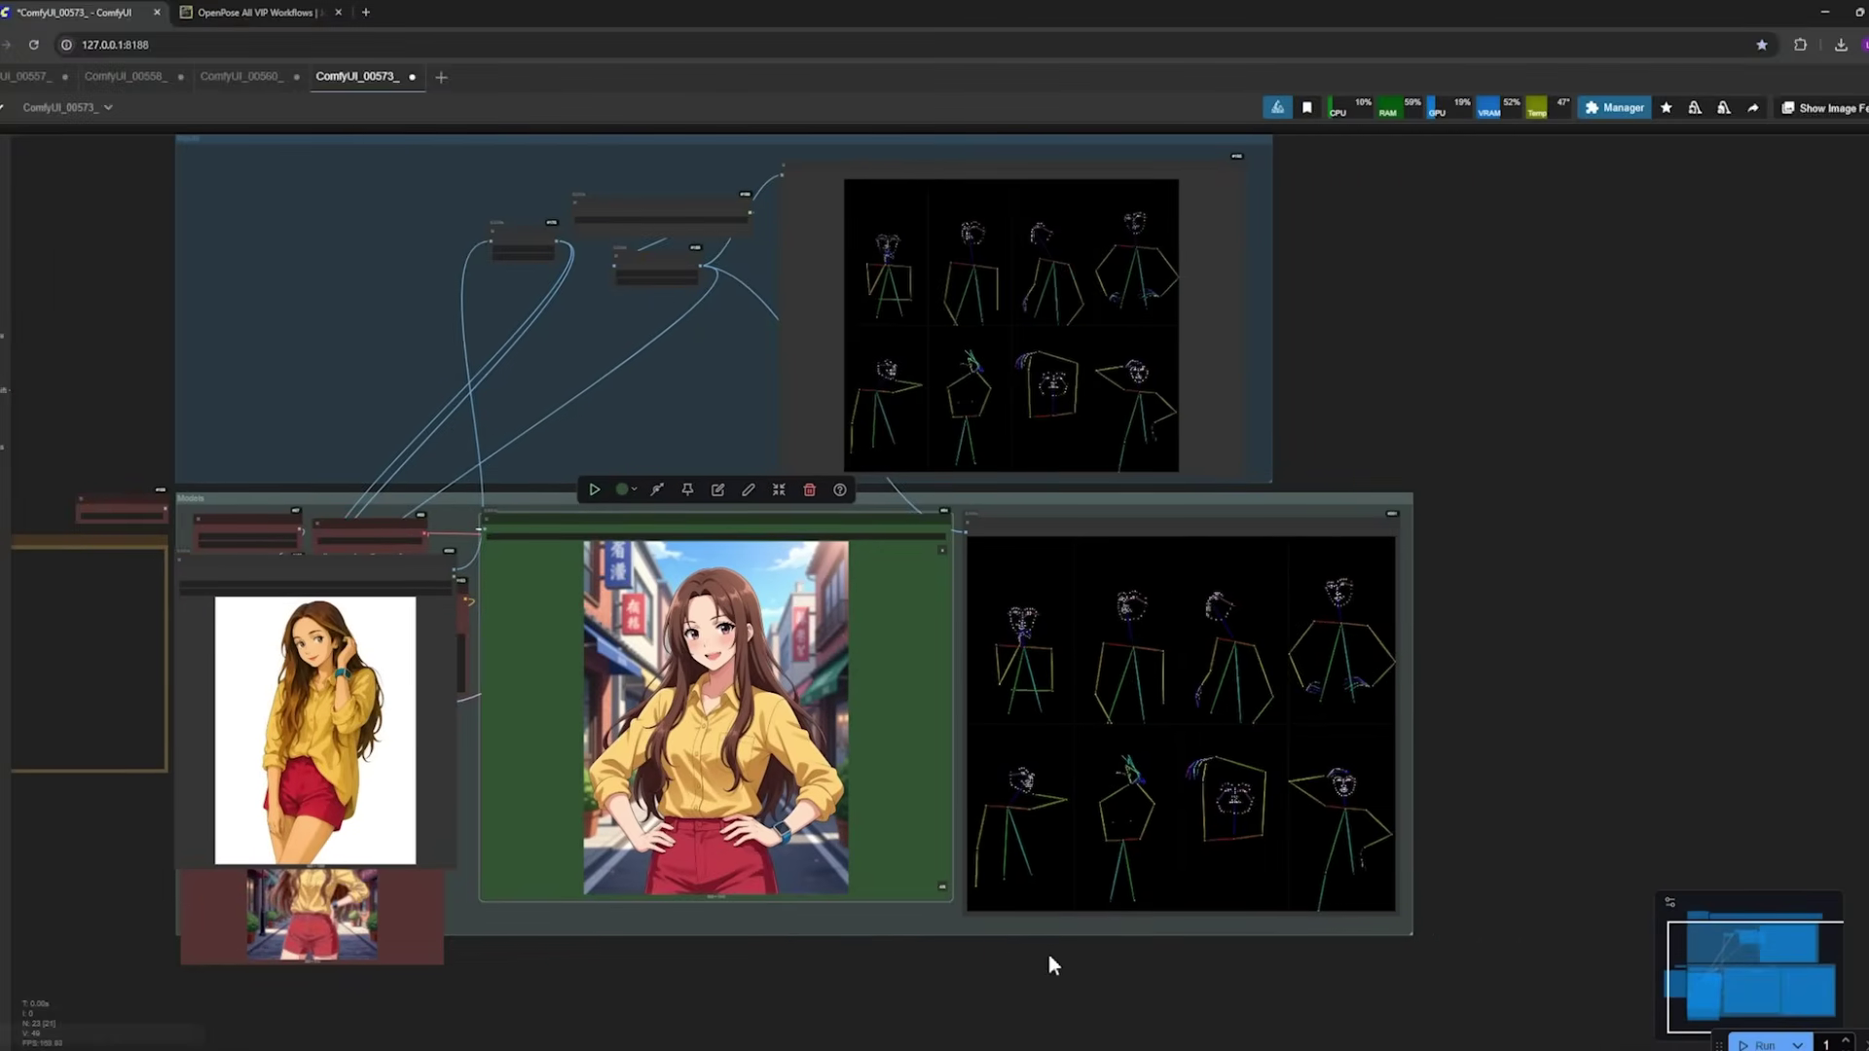
scroll(1013, 906, up, 3)
scroll(922, 889, down, 3)
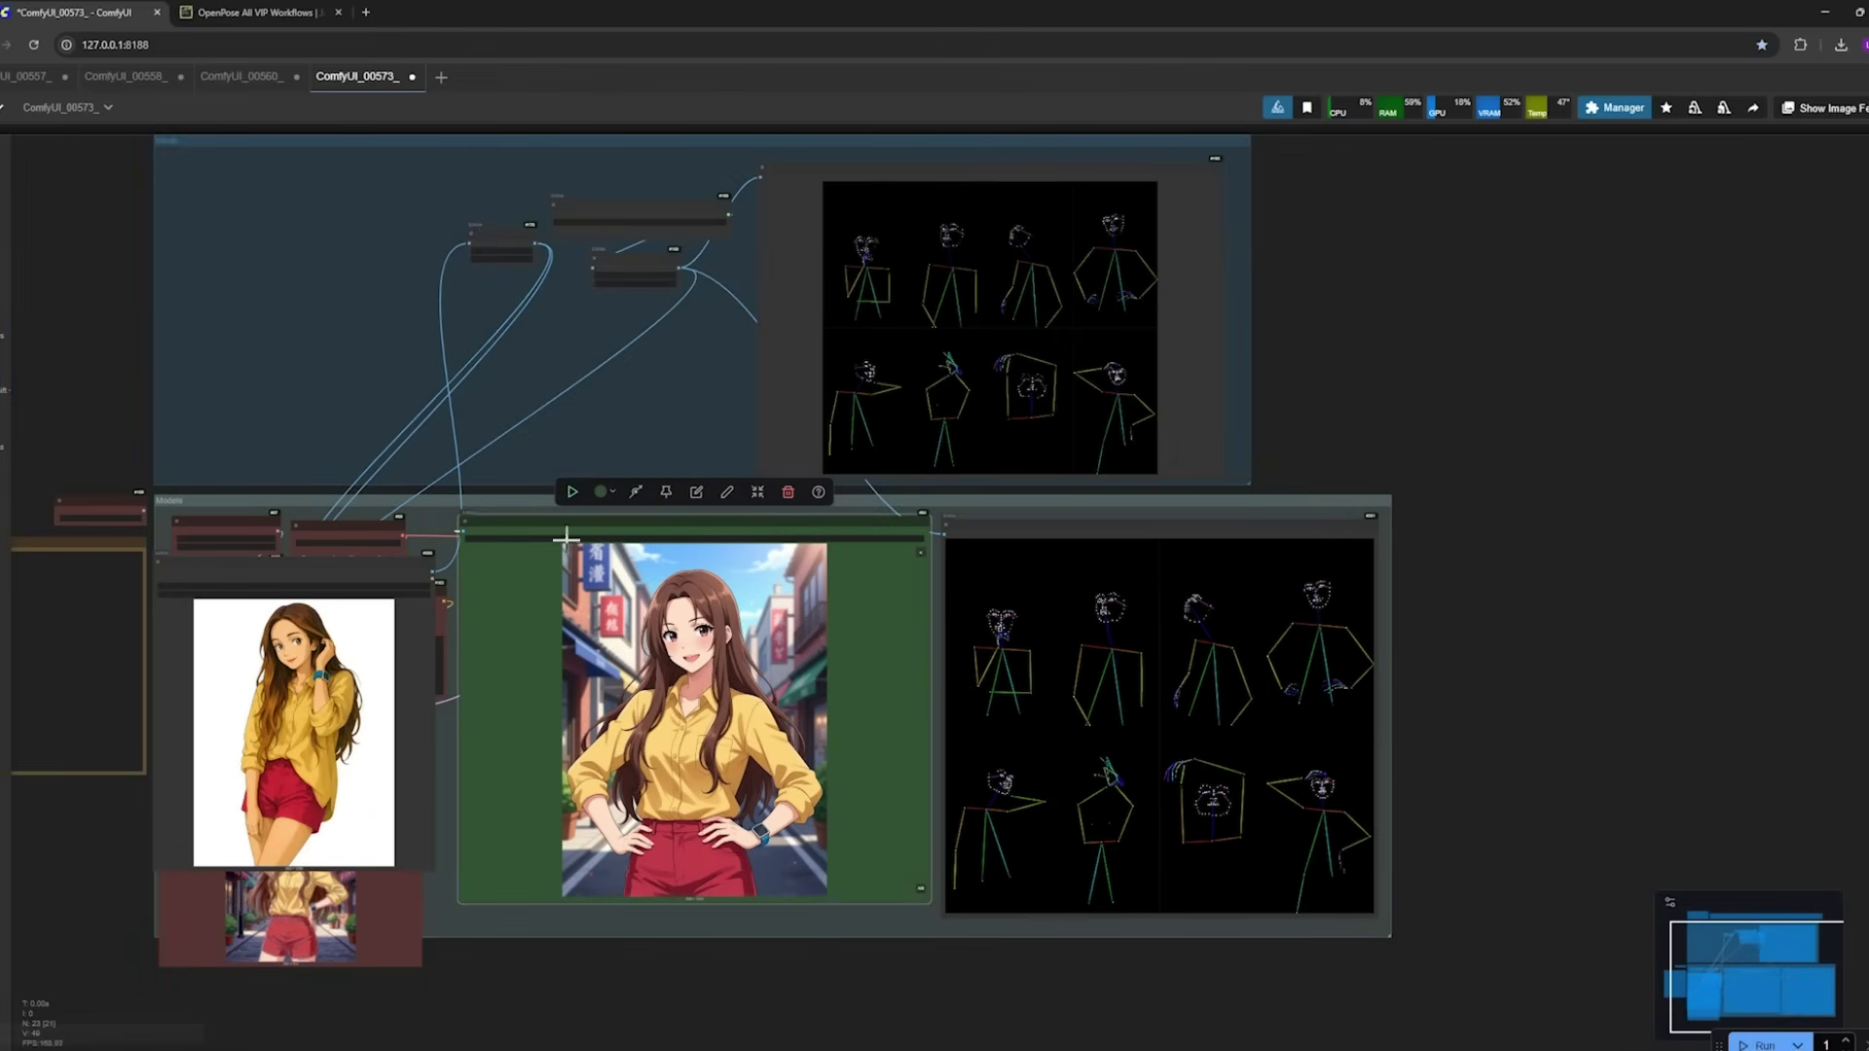
drag(380, 366, 570, 454)
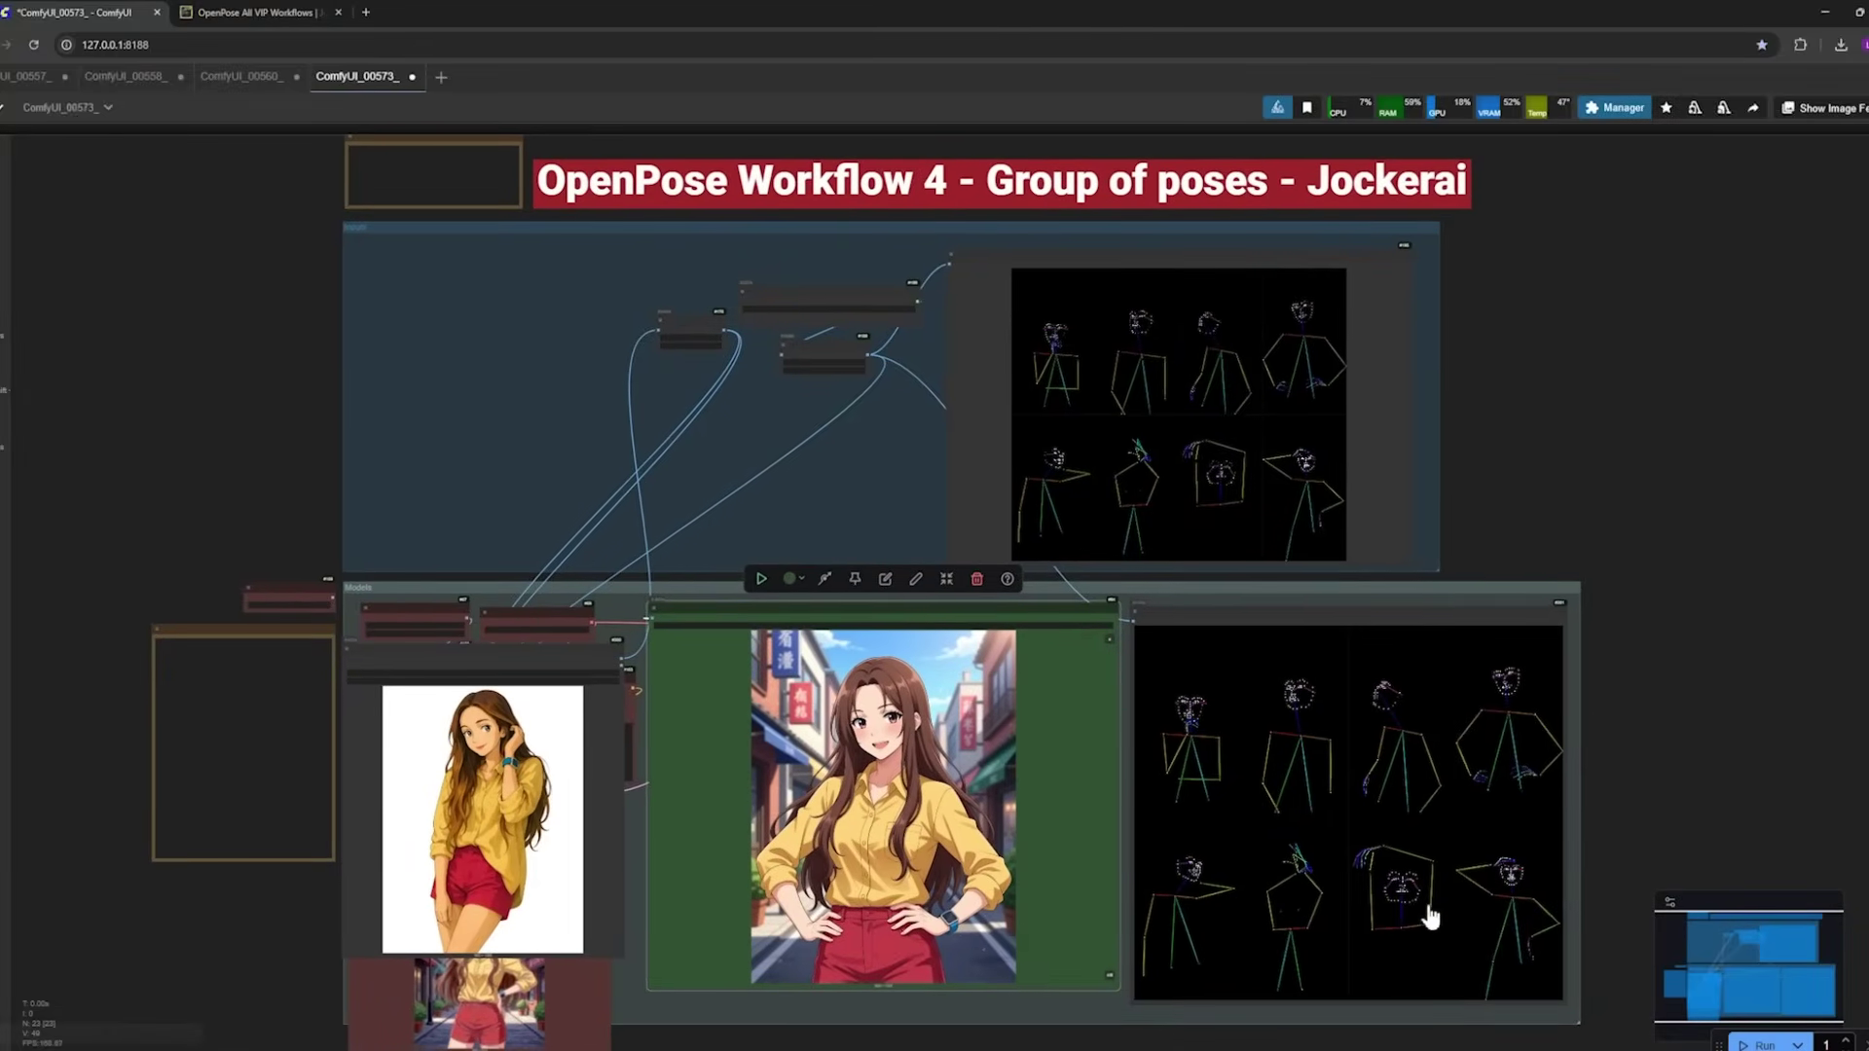
scroll(1338, 957, up, 2)
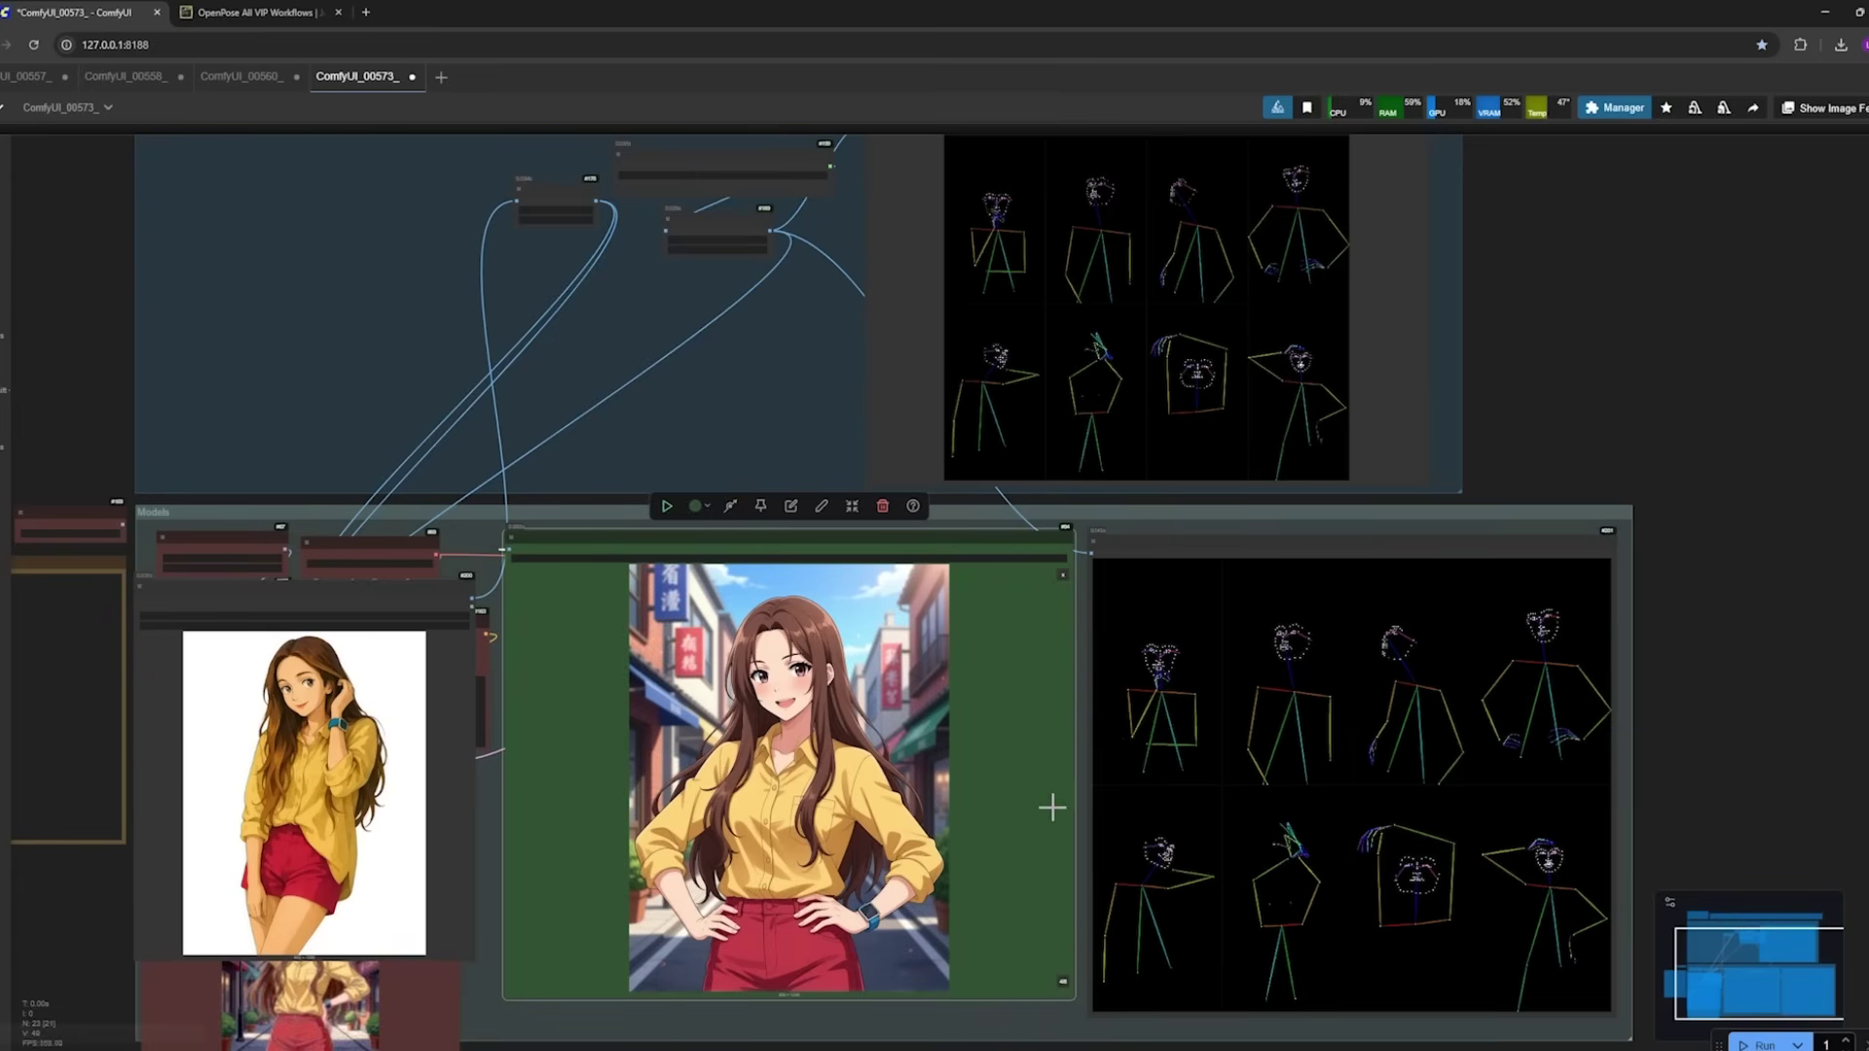
scroll(1071, 808, up, 3)
drag(1835, 626, 1604, 459)
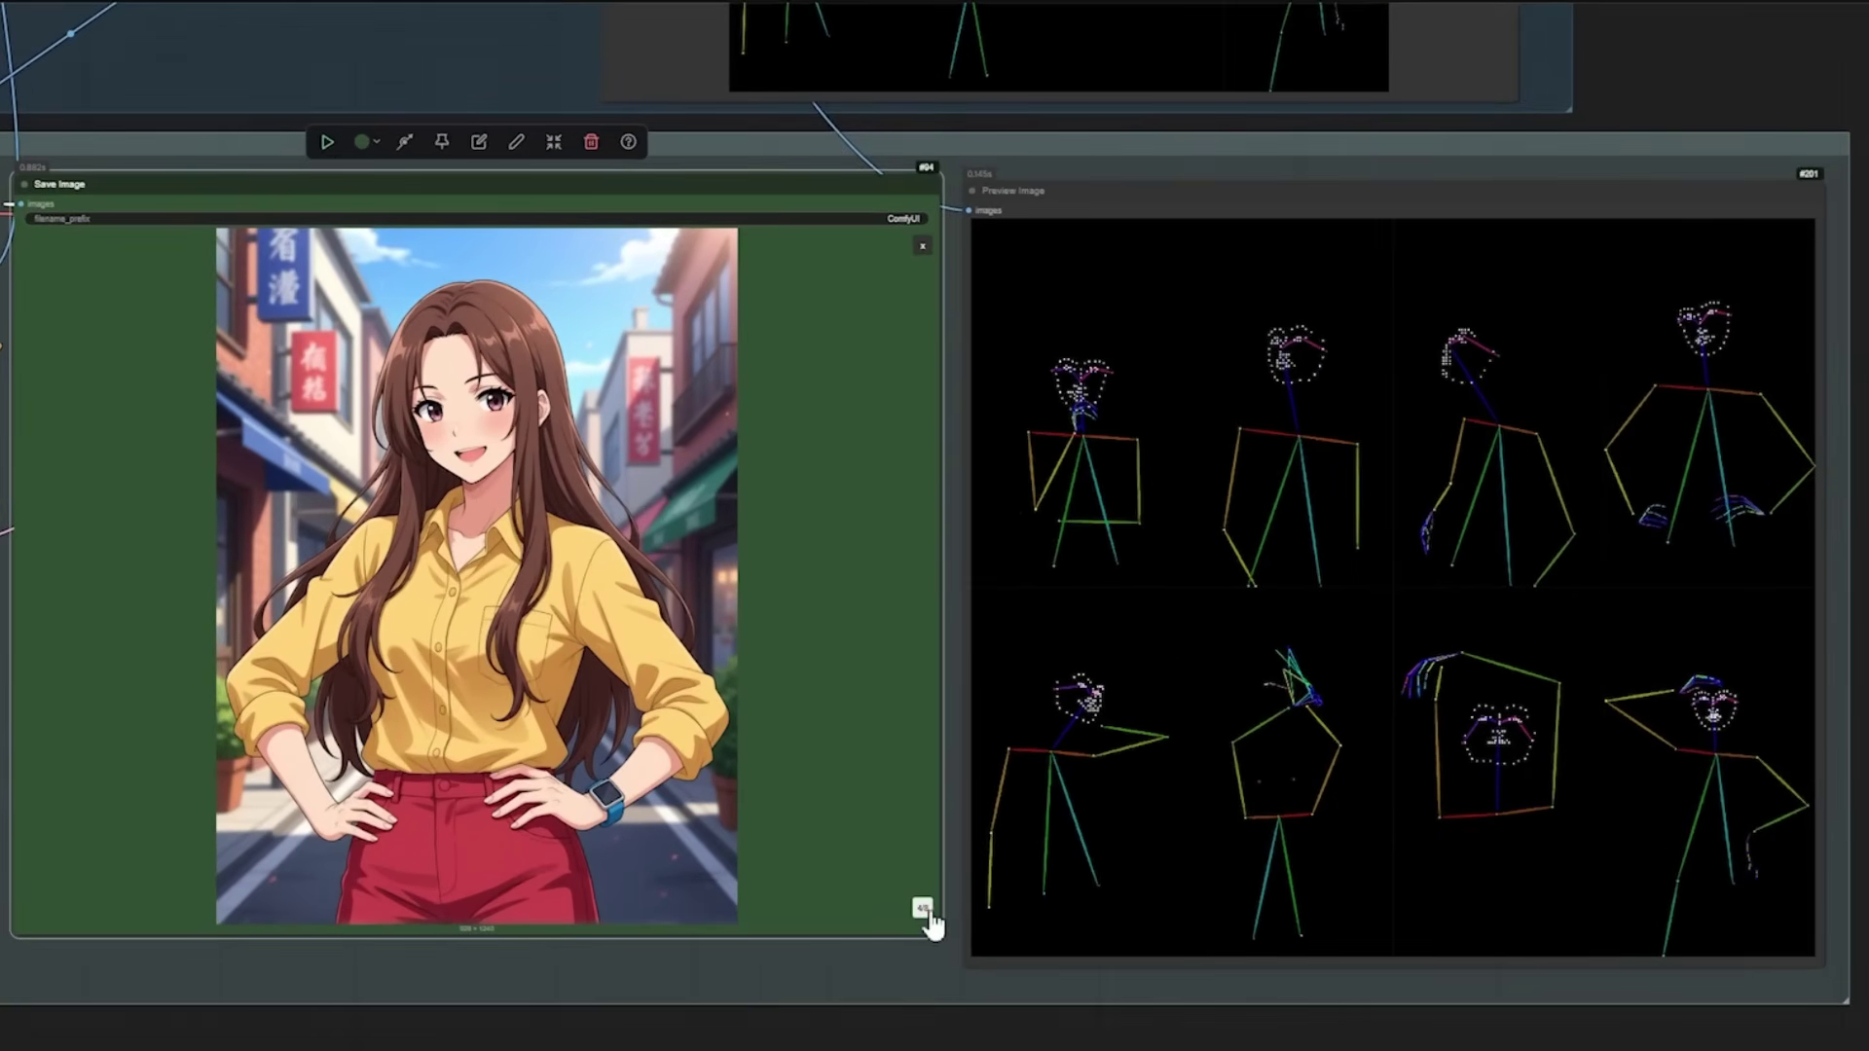
click(928, 913)
click(927, 912)
click(928, 913)
click(927, 912)
click(927, 912)
click(928, 913)
click(928, 912)
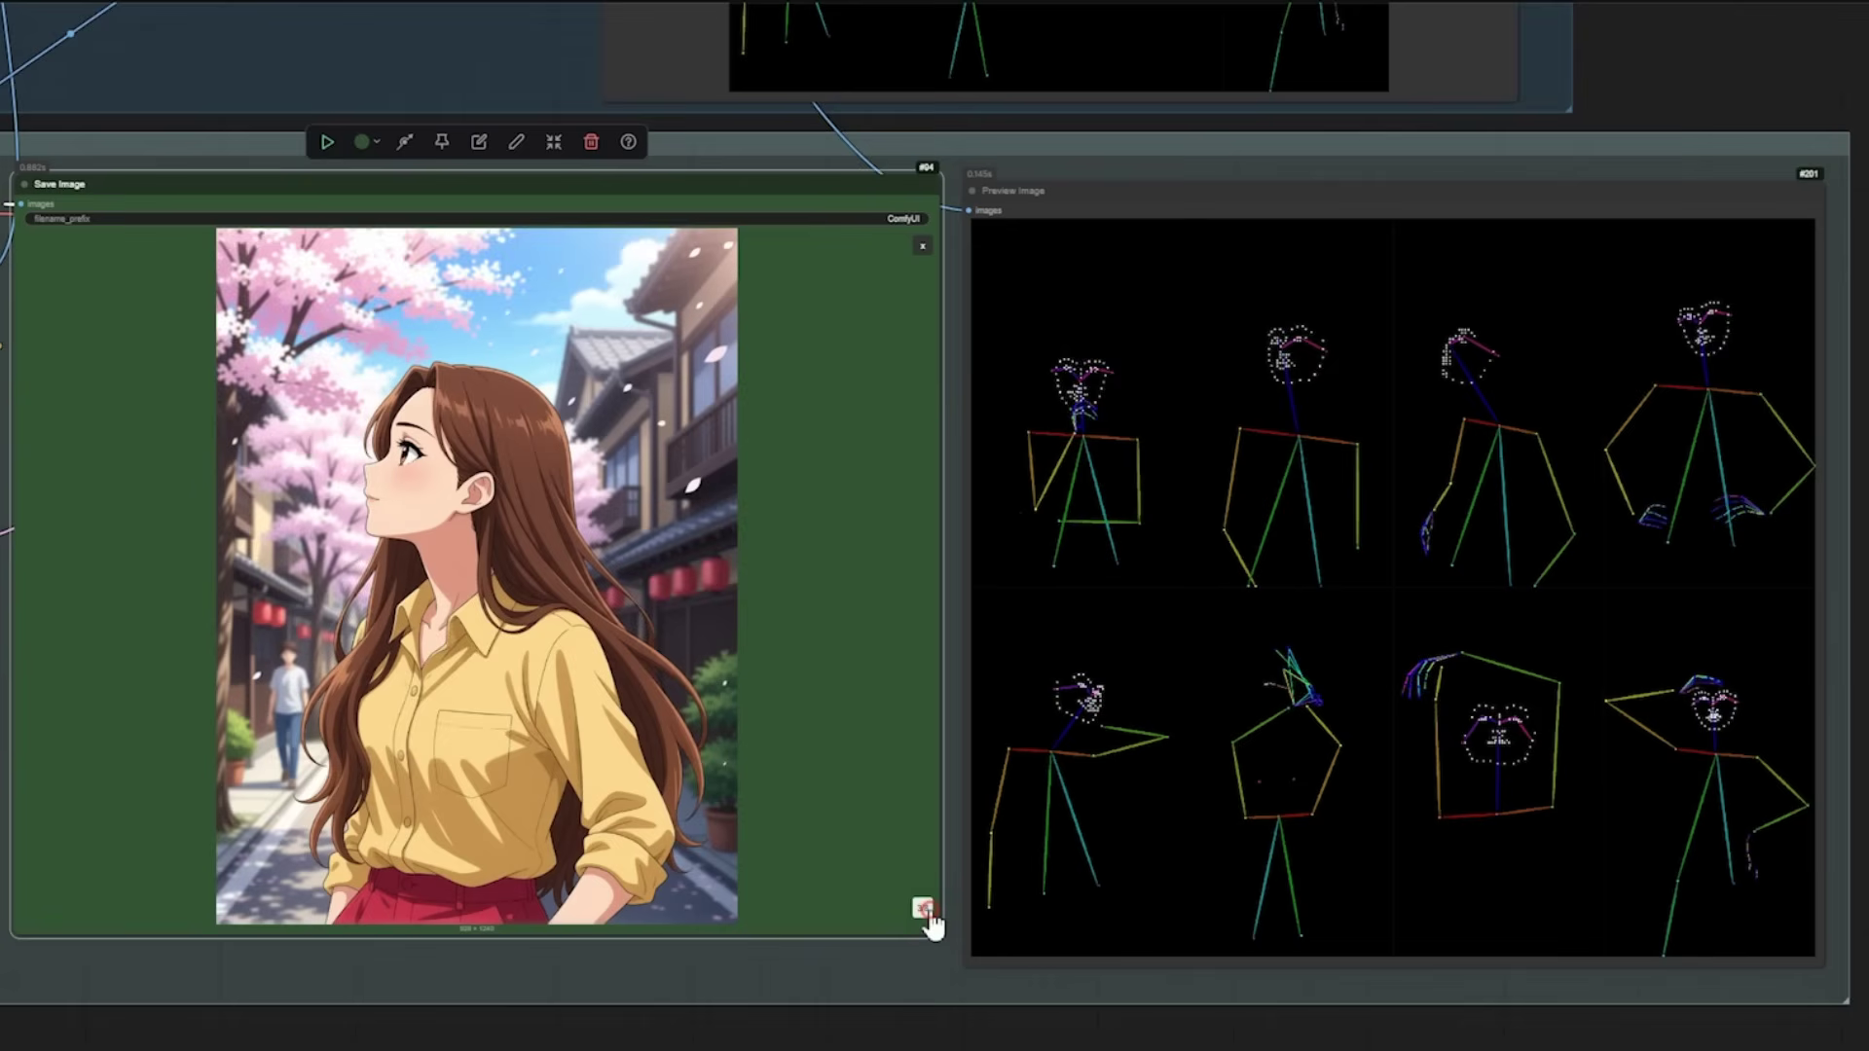
click(928, 912)
click(922, 908)
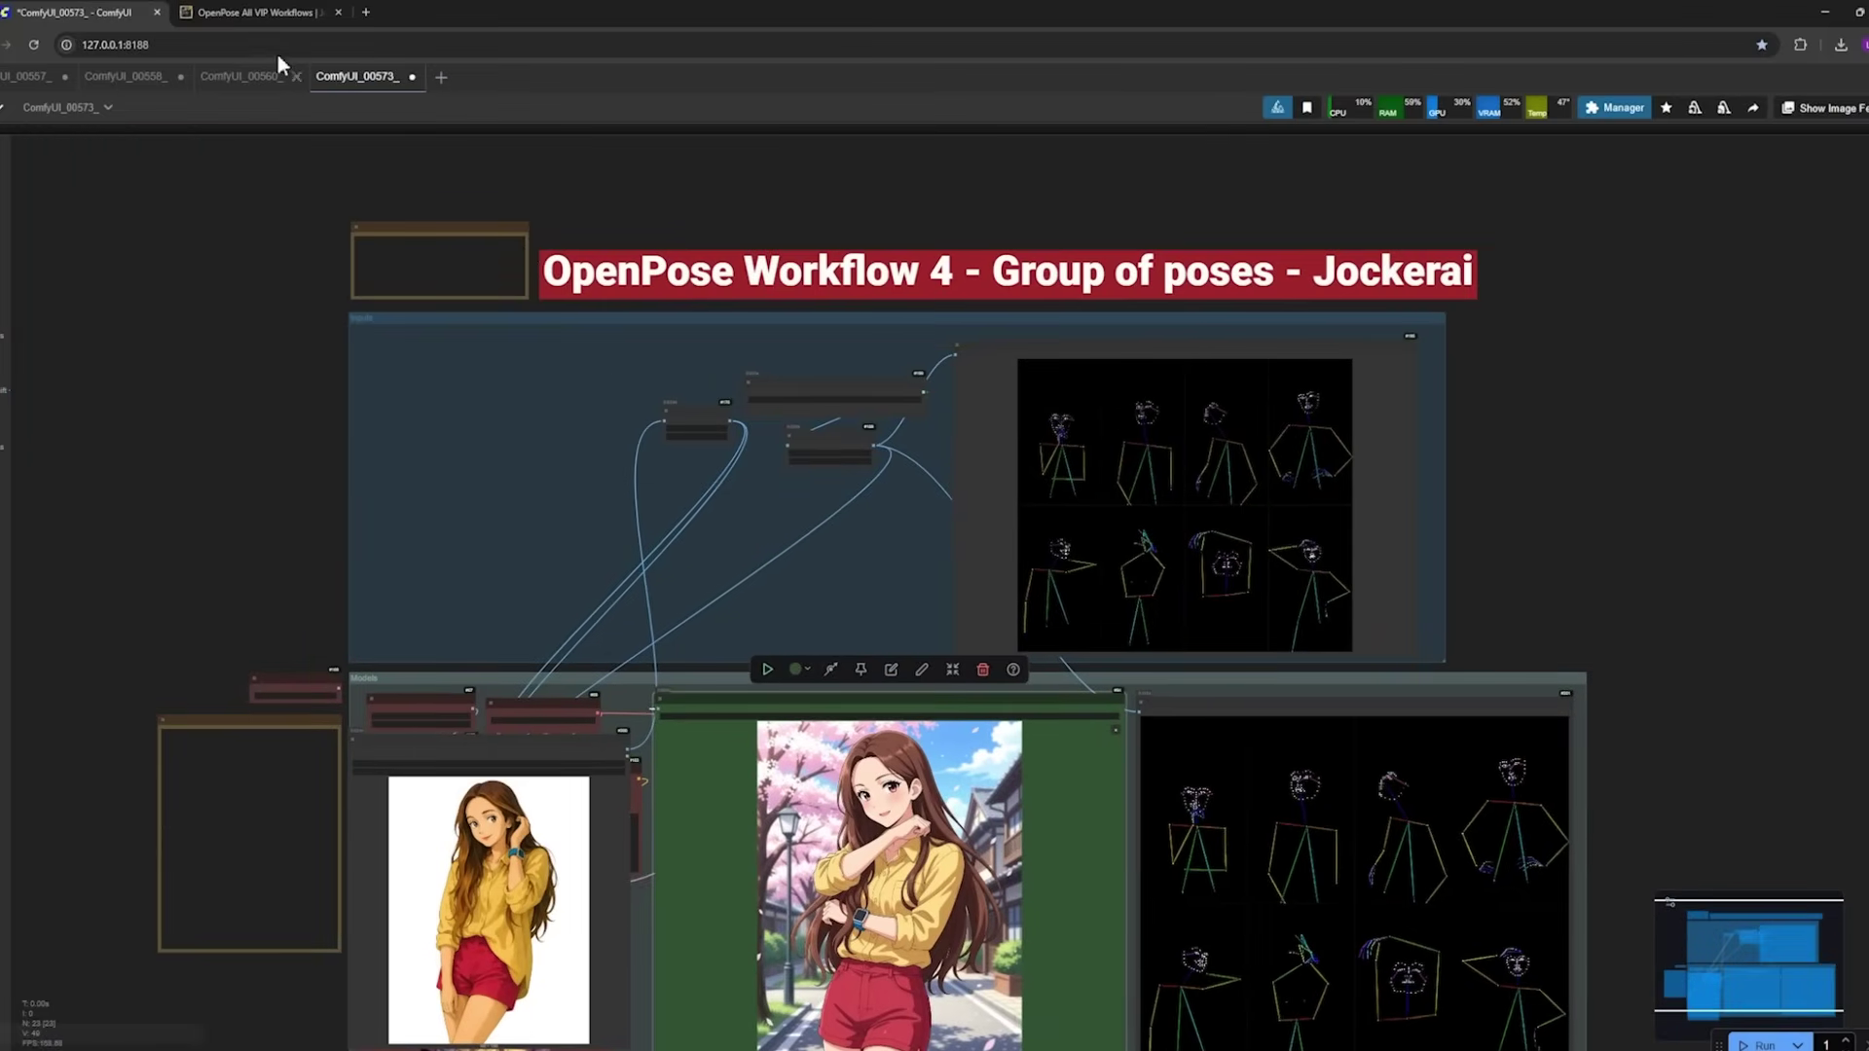
Step: View the ComfyUI_00560_ workflow and return to the ComfyUI_00573_ workflow
click(244, 78)
click(363, 80)
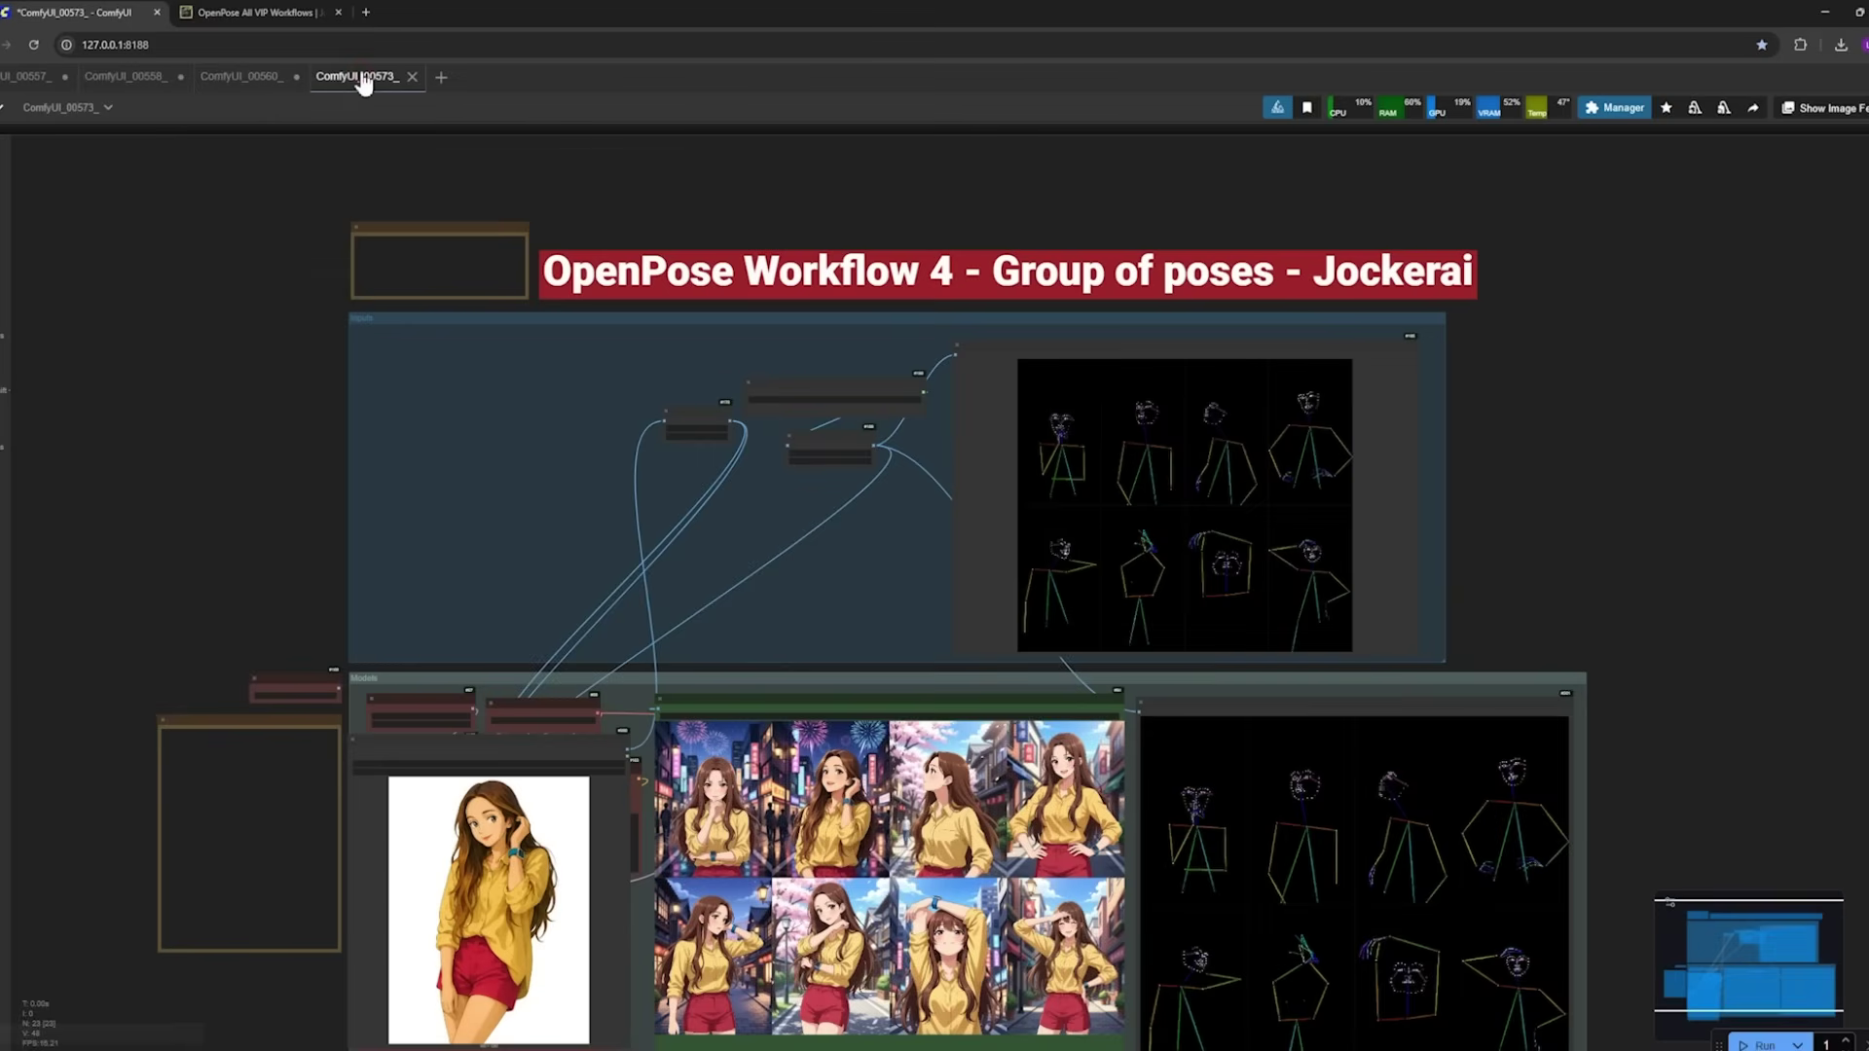
scroll(689, 383, down, 3)
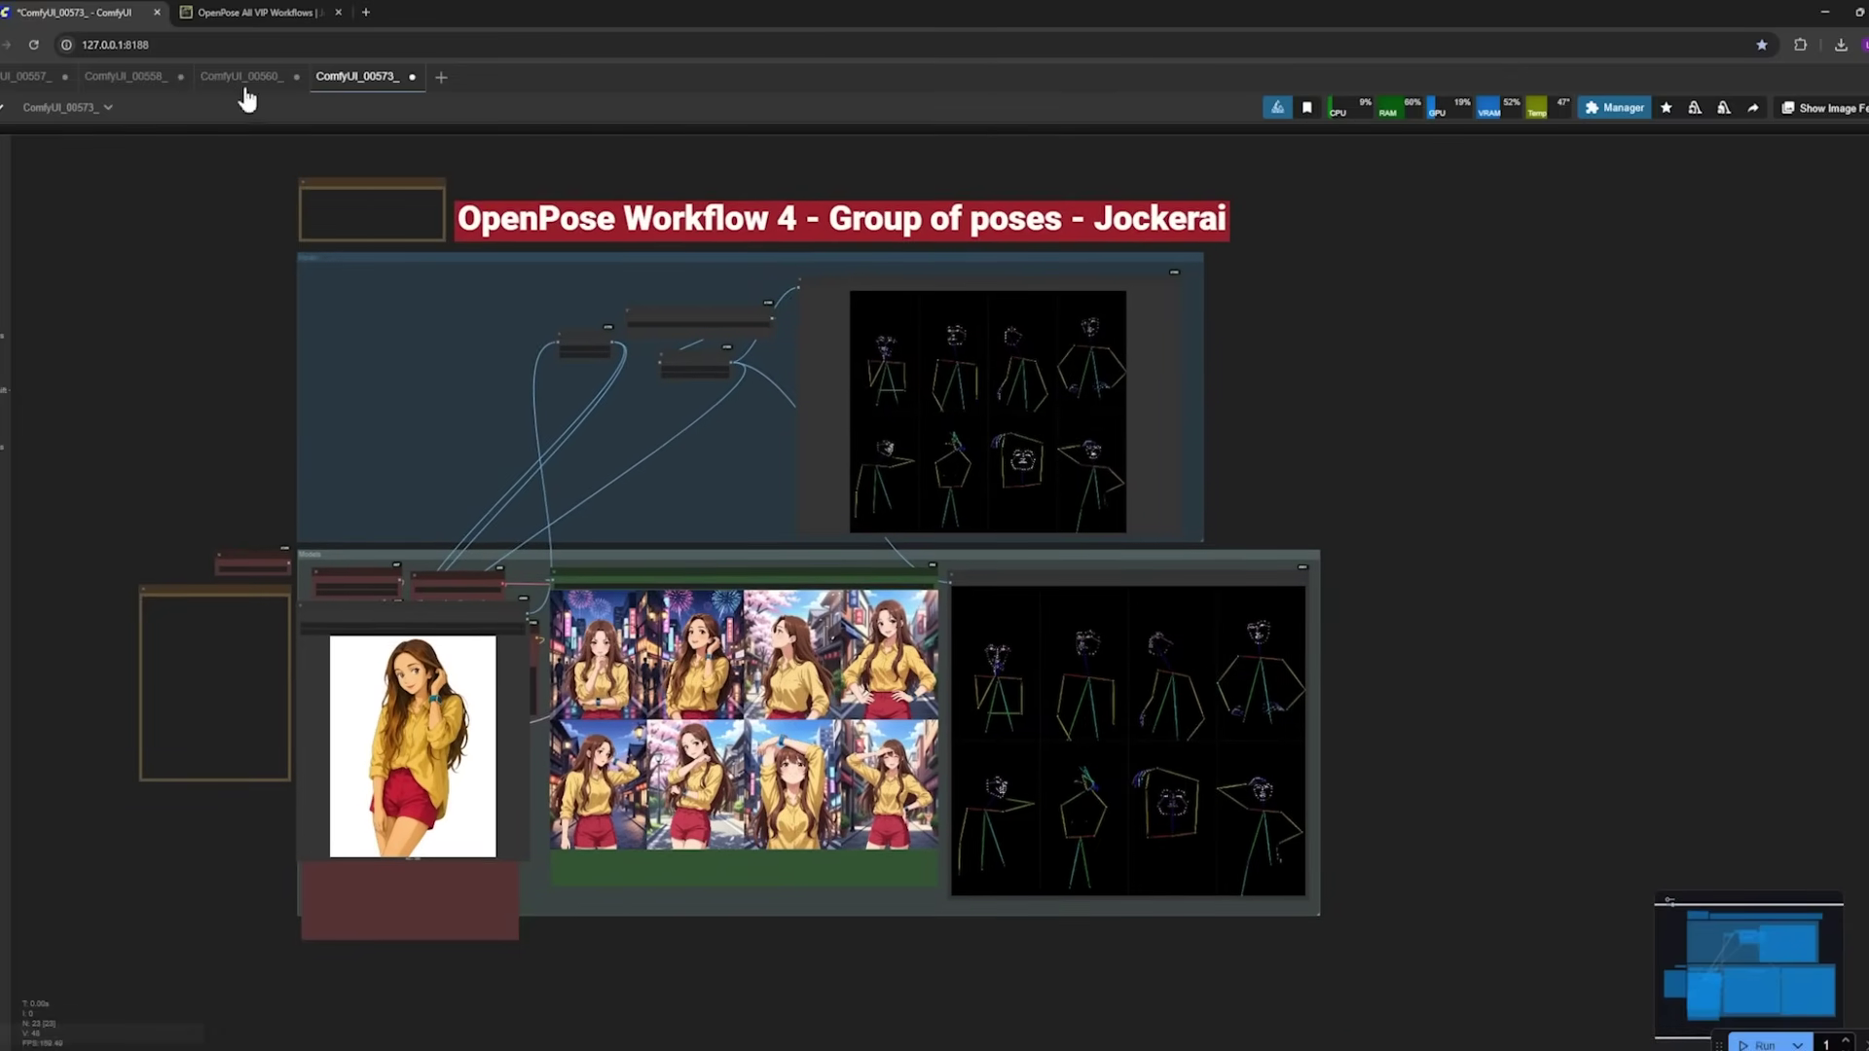
Step: Switch to the OpenPose All VIP Workflows page on Whop and look over its files and the community's channel list
click(258, 12)
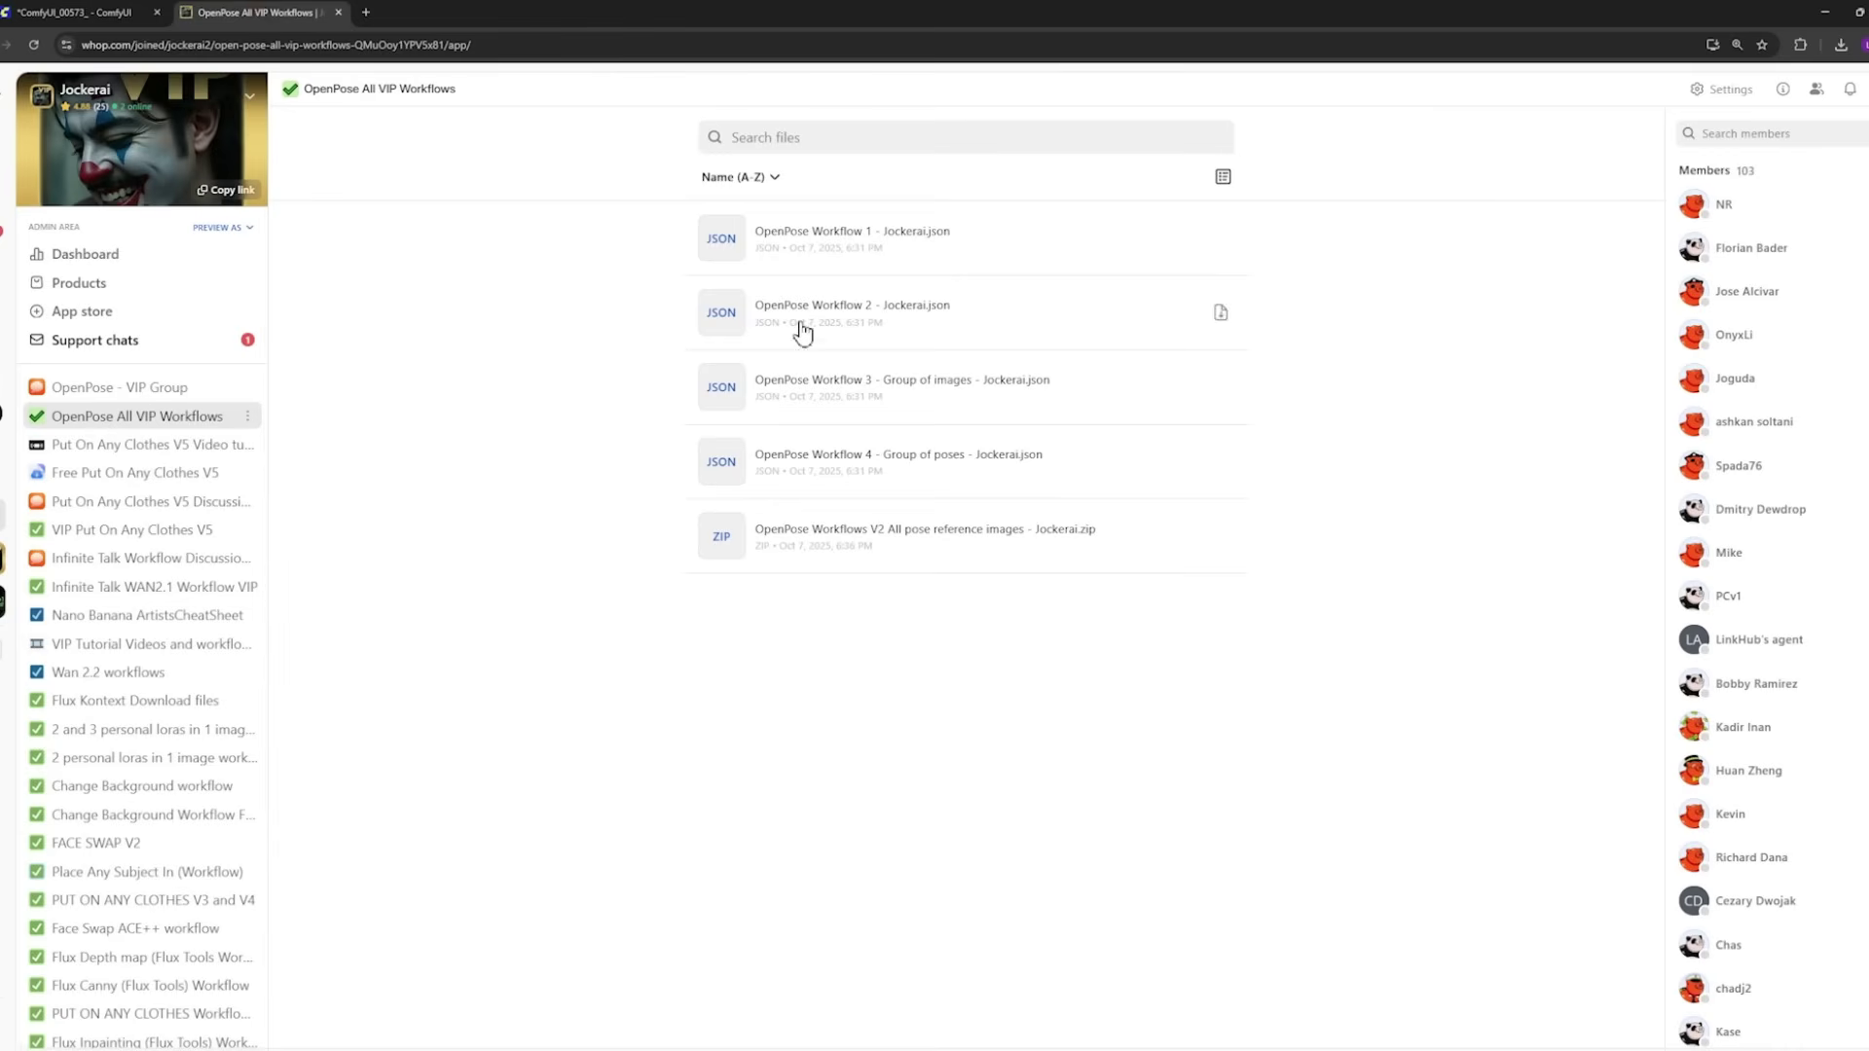
scroll(193, 603, down, 1)
scroll(192, 597, down, 2)
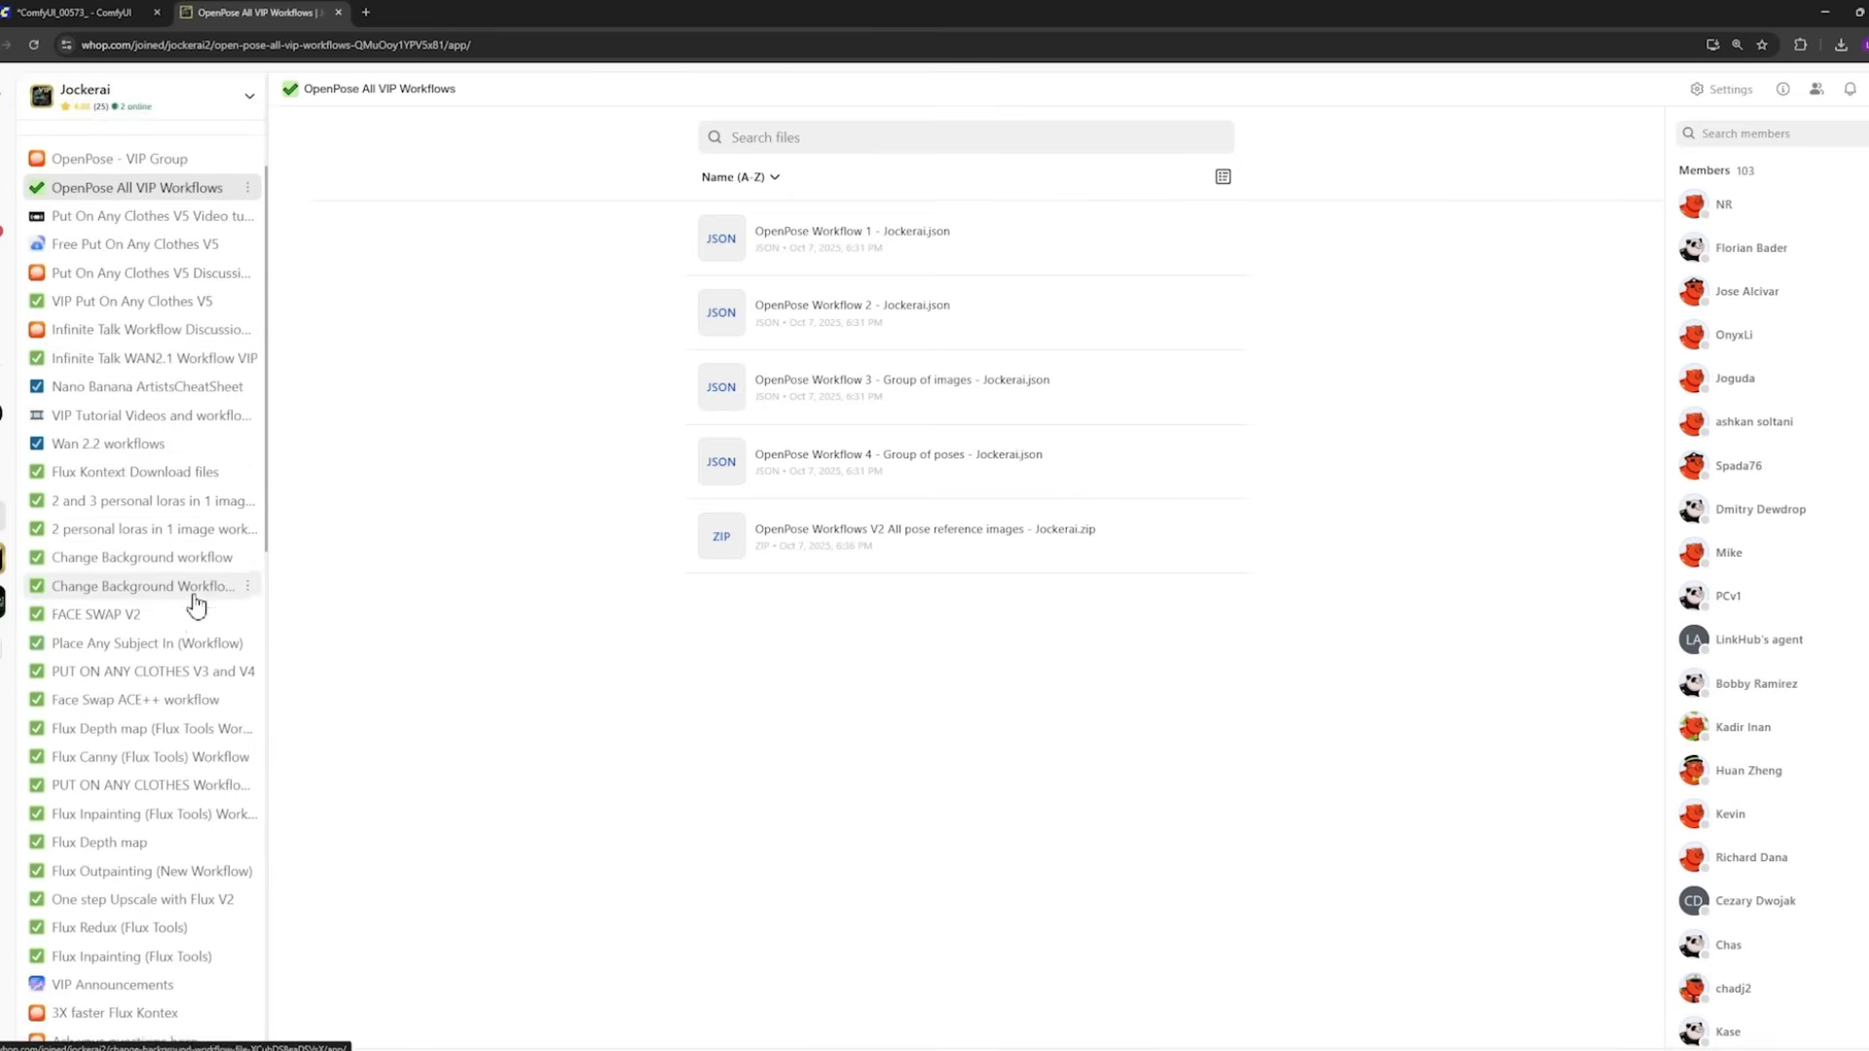
scroll(192, 589, up, 3)
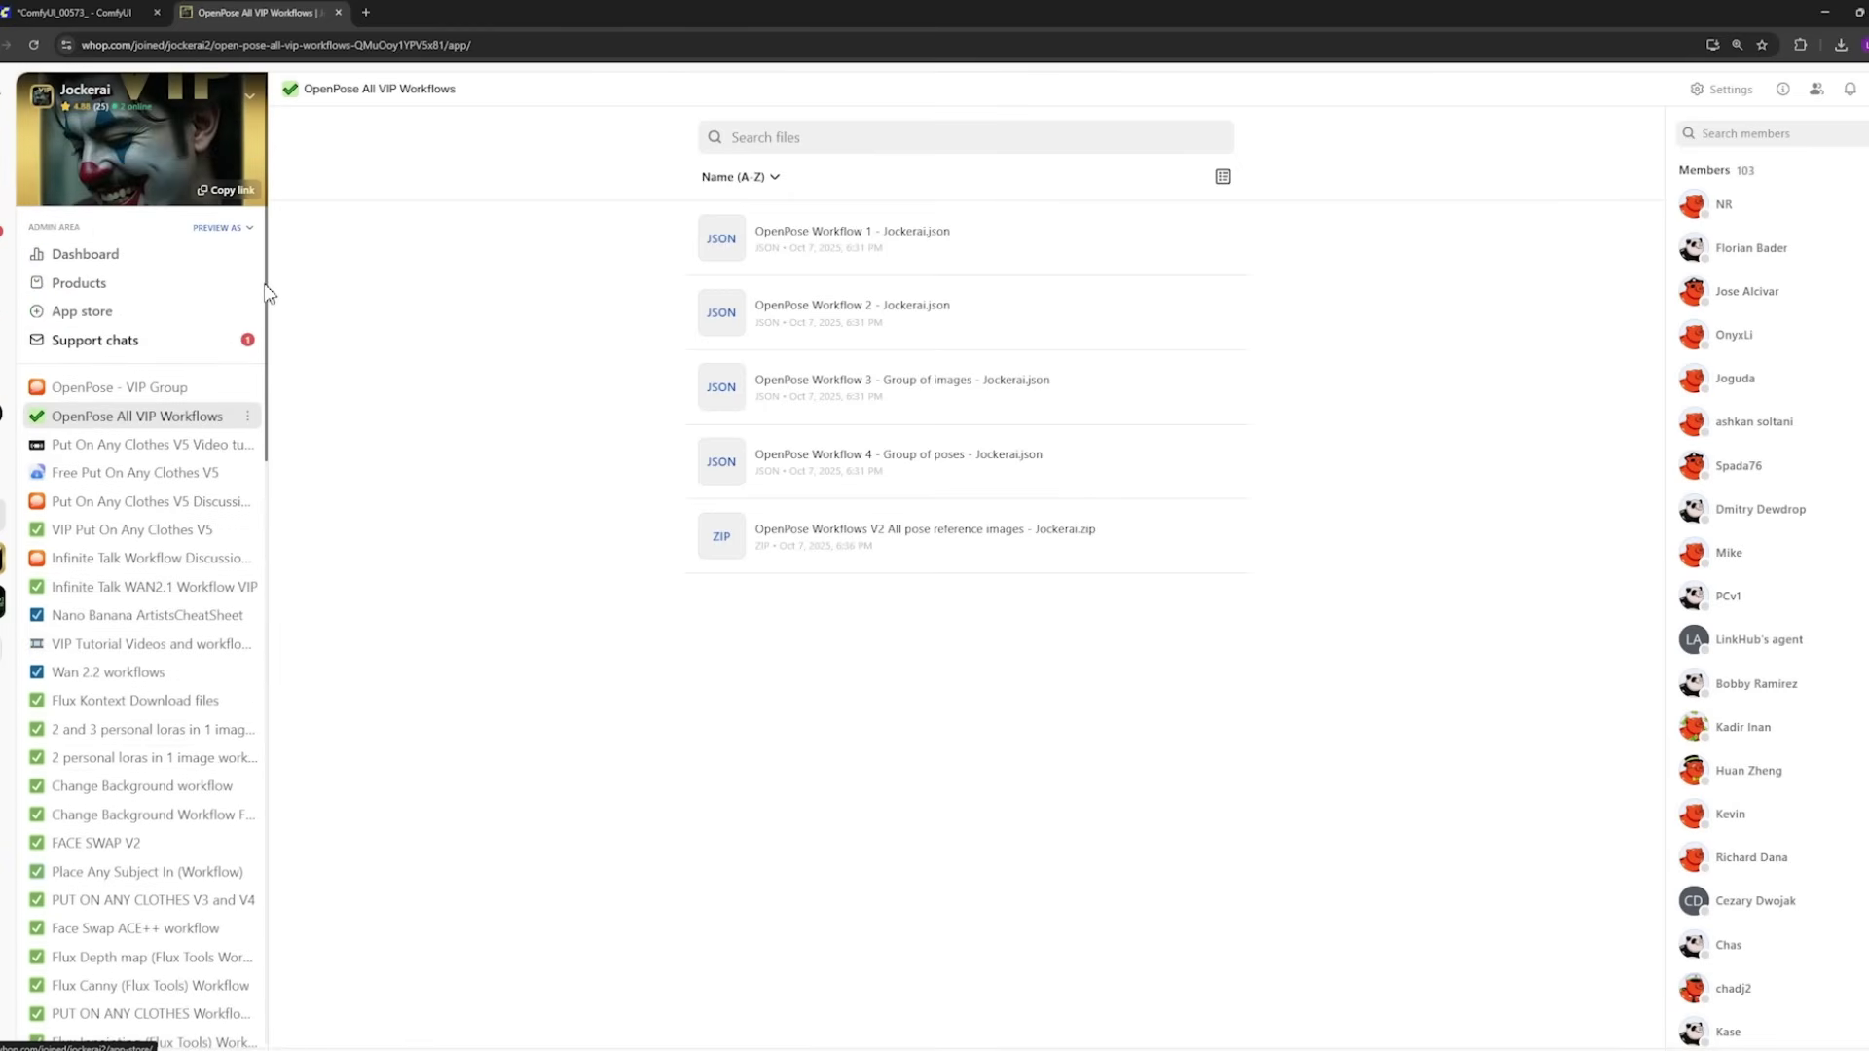
drag(268, 288, 188, 458)
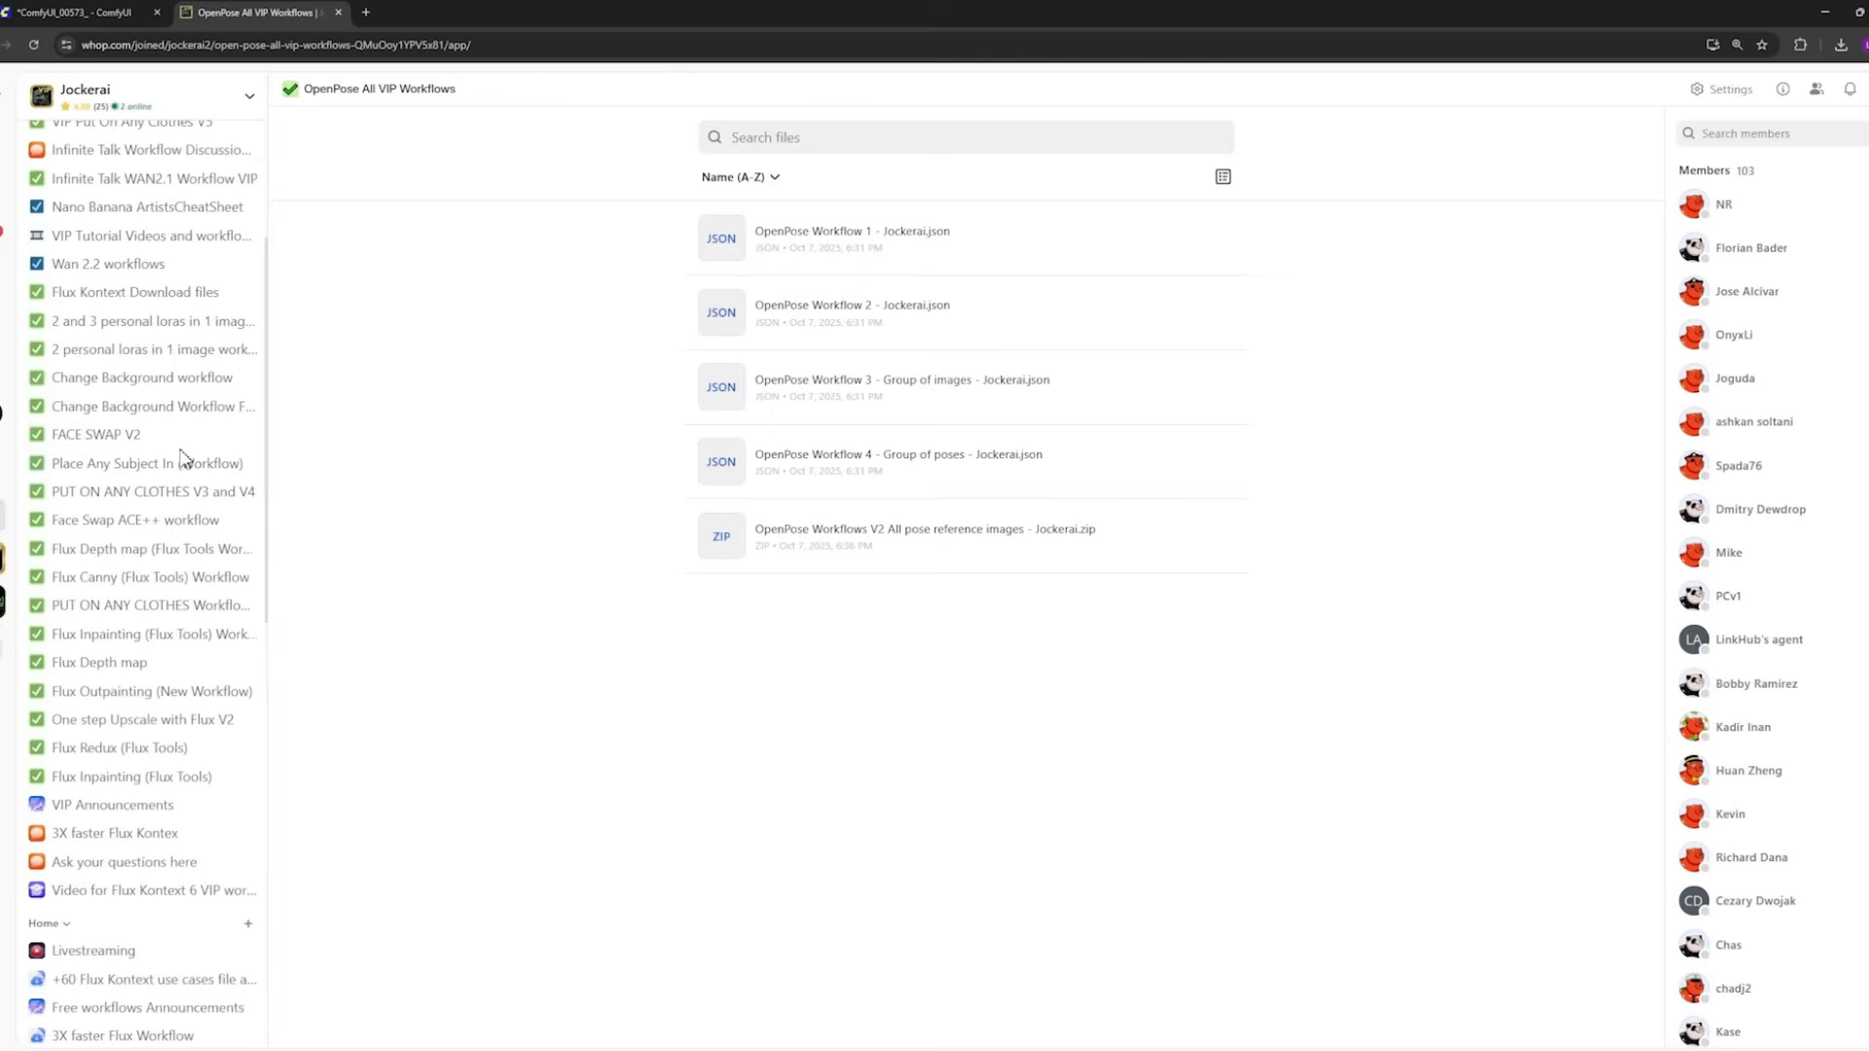
Step: Browse other Whop channels, including FACE SWAP V2, PUT ON ANY CLOTHES V3 and V4, Flux Depth map, Flux Inpainting and VIP Put On Any Clothes V5
click(165, 436)
click(149, 503)
click(153, 548)
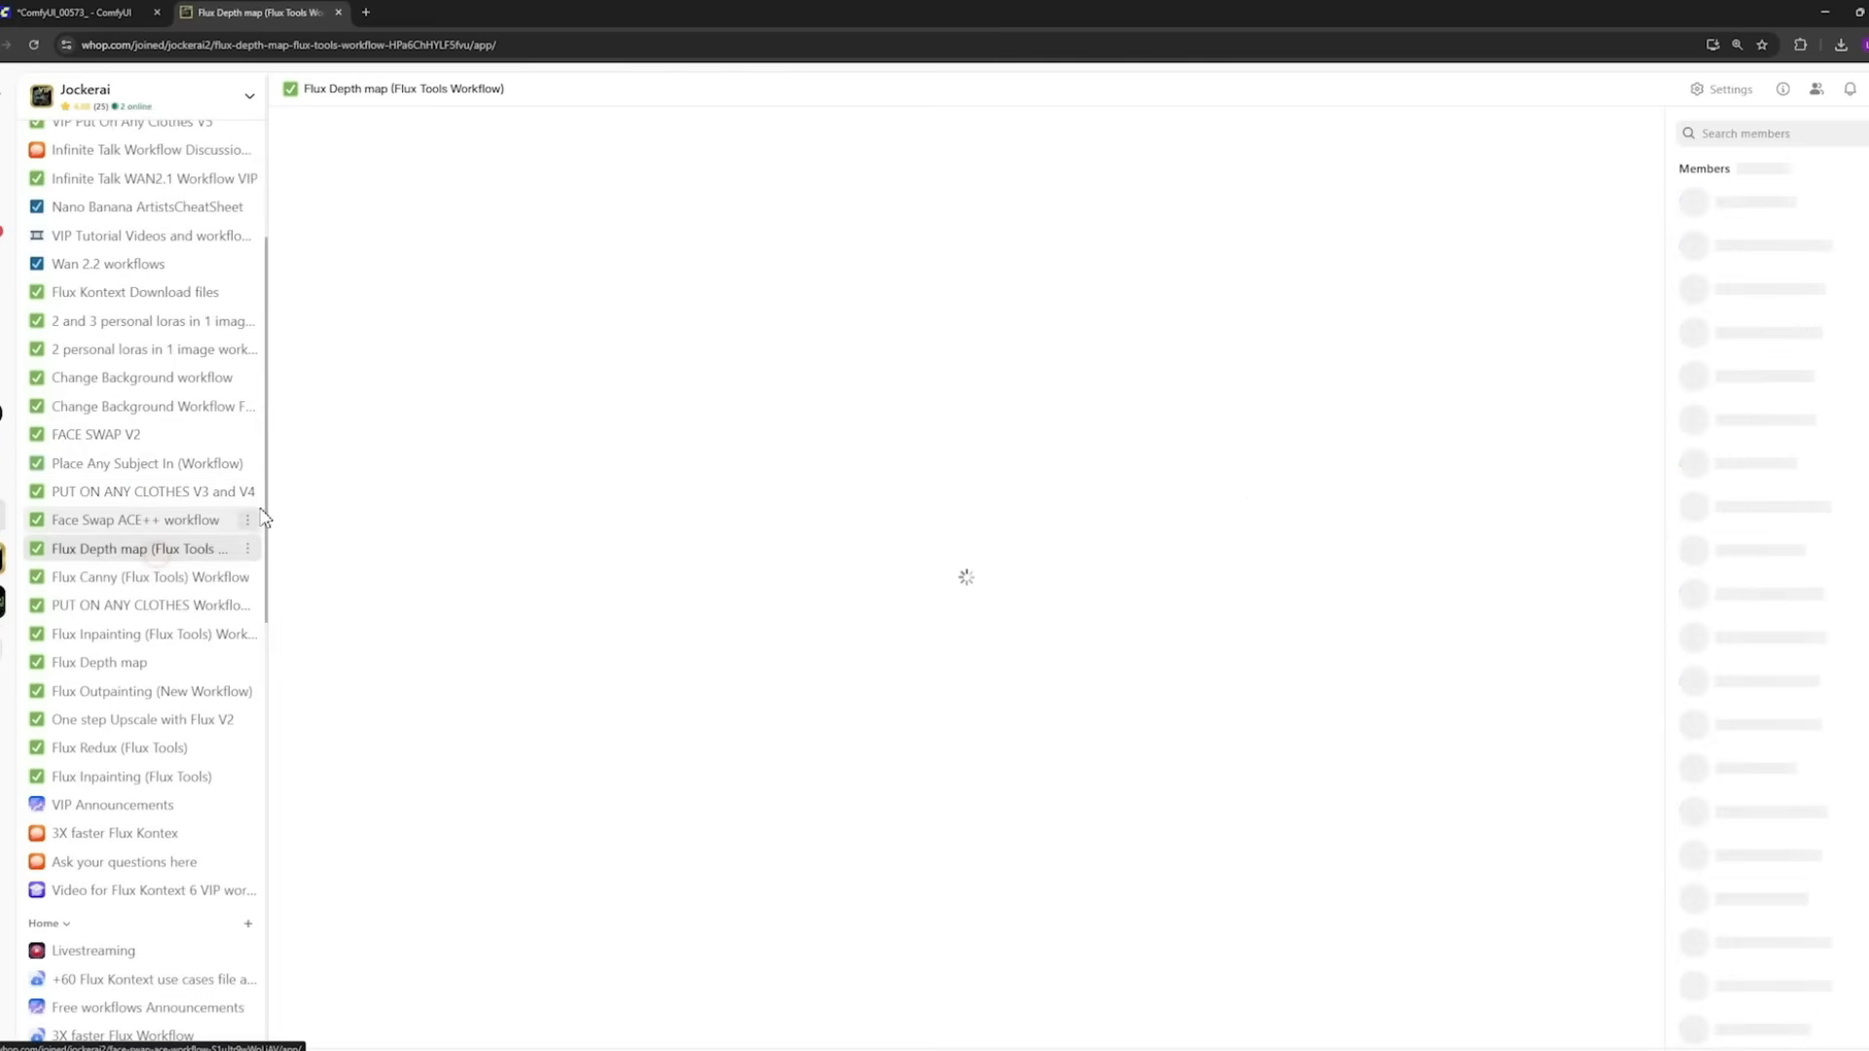
drag(273, 536, 188, 951)
click(165, 522)
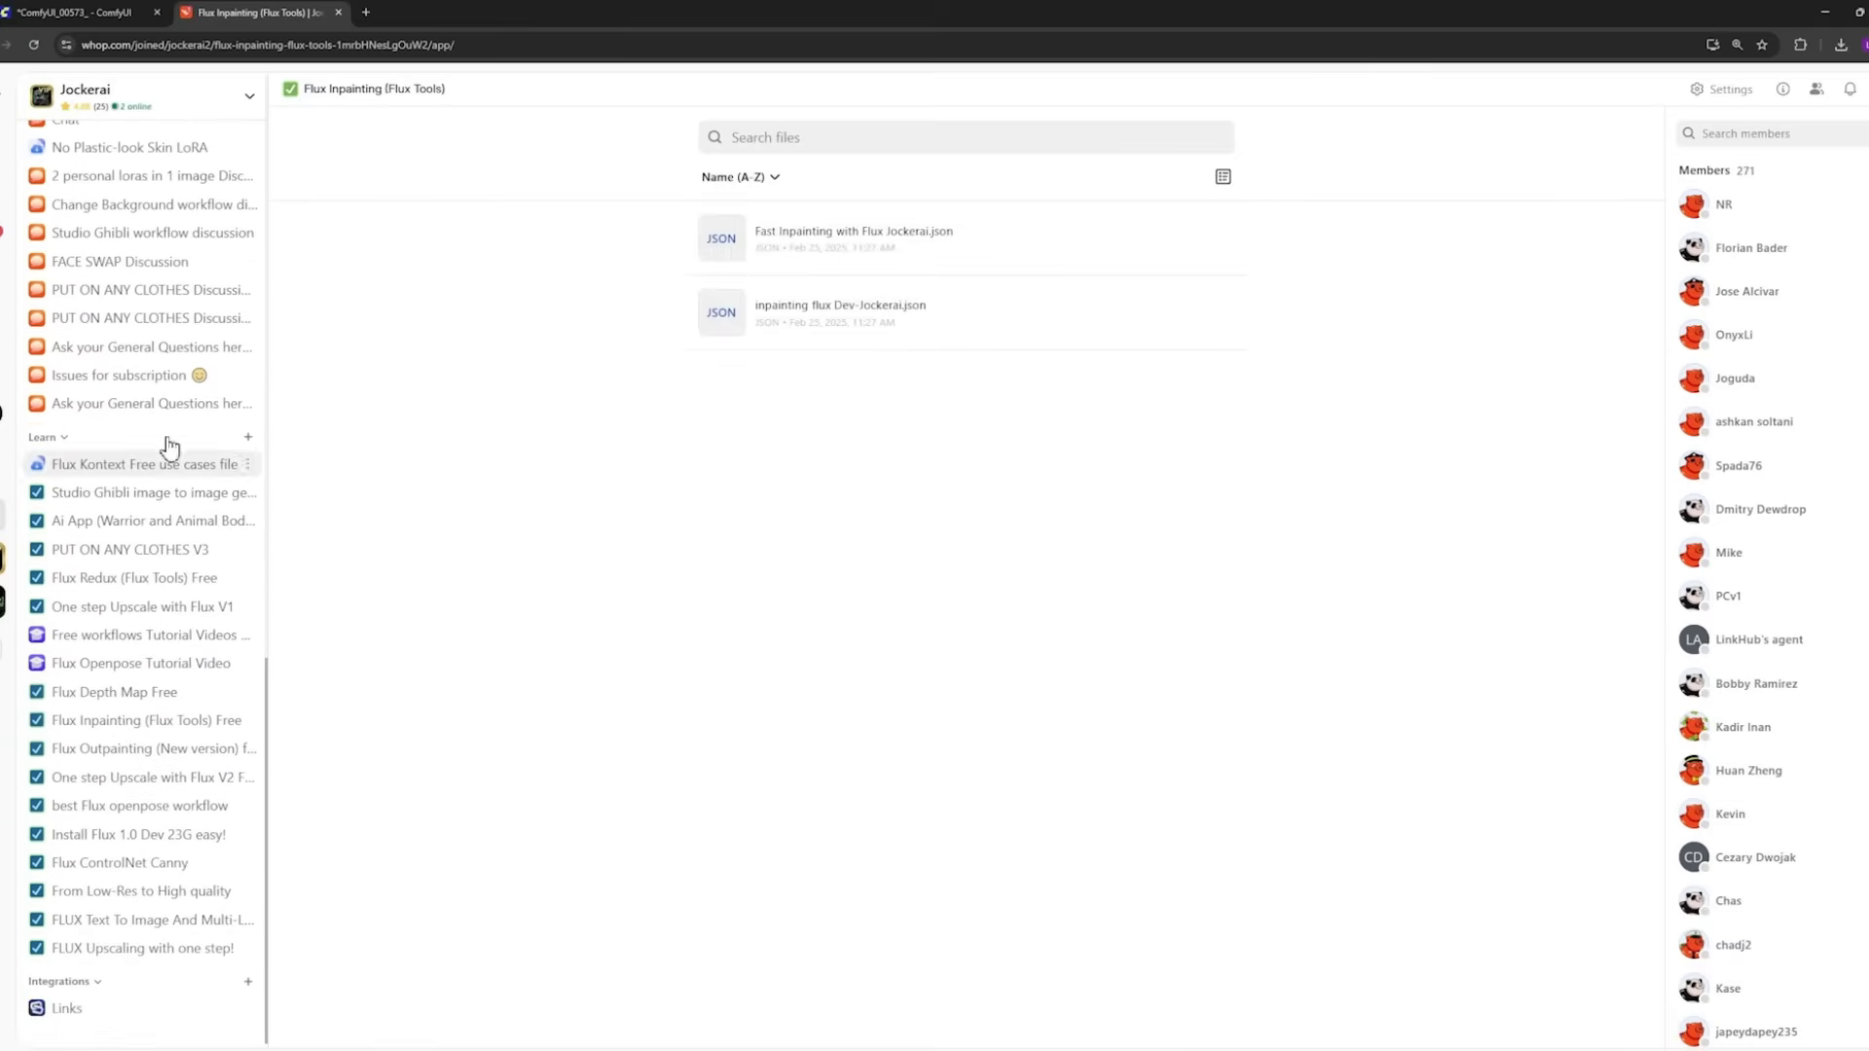
scroll(127, 827, up, 5)
scroll(139, 801, up, 10)
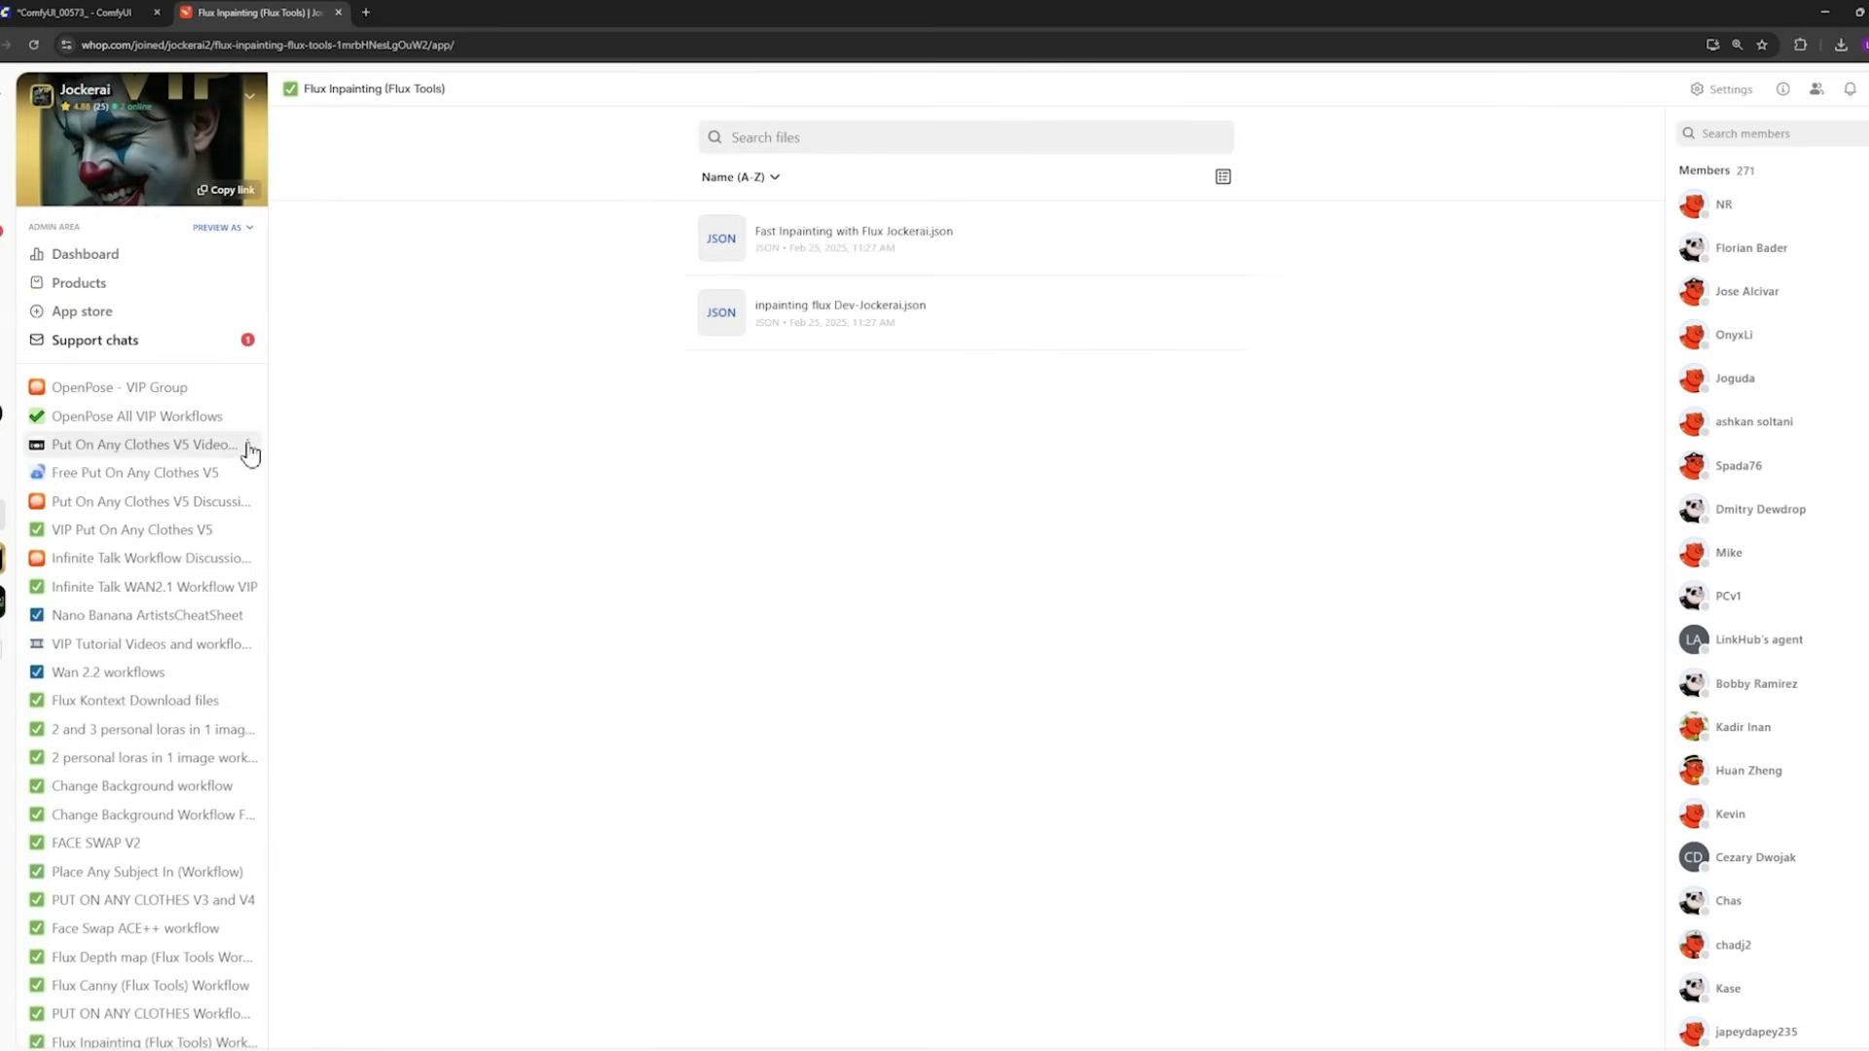
click(175, 532)
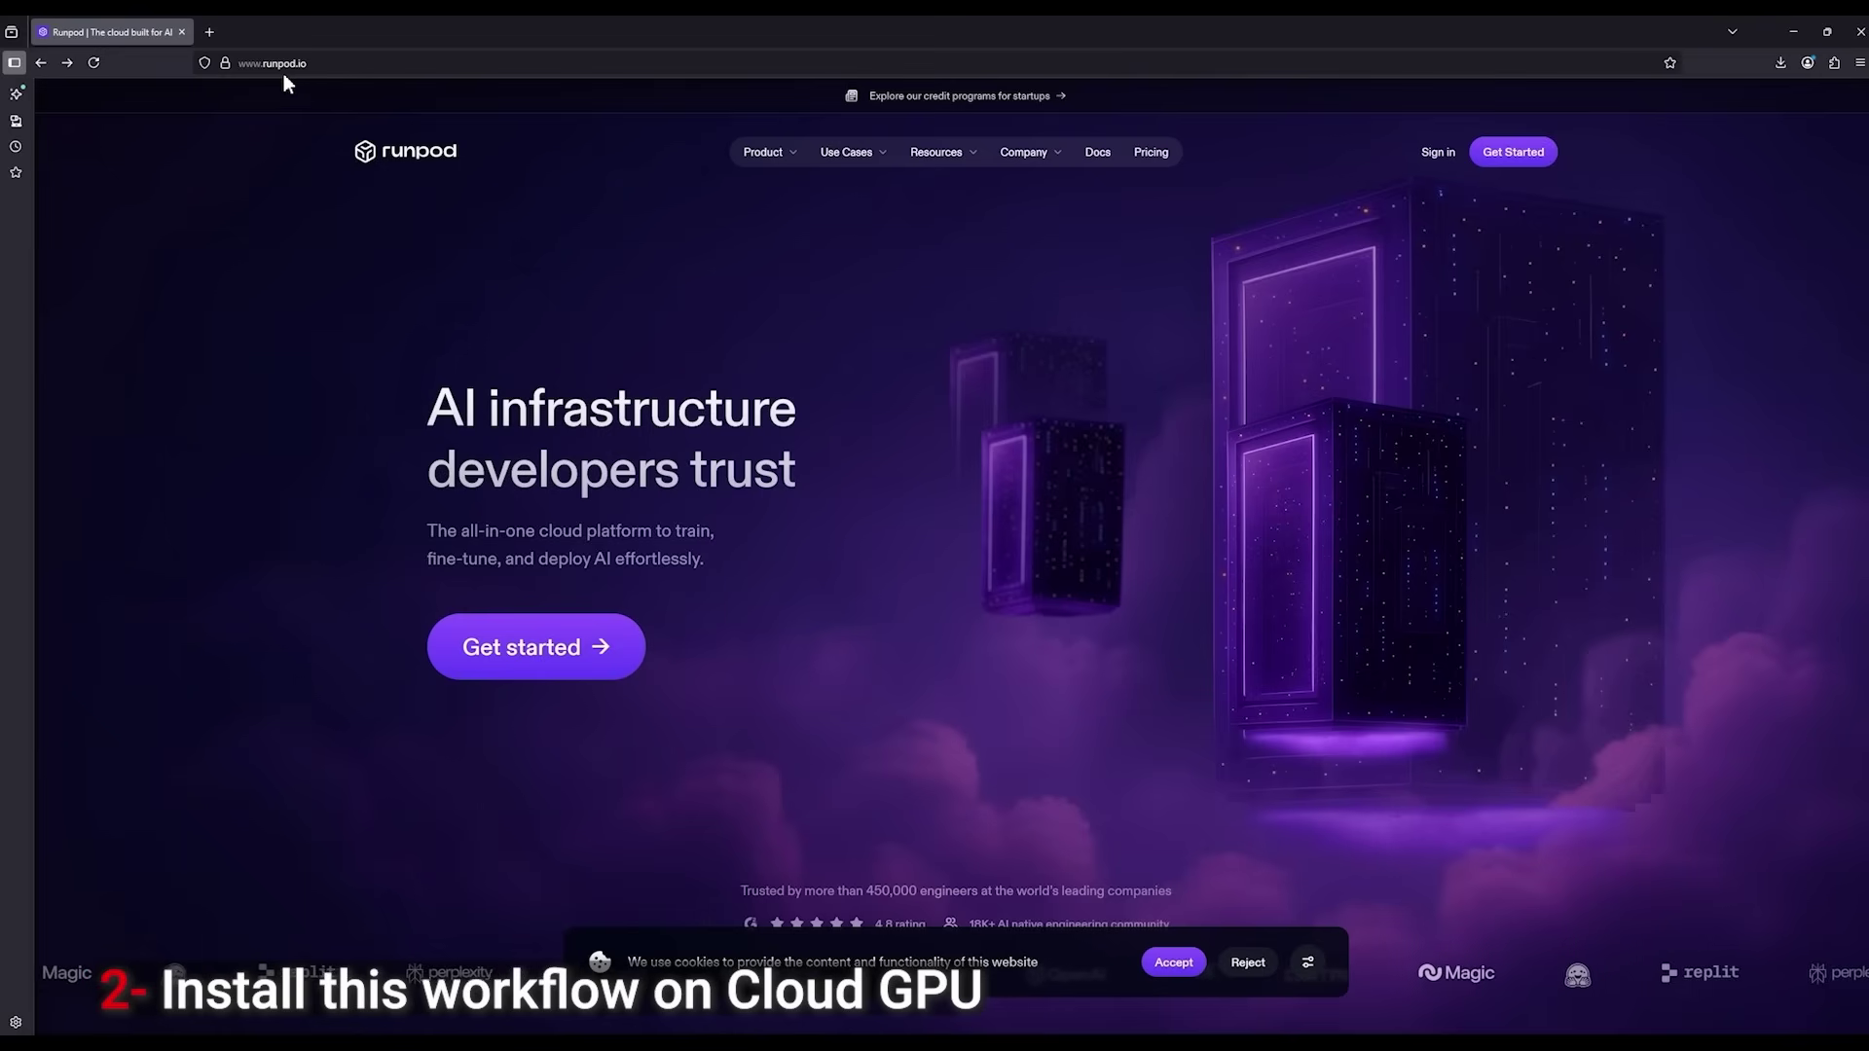
Step: On the Runpod website, sign up for an account with Google and open the option for adding credit
click(1520, 156)
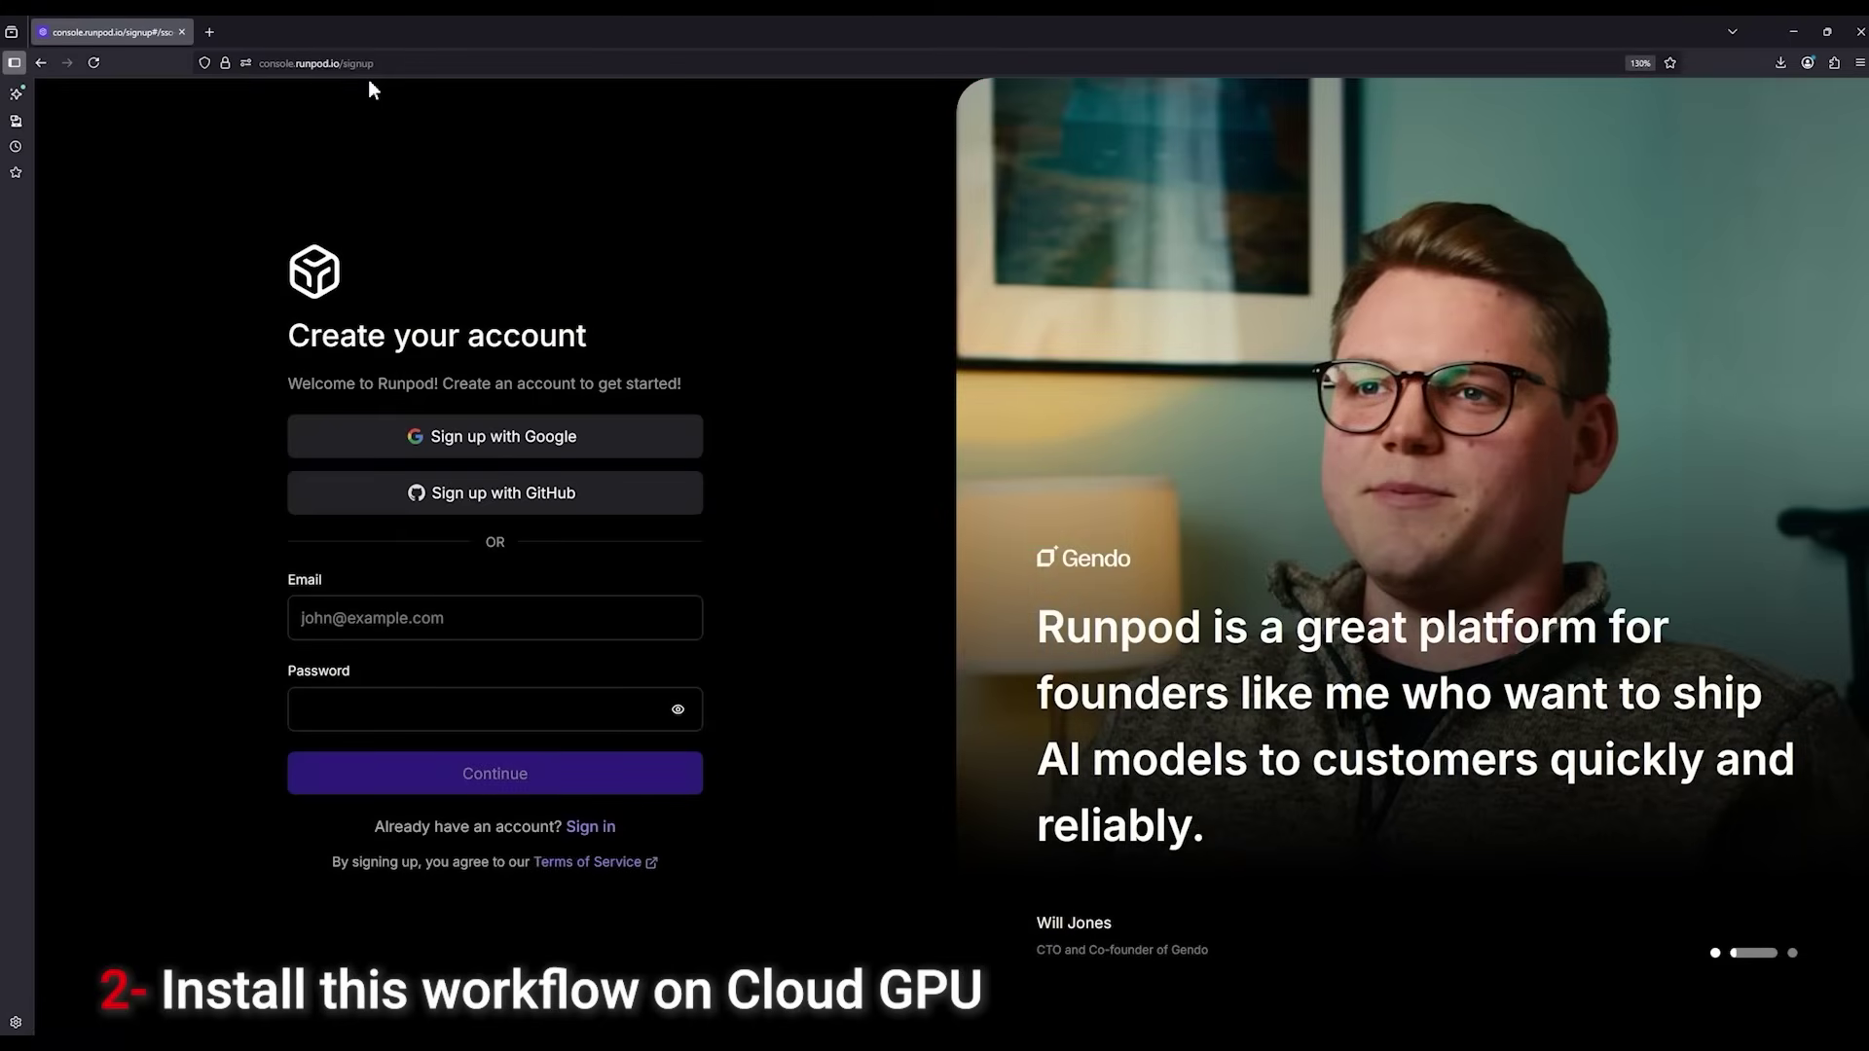
click(506, 438)
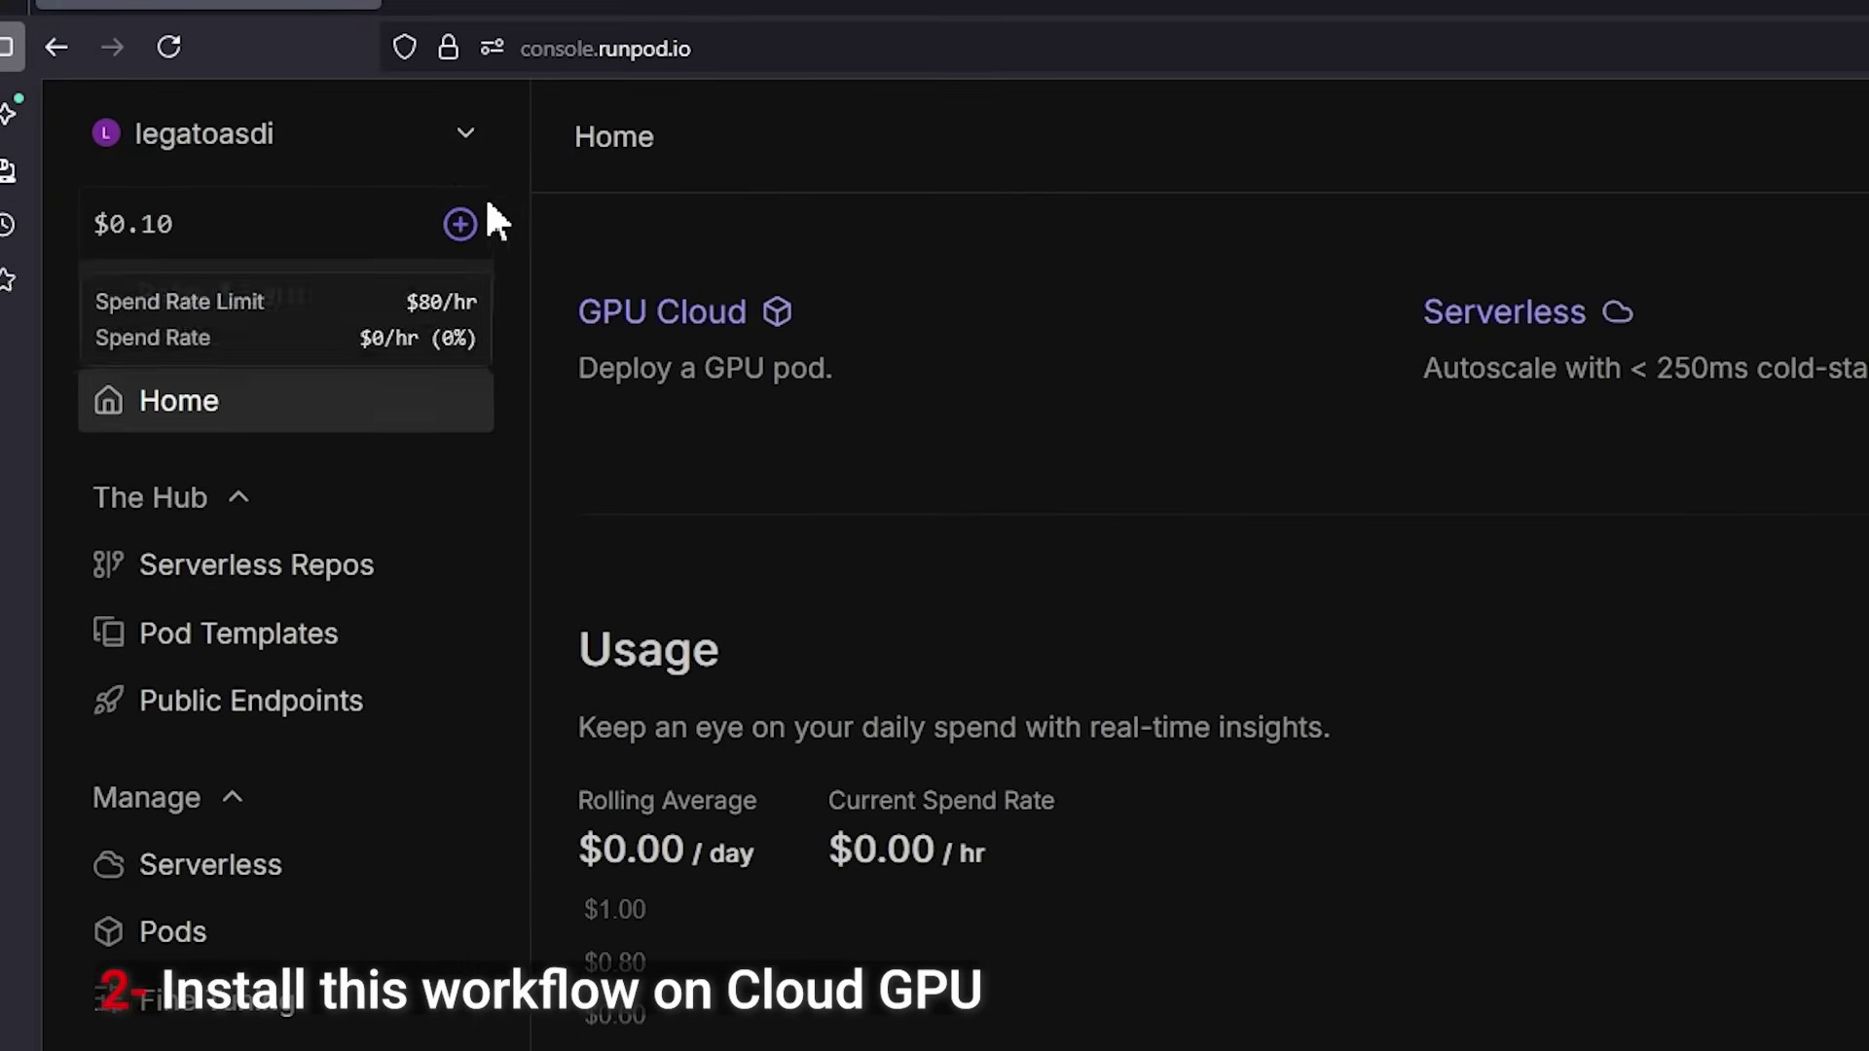
click(462, 226)
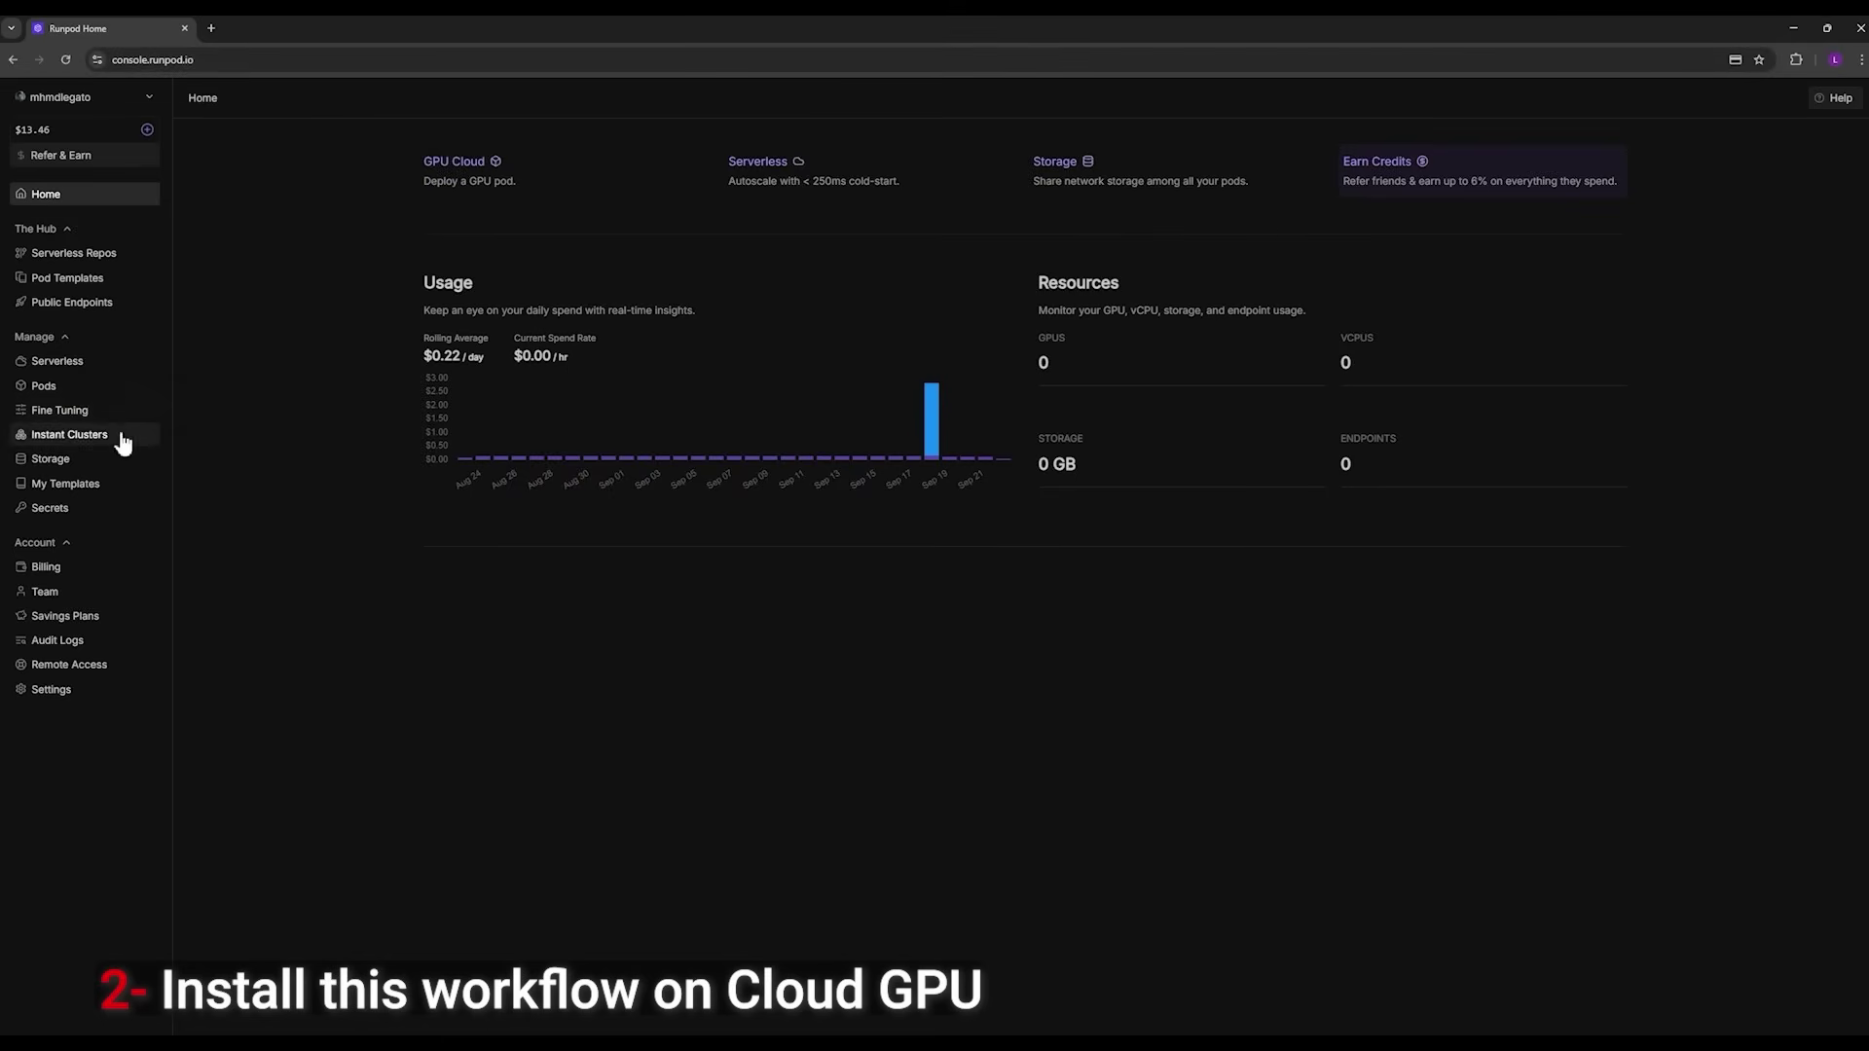
Step: Start a new network volume in the Runpod storage area and filter the datacenters by the RTX 5090 GPU
click(50, 460)
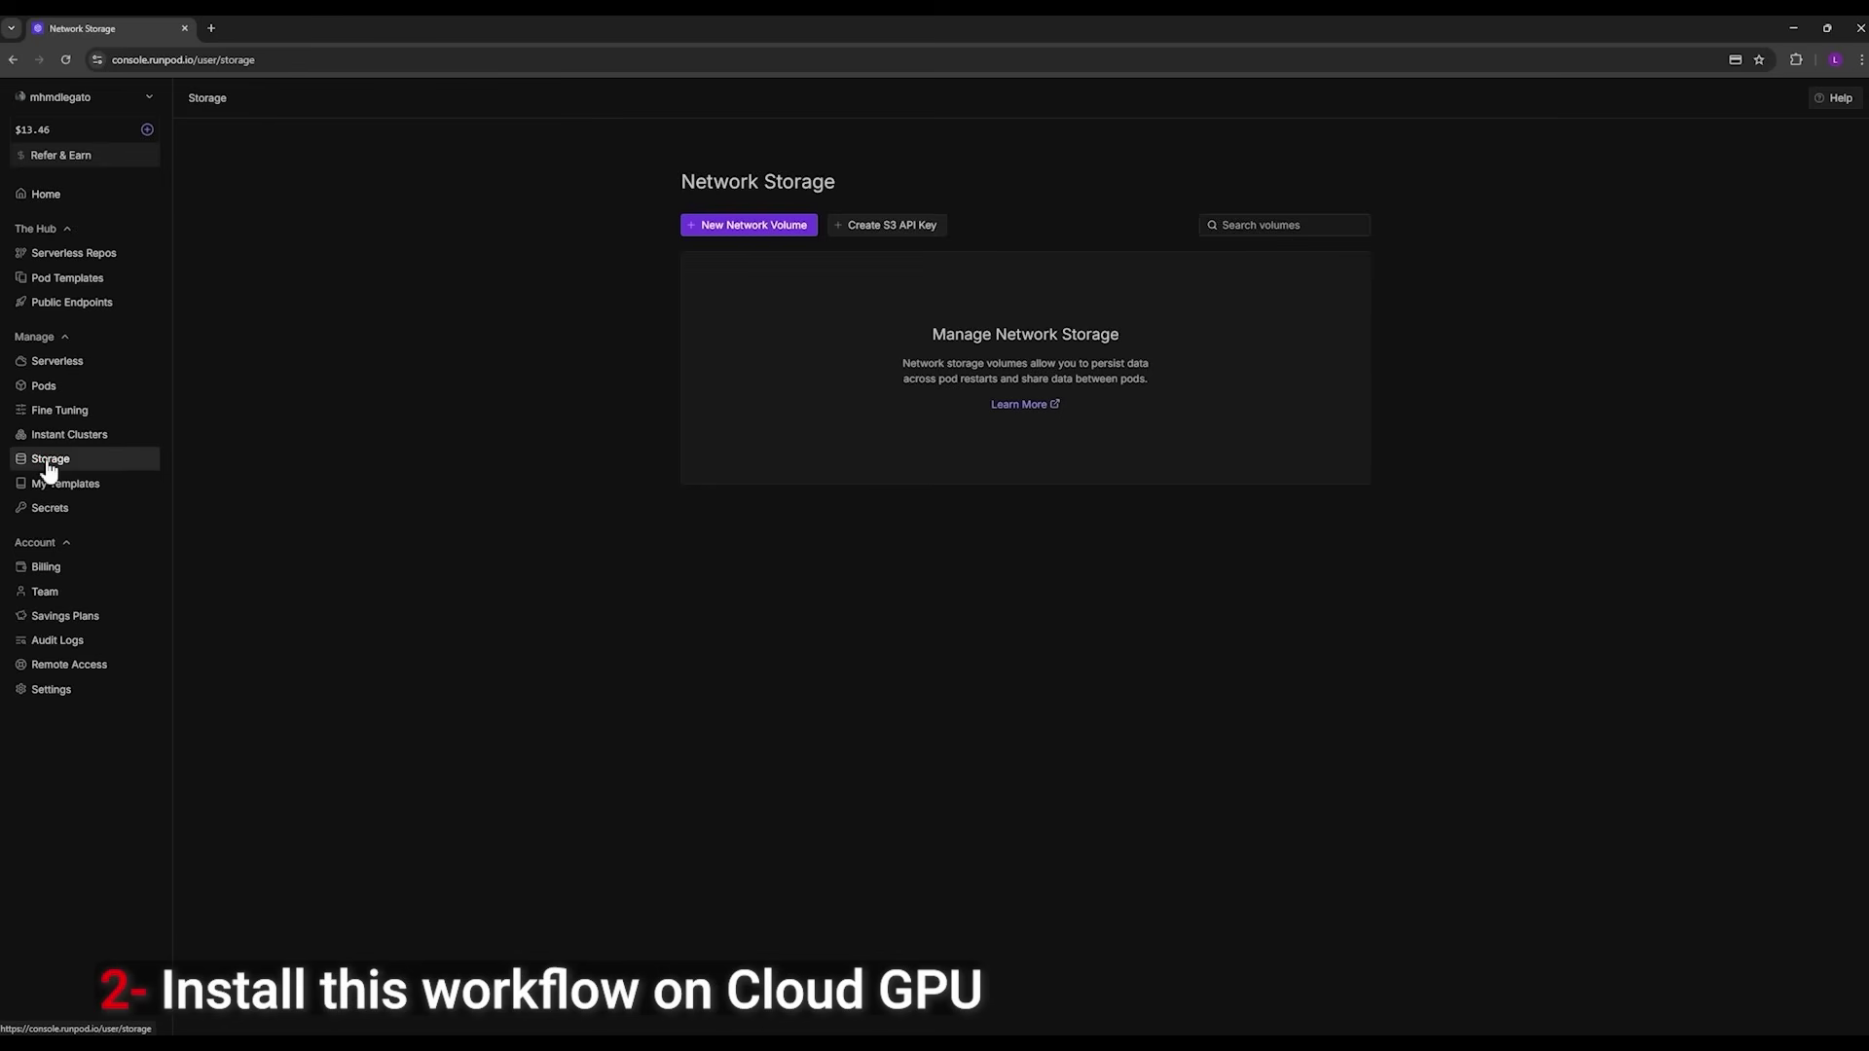
click(742, 226)
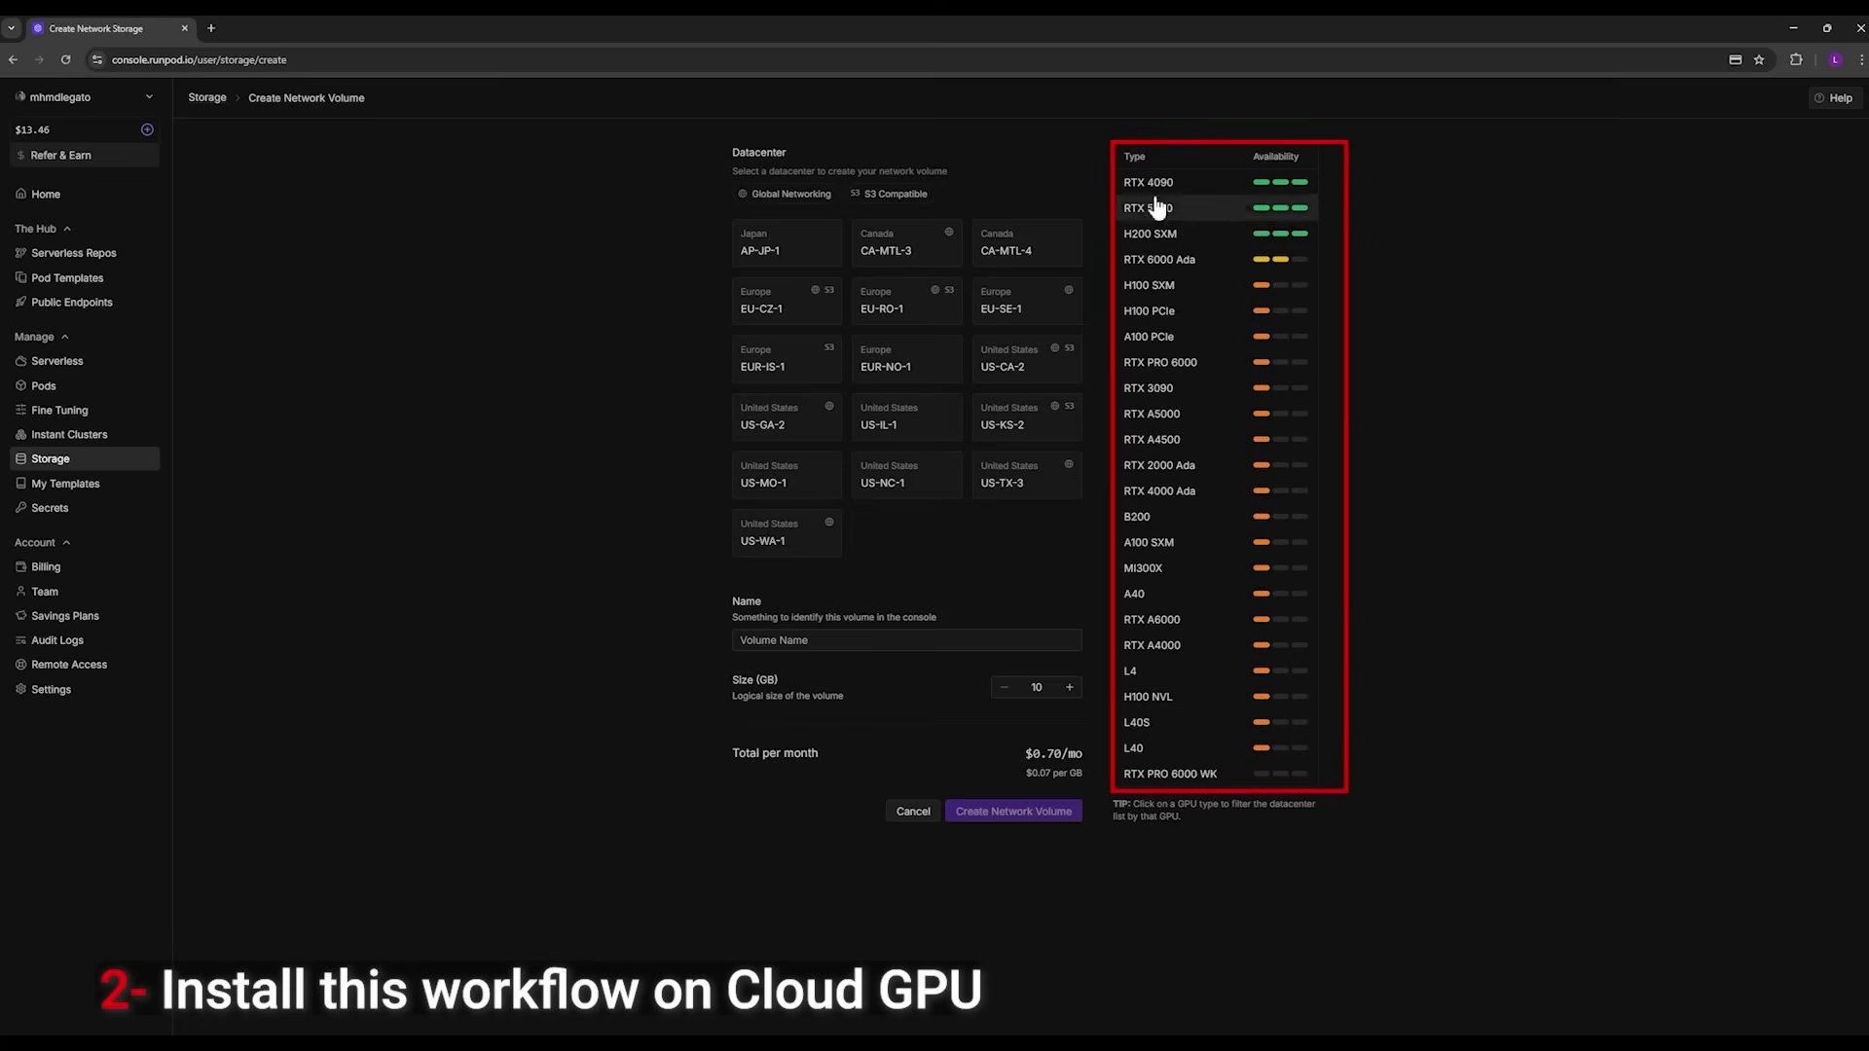
click(1154, 209)
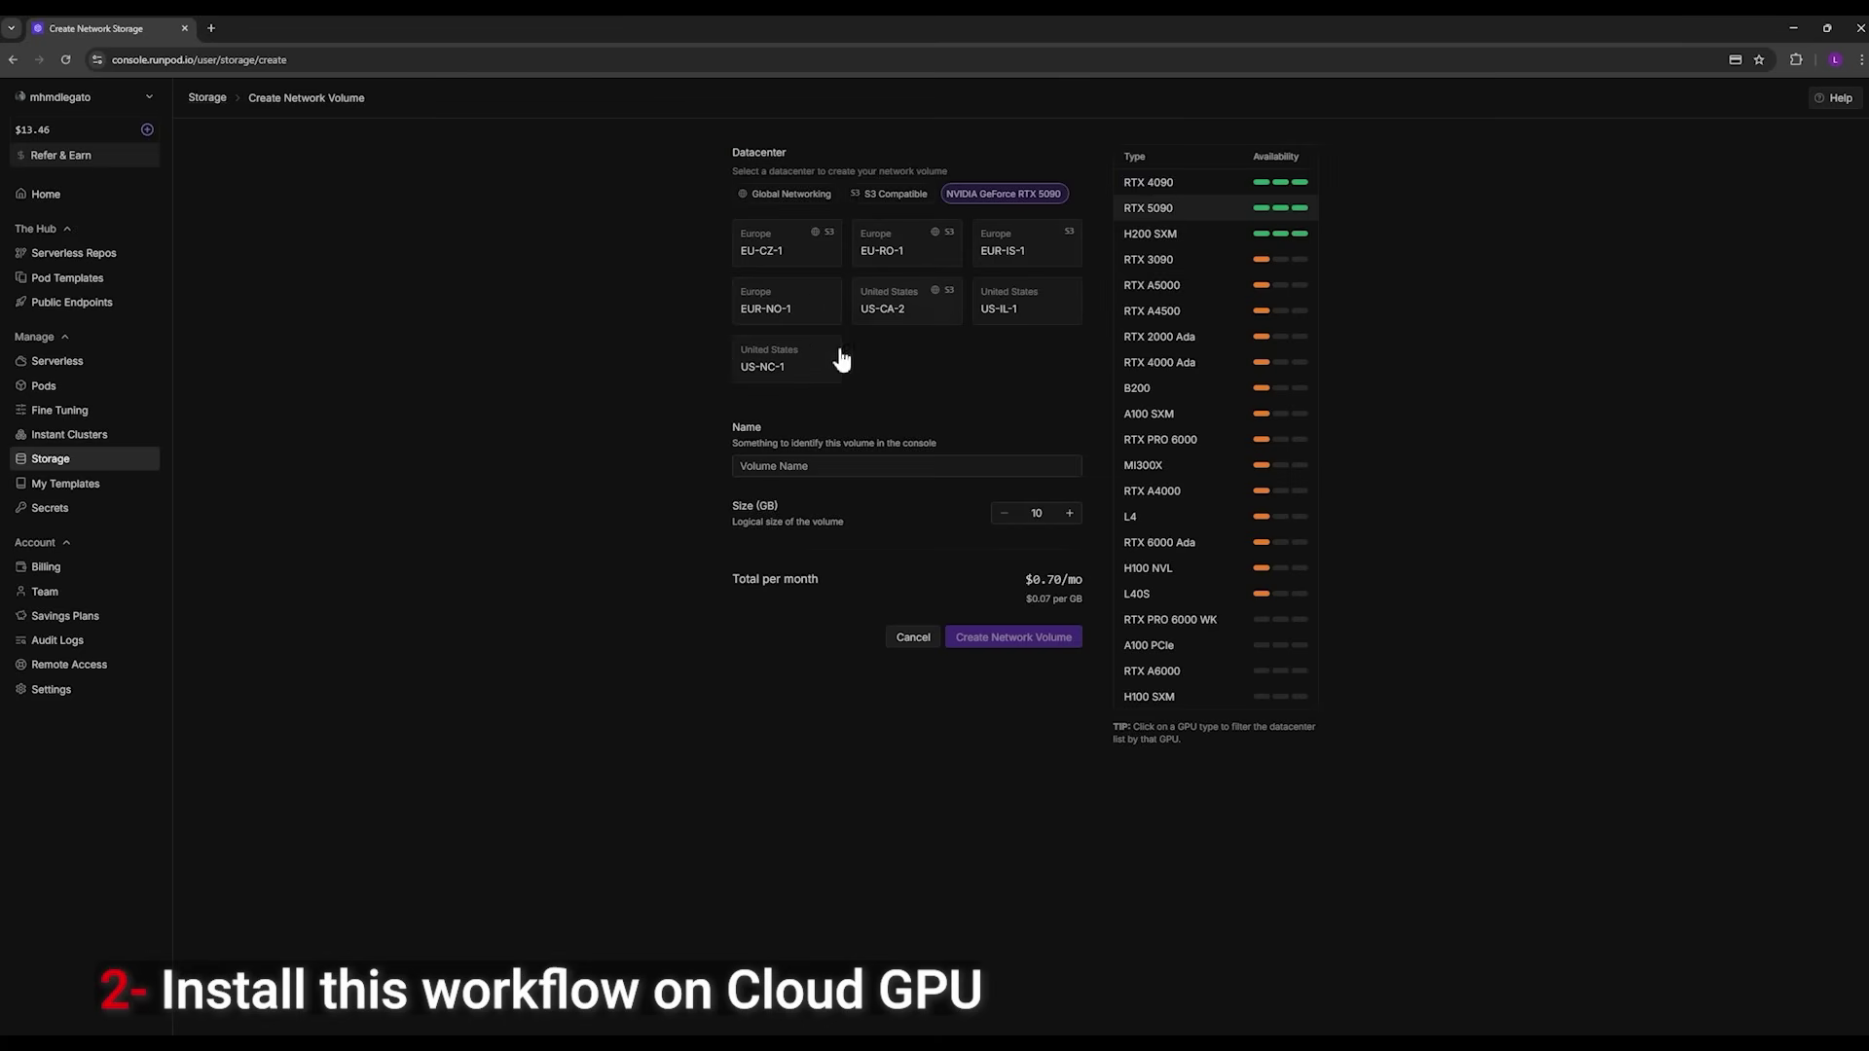
Step: Select datacenter US-NC-1, name the volume "infinite talk", set its size to 50 GB, and try to create it
click(779, 366)
click(824, 466)
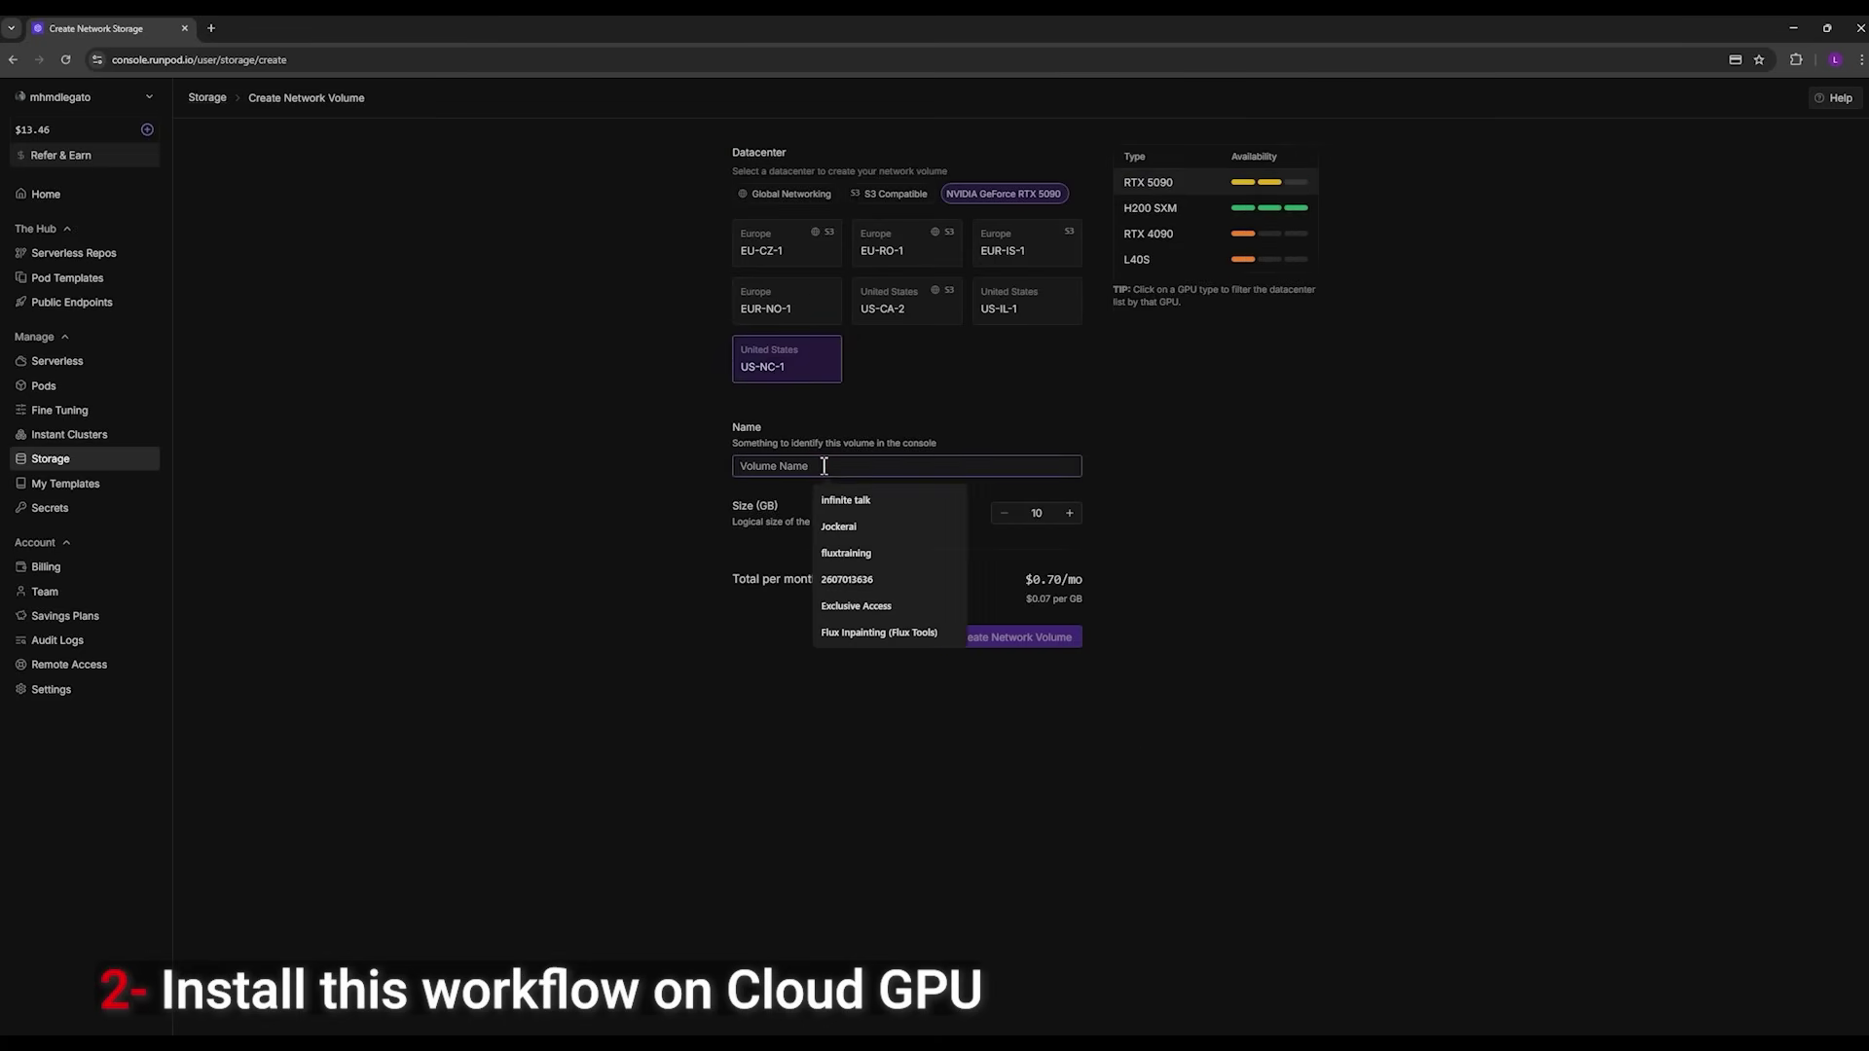
text(infi)
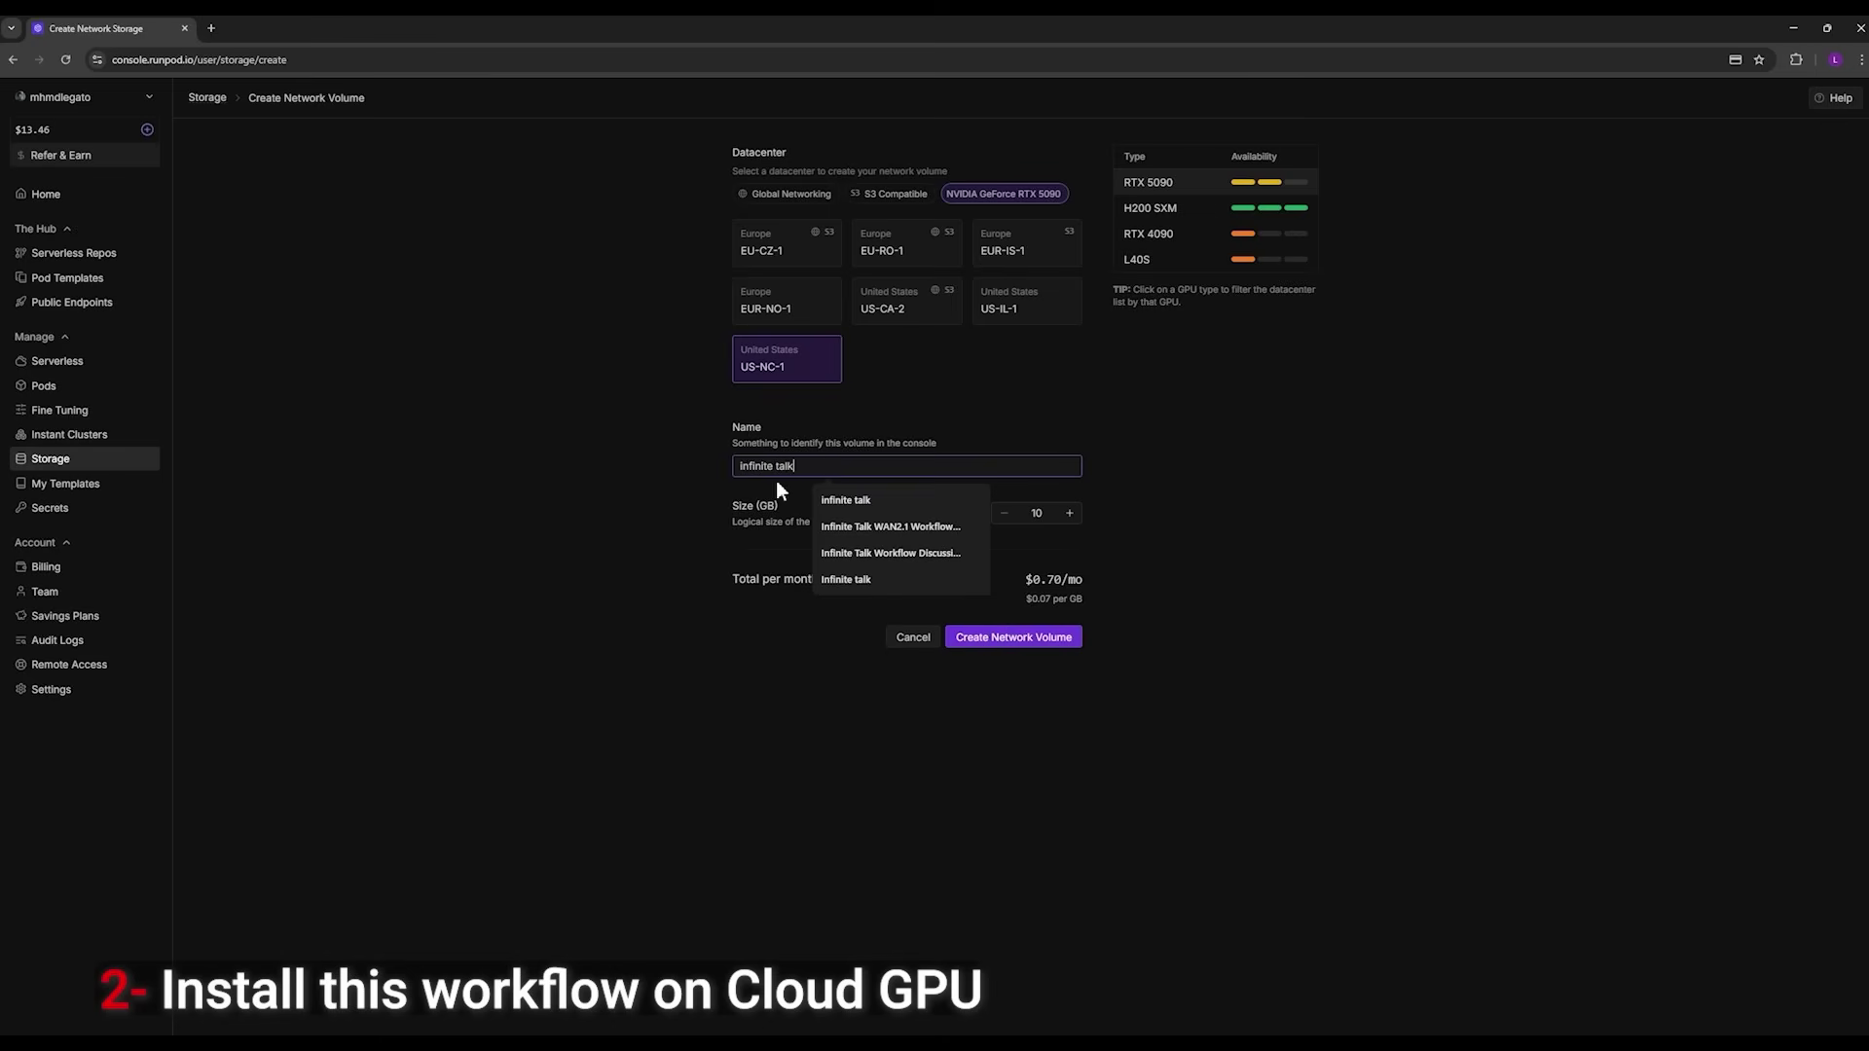
text(nite talk)
click(680, 477)
click(1036, 514)
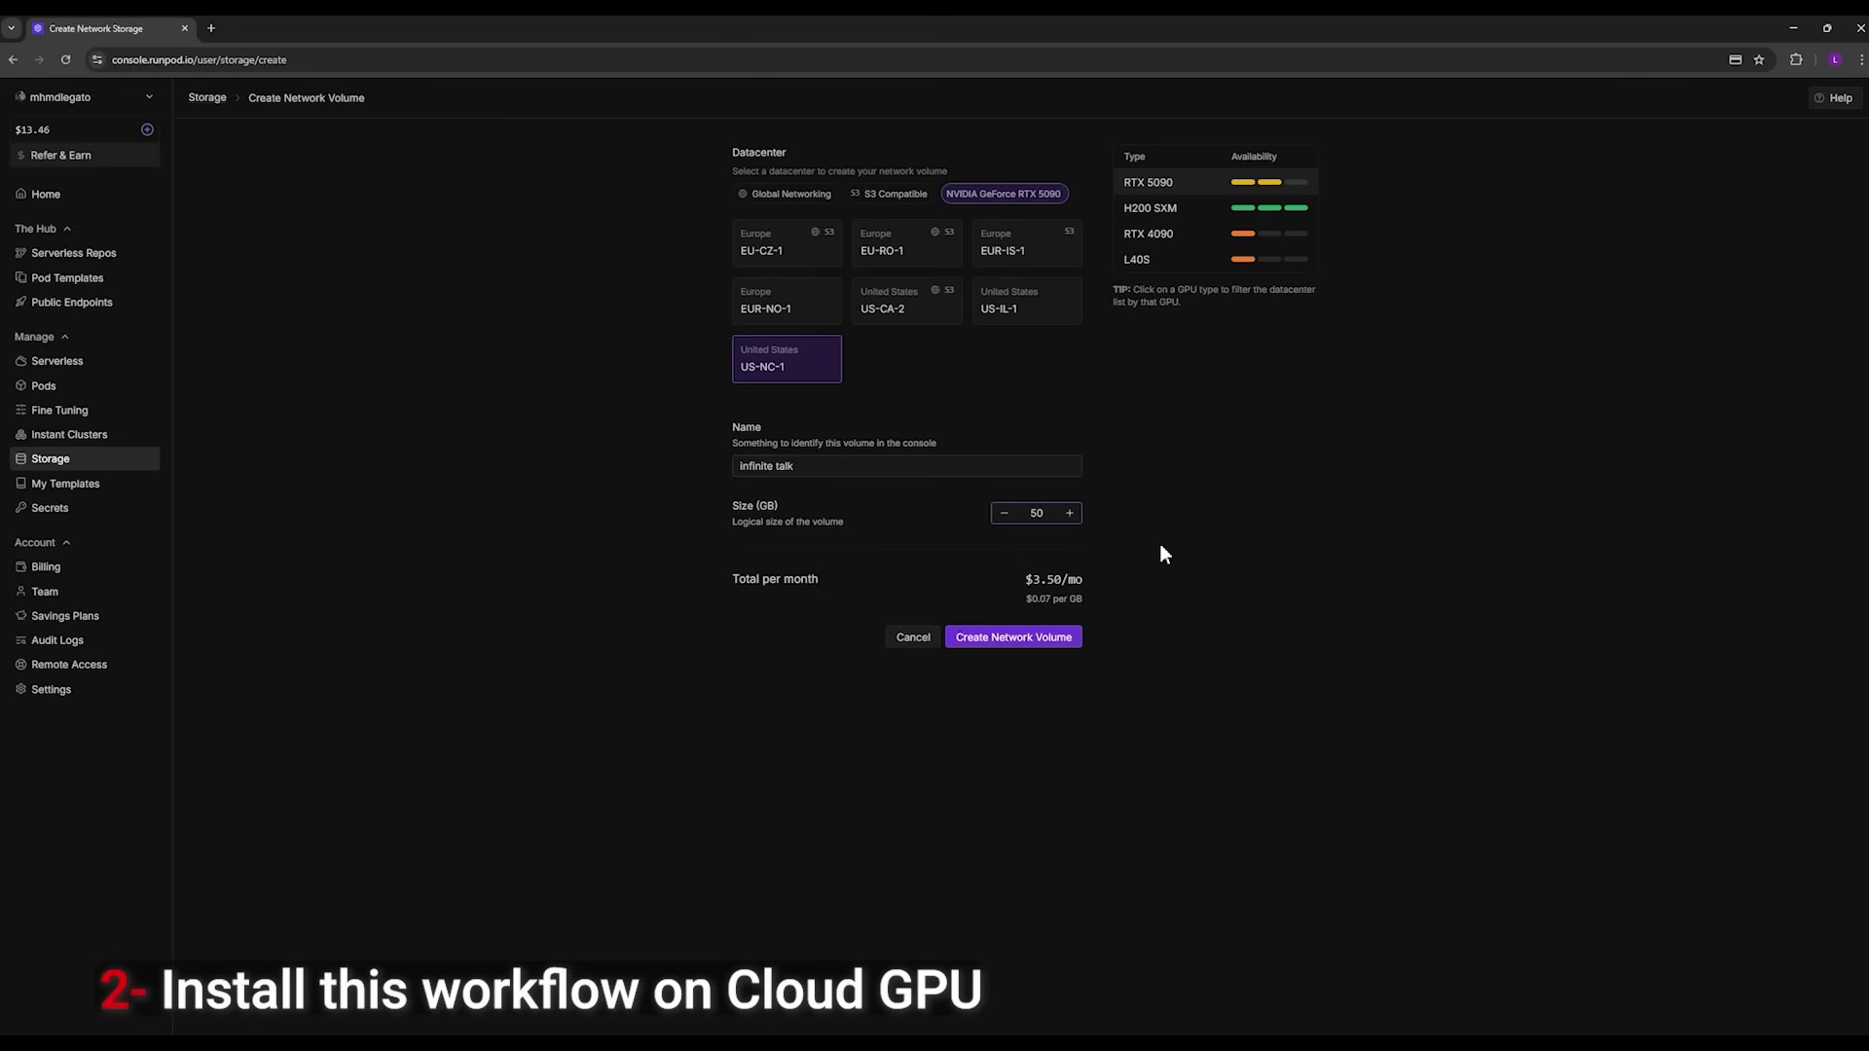
click(1015, 642)
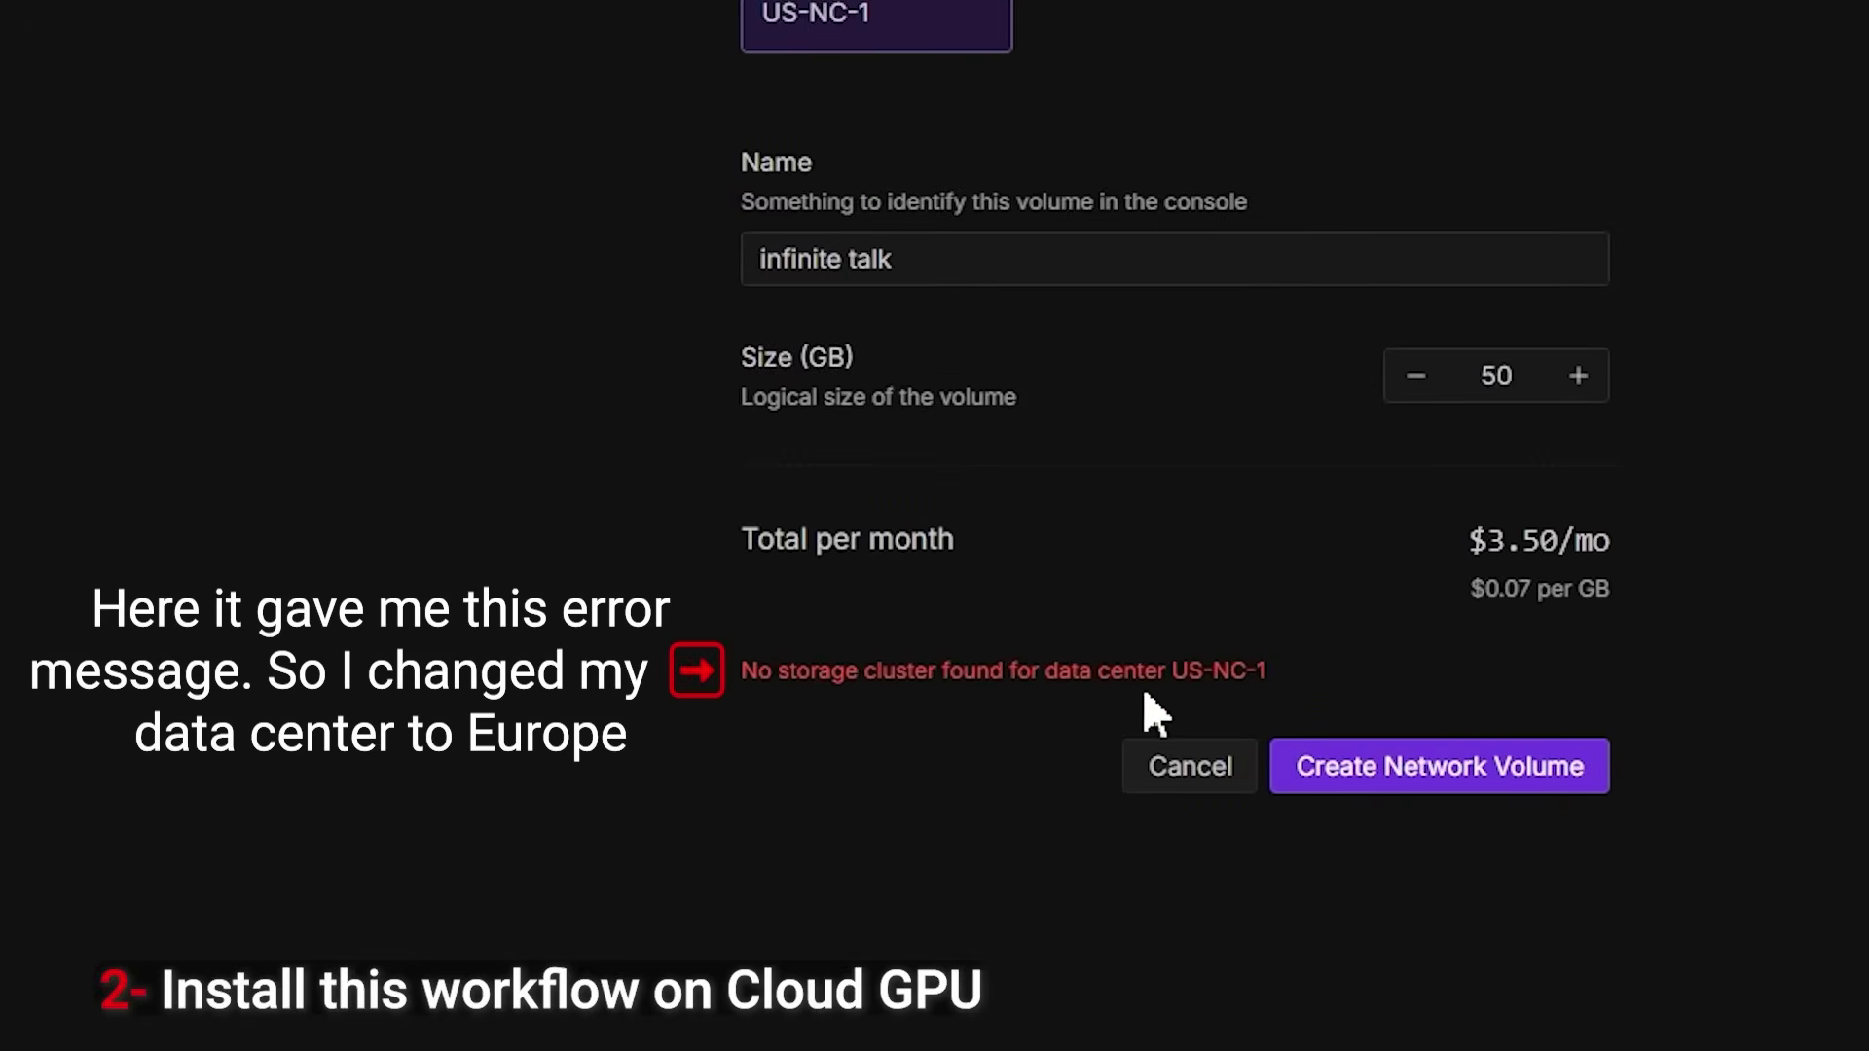
Step: Change the datacenter to EUR-IS-1 and create the 50 GB network volume
click(779, 249)
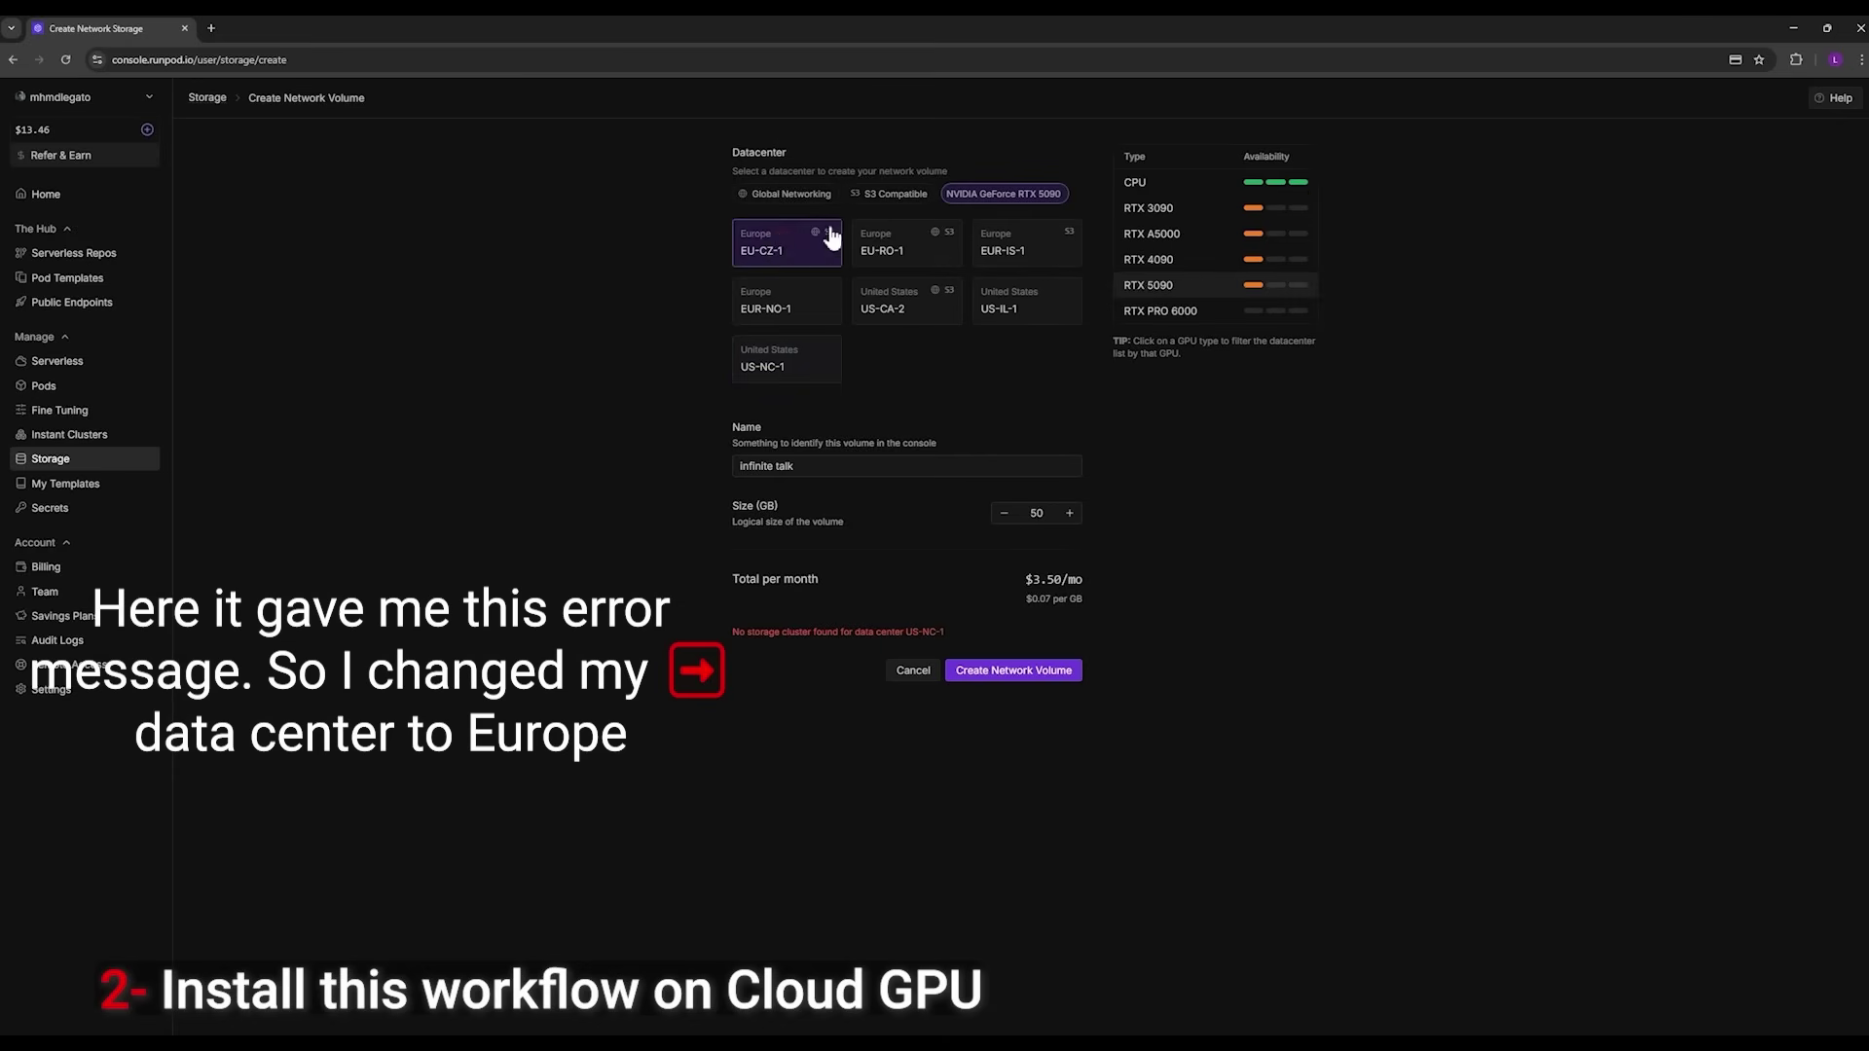
click(909, 256)
click(988, 255)
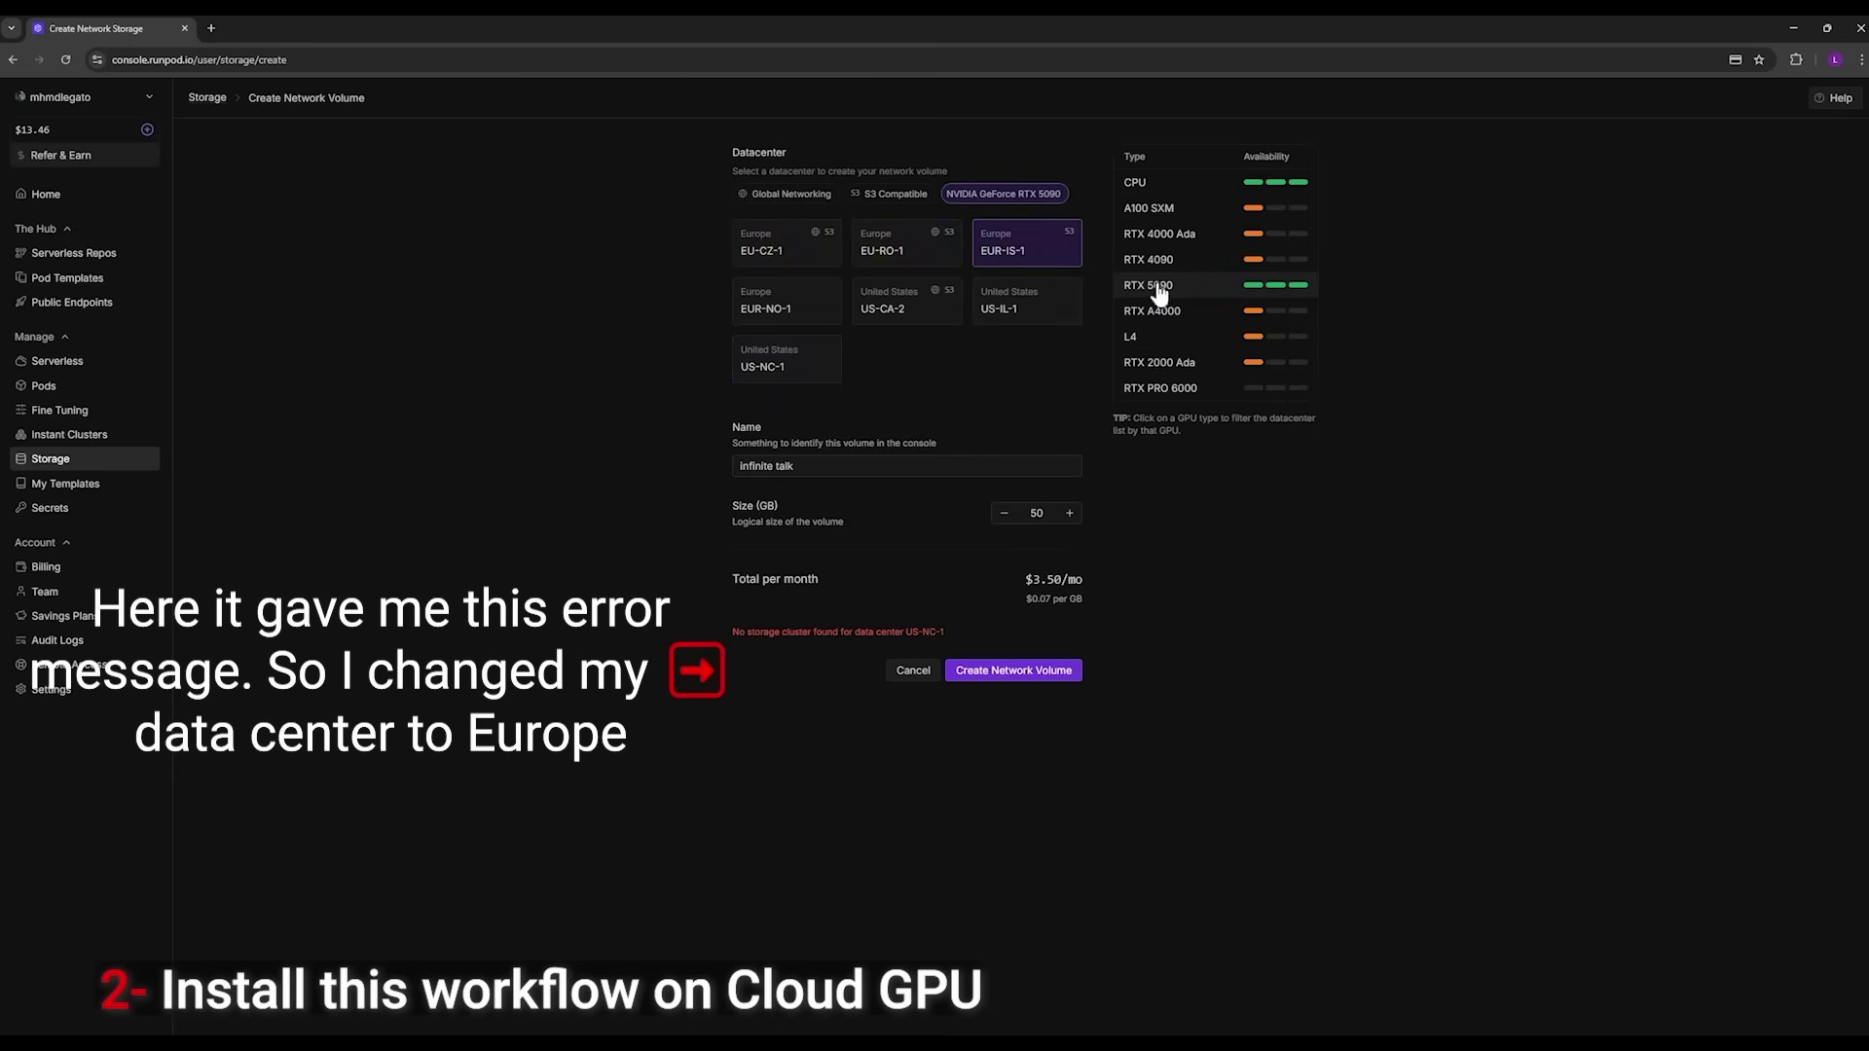
double_click(1036, 513)
drag(1037, 514, 1044, 513)
click(1032, 676)
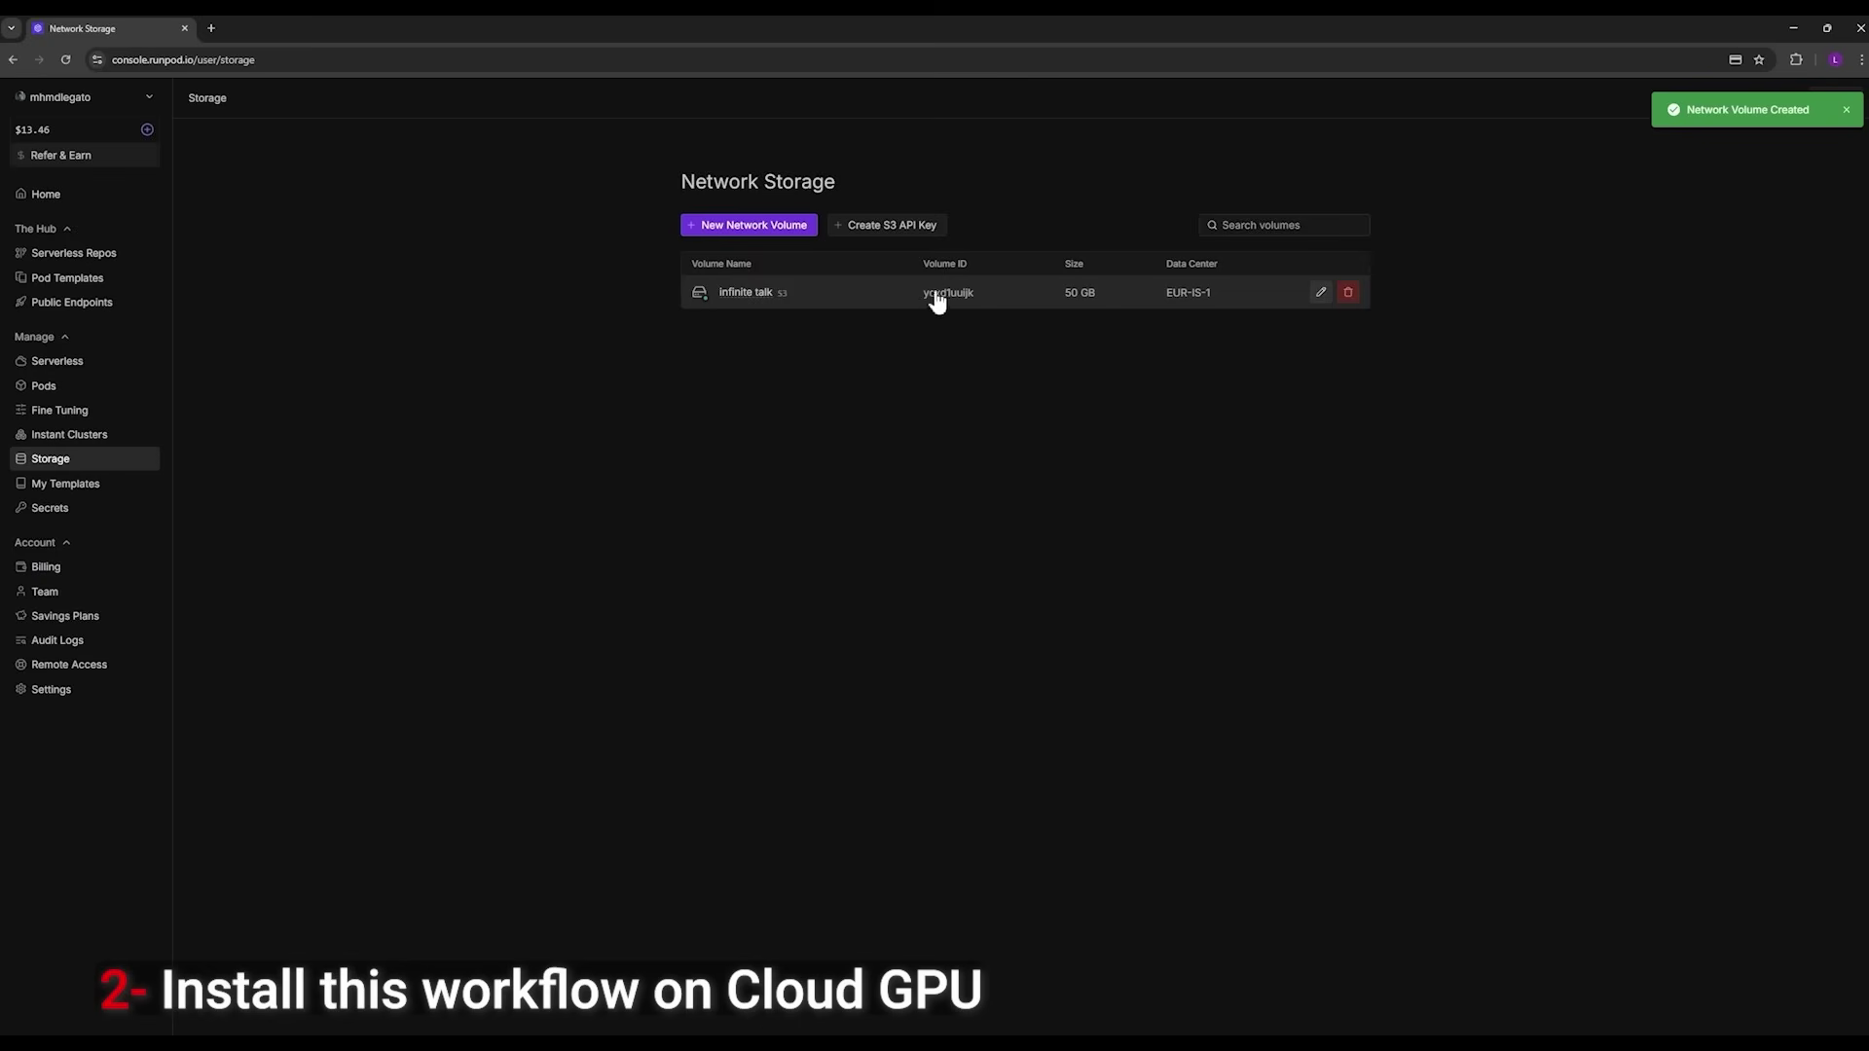
Step: Start a pod deployment with the infinite talk volume and select the RTX 5090 GPU for it
click(1017, 300)
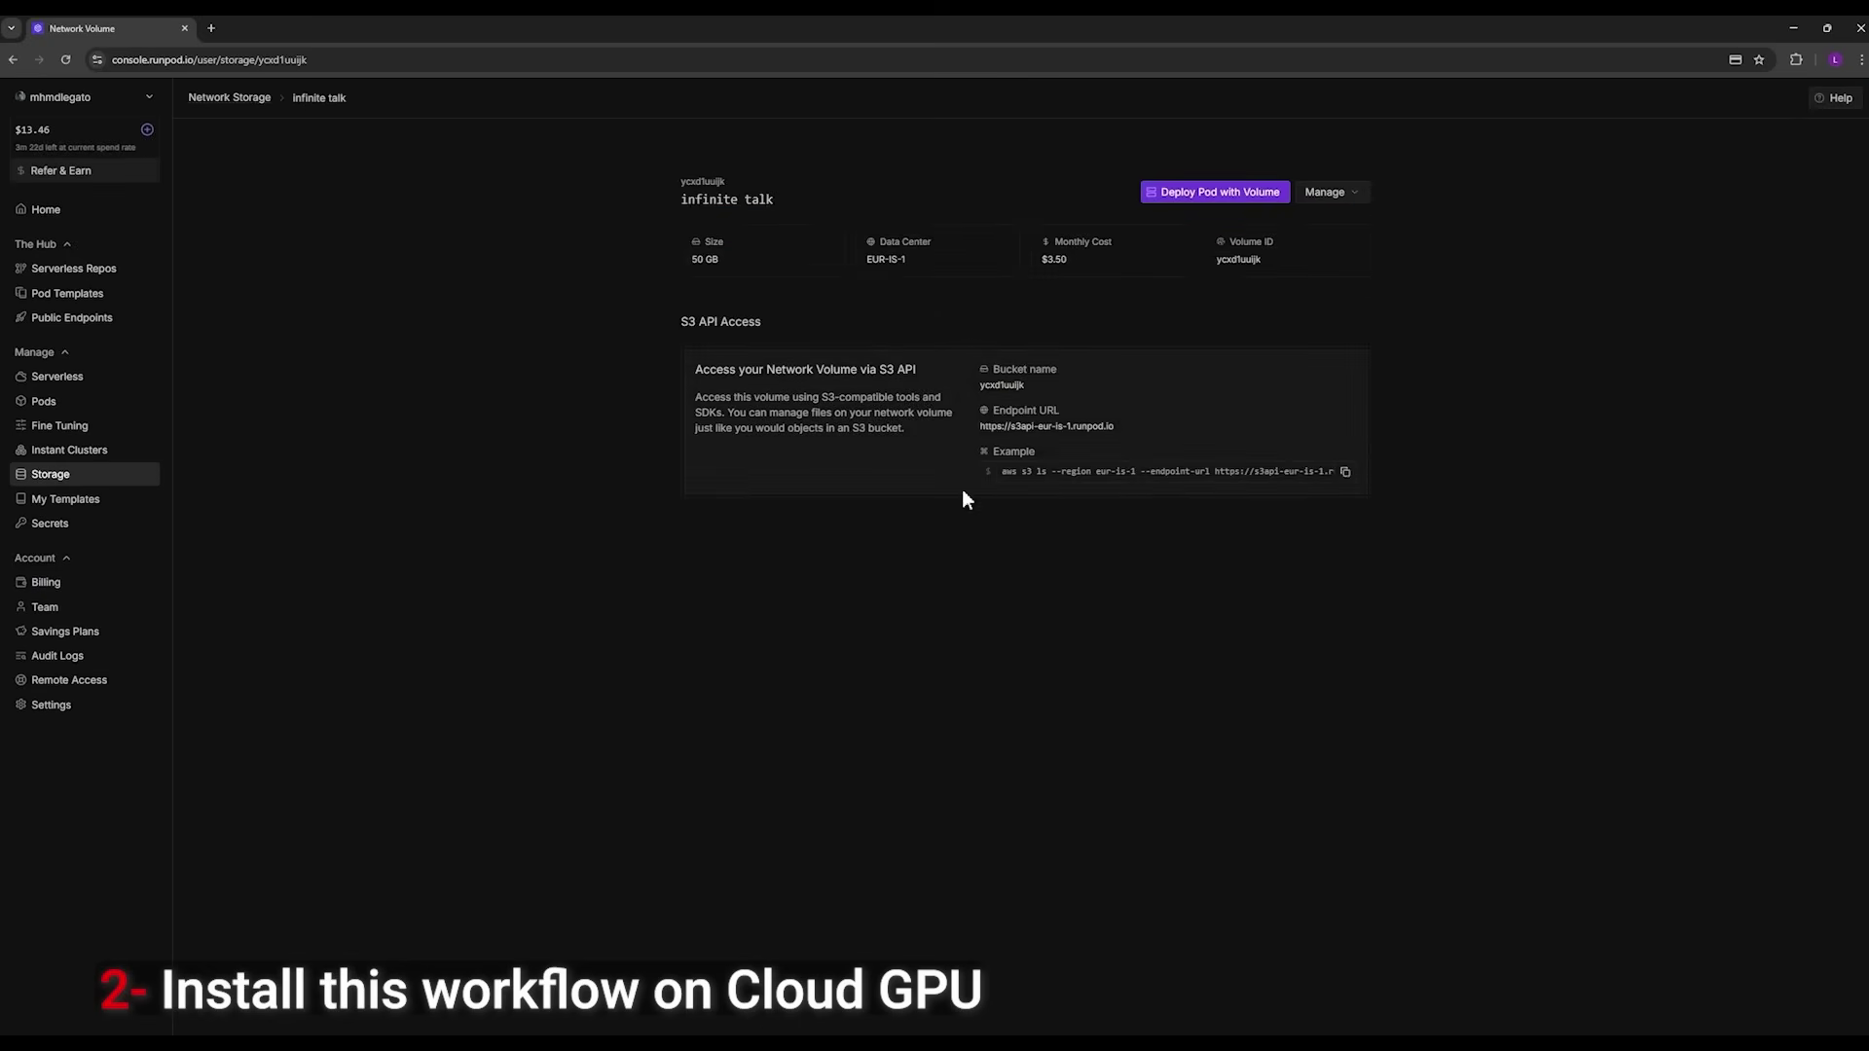
click(1194, 192)
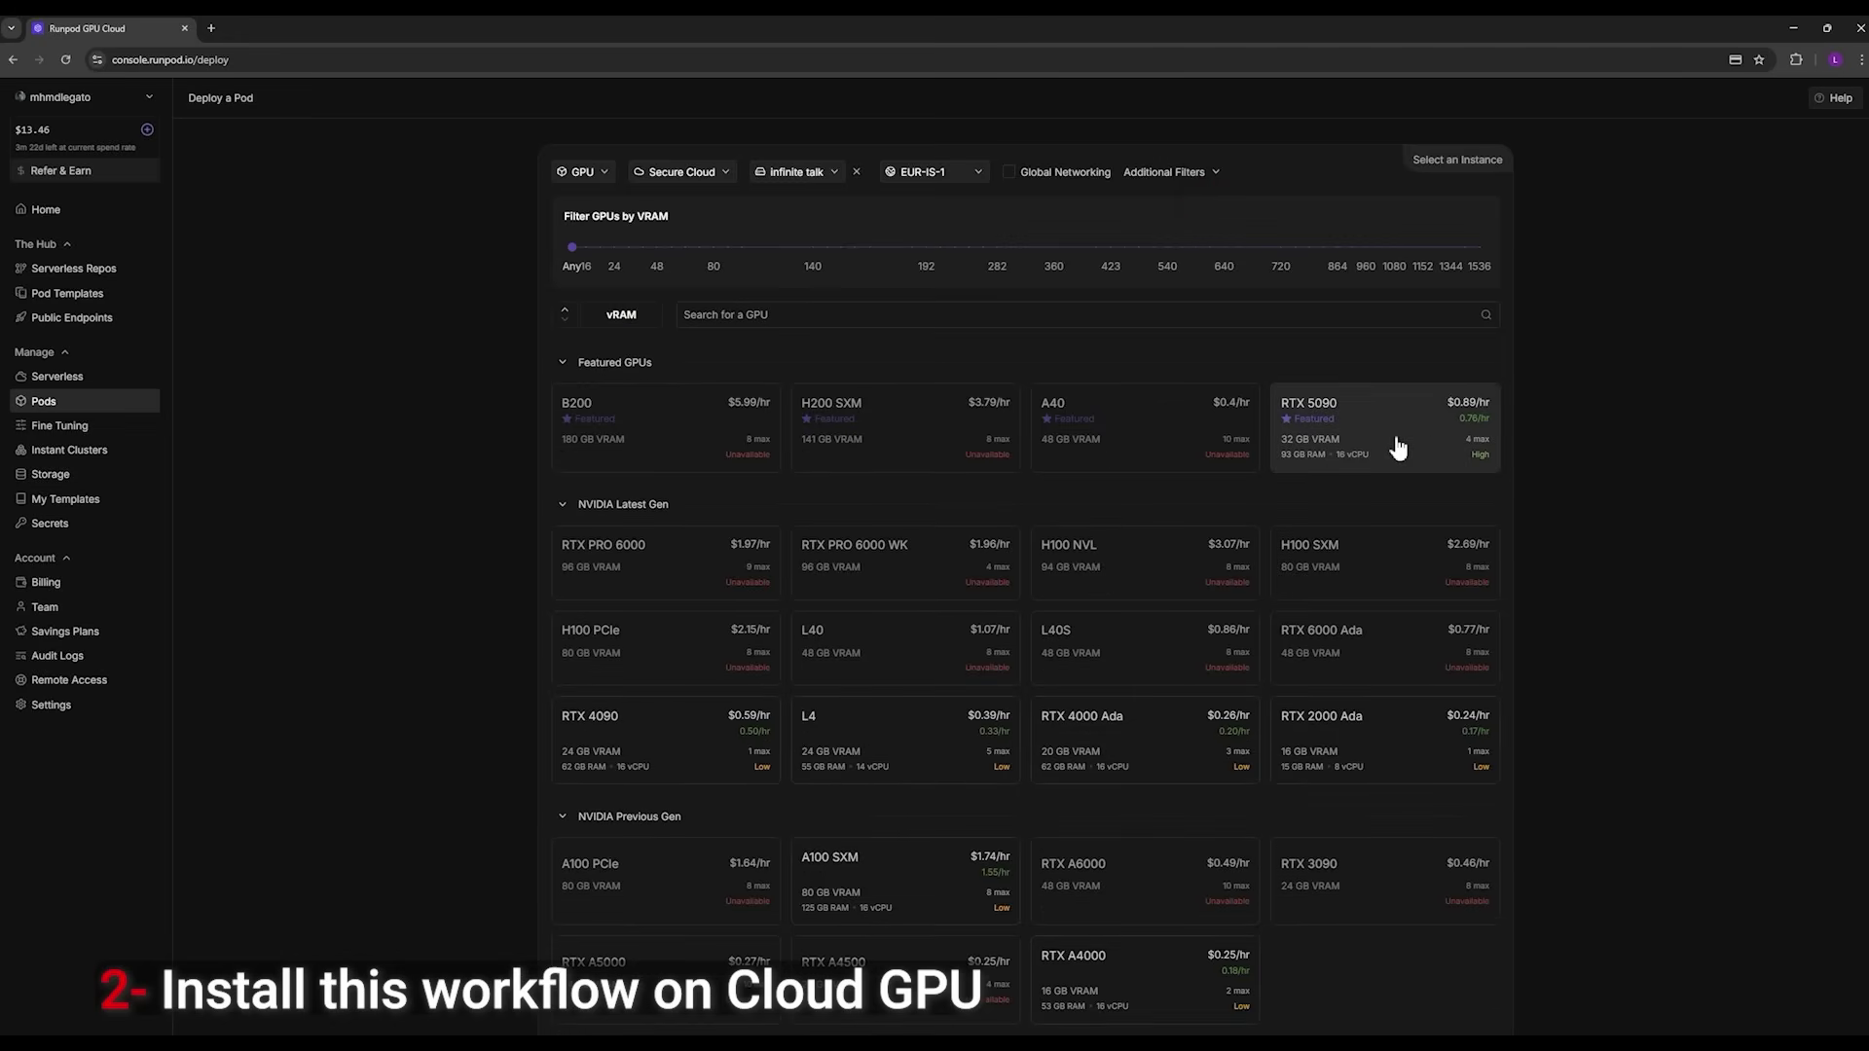
mouse_move(1402, 451)
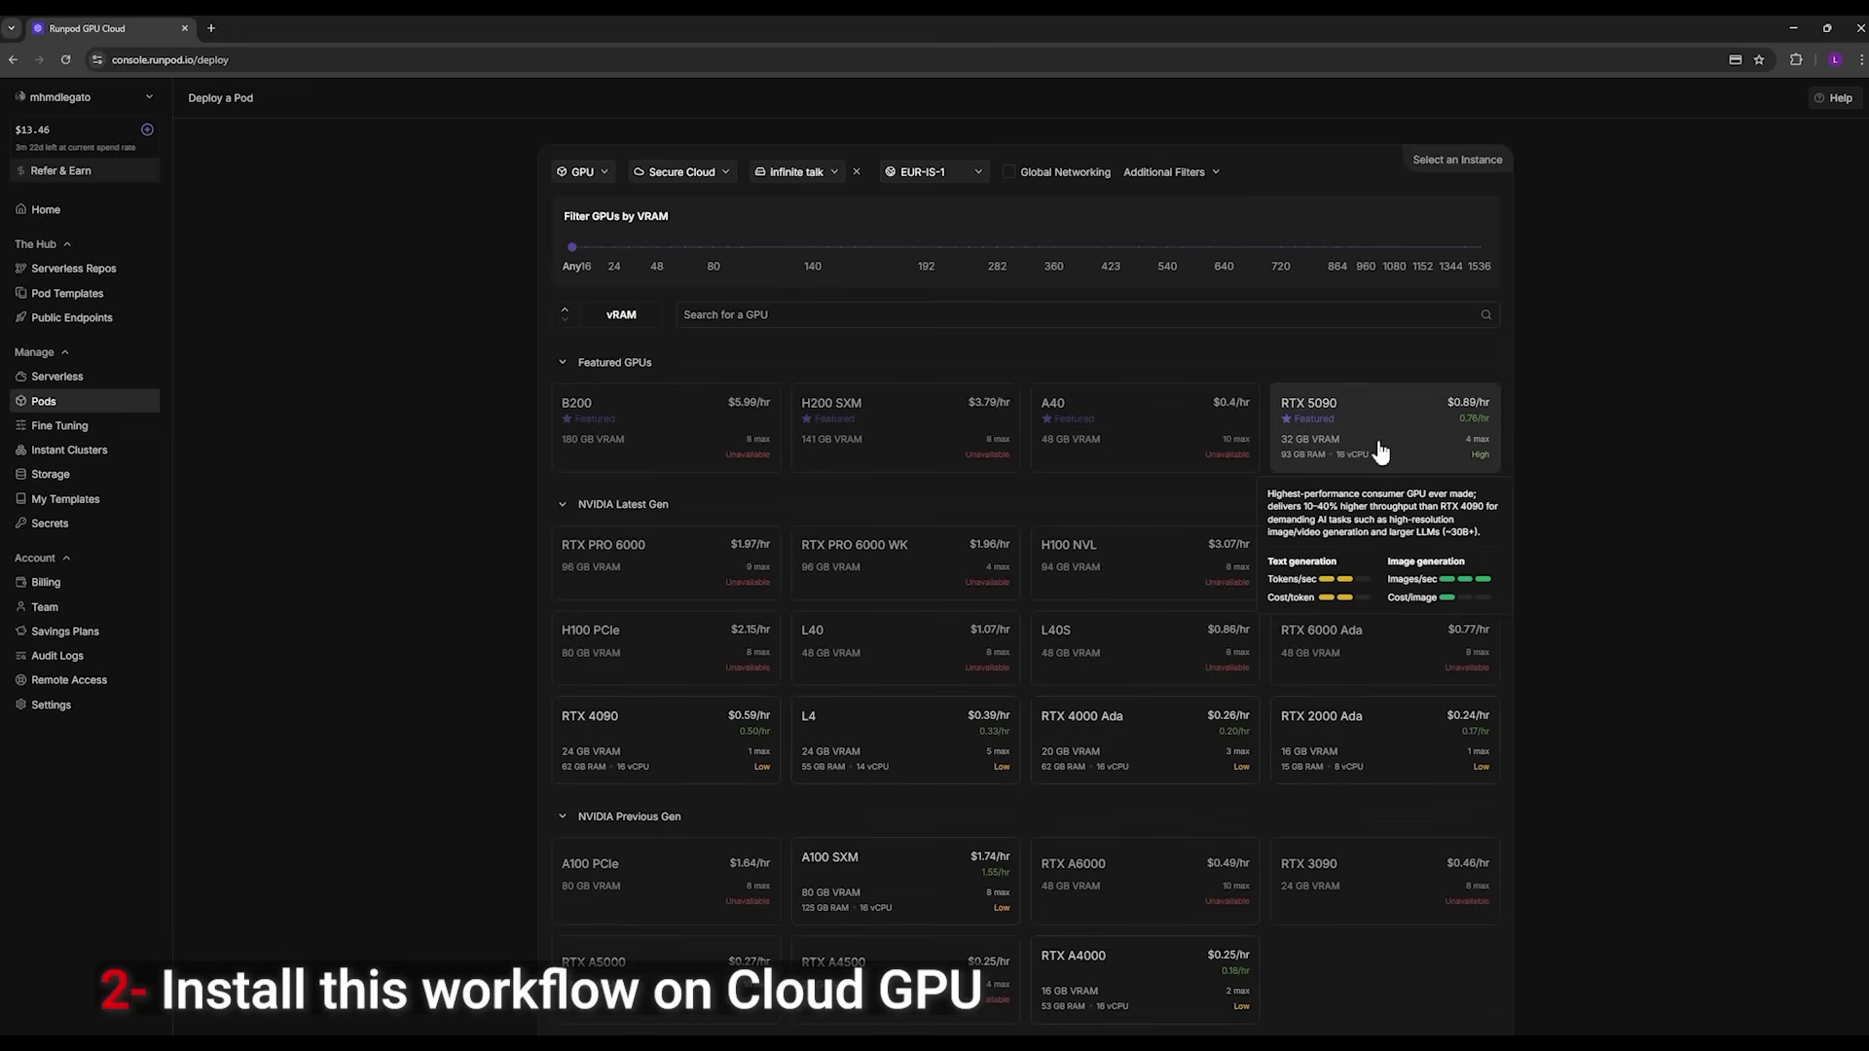
click(1379, 444)
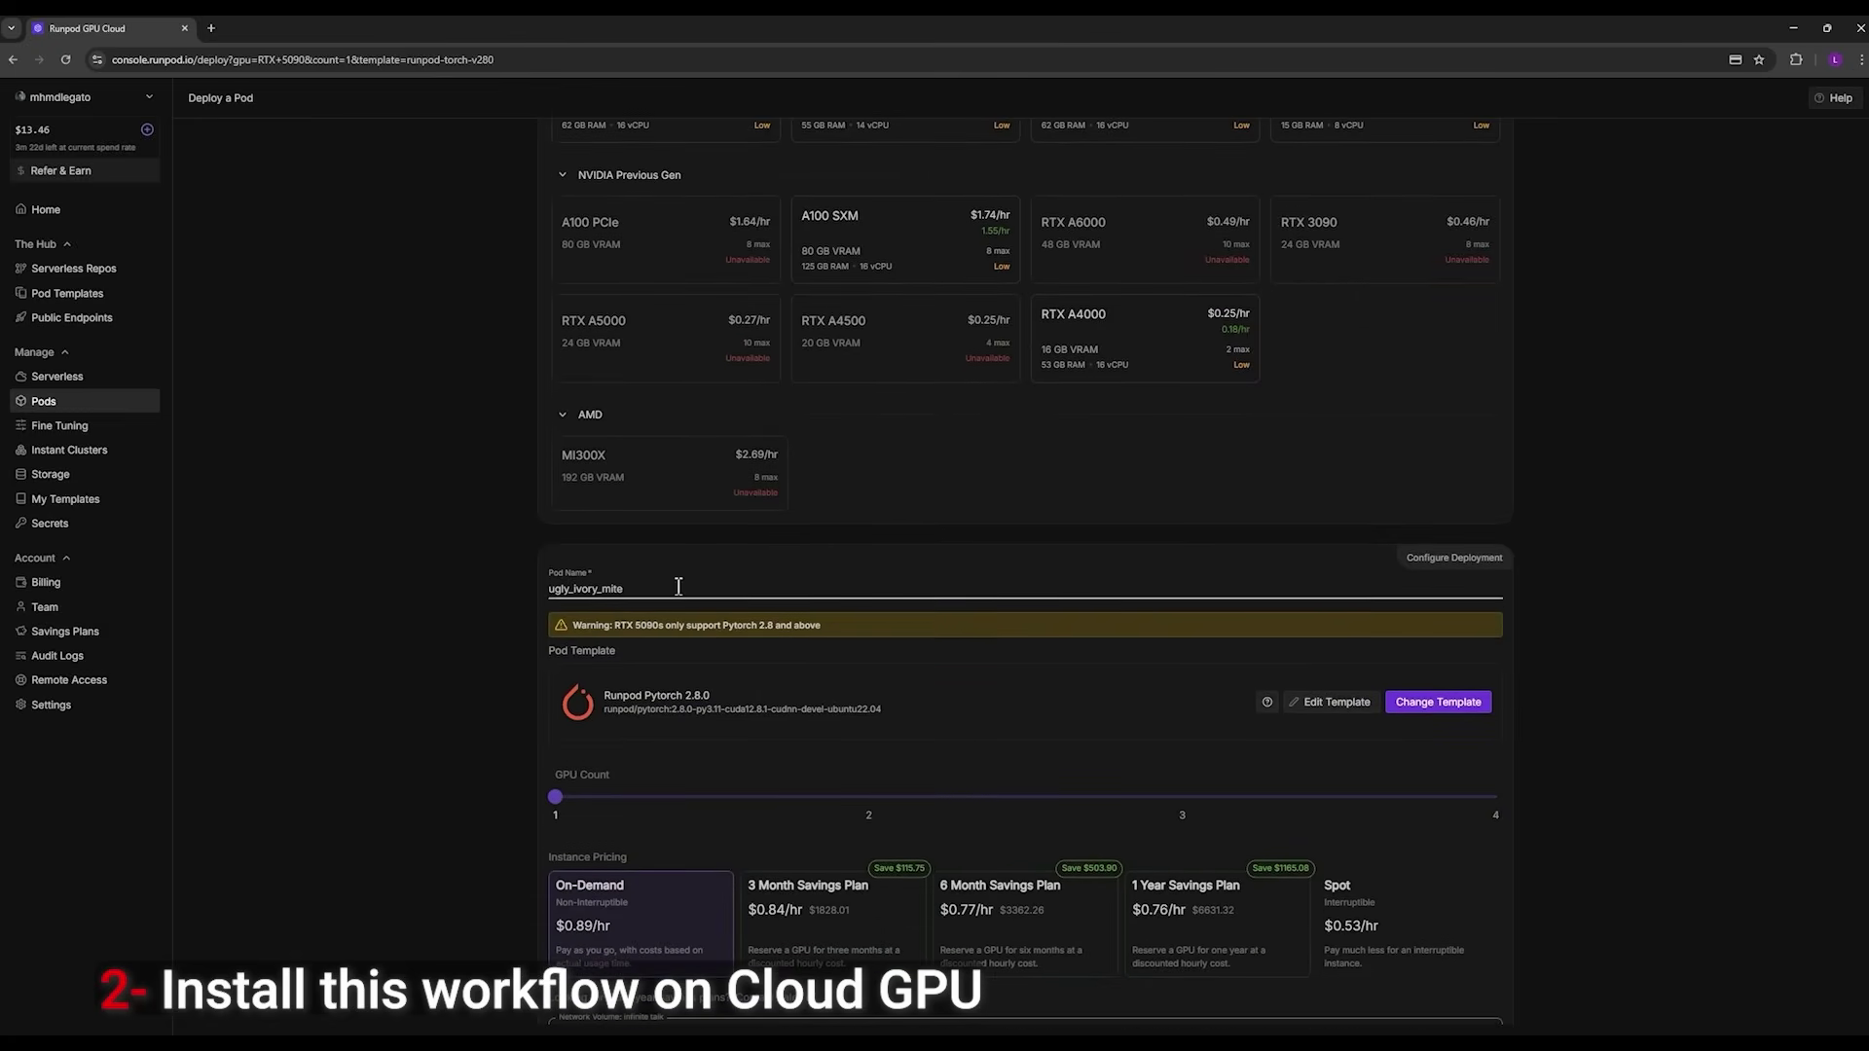
Step: Change the pod template to "KN ComfyUI Network Disk RTX5090 P6000", found by searching "kn comf", and deploy the pod on demand
click(1438, 705)
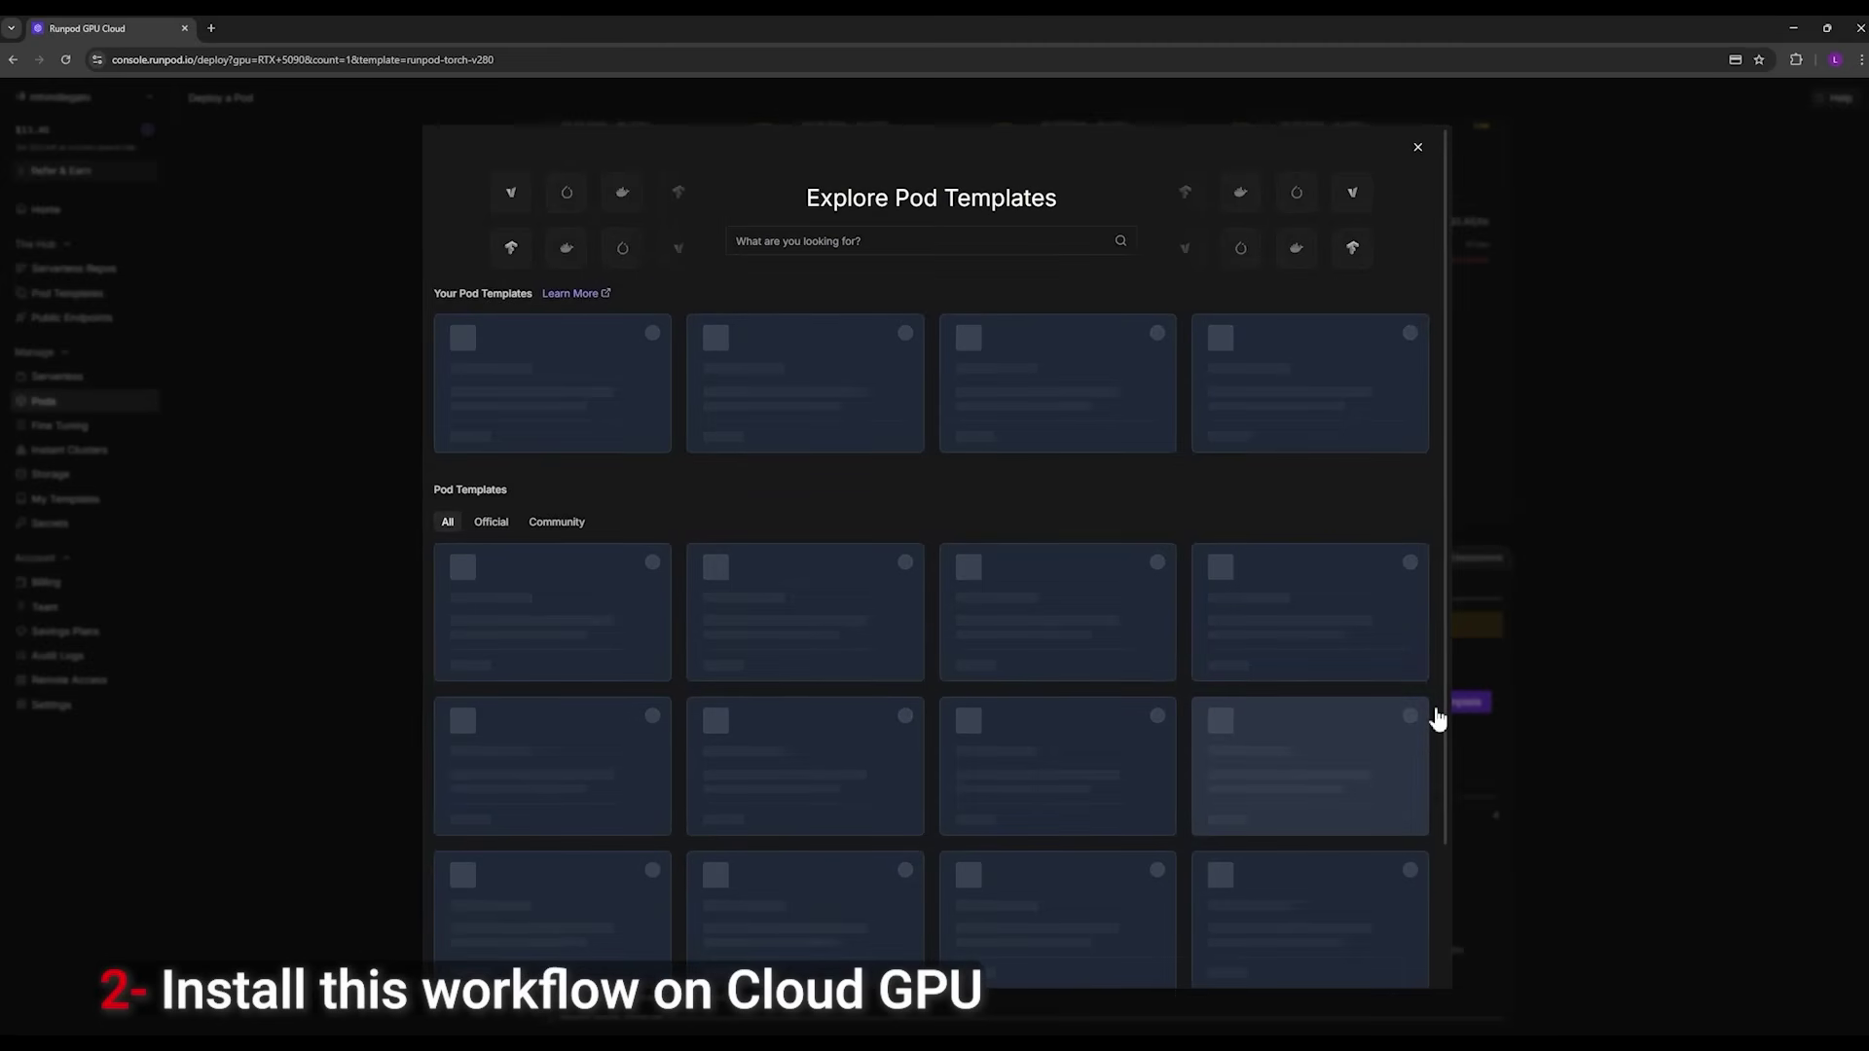
click(823, 241)
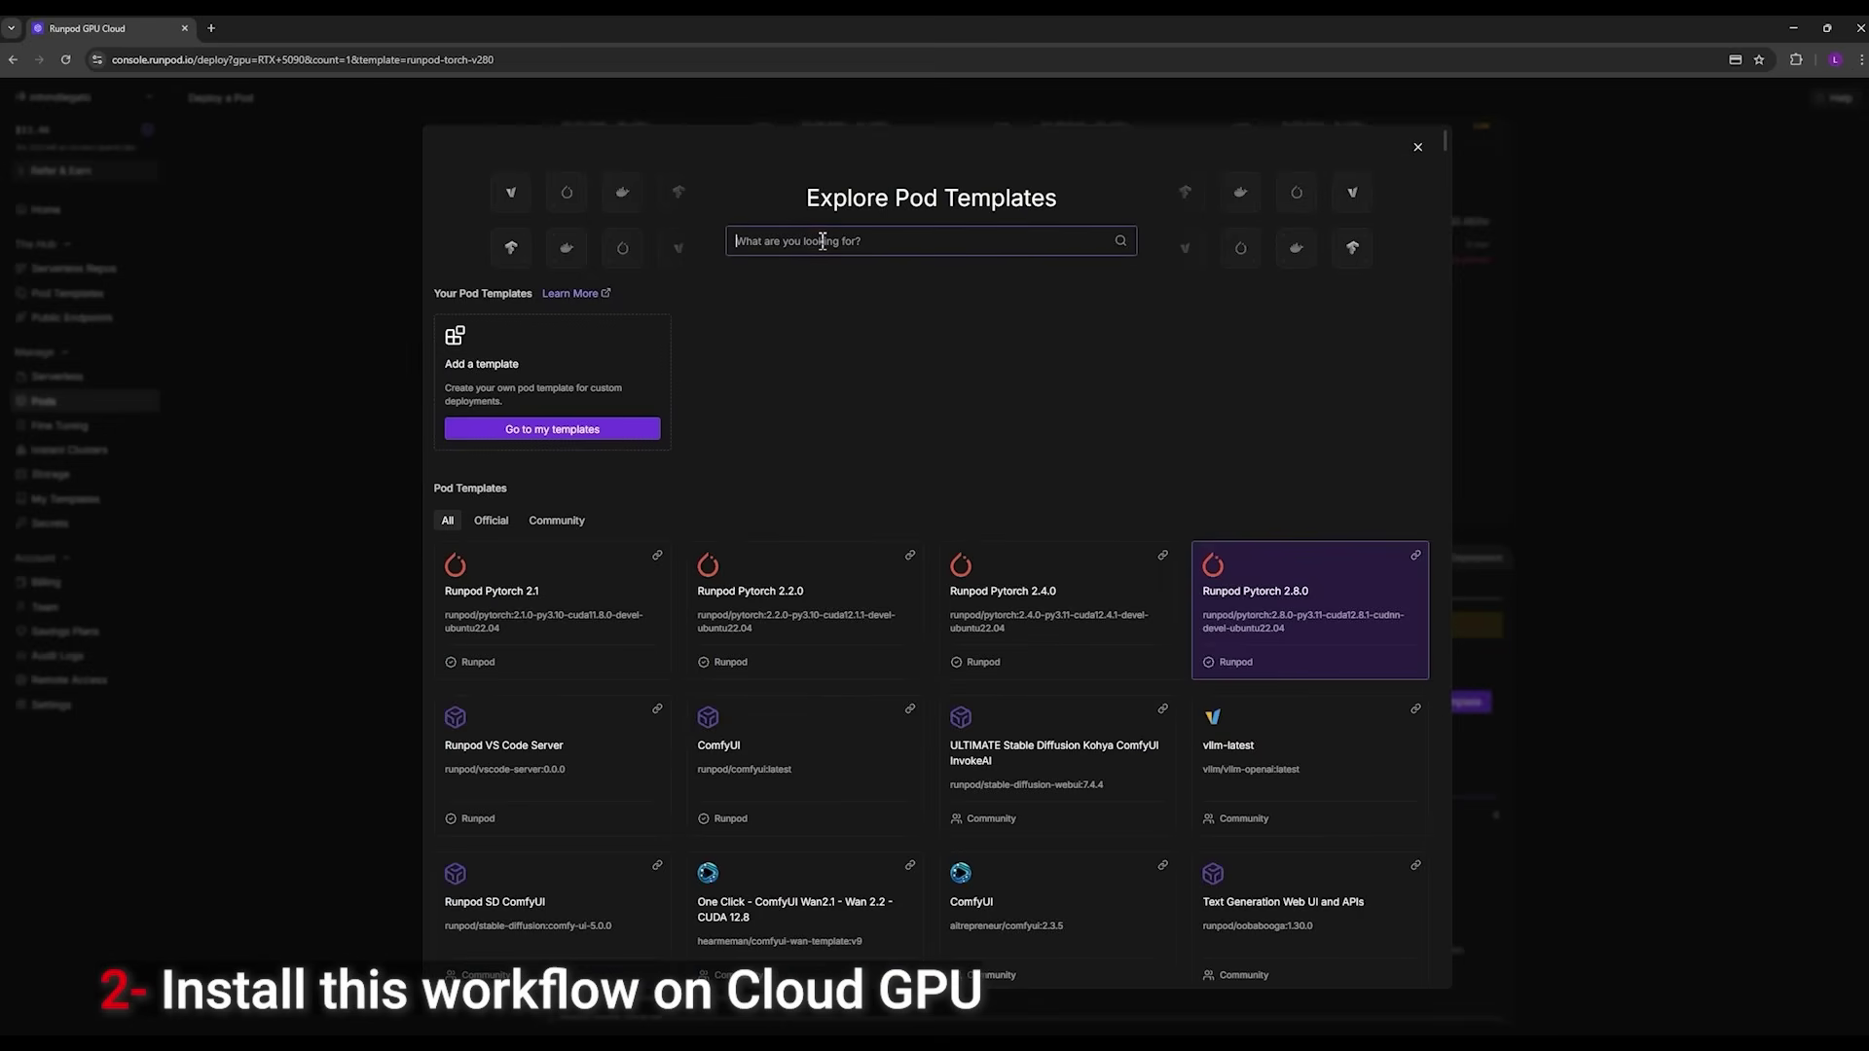
text(kn)
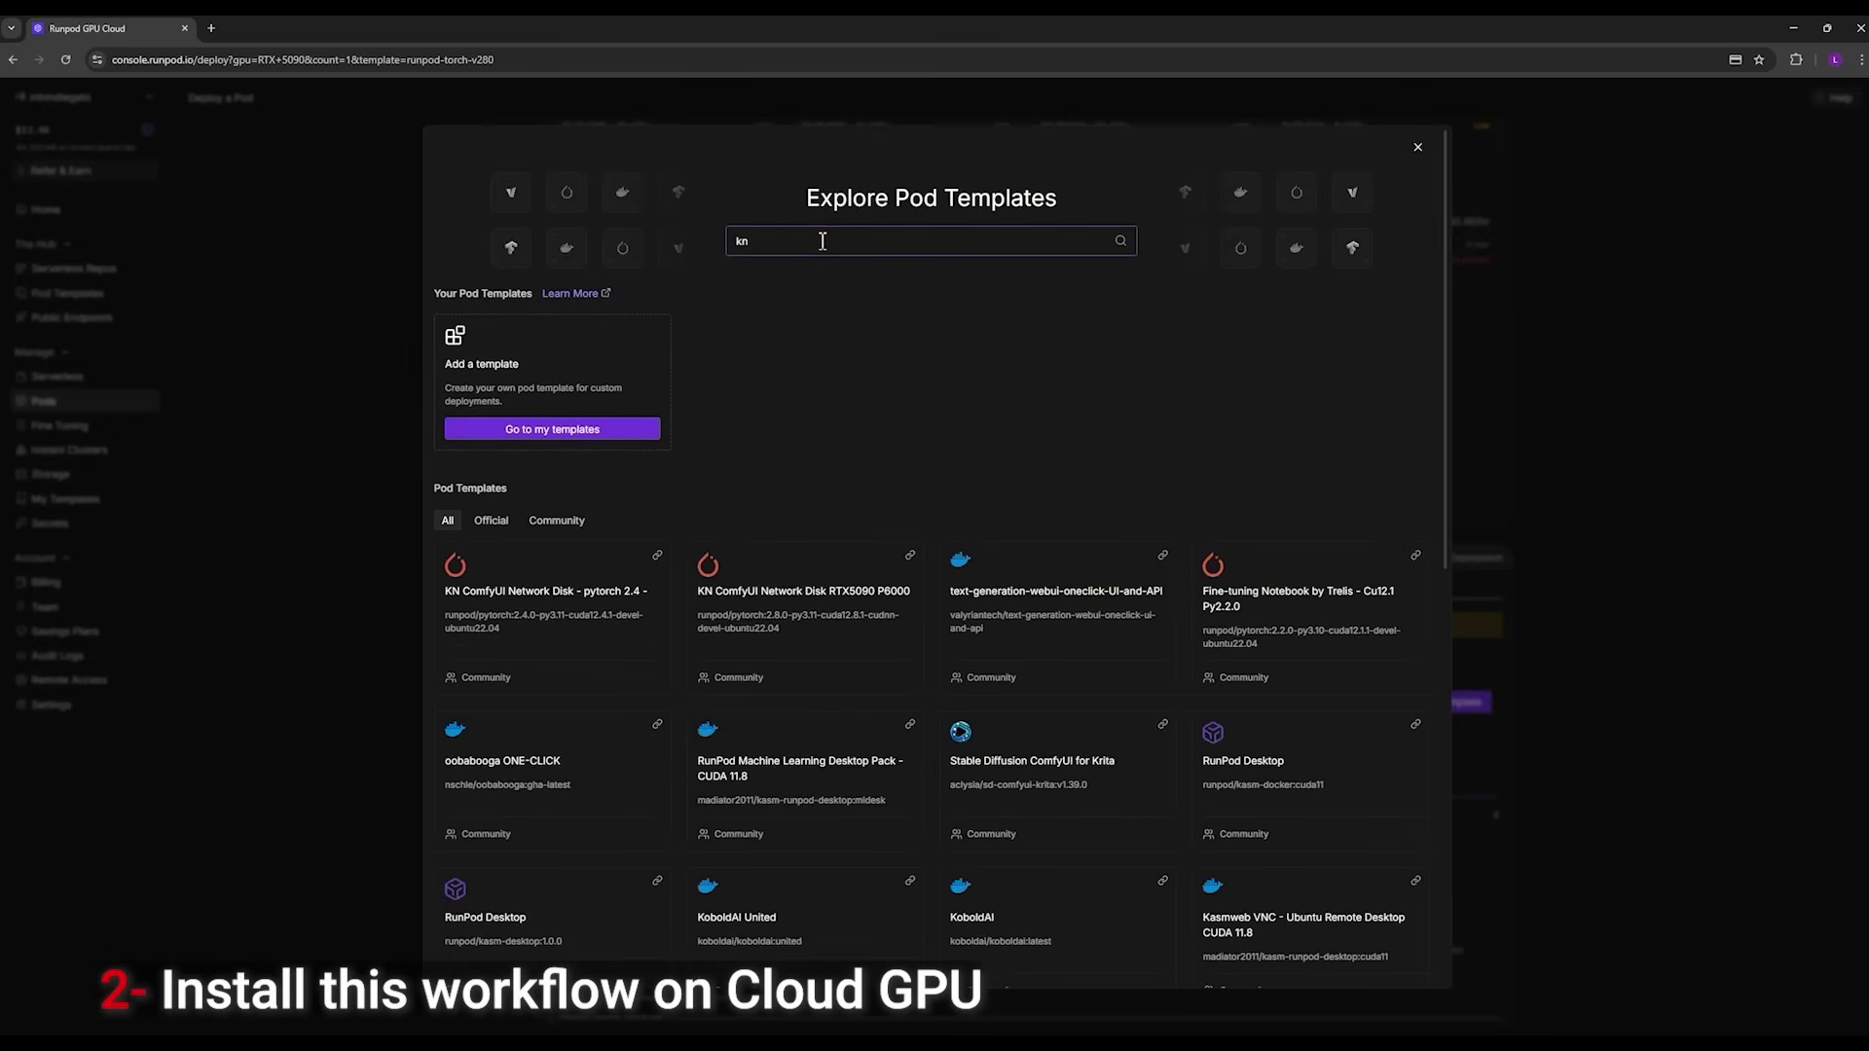
text( comf)
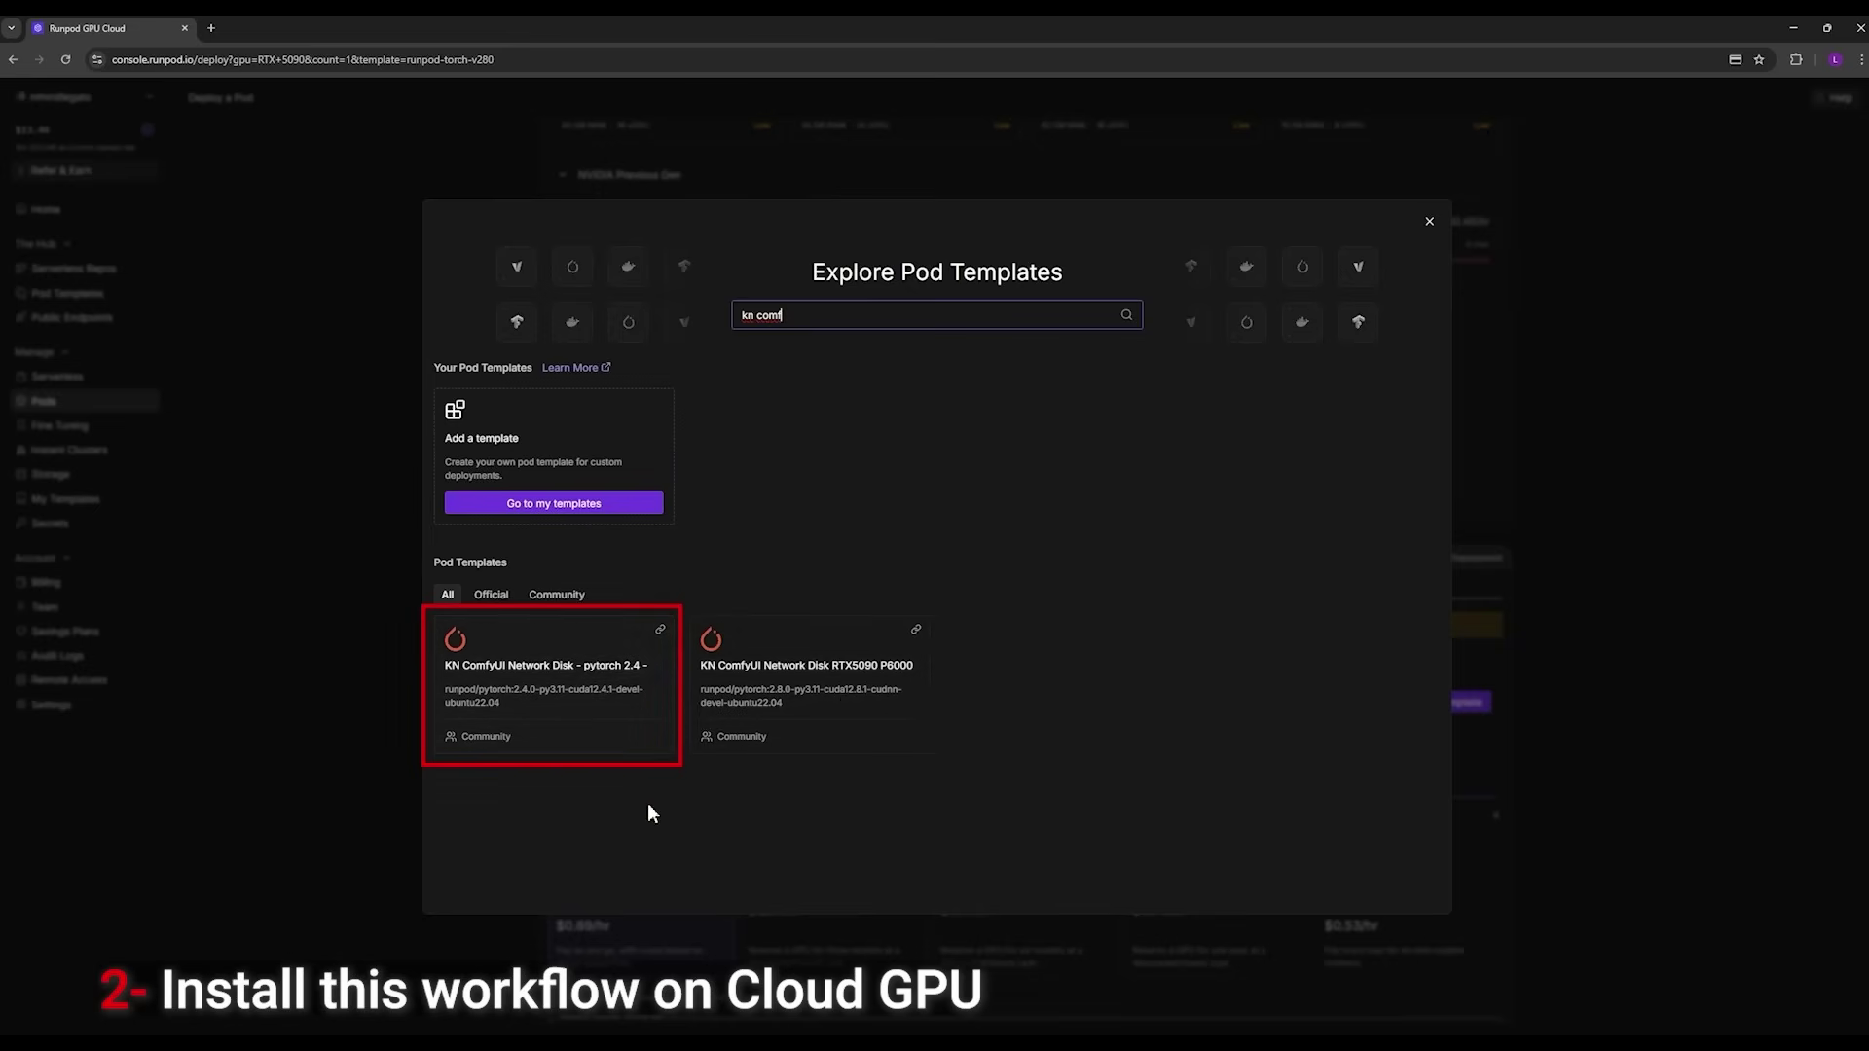
click(779, 703)
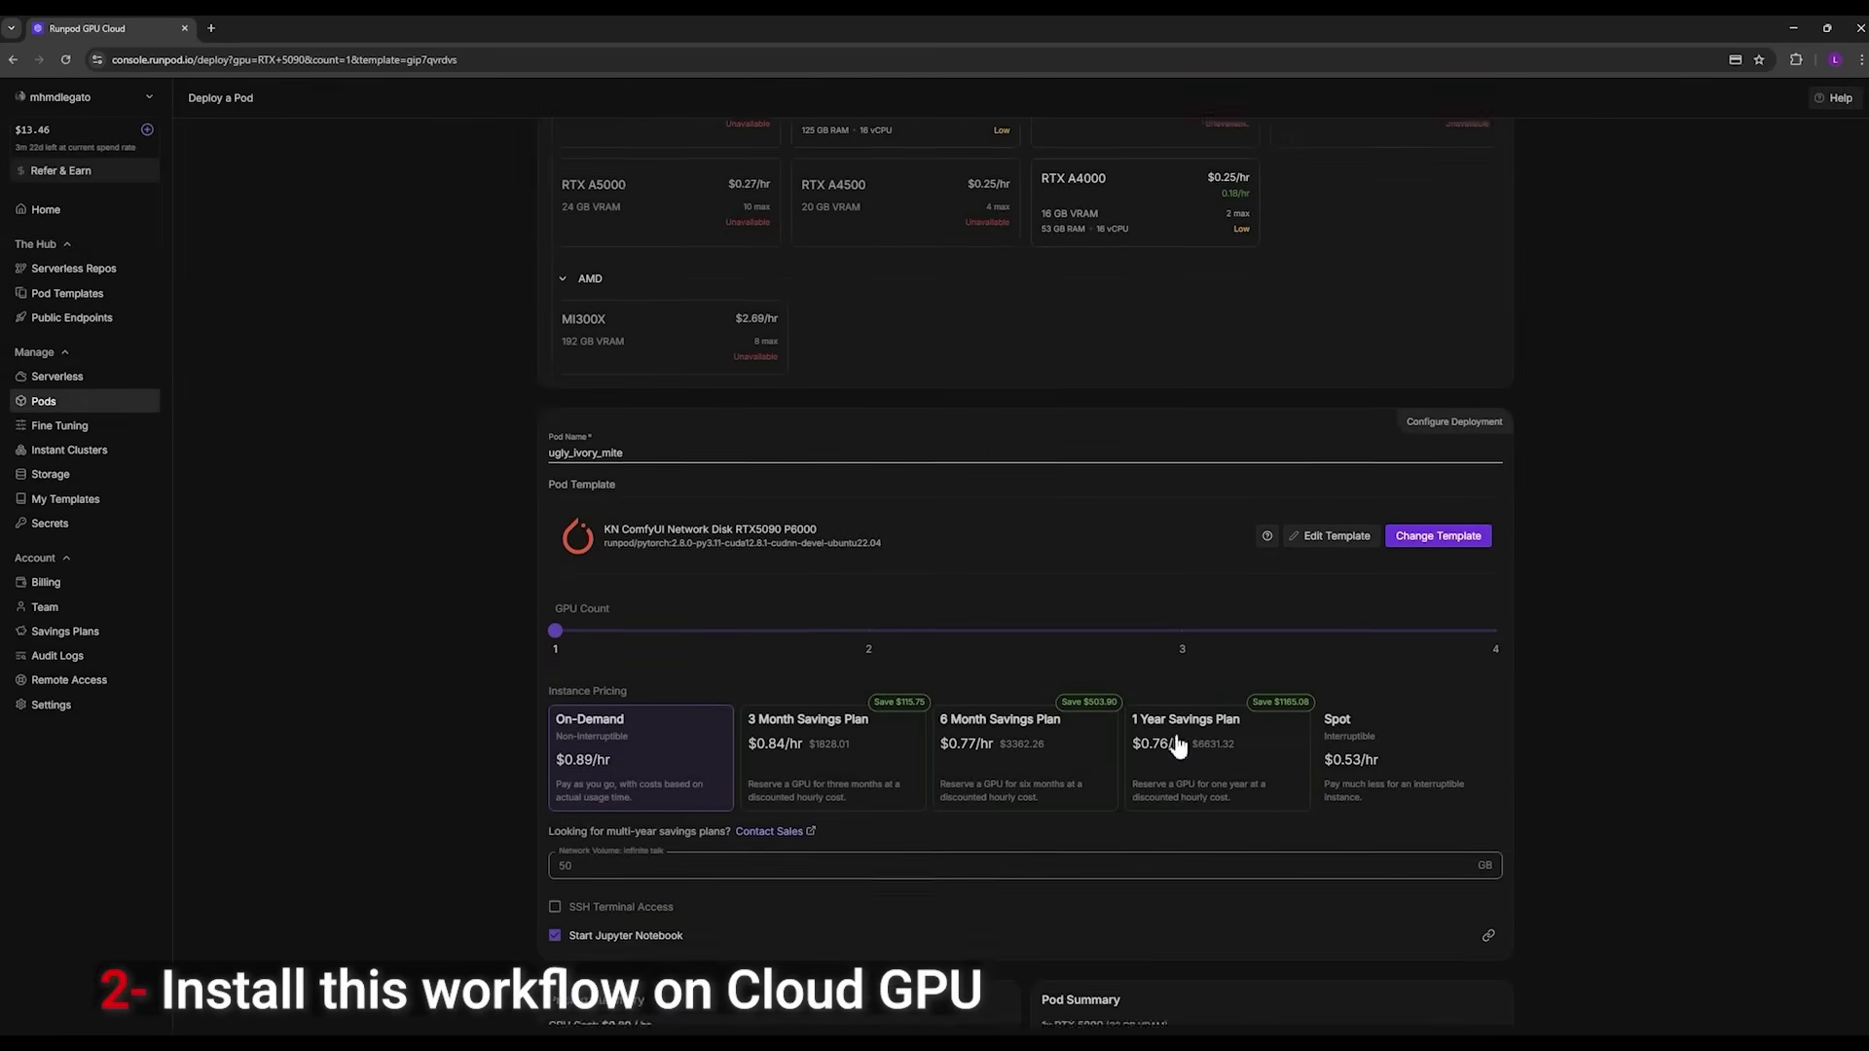
scroll(1168, 746, down, 1)
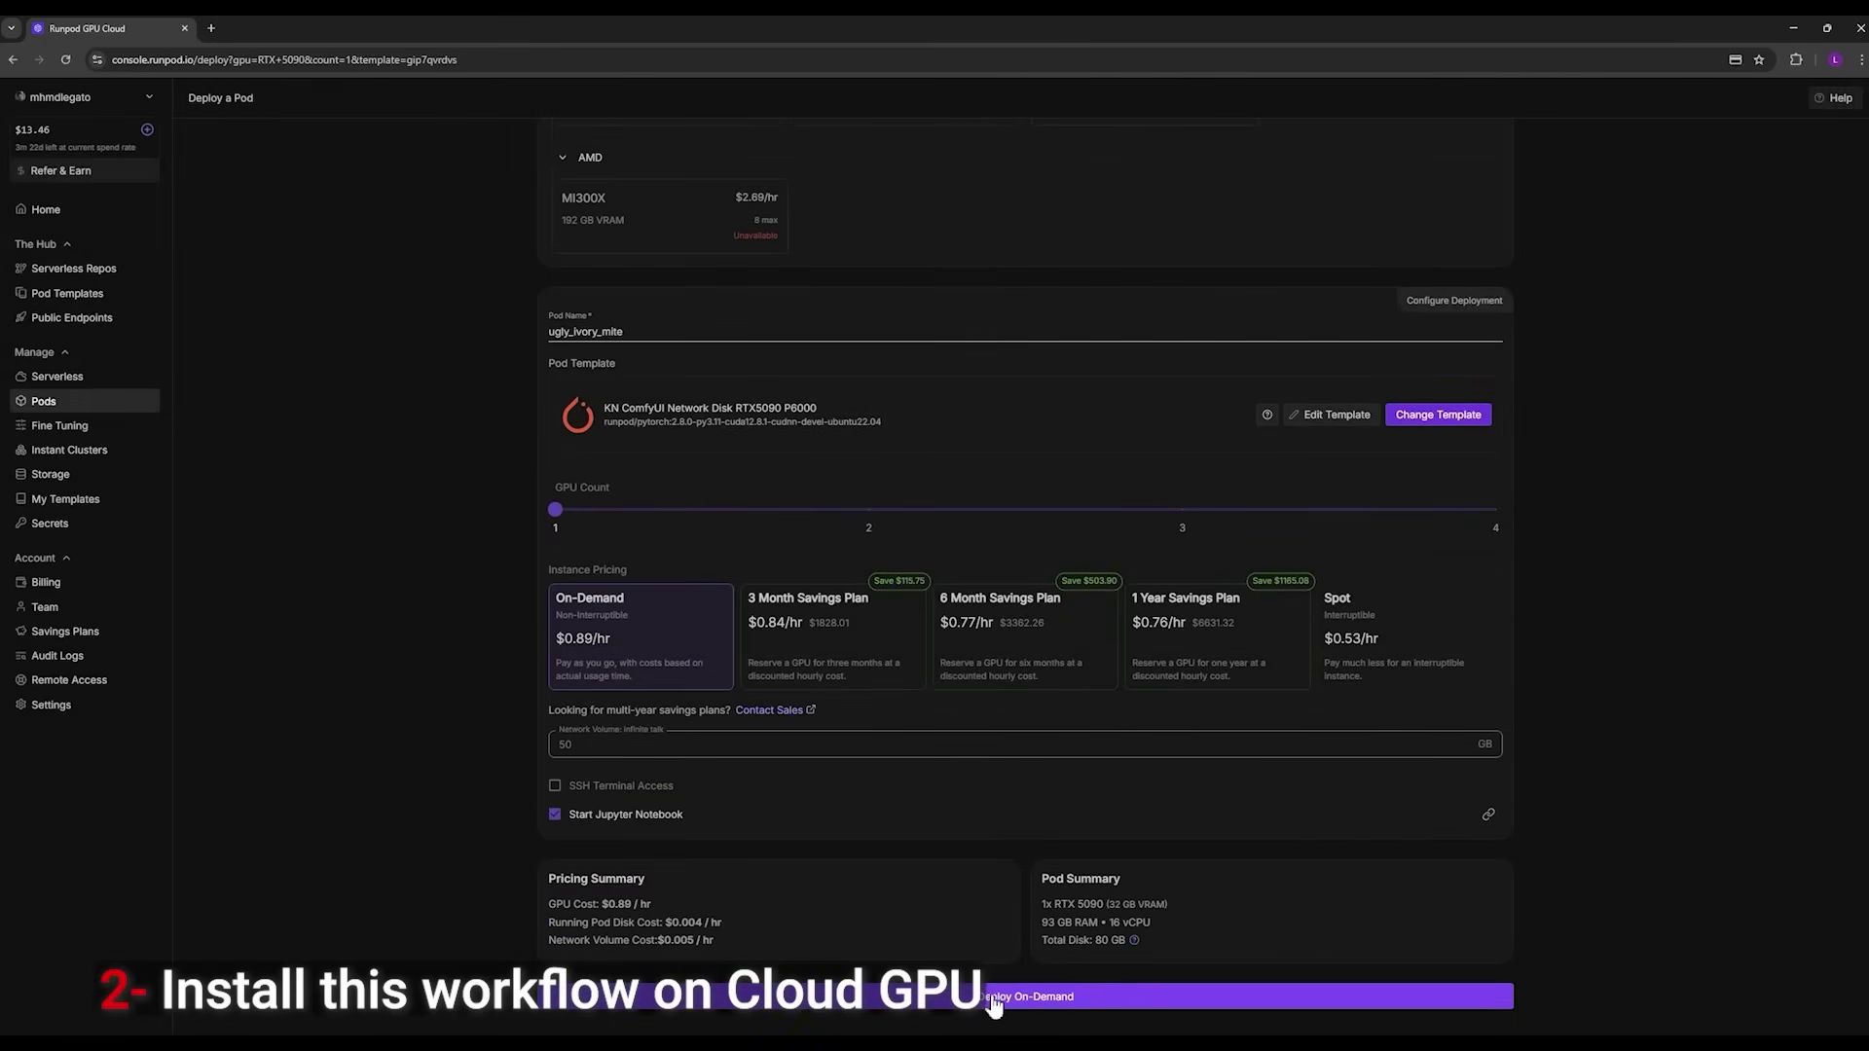
click(1030, 999)
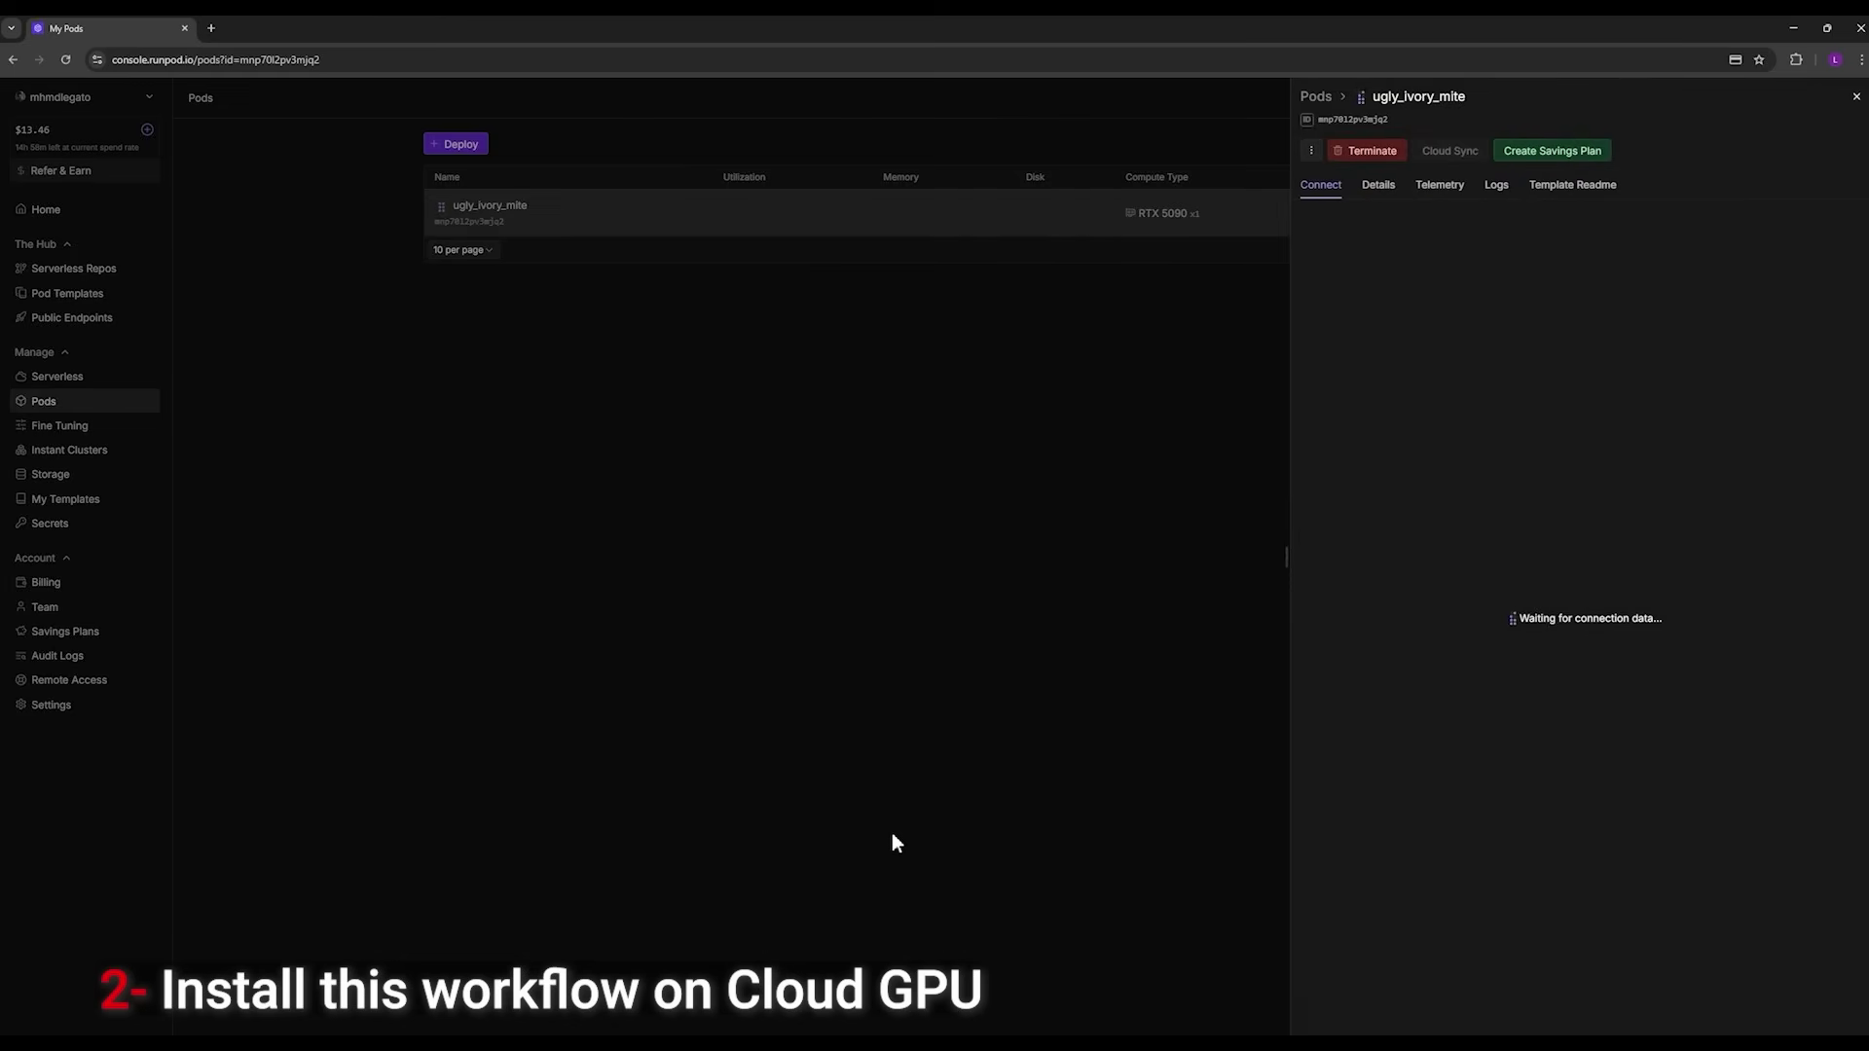
Step: Check the new pod's startup logs and open its ComfyUI service on port 8188 with an empty workflow canvas
click(1497, 188)
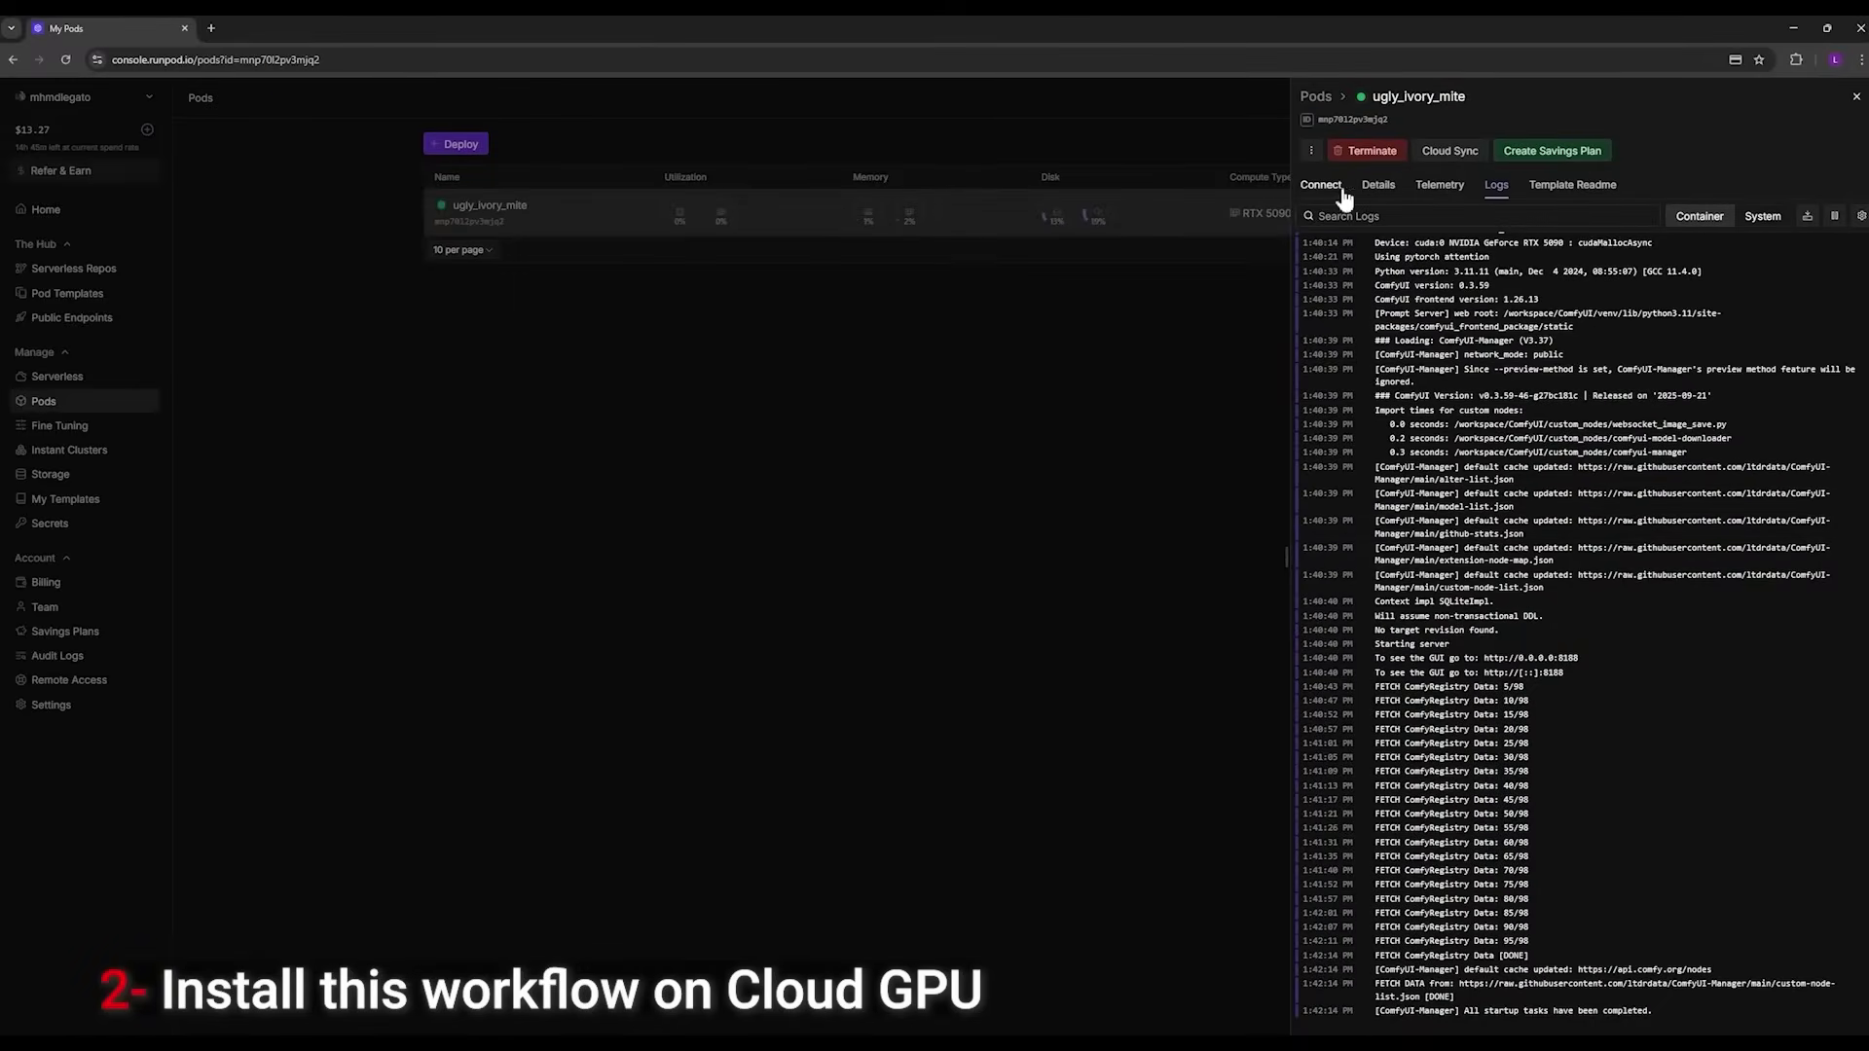
click(1341, 191)
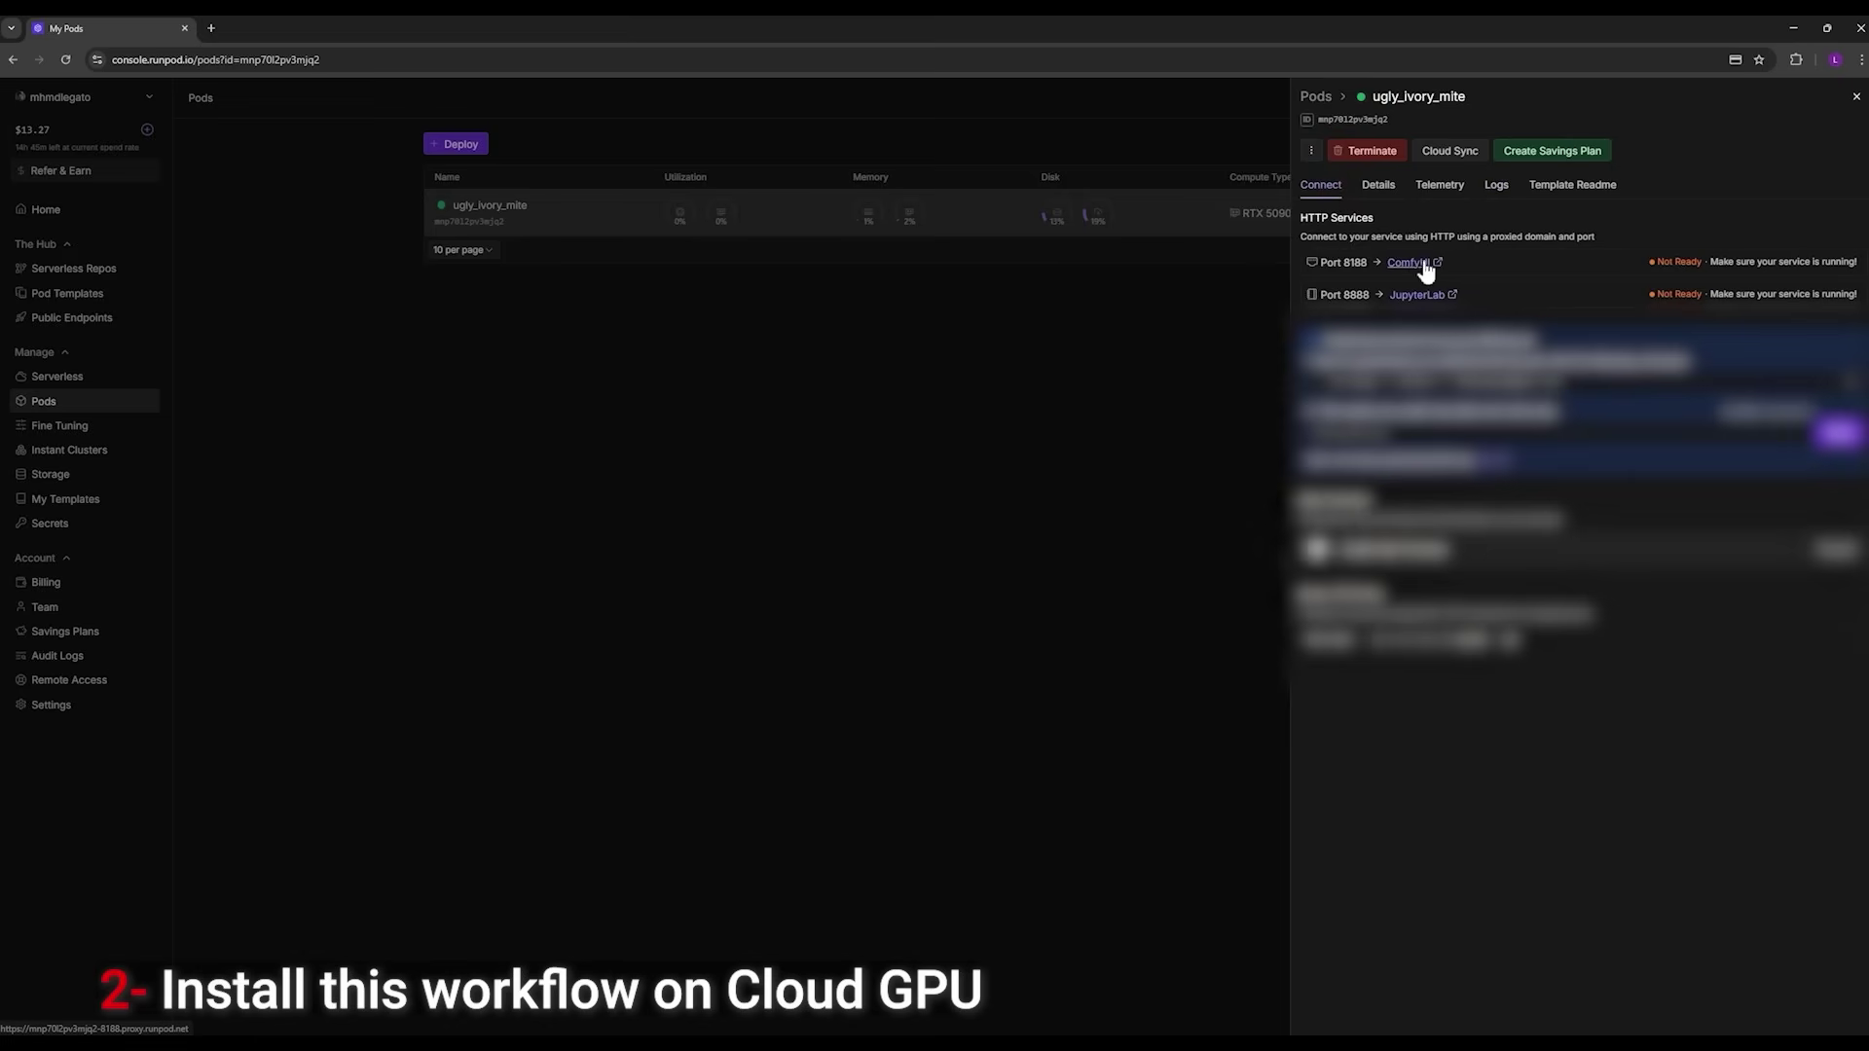
click(1410, 262)
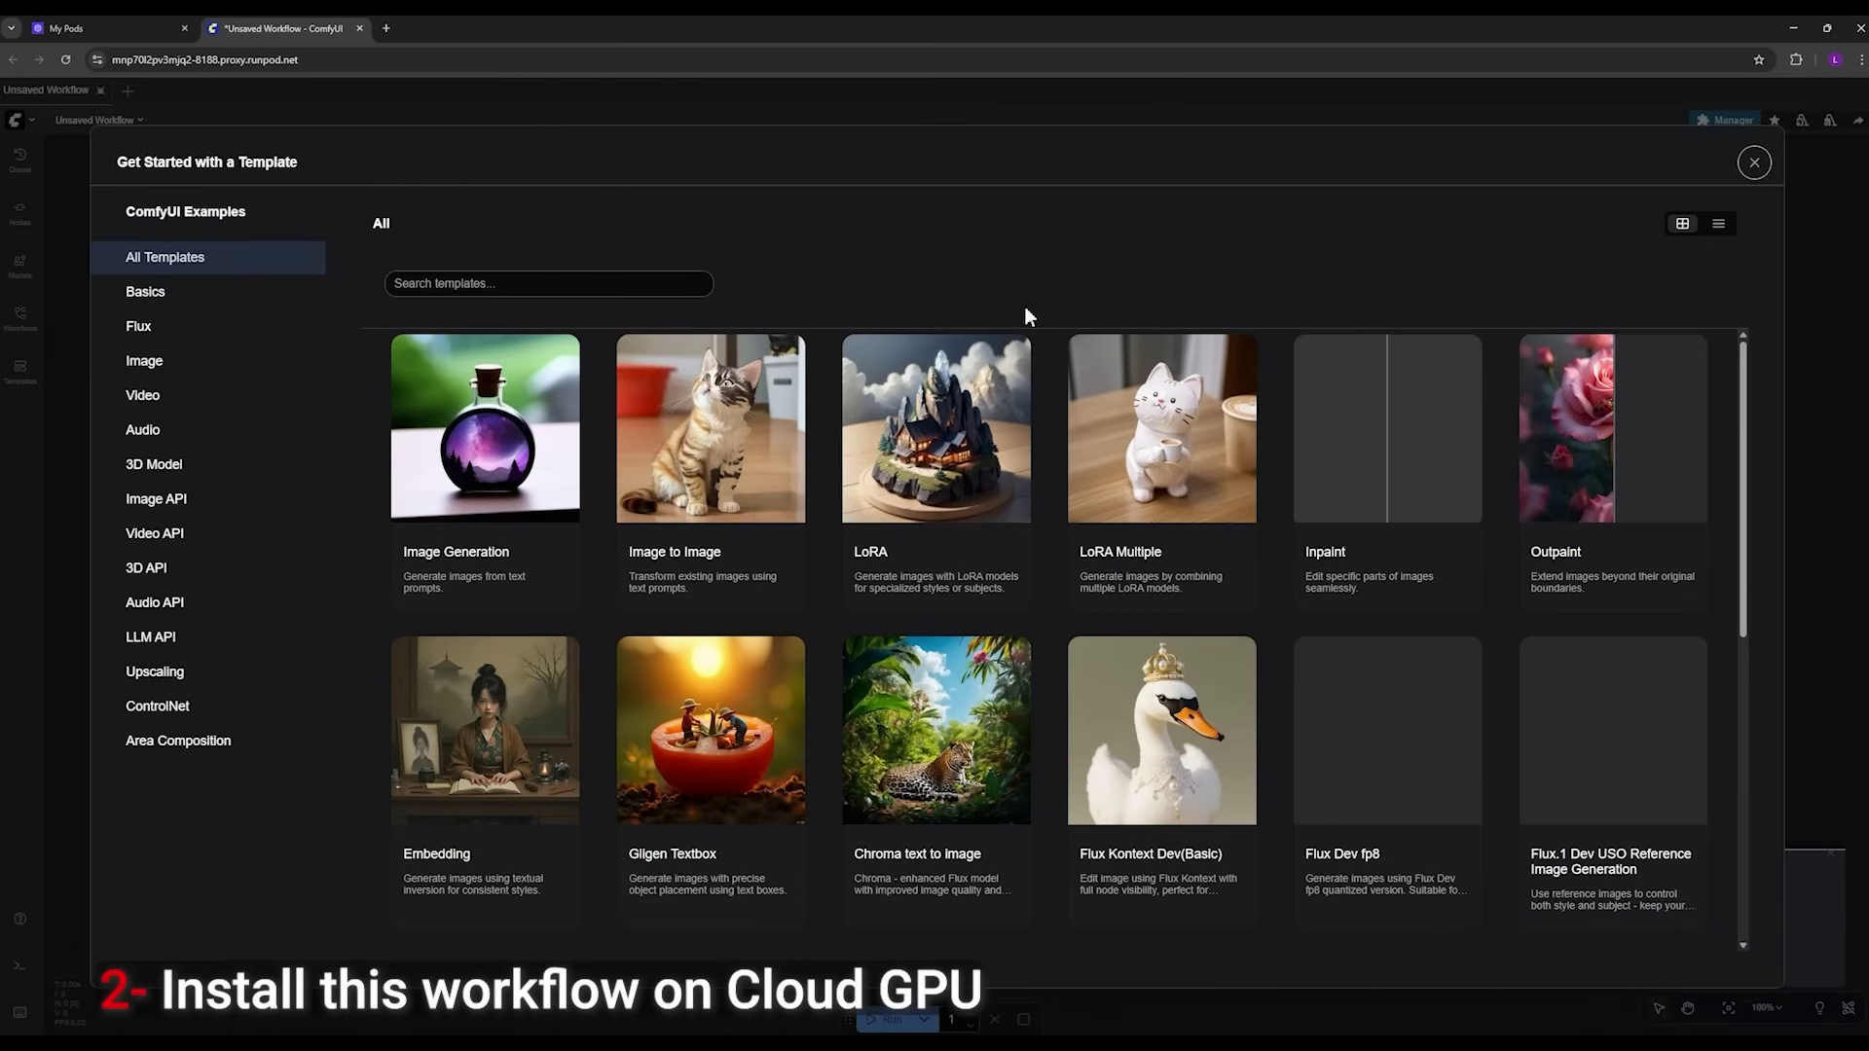
click(1755, 163)
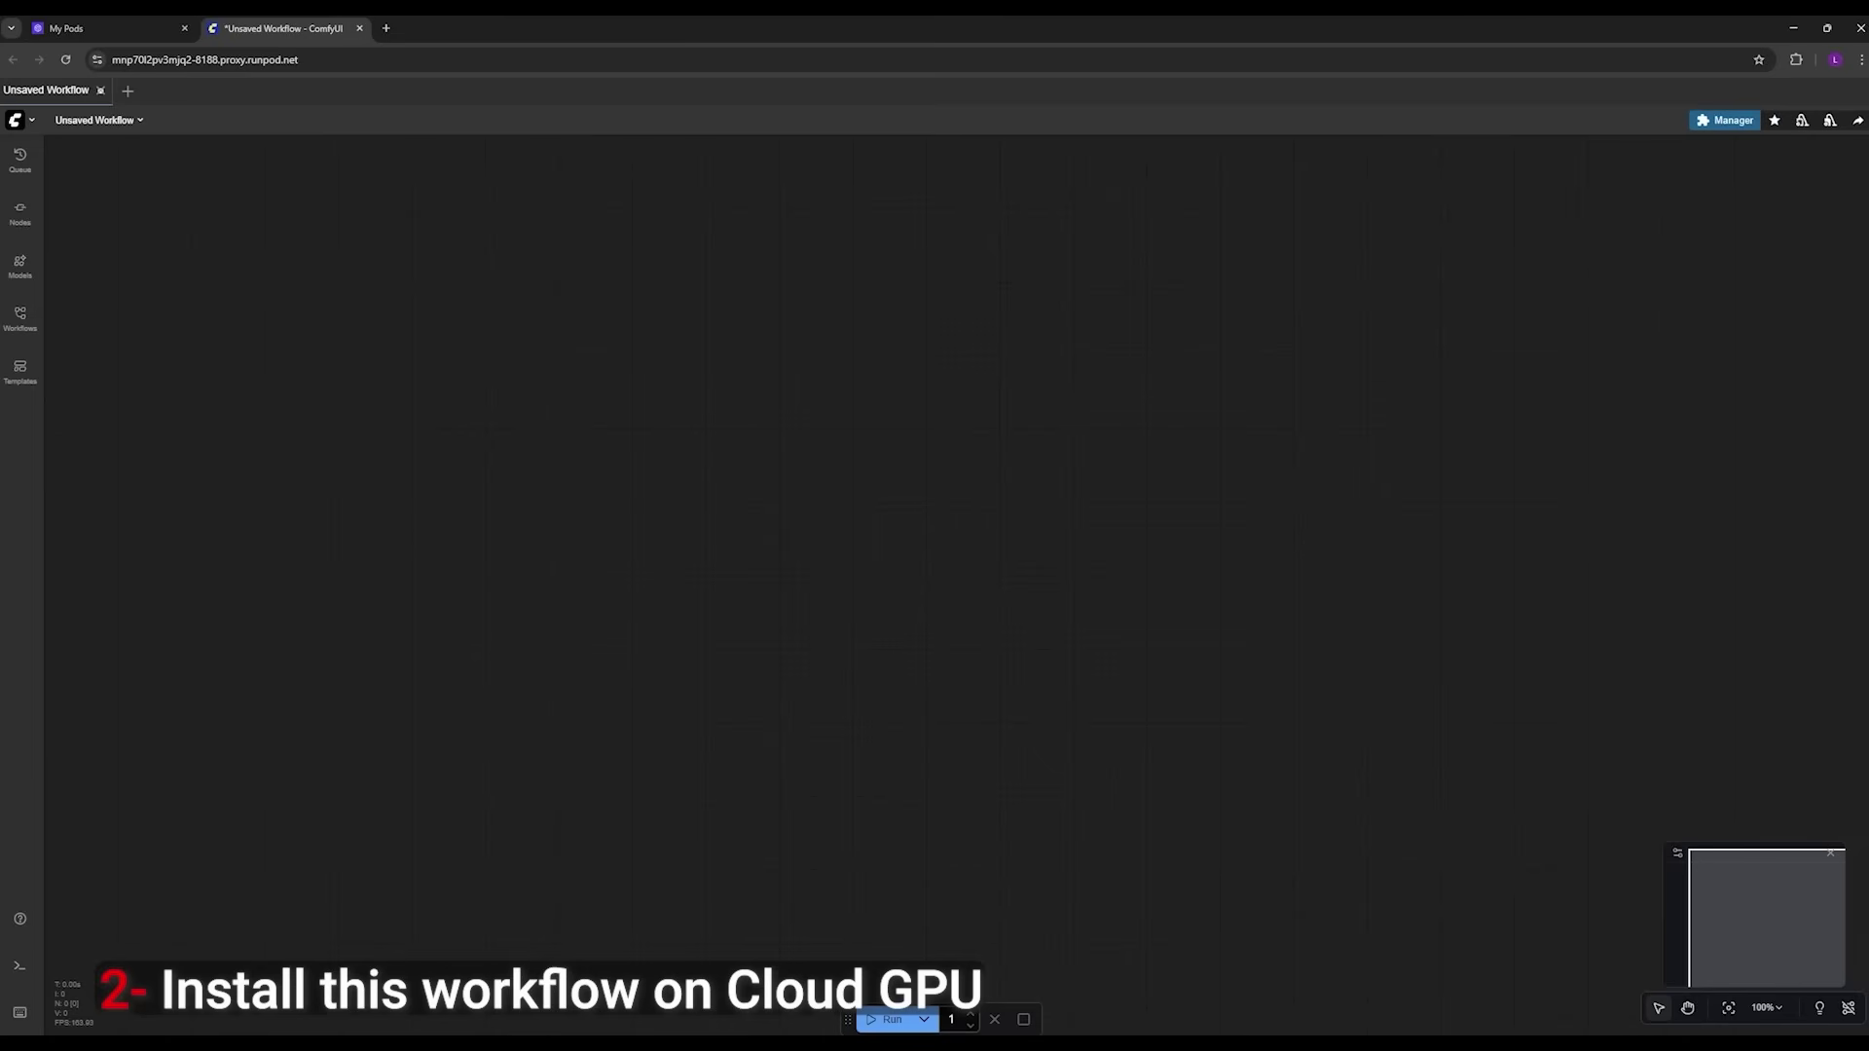
Step: Load the "Wan Video 2.1 InfiniteTalk - Jockerai" workflow file into ComfyUI and dismiss the missing nodes notice
key(alt+Tab)
drag(473, 409, 1483, 498)
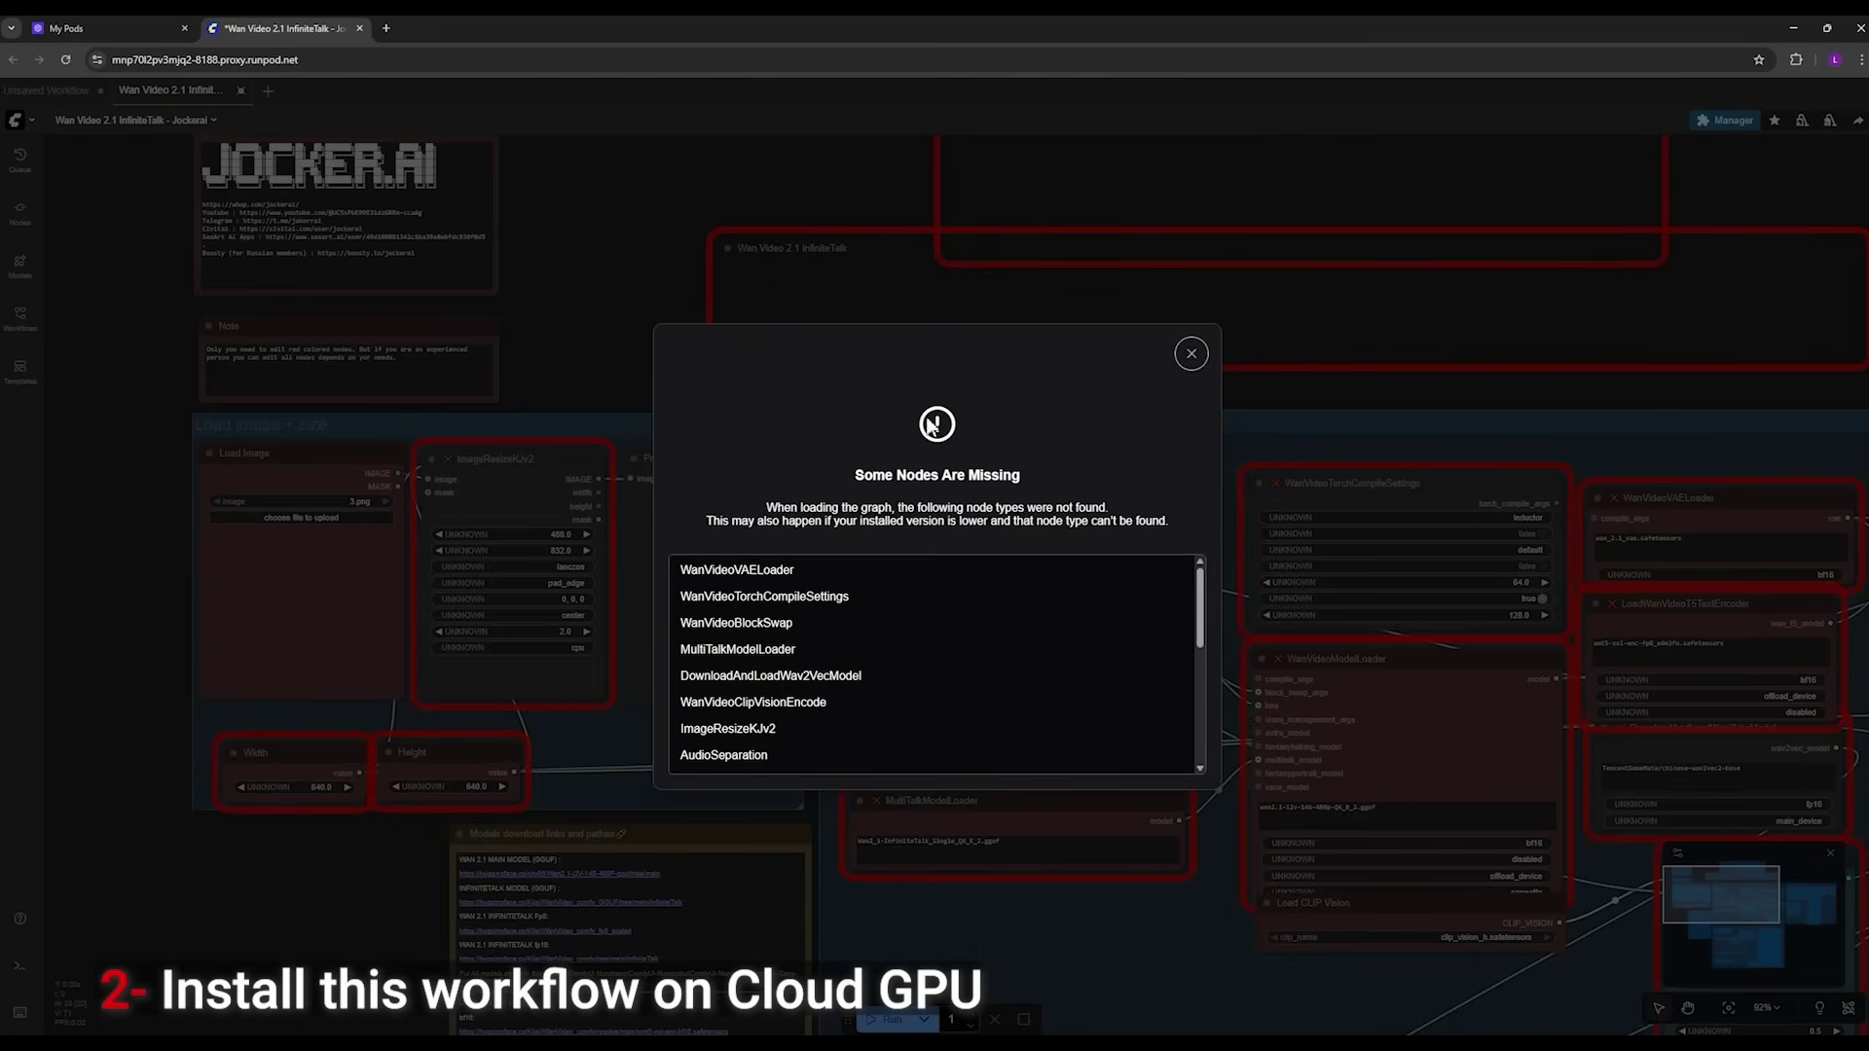
click(1189, 357)
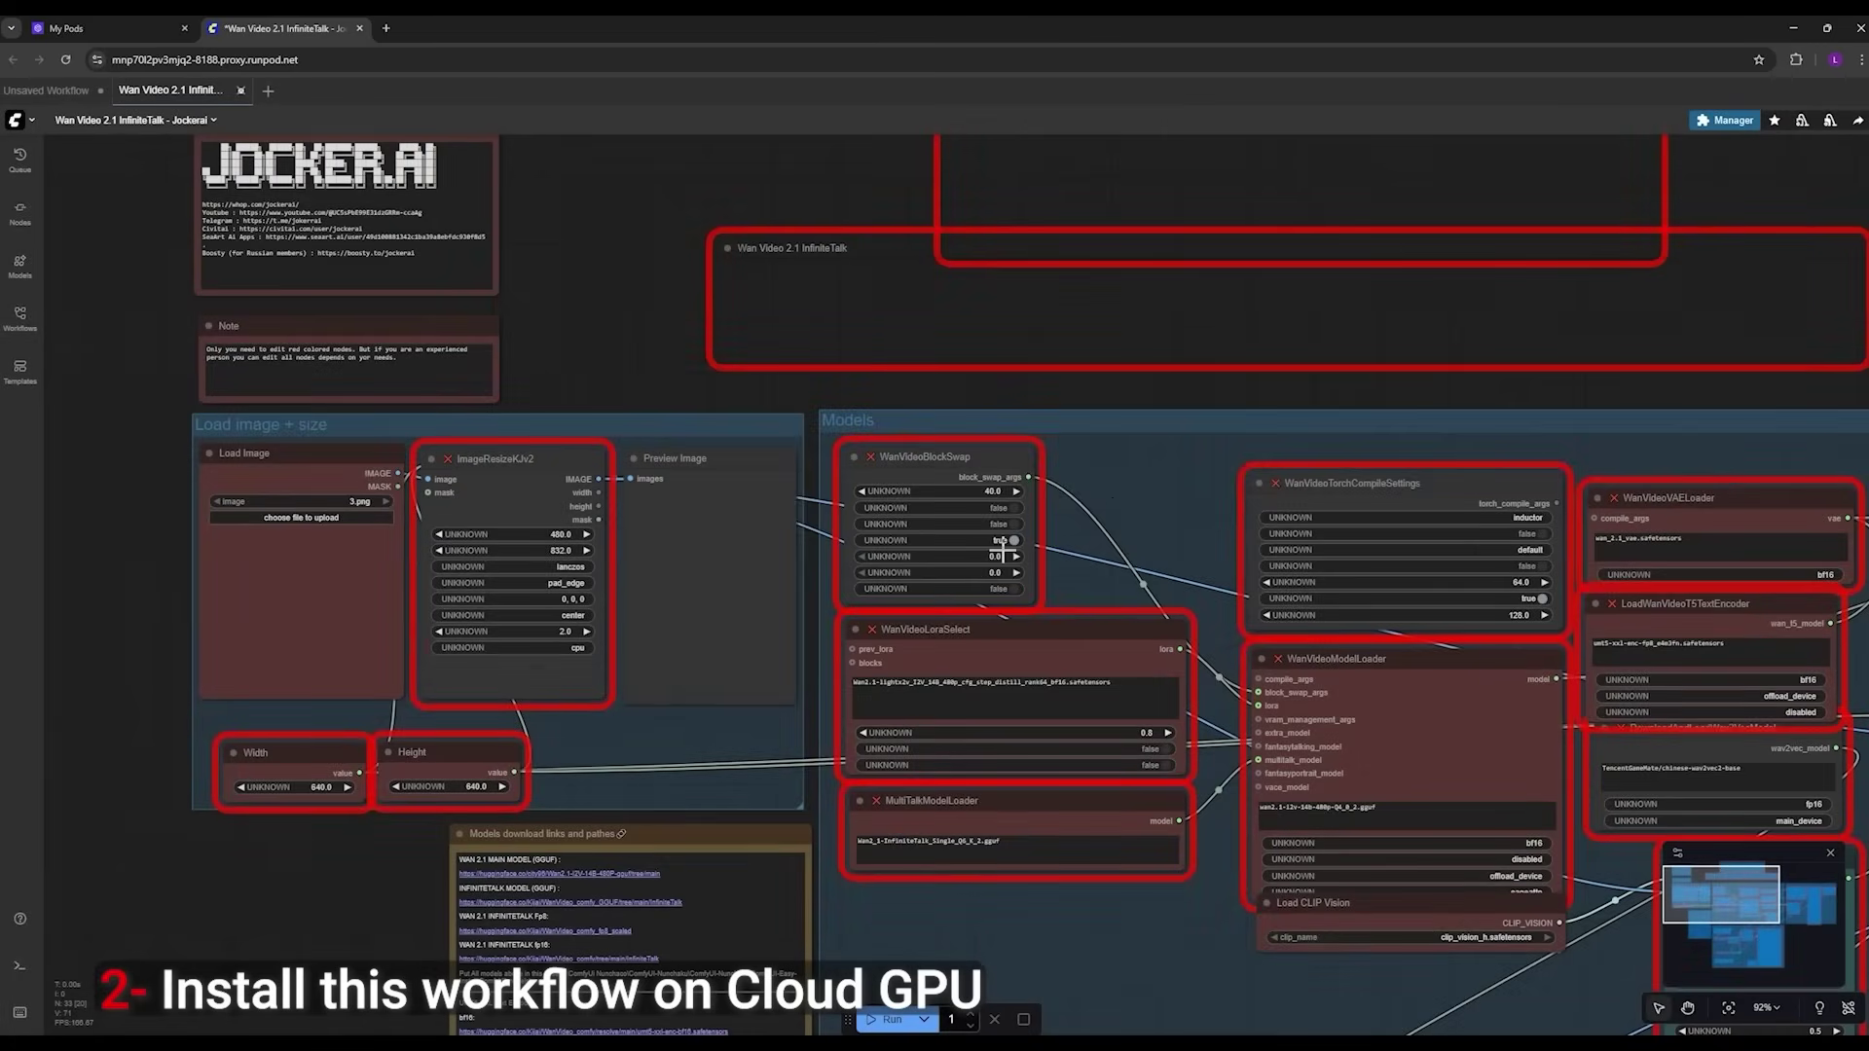
scroll(1273, 534, down, 4)
drag(1258, 422, 1106, 322)
scroll(1118, 398, down, 2)
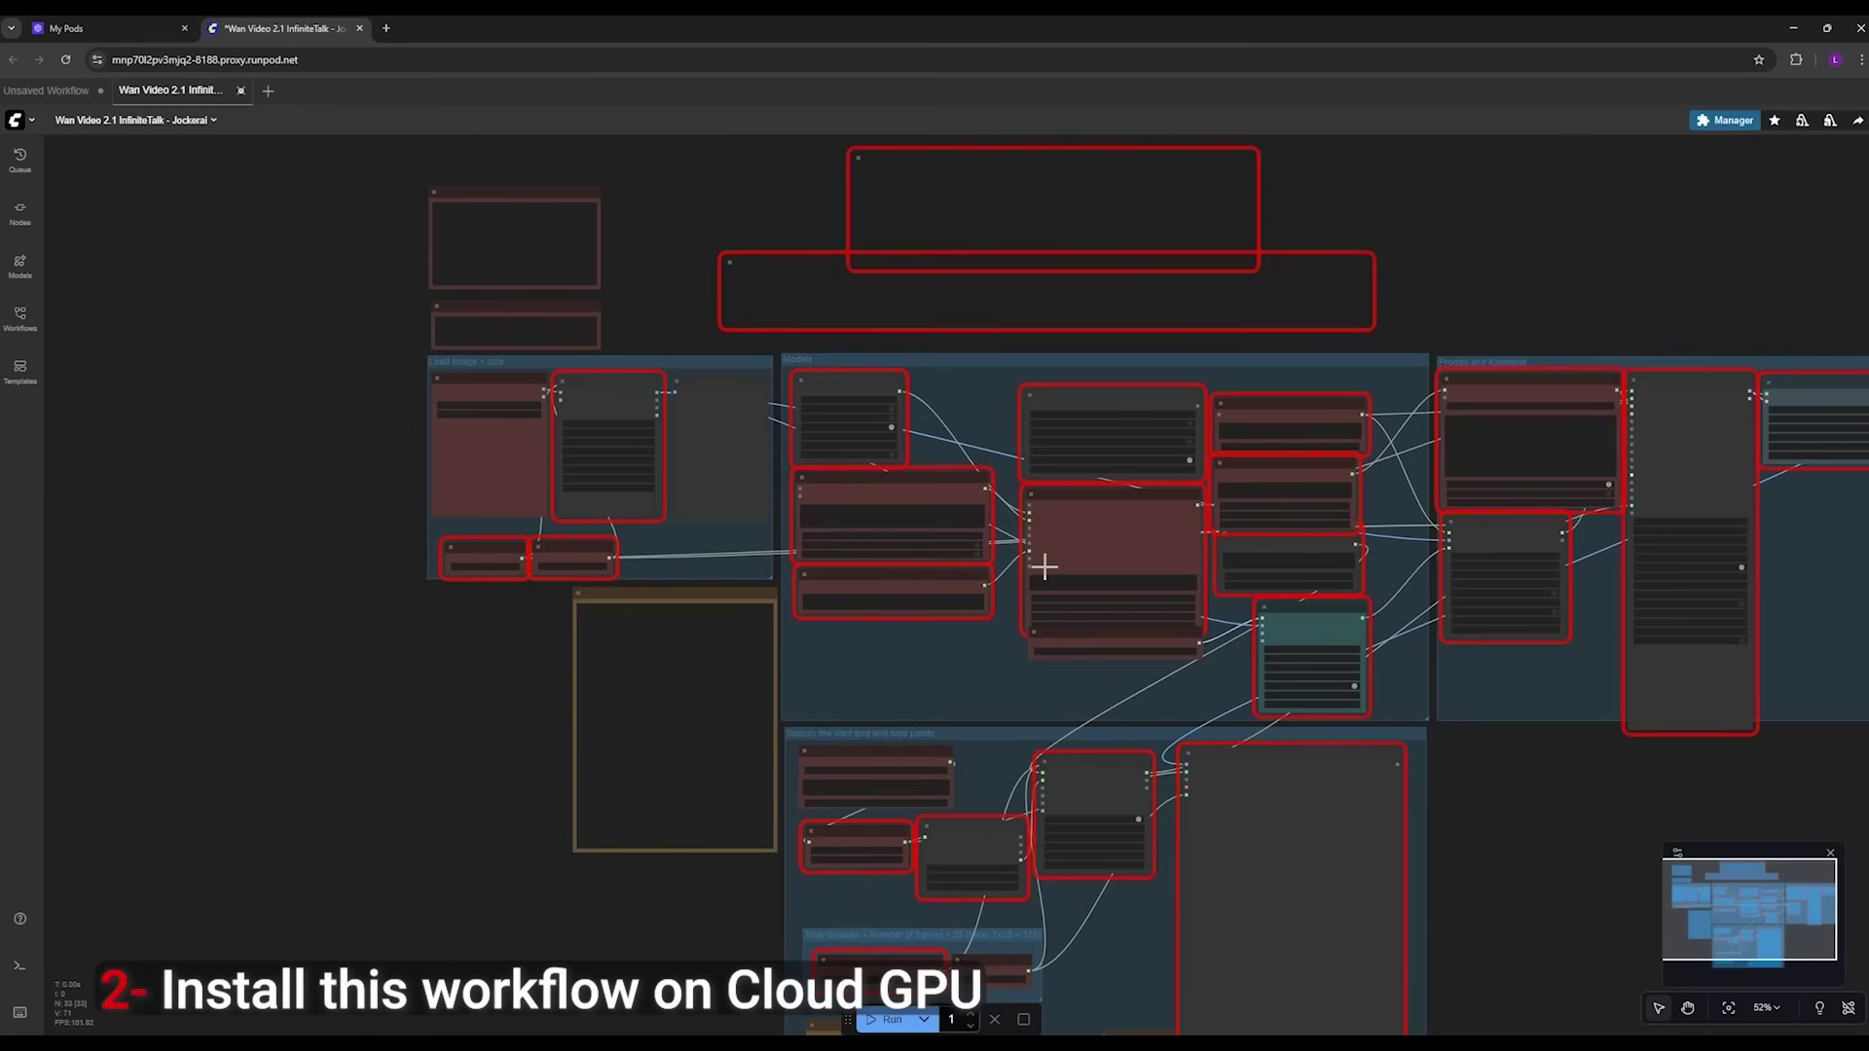
drag(1512, 815, 1444, 827)
Step: Show the server logs and install all missing custom node packs of the workflow
click(19, 965)
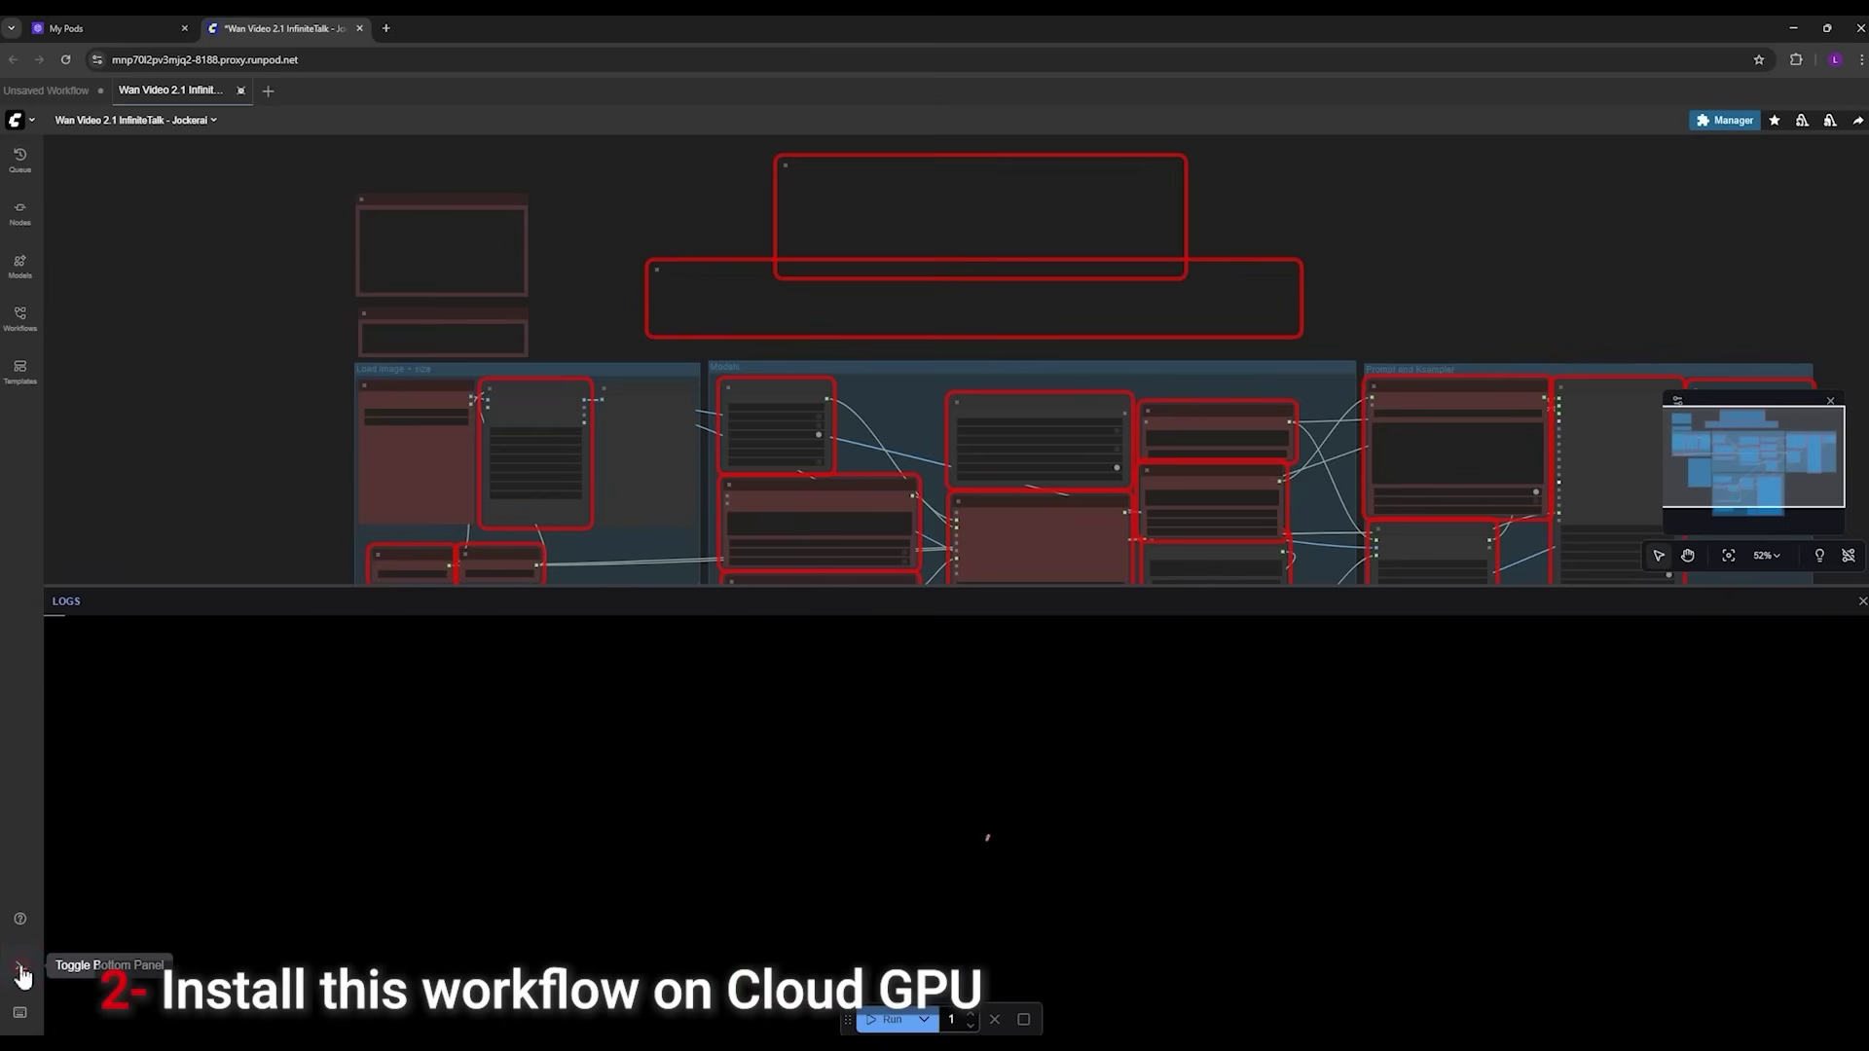
click(1723, 121)
click(953, 477)
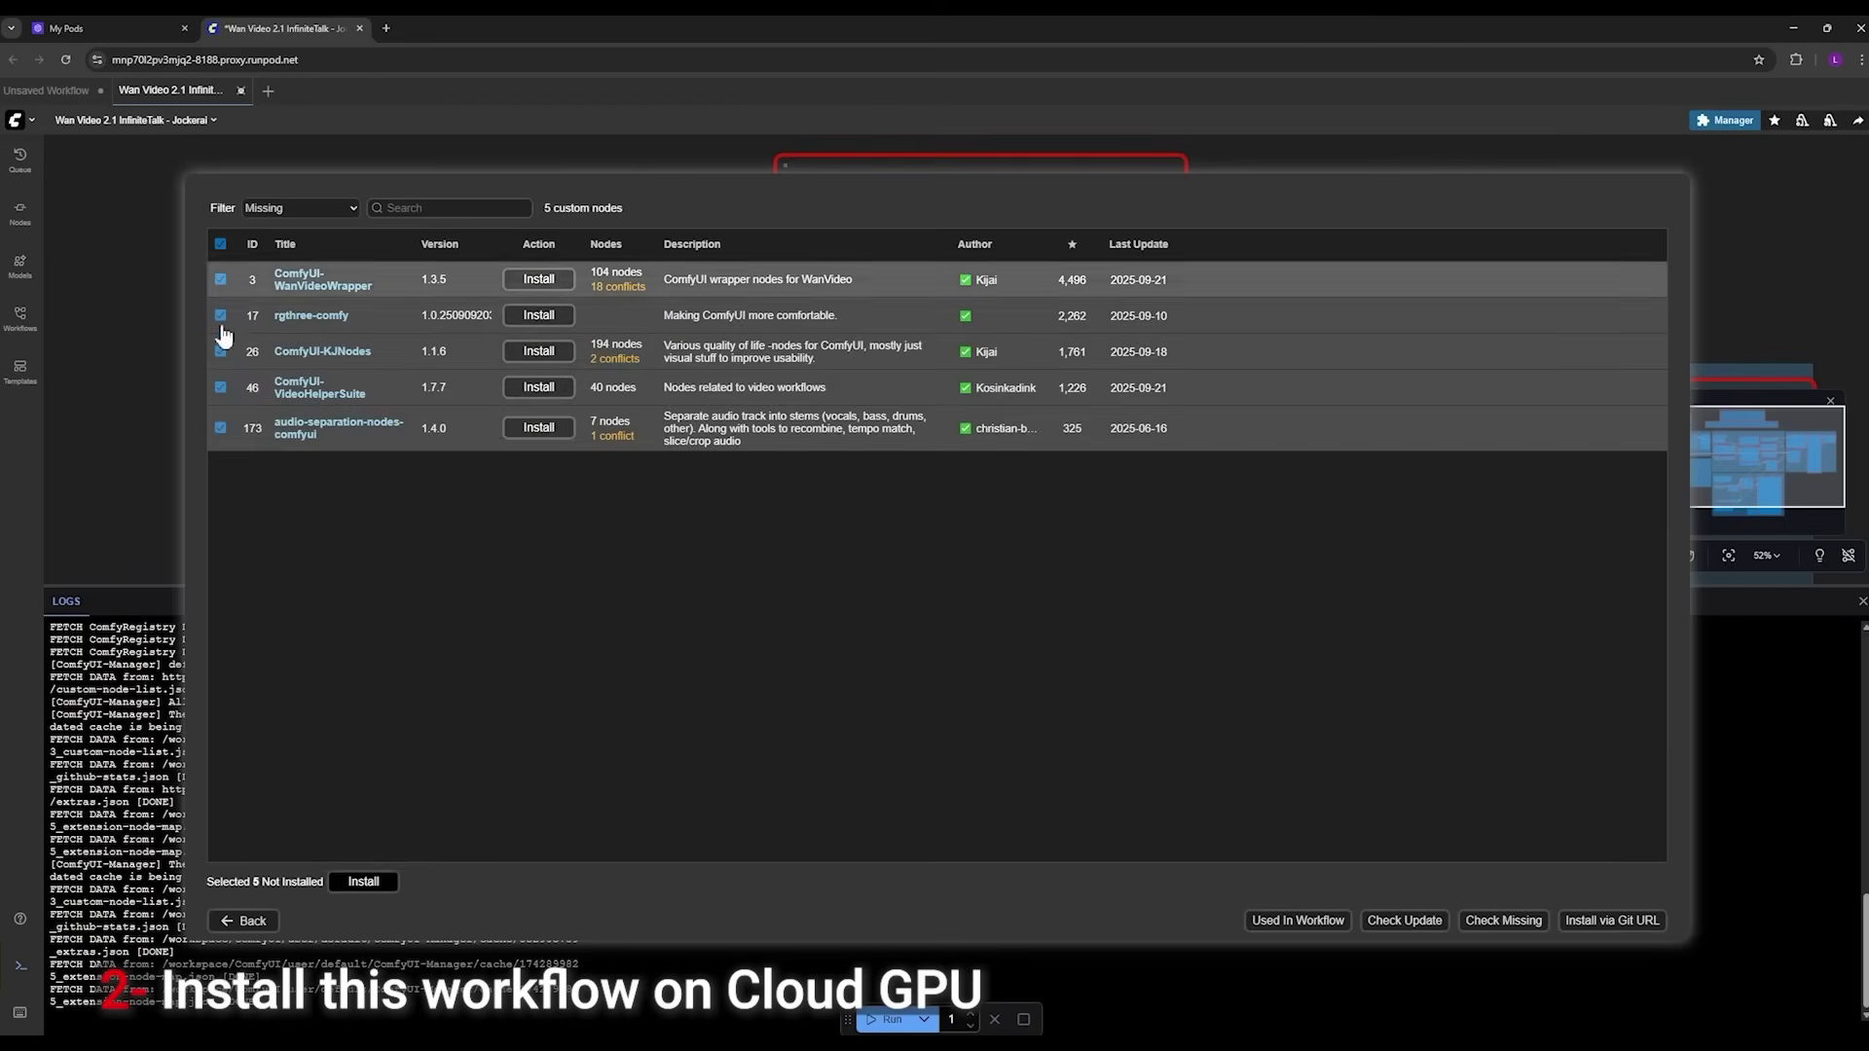
click(363, 881)
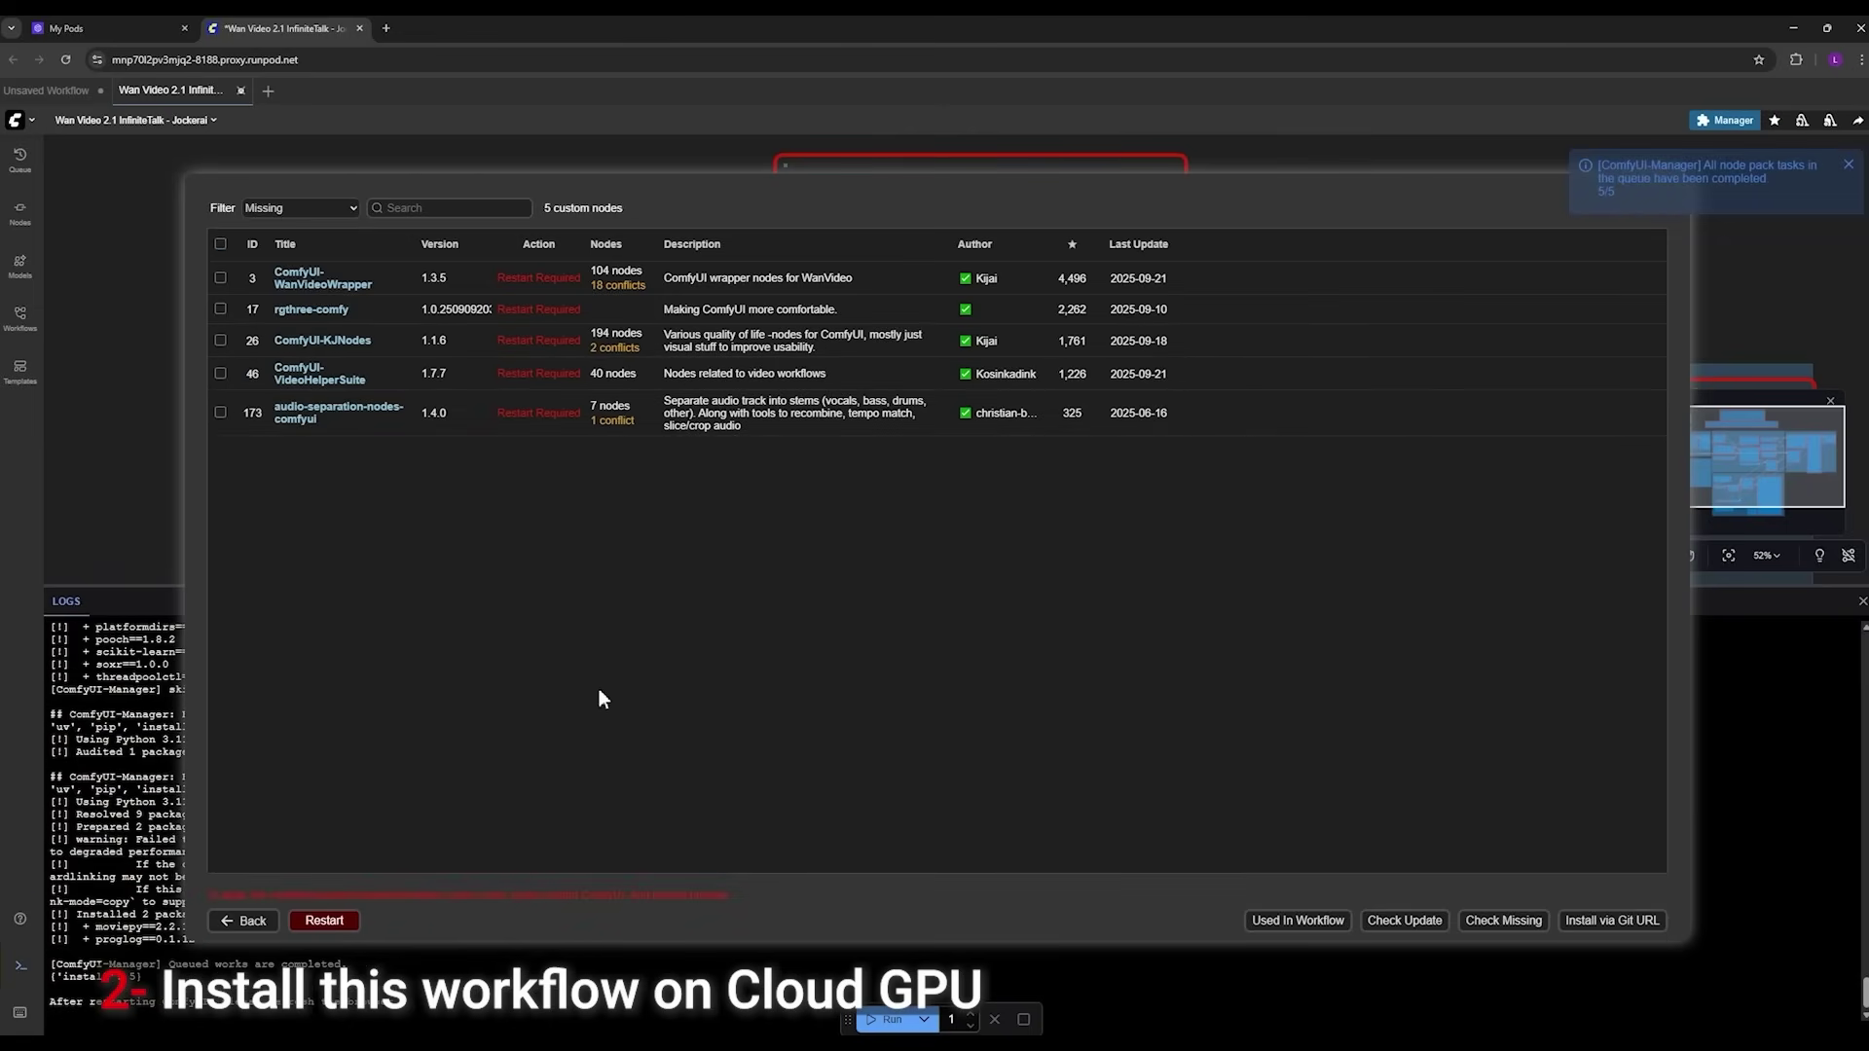
Step: Restart the ComfyUI server and refresh the browser page to apply the installed node packs
click(340, 922)
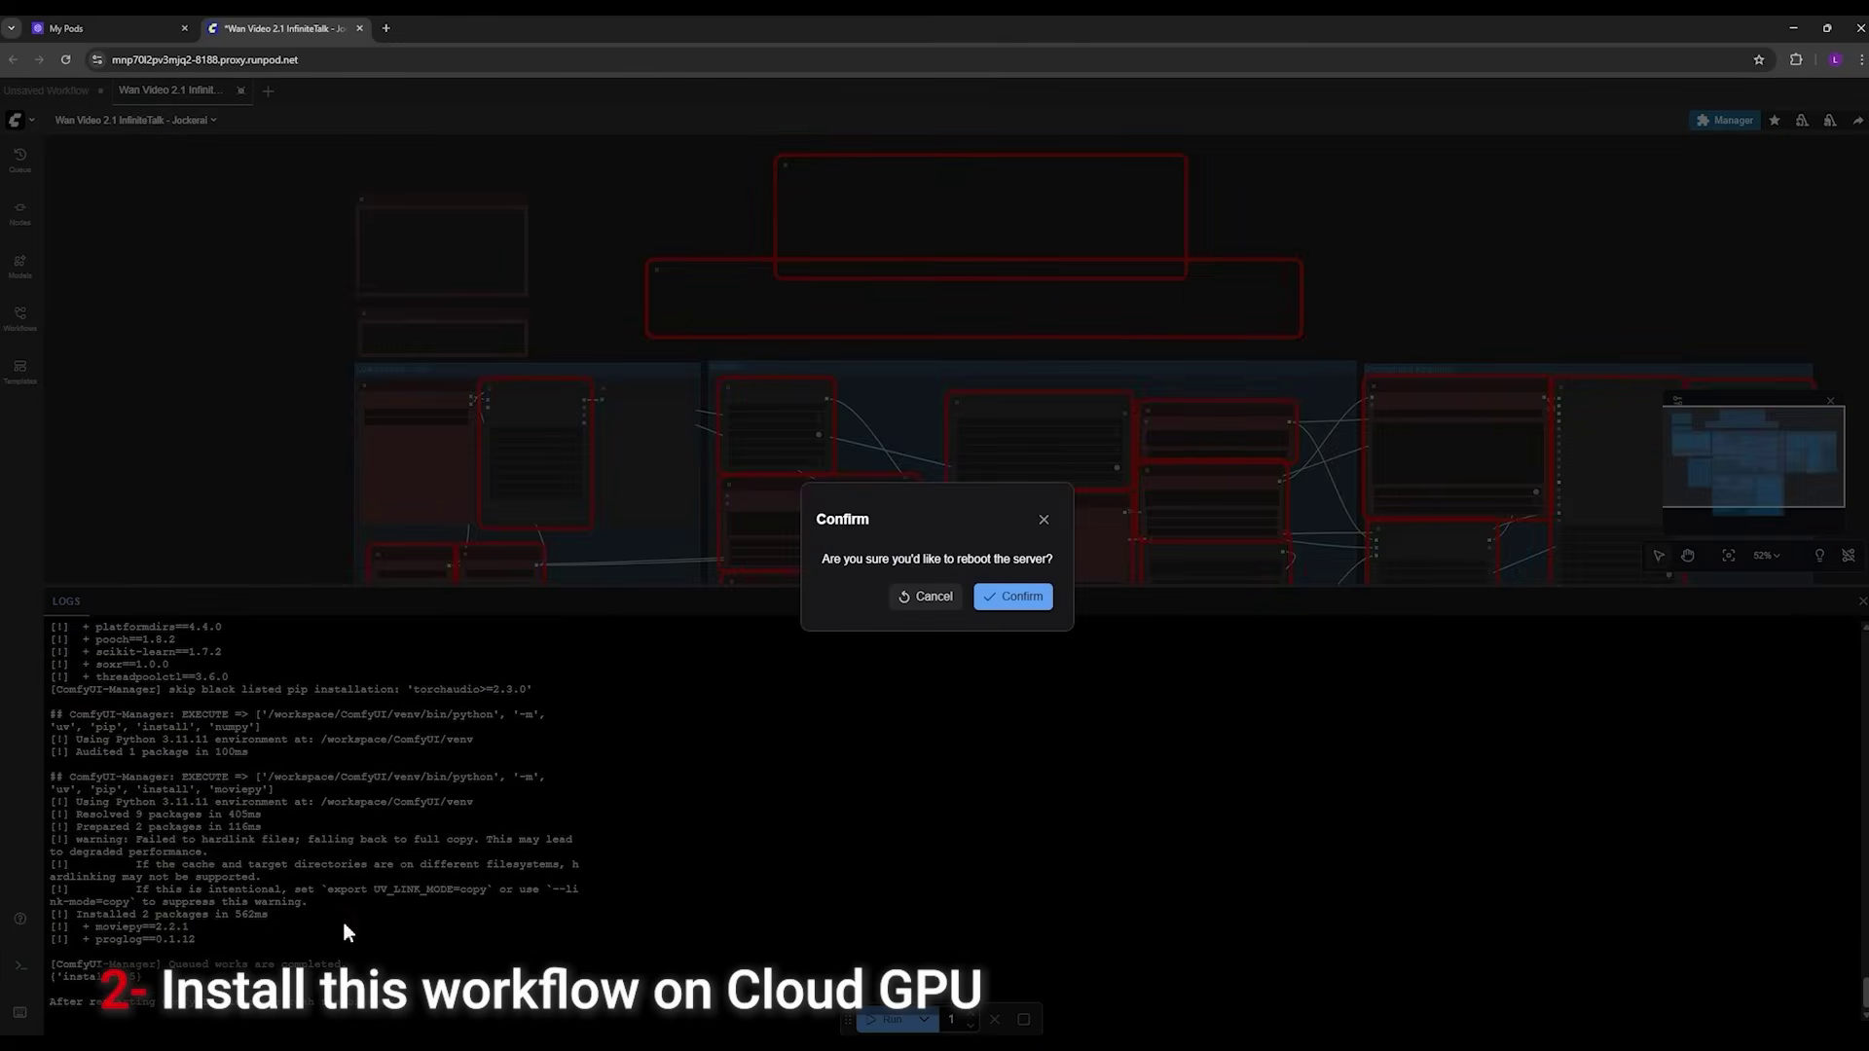
click(999, 599)
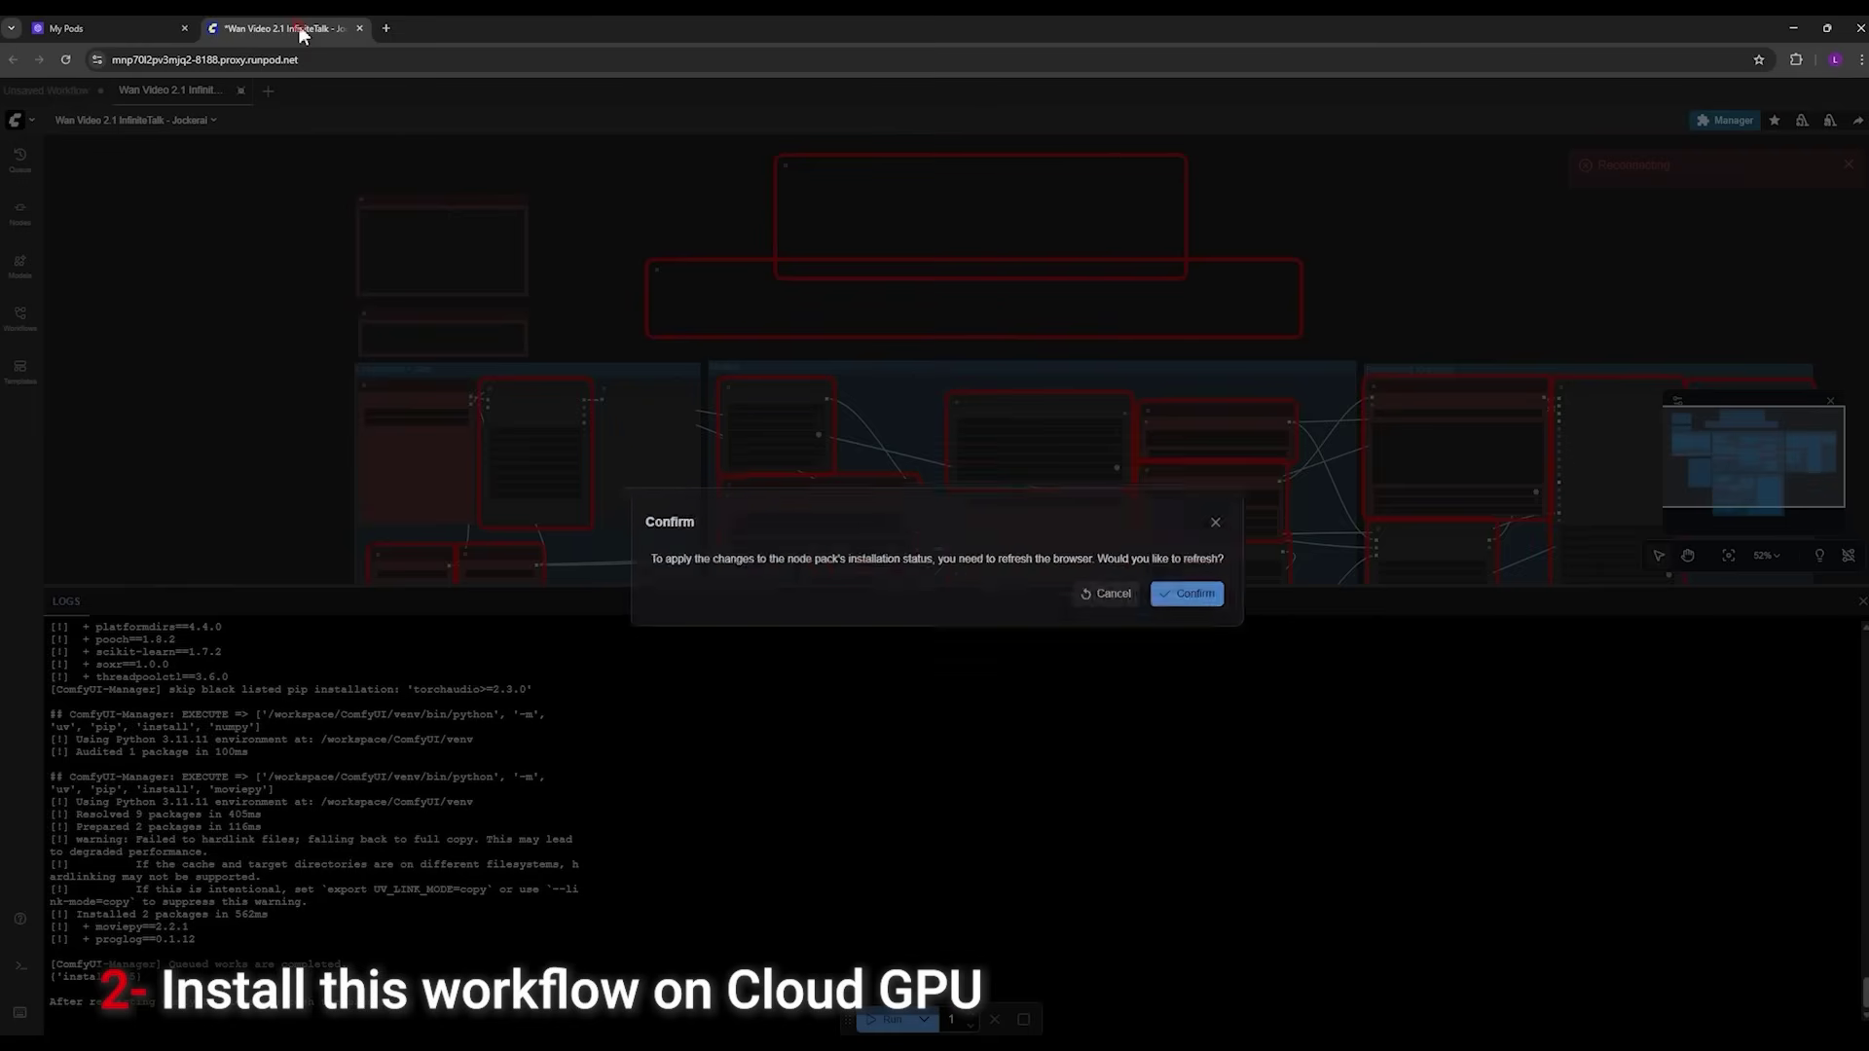
click(1193, 594)
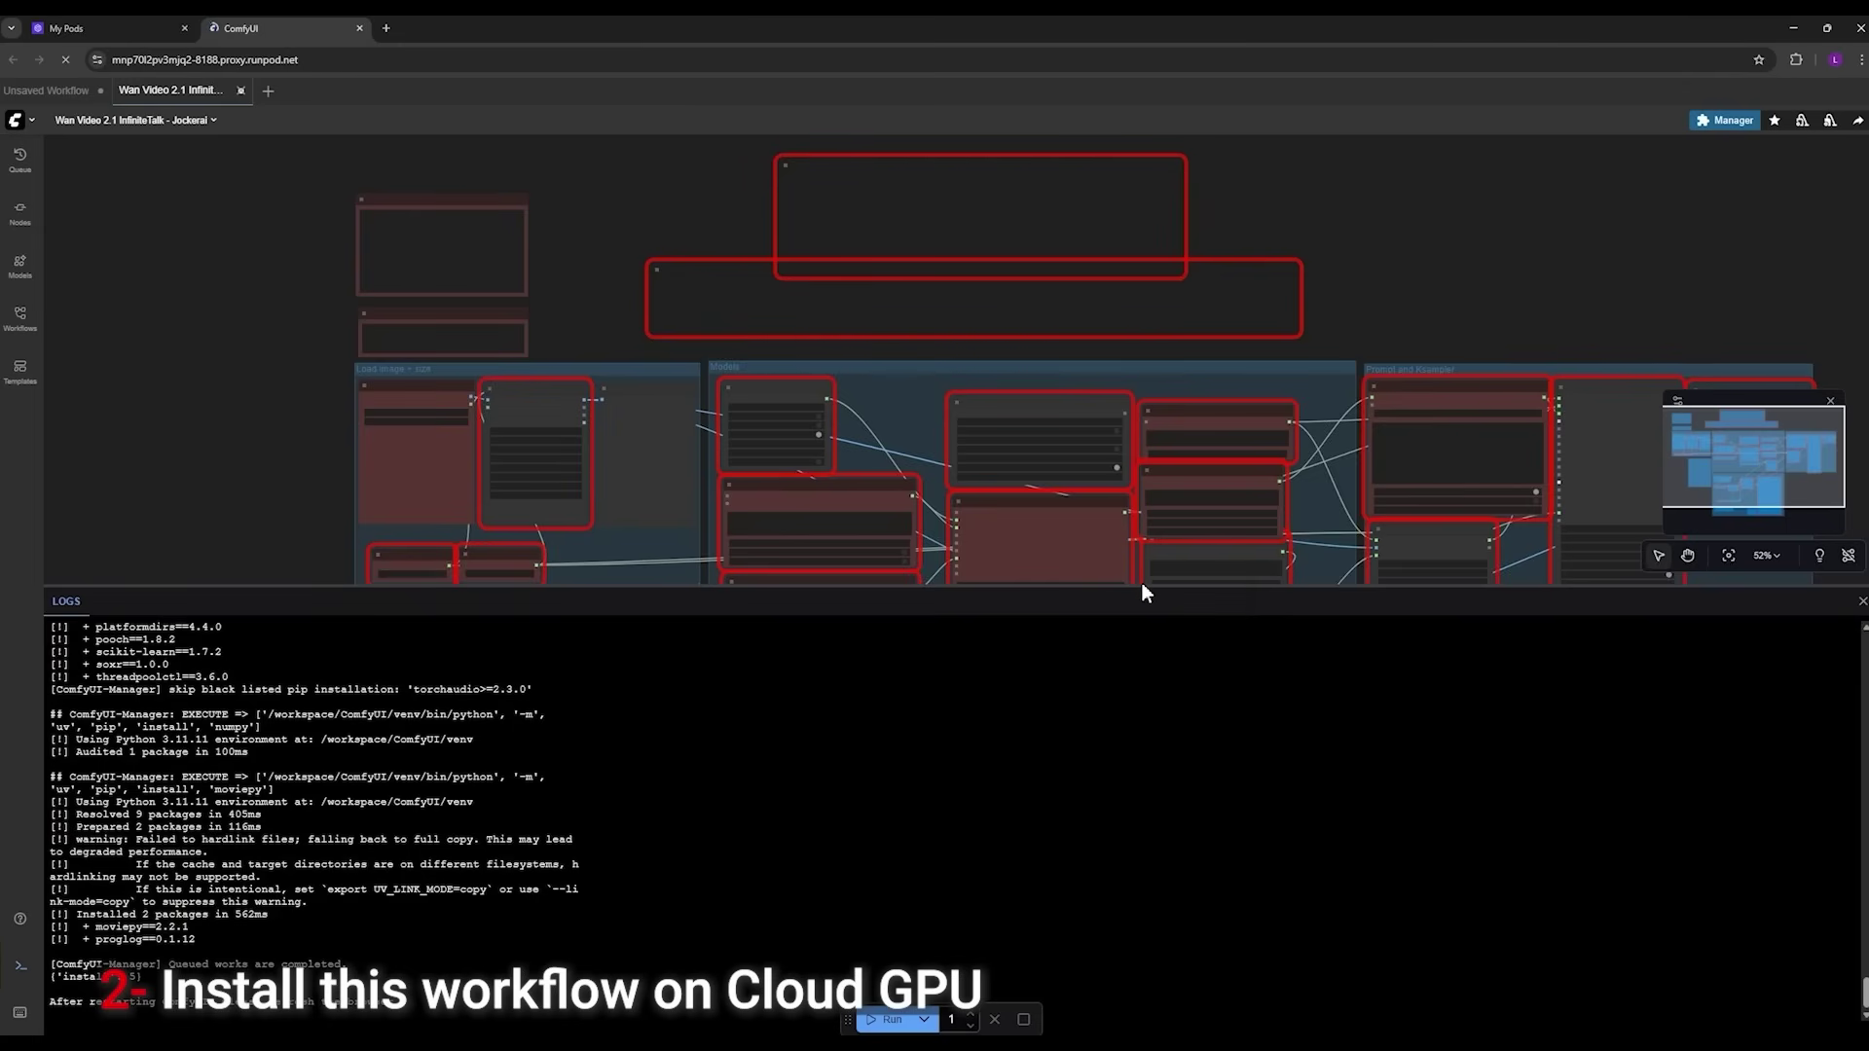
Step: Examine the reloaded workflow's model loader nodes and its WanVideo Lora Select node
scroll(1234, 701, down, 6)
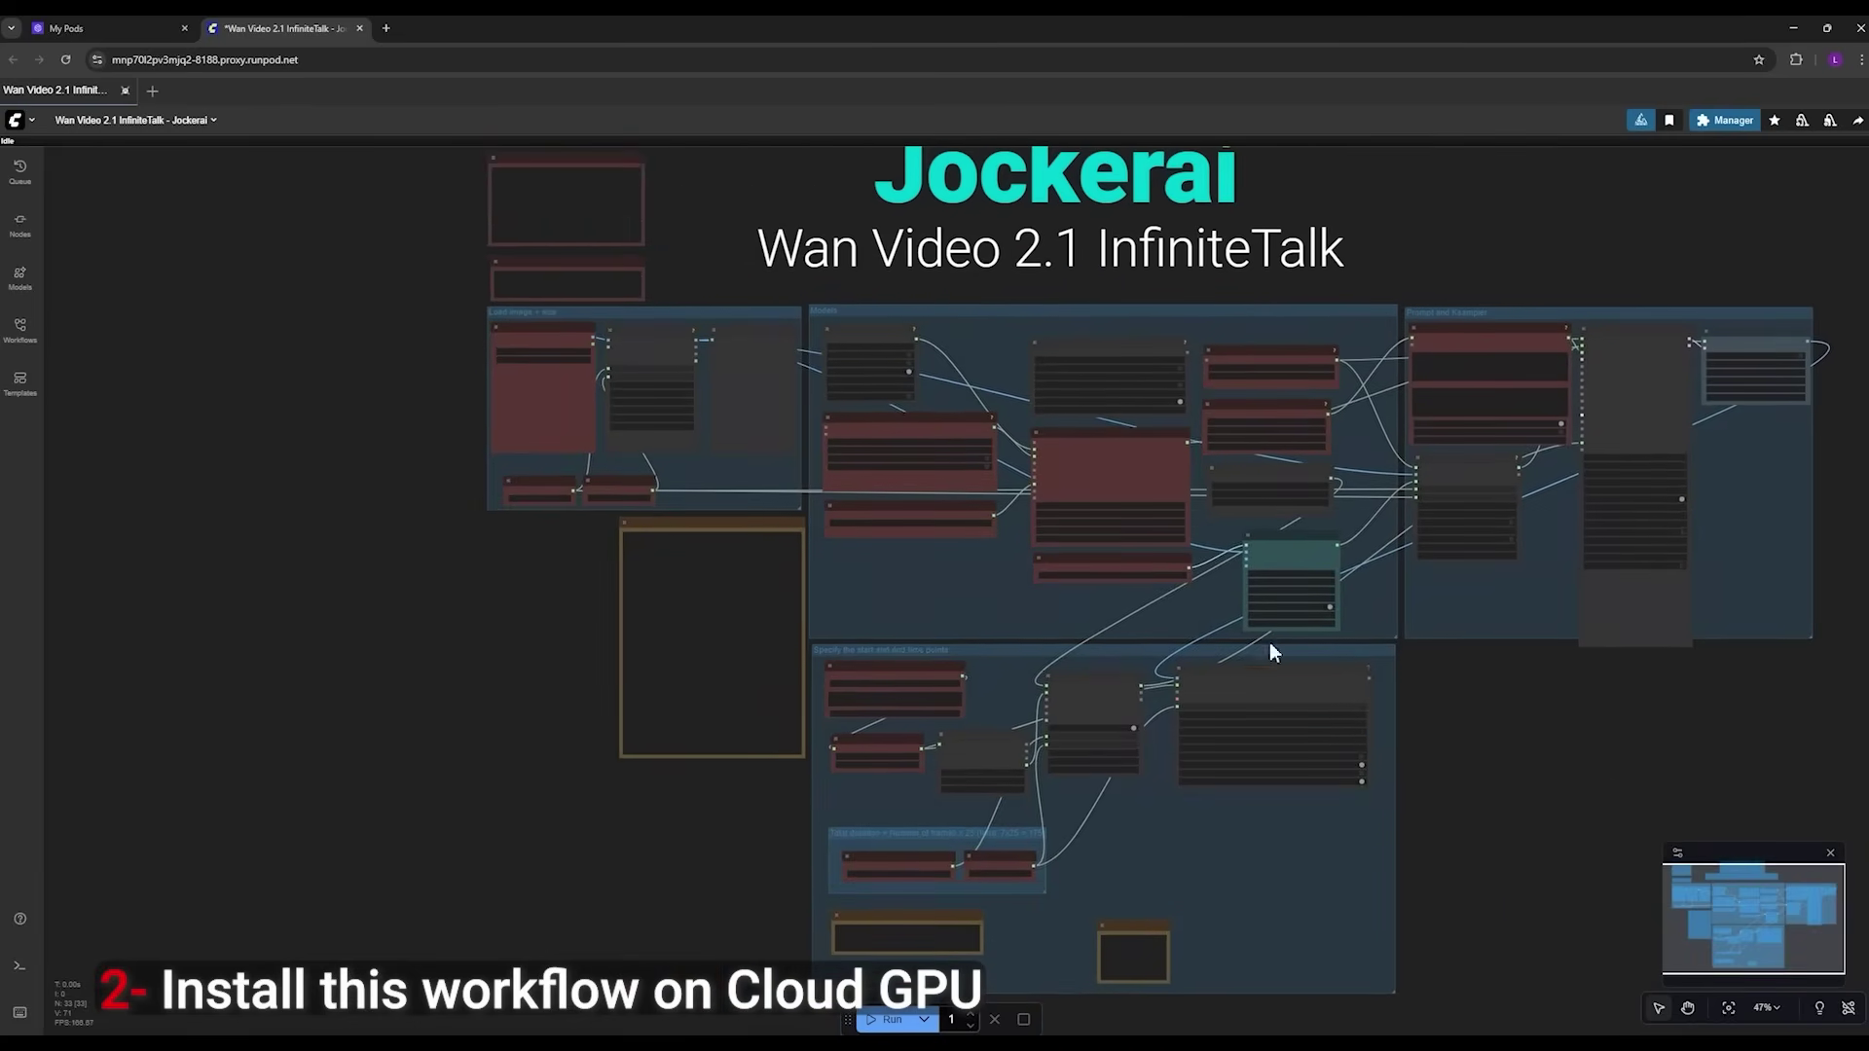
scroll(717, 367, up, 6)
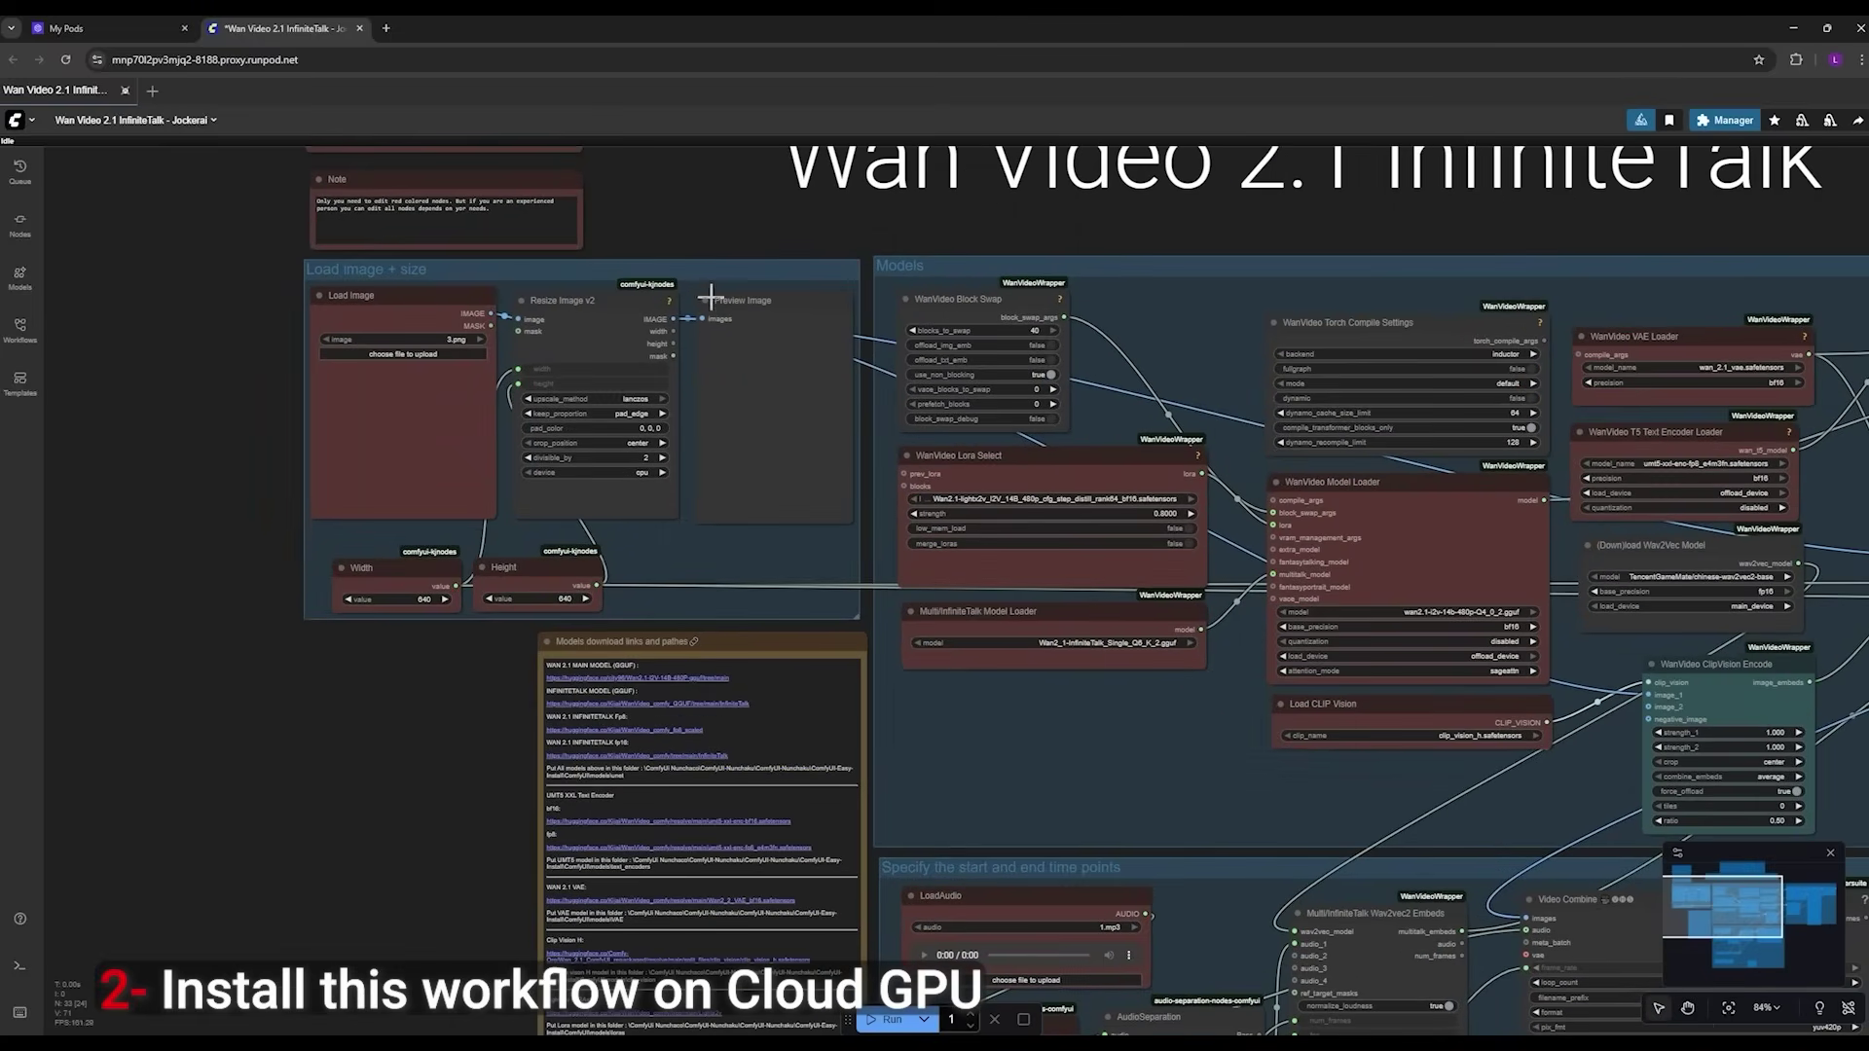
drag(722, 240, 506, 343)
scroll(824, 552, down, 3)
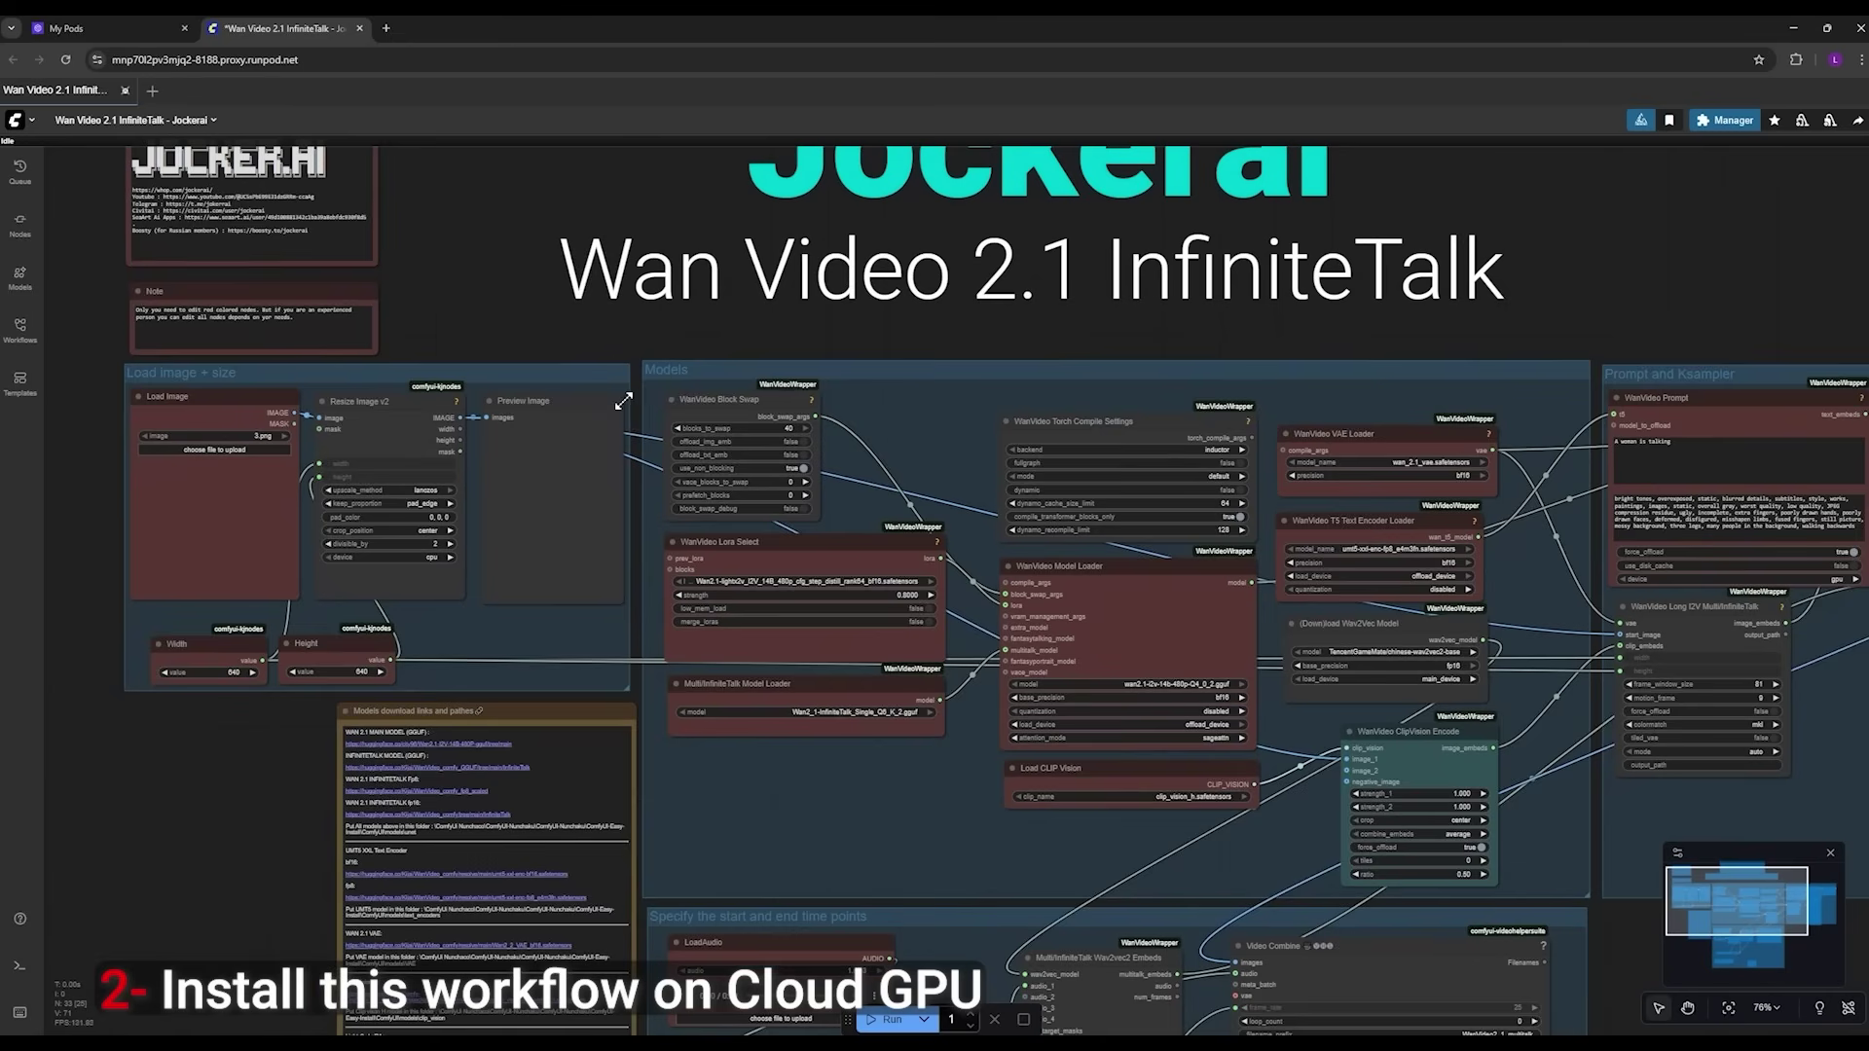
scroll(603, 331, up, 2)
click(813, 567)
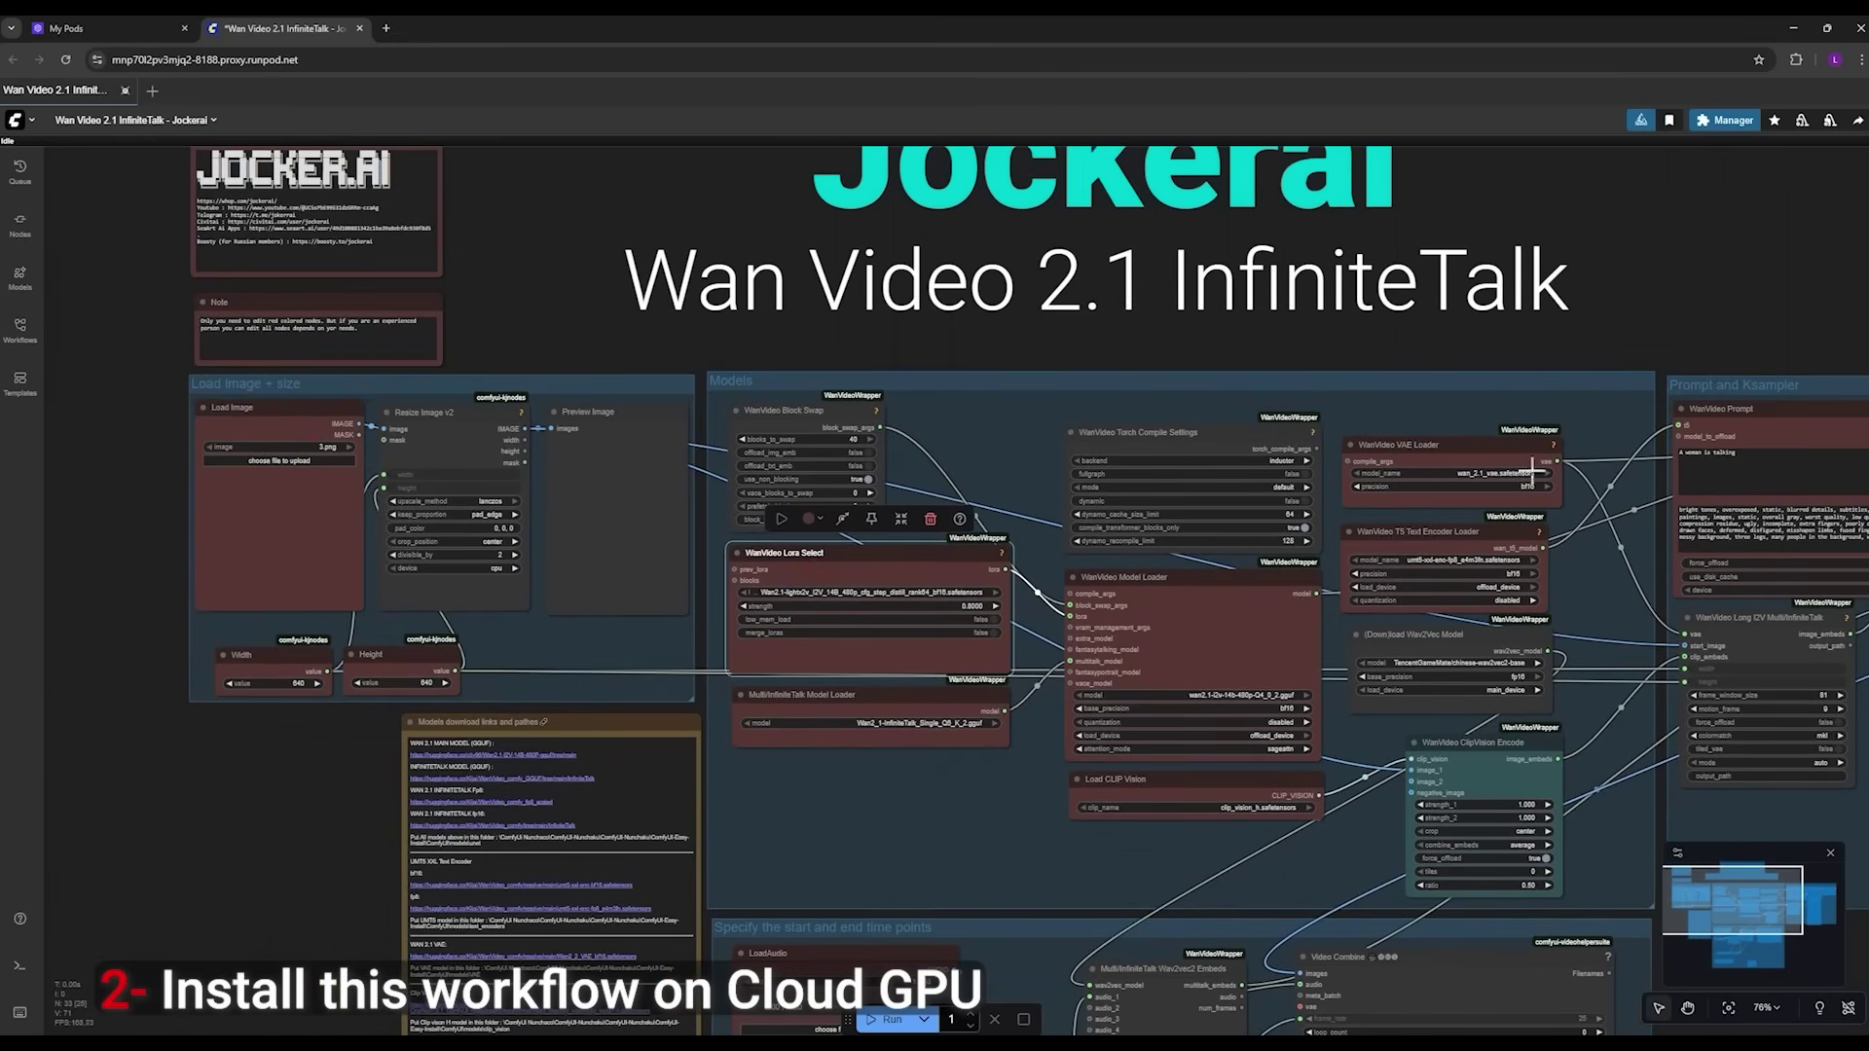
Step: Add a Download from URL node in the empty canvas area beside the Jocker.AI note and open its url value
drag(639, 218, 808, 531)
scroll(813, 523, up, 2)
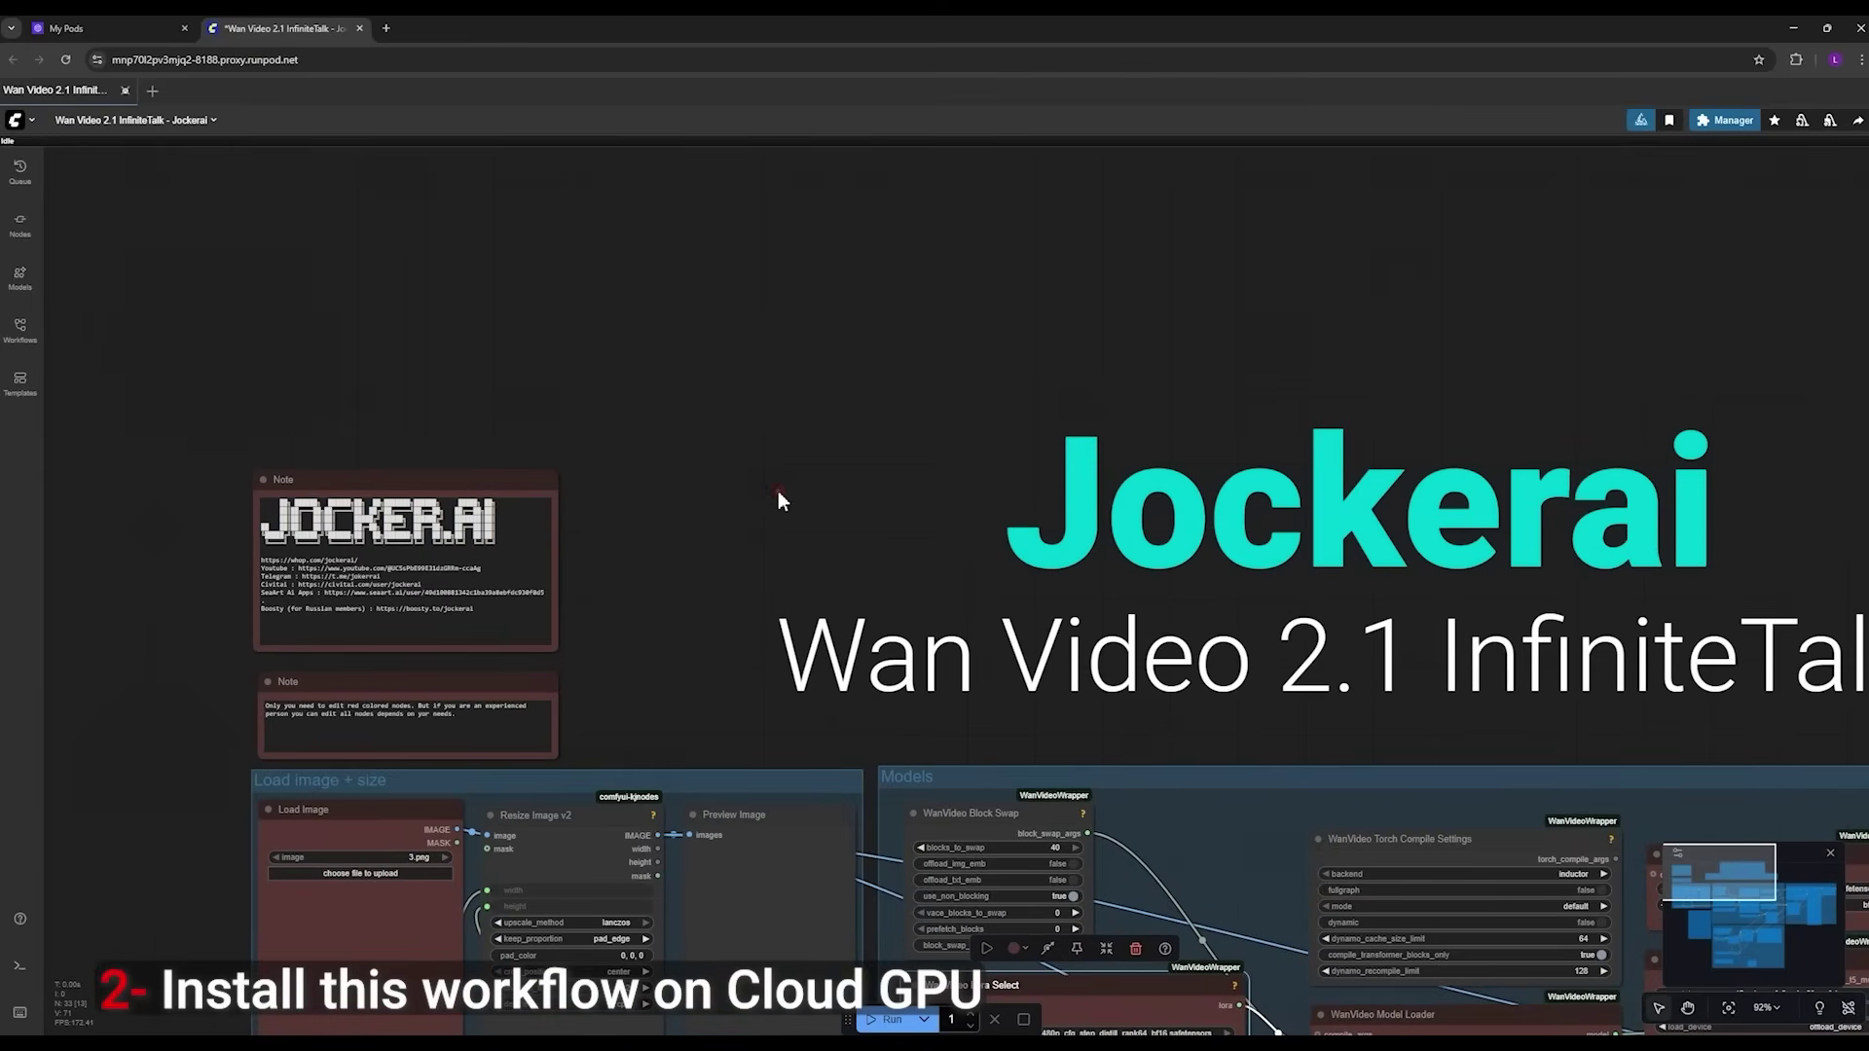
double_click(779, 494)
text(url)
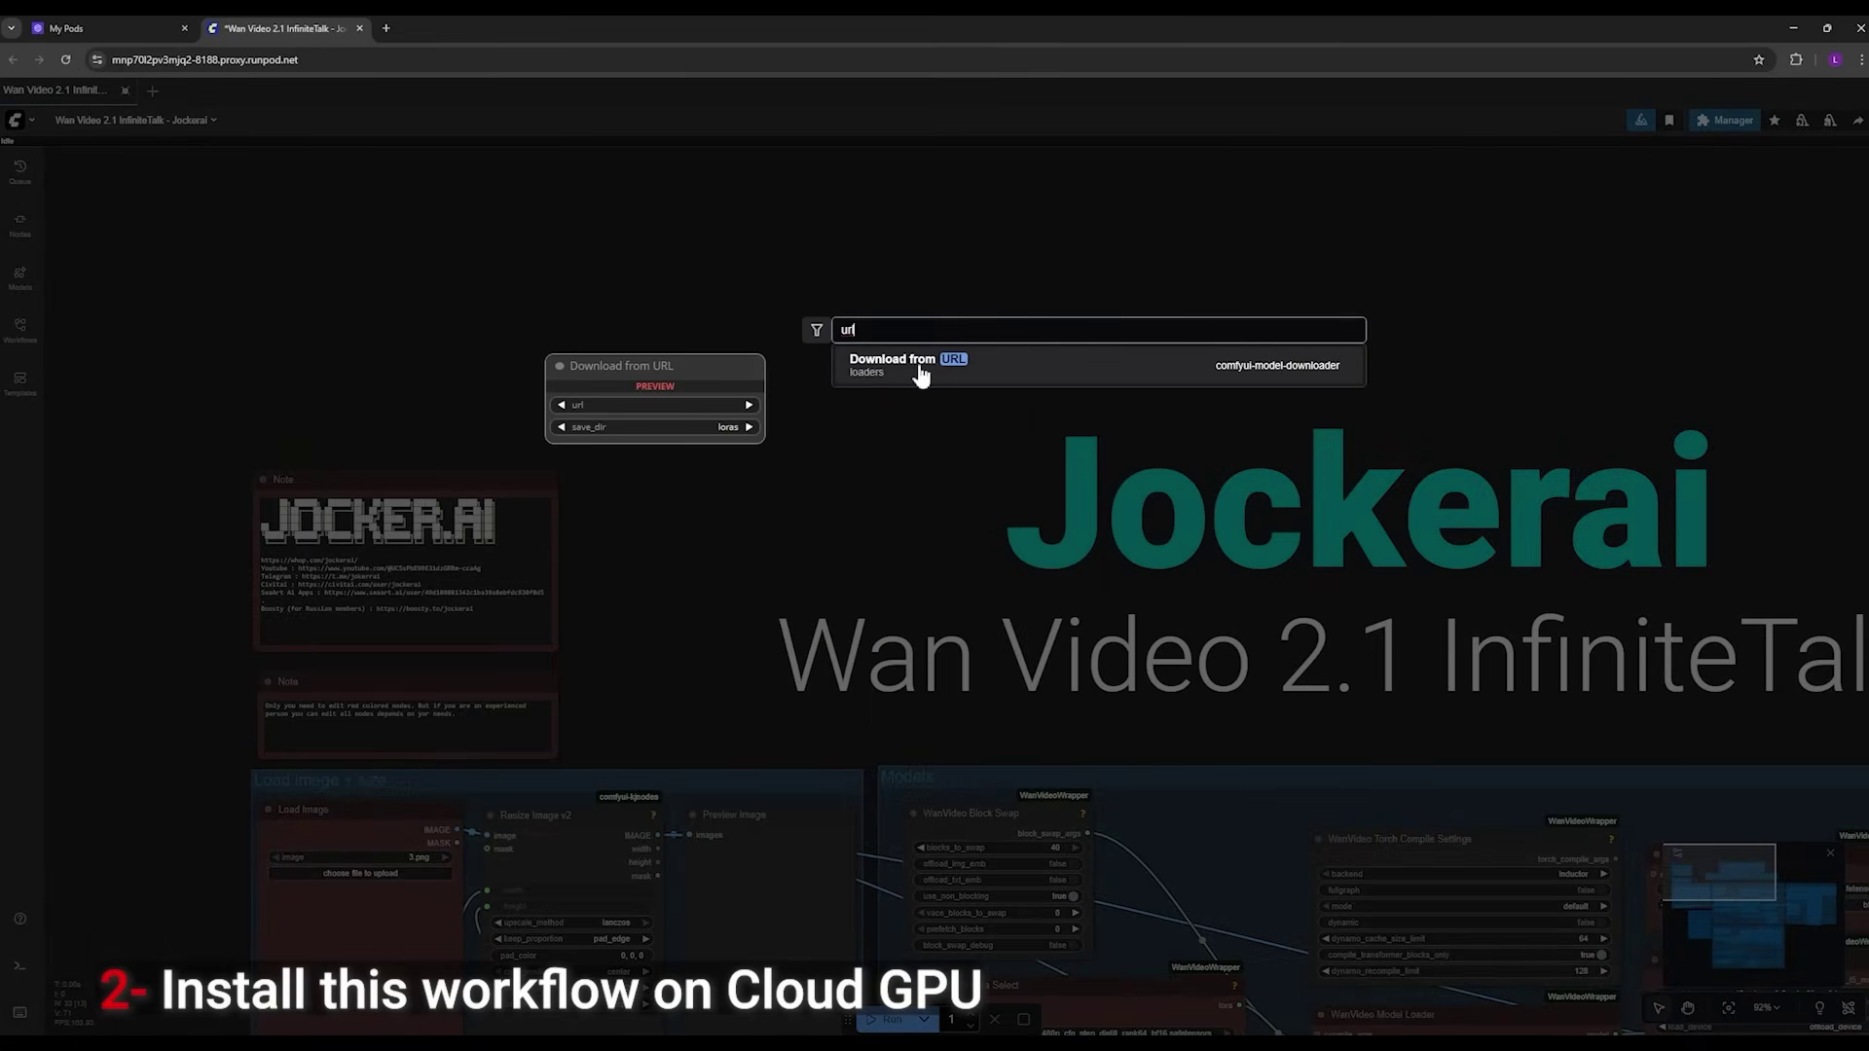
click(920, 375)
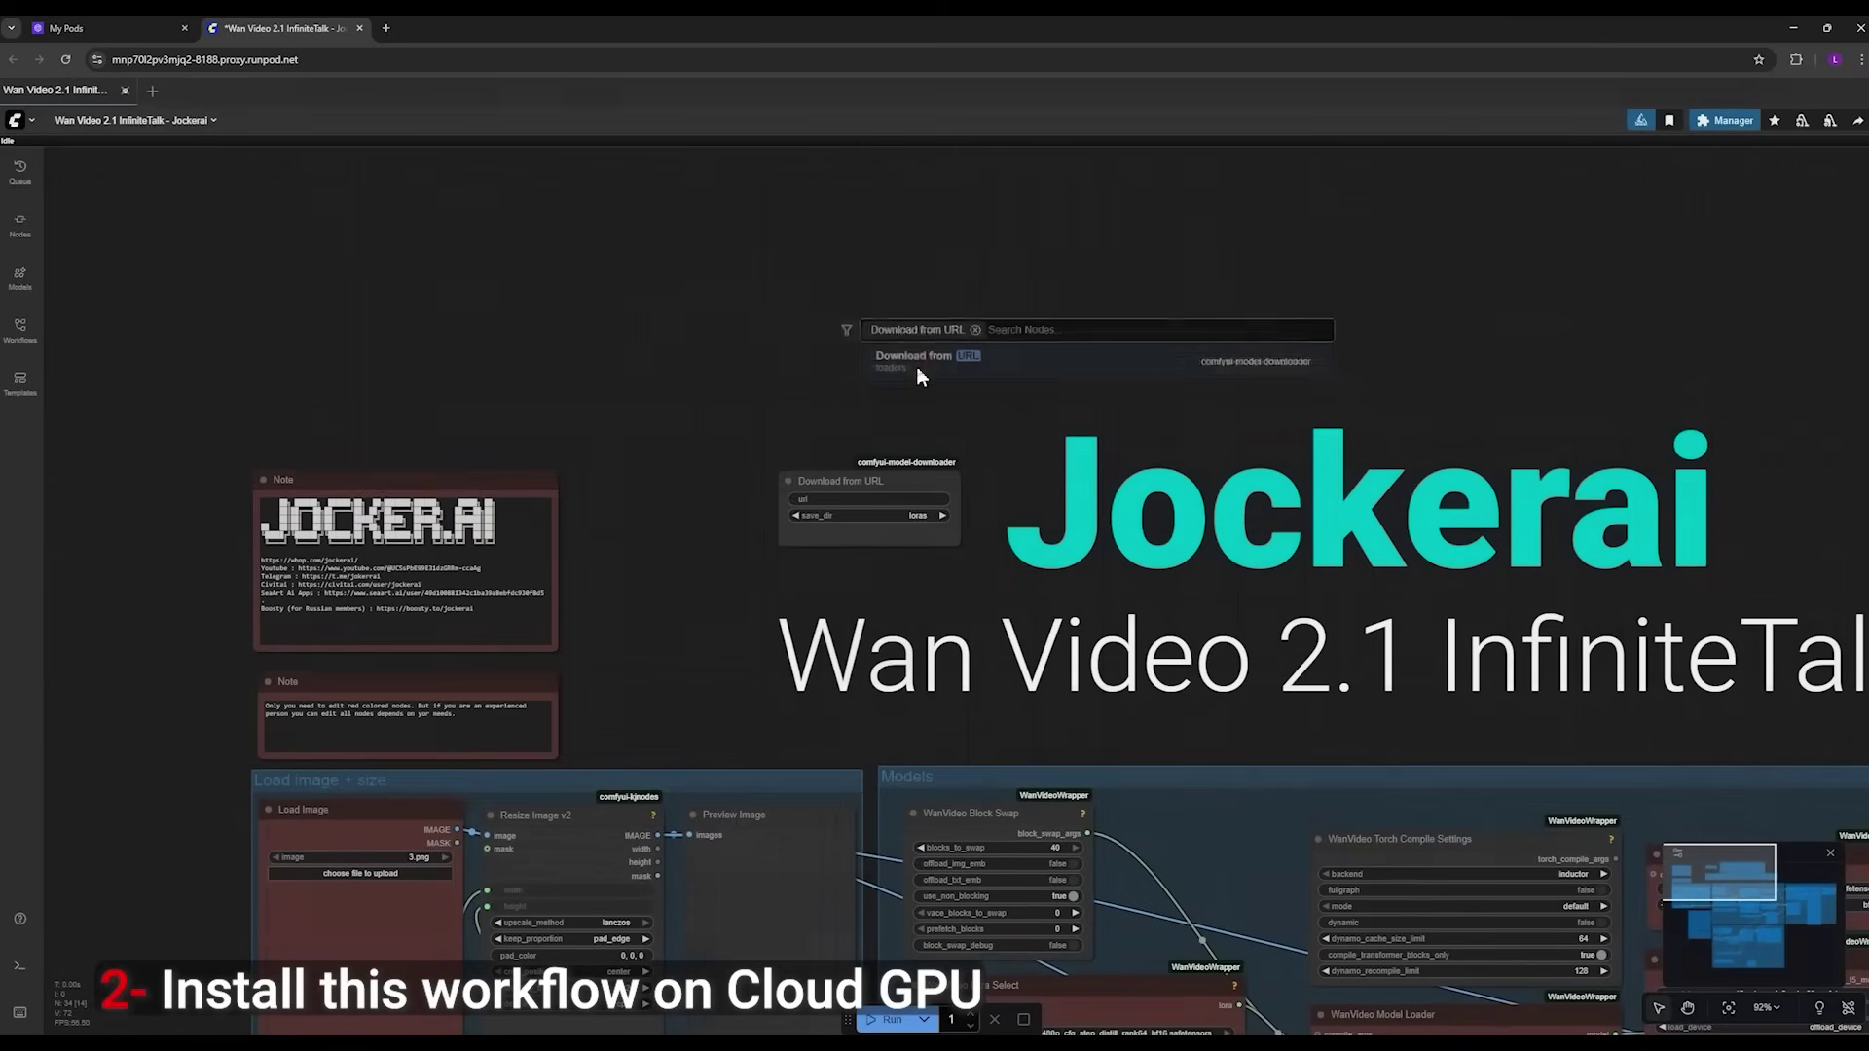
drag(827, 491, 759, 506)
scroll(758, 505, up, 3)
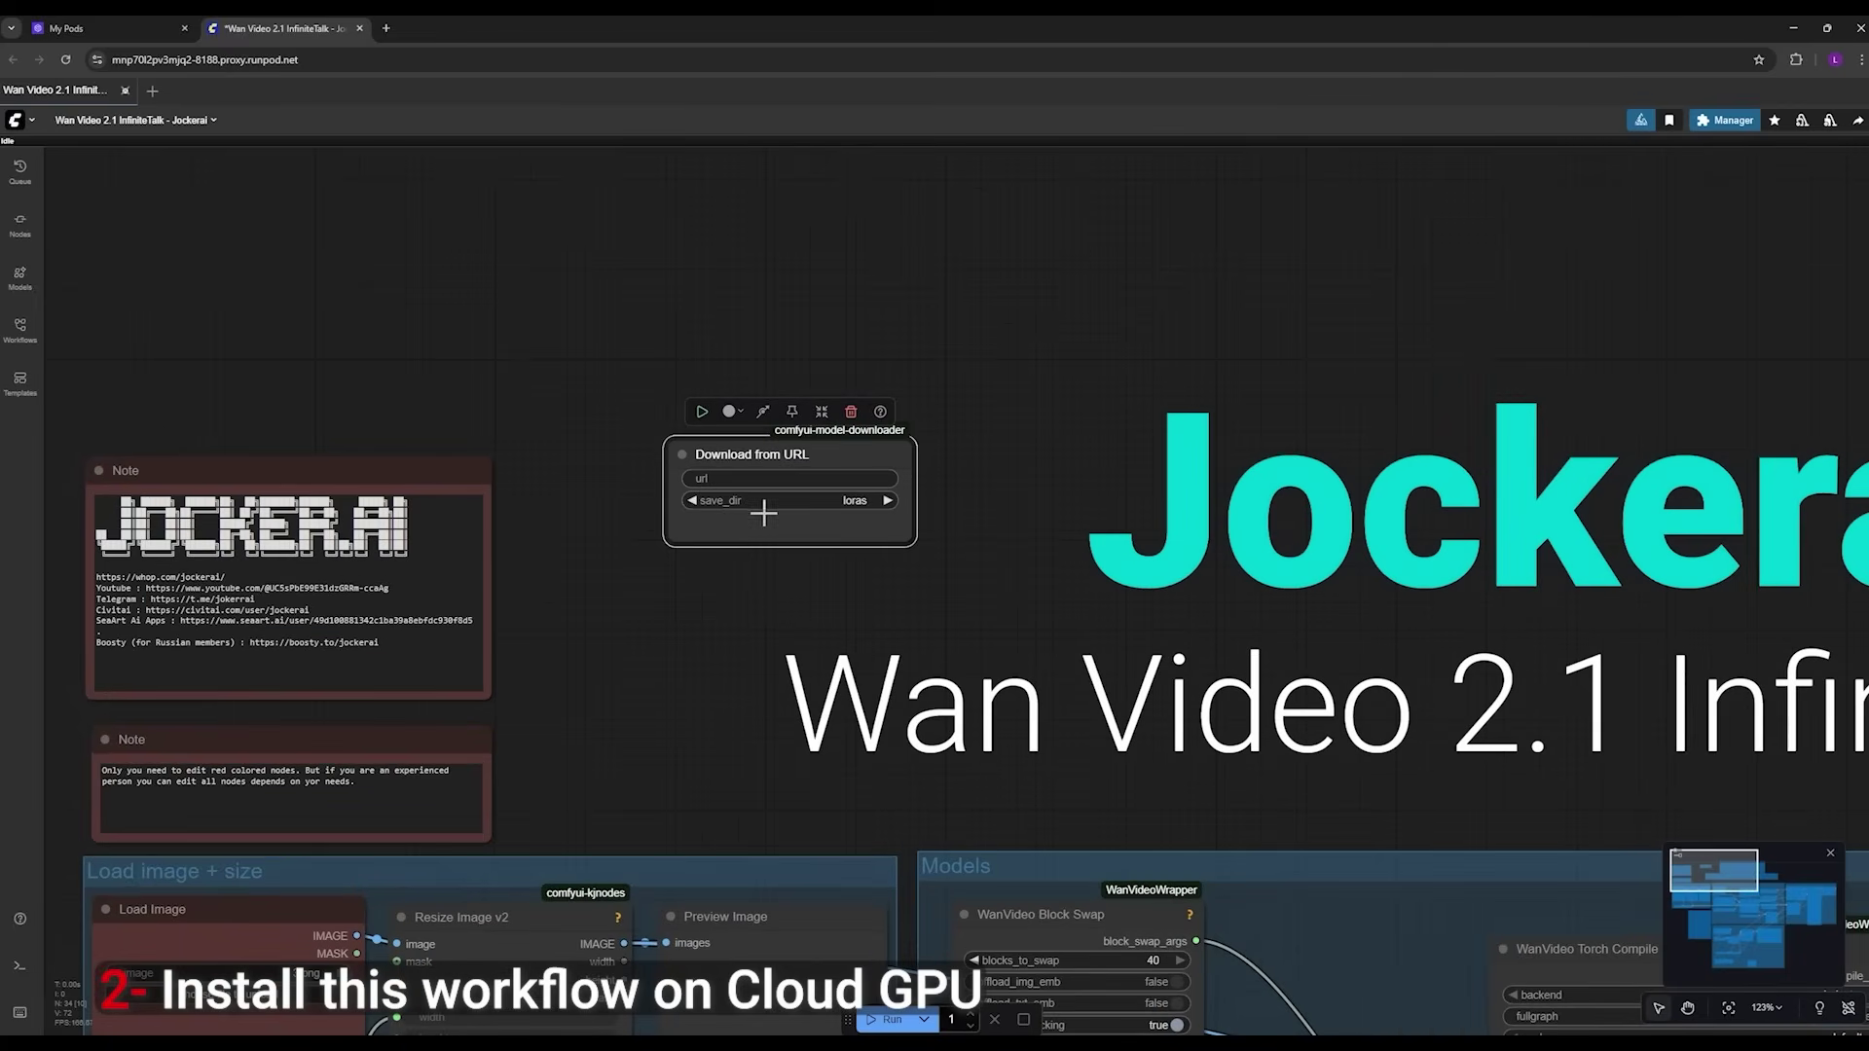
click(745, 478)
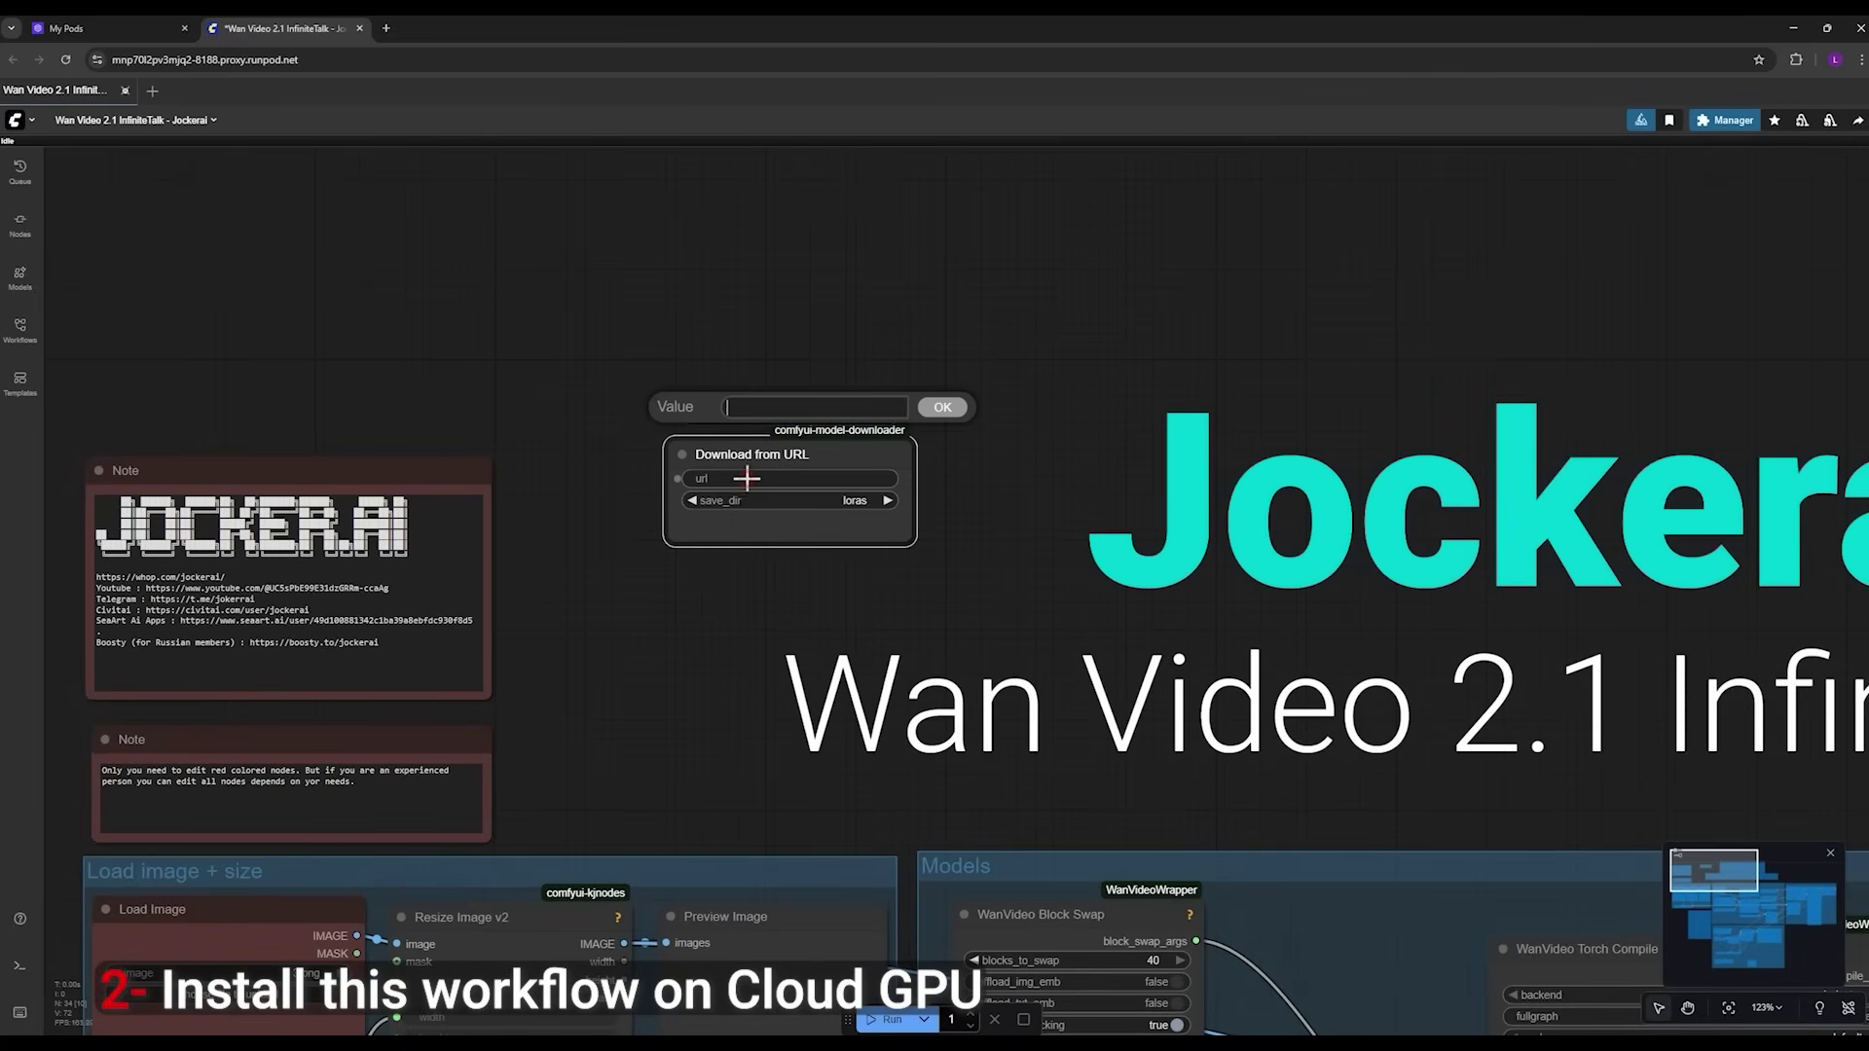
Step: From the note's WAN 2.1 InfiniteTalk fp8 link, copy the download address of Wan2_1-InfiniteTalk-Single_fp8_e4m3fn_scaled_KJ.safetensors
scroll(724, 699, down, 1)
drag(725, 699, 928, 302)
drag(795, 884, 873, 448)
scroll(873, 447, up, 2)
right_click(846, 689)
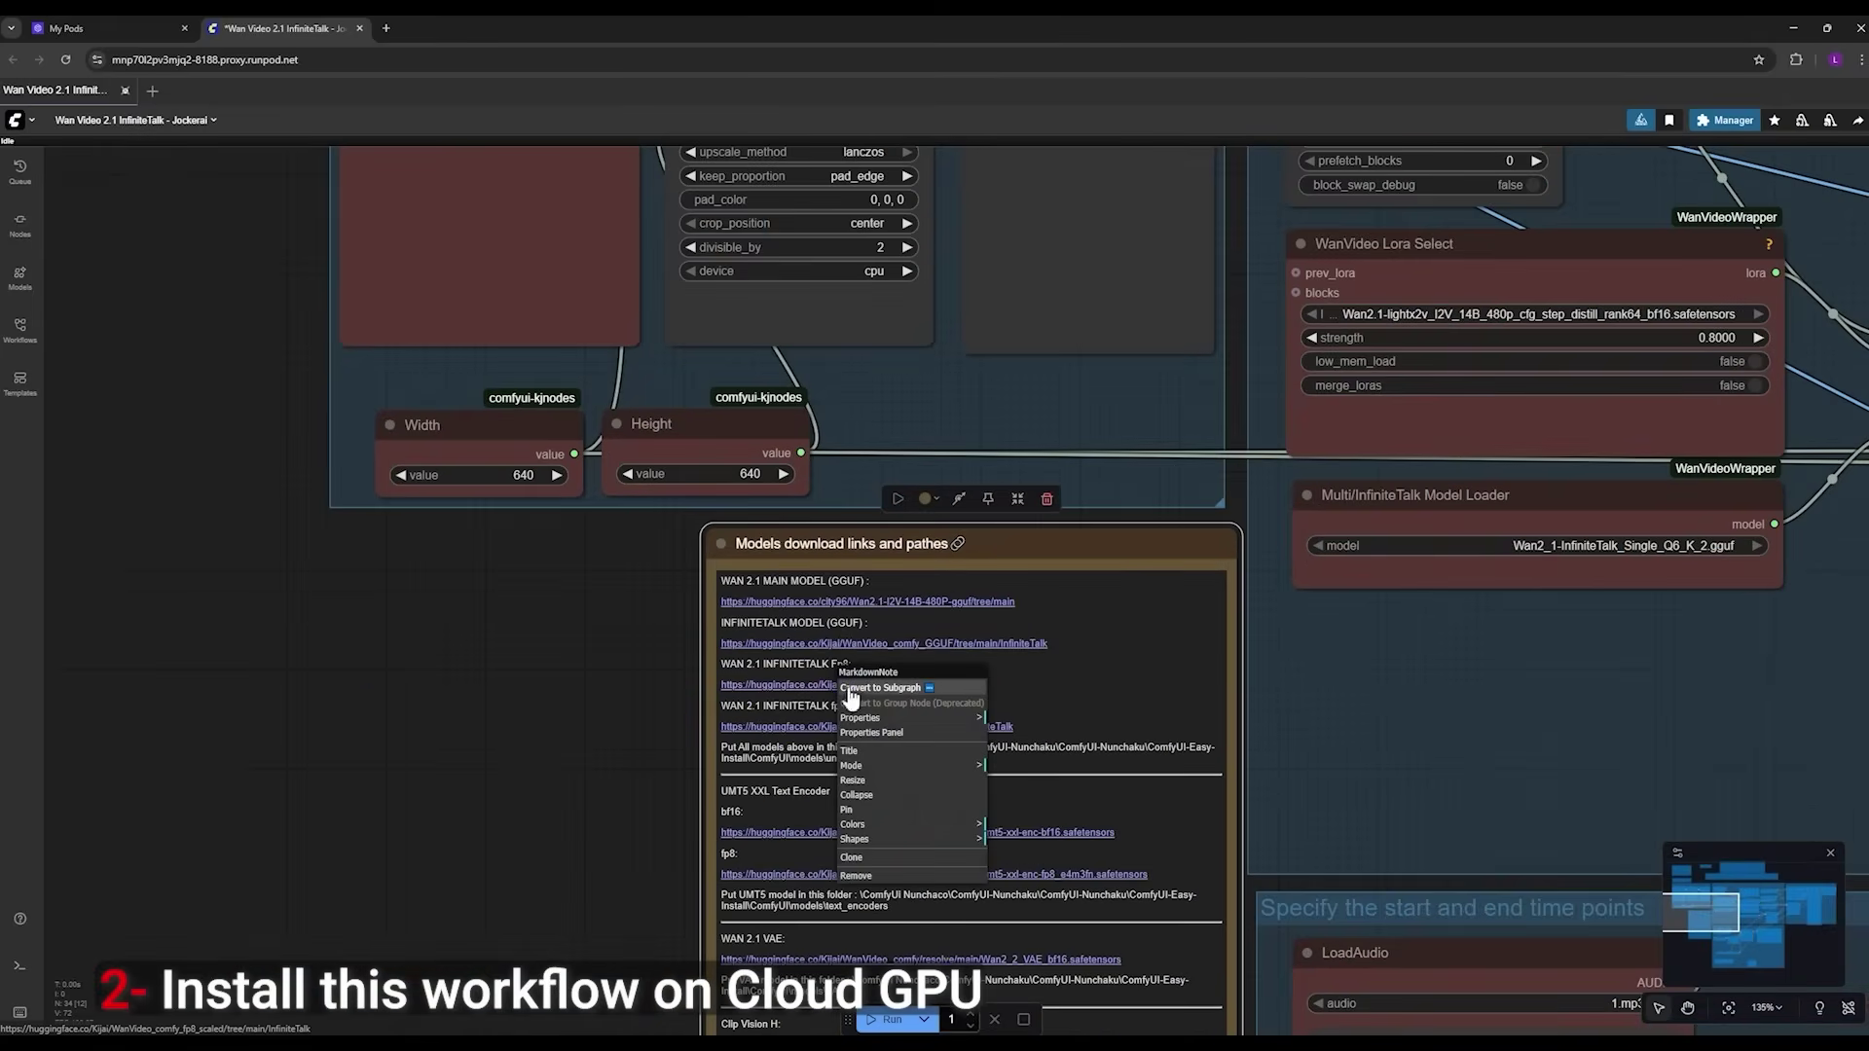
click(778, 687)
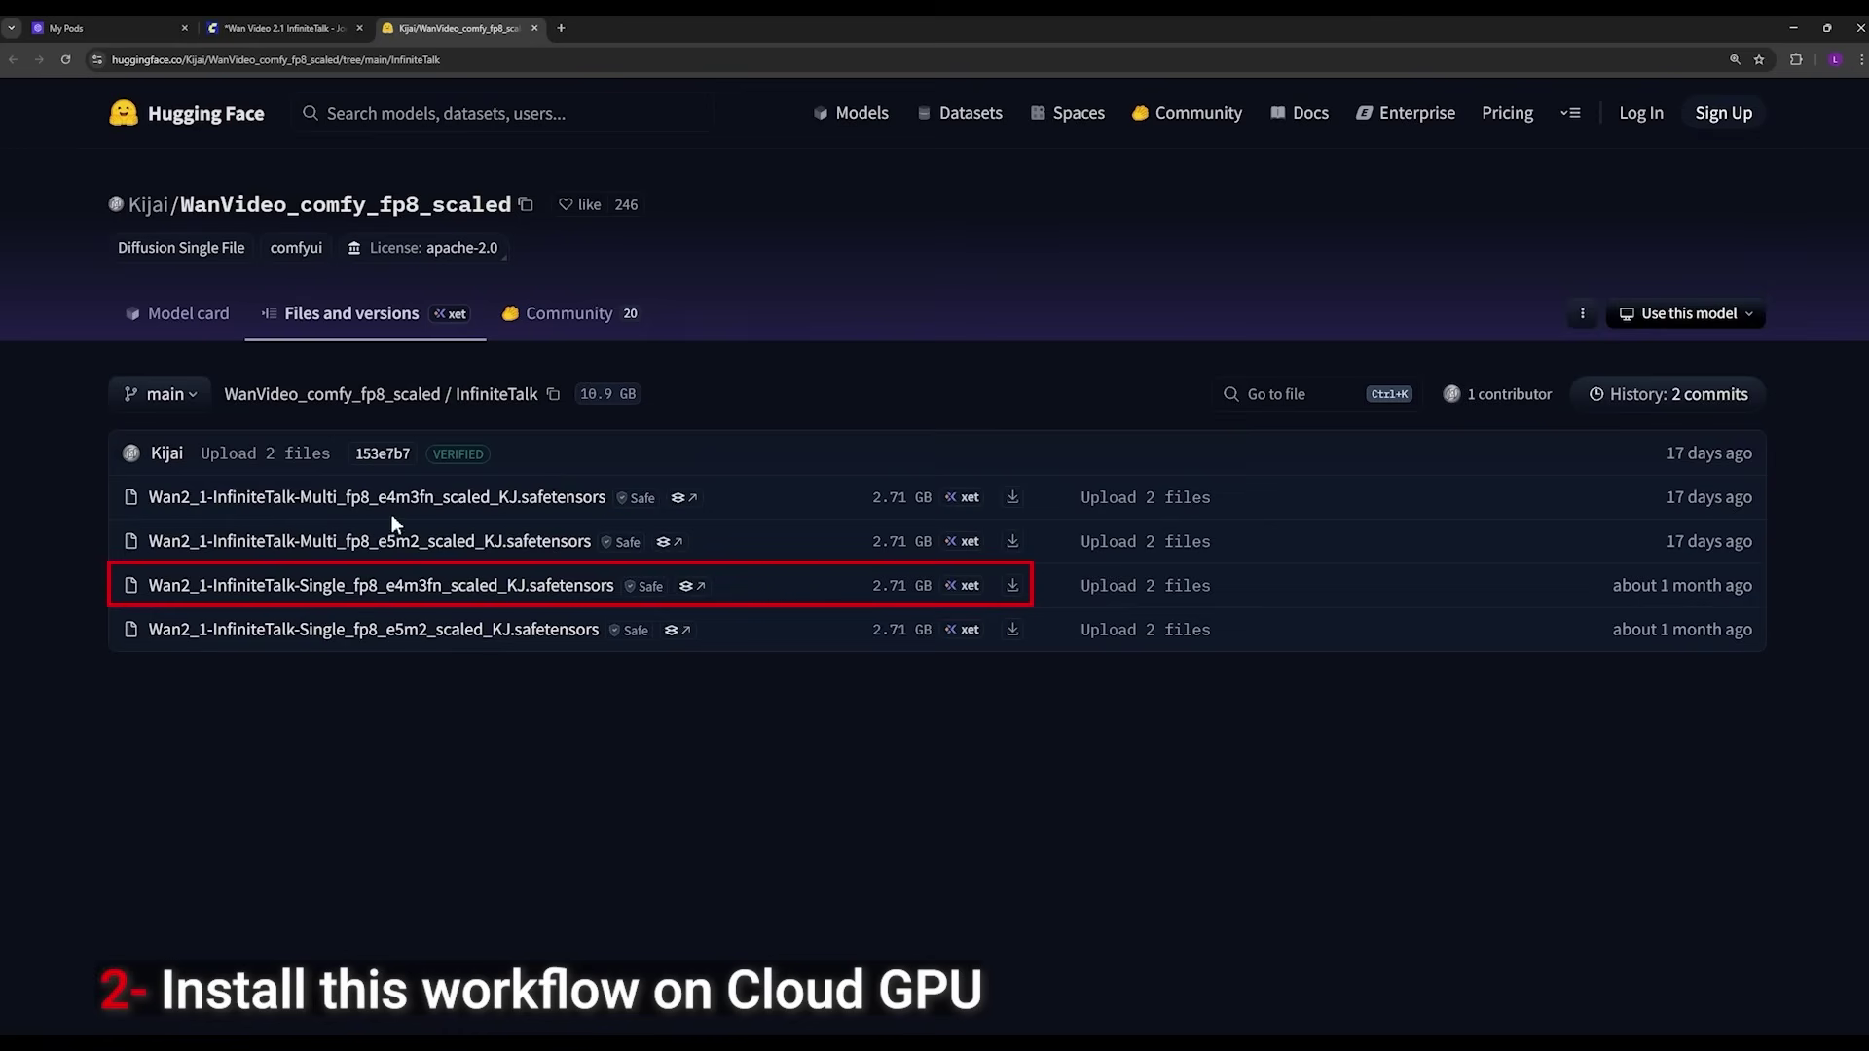
right_click(1013, 584)
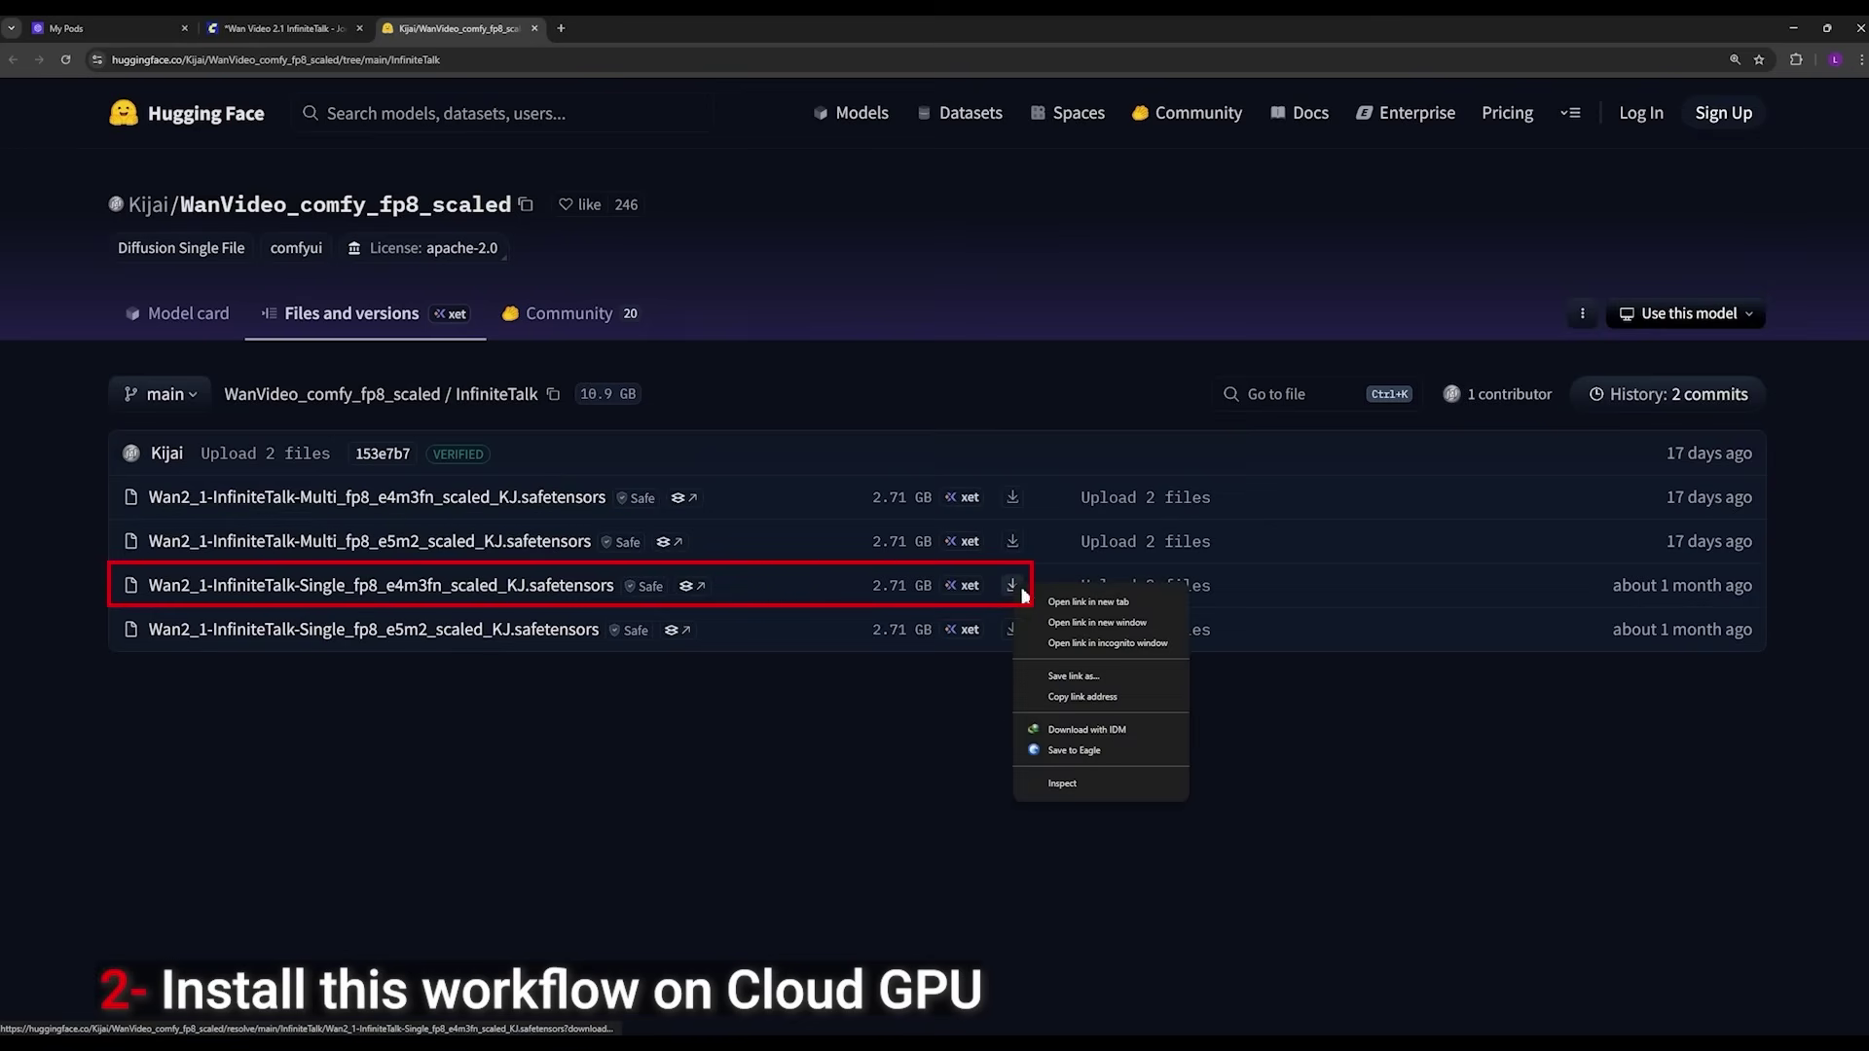
click(1094, 697)
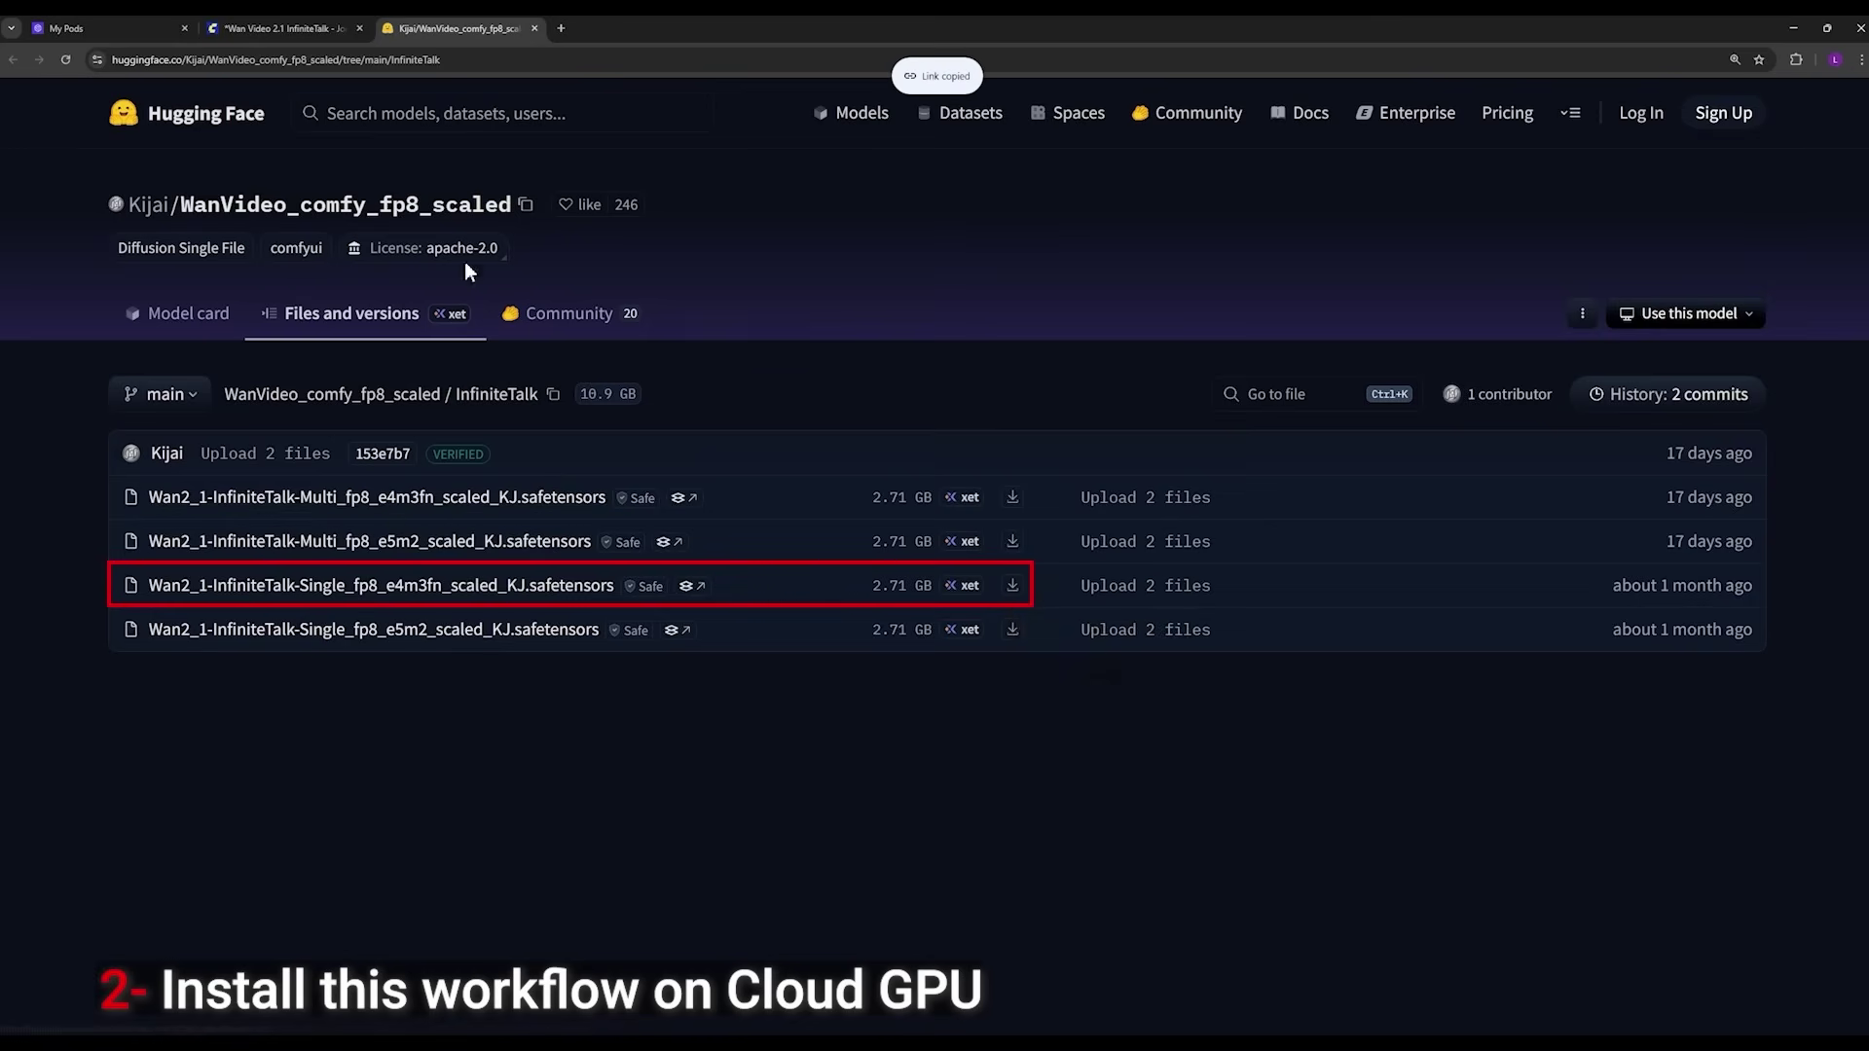
Step: Return to the ComfyUI workflow and paste the copied model address into the Download from URL node's url value
click(256, 29)
scroll(534, 627, down, 2)
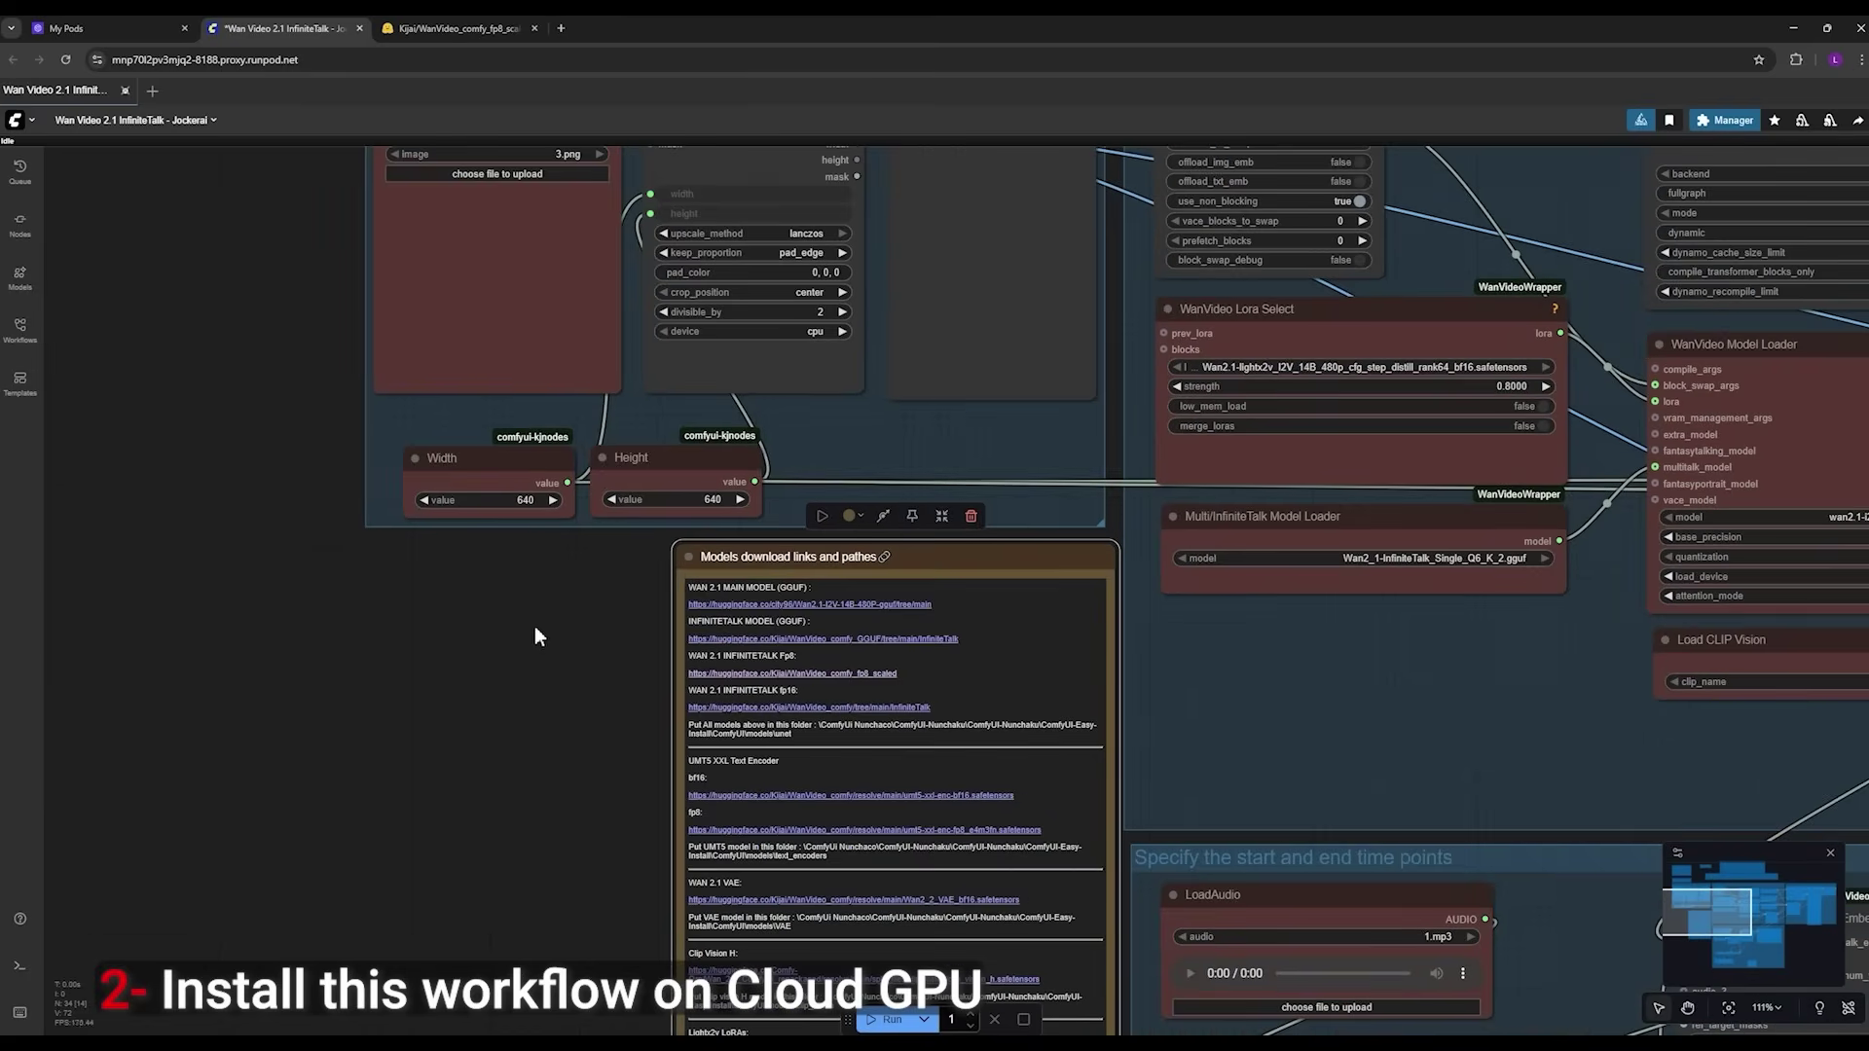
drag(288, 312, 233, 944)
drag(720, 529, 619, 637)
scroll(799, 592, up, 3)
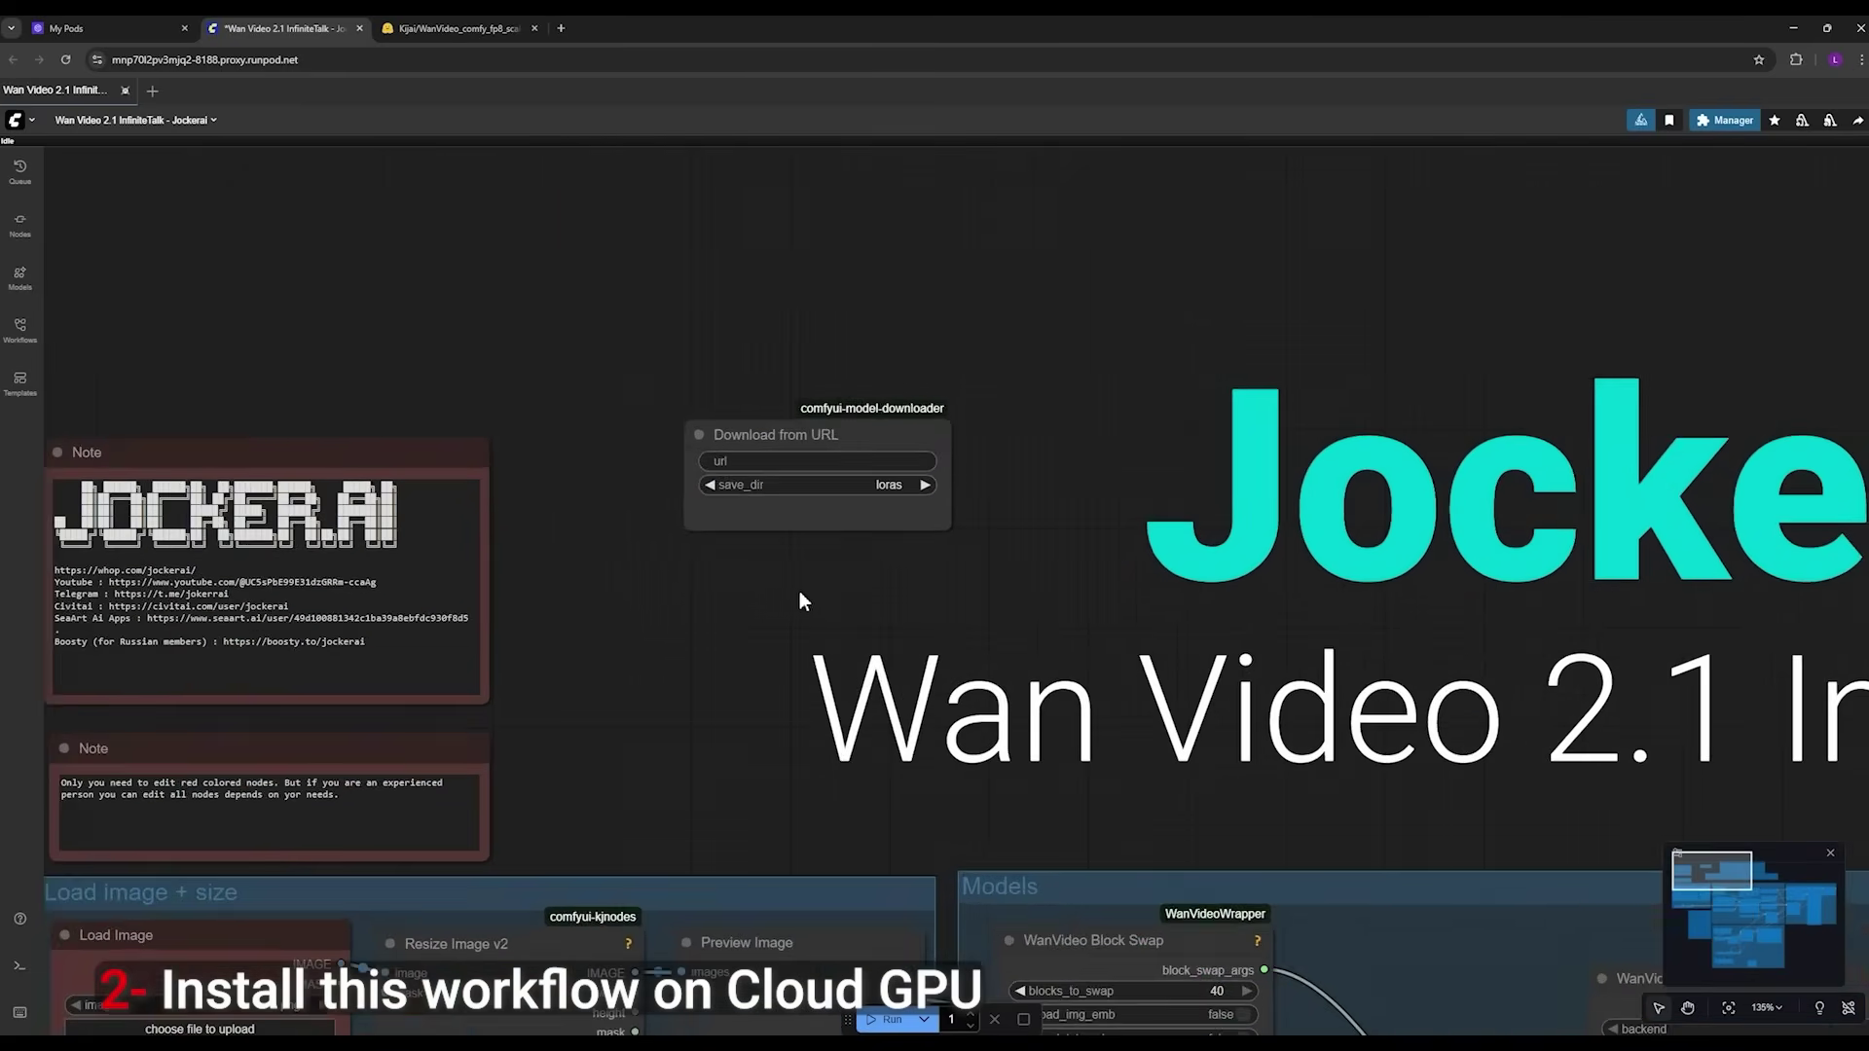
click(754, 449)
right_click(755, 389)
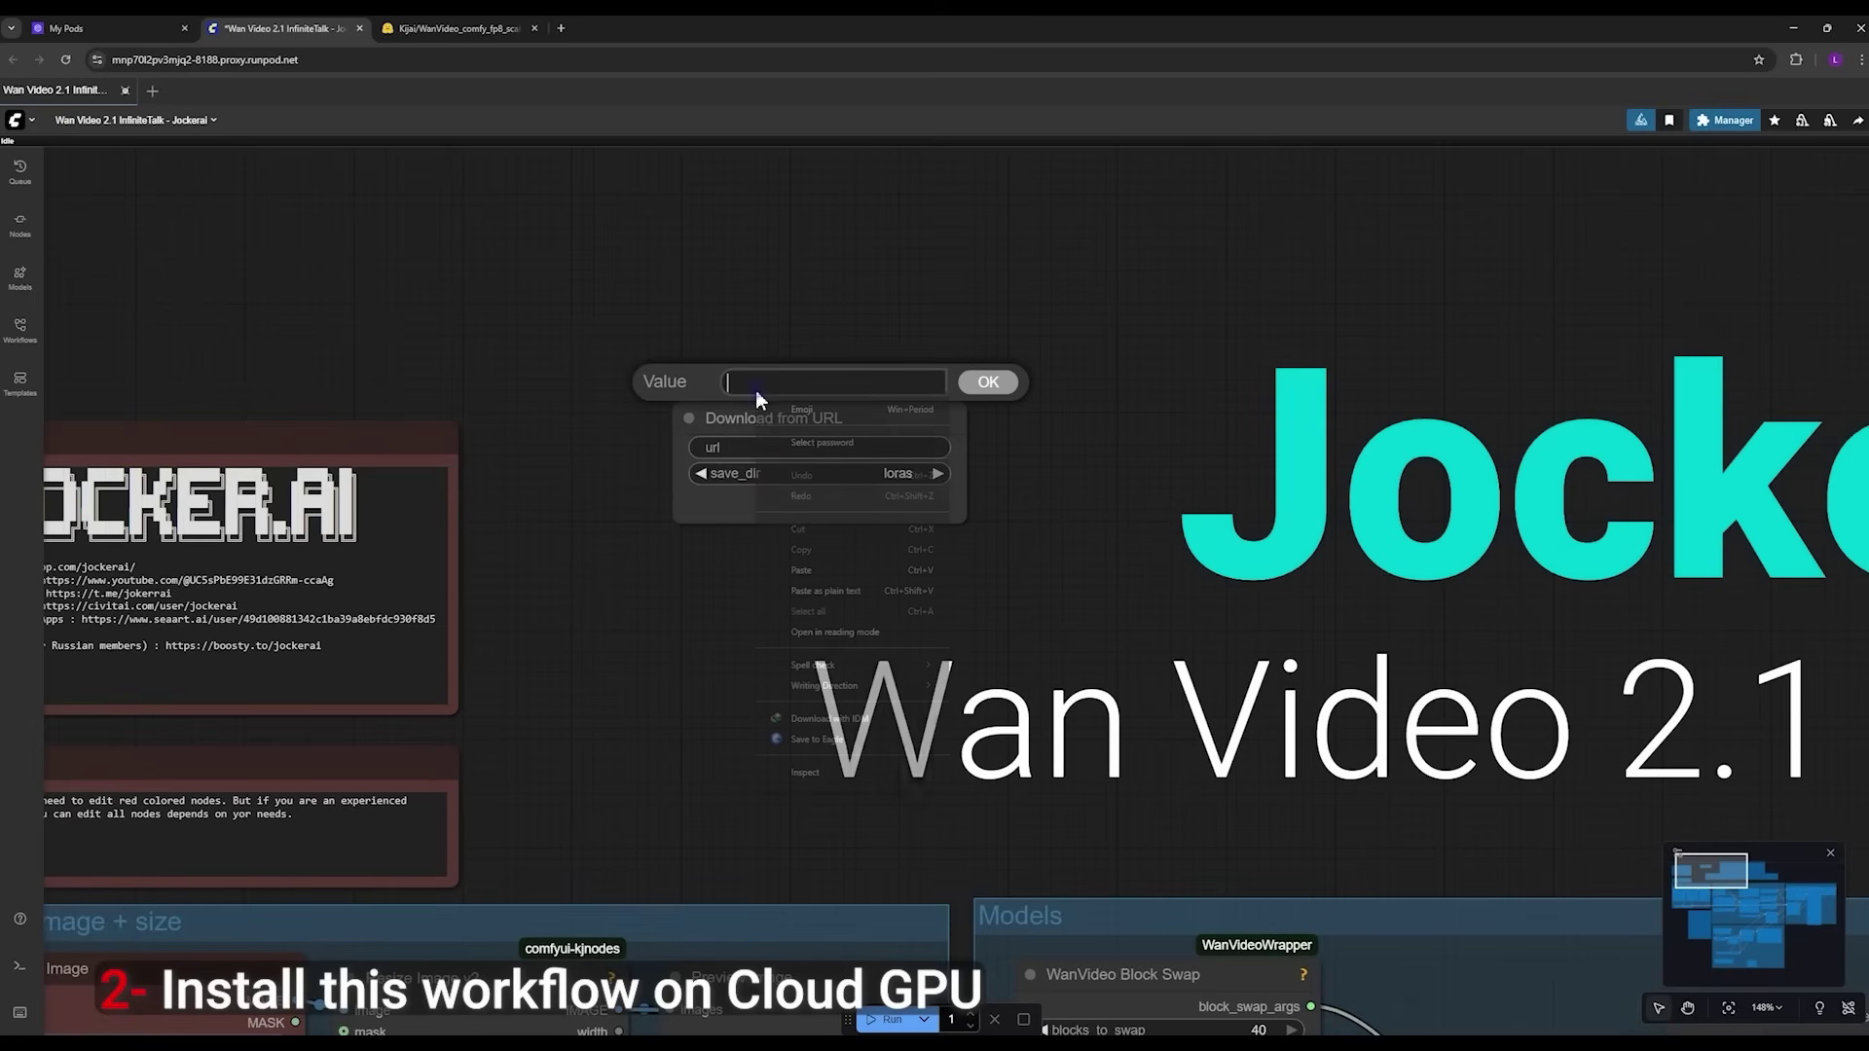
click(837, 571)
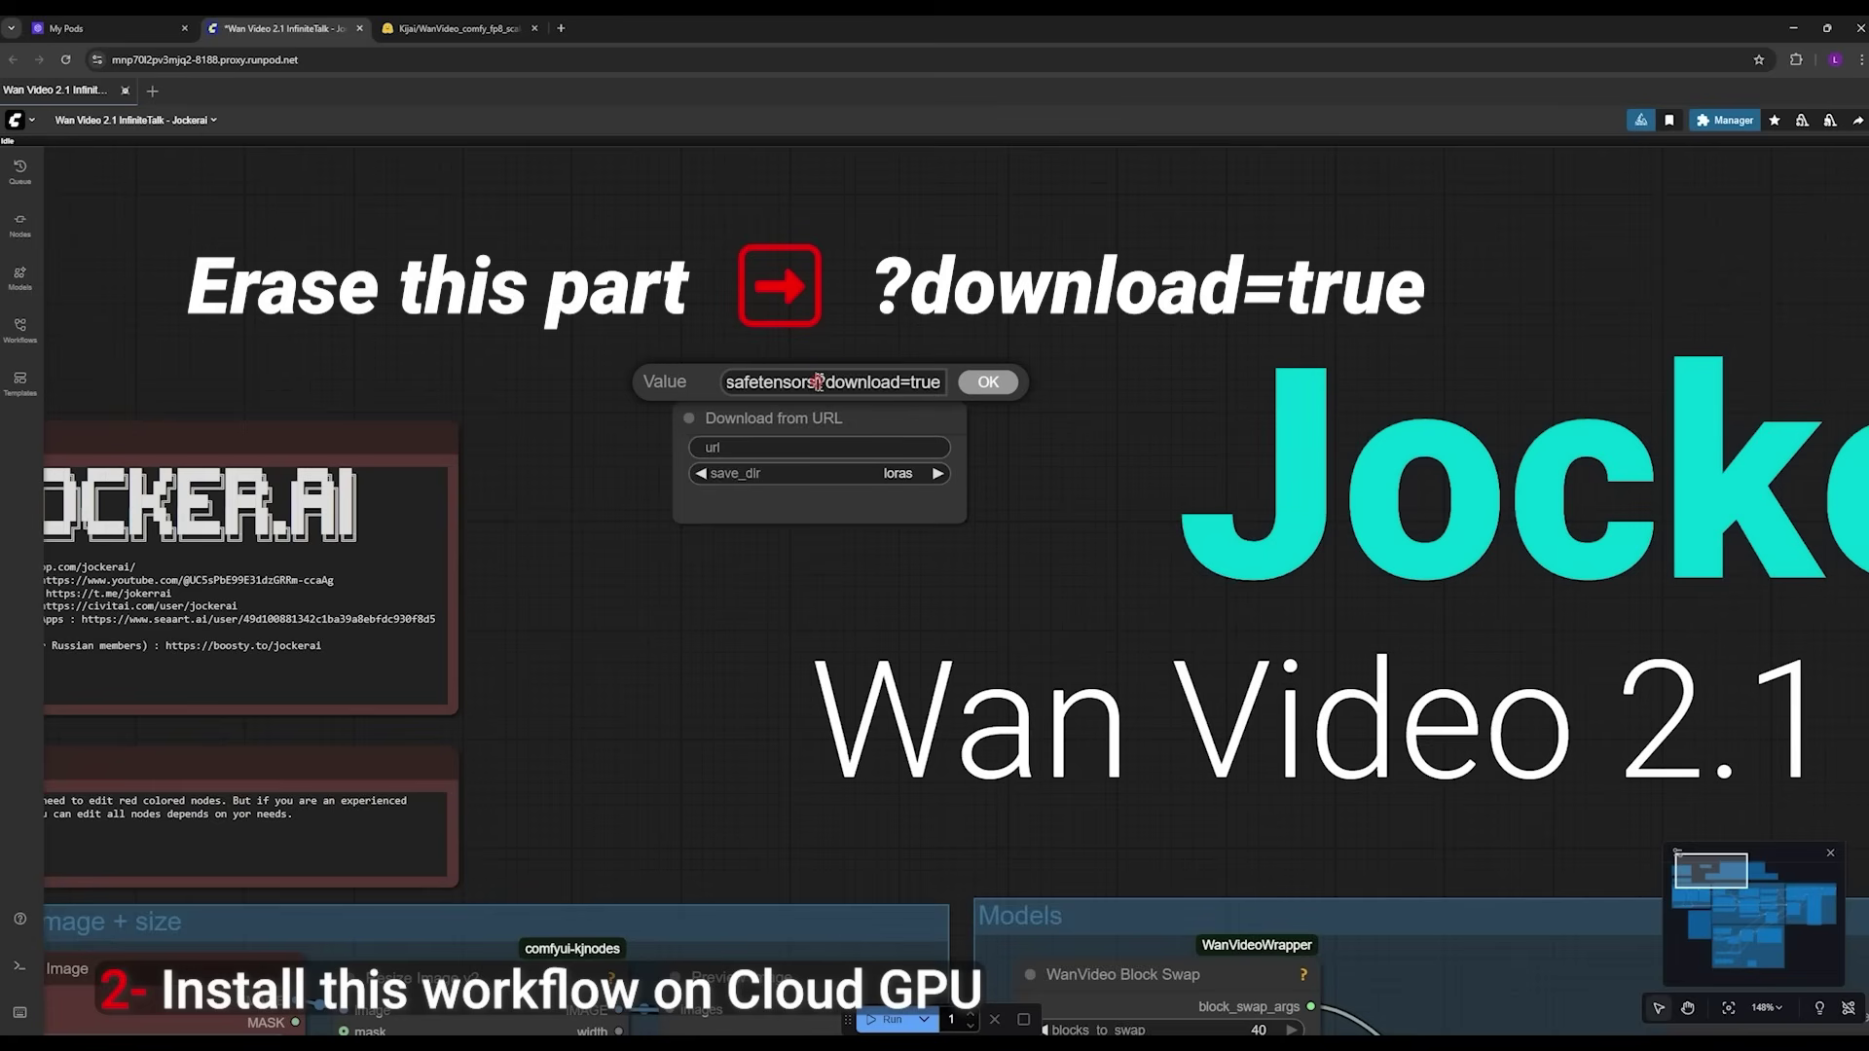
Step: Remove the ?download=true ending from the pasted address so it ends in .safetensors, and confirm the url value
drag(819, 383, 941, 385)
click(939, 387)
key(BackSpace)
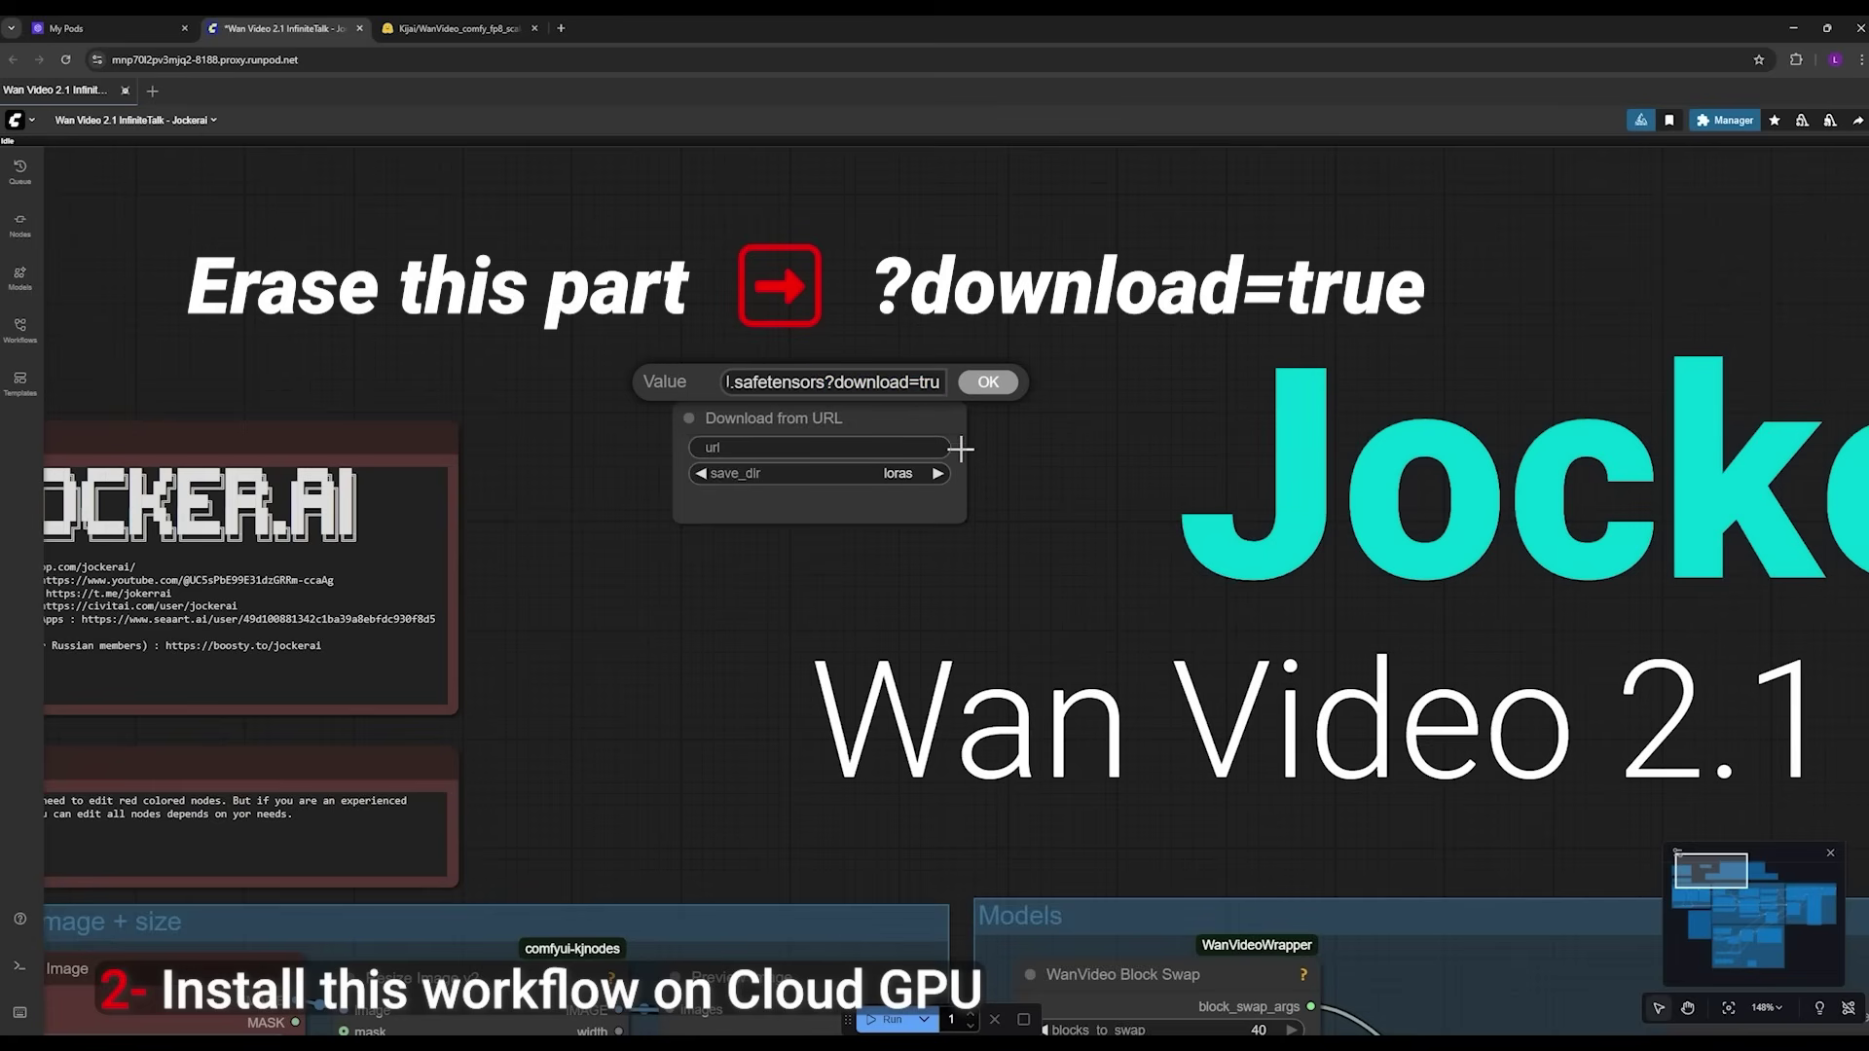
key(BackSpace)
key(BackSpace)
key(BackSpace)
key(BackSpace)
key(BackSpace)
key(BackSpace)
key(BackSpace)
key(BackSpace)
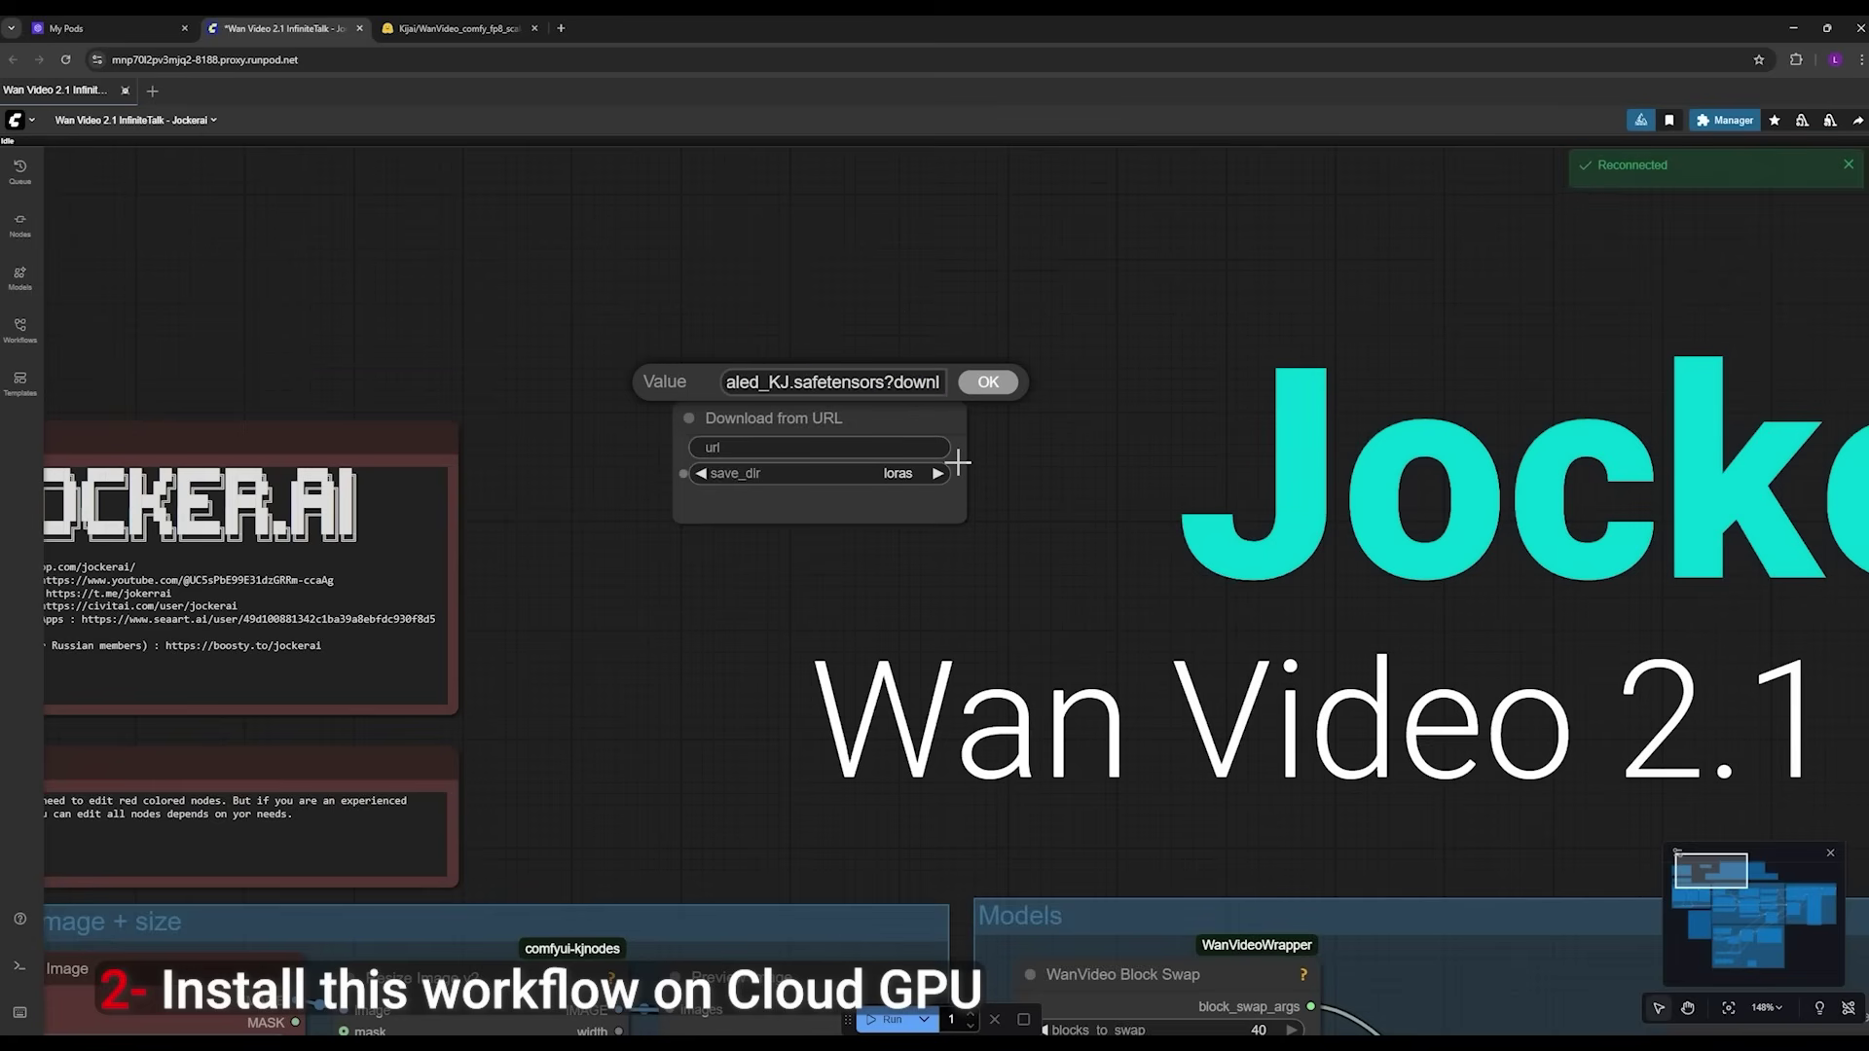
key(BackSpace)
key(BackSpace)
key(BackSpace)
key(BackSpace)
key(BackSpace)
key(BackSpace)
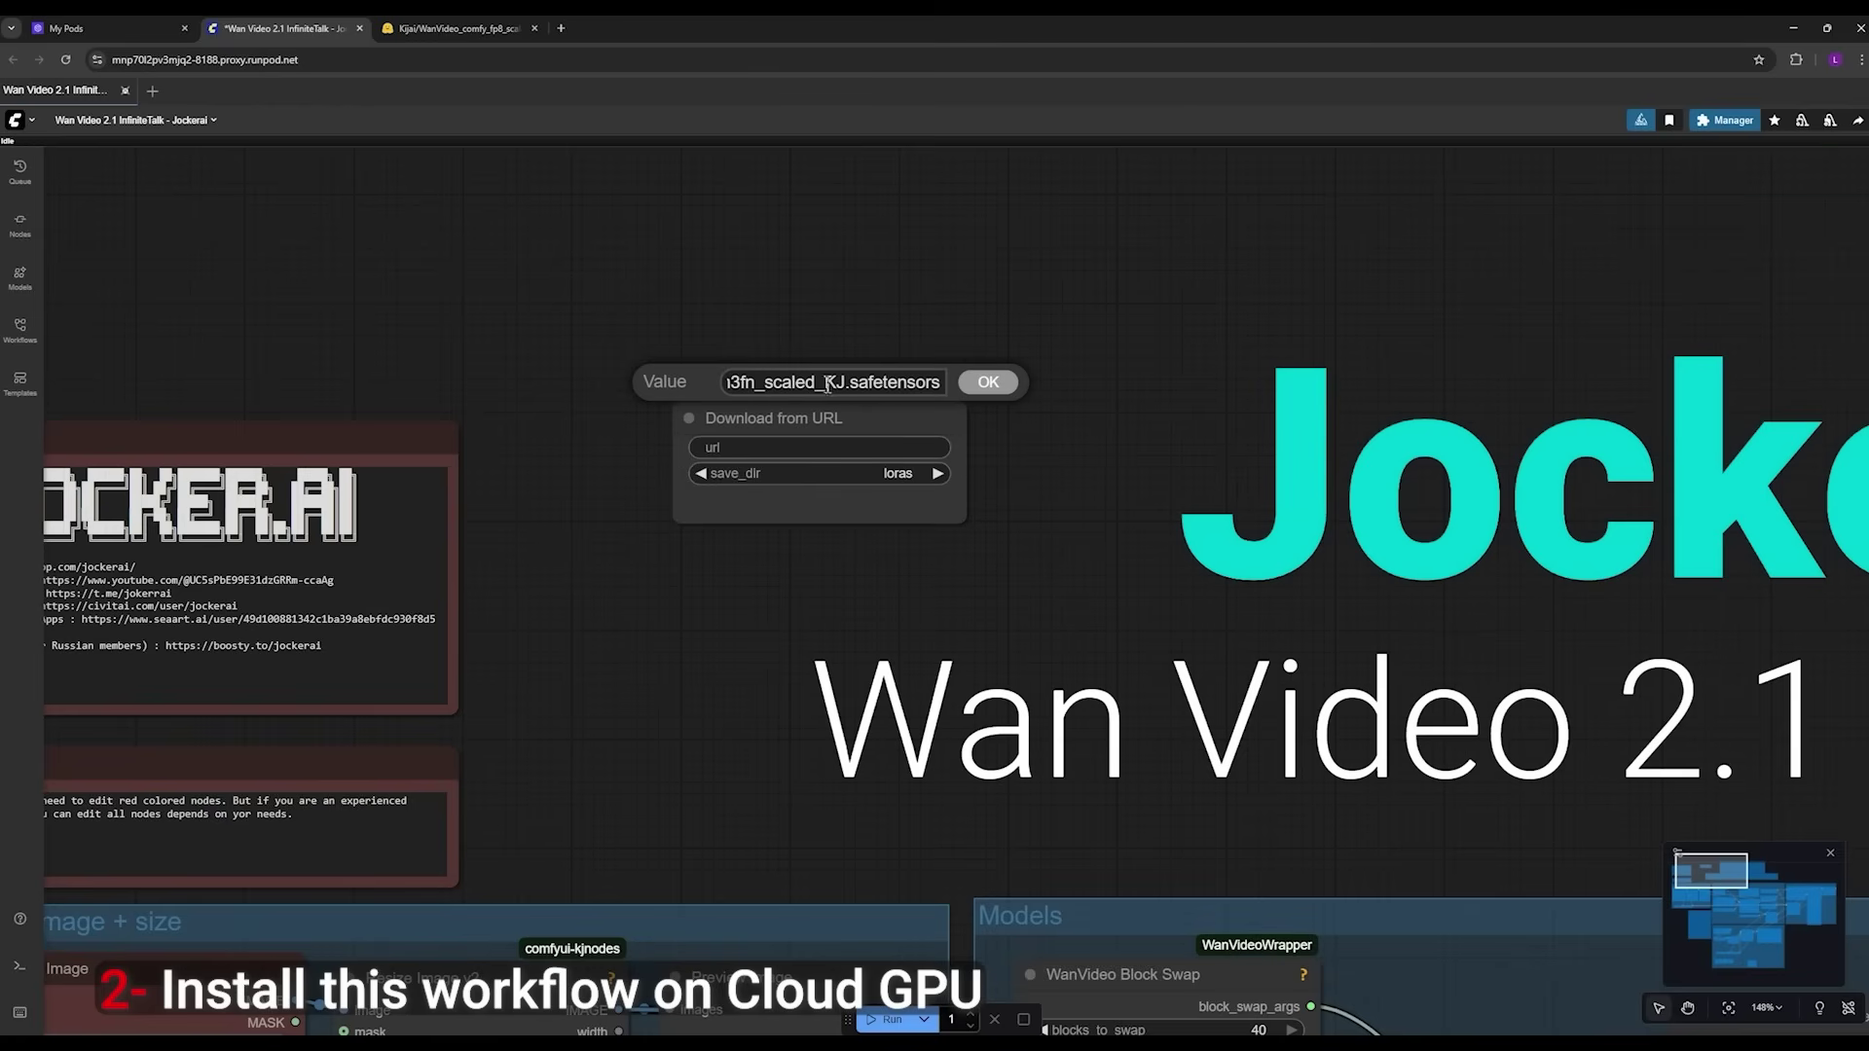
key(Return)
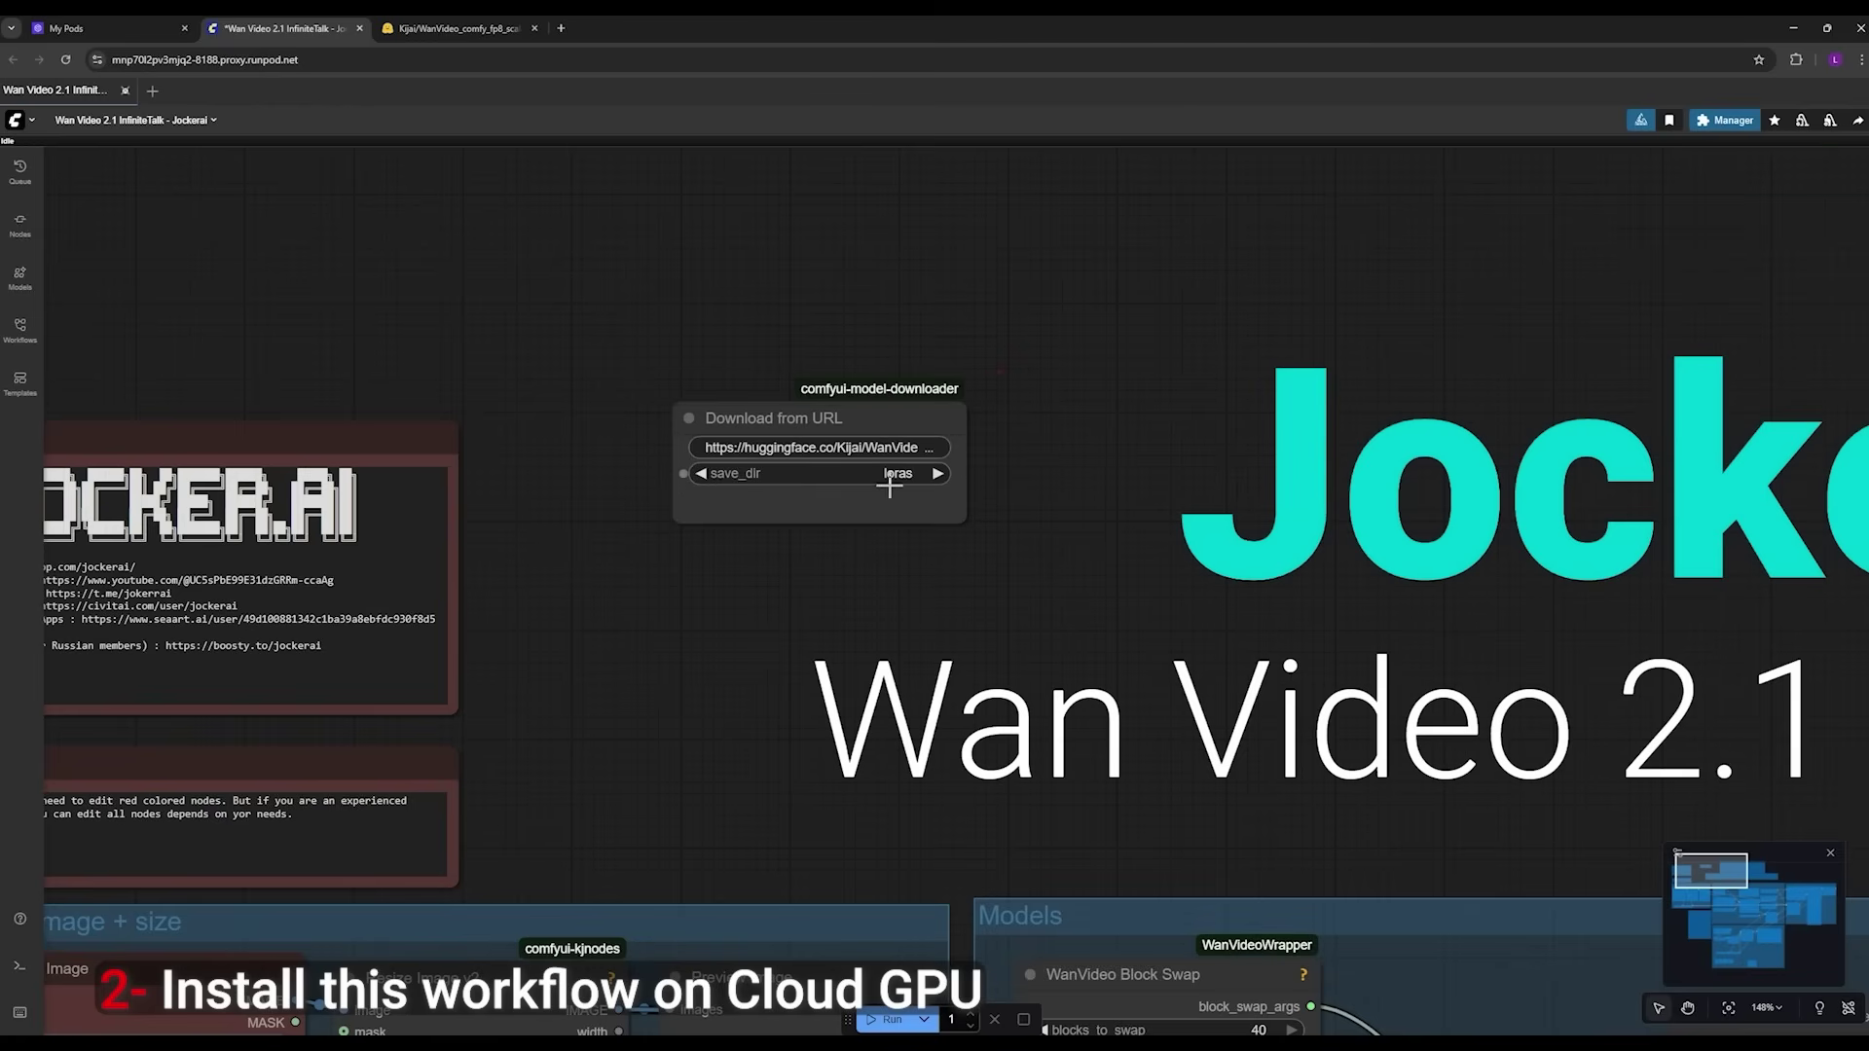
Step: Check the models download note for the InfiniteTalk model folder and set the Download from URL node's save_dir to unet
scroll(712, 667, down, 4)
drag(705, 676, 951, 185)
drag(582, 898, 504, 516)
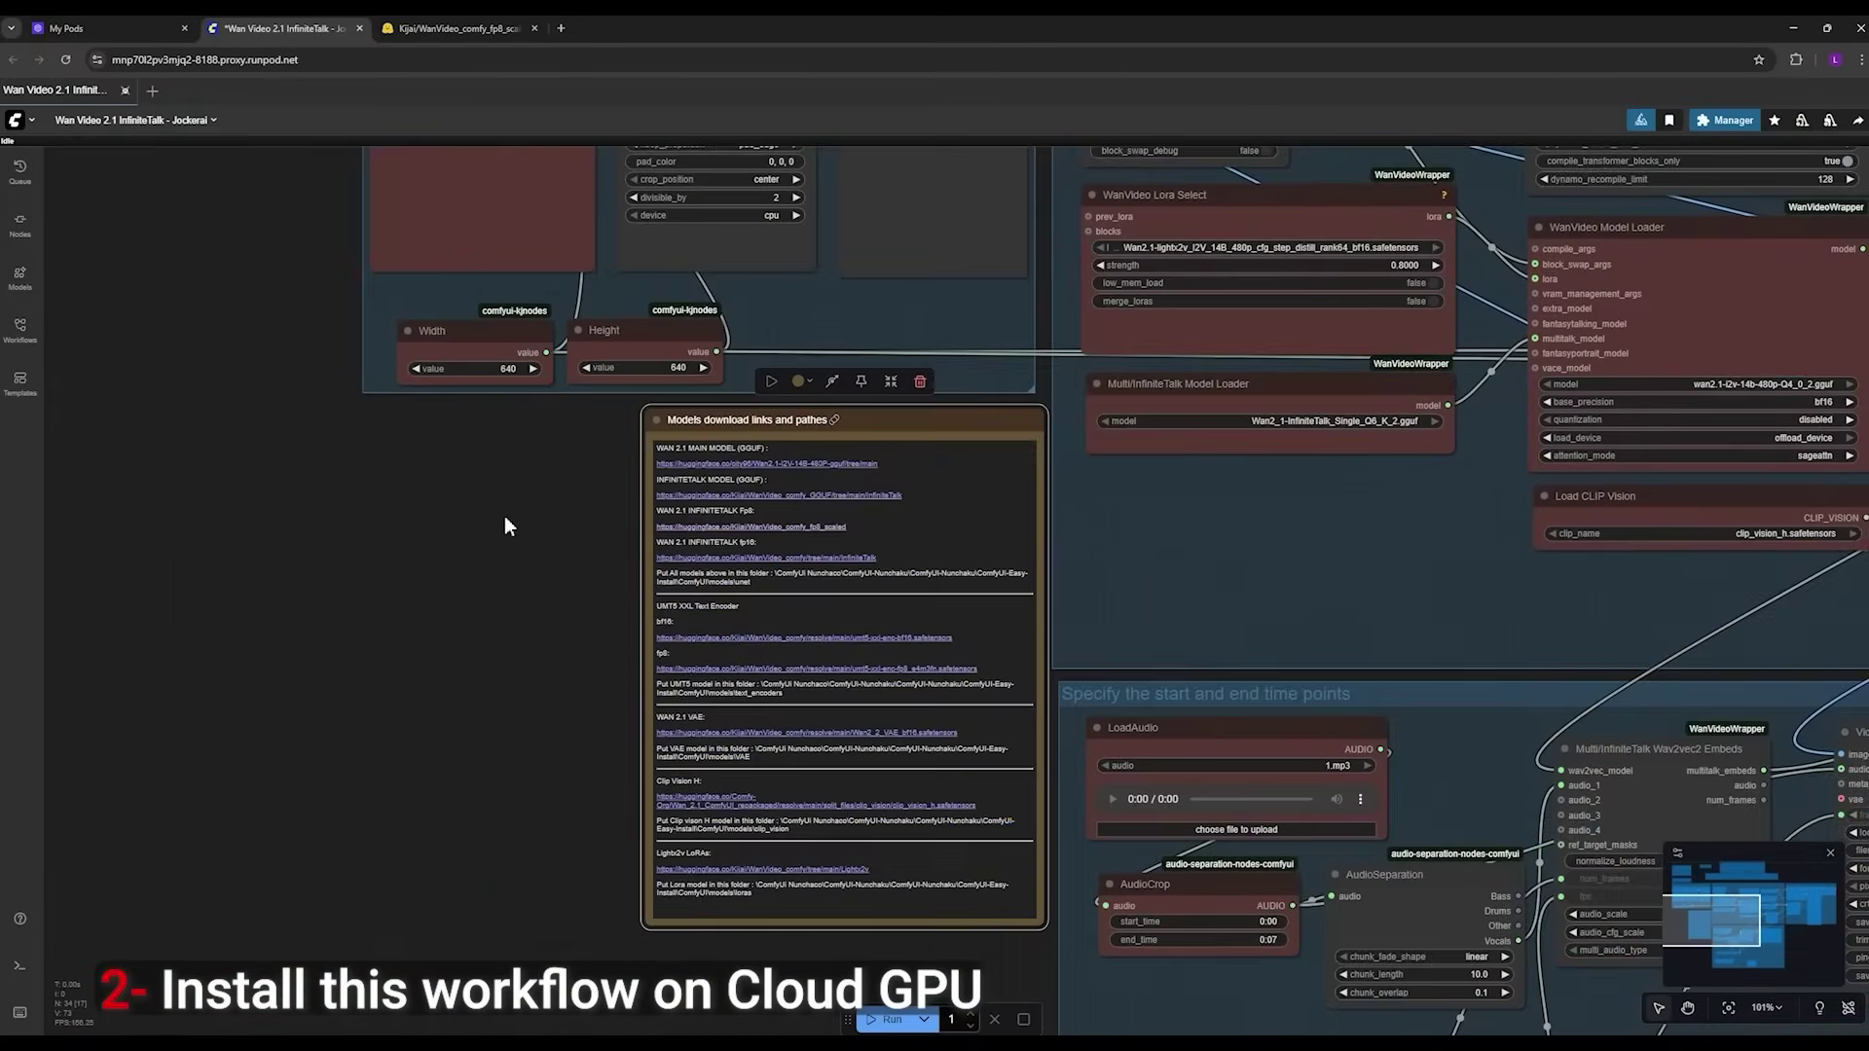
scroll(549, 623, up, 5)
drag(547, 631, 416, 651)
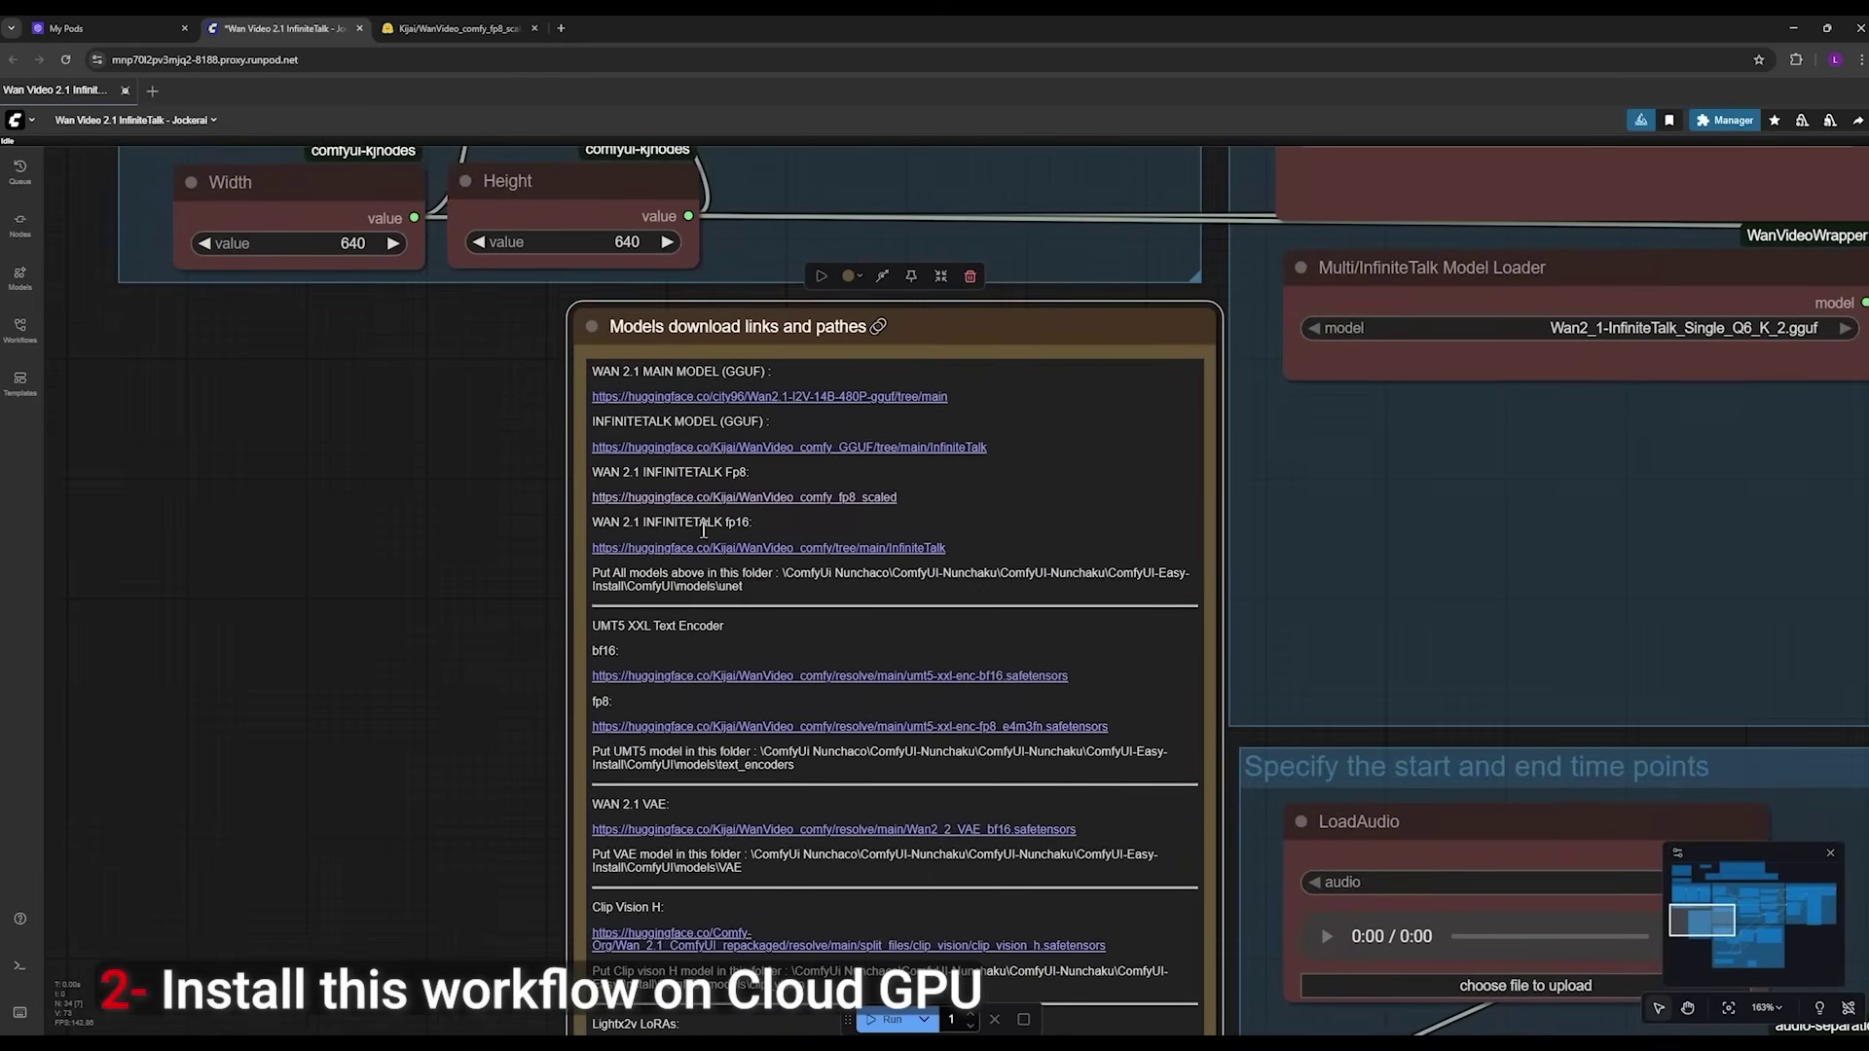
double_click(752, 596)
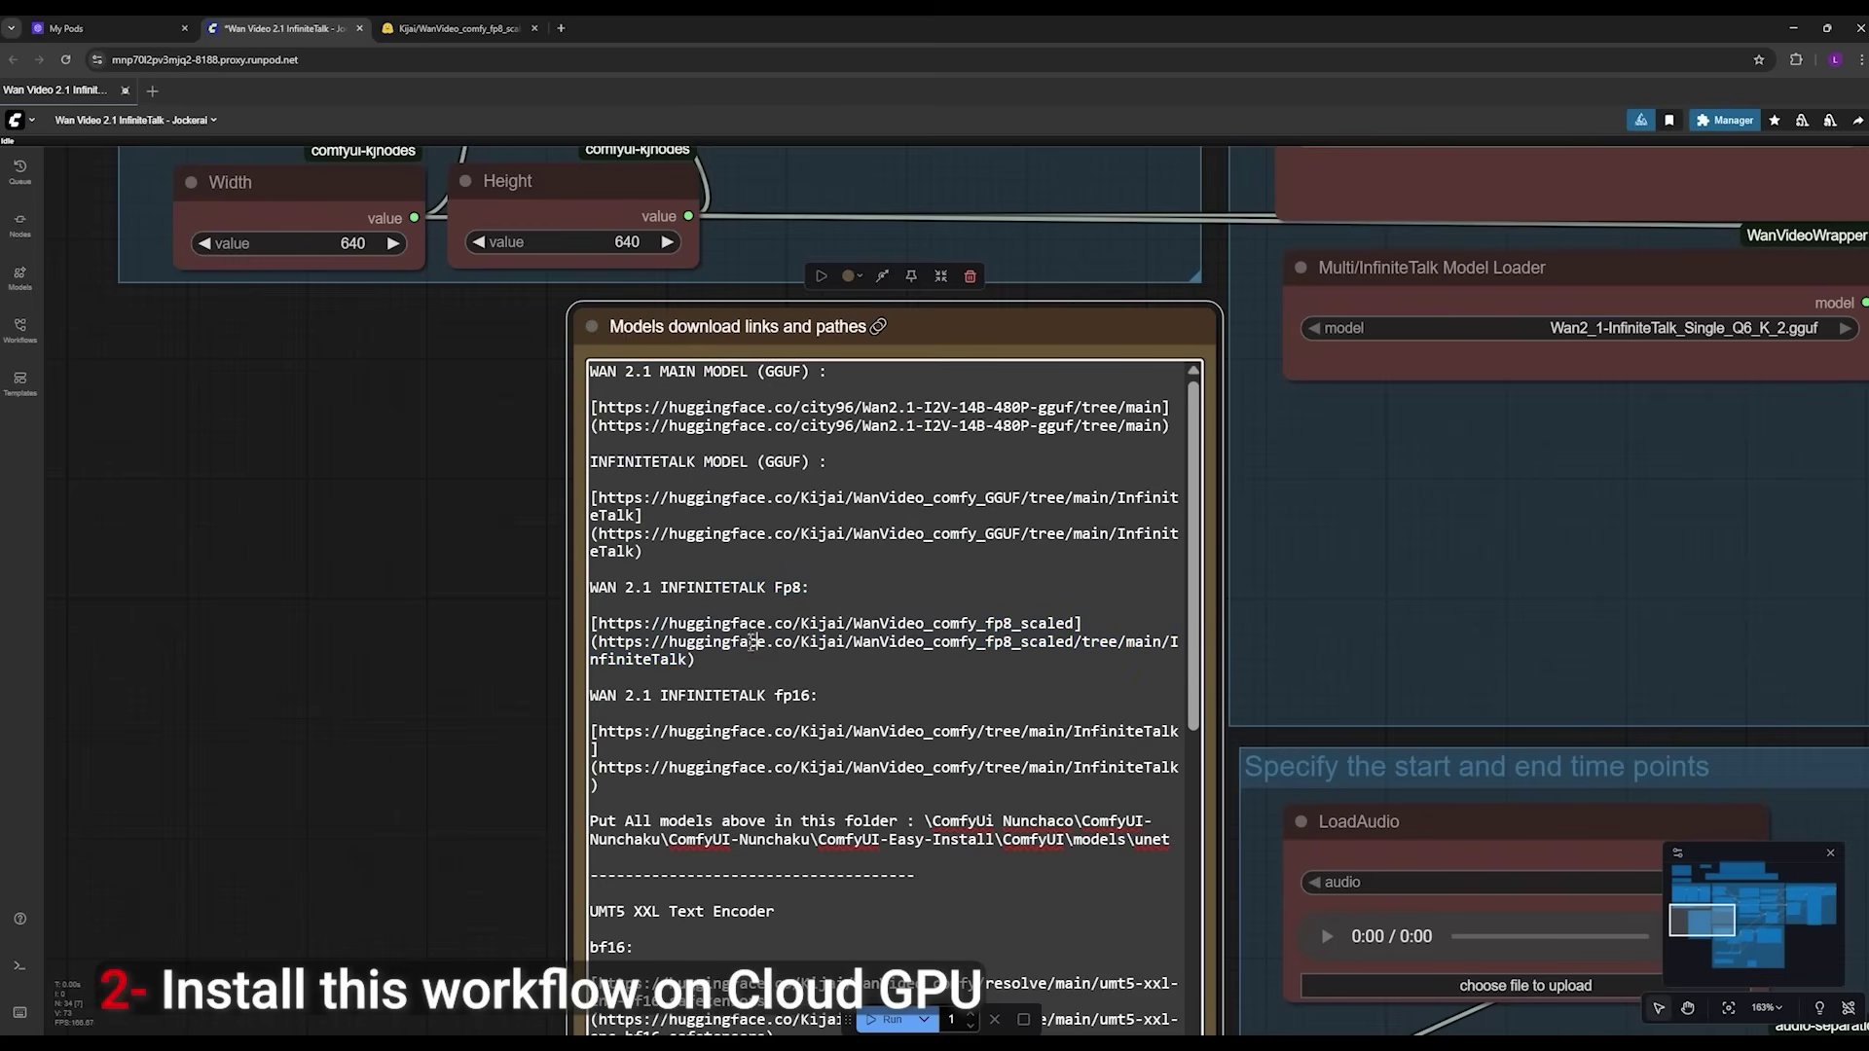
click(506, 650)
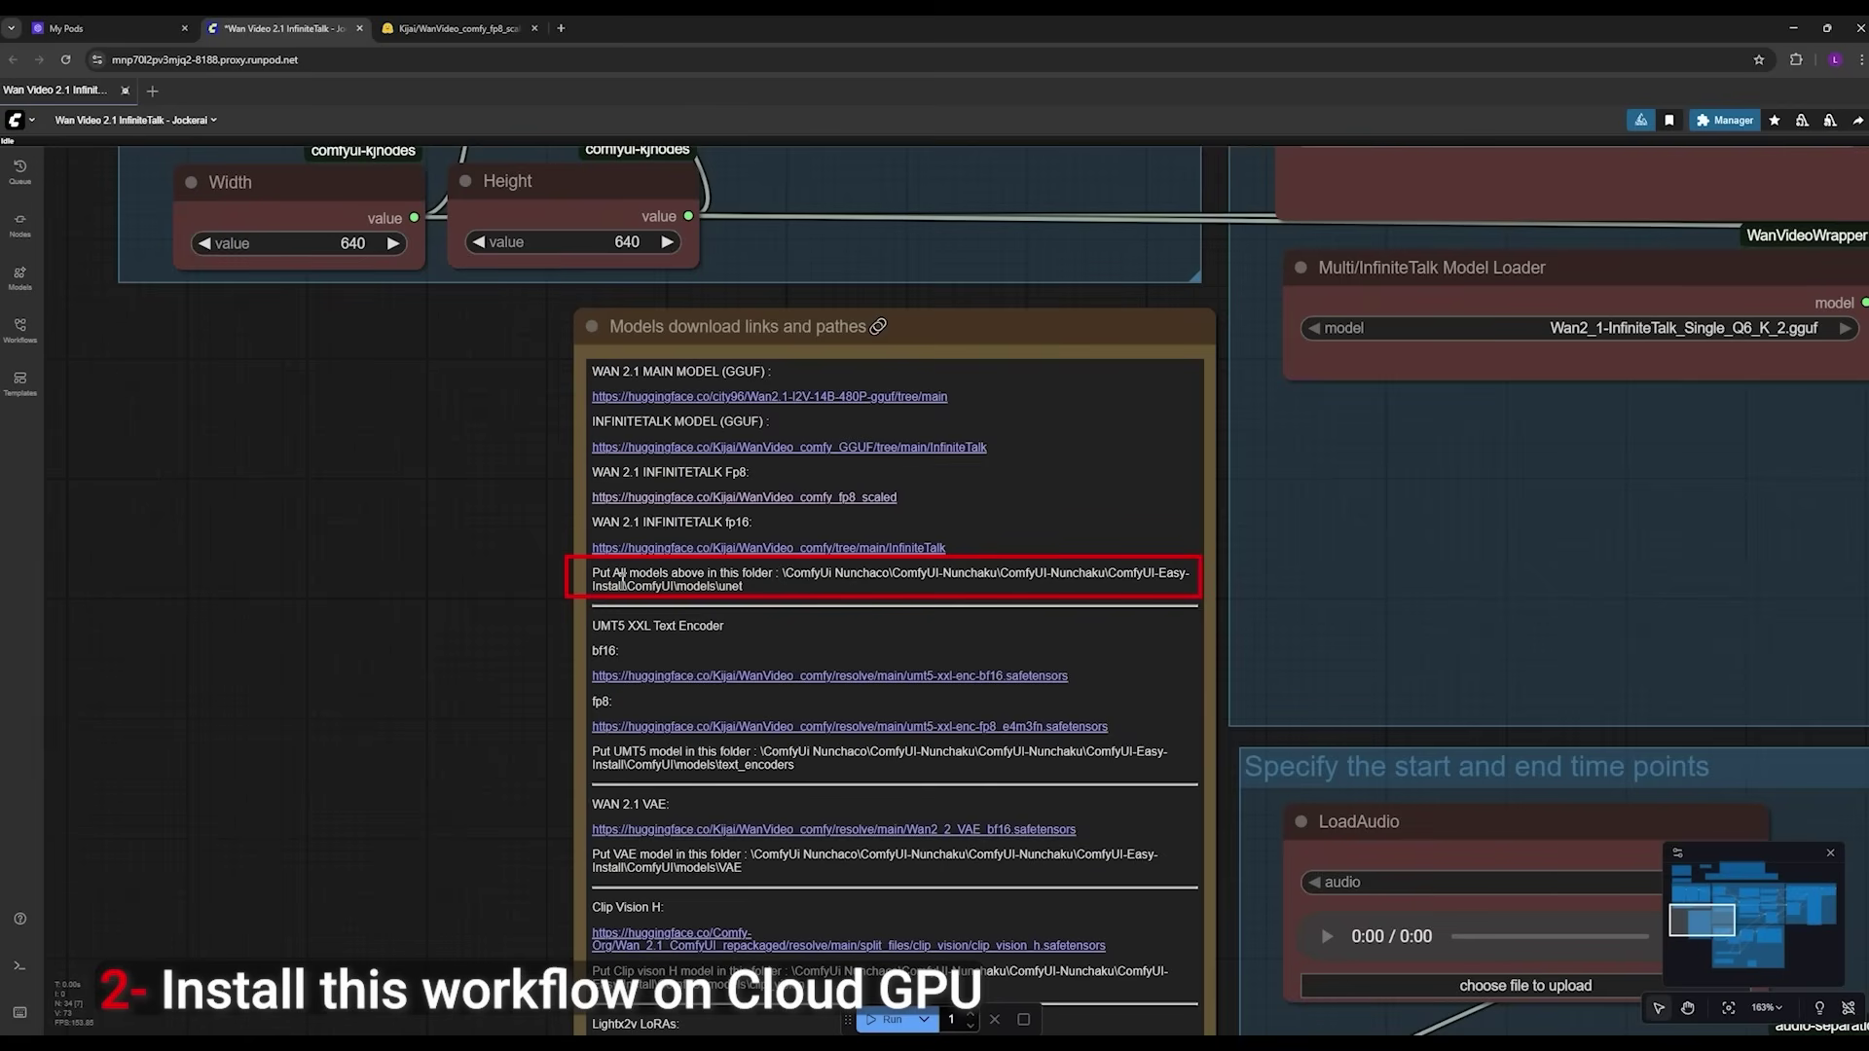
scroll(514, 558, down, 4)
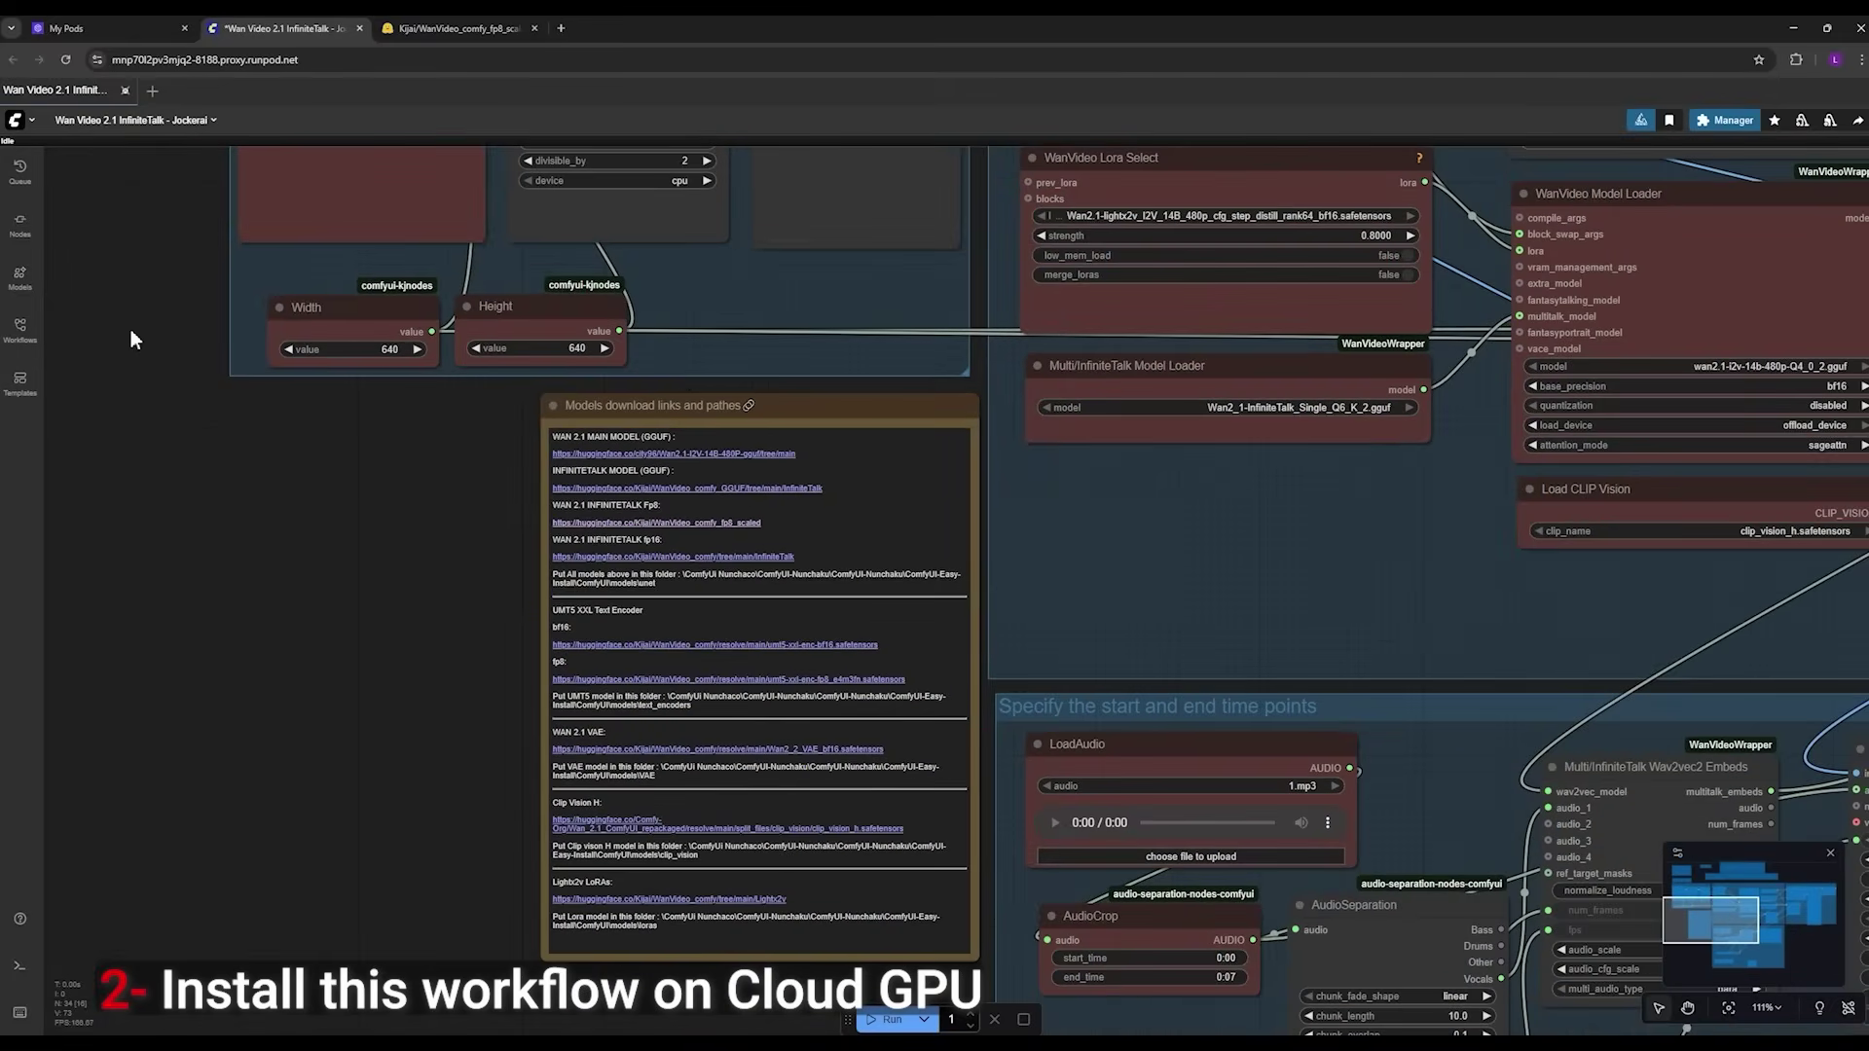
drag(131, 331, 187, 694)
click(828, 368)
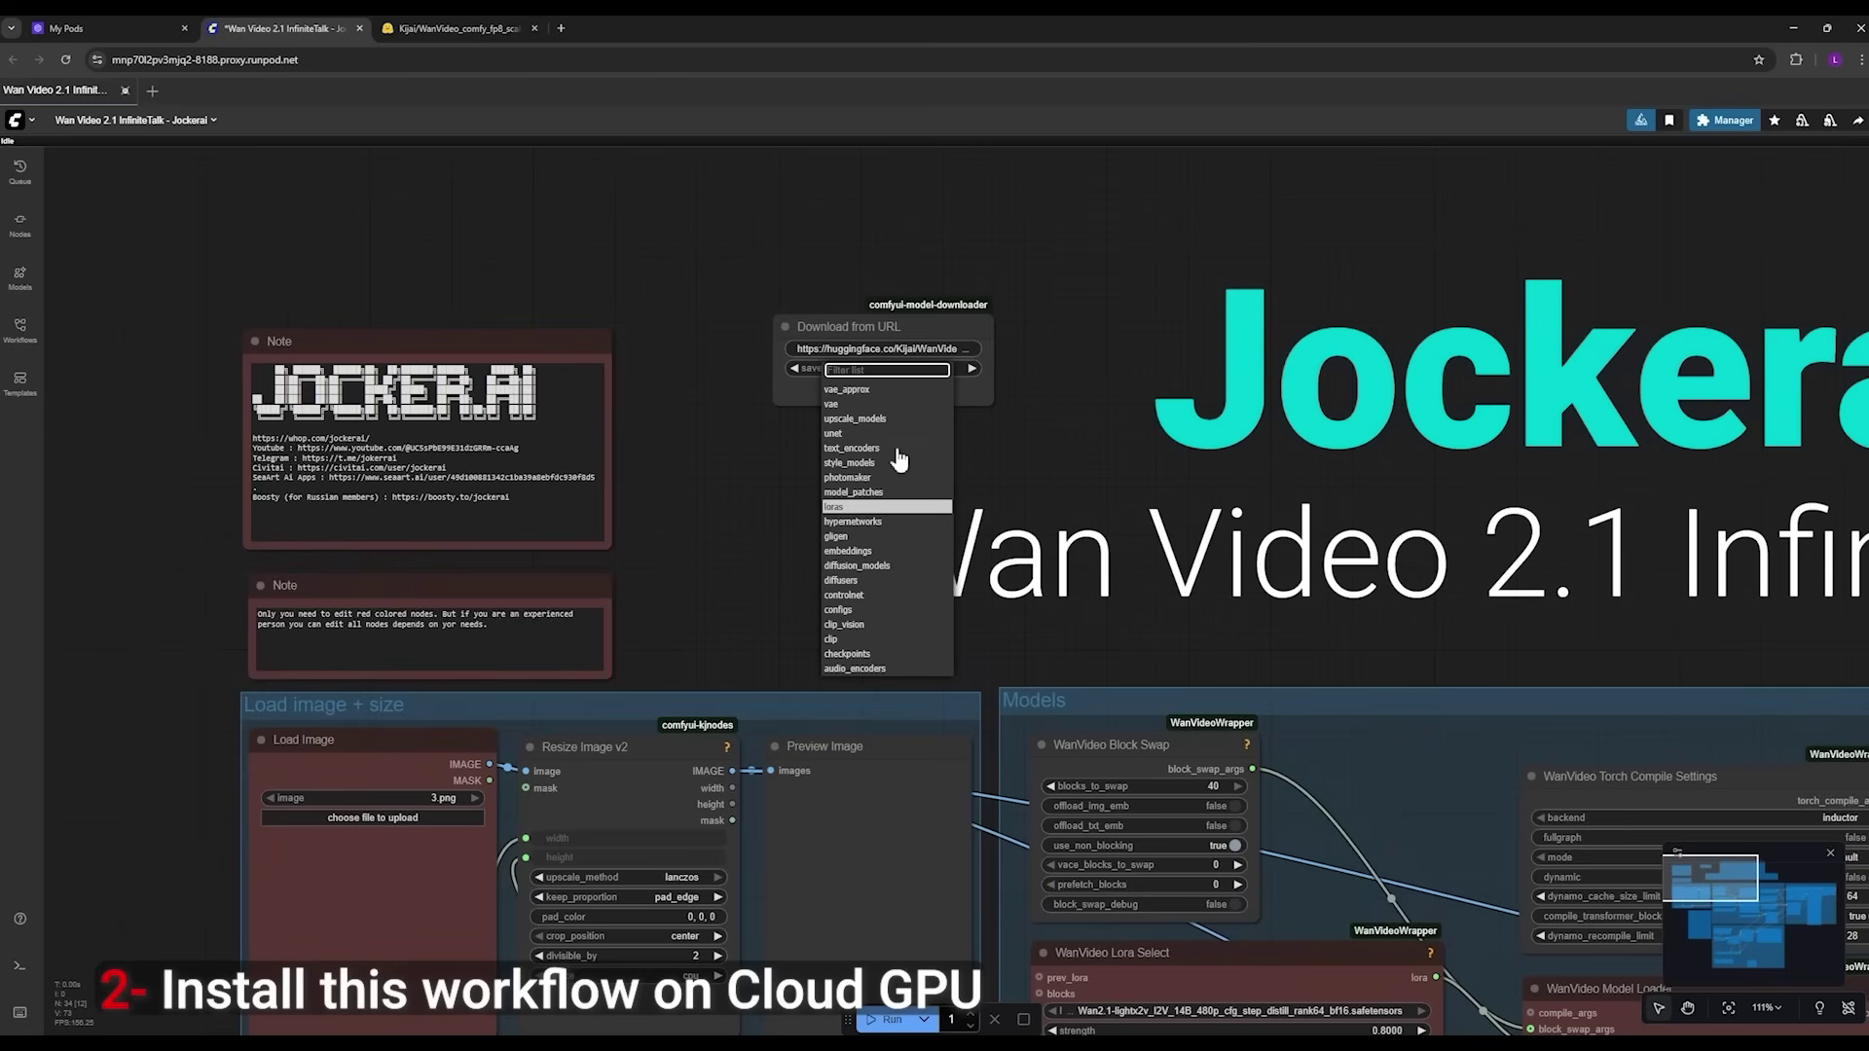
click(837, 433)
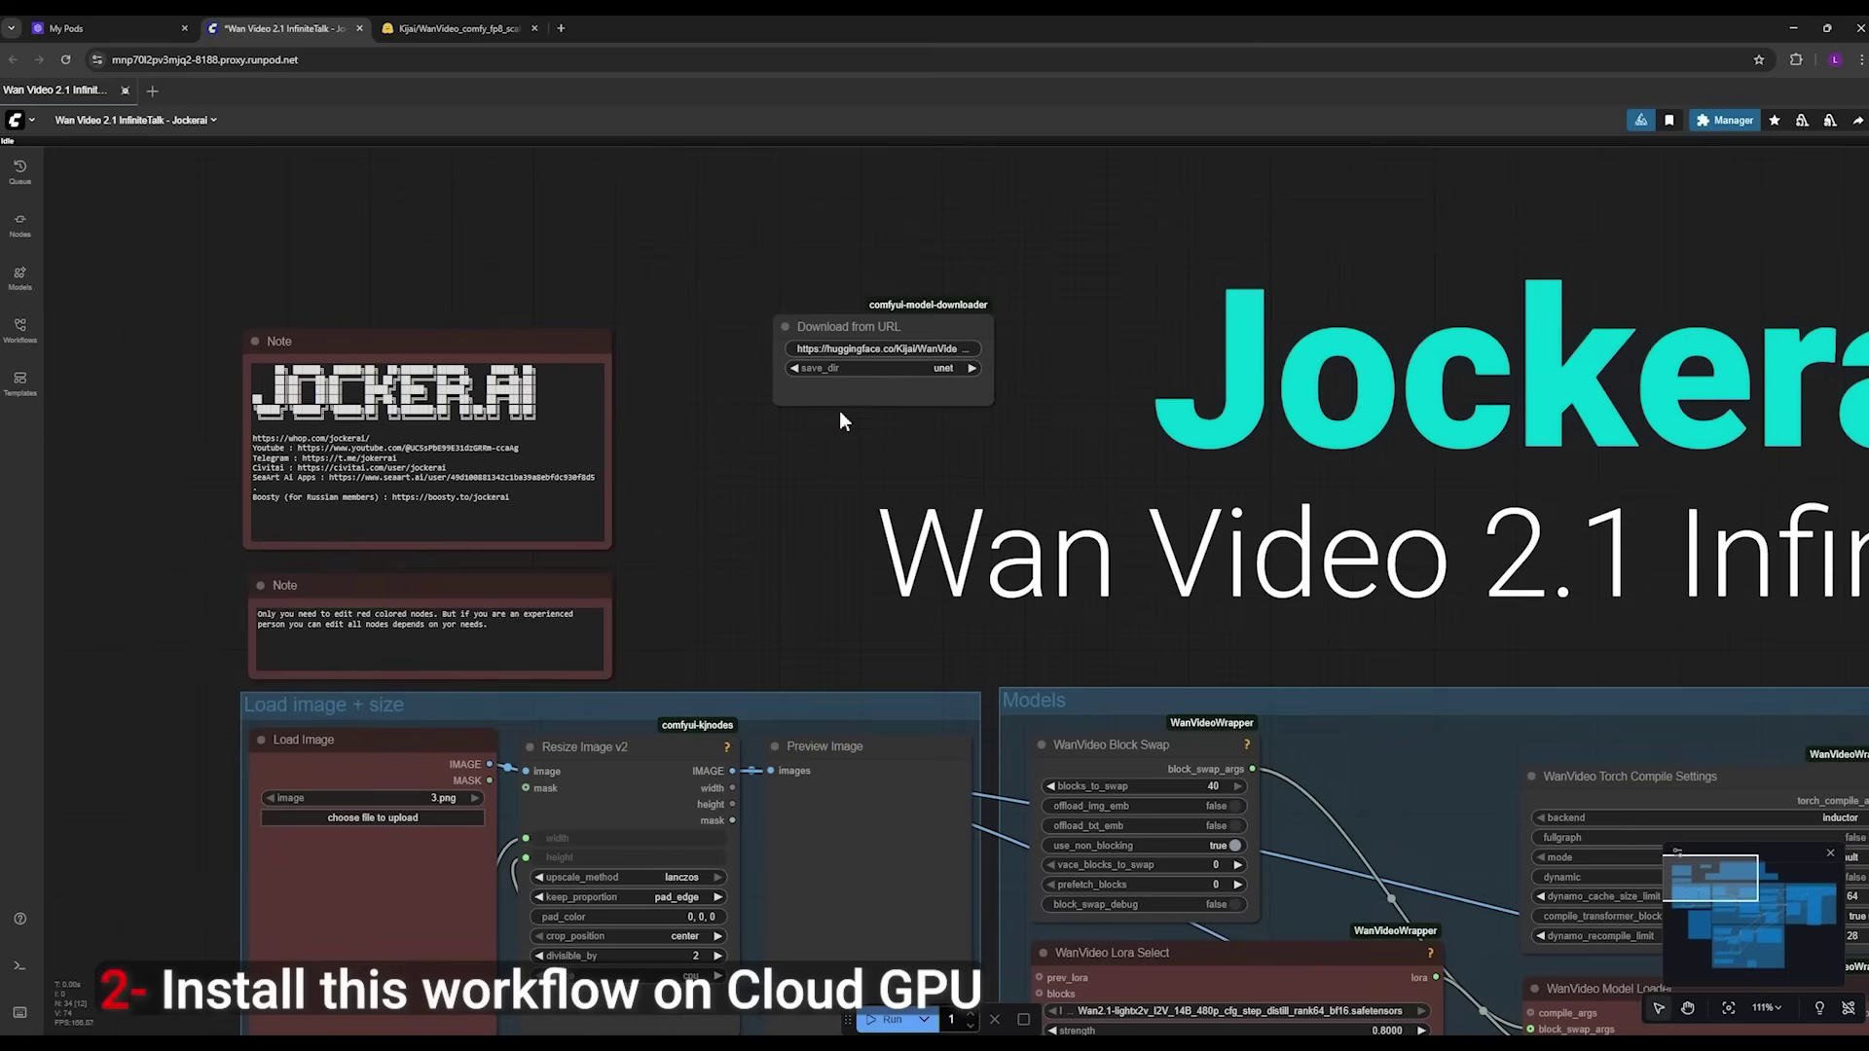
Step: Run only the Download from URL node and follow the model download in the logs
click(906, 328)
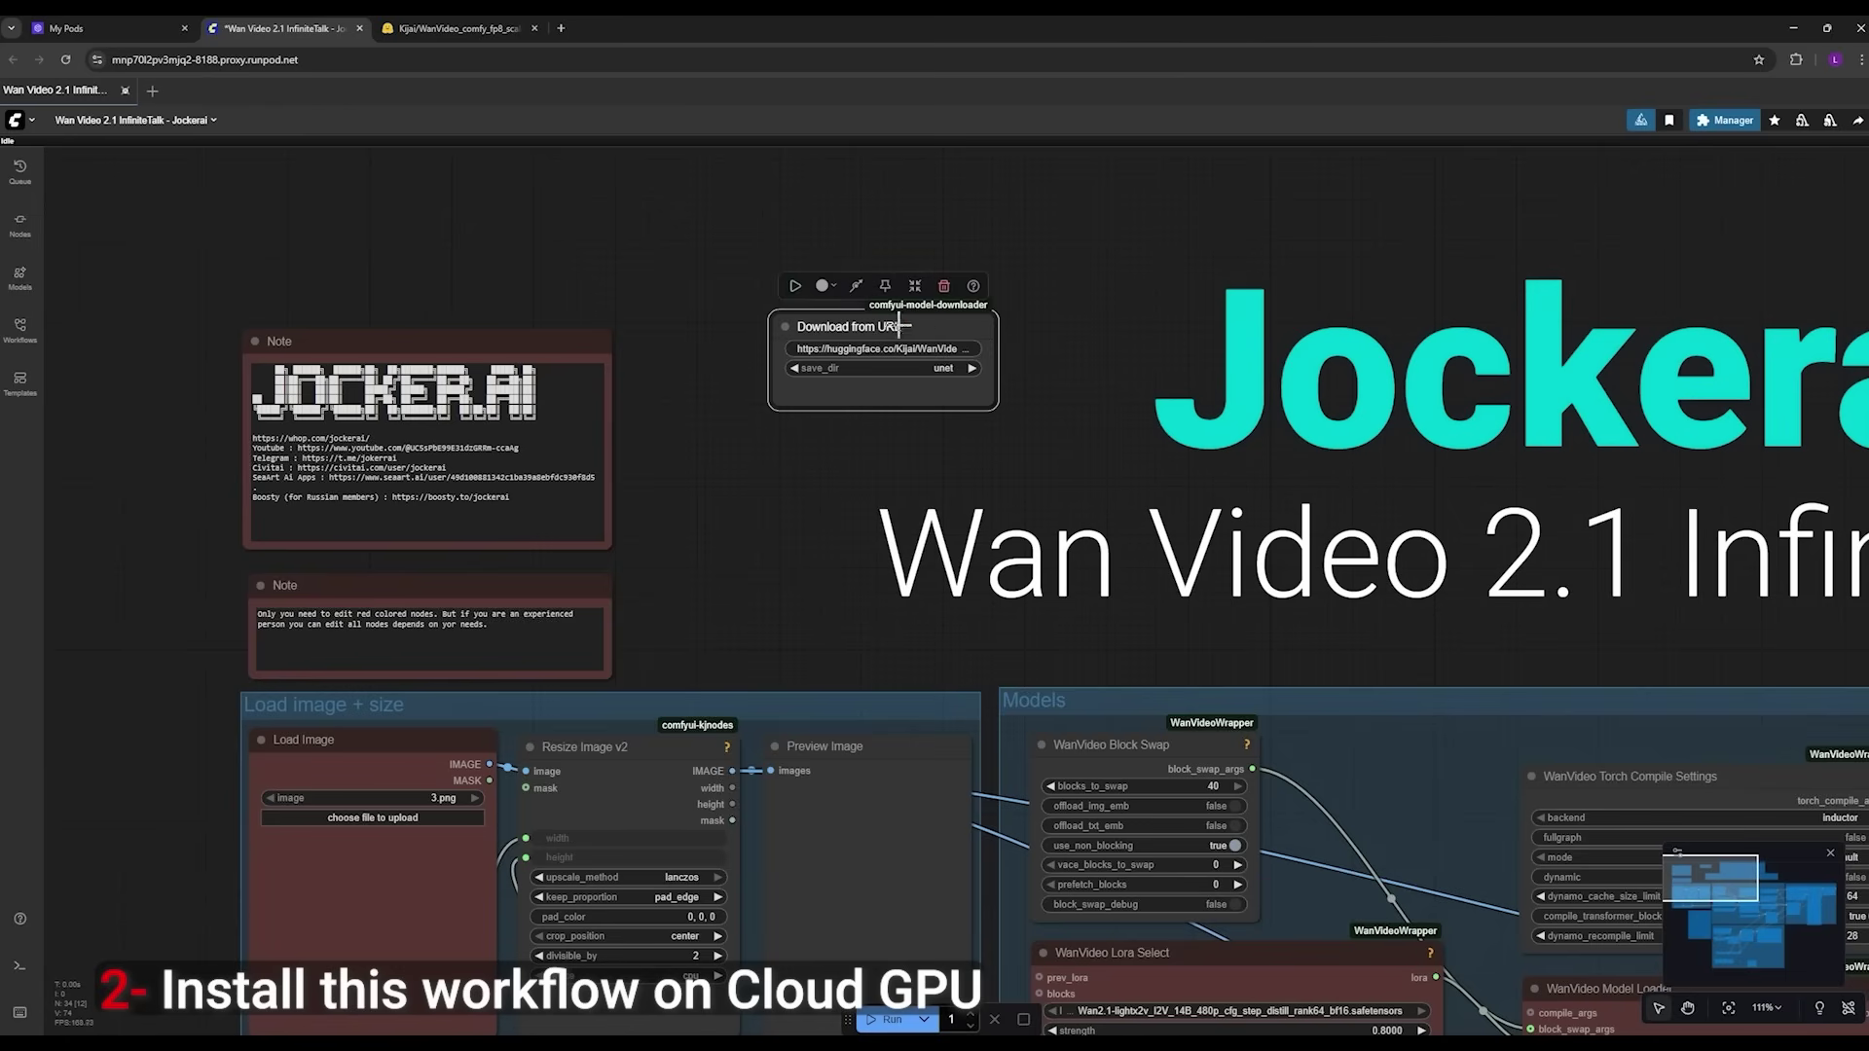
click(795, 287)
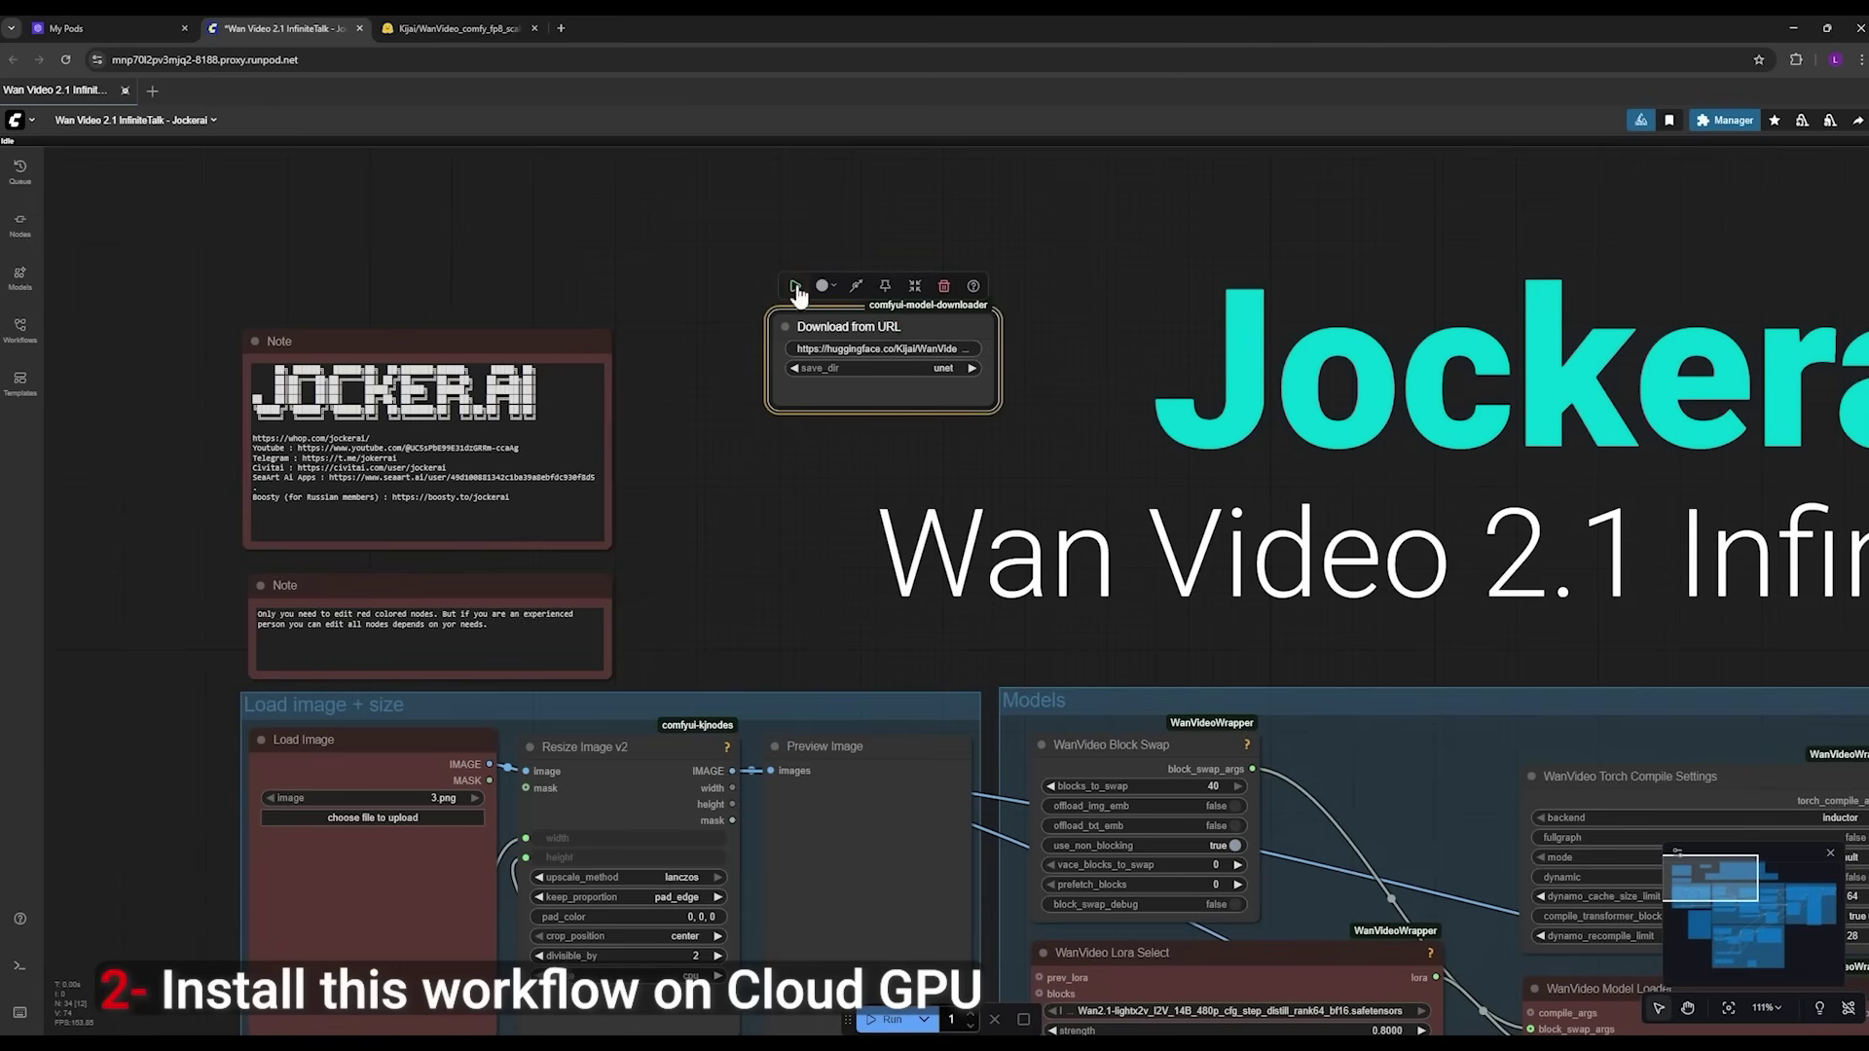
click(19, 966)
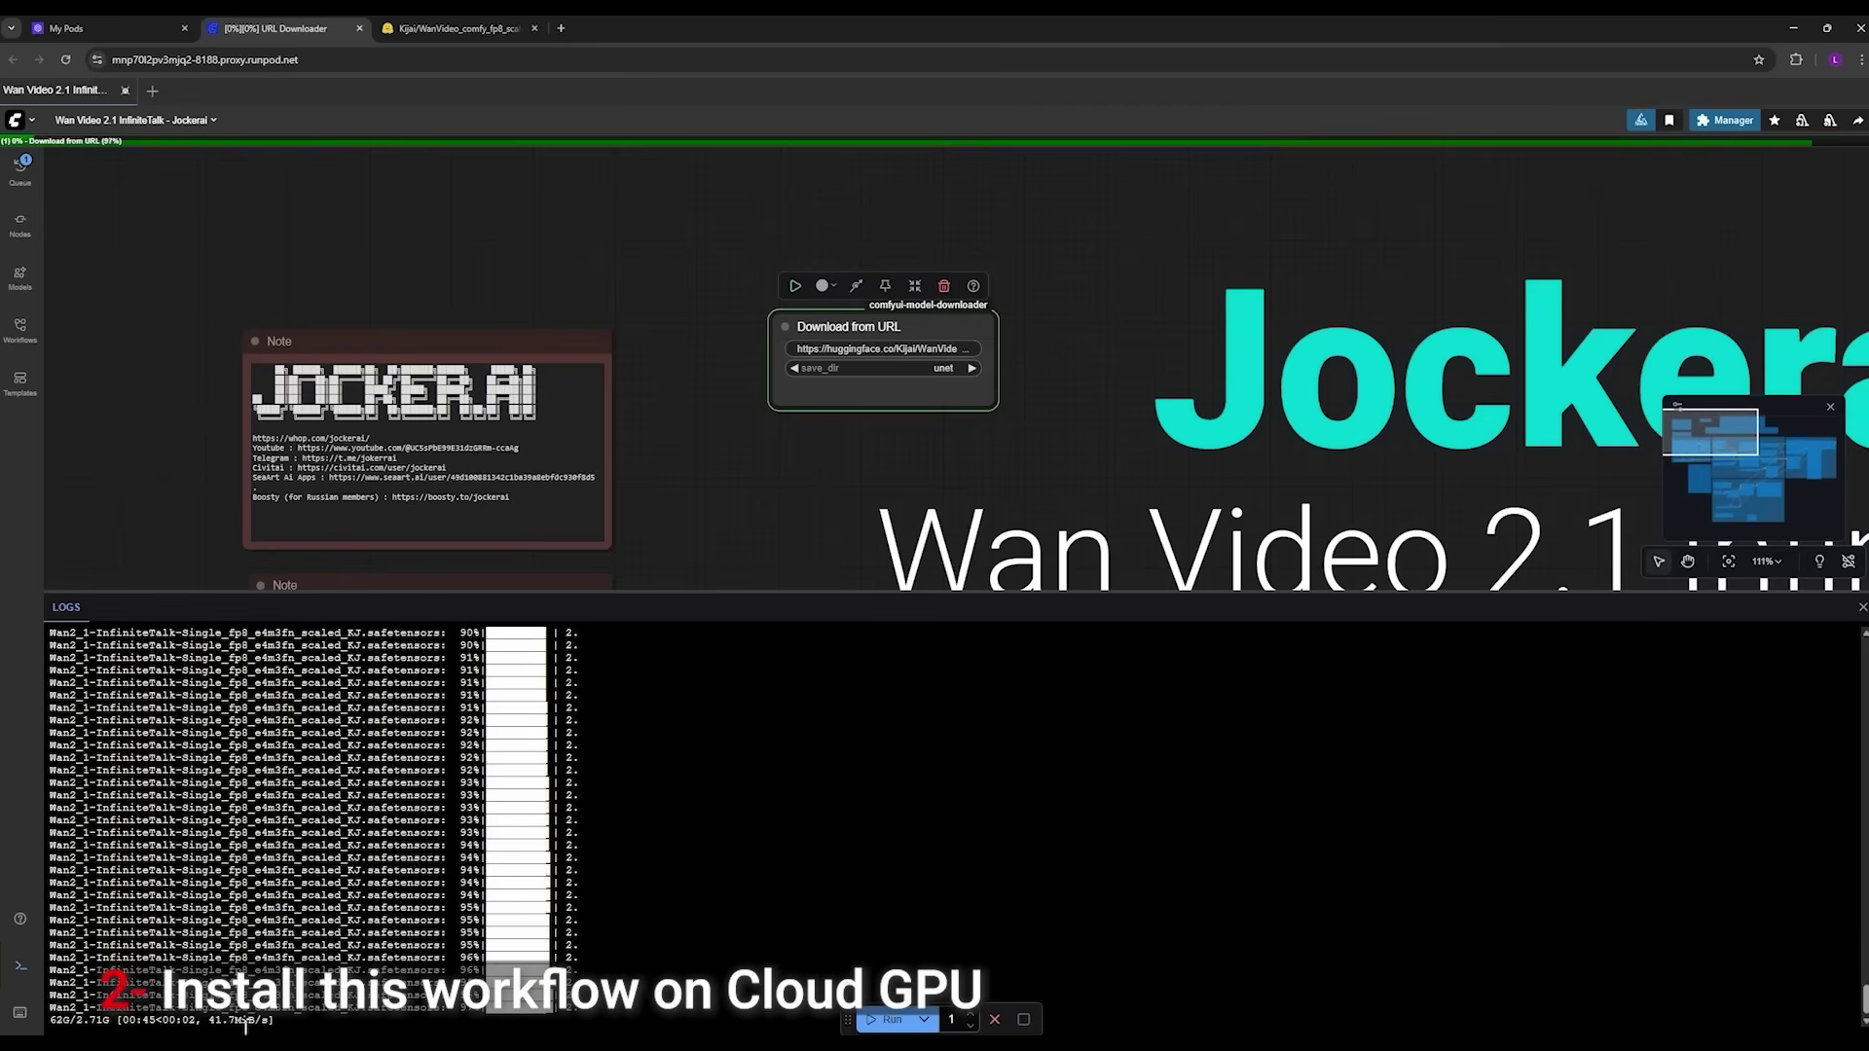
click(19, 966)
Step: Set the Multi/InfiniteTalk Model Loader's model to Wan2_1-InfiniteTalk-Single_fp8_e4m3fn_scaled_KJ.safetensors
drag(726, 534, 627, 598)
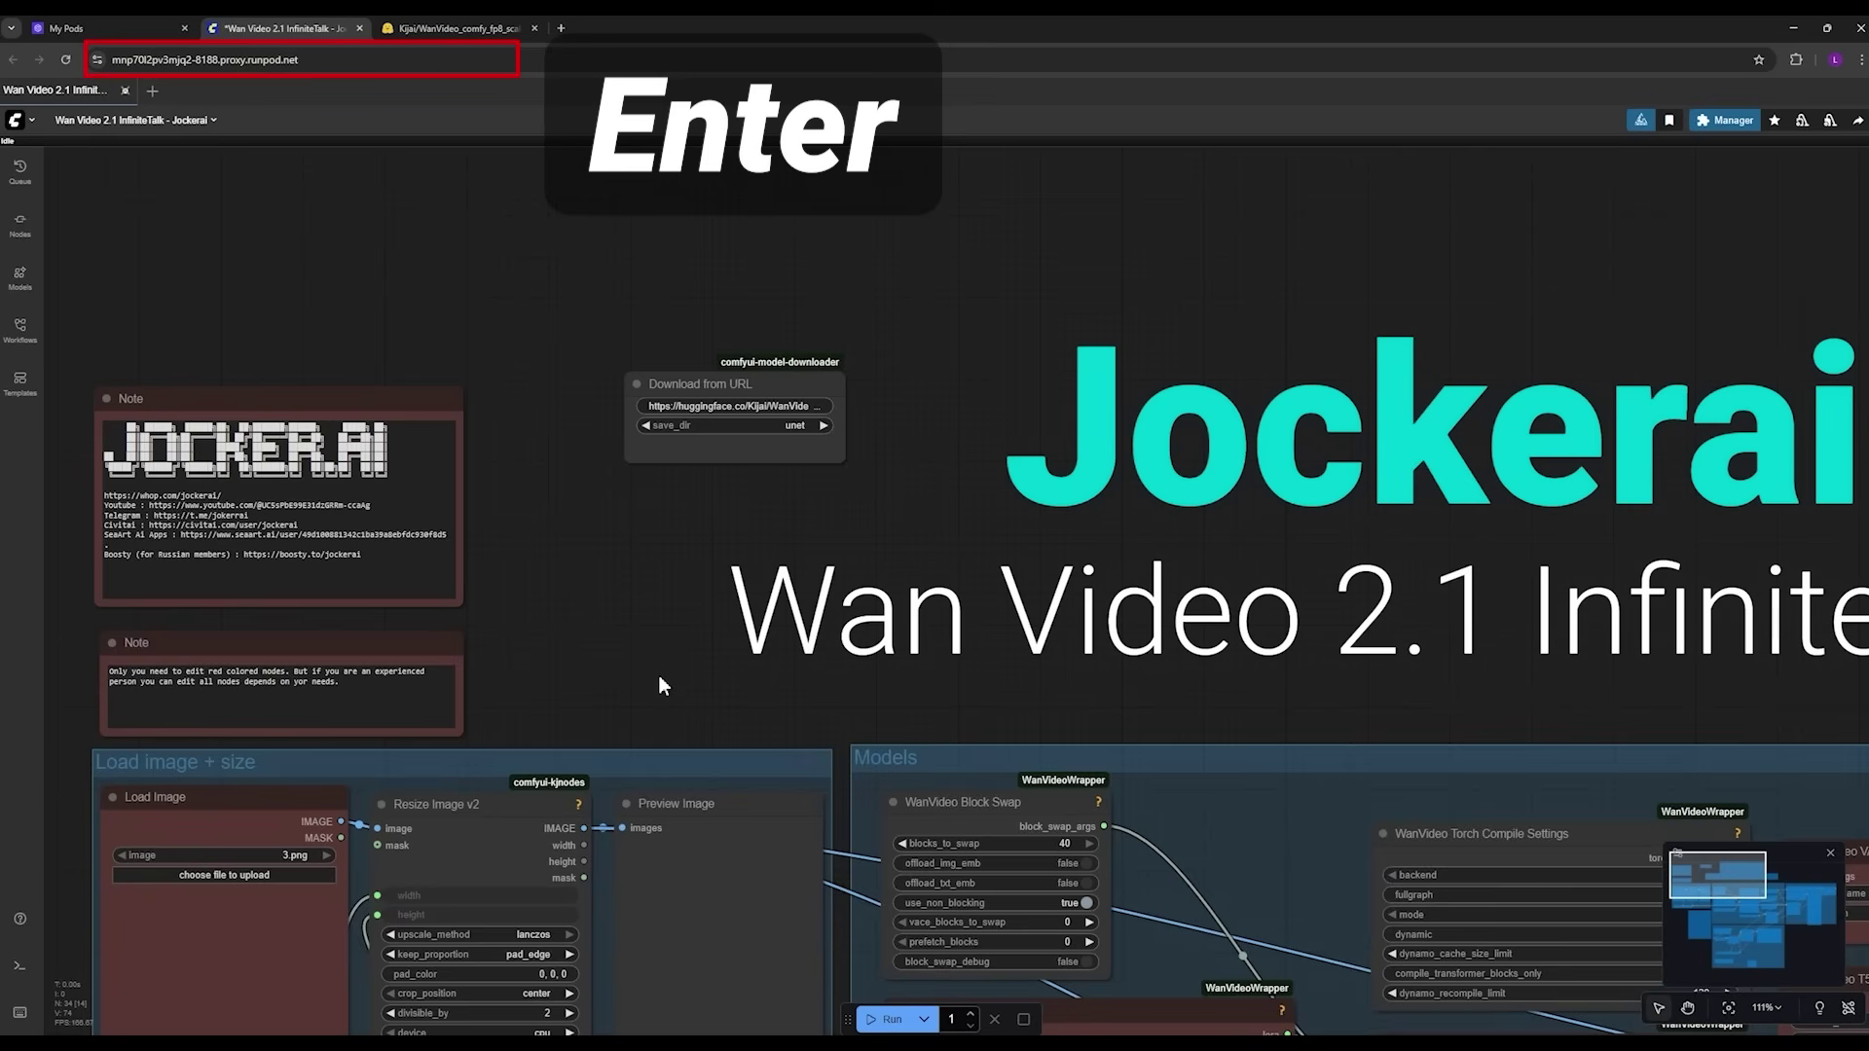
drag(643, 626, 565, 237)
drag(900, 951, 804, 839)
click(882, 716)
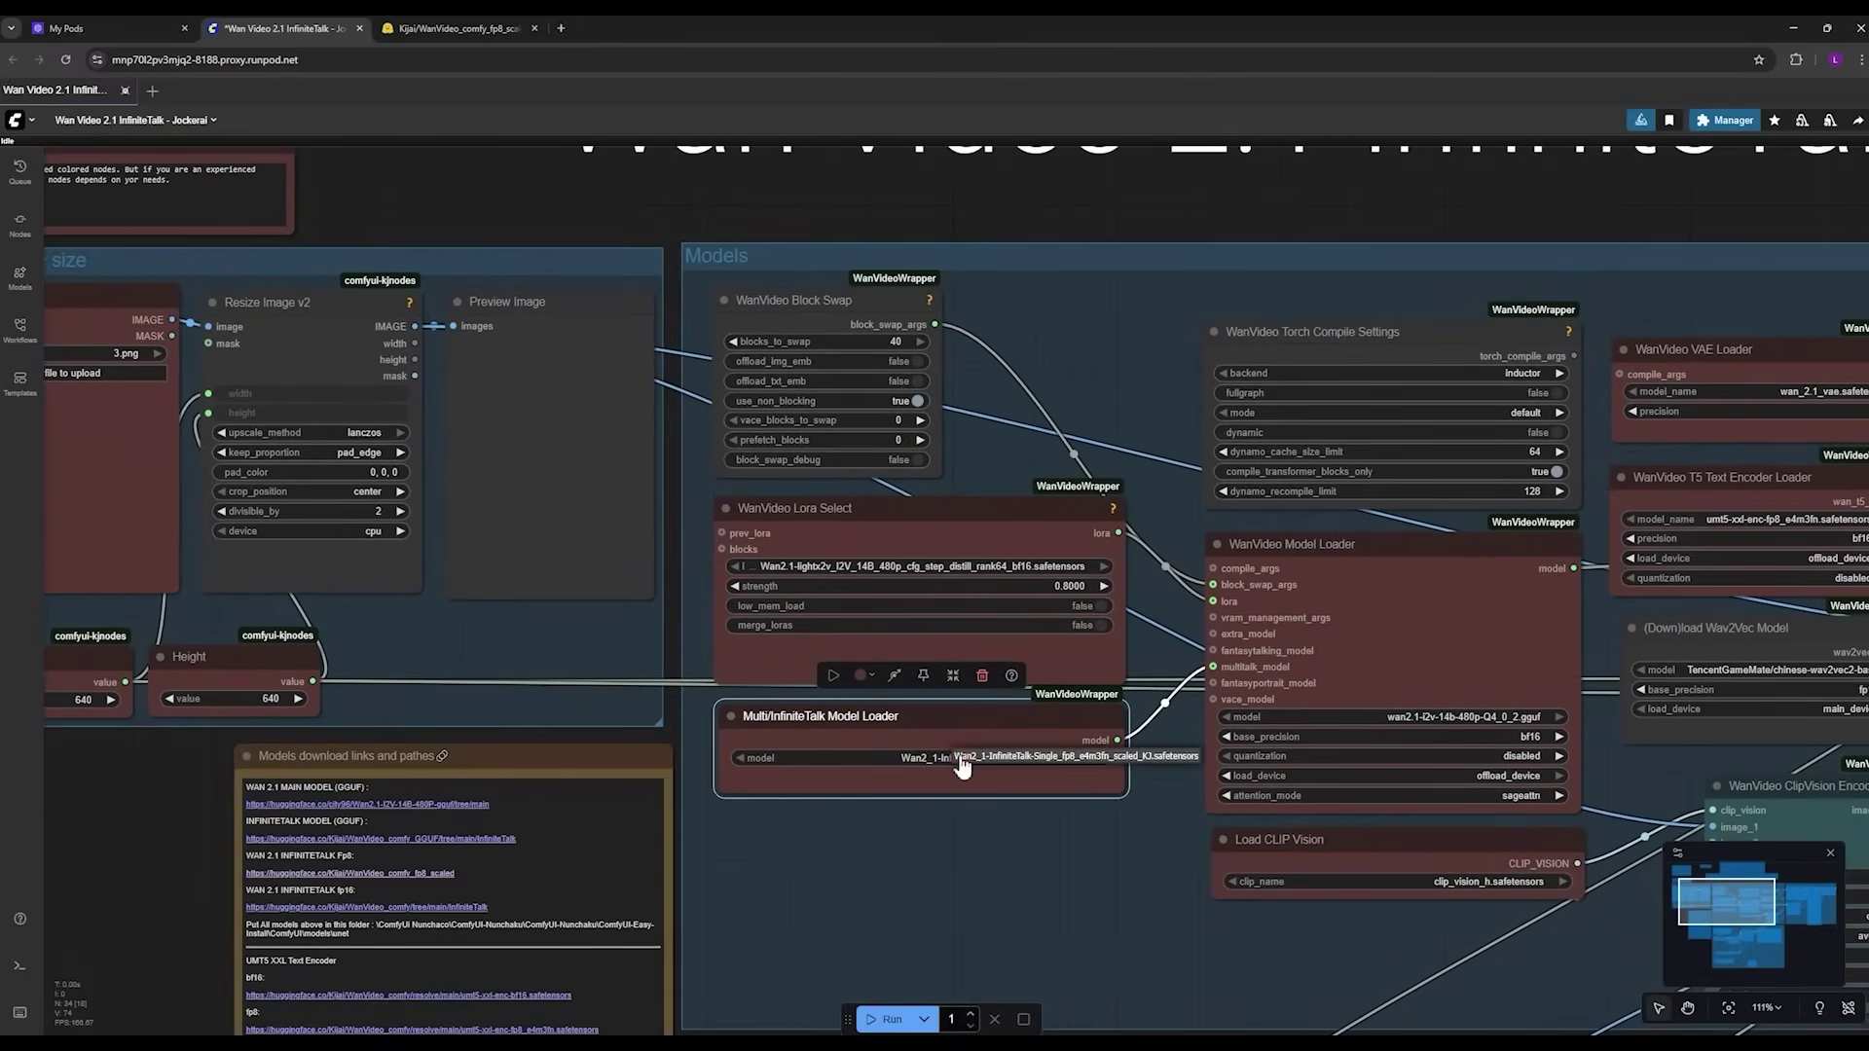
click(1018, 756)
click(1005, 812)
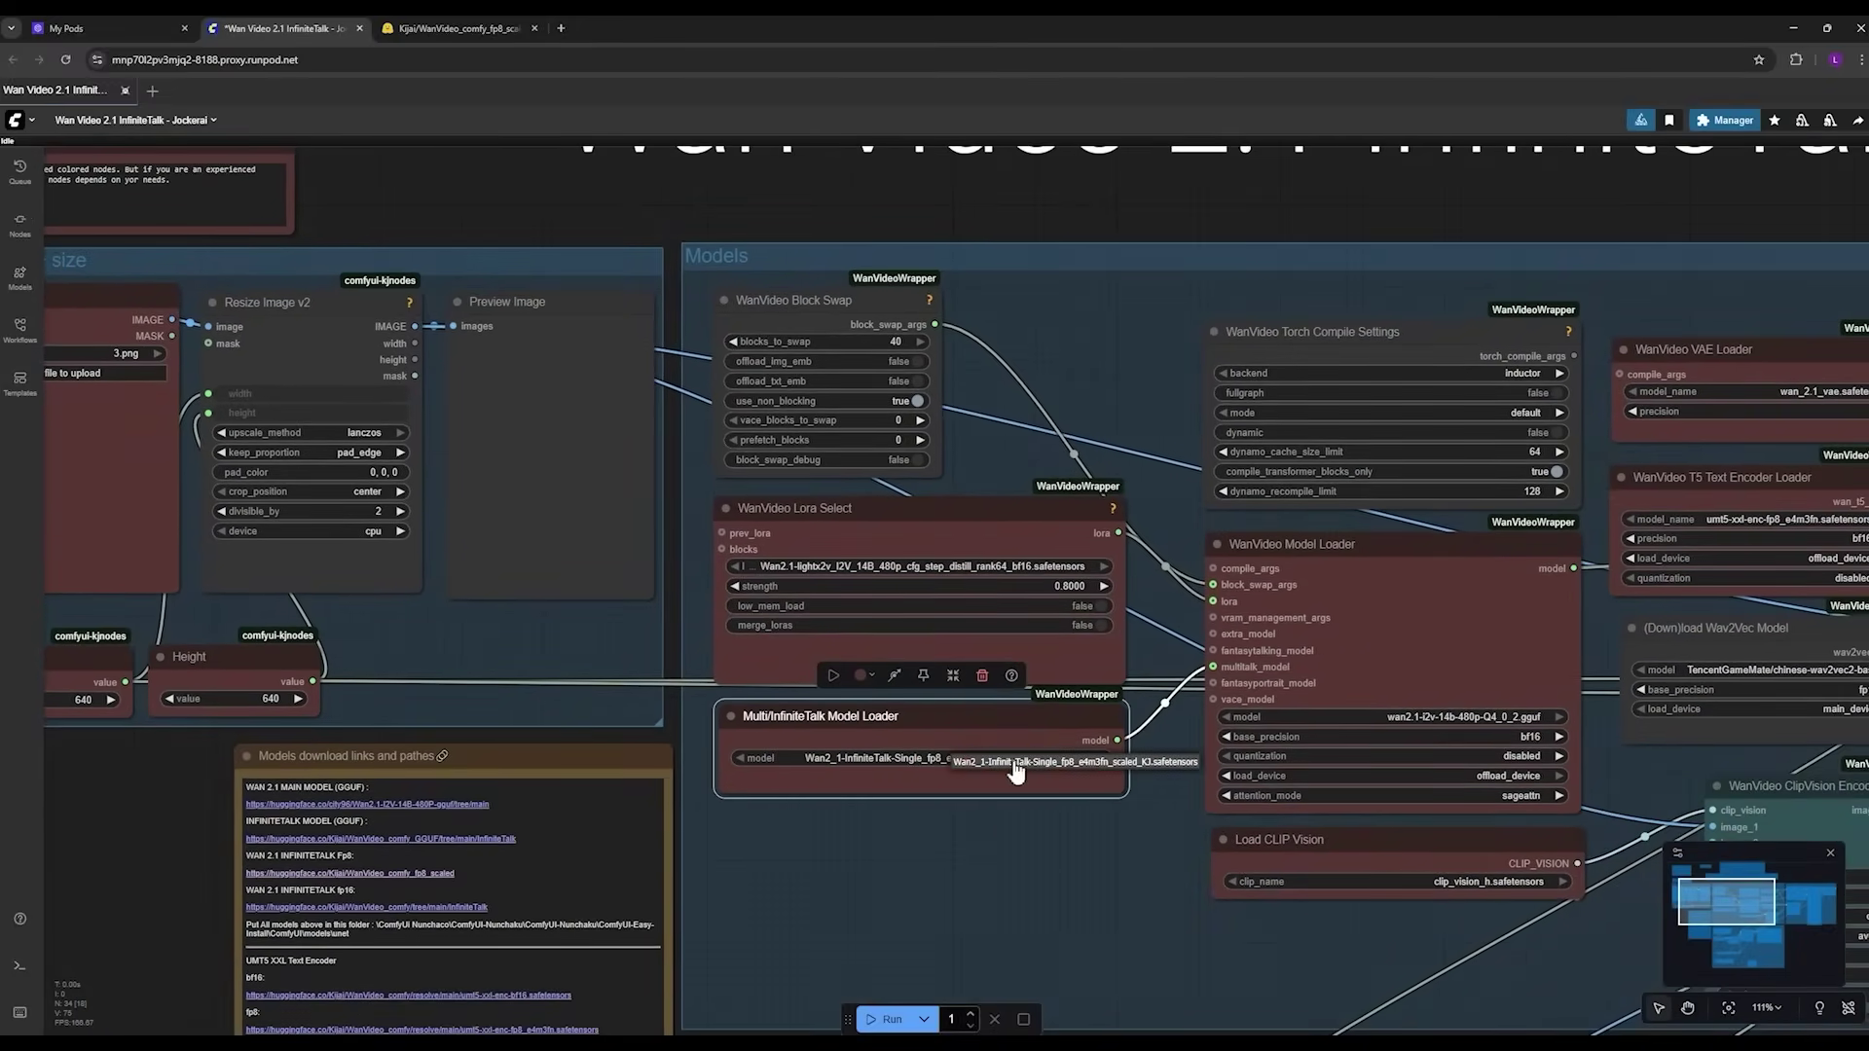
click(814, 531)
drag(528, 290, 869, 222)
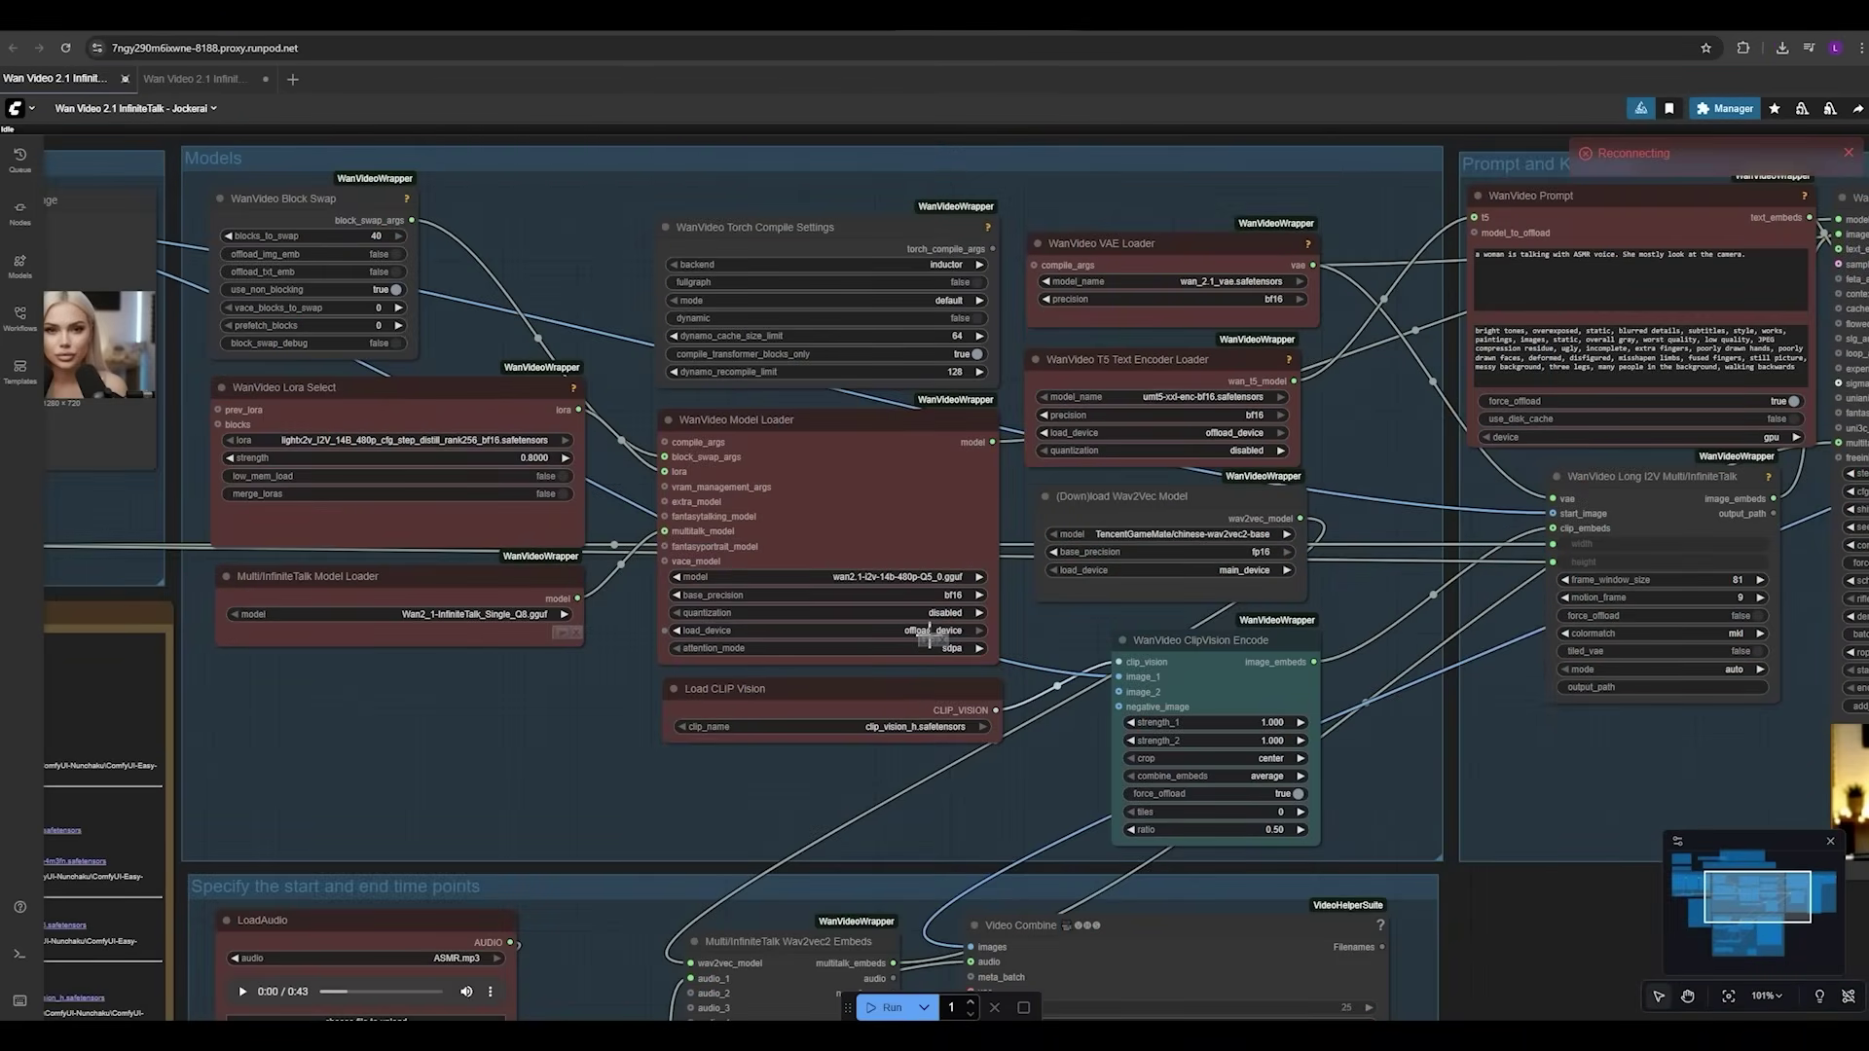